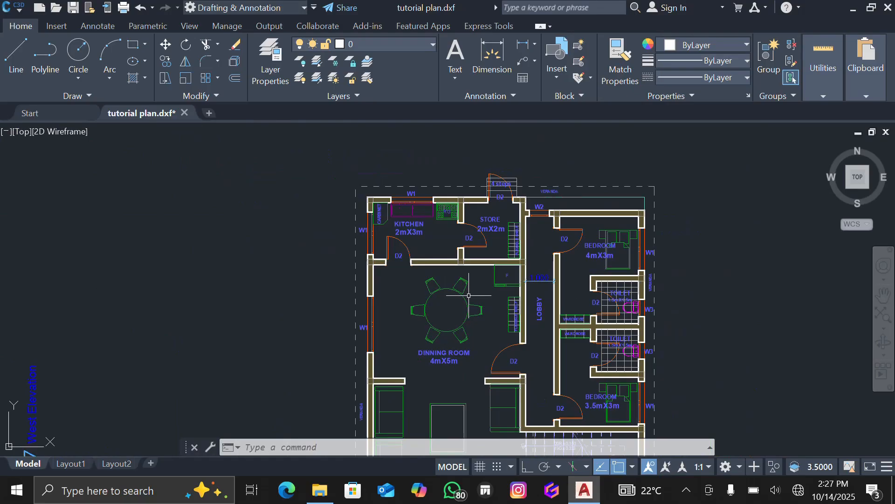
- Turn on the drawing grid display for the floor plan
scroll(469, 295, up, 2)
scroll(467, 292, down, 2)
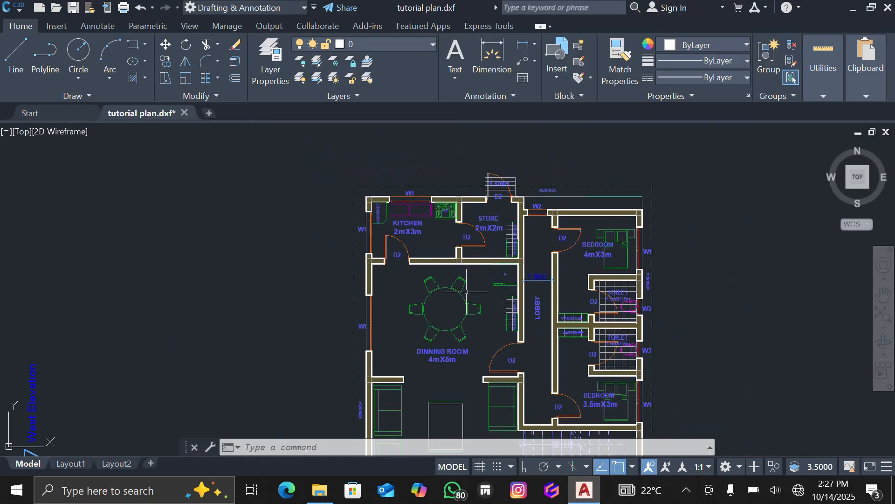
scroll(577, 281, up, 2)
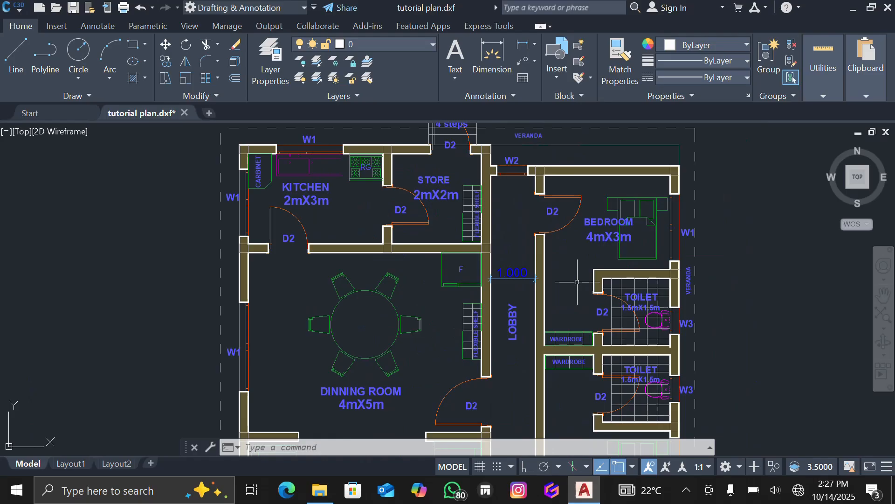
click(481, 468)
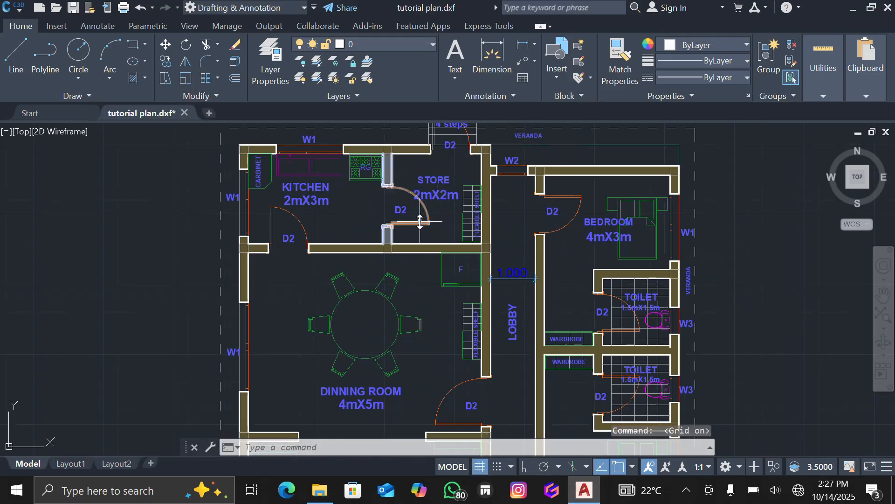
- Examine the upper part of the floor plan, covering the kitchen, store, dining room, lobby, bedroom and toilets
scroll(420, 221, down, 2)
scroll(625, 247, up, 2)
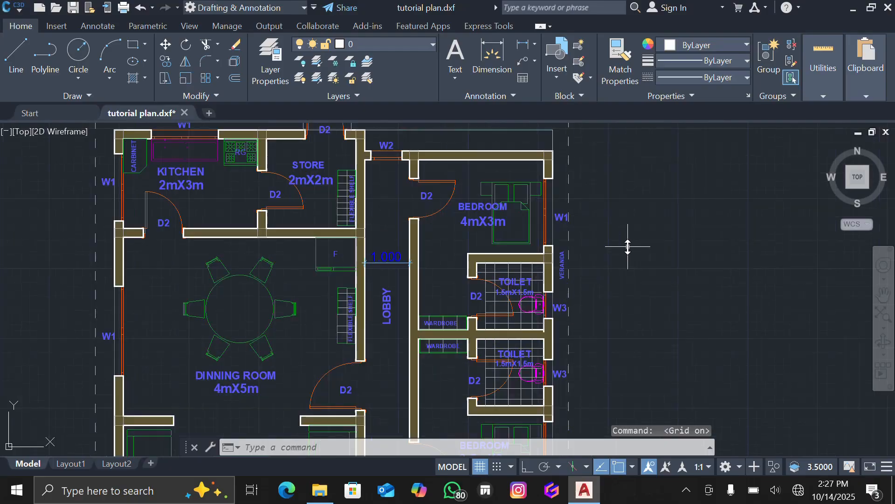
scroll(627, 246, down, 2)
scroll(435, 173, up, 2)
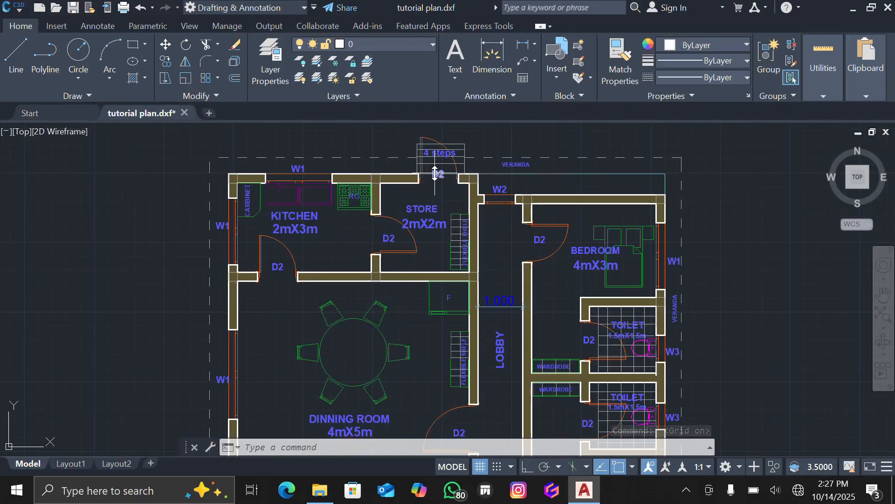
scroll(435, 173, up, 2)
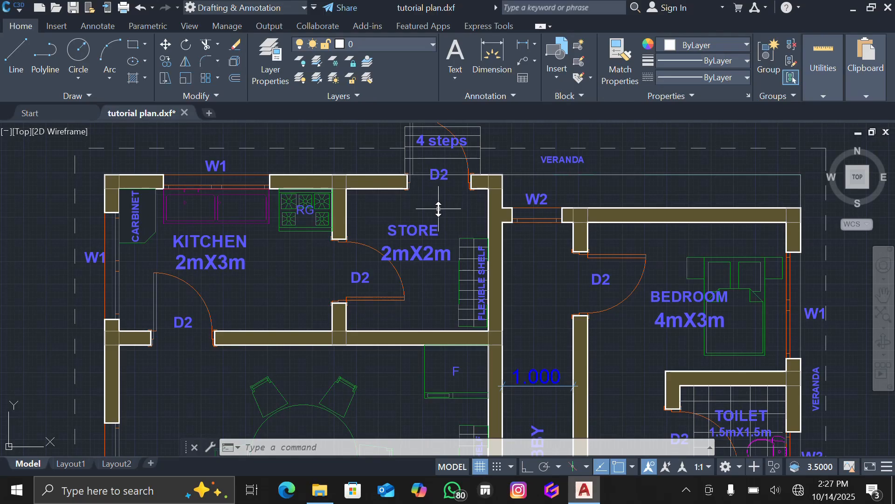
scroll(438, 209, down, 3)
scroll(438, 209, up, 3)
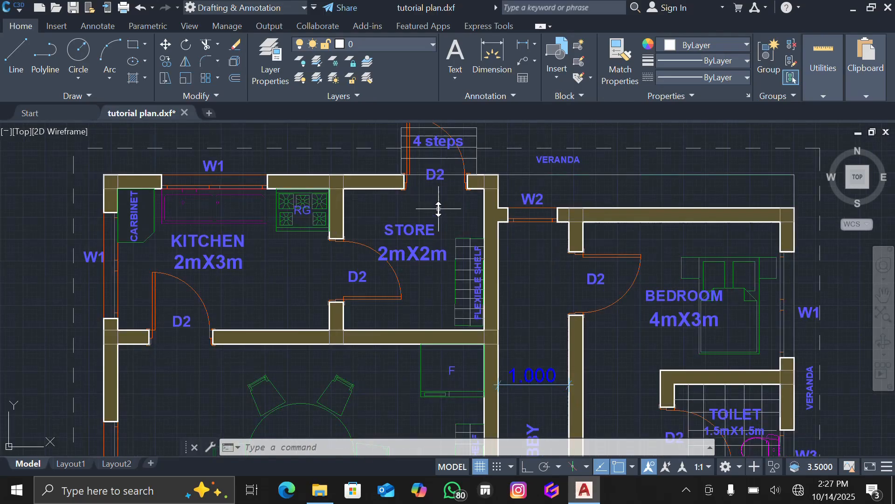
scroll(438, 209, down, 4)
scroll(439, 209, up, 4)
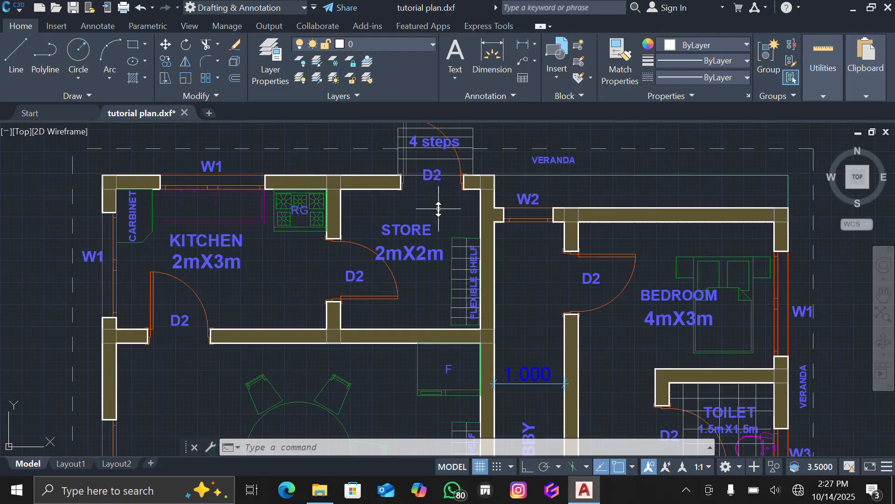
scroll(438, 209, down, 2)
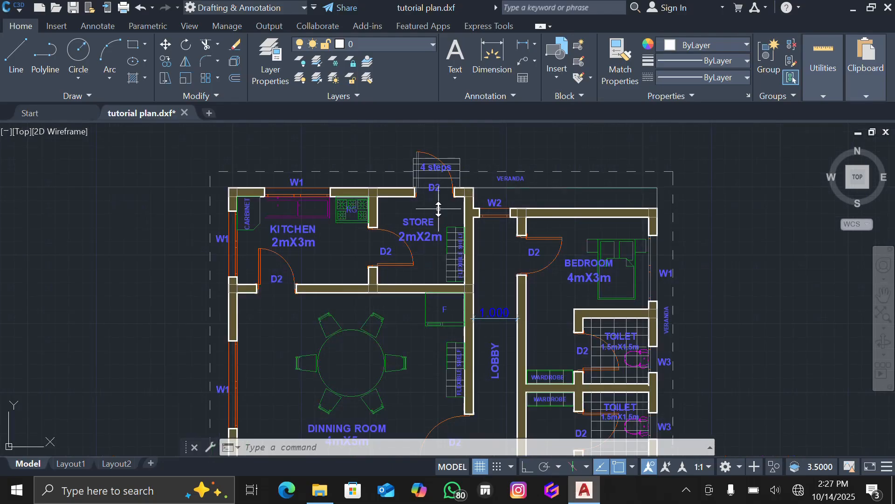
scroll(439, 209, down, 3)
scroll(439, 243, up, 2)
scroll(438, 242, up, 2)
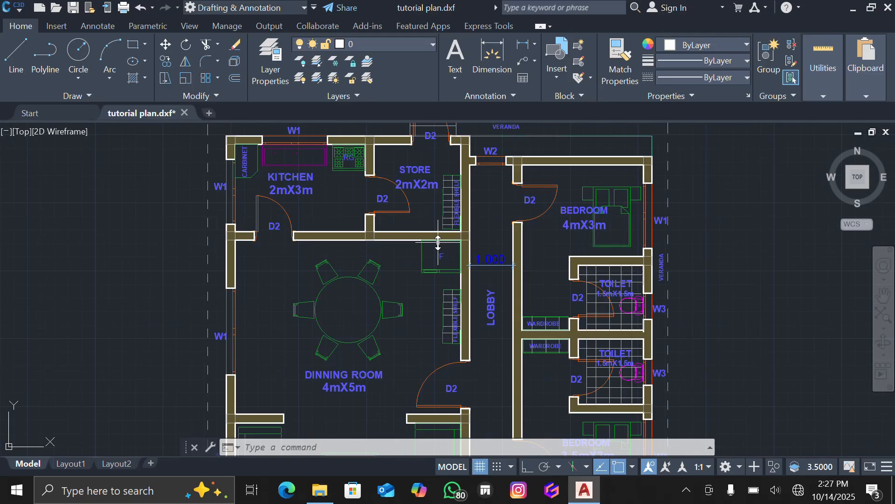
scroll(422, 210, down, 2)
scroll(380, 144, up, 2)
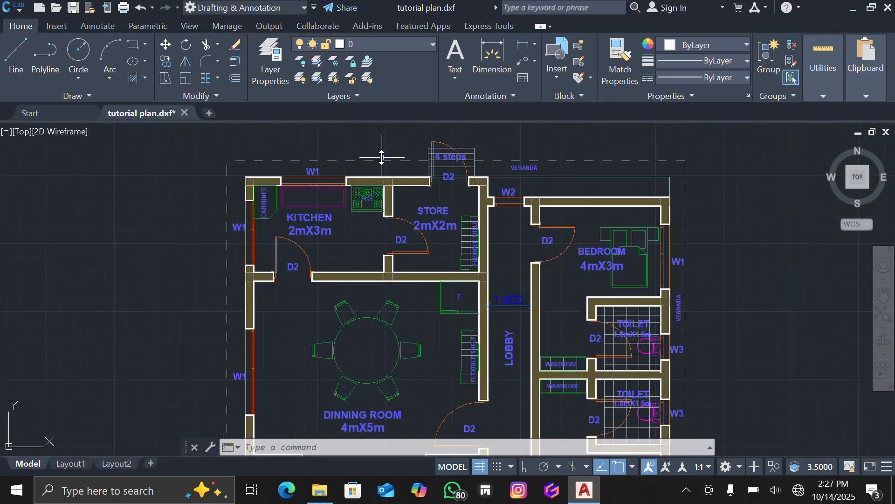
scroll(376, 156, up, 2)
scroll(382, 156, down, 1)
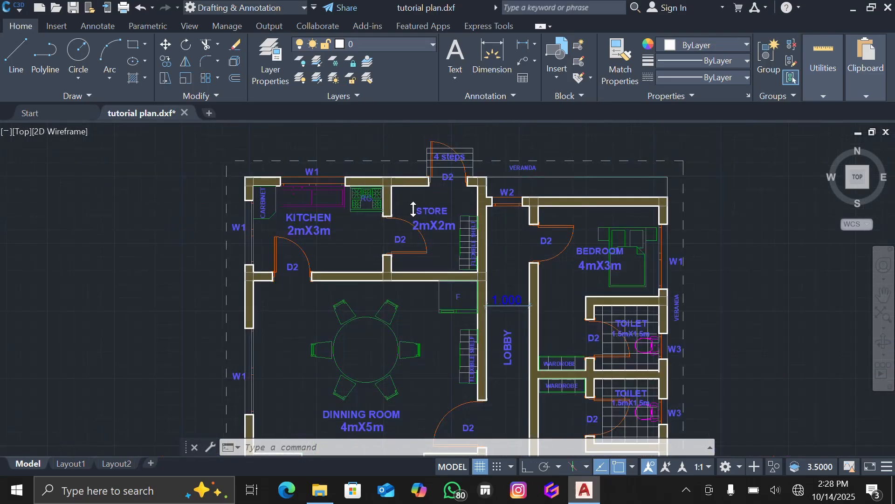
scroll(414, 209, up, 2)
scroll(413, 209, down, 2)
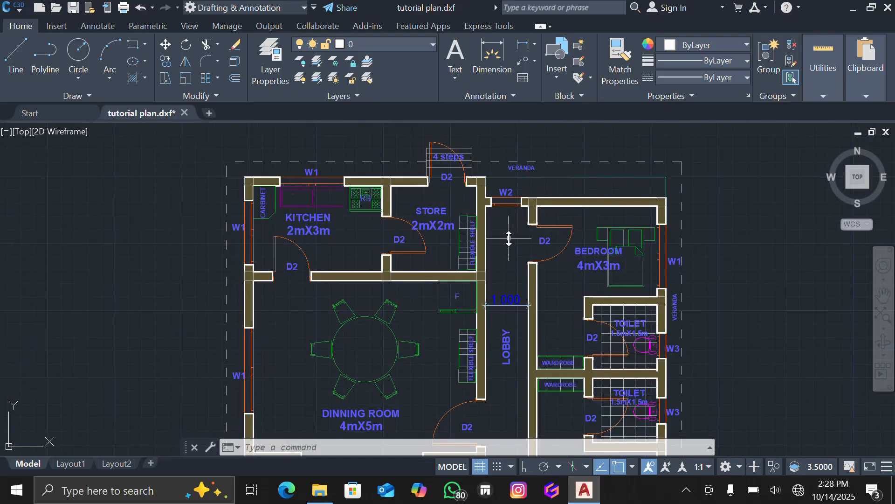
scroll(431, 229, up, 2)
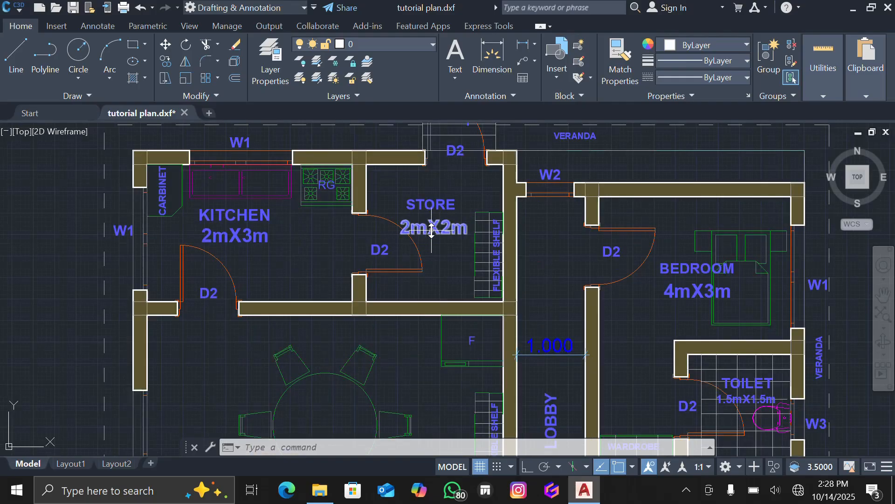
scroll(431, 229, down, 2)
scroll(431, 226, up, 2)
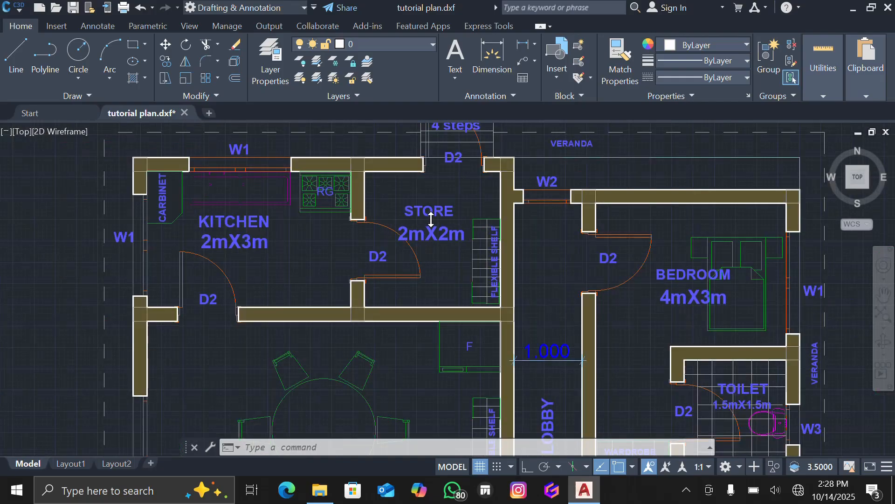
scroll(431, 219, down, 2)
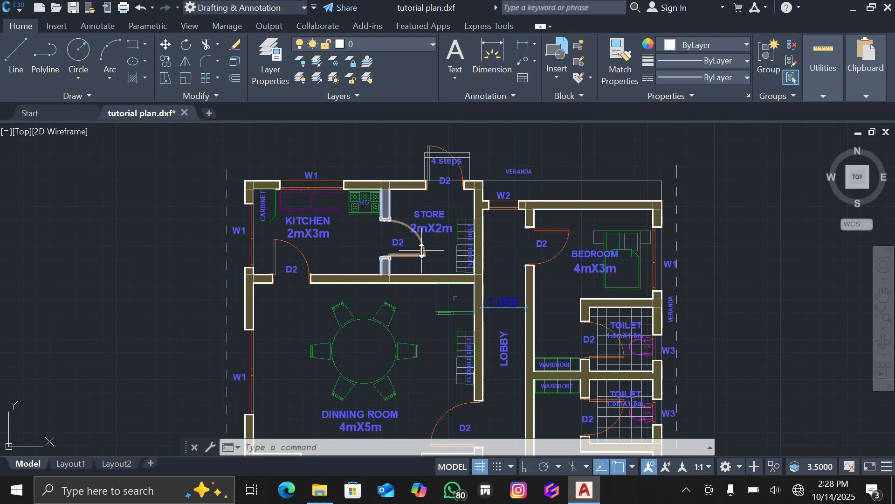
scroll(422, 247, down, 2)
scroll(422, 296, up, 2)
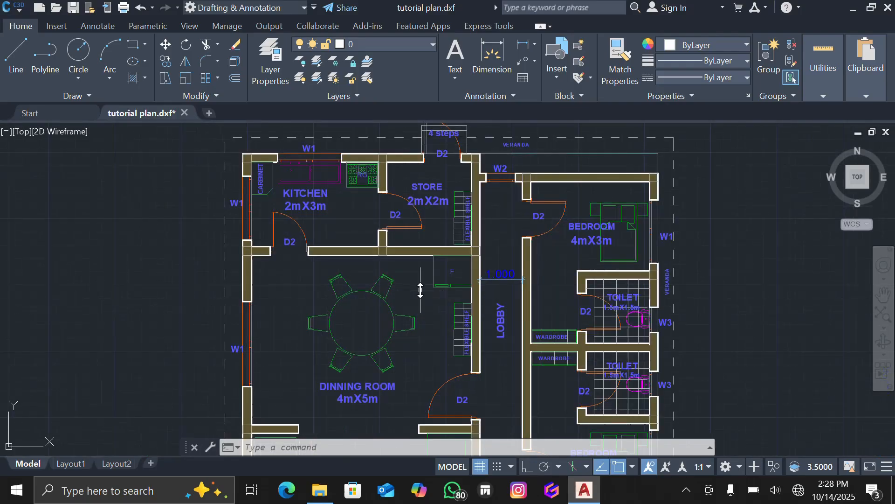
scroll(420, 290, down, 2)
scroll(423, 252, up, 2)
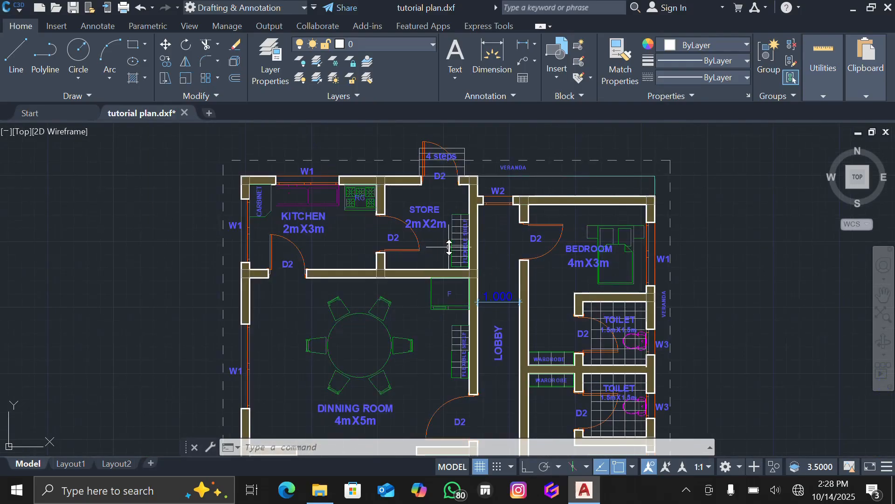
scroll(437, 248, up, 2)
scroll(435, 246, down, 2)
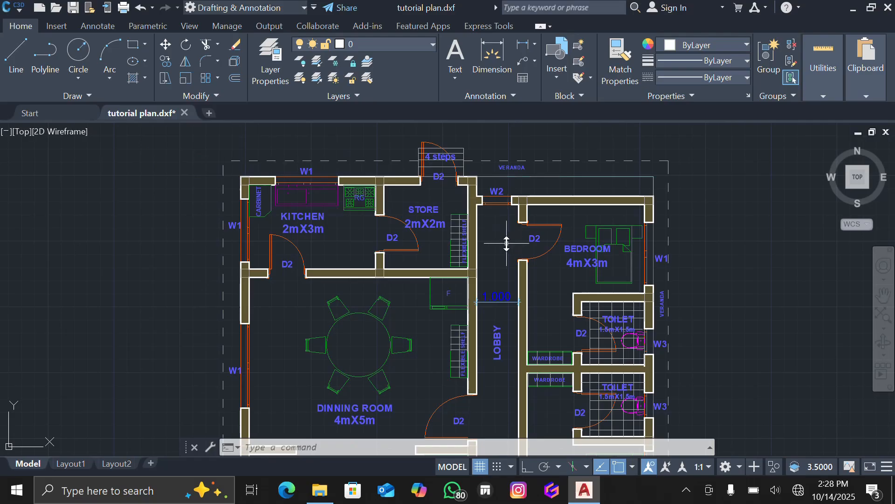
- Review the lounge, stairs and porch area, and the overall floor plan between the elevation markers
scroll(507, 243, down, 4)
scroll(509, 386, up, 4)
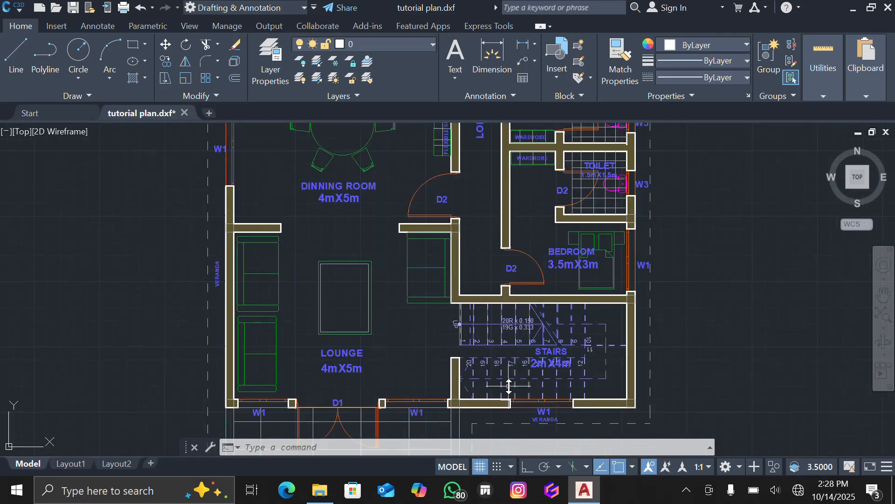
scroll(510, 386, down, 5)
scroll(509, 386, up, 4)
scroll(493, 368, down, 3)
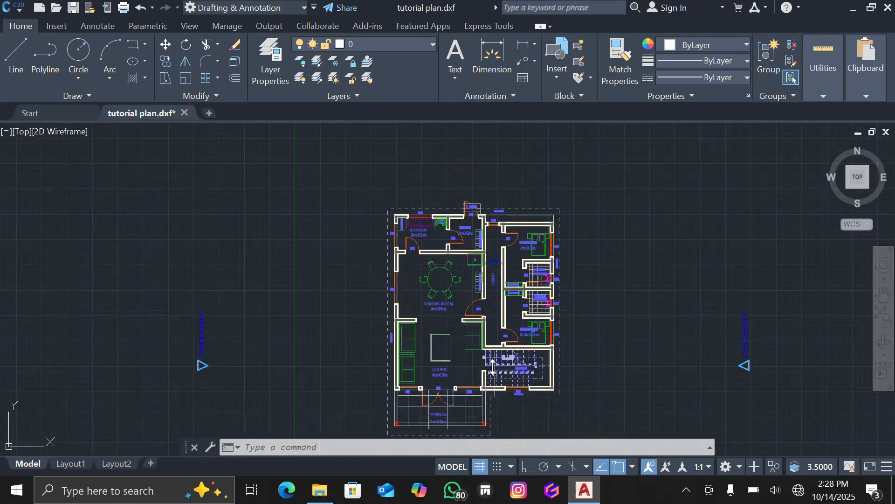
scroll(489, 332, up, 2)
scroll(500, 308, down, 2)
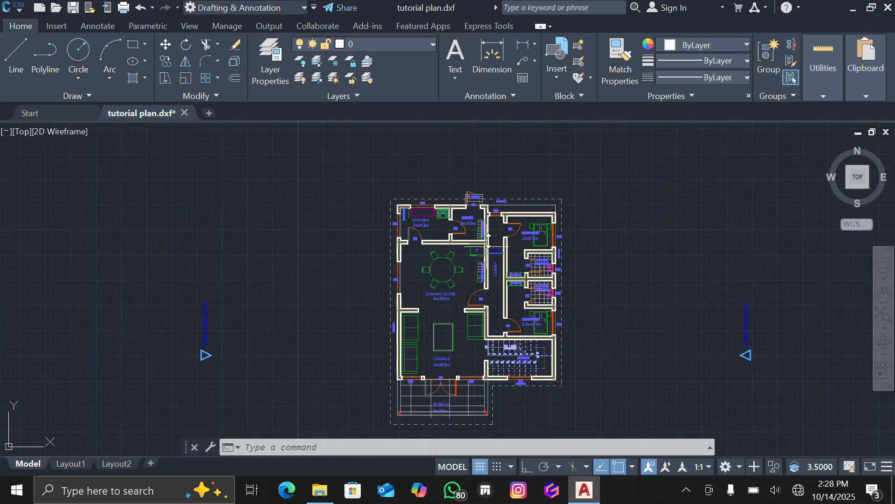
scroll(488, 239, up, 3)
scroll(489, 231, down, 1)
scroll(498, 230, up, 4)
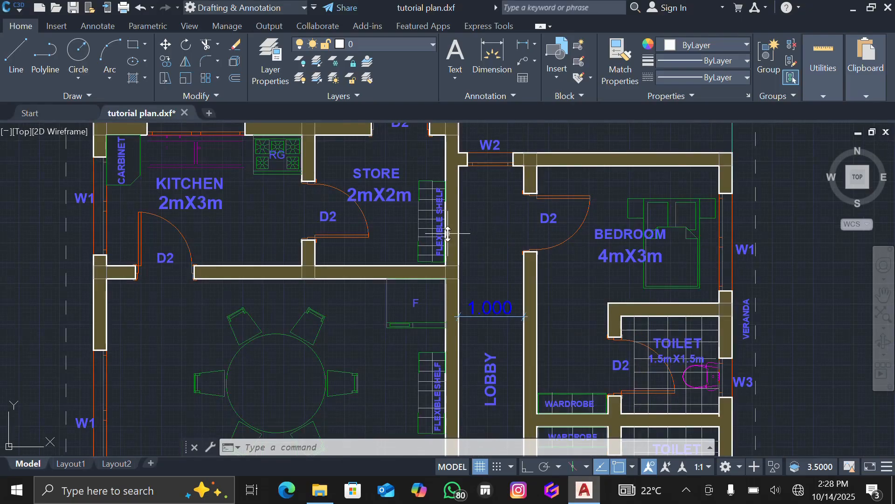
scroll(447, 233, down, 5)
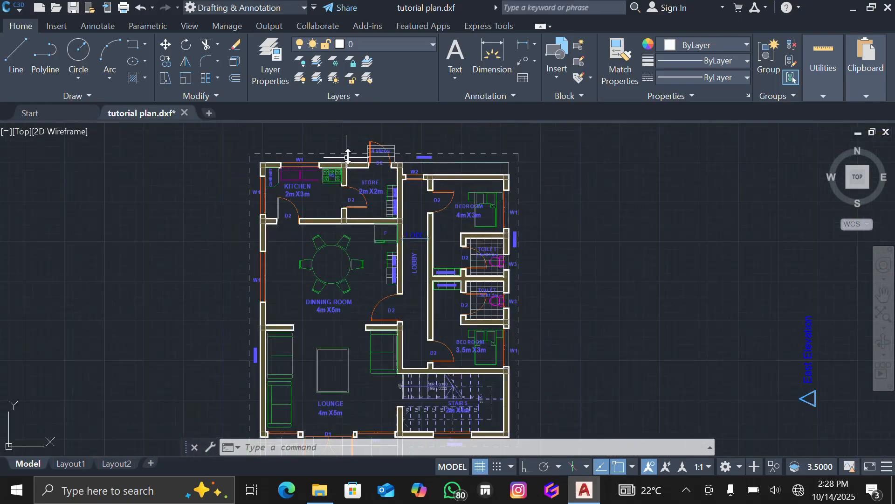
scroll(347, 156, up, 2)
scroll(355, 152, up, 2)
scroll(350, 152, down, 3)
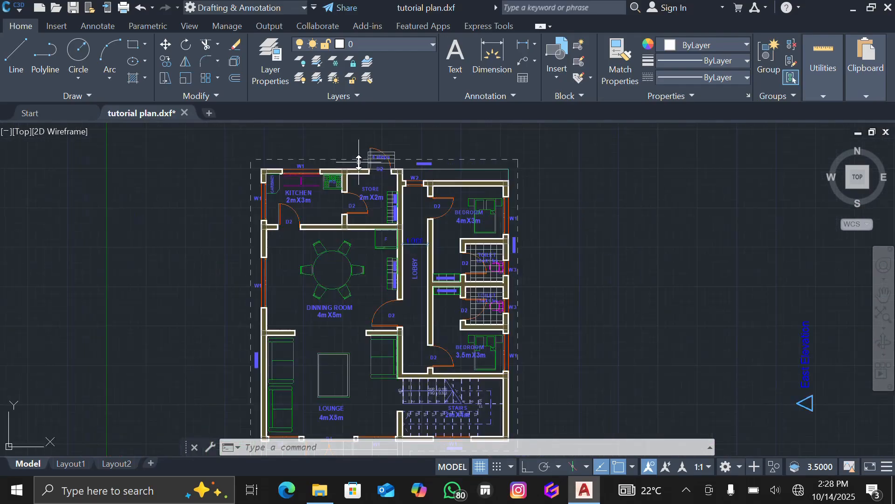
- Delete the STORE 2mX2m and KITCHEN 2mX3m room labels from the floor plan
scroll(350, 150, up, 3)
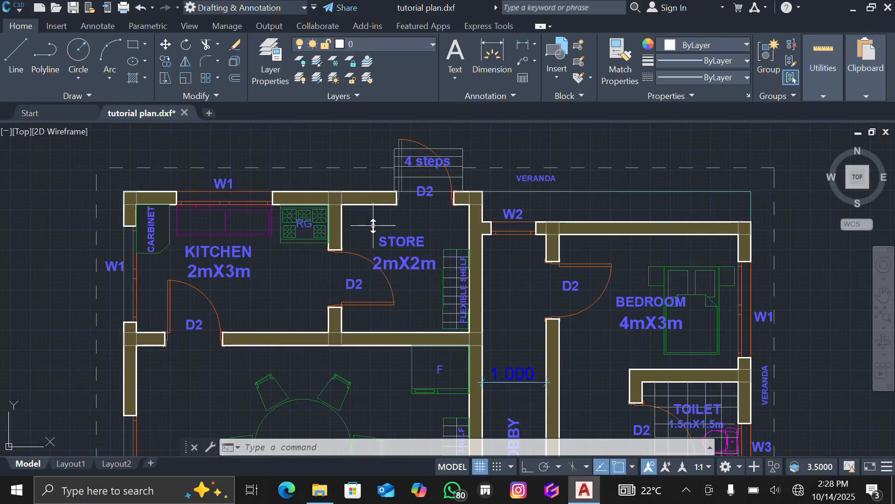
scroll(373, 227, down, 3)
scroll(379, 229, up, 3)
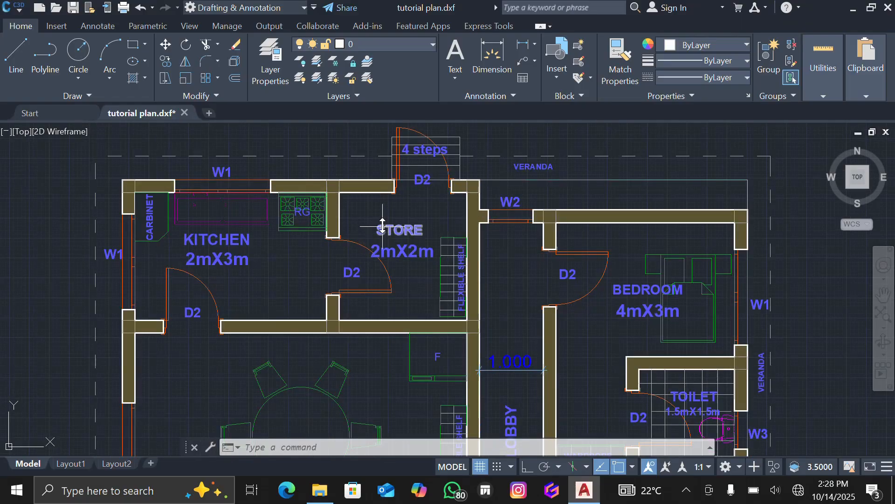
click(362, 208)
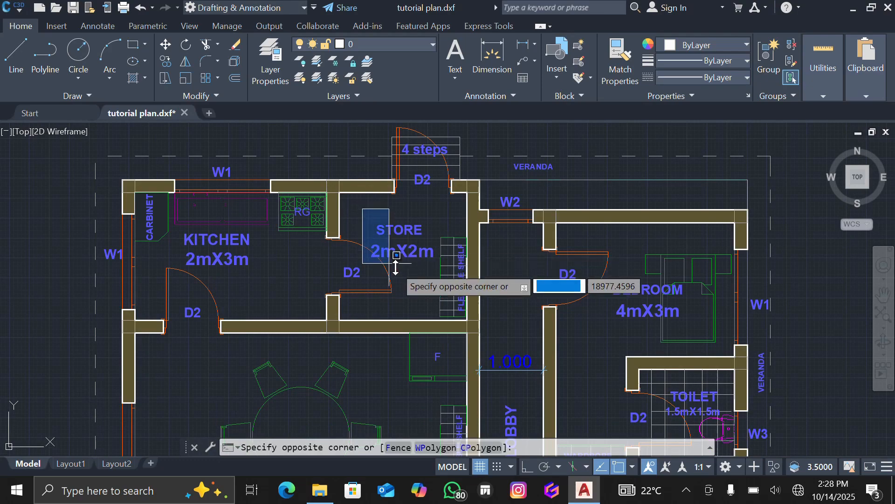
click(432, 276)
key(Delete)
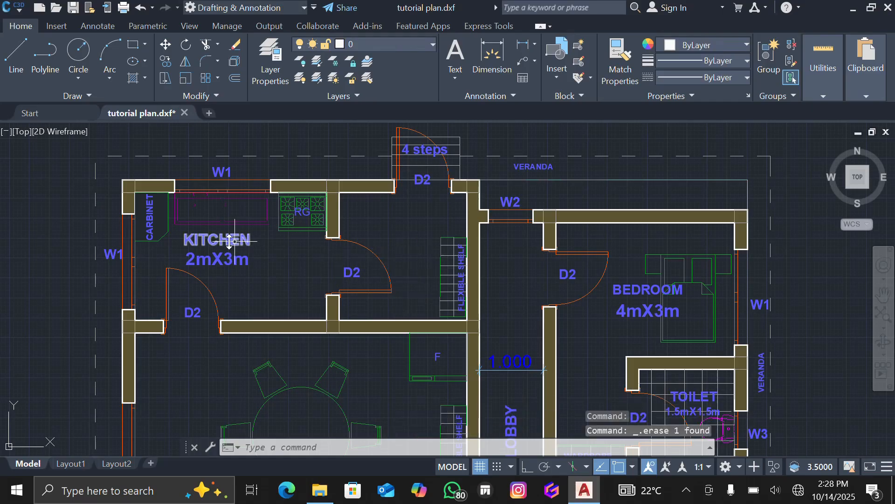
click(219, 255)
key(Delete)
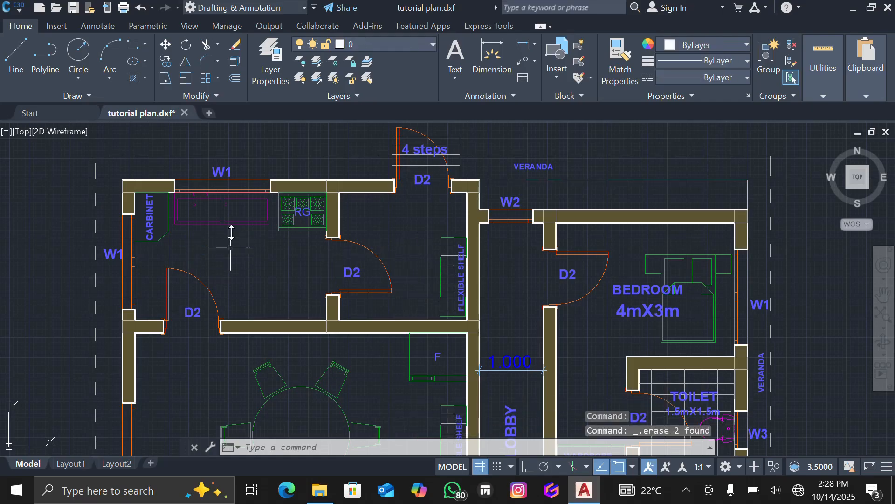
- Delete the upper kitchen window's W1, CARBINET, 4 steps, W2 and BEDROOM 4mX3m labels, plus the D2 tags of the store, entrance and bedroom doors
click(221, 171)
click(145, 212)
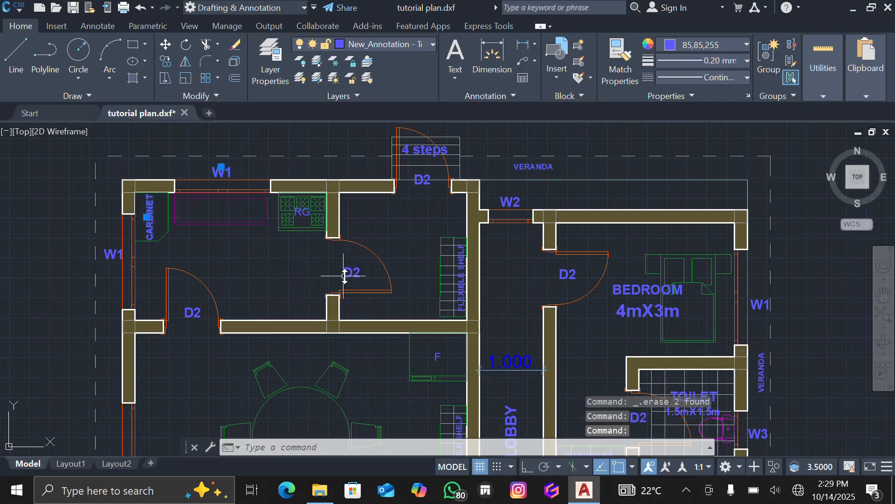
click(351, 270)
click(424, 151)
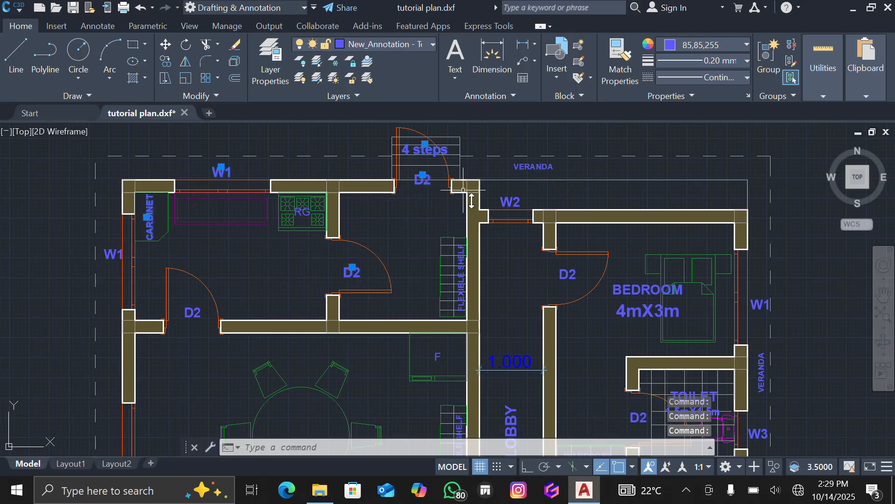
click(510, 201)
click(568, 273)
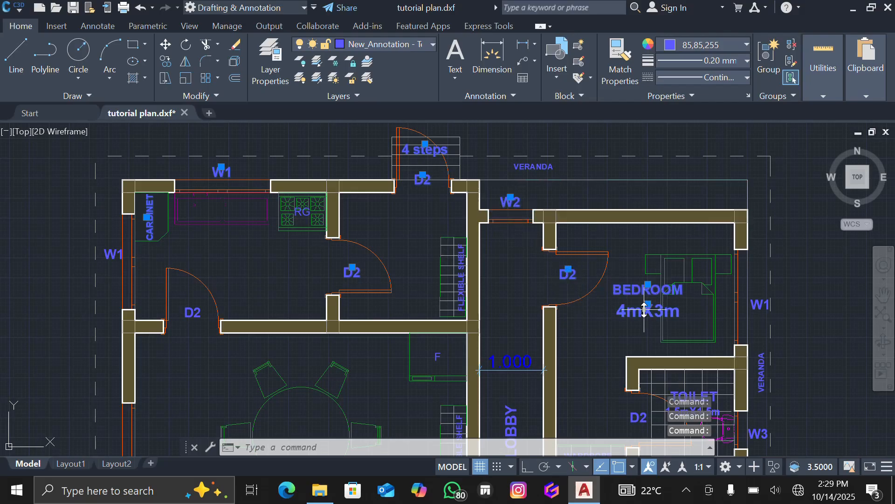
key(Delete)
- Delete the bed furniture from the upper bedroom using a selection window around it
click(623, 243)
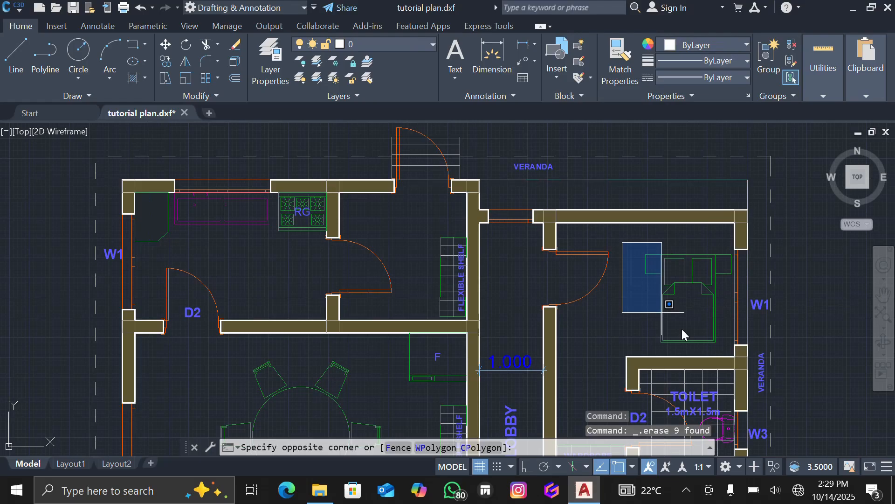
click(731, 350)
key(Delete)
scroll(379, 330, down, 4)
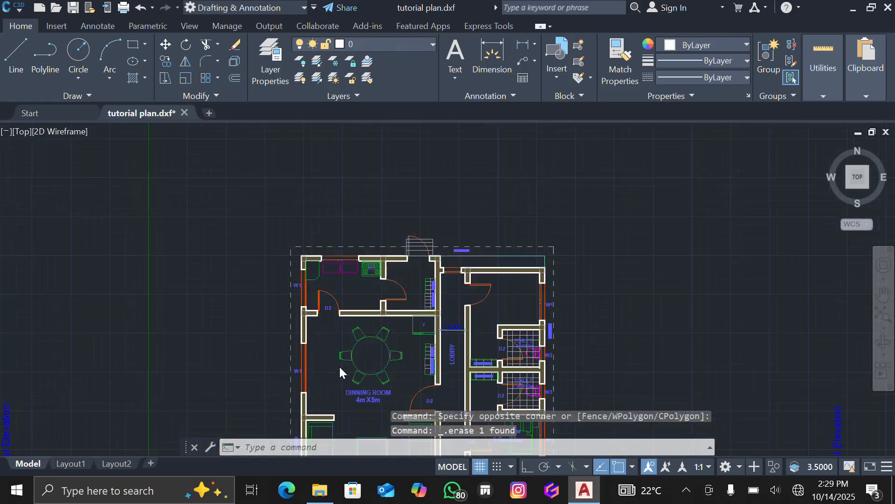
- Delete the dining table set together with the DINNING ROOM 4mX5m label using one selection window
scroll(339, 368, up, 5)
scroll(315, 265, down, 5)
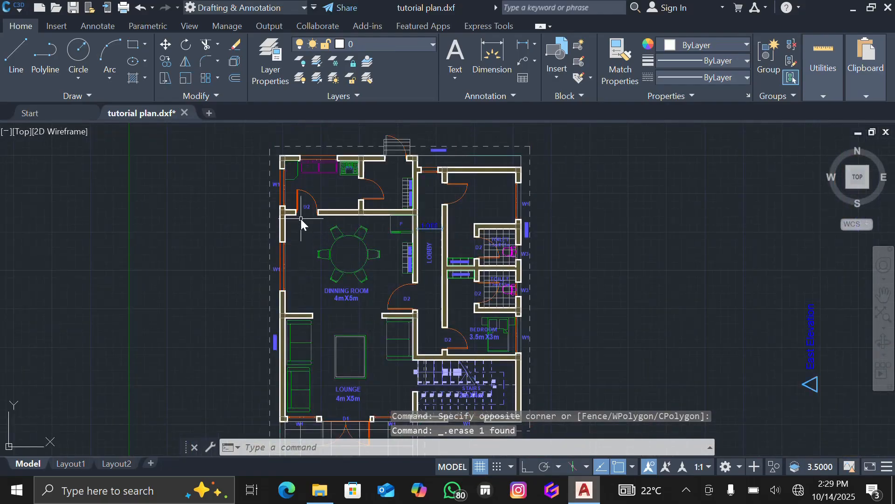
click(300, 220)
click(386, 315)
key(Delete)
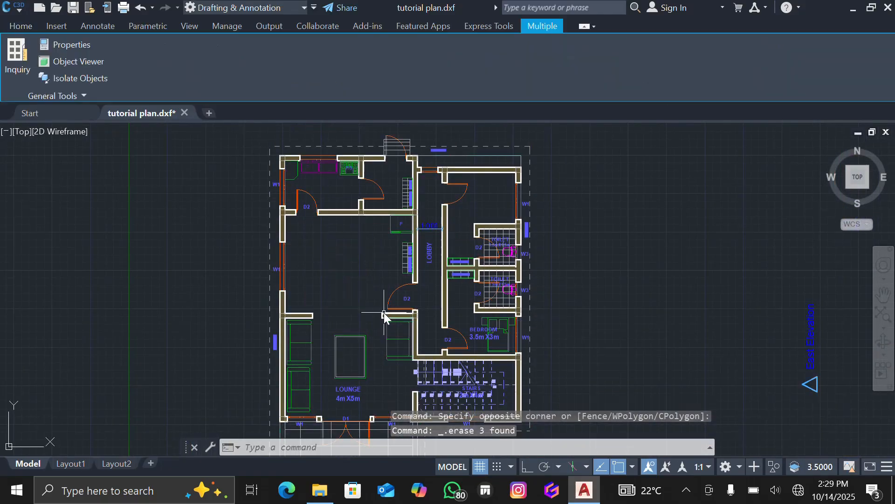
- Delete the LOBBY label from the corridor between the dining room and the wardrobes
scroll(419, 236, up, 4)
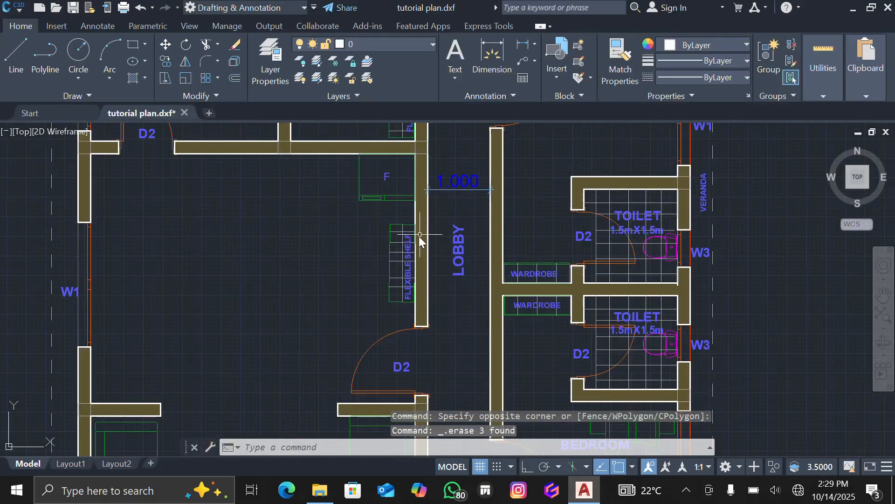
click(445, 215)
click(473, 295)
key(Delete)
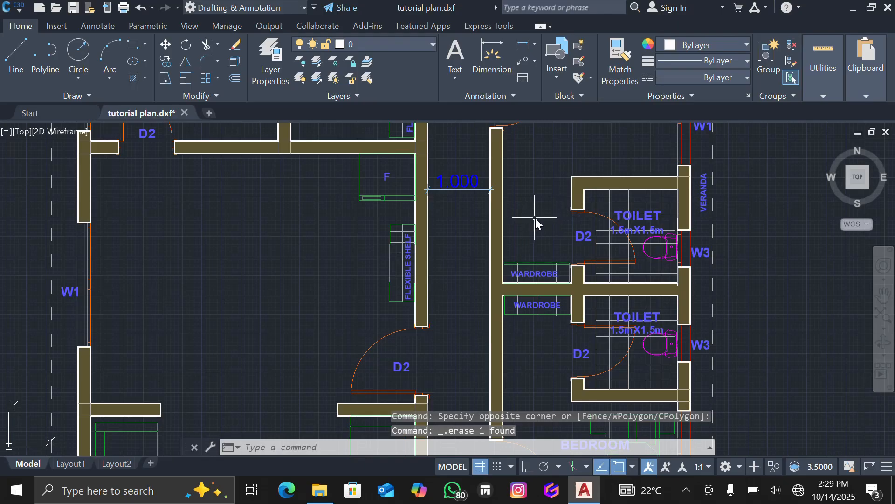
- Delete both toilets' D2 tags, doors, door-side wall segments and most vertical tile lines using one selection window
click(543, 147)
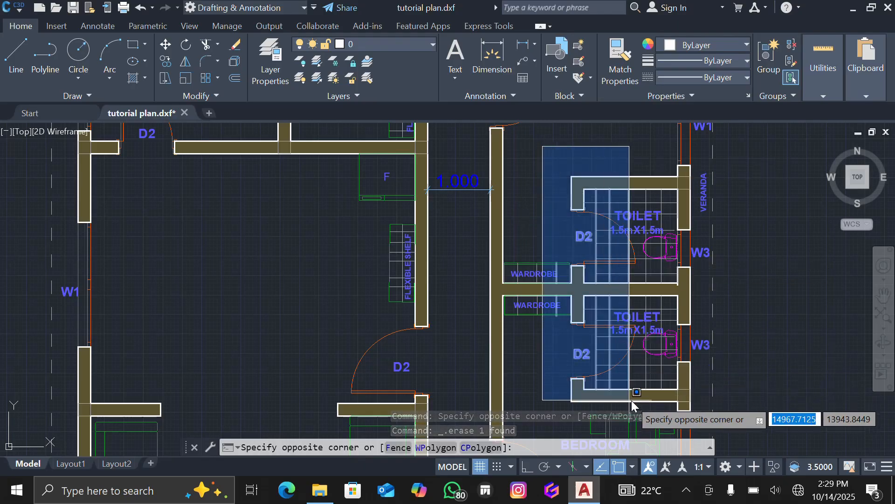
click(657, 401)
key(Delete)
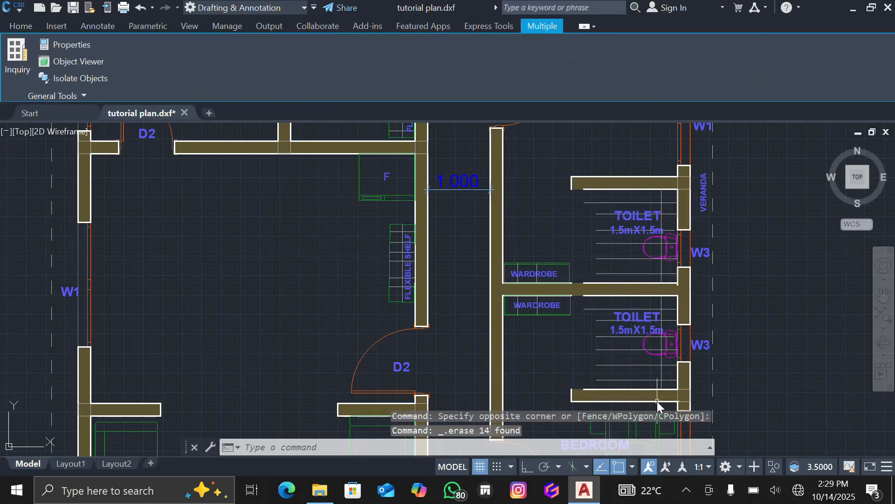
- Delete the horizontal floor tile lines inside the upper toilet
click(591, 192)
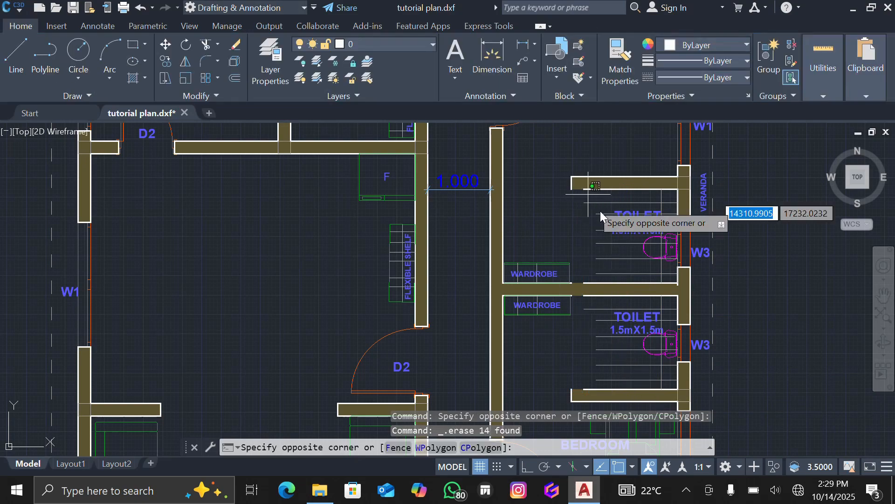
click(653, 274)
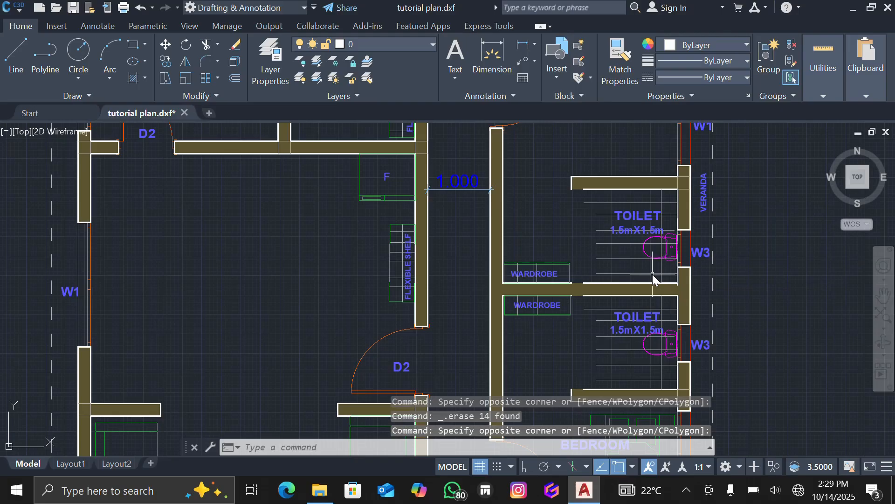
click(615, 261)
click(617, 256)
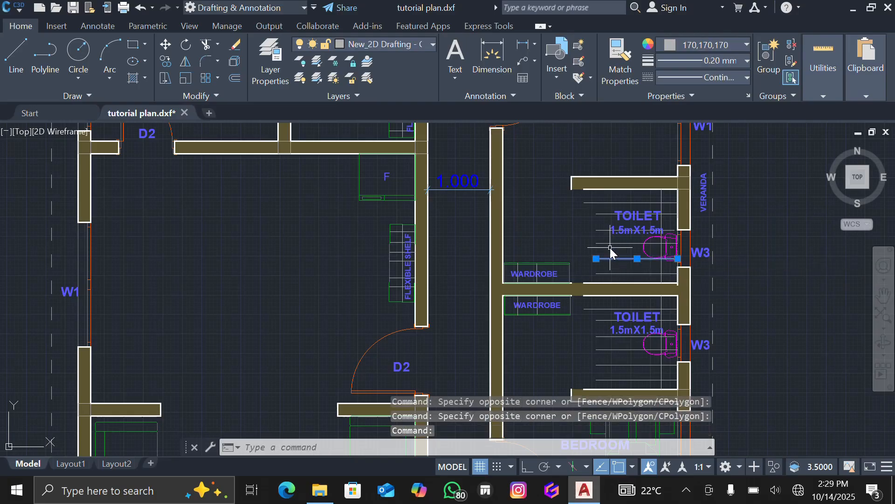
click(609, 243)
click(605, 230)
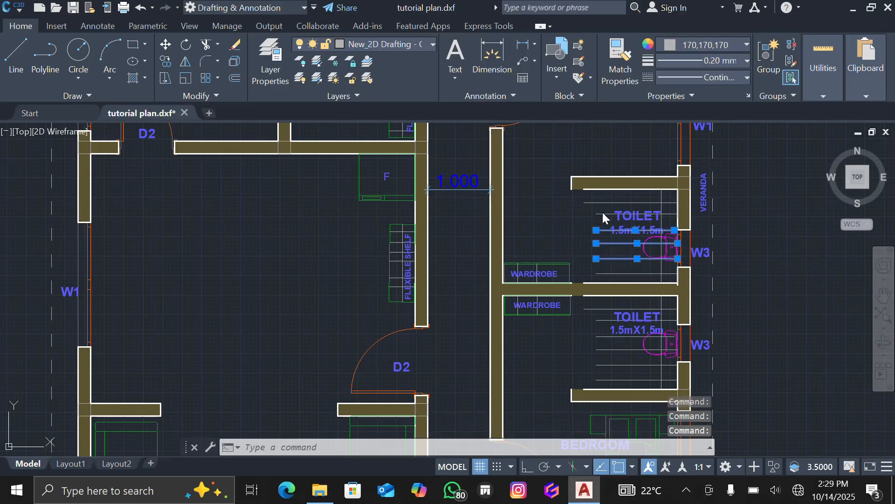
click(603, 214)
key(Delete)
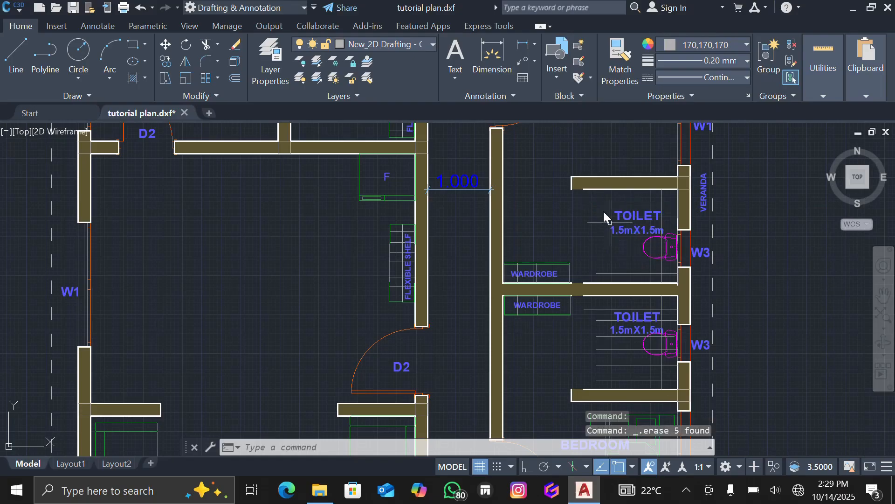
click(629, 274)
key(Delete)
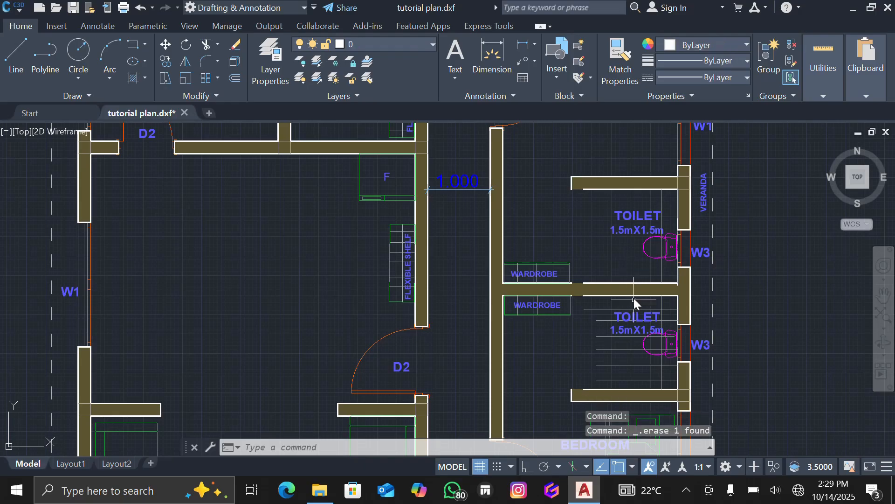
- Delete the horizontal floor tile lines inside the lower toilet
click(611, 309)
click(608, 320)
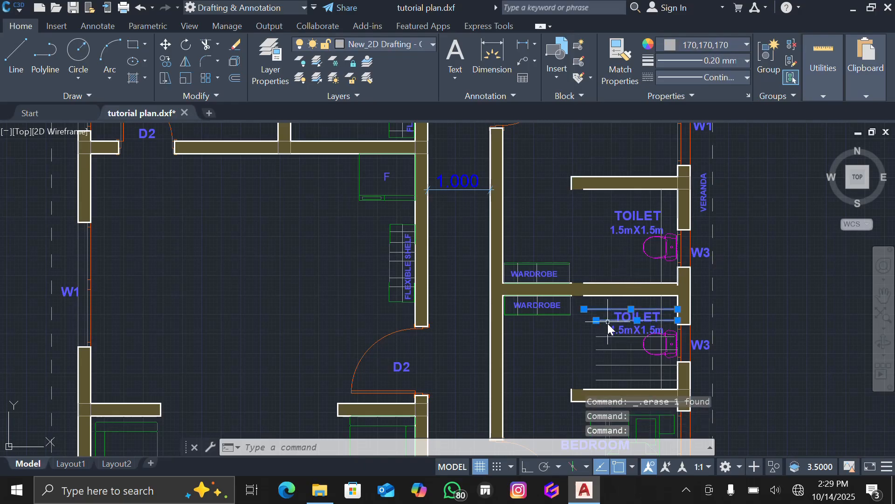
click(611, 335)
click(605, 336)
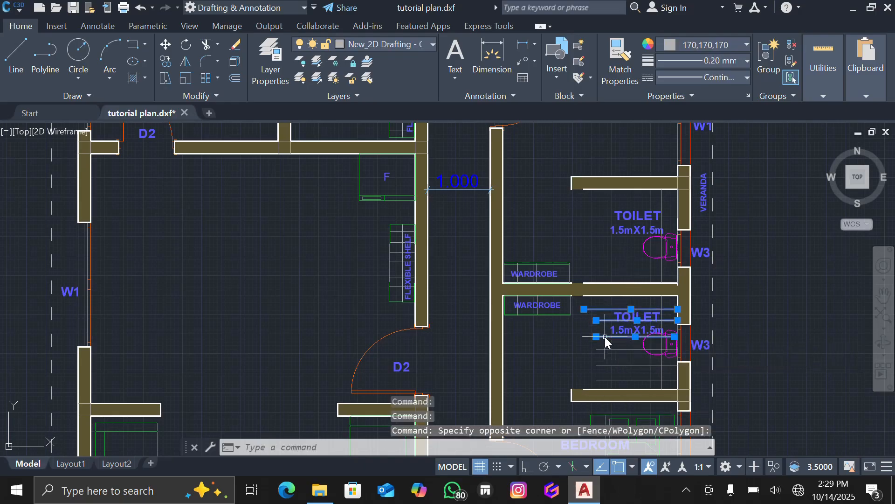
key(Delete)
click(606, 349)
click(610, 365)
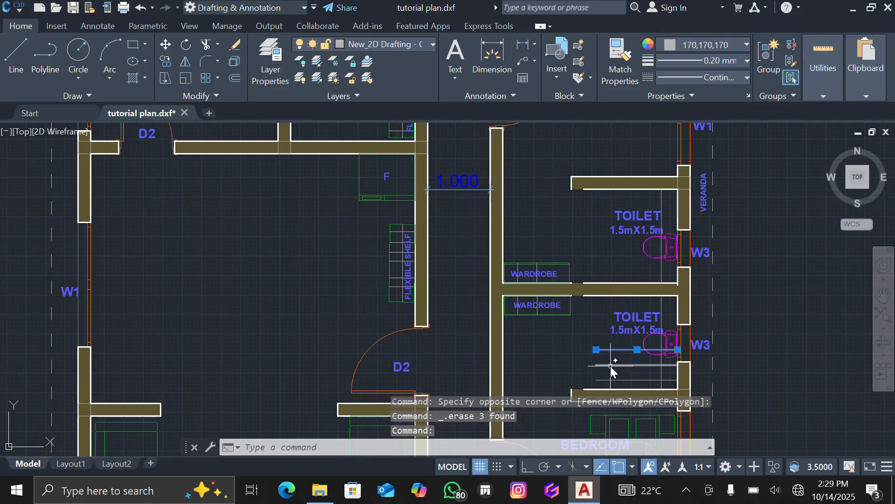
click(622, 379)
key(Delete)
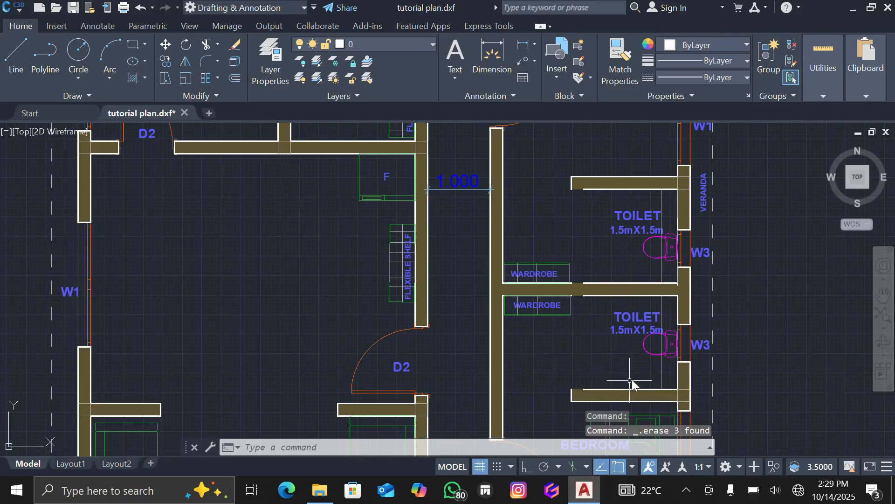
- Delete the remaining vertical tile line and the WC fixture in both the lower and upper toilets
click(661, 371)
key(Delete)
click(670, 341)
click(662, 353)
key(Delete)
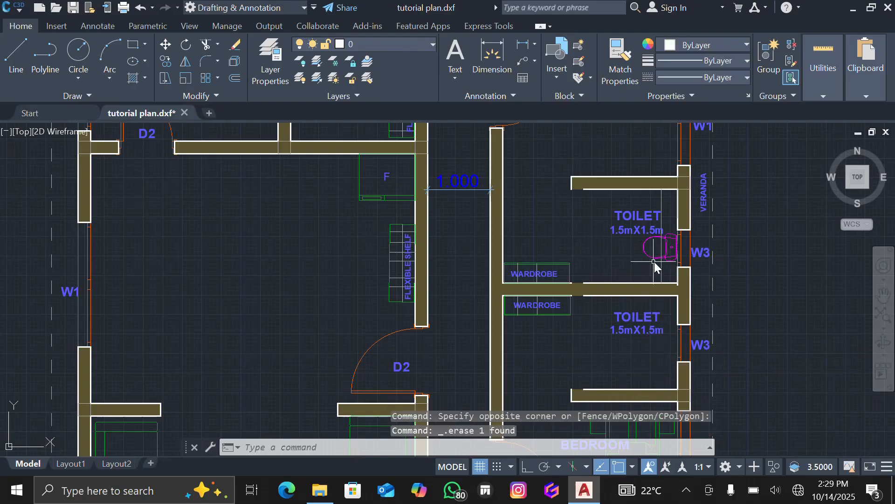
click(667, 255)
key(Delete)
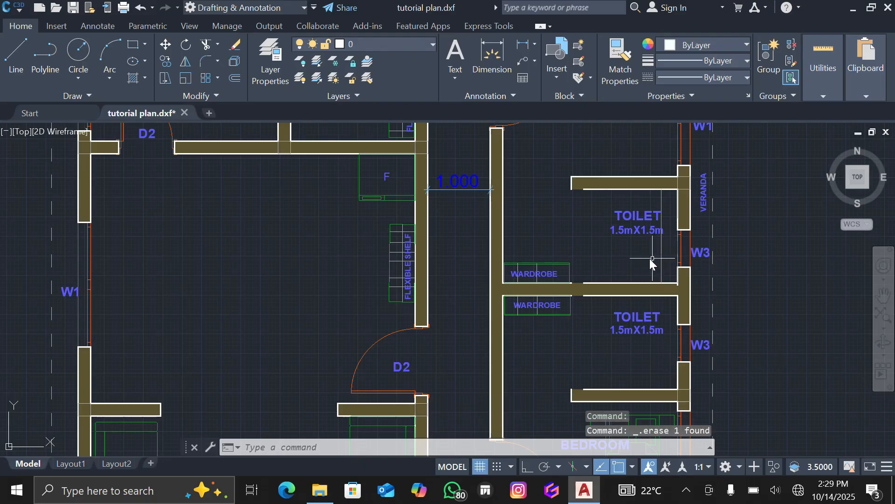
click(660, 258)
key(Delete)
- Delete the TOILET name labels of the lower and upper toilets
click(609, 307)
click(662, 345)
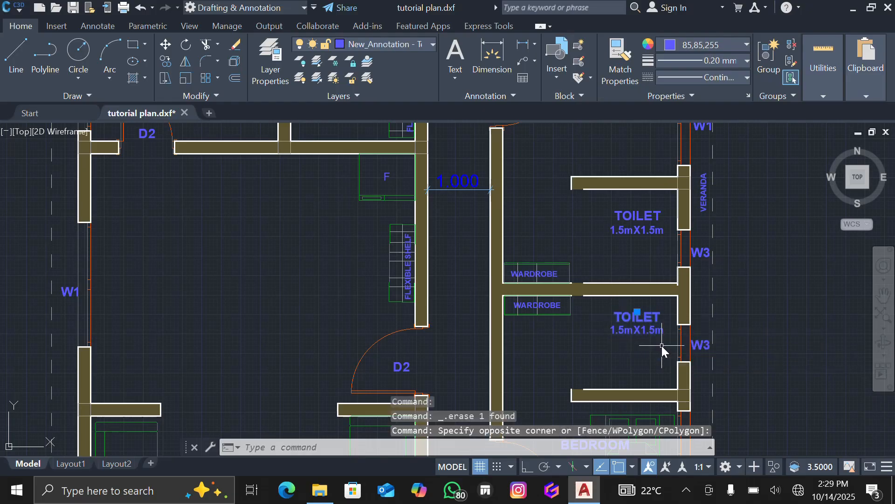
key(Delete)
click(593, 197)
click(663, 265)
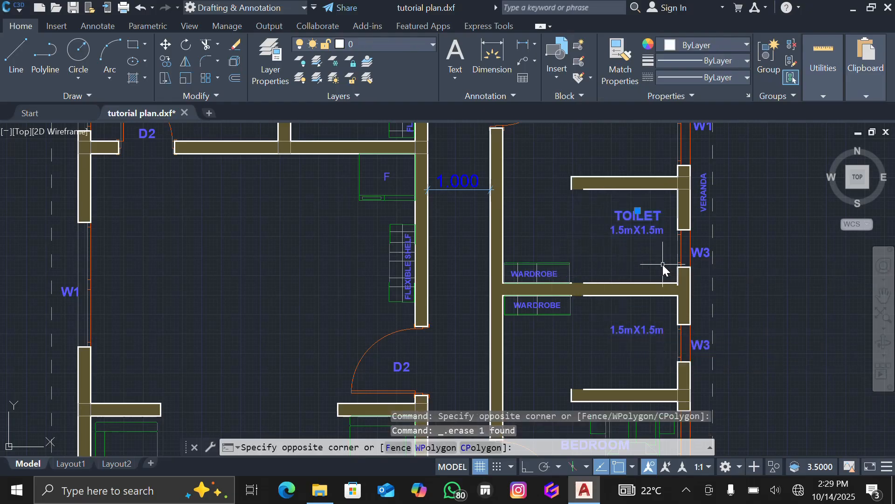
key(Delete)
- Delete the STAIRS and 2mX4m labels from the staircase
scroll(626, 266, down, 7)
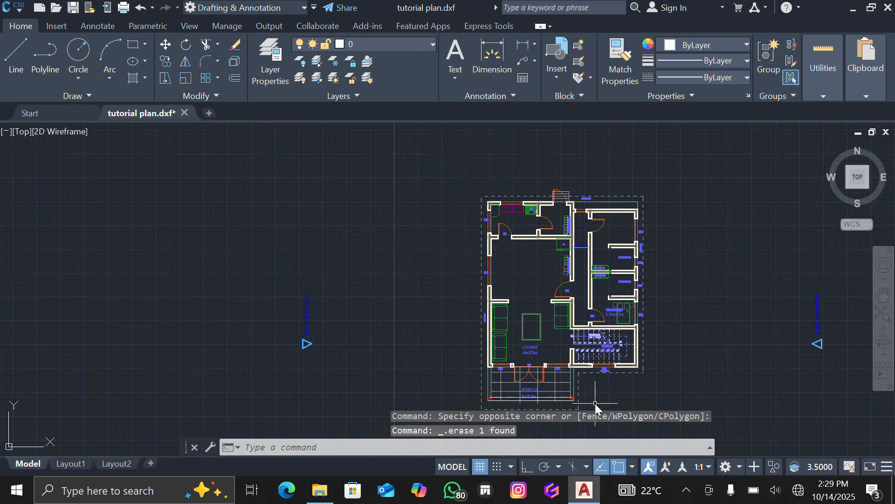
scroll(596, 405, up, 6)
click(632, 175)
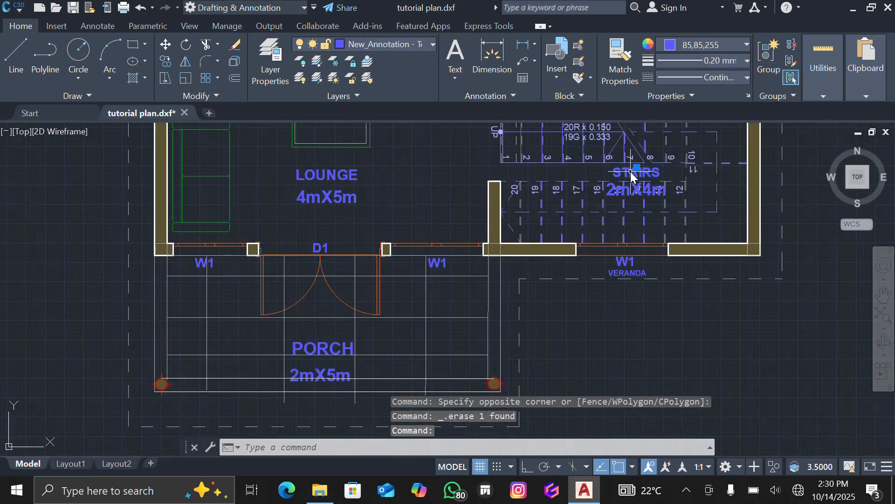
key(Delete)
click(639, 189)
key(Delete)
- Delete the PORCH and 2mX5m labels from the porch in front of the double door
scroll(619, 266, down, 4)
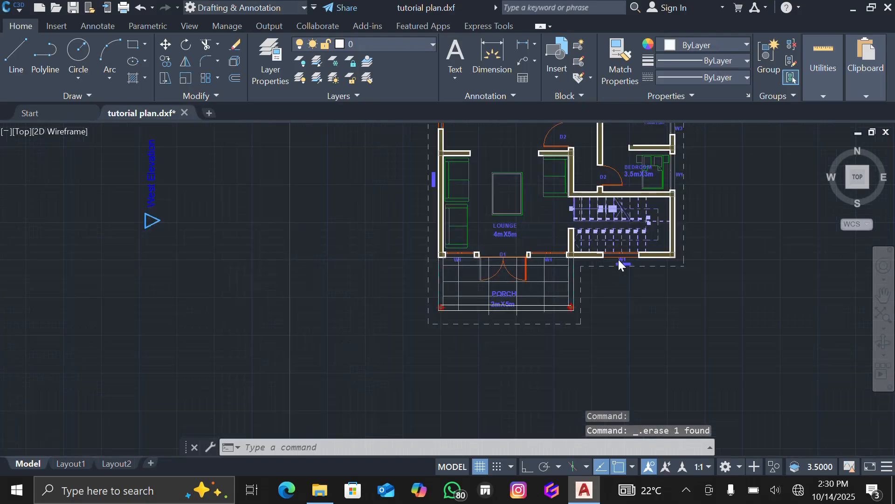
scroll(619, 264, down, 2)
scroll(553, 246, up, 4)
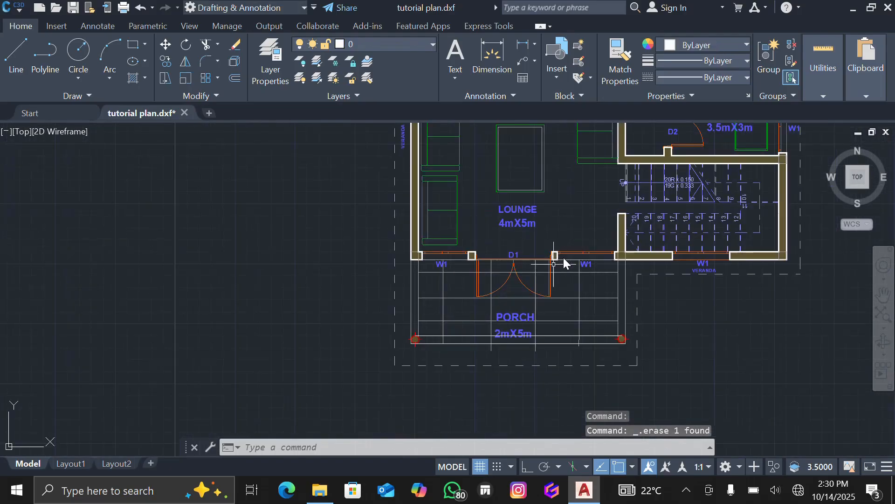
click(521, 319)
key(Delete)
click(518, 332)
key(Delete)
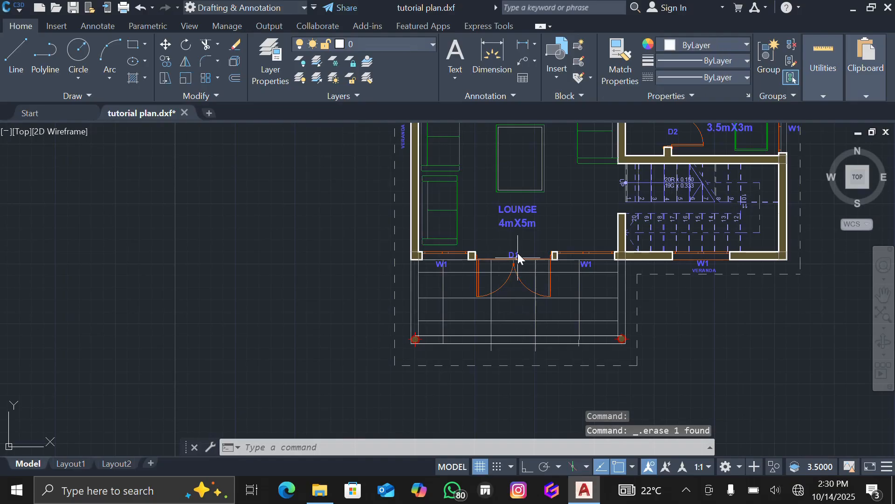
- Delete the LOUNGE and 4mX5m labels from the lounge
click(518, 219)
key(Delete)
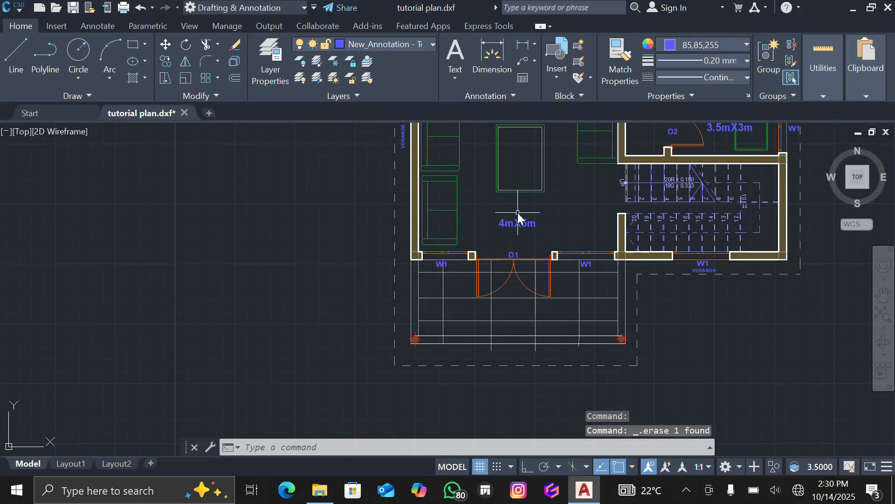
click(520, 223)
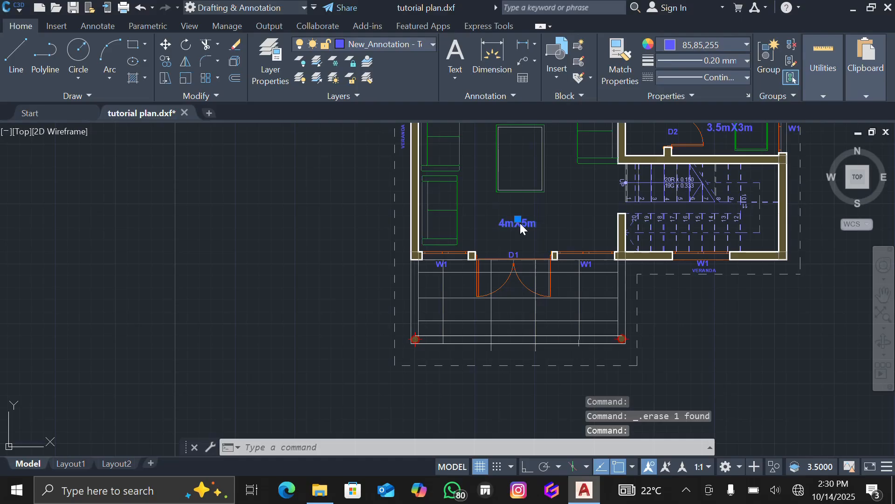
scroll(520, 223, down, 2)
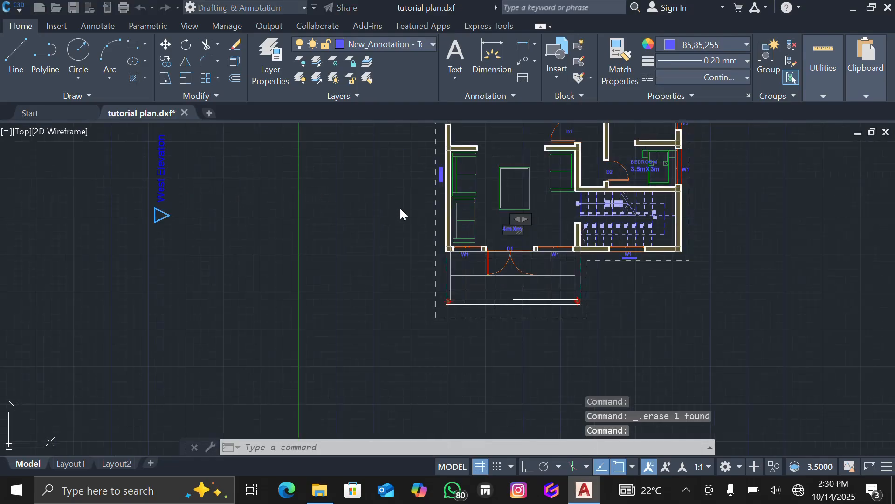
key(Delete)
click(391, 253)
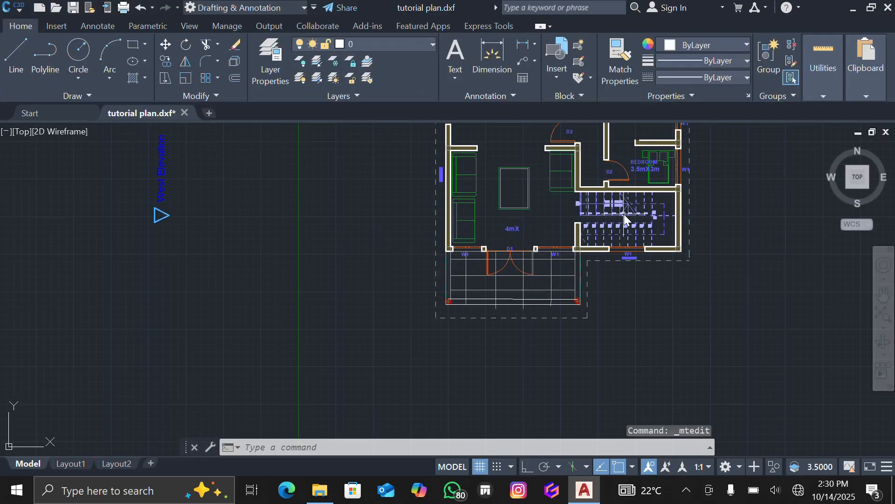
click(513, 229)
key(Delete)
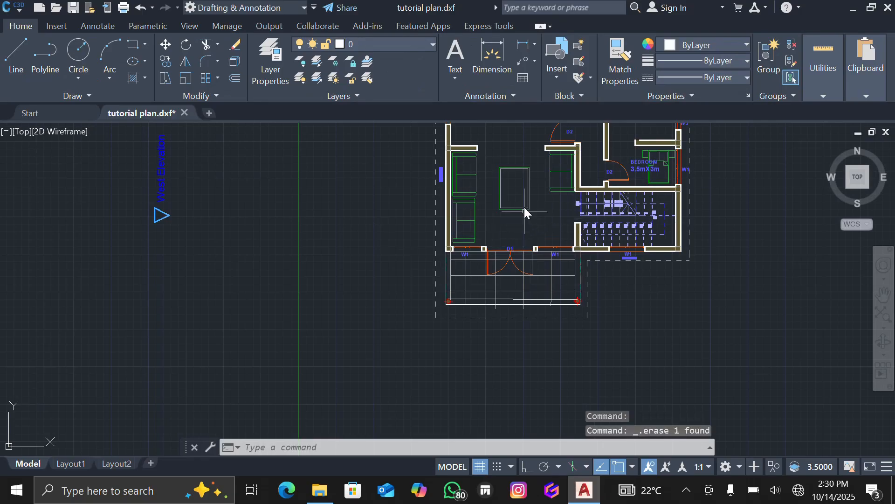
- Delete the rectangular coffee table in the middle of the lounge using a selection window around it
click(497, 160)
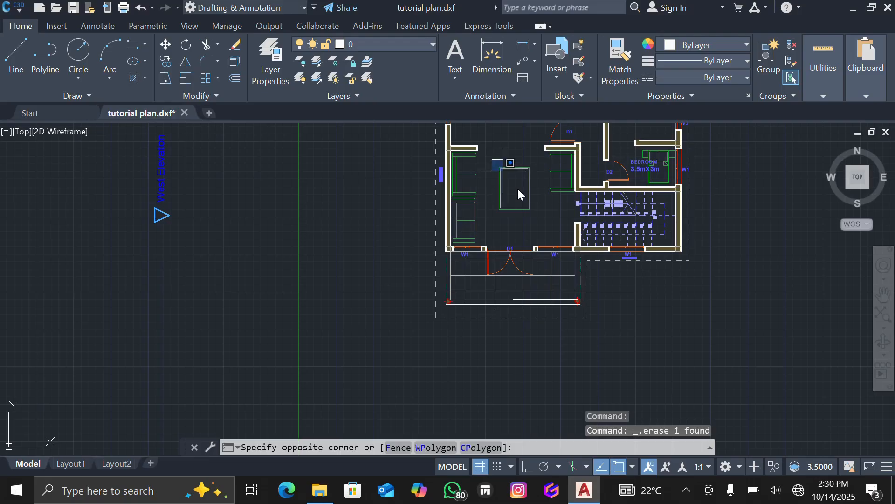
click(544, 228)
key(Delete)
- Delete the two sofas standing along the lounge's outer veranda-side wall
scroll(480, 193, up, 4)
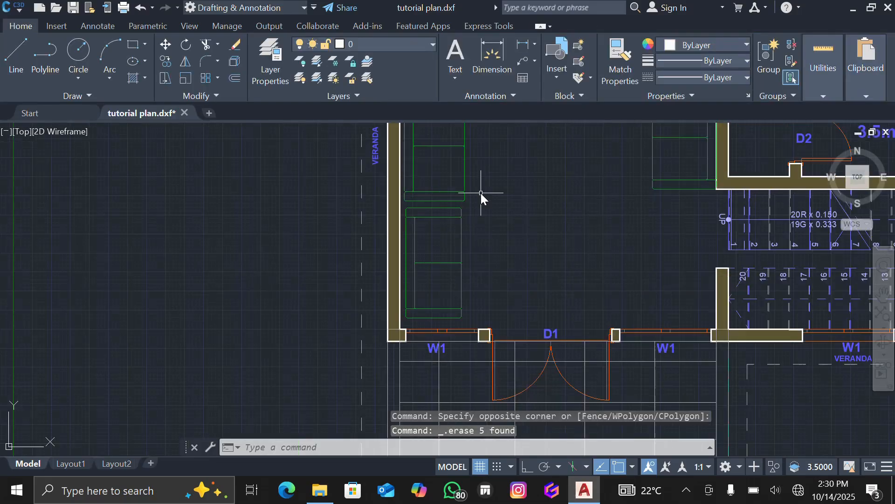
click(428, 146)
key(Delete)
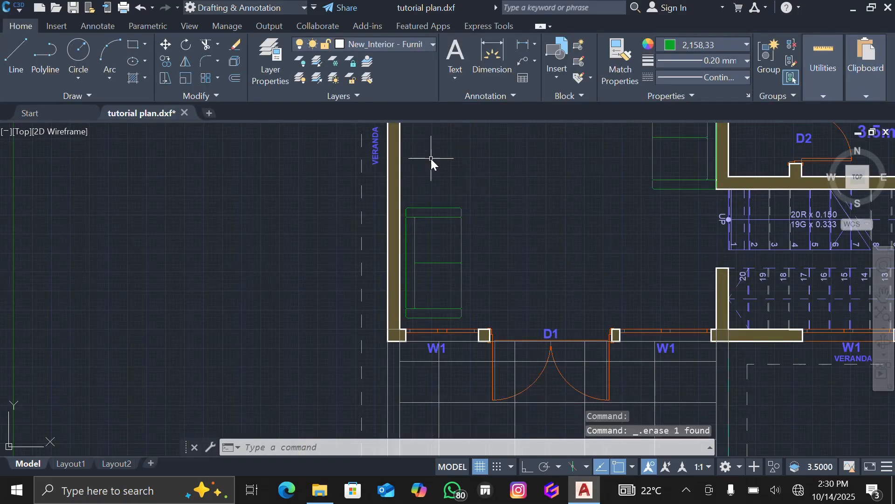
click(413, 228)
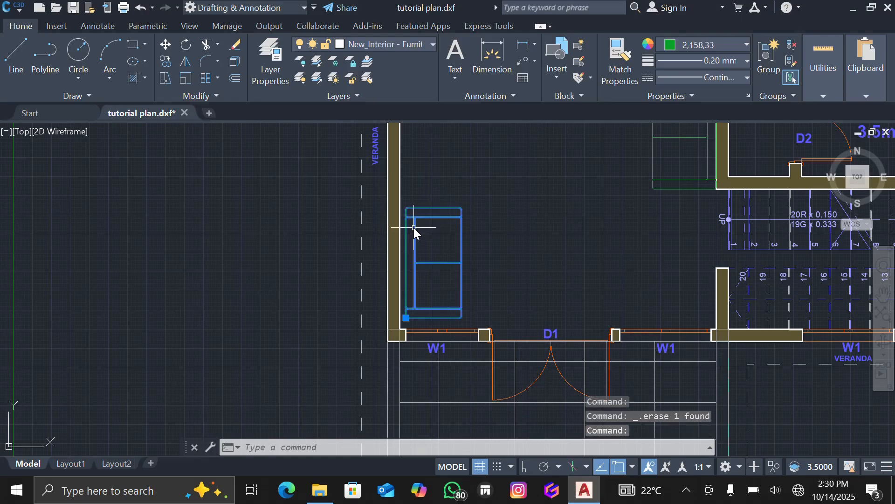
key(Delete)
scroll(404, 238, down, 5)
scroll(502, 219, up, 5)
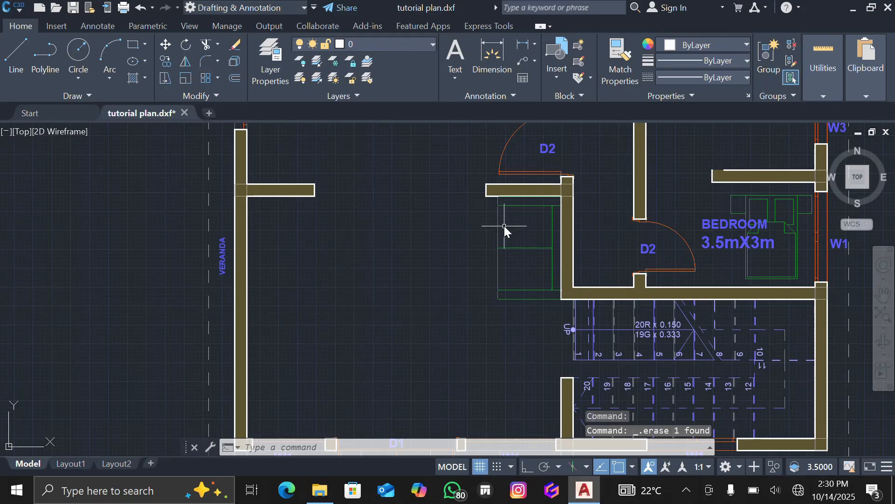
- Delete the remaining sofa standing against the lounge's inner wall, just above the staircase
click(513, 247)
key(Delete)
scroll(514, 248, down, 5)
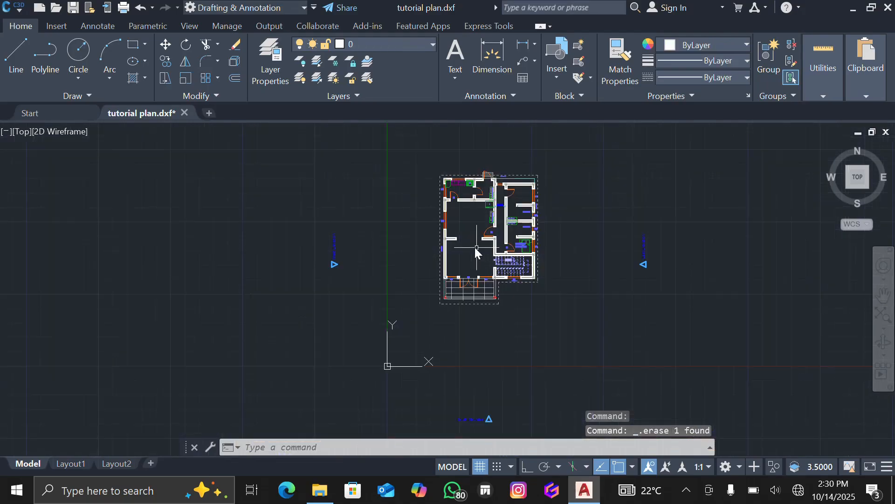
- Delete the BEDROOM and 3.5mX3m labels together with the bed from the bedroom above the staircase
scroll(514, 244, up, 5)
click(502, 265)
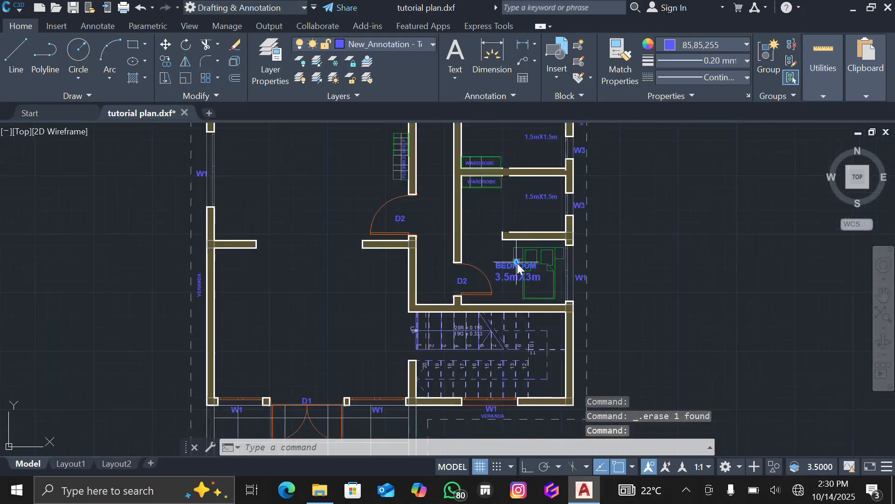
key(Delete)
click(519, 276)
key(Delete)
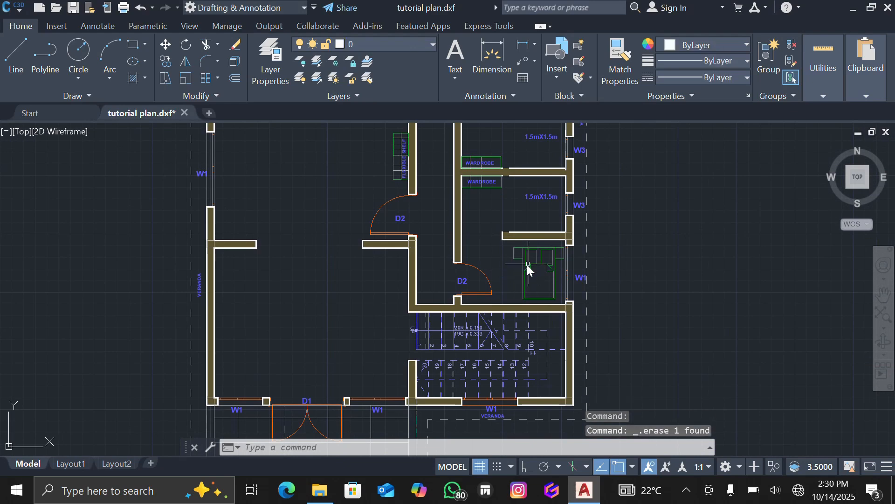
click(537, 260)
key(Delete)
- Delete the elevation markers on the west and east sides of the floor plan
scroll(518, 263, down, 5)
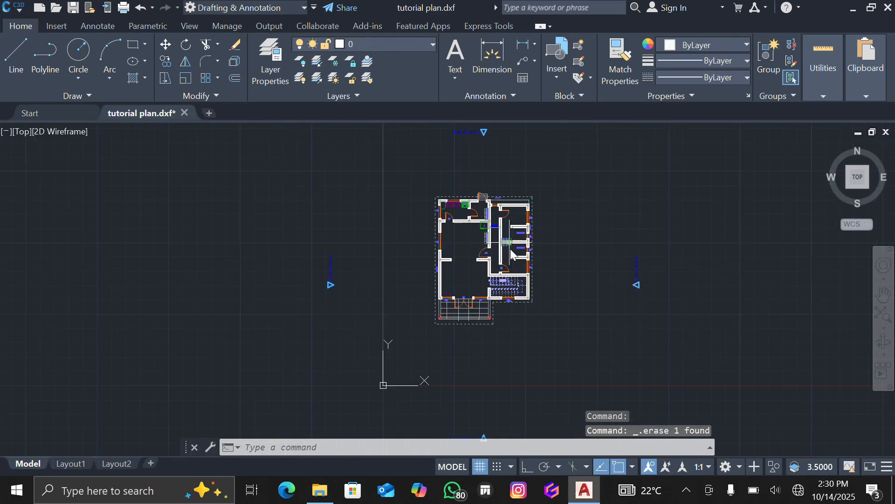
scroll(506, 215, up, 2)
scroll(506, 214, down, 2)
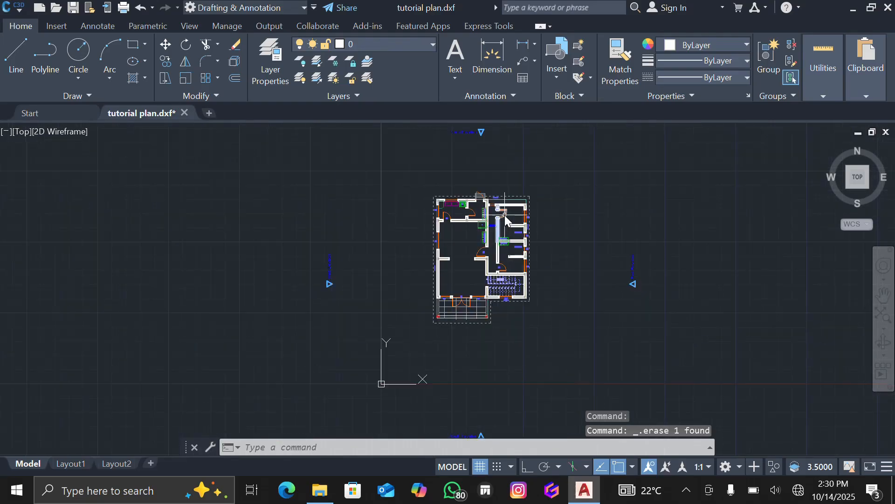
click(329, 264)
key(Delete)
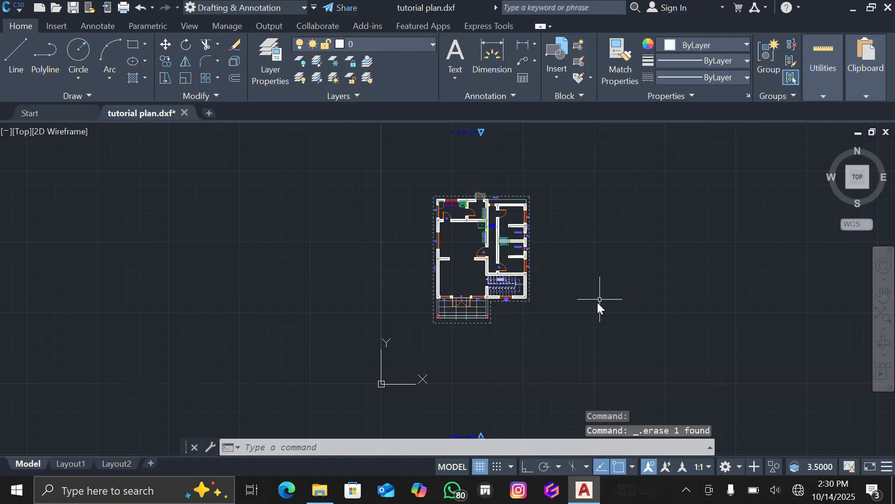
- Delete the elevation markers north and south of the floor plan
scroll(597, 302, down, 2)
scroll(534, 252, up, 2)
click(528, 253)
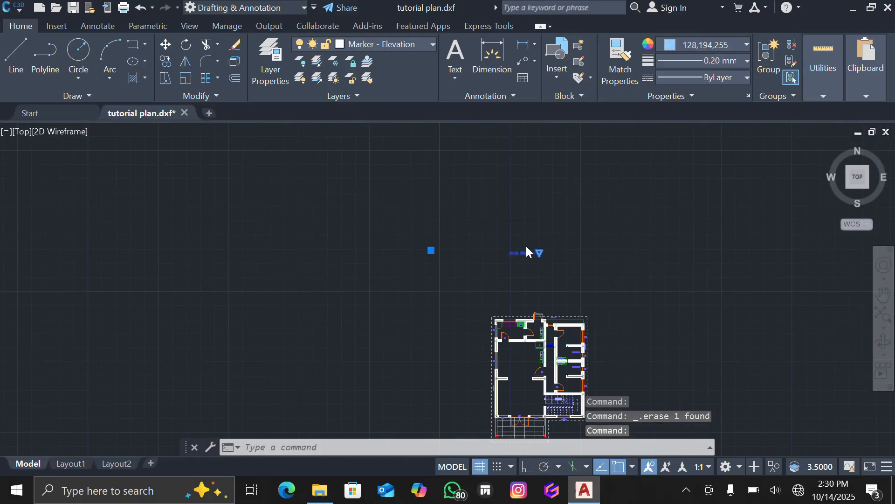
scroll(525, 244, down, 3)
key(Escape)
scroll(524, 368, up, 5)
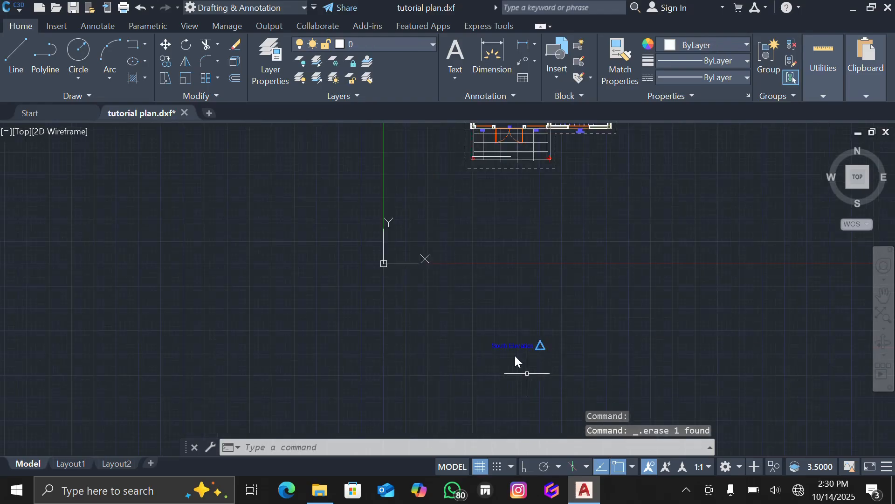
click(510, 347)
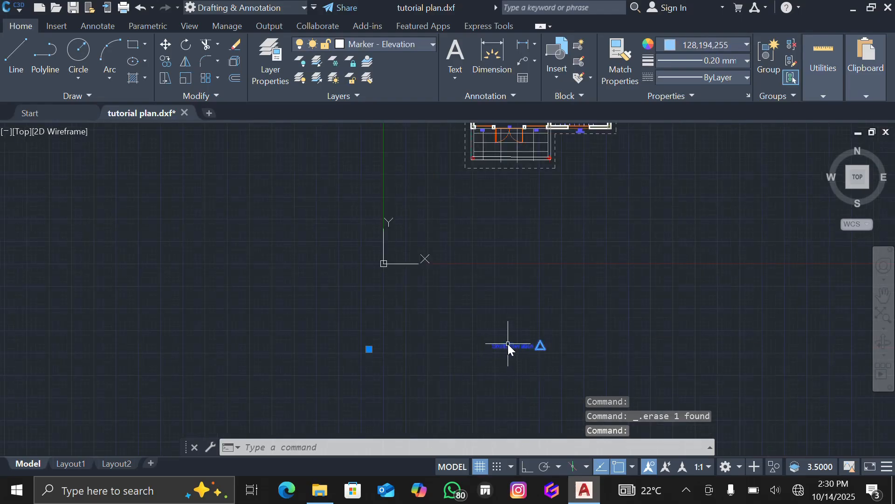
key(Delete)
scroll(505, 345, down, 3)
scroll(516, 249, down, 2)
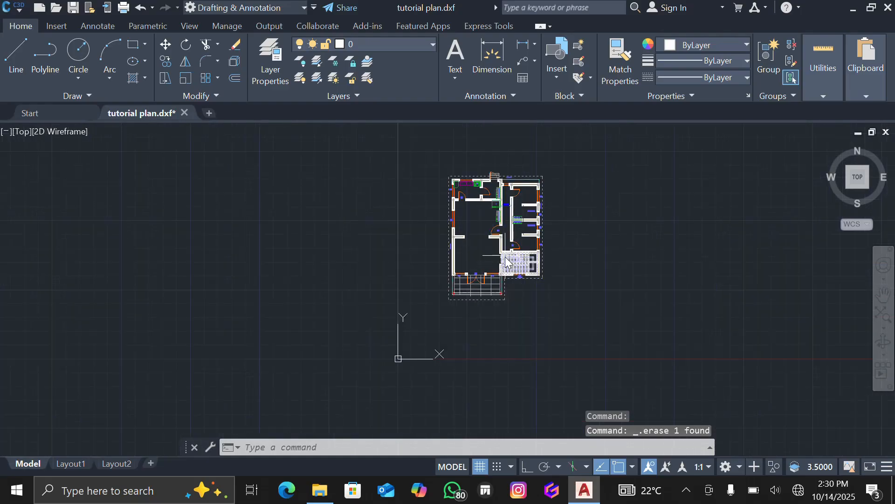
- Delete the green cooker block and the magenta double-sink unit along the kitchen's outer wall
scroll(520, 230, up, 4)
scroll(521, 230, down, 2)
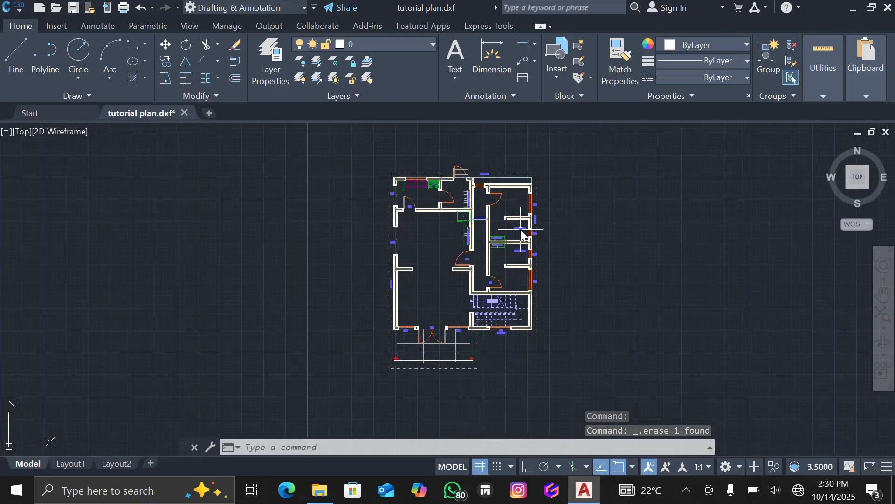
scroll(498, 314, up, 2)
scroll(498, 314, down, 4)
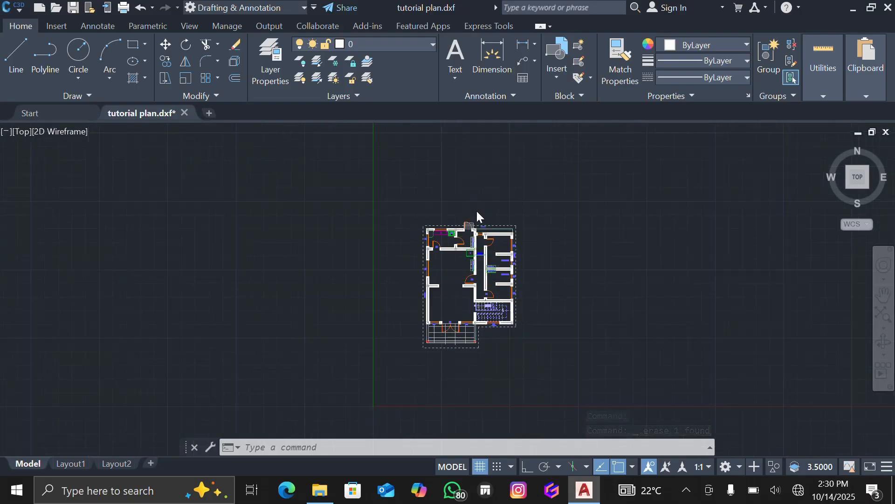
scroll(475, 216, up, 5)
click(406, 235)
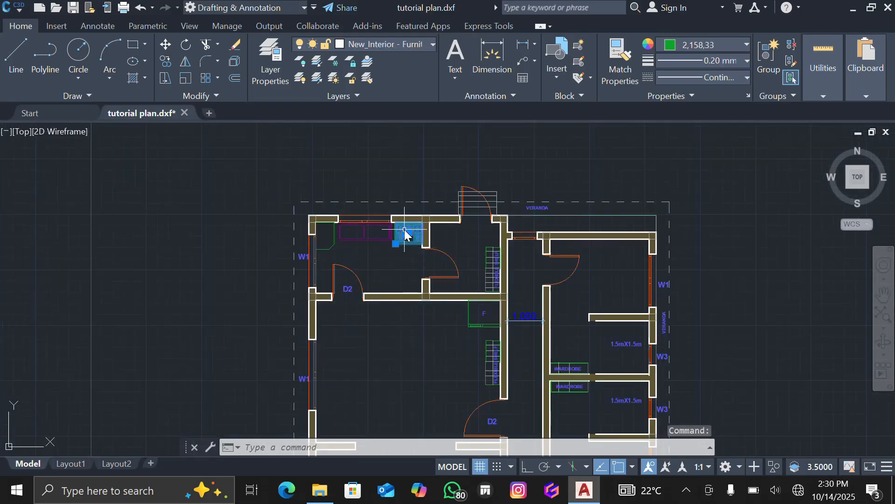
key(Delete)
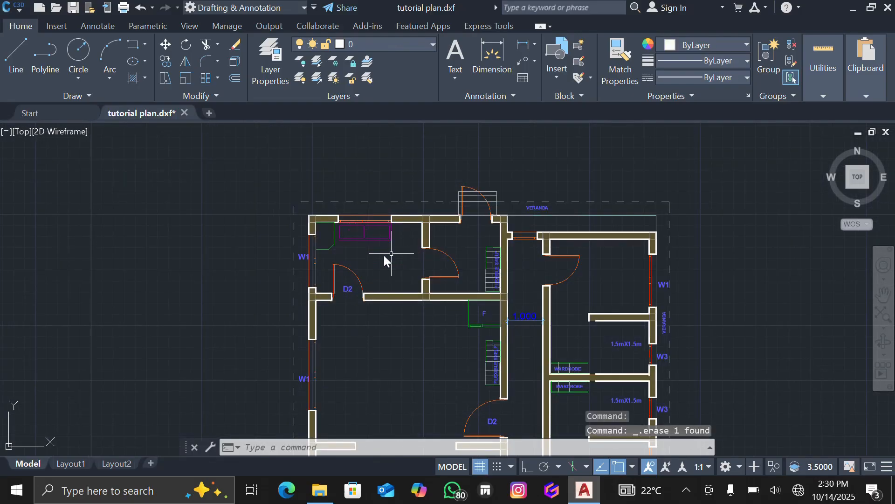
click(360, 235)
click(366, 235)
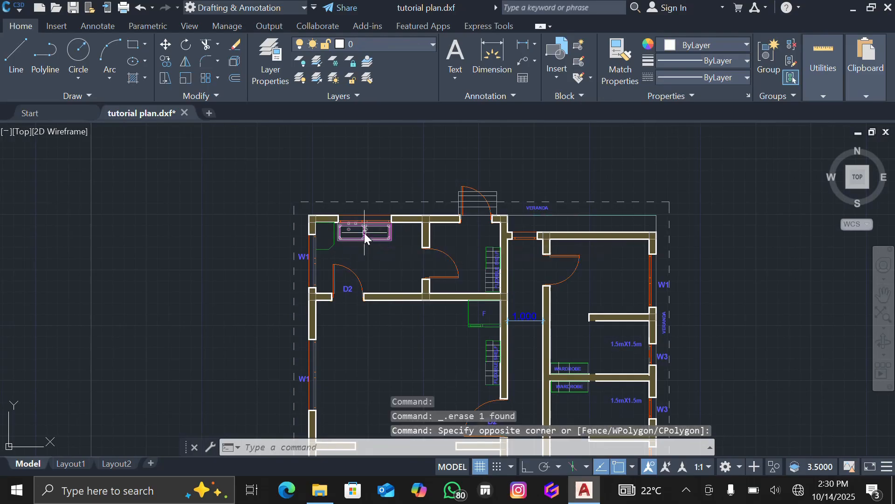
- Delete the westernmost vertical tile line and the two lower horizontal tile lines from the porch floor
scroll(365, 234, down, 4)
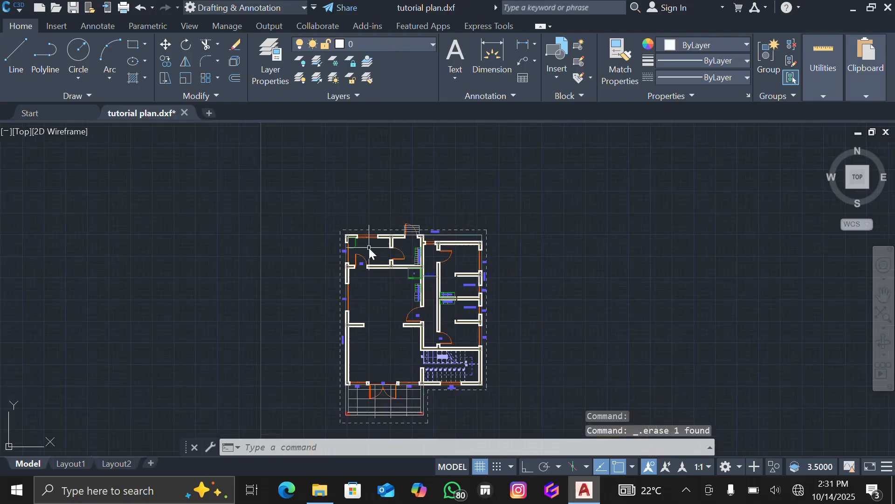
scroll(397, 360, up, 2)
scroll(396, 353, down, 4)
scroll(399, 411, up, 2)
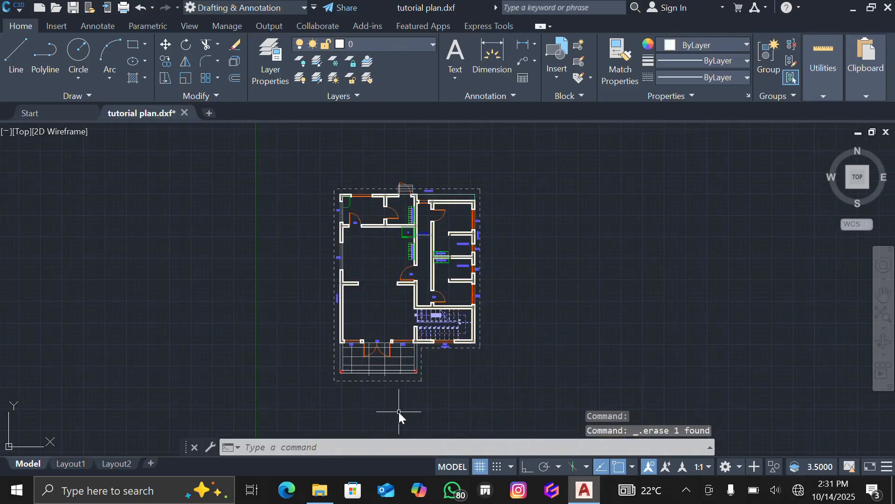
scroll(390, 400, up, 2)
scroll(330, 331, up, 2)
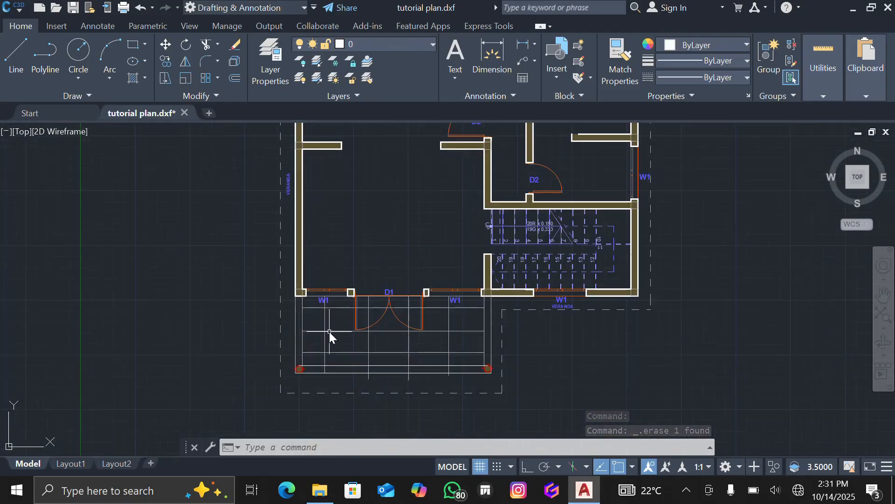
click(325, 323)
key(Delete)
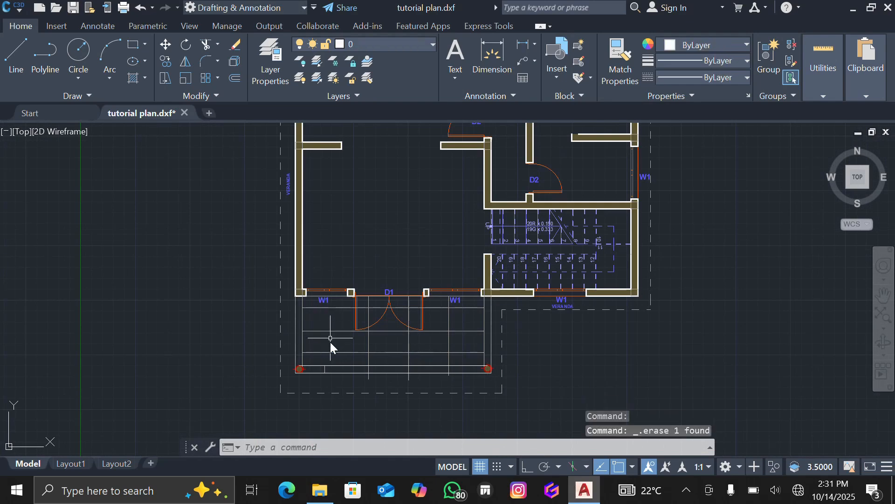
click(328, 332)
key(Delete)
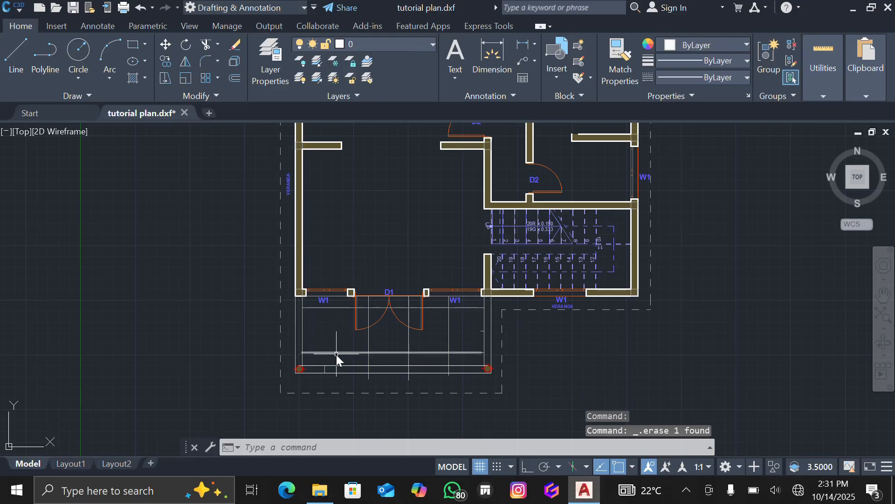
click(337, 354)
key(Delete)
- Delete the three remaining vertical tile lines and the horizontal tile line nearest the double door from the porch
click(368, 338)
click(409, 337)
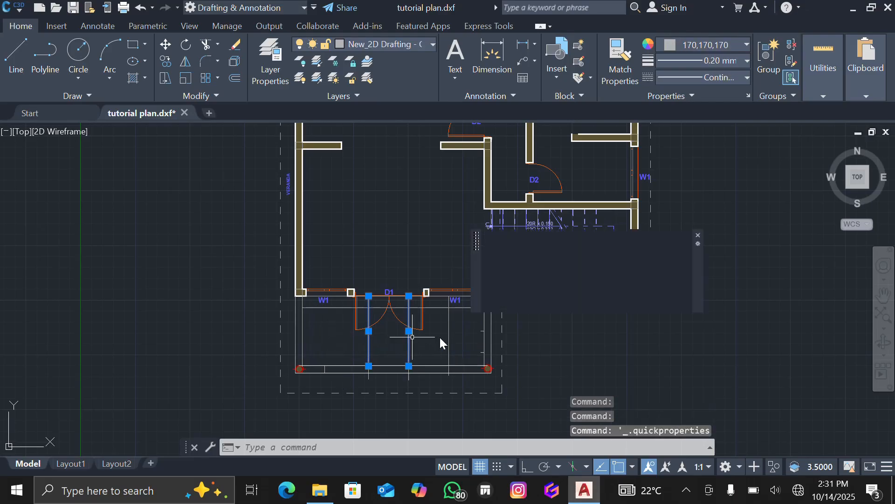
click(449, 340)
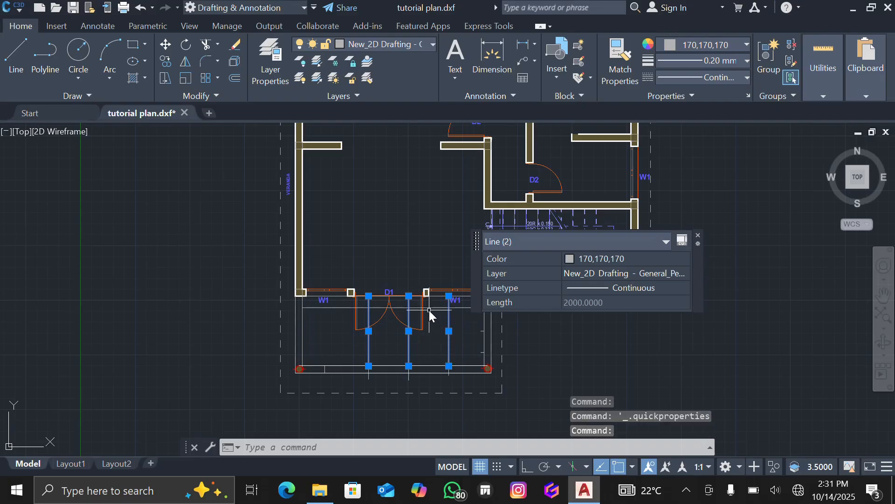
click(429, 308)
key(Delete)
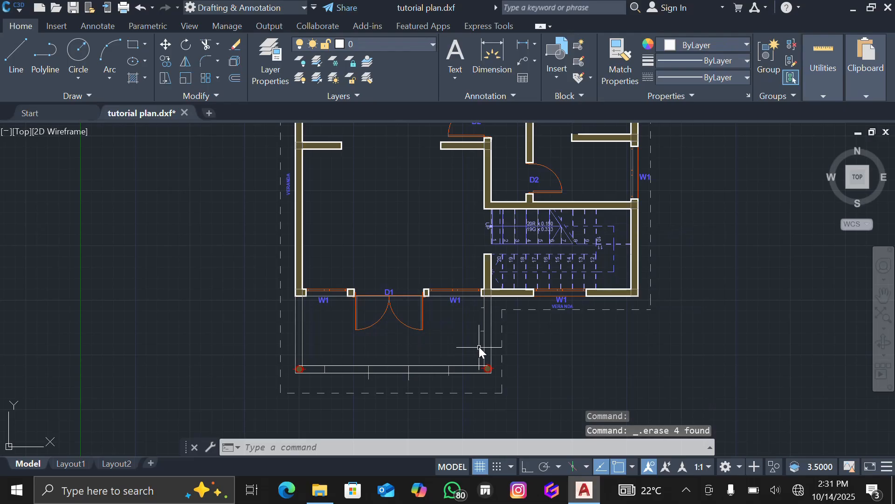
- Delete the dashed outline segments running along the east side and front of the porch
click(503, 333)
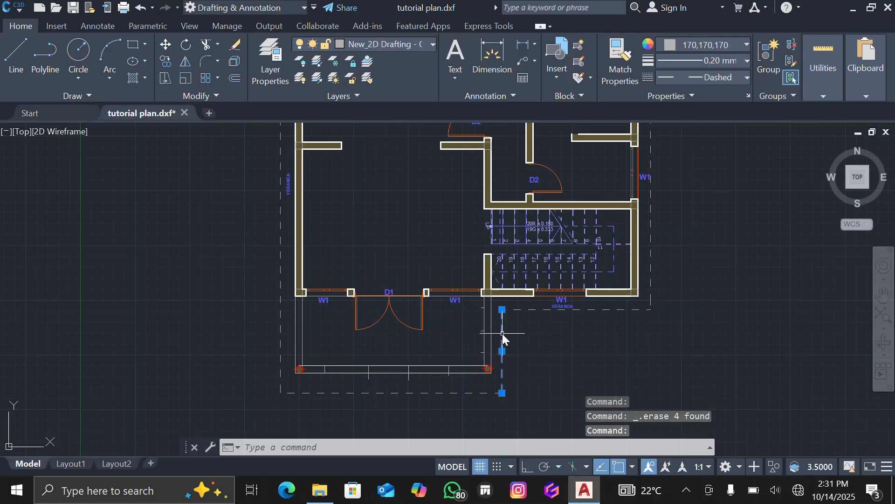
key(Delete)
click(421, 393)
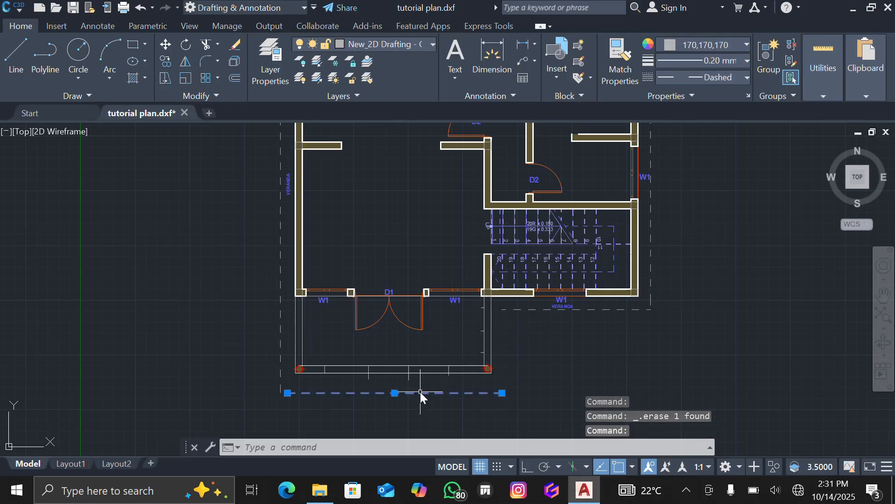
key(Delete)
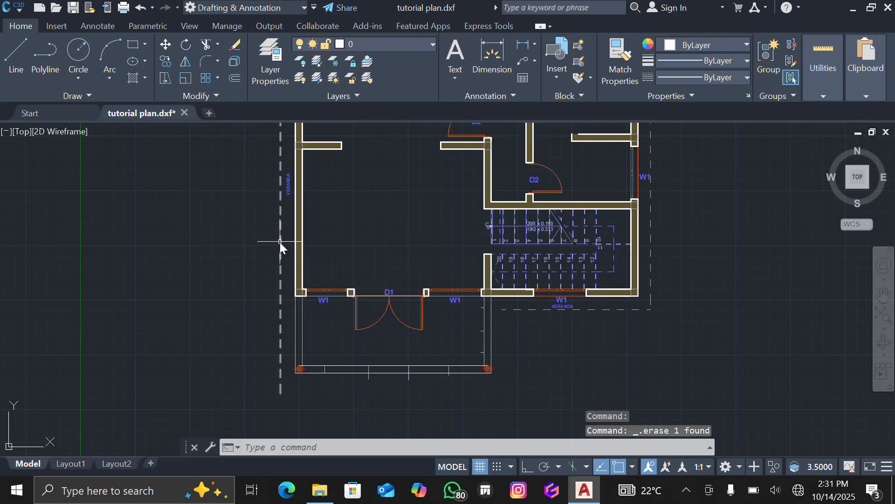
- Delete the dashed outline lines along the plan's west and east sides and below the staircase
click(280, 242)
click(652, 269)
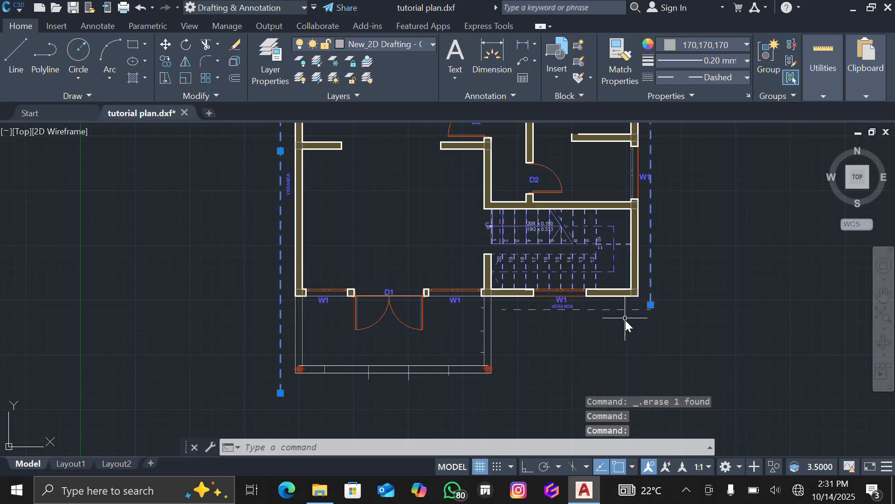
click(623, 307)
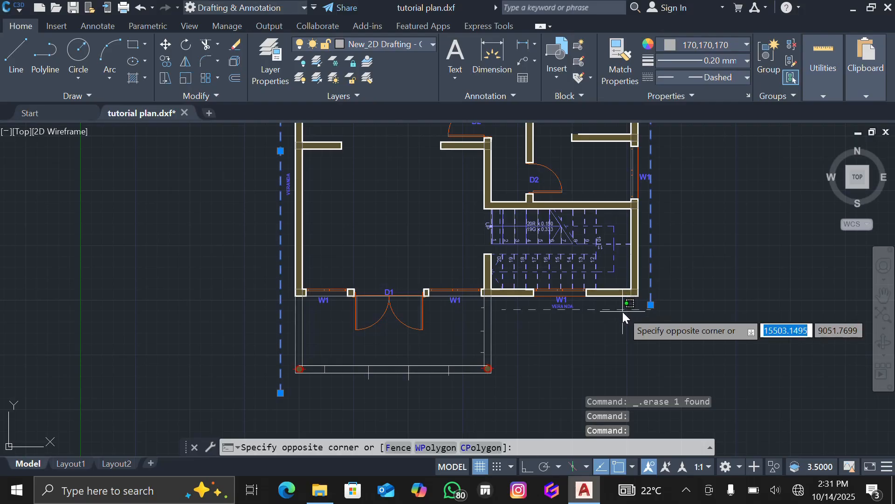
click(622, 311)
key(Delete)
- Delete the dashed outline segments on both sides of the rear entrance steps along the plan's north side
scroll(622, 311, down, 6)
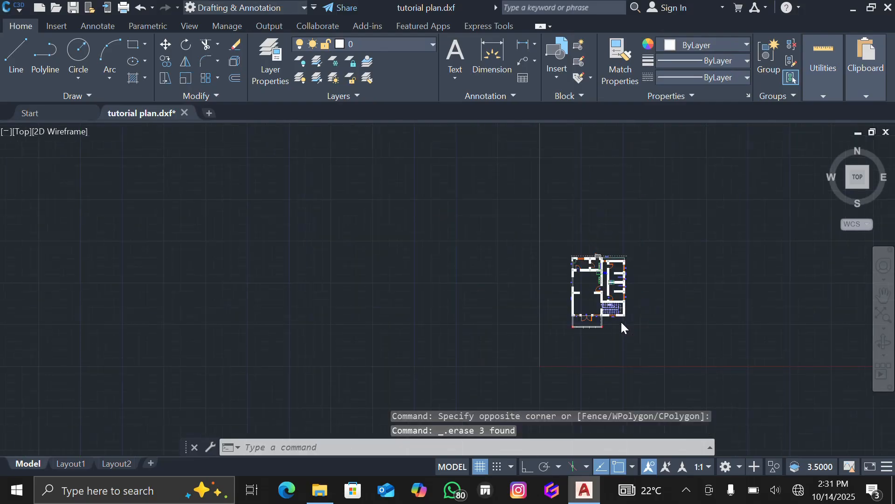
scroll(656, 247, up, 2)
scroll(490, 355, up, 8)
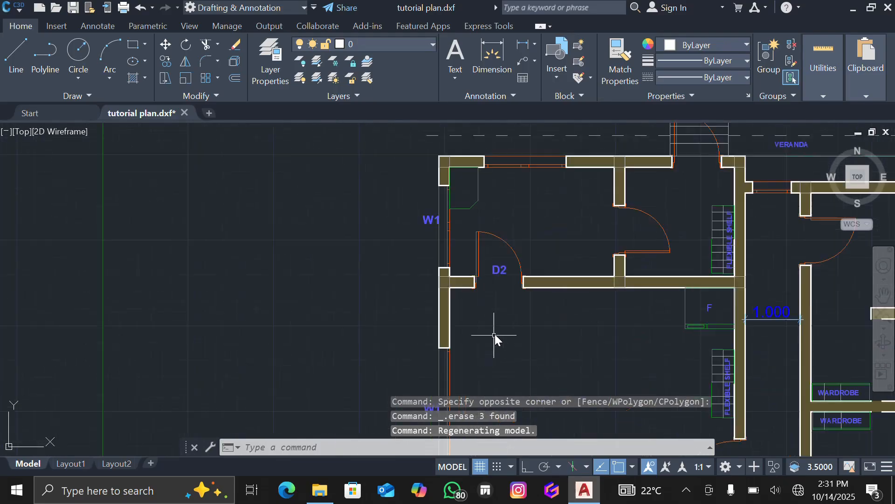
click(548, 136)
key(Delete)
scroll(451, 193, down, 5)
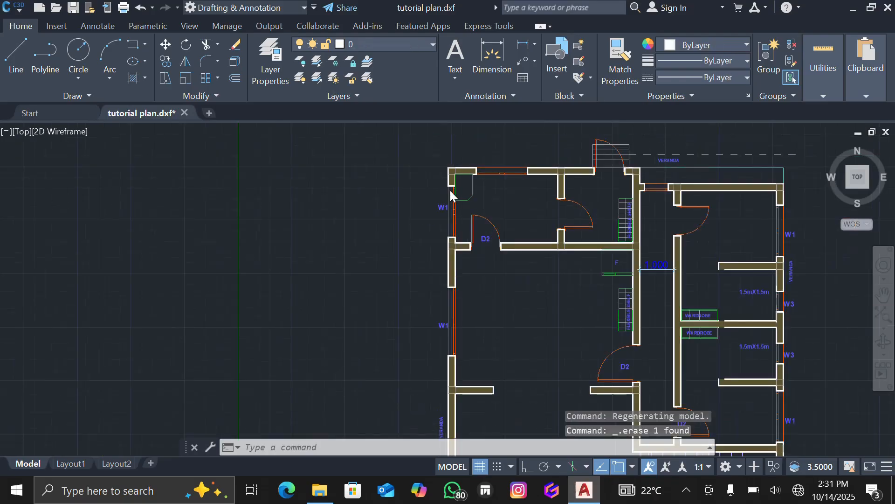
scroll(485, 227, up, 2)
scroll(495, 173, up, 2)
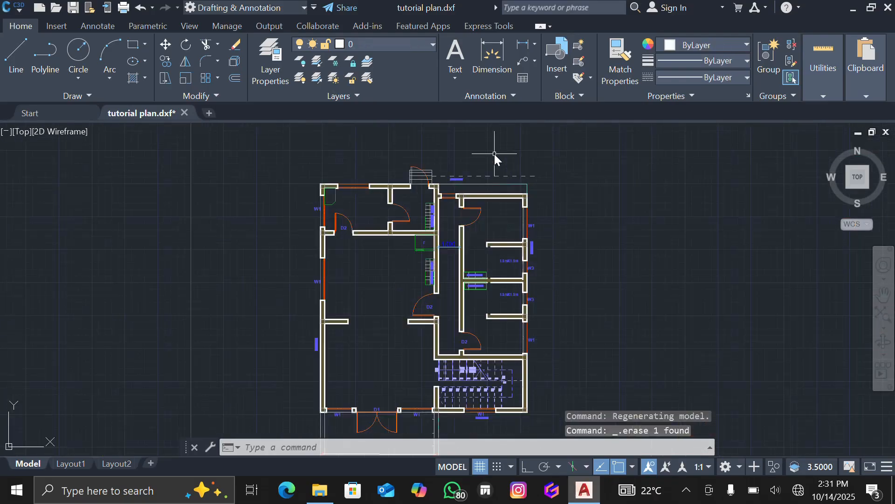
click(495, 175)
key(Delete)
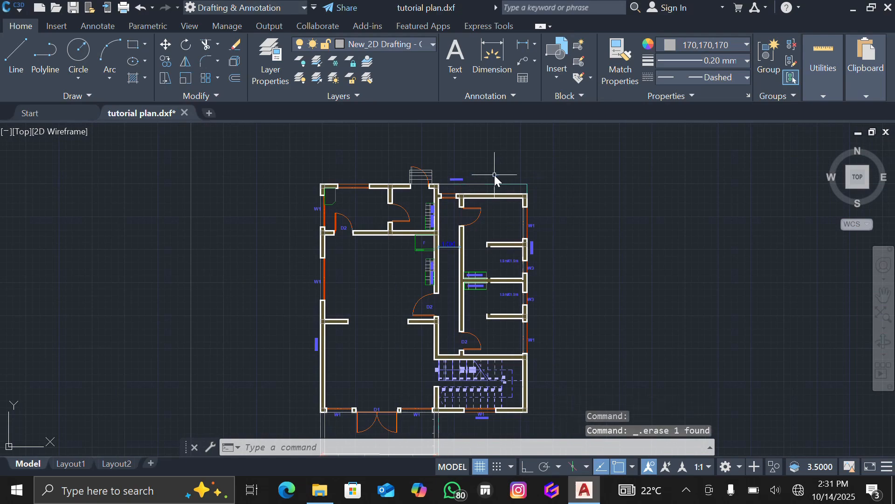
- Delete the VERANDA label outside the north wall beside the rear entrance steps
scroll(452, 200, up, 3)
scroll(457, 162, down, 4)
scroll(457, 161, up, 4)
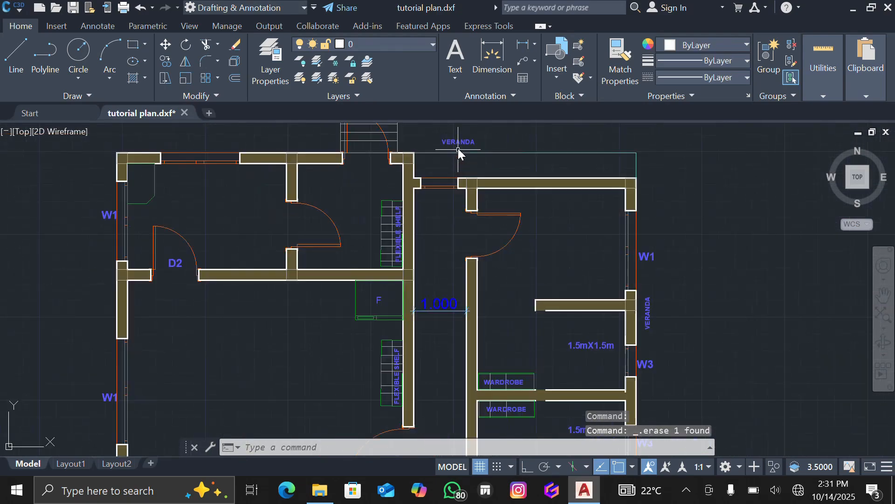
click(459, 145)
key(Delete)
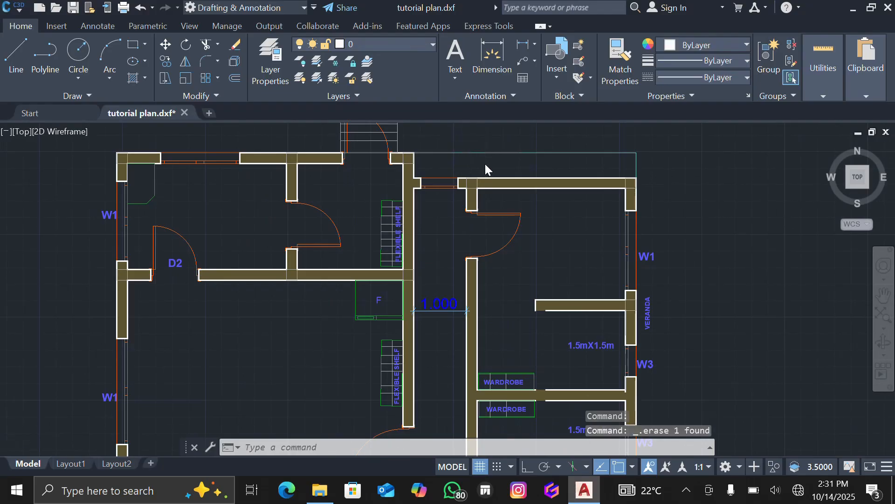
- Delete the VERANDA label outside the east wall, between the W1 and W3 windows
scroll(526, 206, down, 4)
scroll(547, 245, up, 3)
scroll(547, 241, up, 2)
click(547, 193)
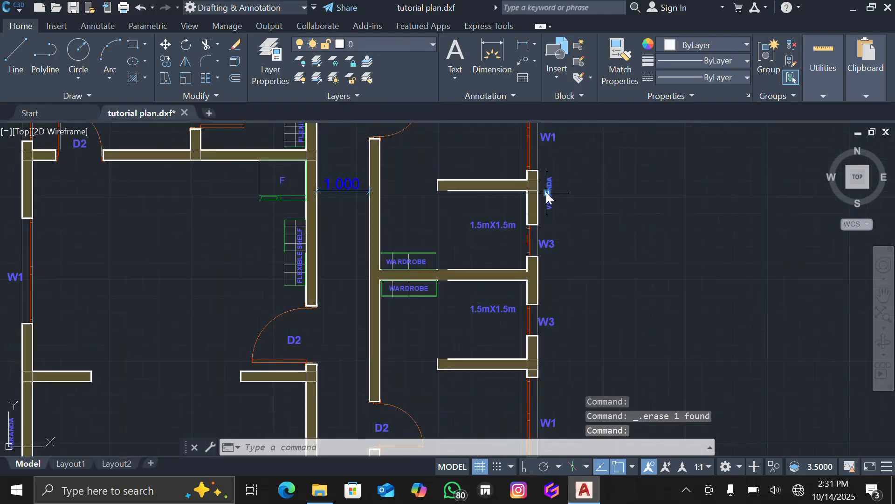
key(Delete)
- Copy the entire floor plan twice, placing one copy close to the original's east side and another farther east
scroll(552, 202, down, 4)
scroll(553, 202, down, 2)
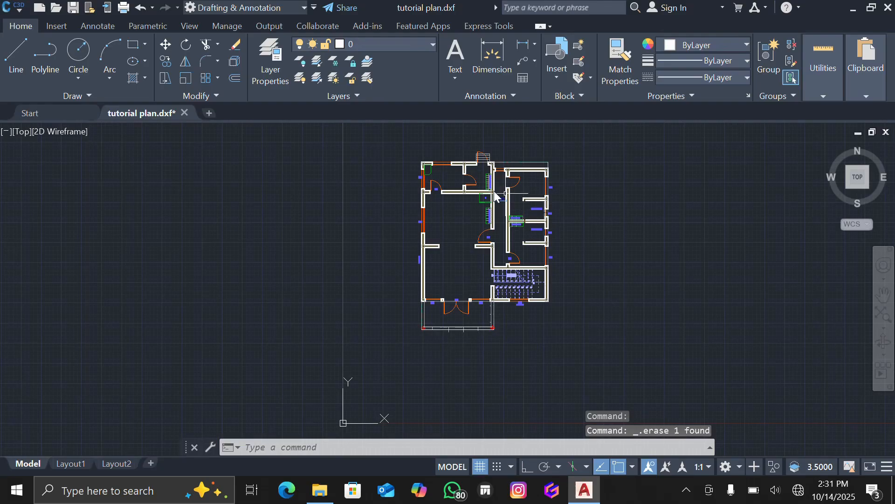
click(402, 146)
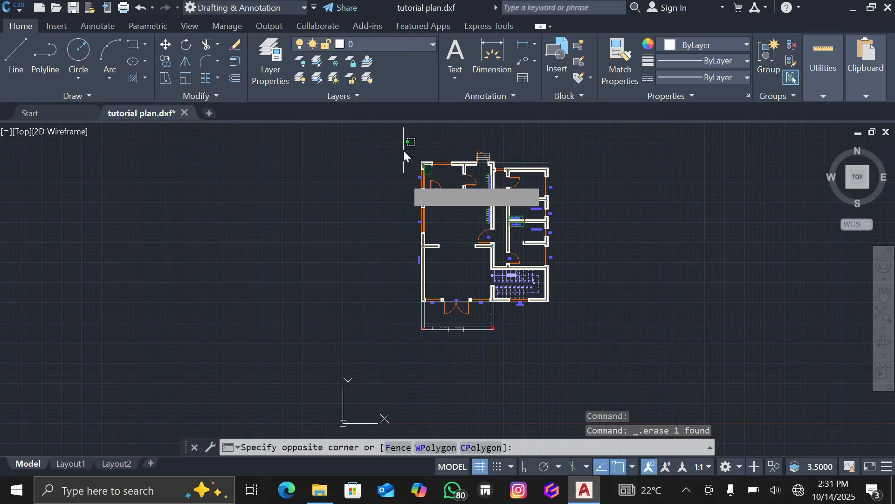
click(596, 355)
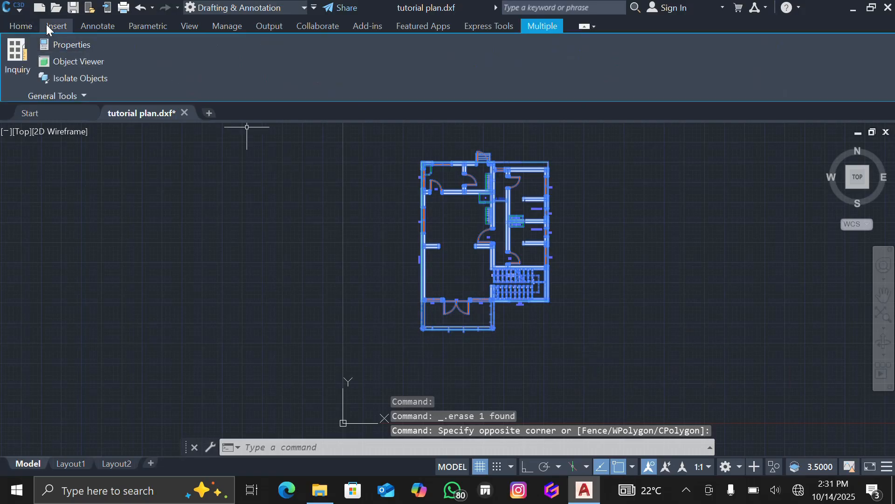
click(31, 27)
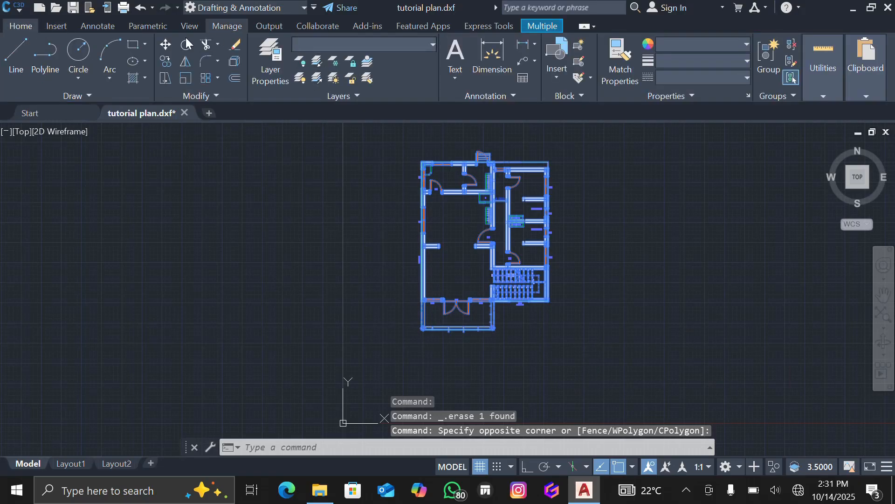
click(162, 62)
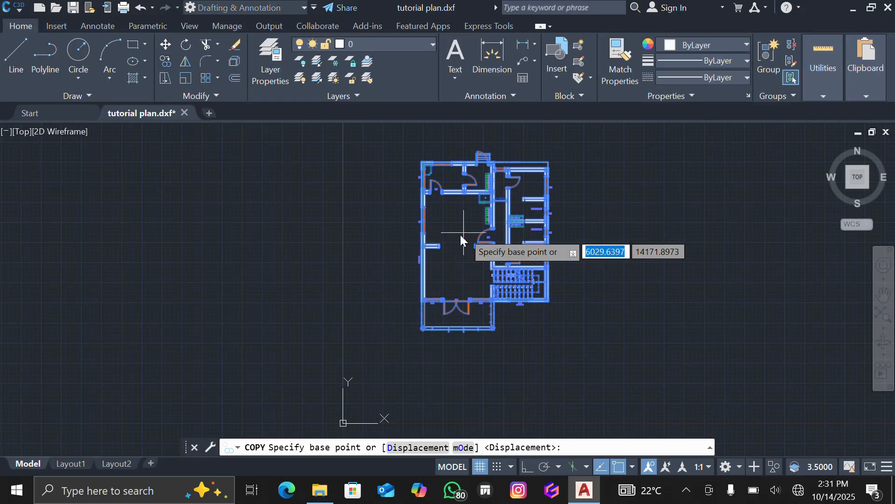
click(502, 231)
scroll(402, 279, down, 2)
scroll(402, 279, down, 2)
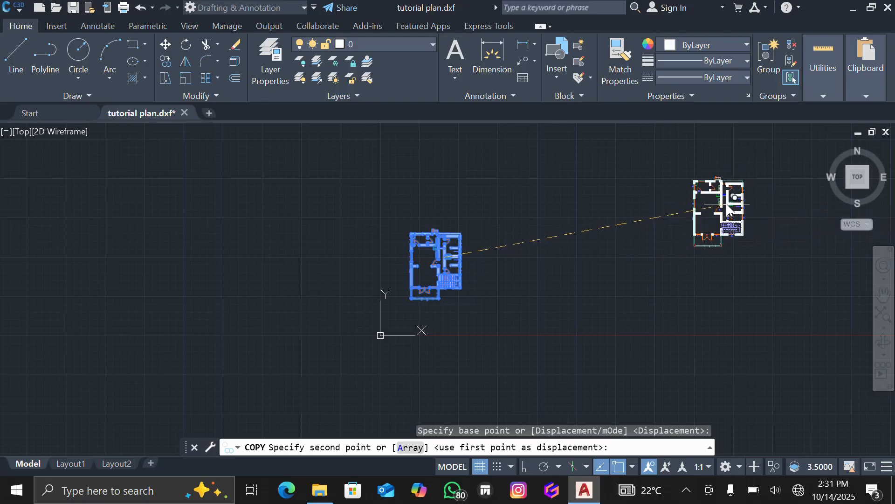
click(720, 212)
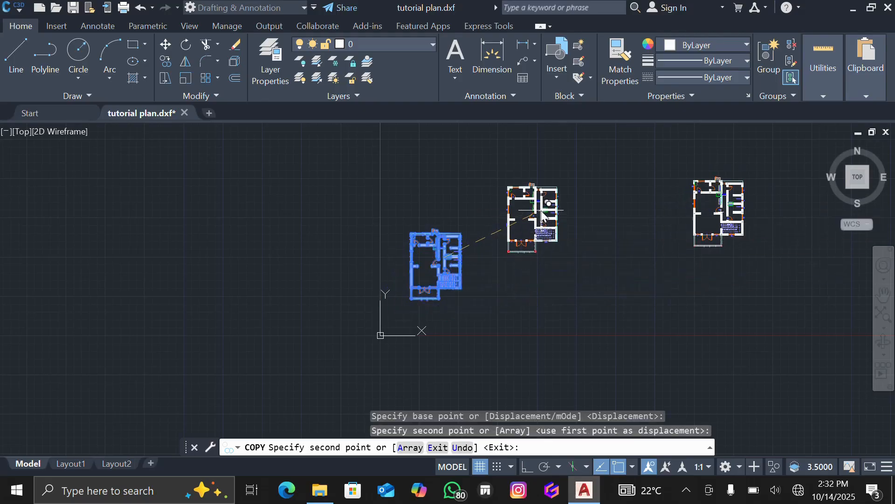
click(541, 211)
key(Escape)
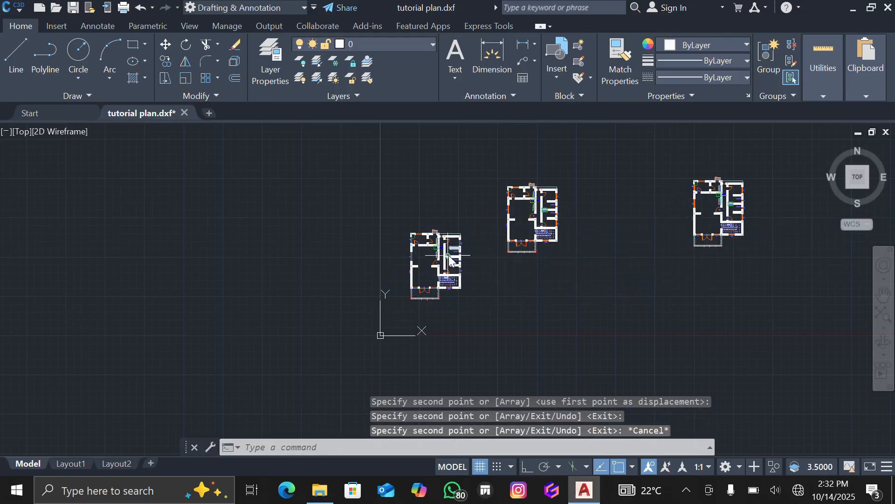
- Delete the original floor plan nearest the origin, keeping the two copies
click(395, 216)
click(481, 294)
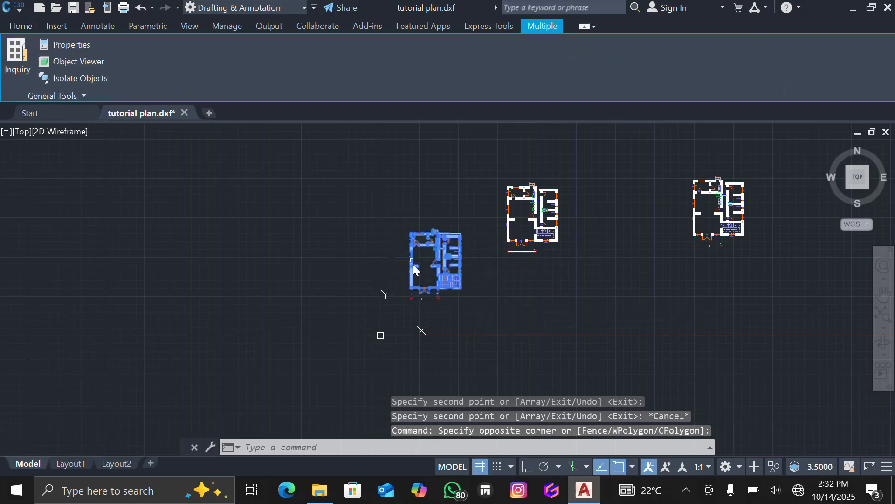
click(387, 211)
click(464, 316)
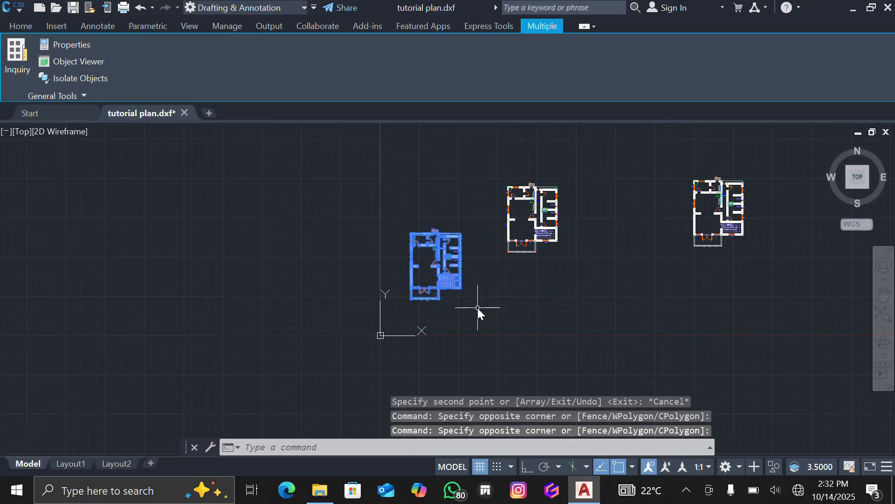
key(Delete)
- Compare the two floor plan copies and check the overall layout of the western one
scroll(539, 233, down, 4)
scroll(592, 189, up, 6)
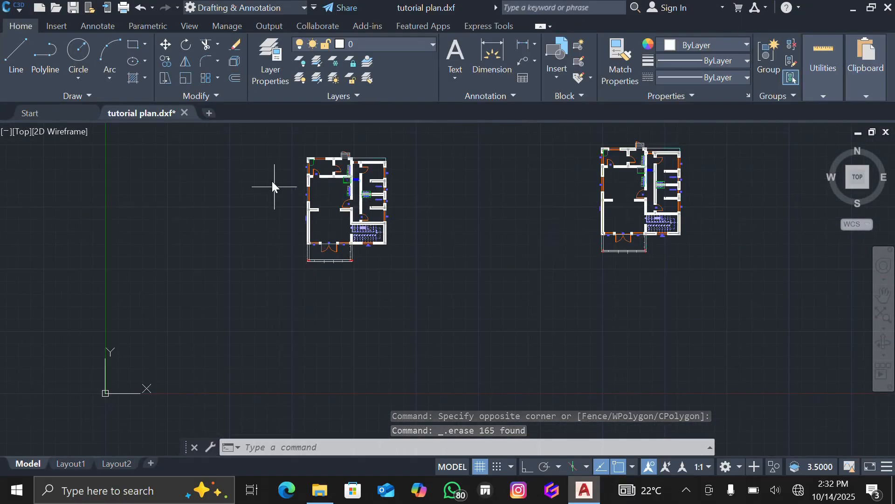
scroll(323, 153, up, 2)
scroll(308, 186, up, 1)
scroll(307, 186, down, 1)
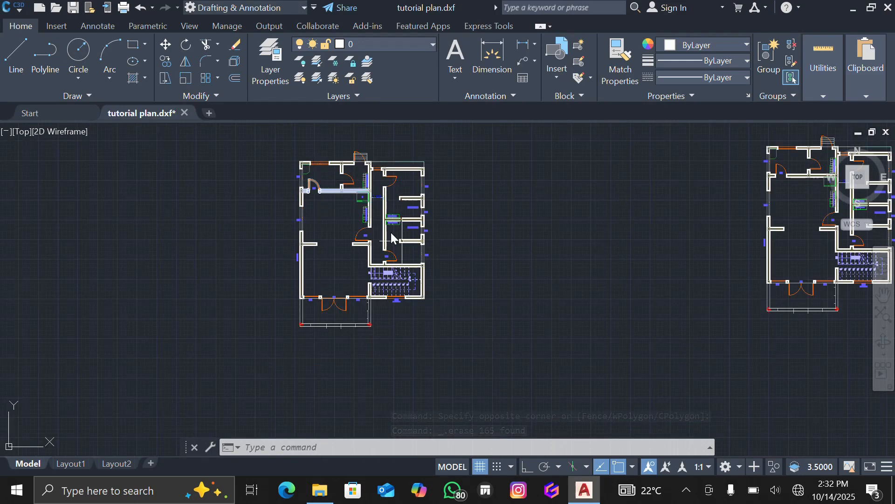
scroll(754, 220, down, 3)
scroll(834, 221, up, 4)
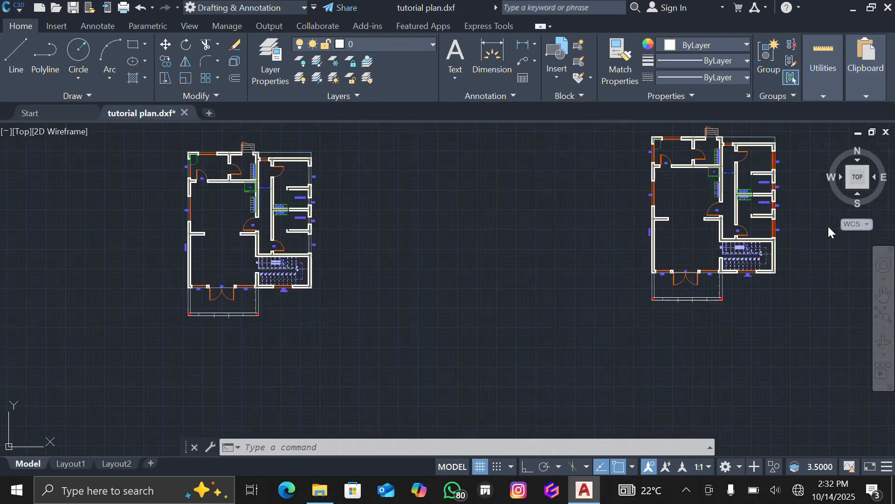
scroll(652, 261, down, 2)
scroll(663, 177, up, 2)
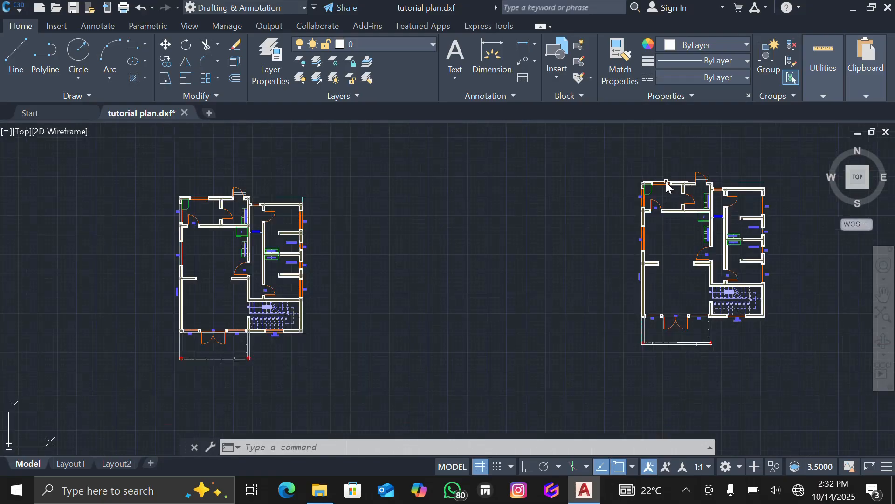
scroll(667, 184, down, 2)
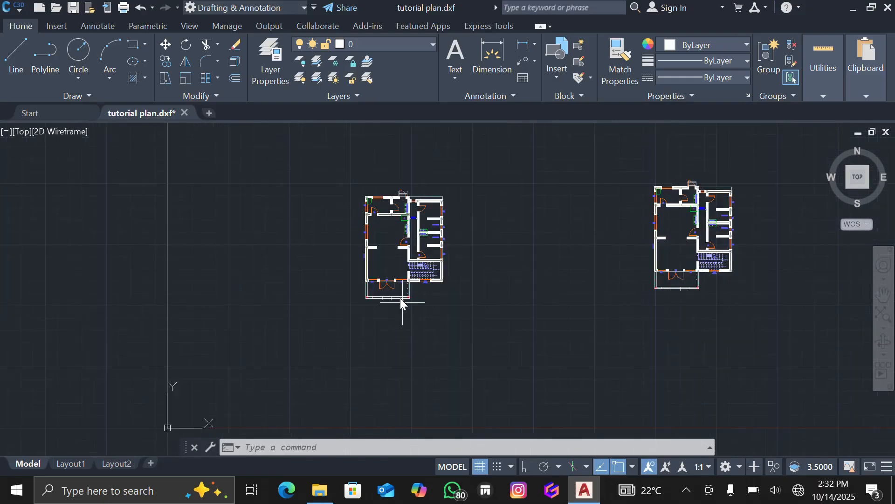
scroll(365, 258, up, 2)
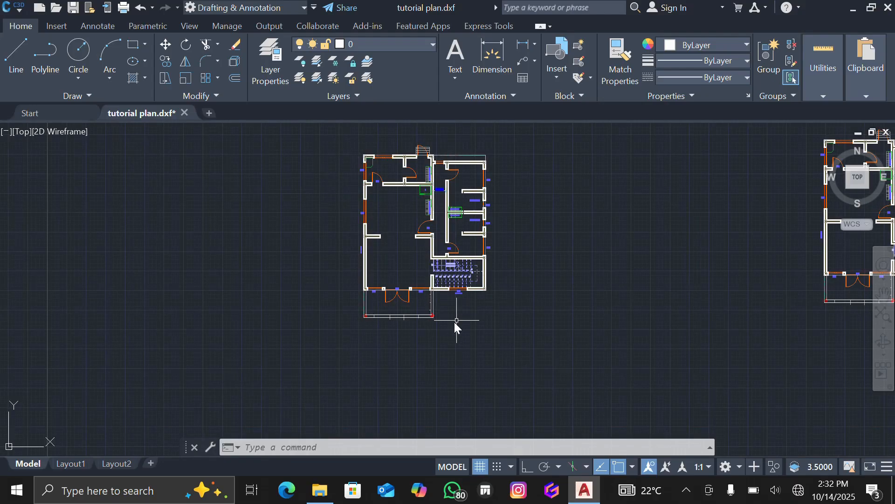
scroll(451, 337, down, 1)
scroll(428, 301, up, 1)
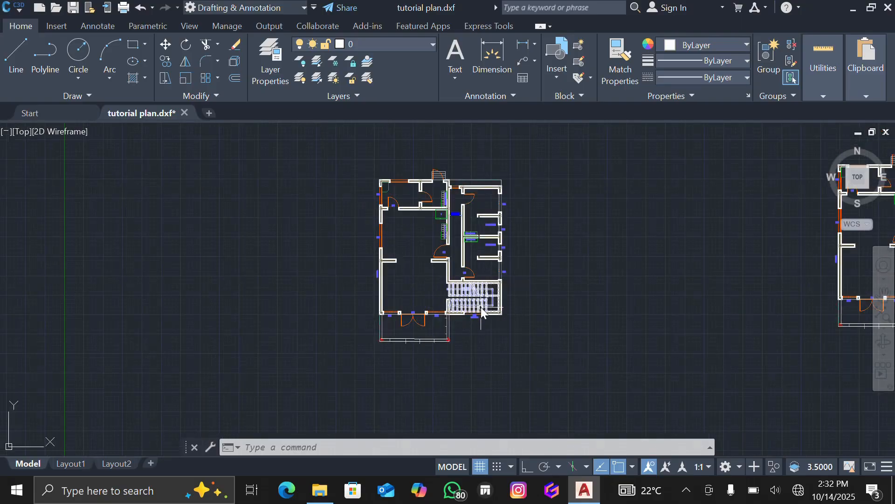
- Examine the western copy's outer walls, corners and wall intersections, mainly along its north side
scroll(376, 174, up, 2)
scroll(384, 213, up, 4)
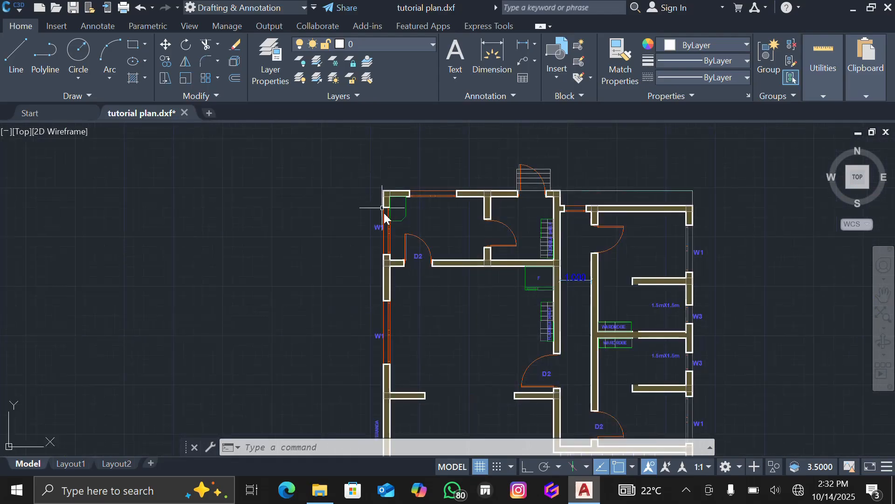
scroll(390, 203, down, 4)
scroll(390, 203, down, 2)
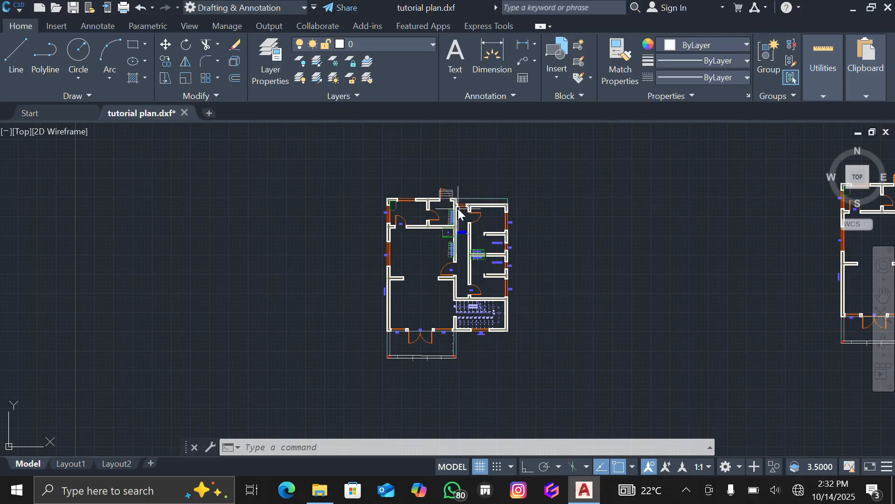
scroll(411, 206, up, 2)
scroll(383, 201, up, 1)
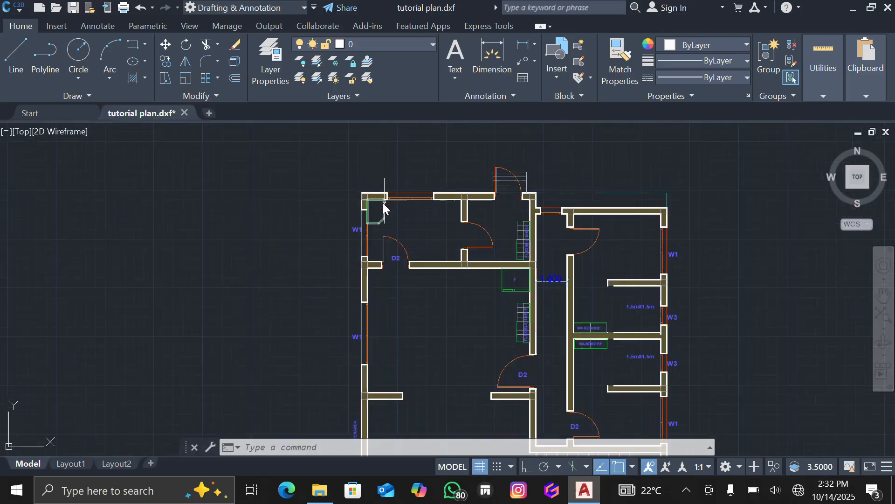
scroll(348, 182, up, 3)
scroll(349, 182, down, 5)
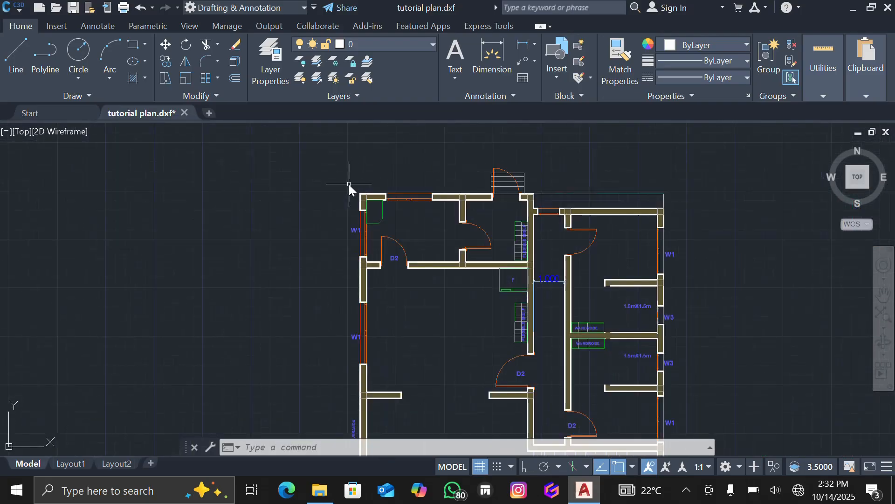
scroll(374, 196, up, 2)
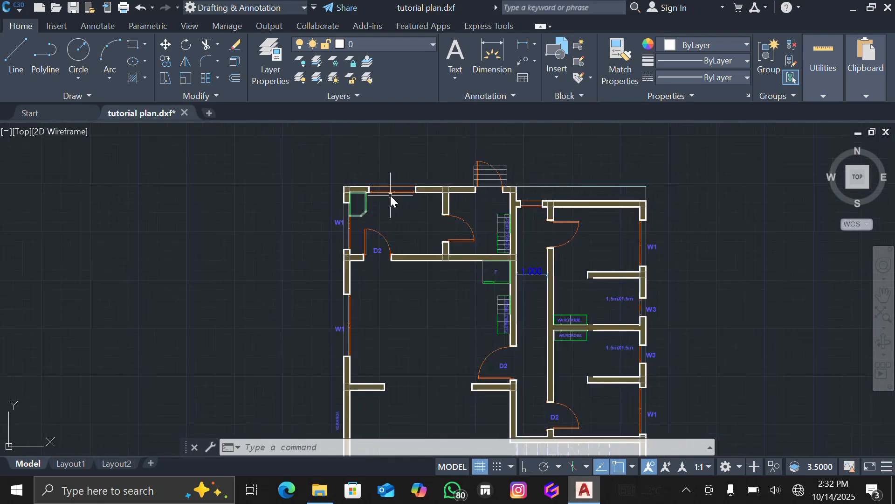
scroll(390, 214, down, 2)
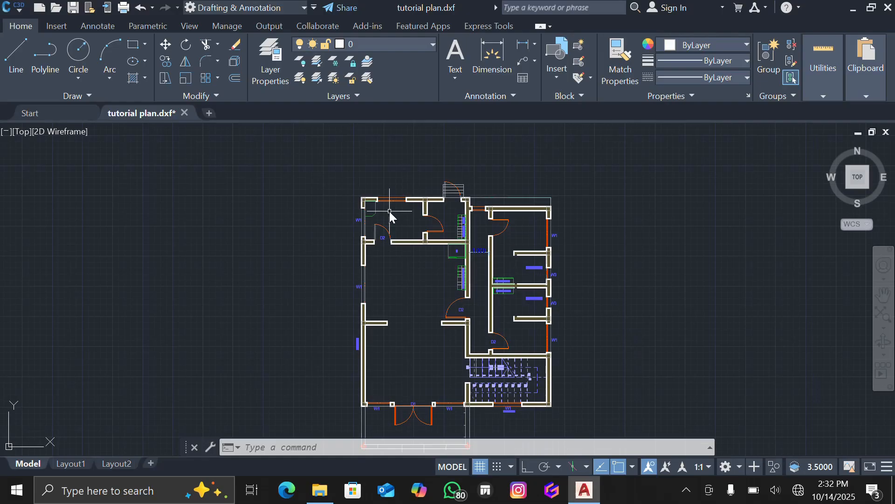
scroll(360, 200, up, 2)
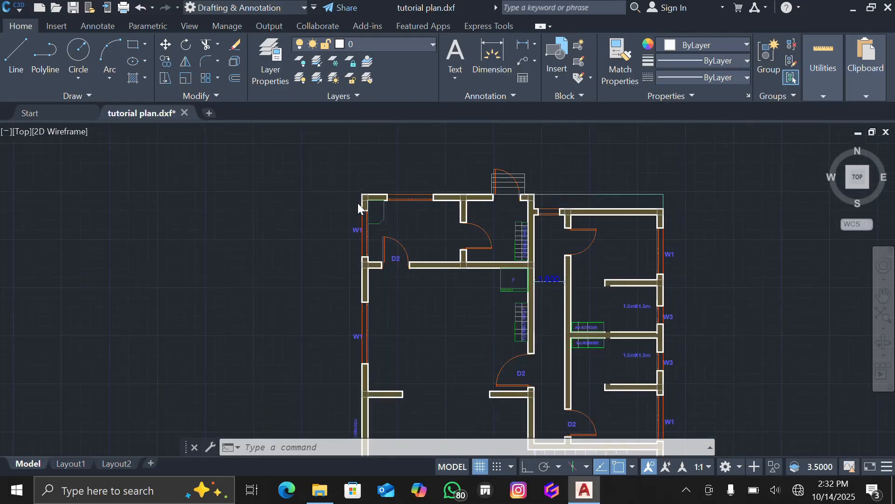
scroll(358, 206, down, 2)
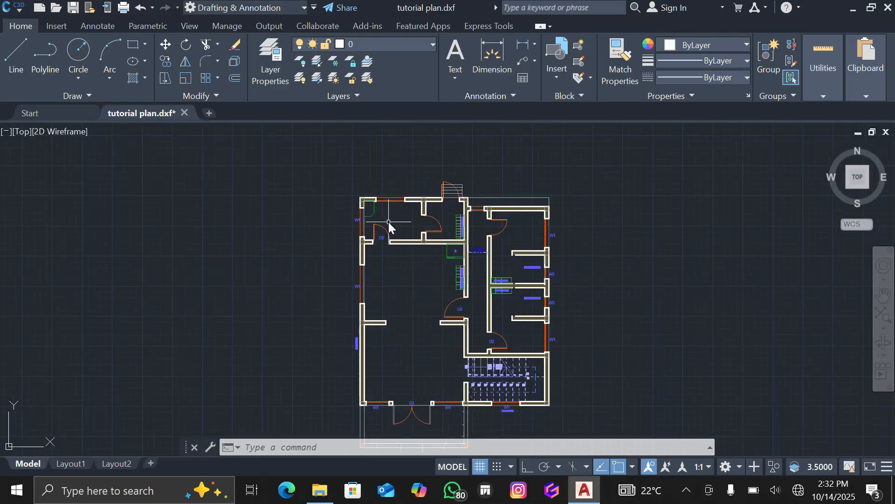
scroll(363, 210, up, 2)
scroll(363, 212, down, 2)
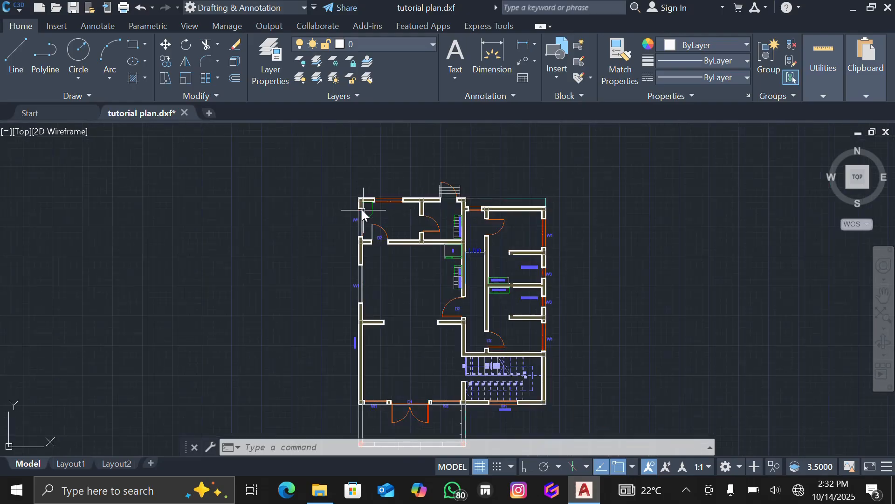
scroll(457, 207, up, 2)
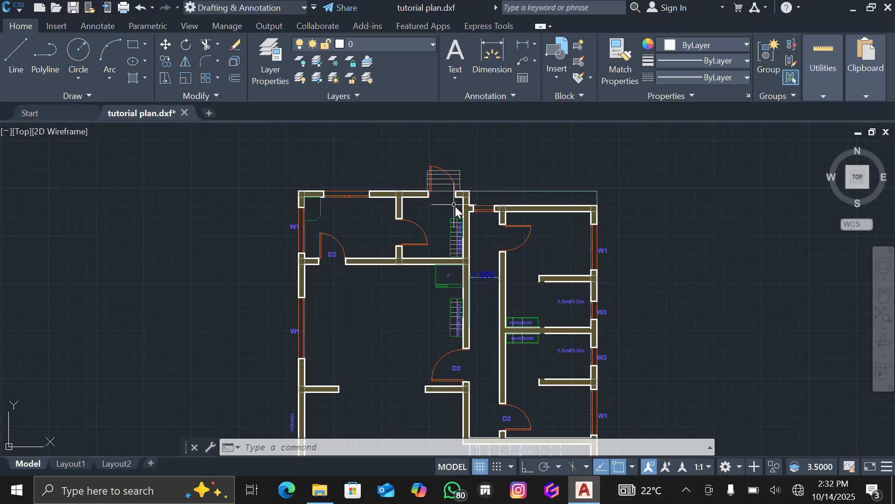
scroll(296, 206, up, 4)
scroll(296, 208, down, 2)
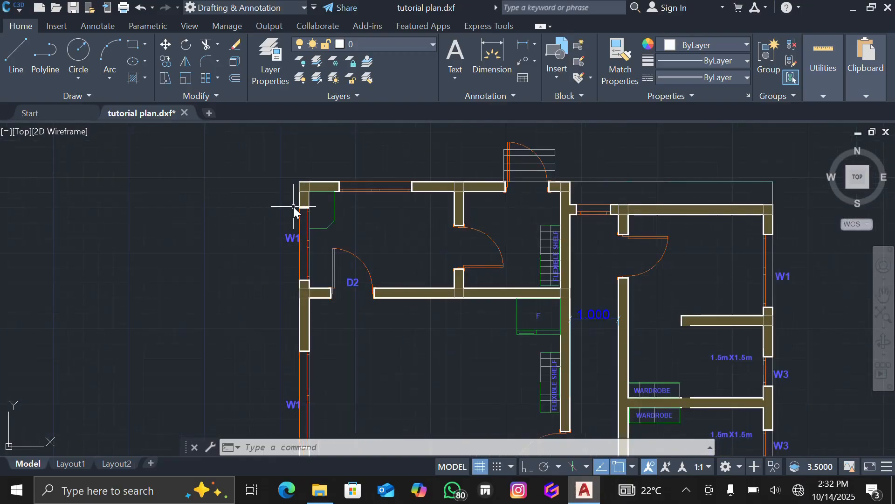
scroll(295, 207, down, 2)
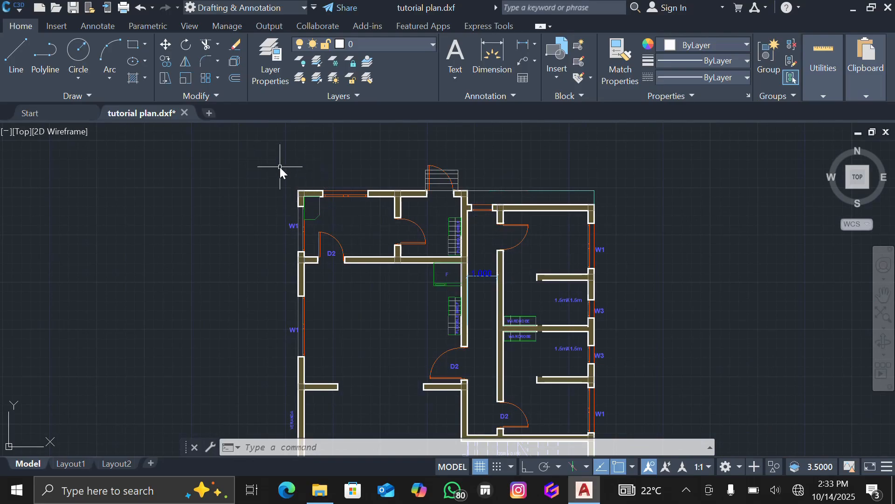
- Create a new layer named GRID, freeze the Defpoints layer, and select the GRID layer
click(269, 60)
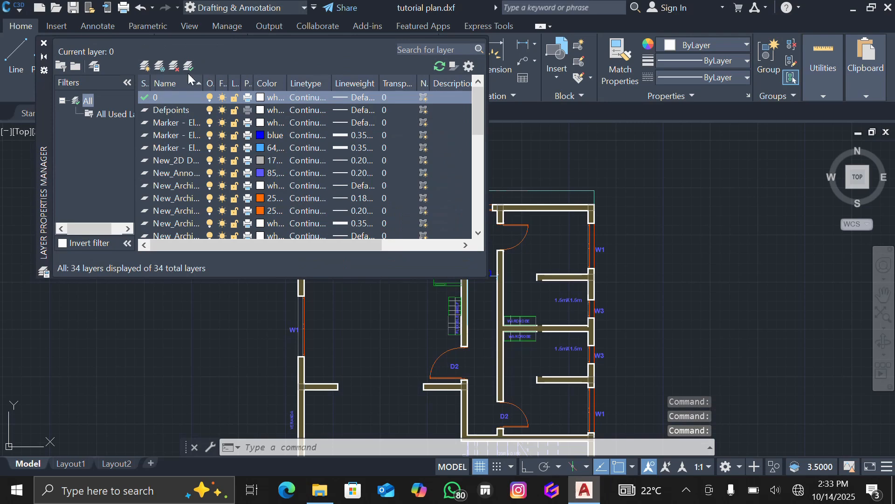
click(143, 67)
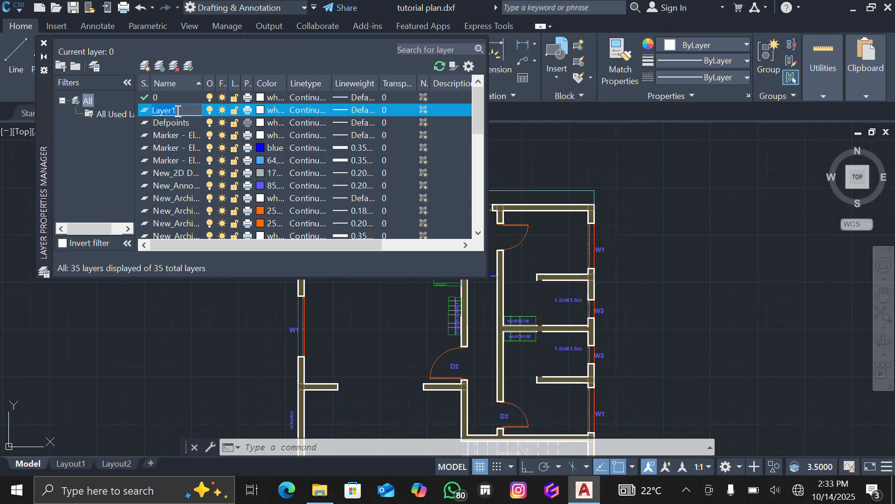
text(GRID)
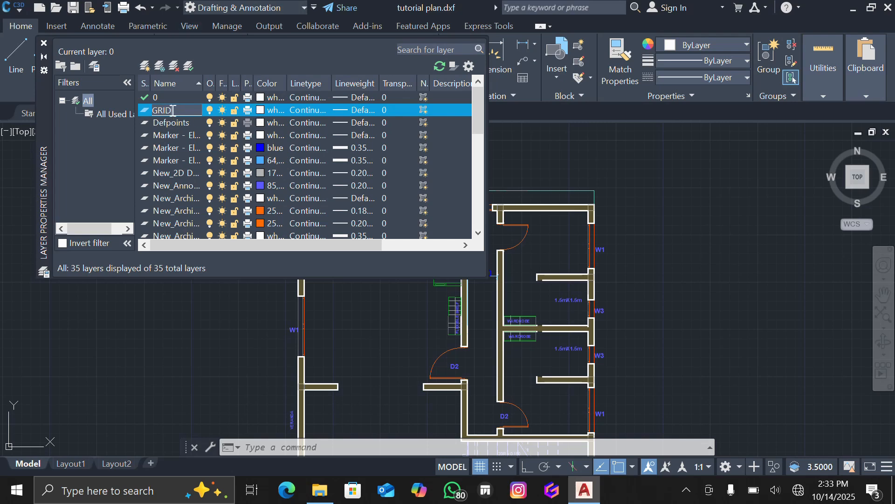
key(Return)
click(222, 122)
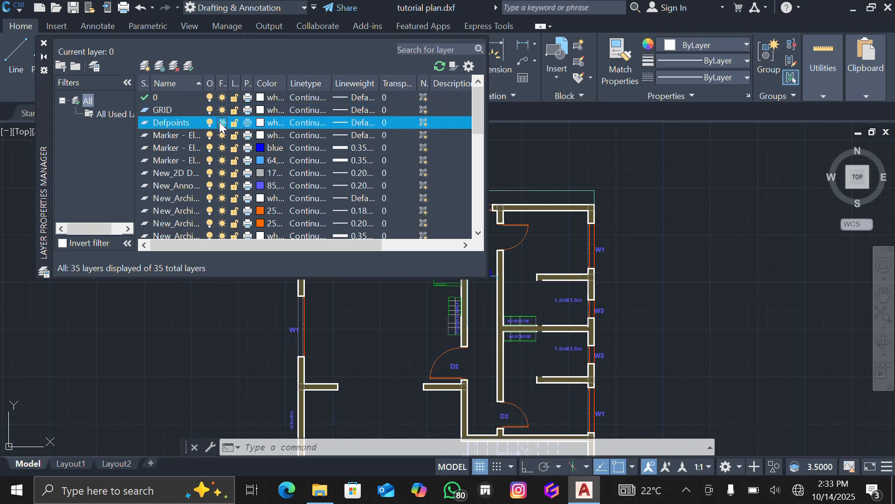
click(168, 110)
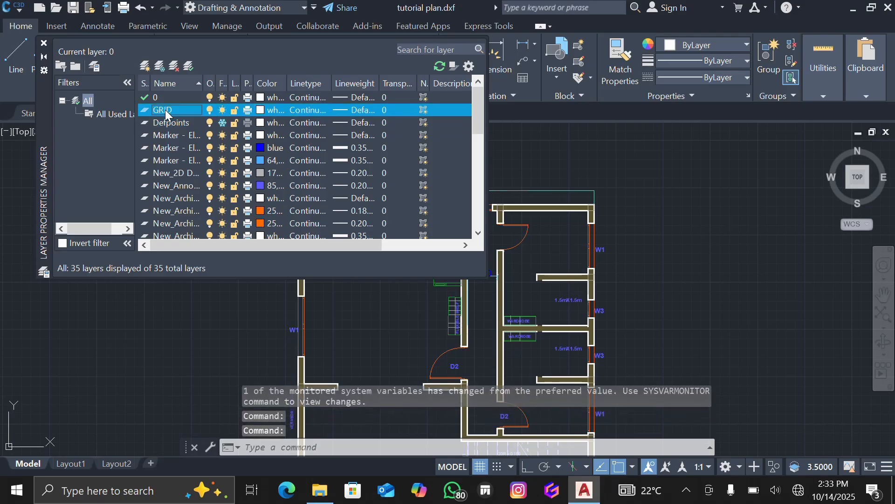
- Set the GRID layer's colour to index 12 and its linetype to Dashed Double
click(221, 121)
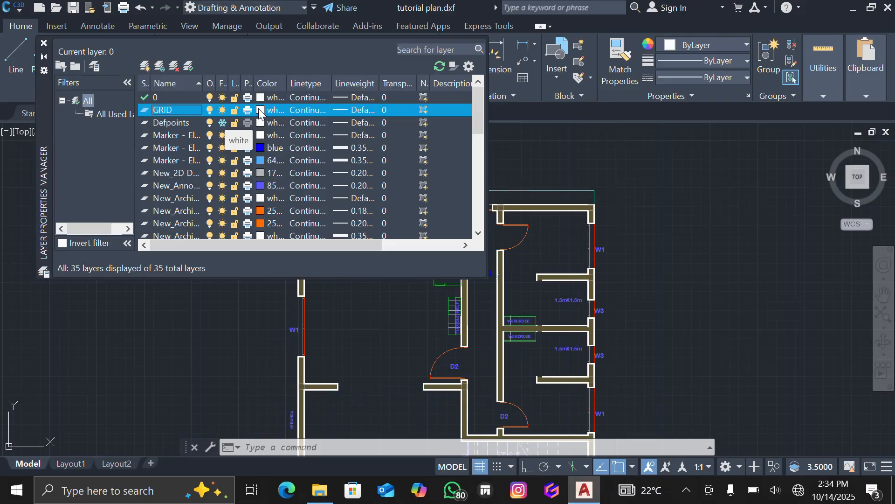
click(259, 112)
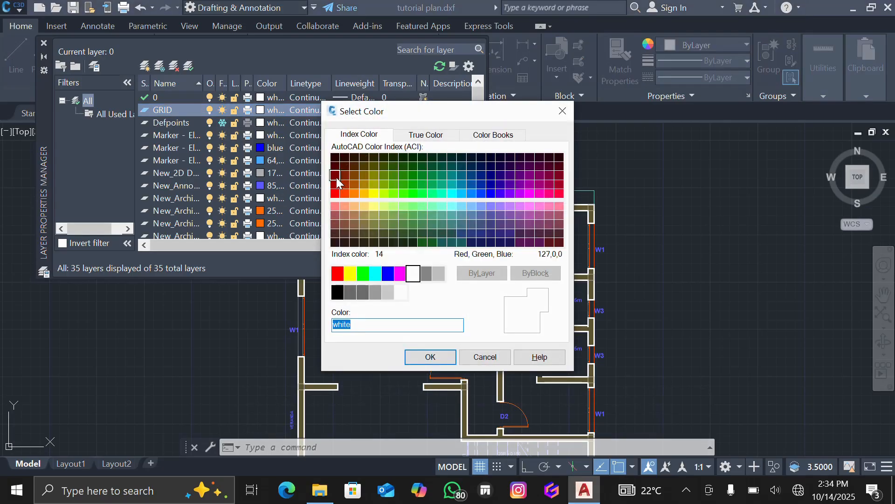
click(335, 183)
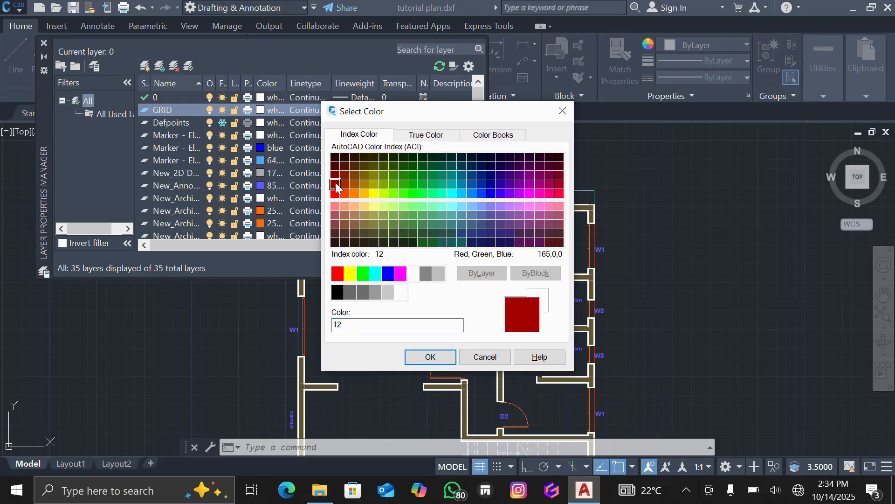
click(429, 356)
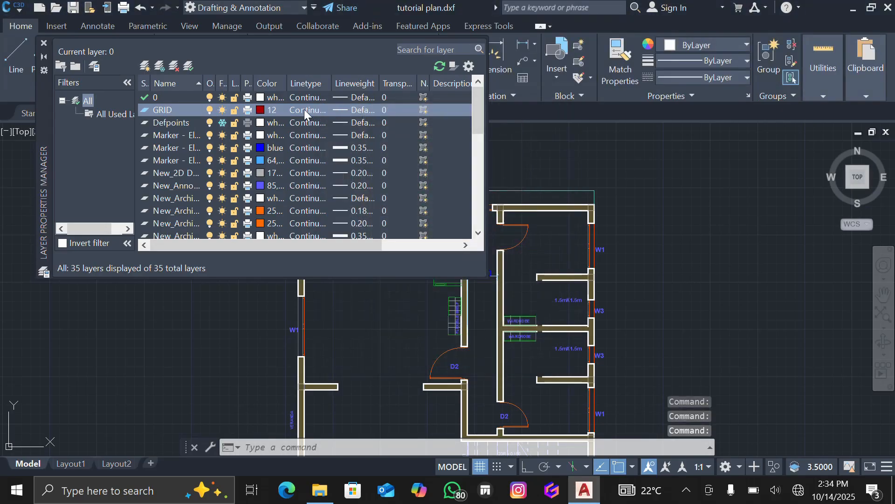
click(304, 109)
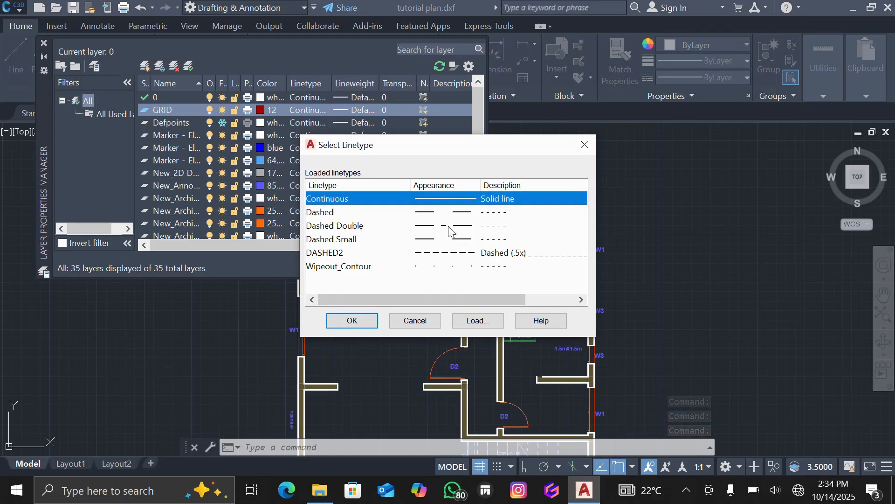
click(450, 227)
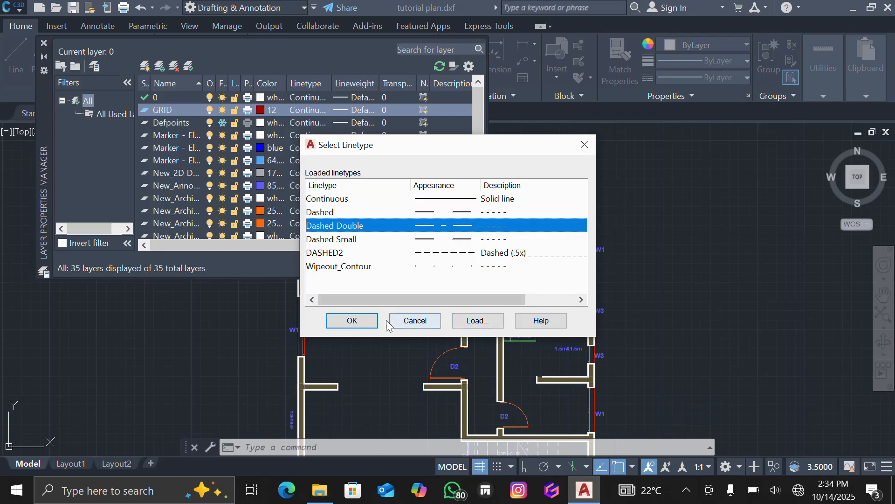
click(360, 319)
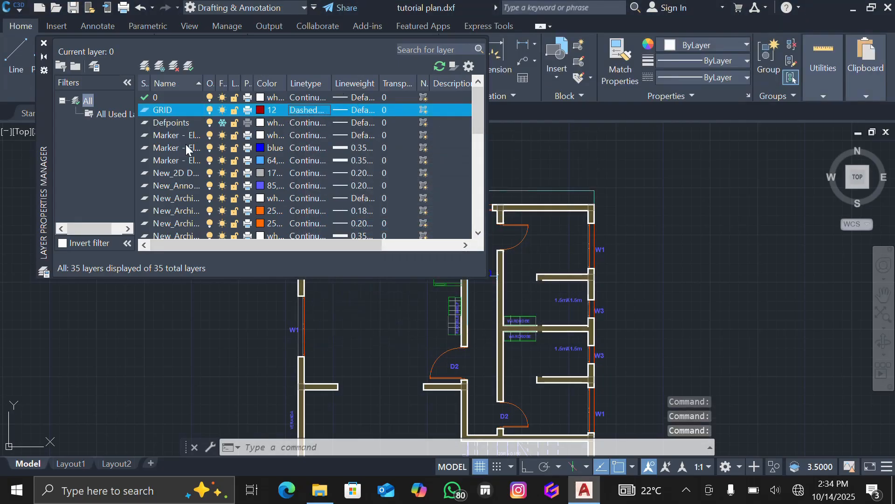
- Create another layer named COLUMN and select it
click(145, 67)
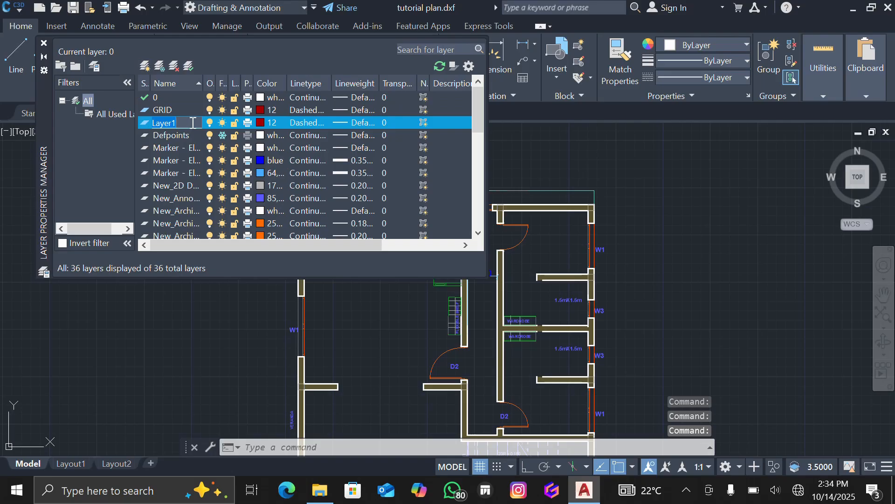
text(COLUMN)
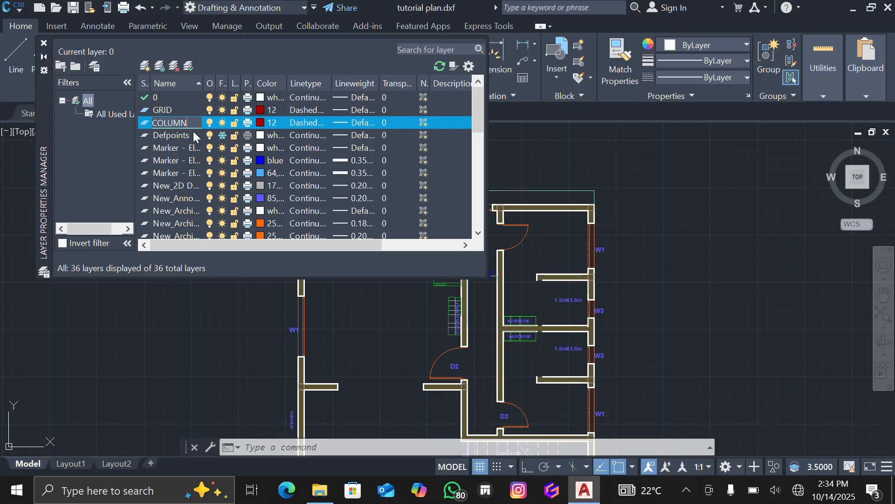
click(222, 135)
click(185, 122)
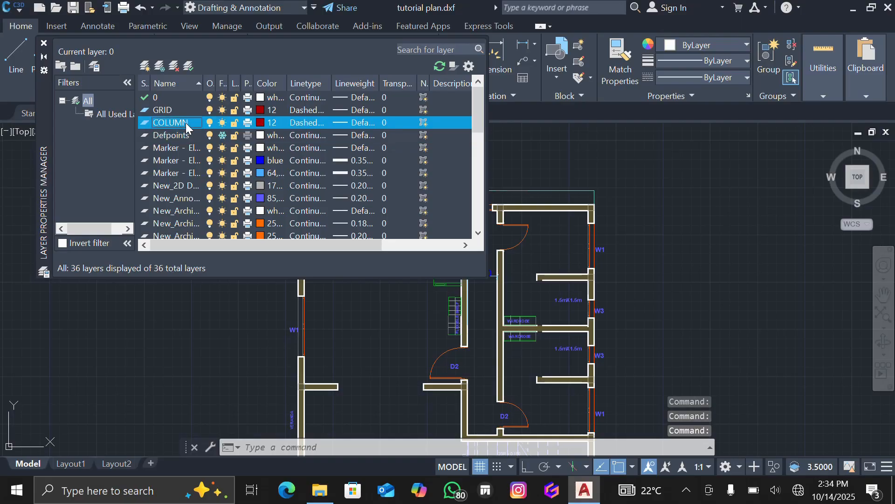
- Set the COLUMN layer's colour to index 180 and its linetype to Continuous
click(260, 122)
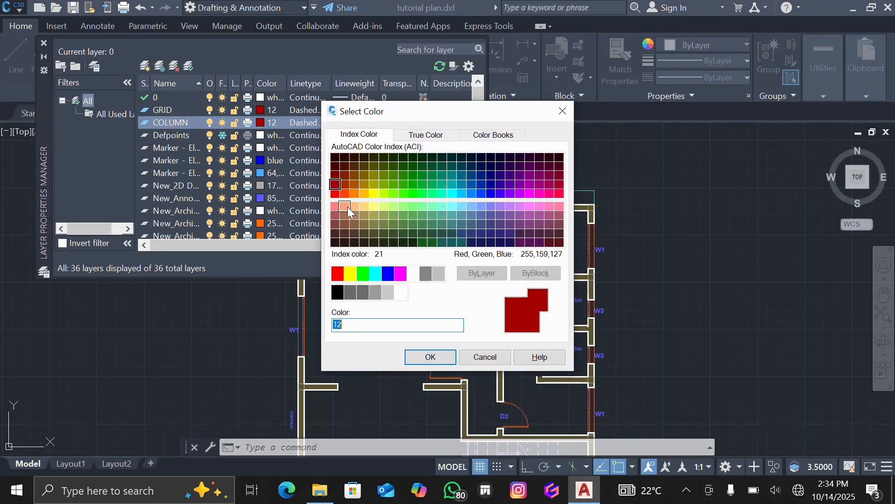
click(501, 193)
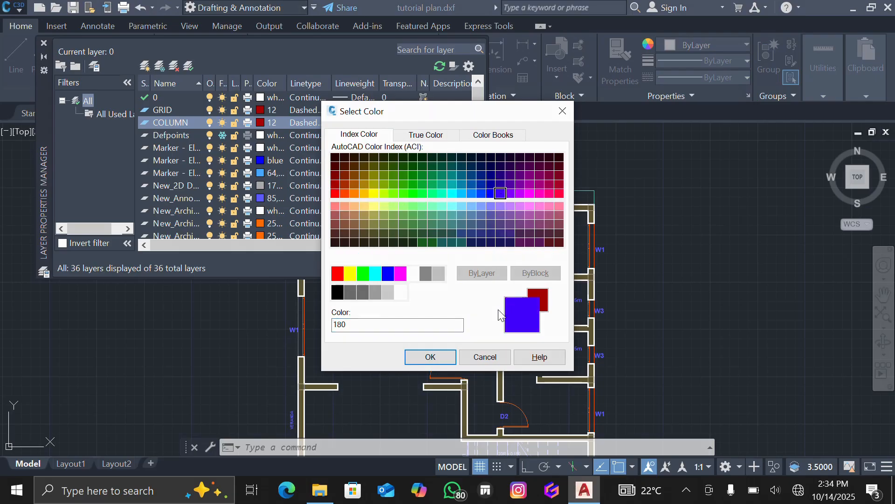
click(441, 357)
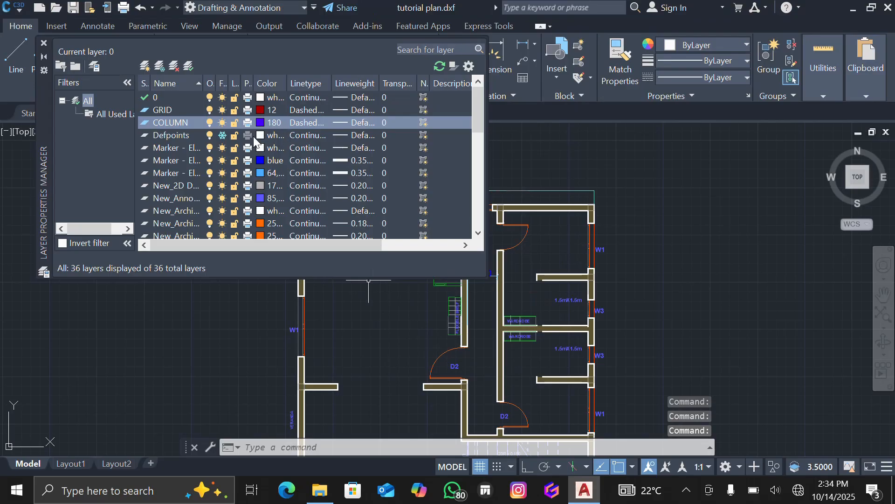
click(306, 122)
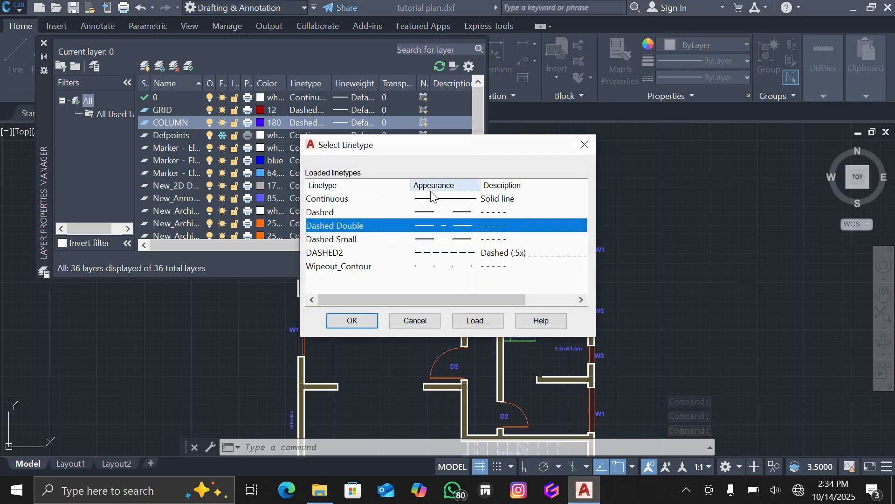
click(436, 204)
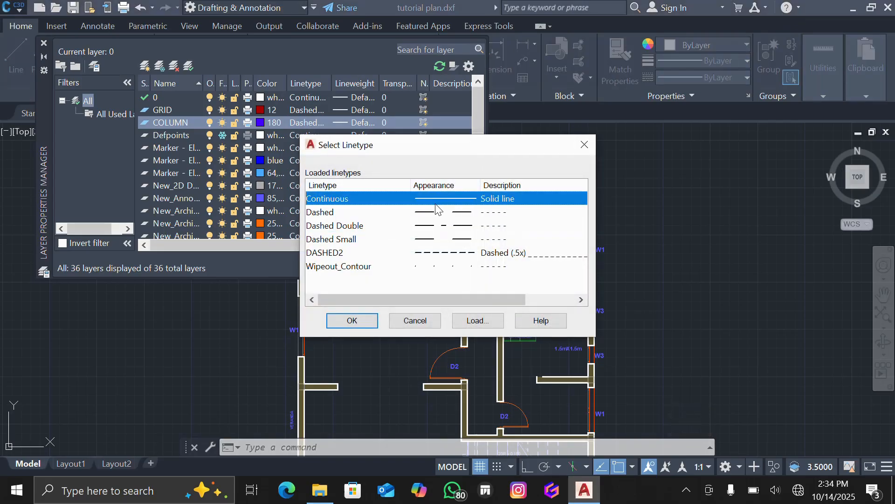
click(359, 322)
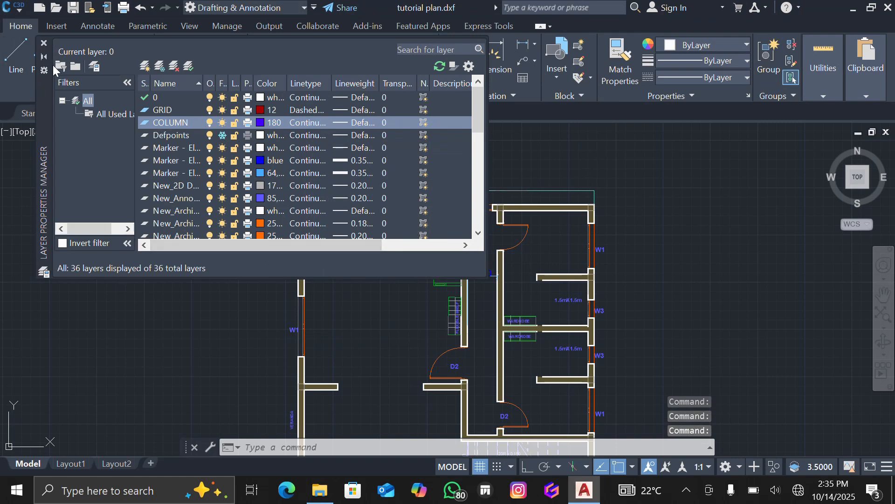
- Make GRID the current layer and close the layer manager
double_click(143, 110)
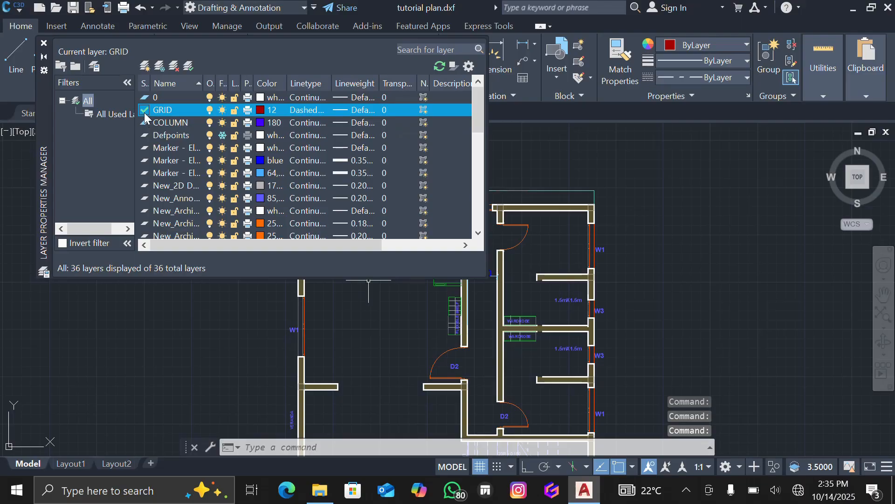
click(44, 43)
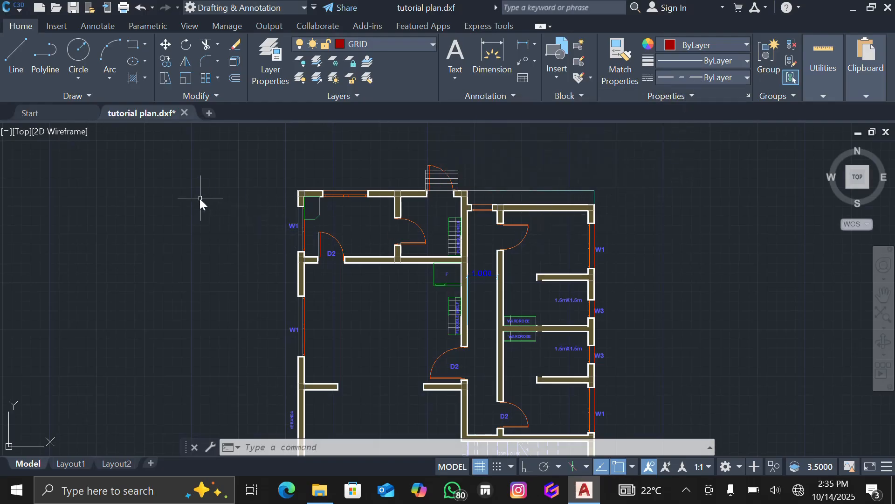
scroll(382, 214, down, 2)
scroll(379, 233, up, 4)
scroll(366, 196, down, 2)
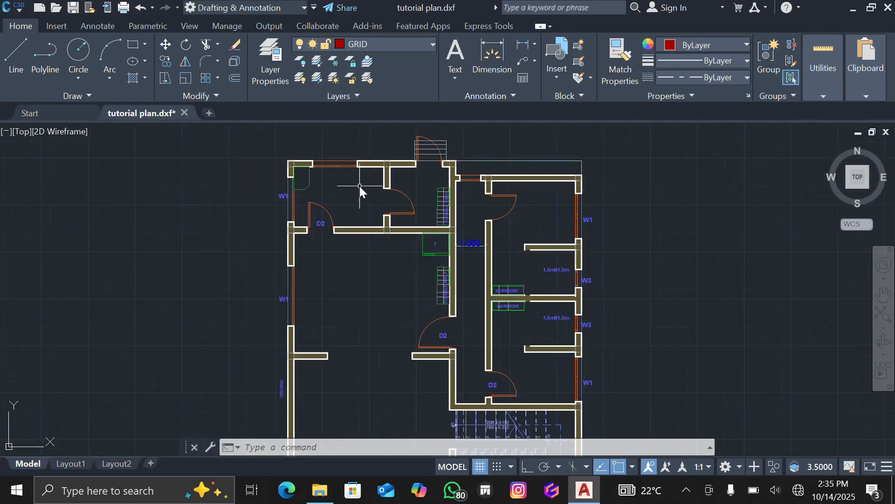
scroll(342, 146, up, 2)
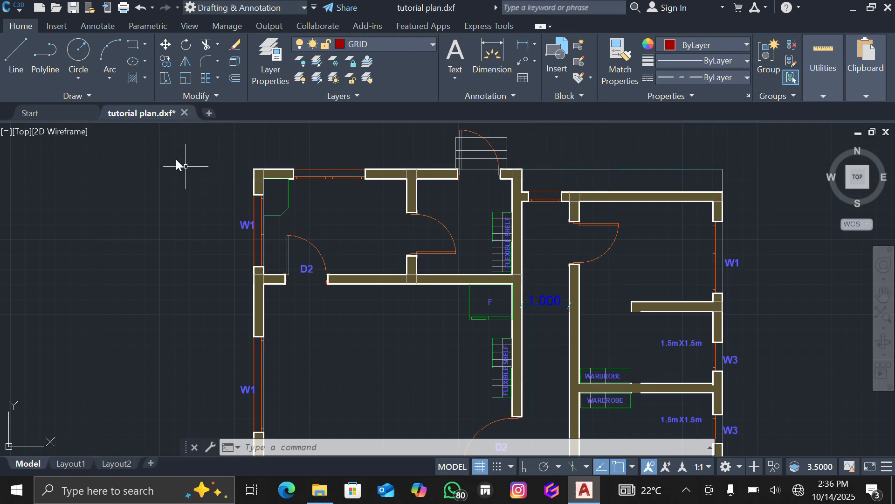
click(127, 180)
text(X)
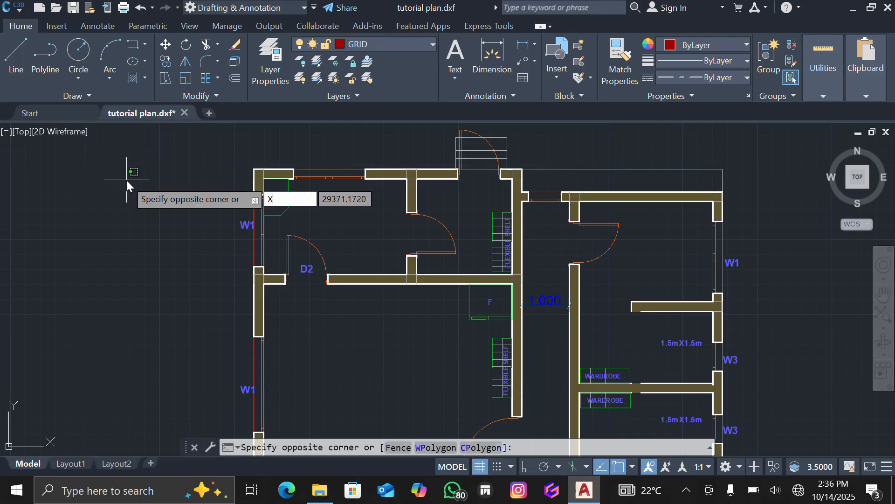
key(Escape)
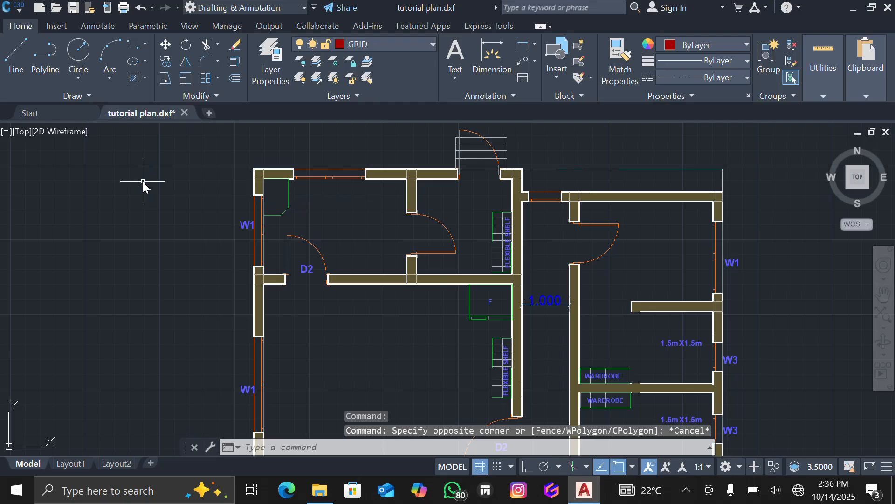
- Draw a horizontal construction line (XLINE) through the middle of the north outer wall at the plan's northwest corner
text(X)
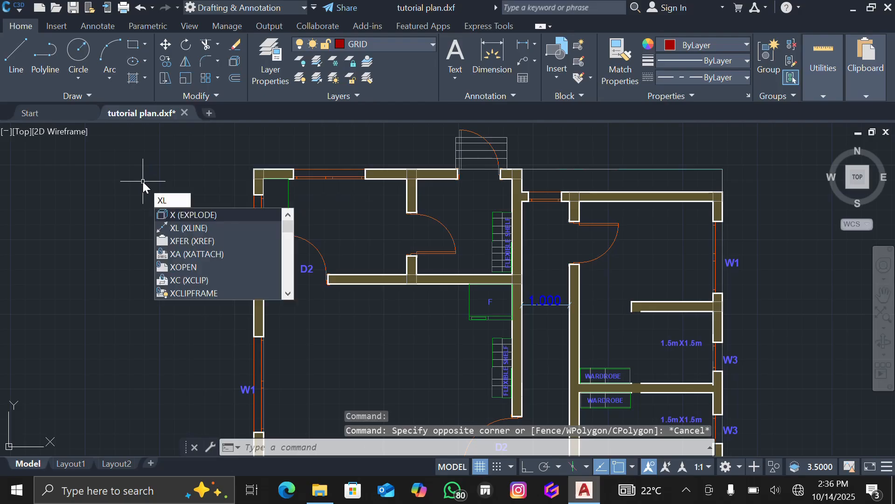
text(L)
key(Return)
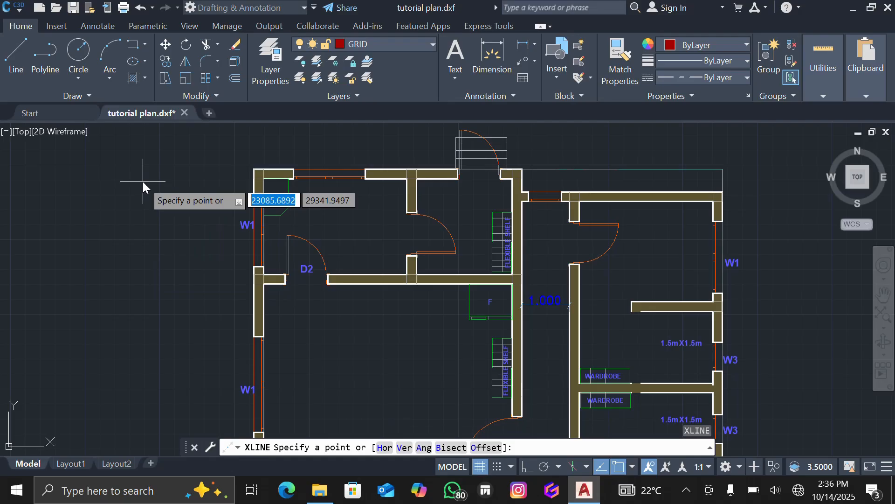
text(H)
key(Return)
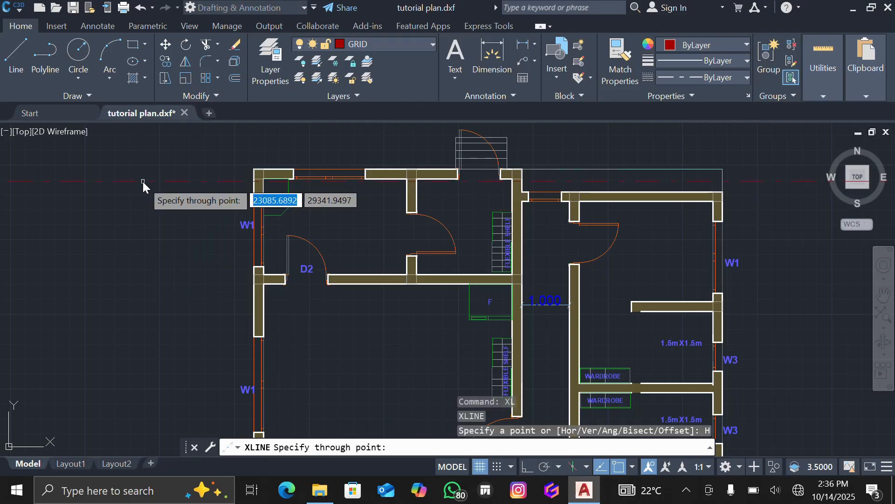
scroll(254, 172, up, 8)
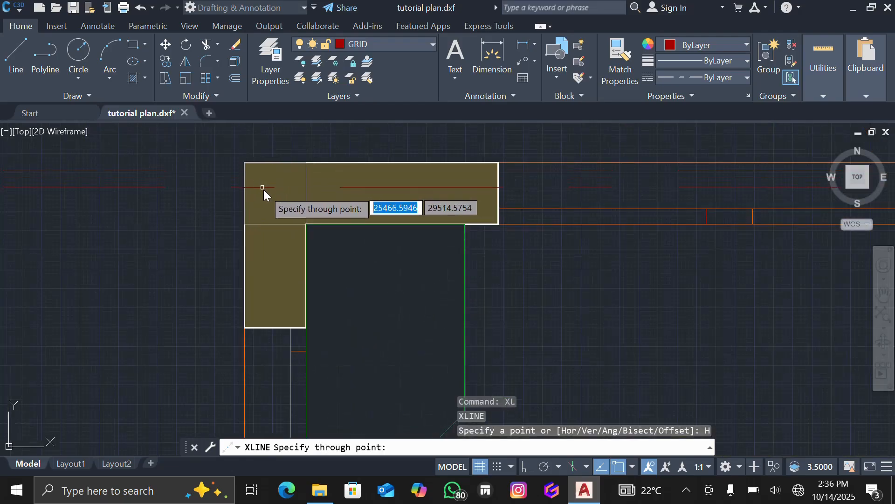
scroll(267, 194, up, 4)
scroll(269, 195, down, 4)
scroll(286, 175, down, 4)
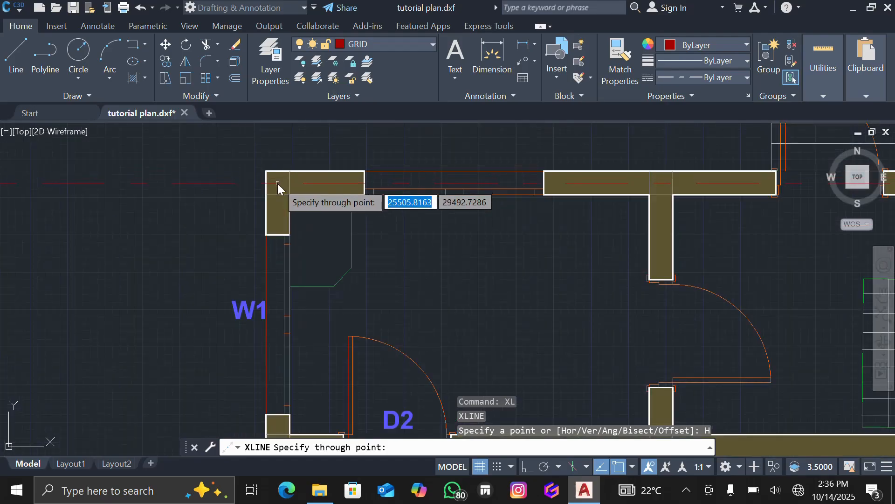
scroll(276, 188, down, 4)
scroll(276, 188, up, 2)
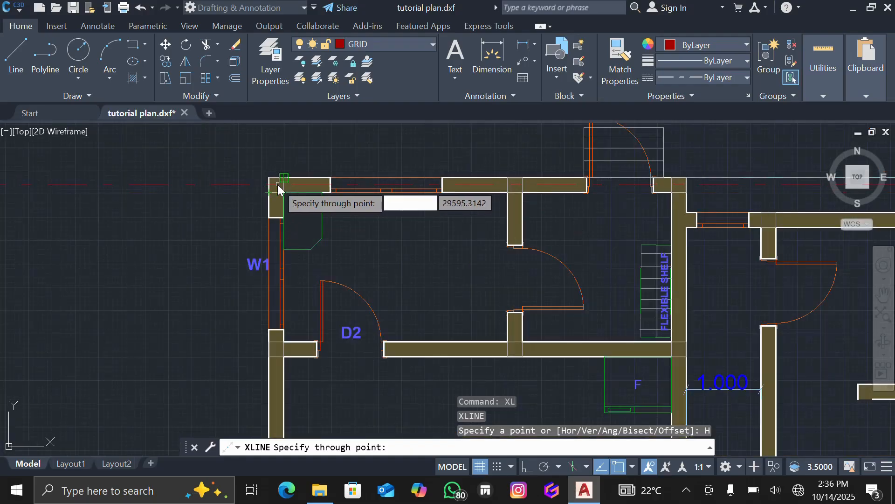
scroll(278, 183, up, 9)
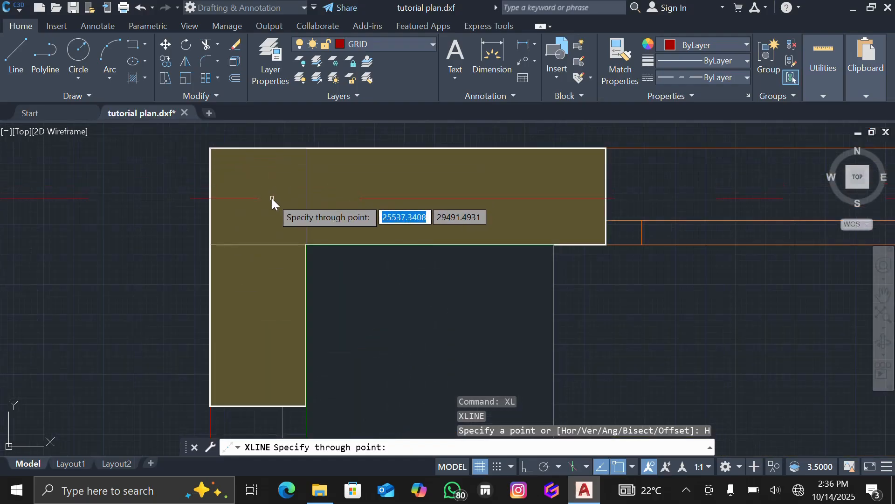
click(266, 195)
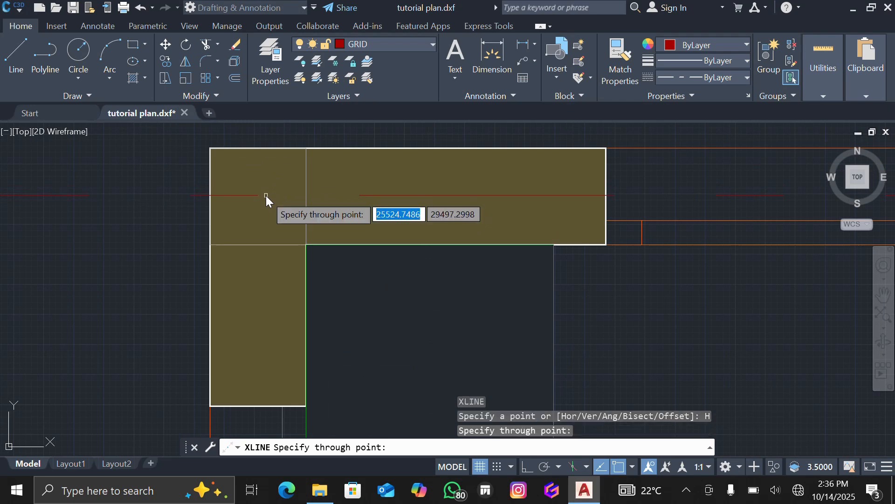
- Draw a horizontal construction line through the middle of the northeast room's north wall
scroll(267, 188, down, 8)
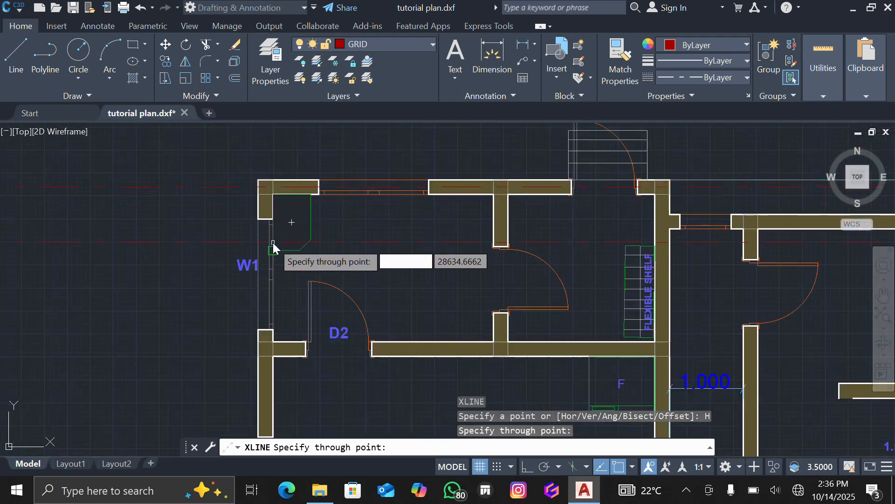
scroll(313, 175, up, 4)
scroll(290, 239, down, 6)
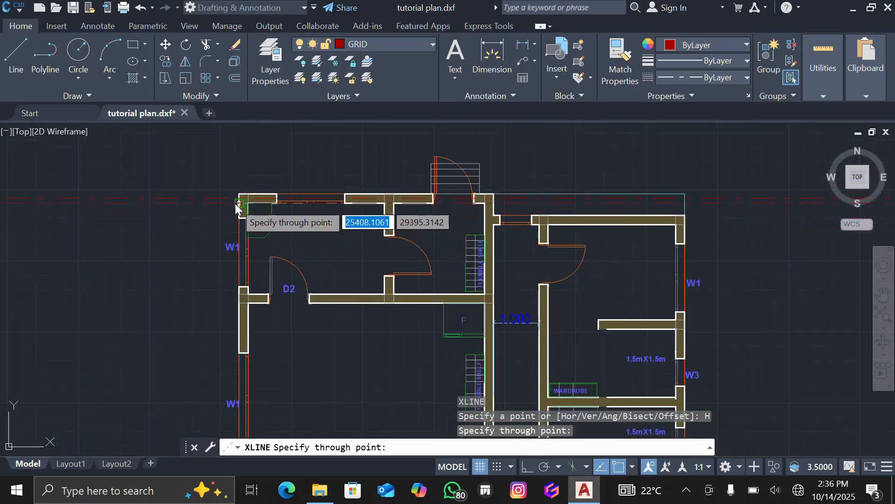
scroll(235, 203, up, 5)
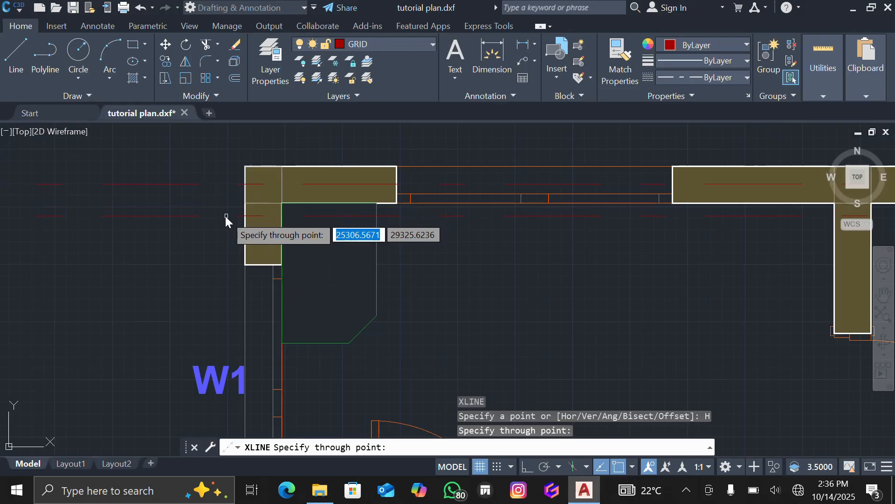
scroll(234, 189, down, 2)
scroll(234, 189, down, 2)
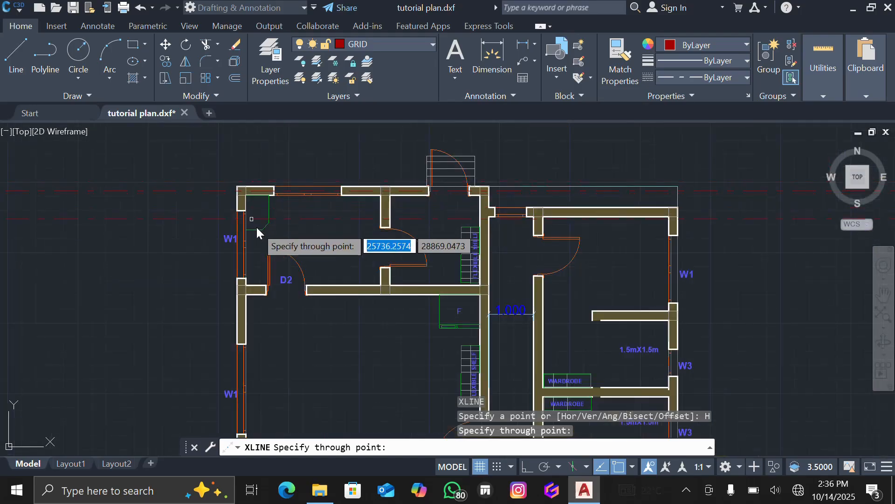
scroll(482, 213, up, 8)
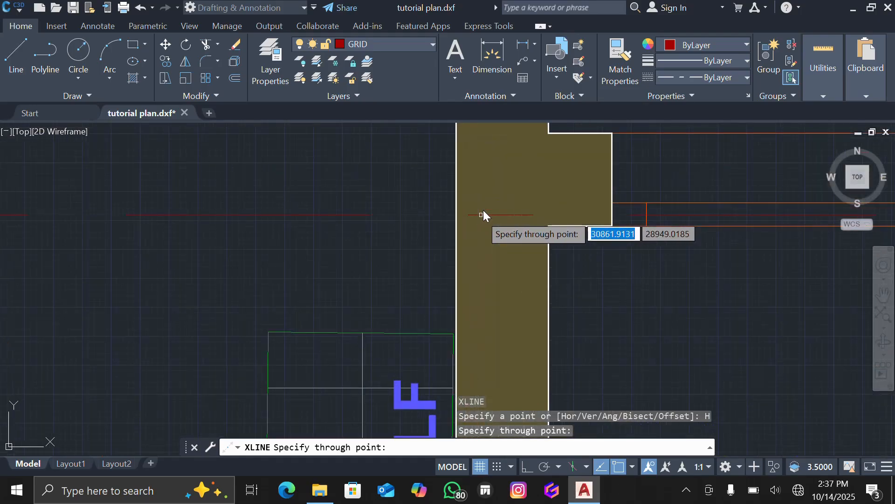
scroll(485, 205, down, 4)
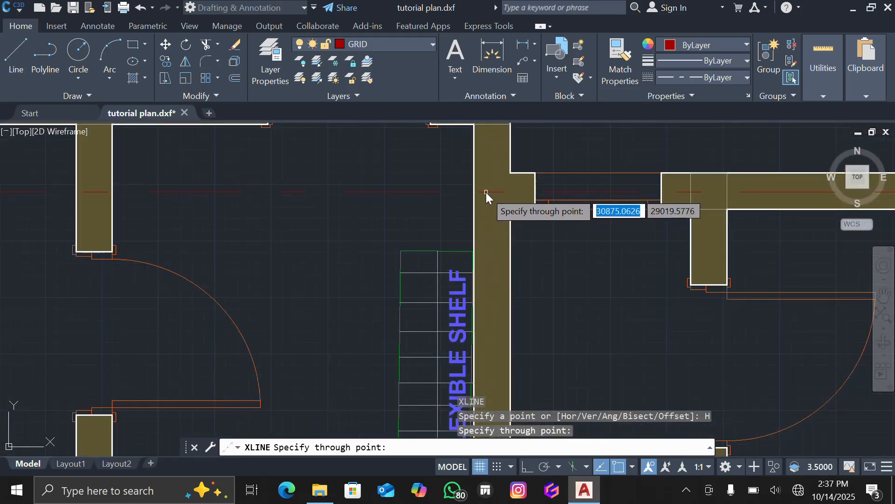
scroll(422, 204, down, 5)
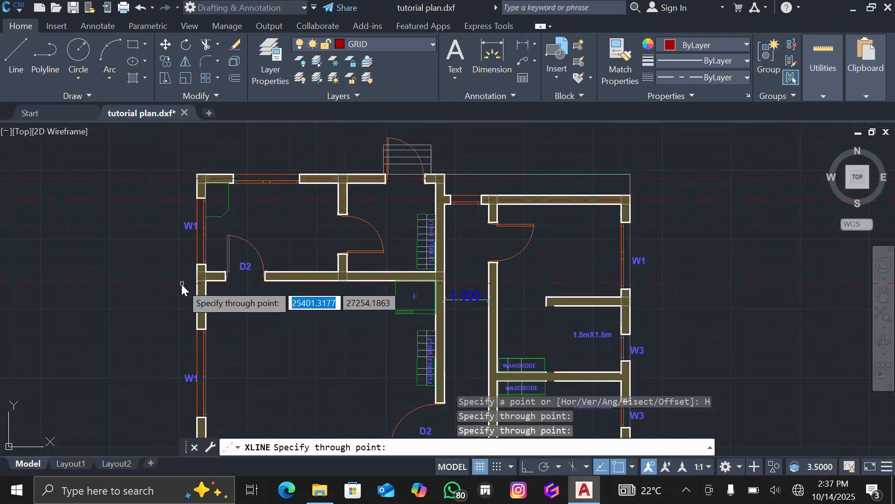
- Draw a horizontal construction line through the middle of the interior wall with door D2, at its junction with the west outer wall
scroll(194, 277, up, 9)
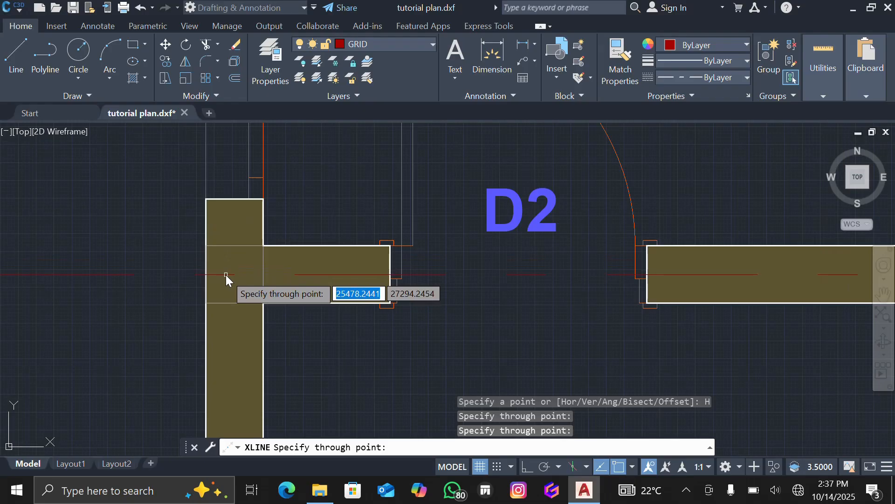
click(226, 278)
scroll(226, 278, down, 5)
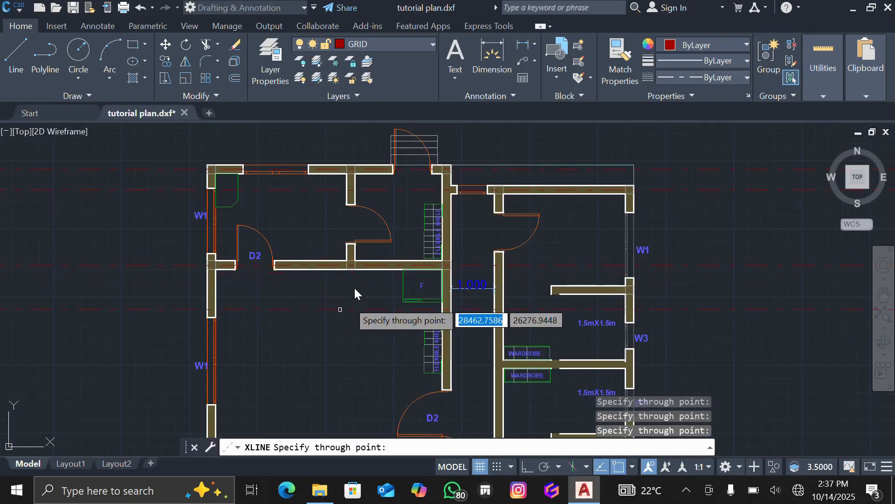
- Draw a horizontal construction line through the middle of the wall between the two wardrobes, near its junction with the east outer wall
scroll(355, 275, down, 2)
scroll(475, 289, up, 6)
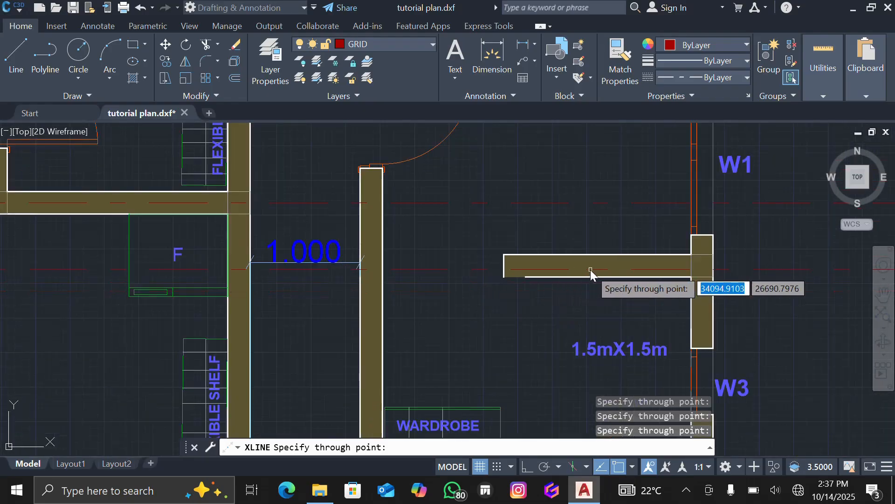
scroll(591, 273, down, 4)
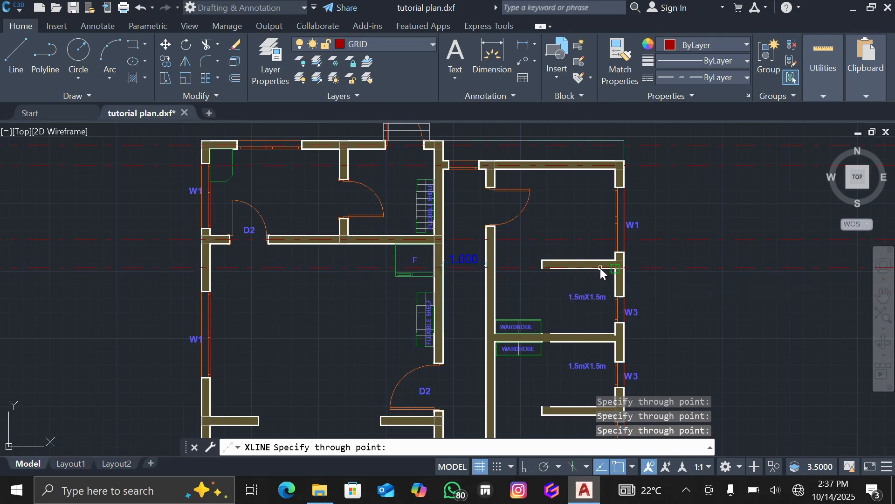
scroll(601, 268, up, 2)
scroll(592, 268, down, 2)
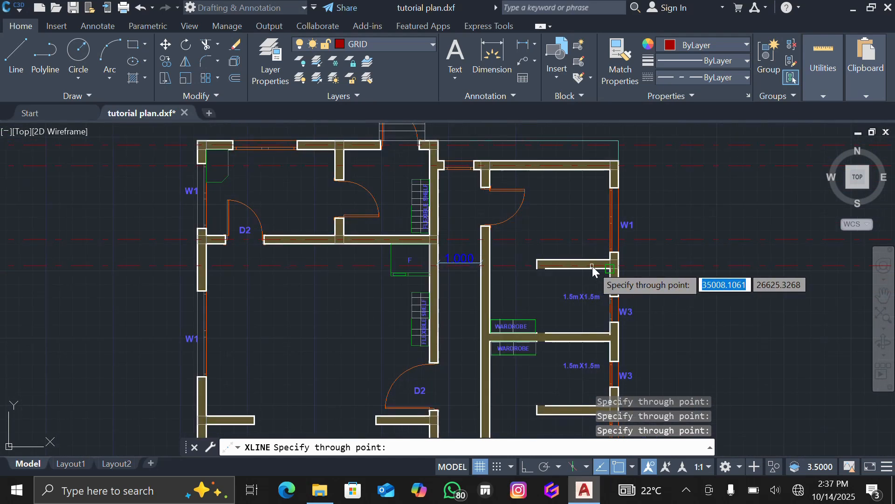
scroll(593, 265, up, 3)
scroll(593, 260, down, 3)
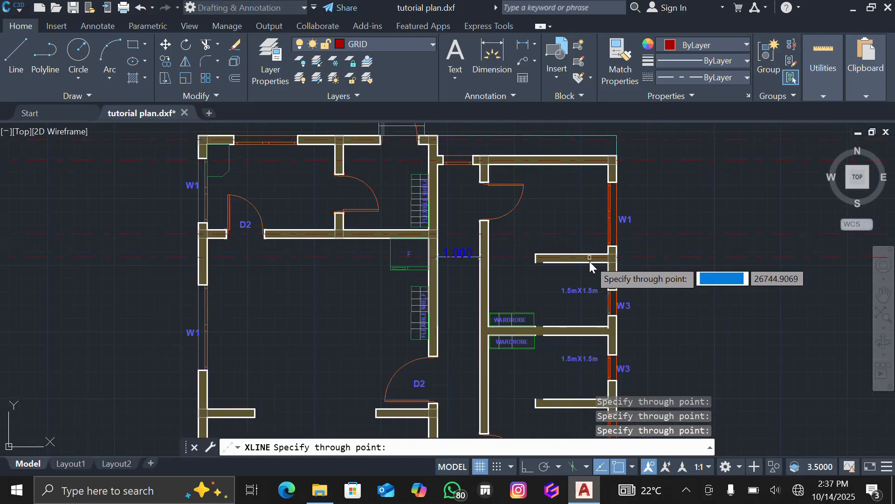
scroll(587, 284, down, 2)
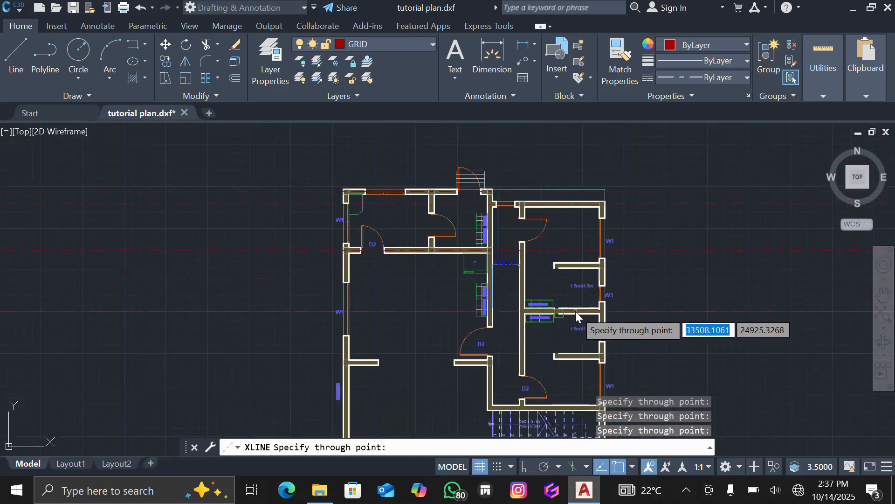
scroll(578, 313, up, 3)
scroll(630, 313, up, 5)
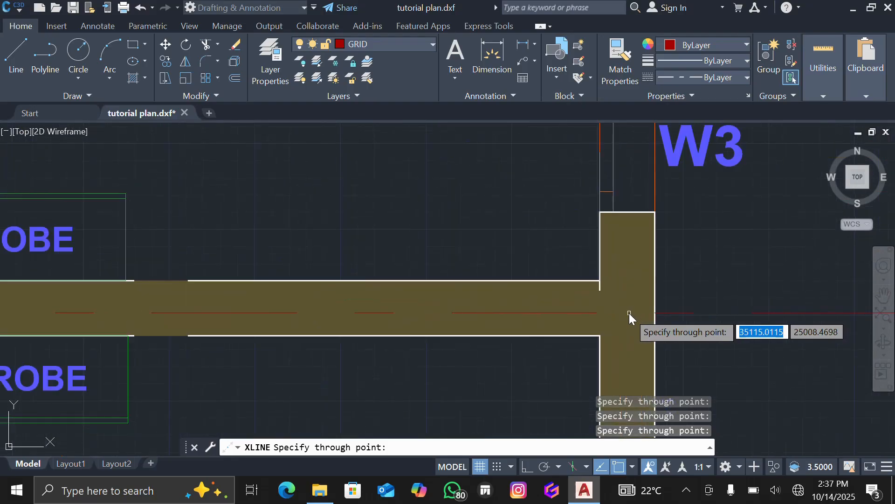
scroll(606, 286, down, 2)
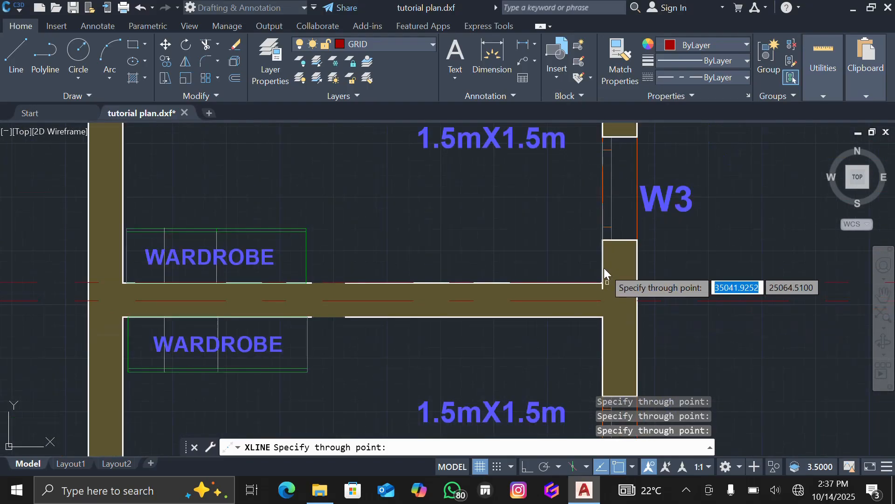
- Turn off object snap and draw a horizontal construction line through the middle of the short partition wall between the southern W3 and W1 windows
scroll(602, 261, down, 5)
scroll(604, 322, up, 4)
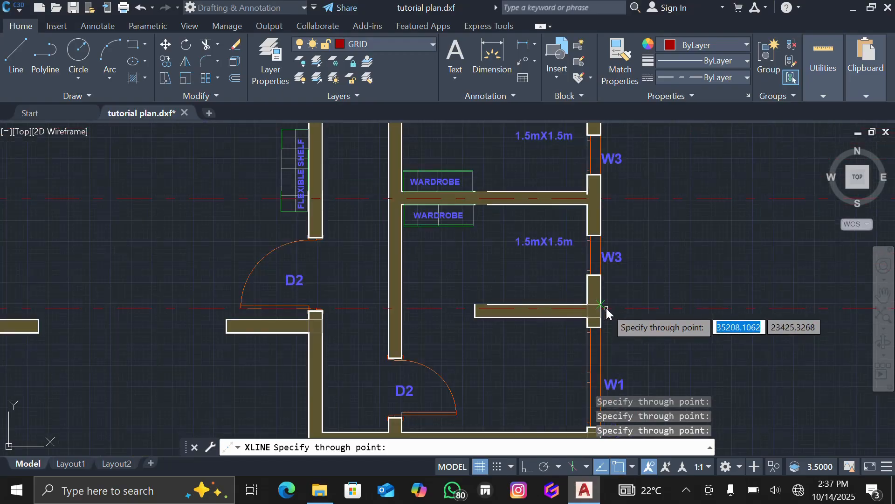
scroll(599, 312, down, 2)
scroll(595, 303, up, 5)
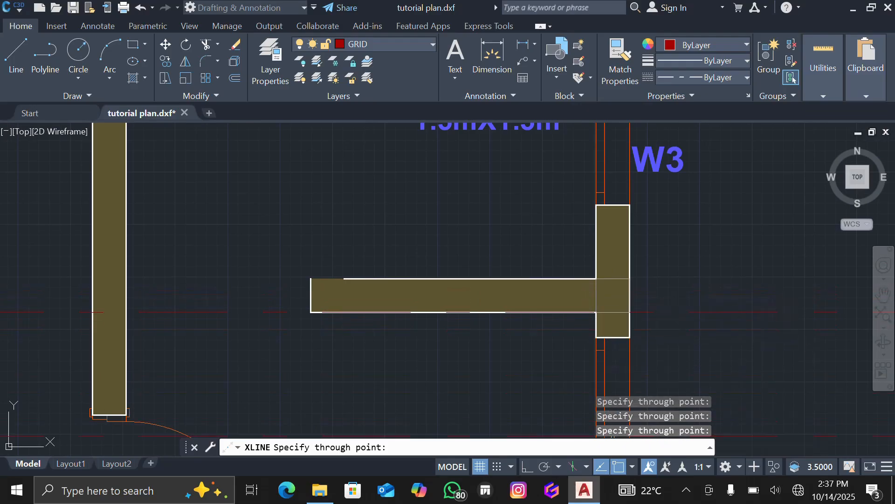
click(620, 466)
scroll(574, 282, up, 4)
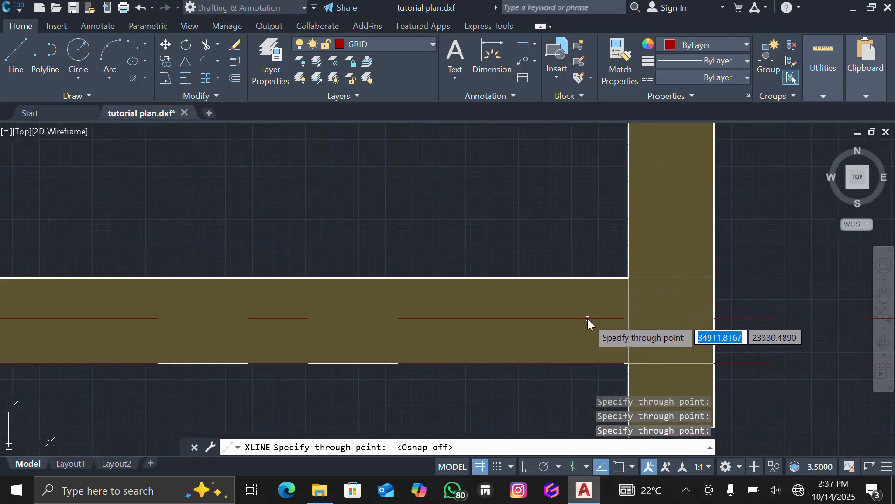
click(588, 319)
scroll(558, 276, down, 8)
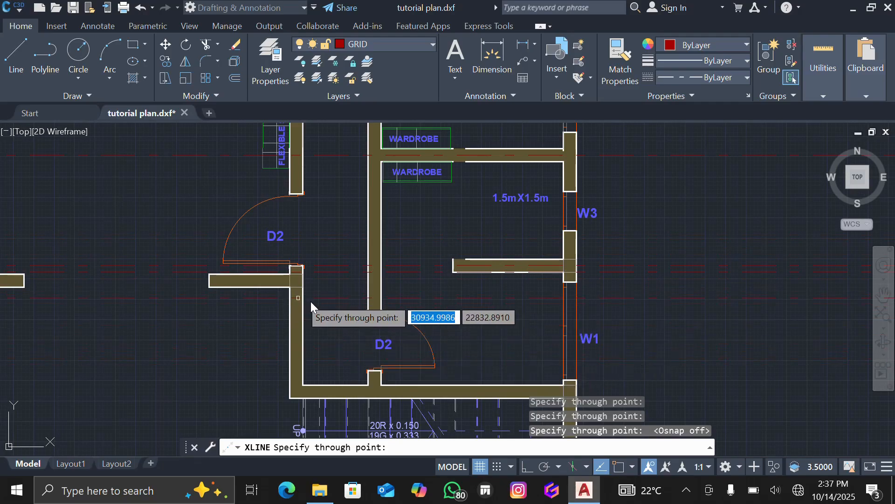
- Draw a horizontal construction line through the middle of the short wall projecting from the west outer wall near VERANDA, and end the command
scroll(307, 301, down, 4)
scroll(158, 296, up, 9)
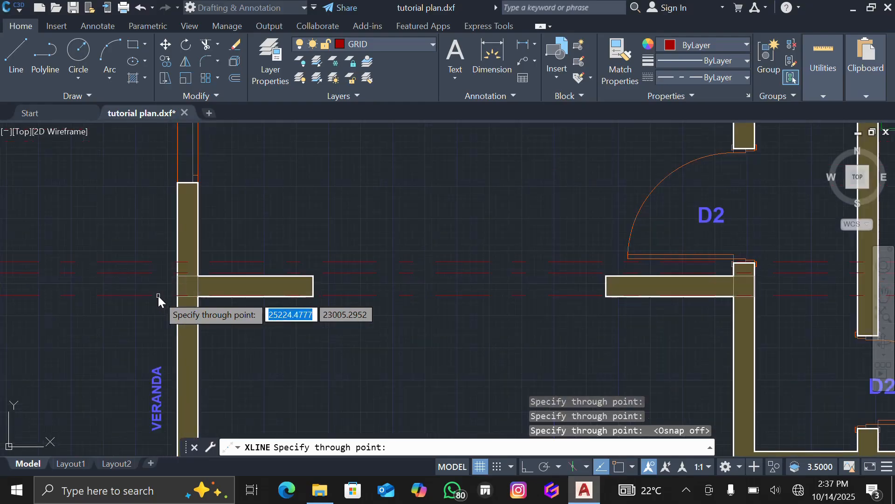
scroll(159, 295, down, 5)
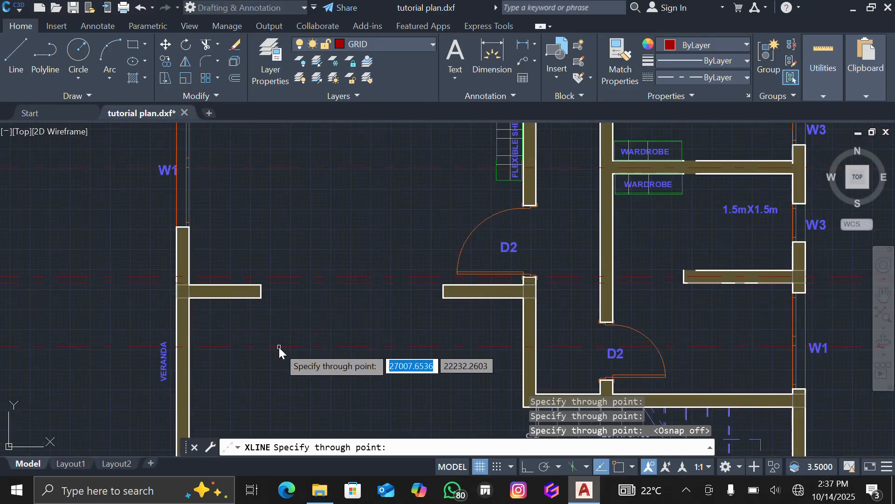
scroll(279, 347, down, 2)
scroll(280, 345, up, 2)
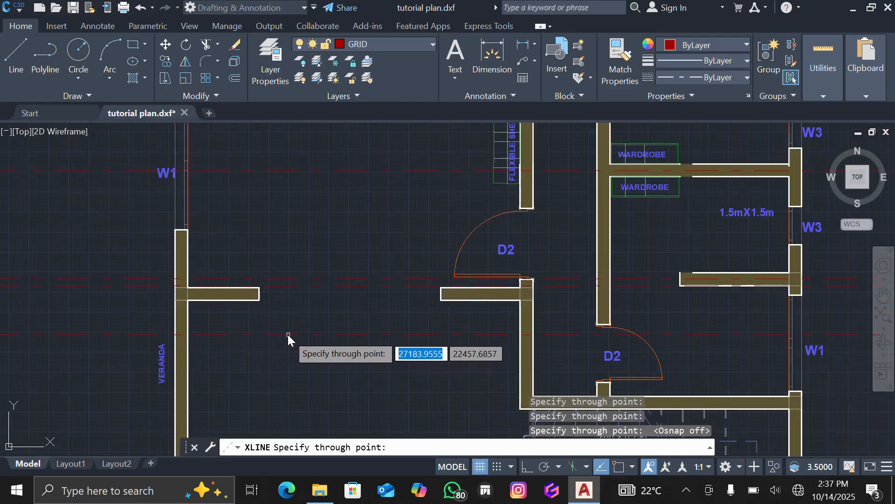
scroll(142, 283, up, 4)
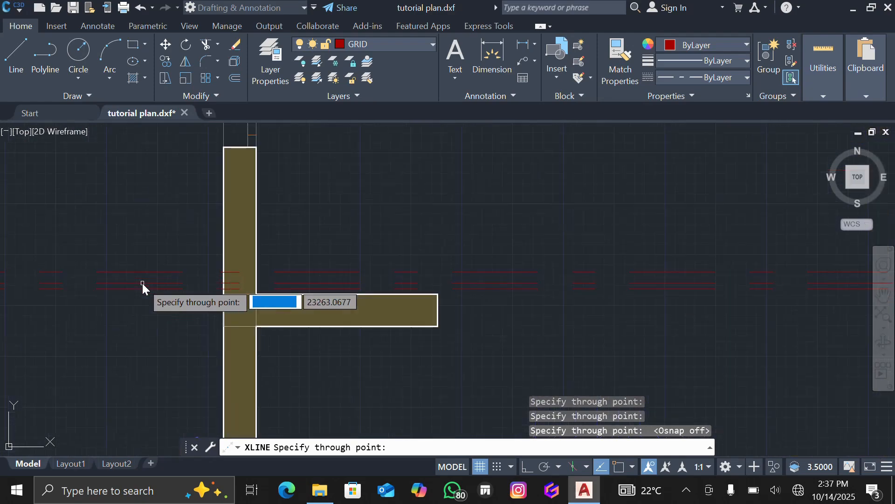
click(245, 313)
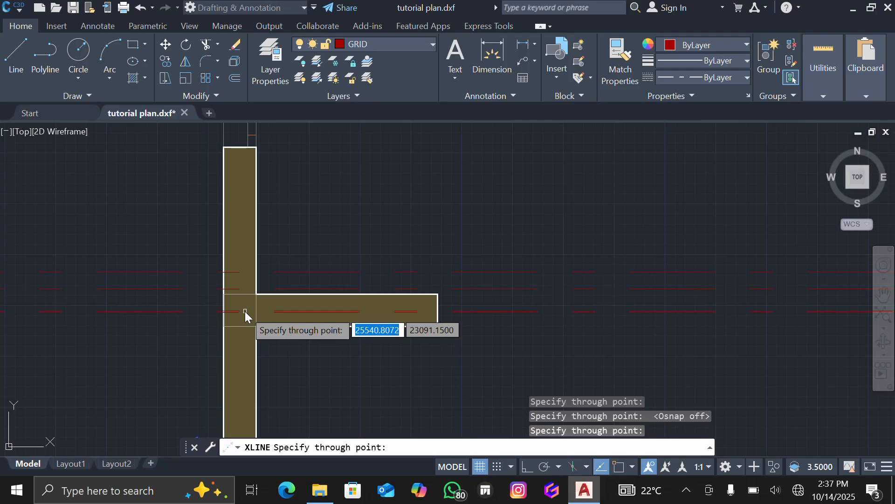
key(Escape)
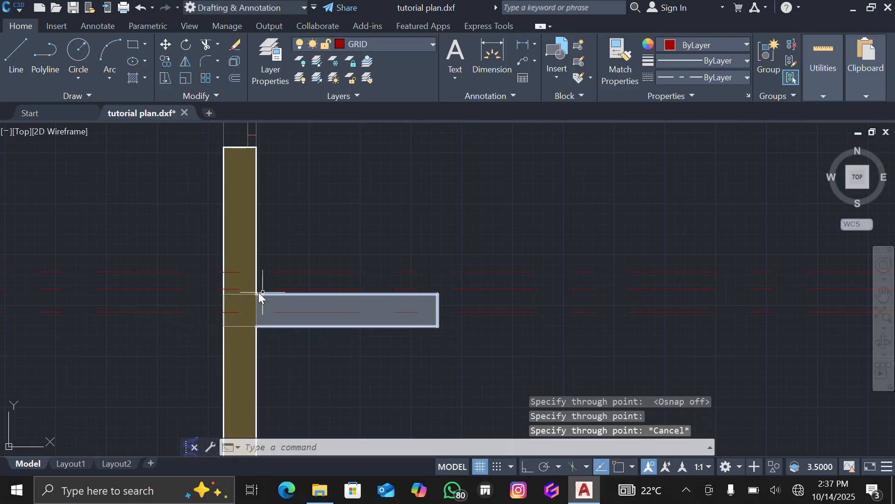
- Erase the misplaced construction line running along the south edge of the short east partition wall
scroll(254, 291, down, 4)
scroll(247, 294, down, 5)
scroll(486, 293, up, 10)
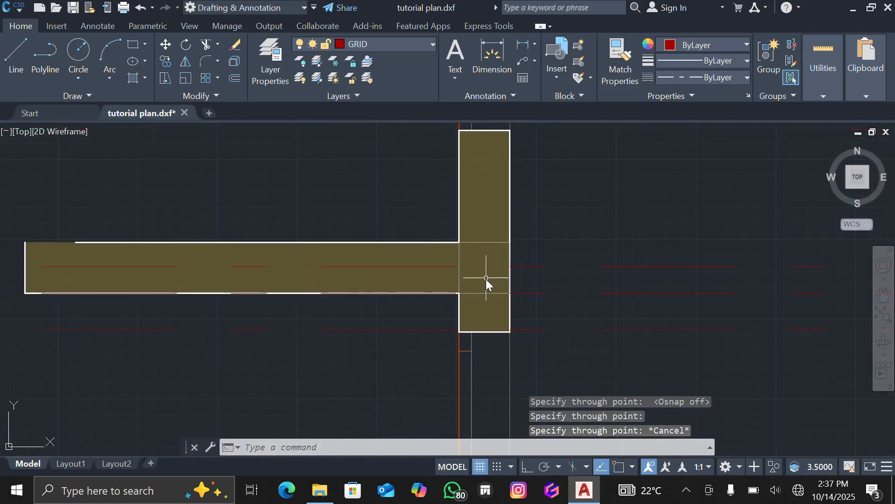
click(527, 295)
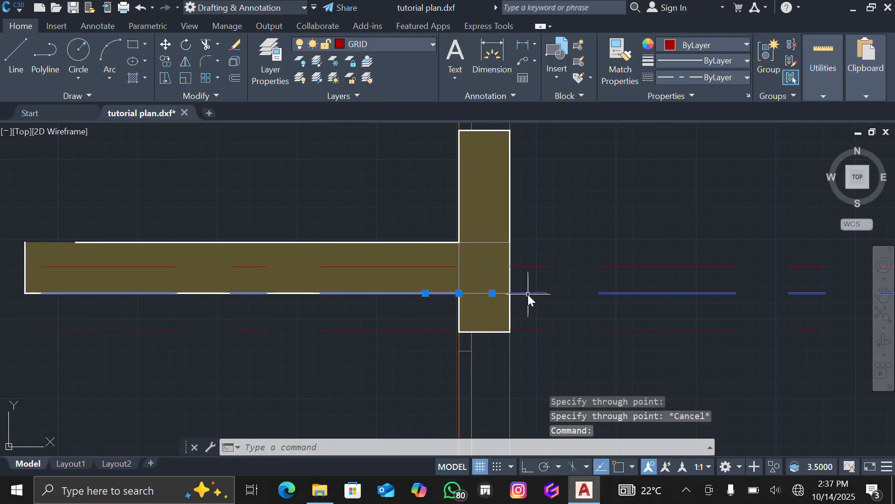
key(Delete)
scroll(528, 295, down, 6)
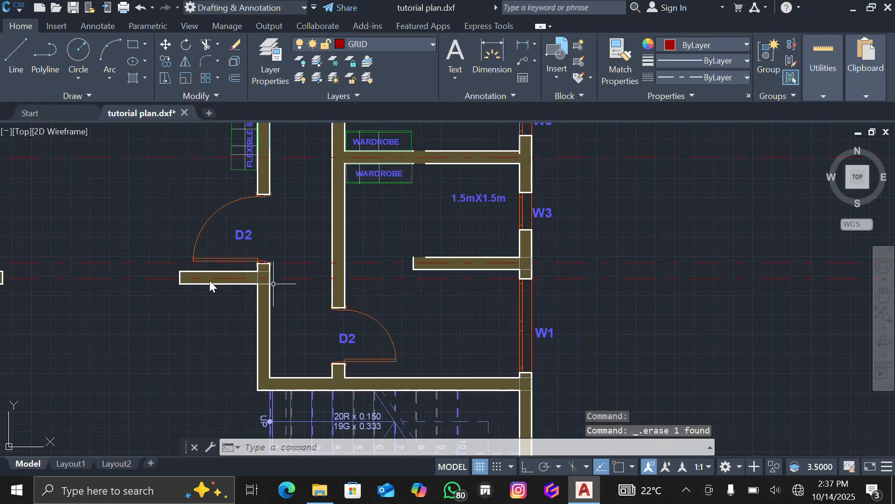
- Draw a horizontal construction line (XLINE) through the middle of the wall directly north of the staircase
scroll(138, 284, down, 2)
scroll(138, 284, up, 5)
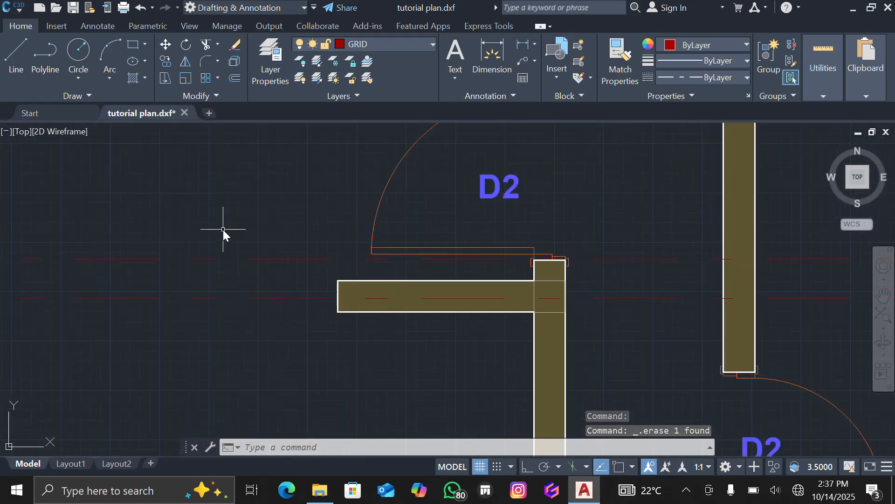
text(xl)
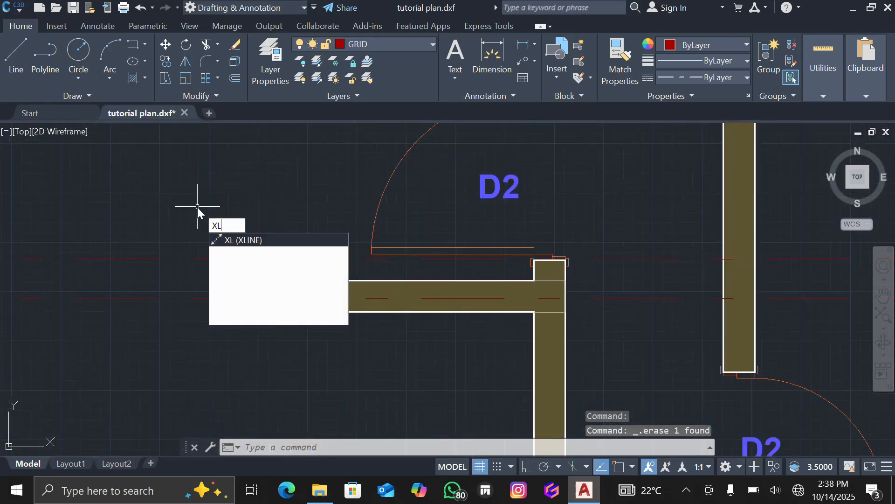
key(Return)
text(h)
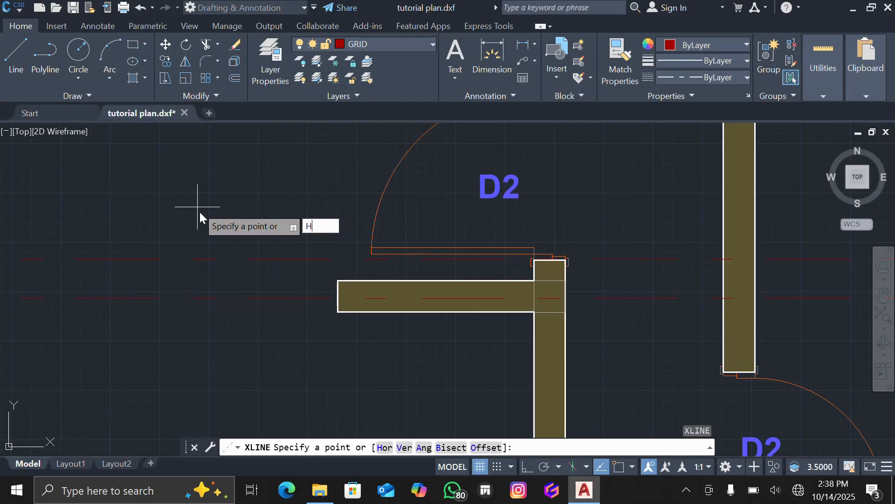
key(Return)
scroll(228, 295, down, 5)
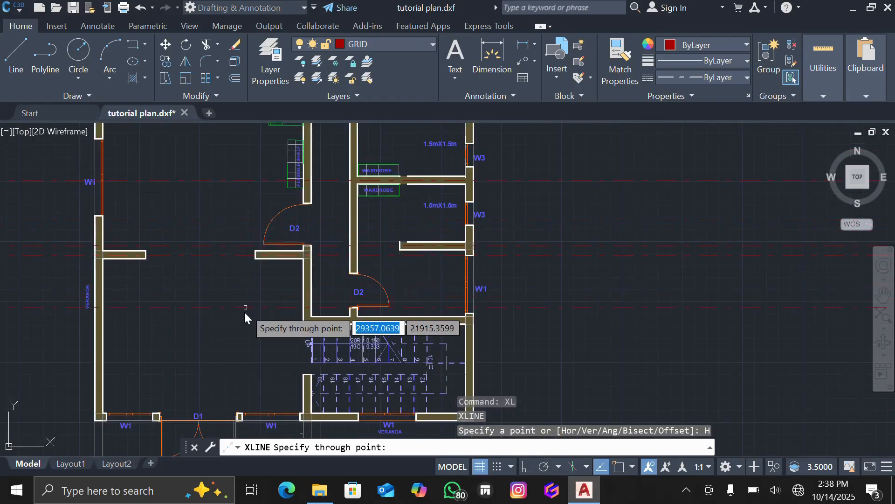
scroll(477, 304, up, 5)
scroll(520, 287, up, 4)
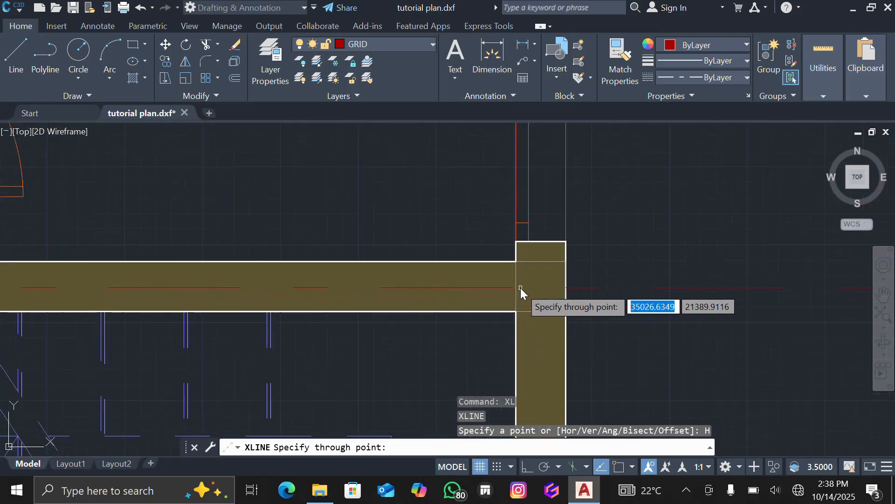
click(535, 286)
scroll(540, 275, down, 5)
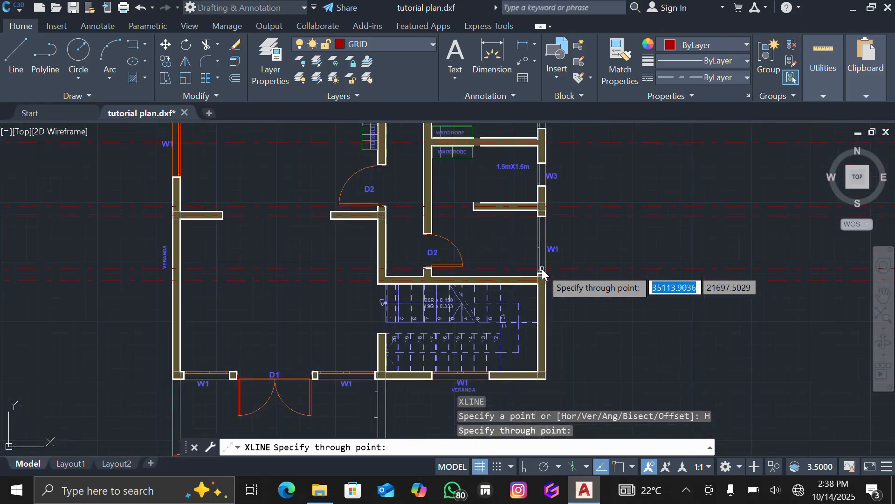
- Draw a horizontal construction line through the middle of the south outer wall below the staircase
scroll(528, 379, up, 8)
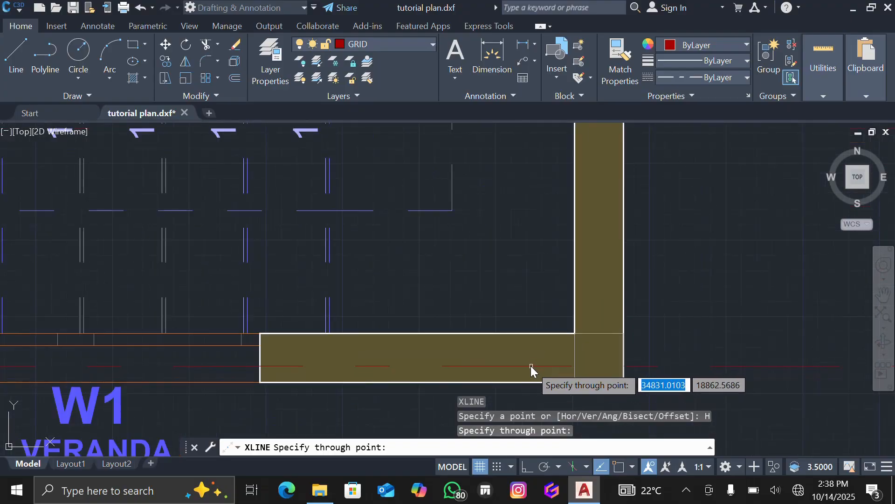
scroll(531, 364, down, 4)
scroll(556, 361, up, 2)
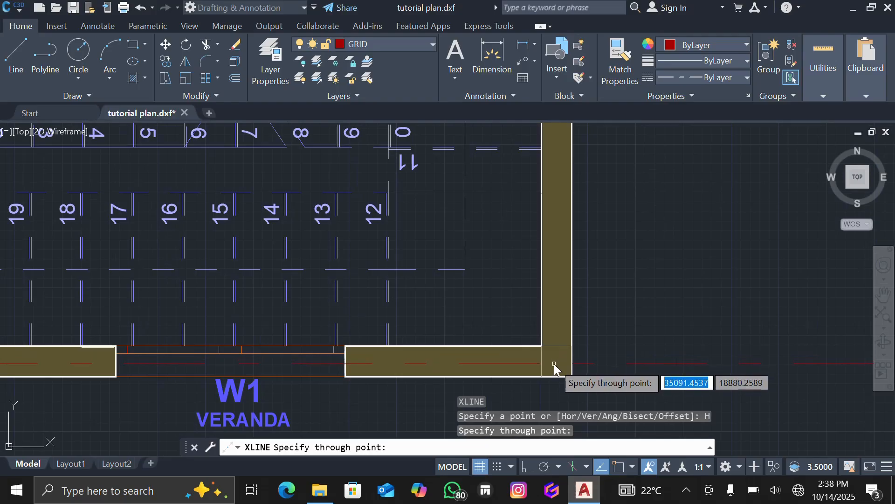
click(555, 366)
scroll(560, 363, down, 8)
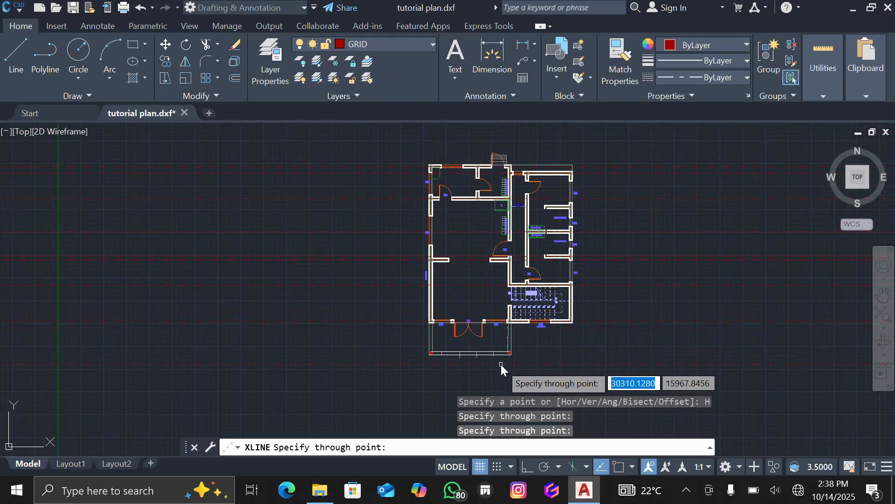
- Draw a horizontal construction line along the south edge of the front veranda, through the centres of its round corner columns
scroll(500, 365, up, 8)
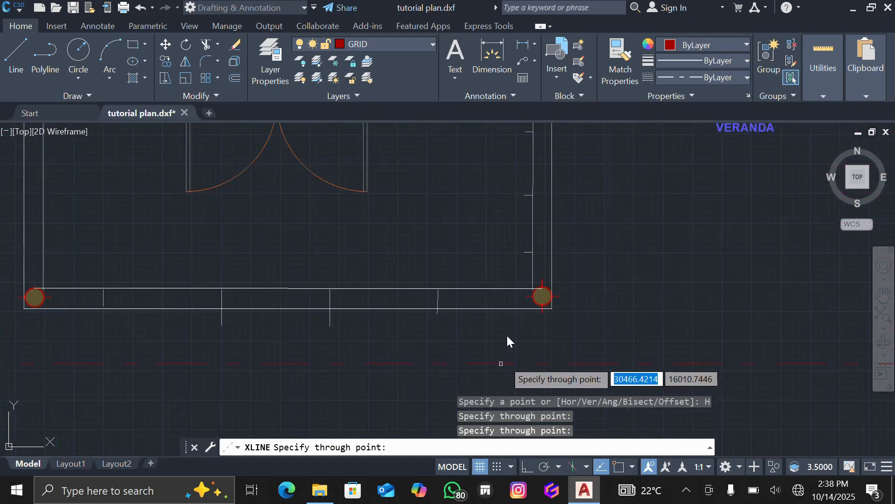
click(517, 298)
scroll(573, 280, down, 8)
- Check the horizontal grid lines against the walls across the whole plan, and end the construction line command
scroll(543, 280, down, 2)
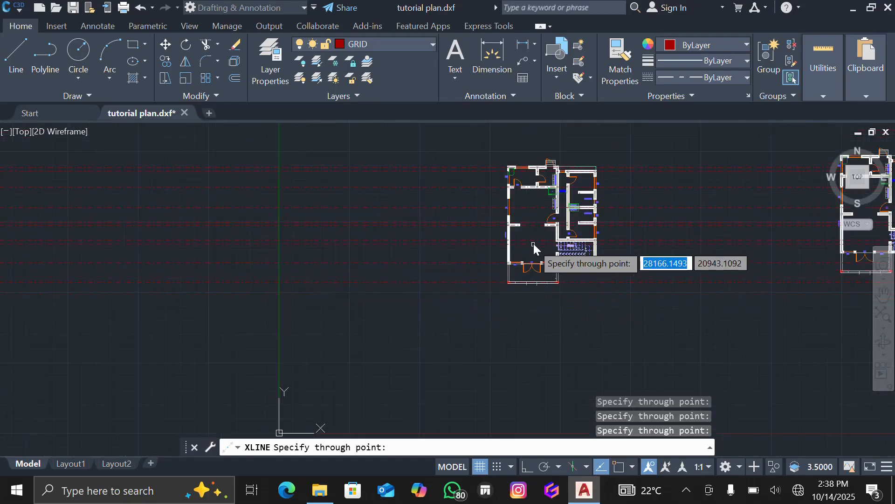
scroll(475, 242, down, 4)
scroll(528, 226, up, 6)
scroll(532, 232, down, 3)
scroll(455, 265, up, 7)
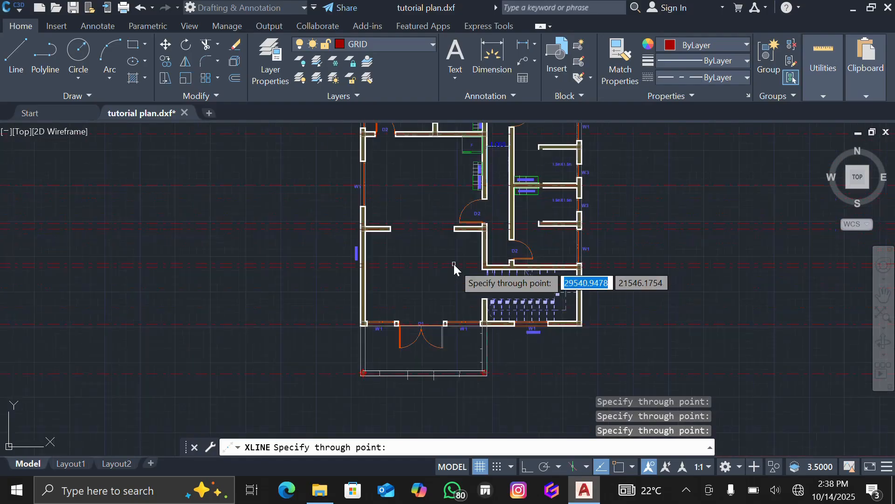
scroll(464, 196, up, 4)
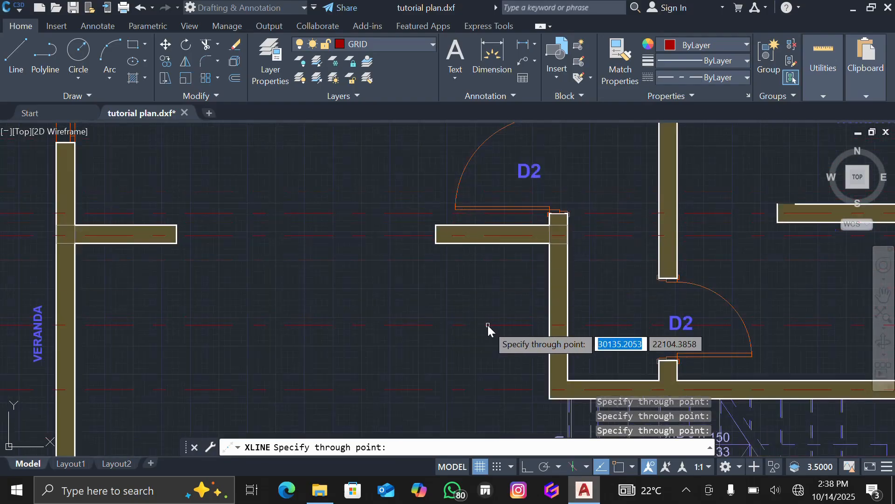
scroll(490, 324, down, 2)
scroll(487, 294, down, 5)
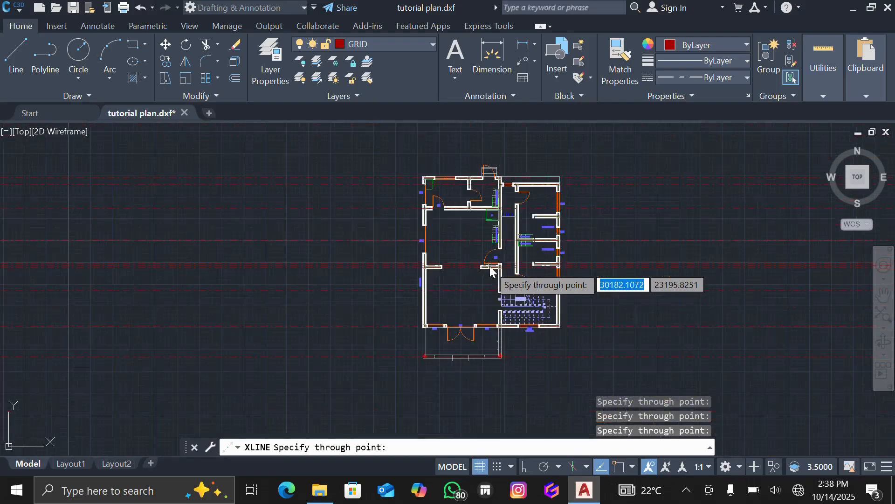
scroll(485, 298, up, 2)
scroll(485, 289, down, 2)
scroll(517, 229, up, 6)
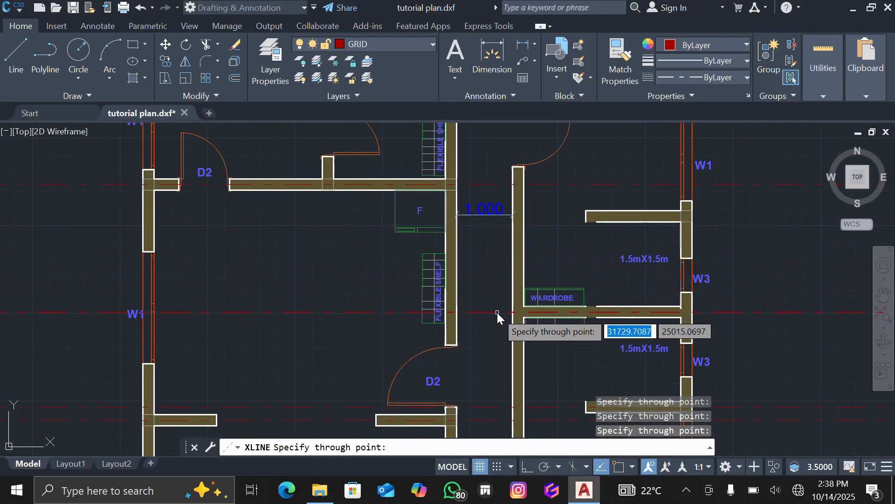
scroll(497, 313, down, 5)
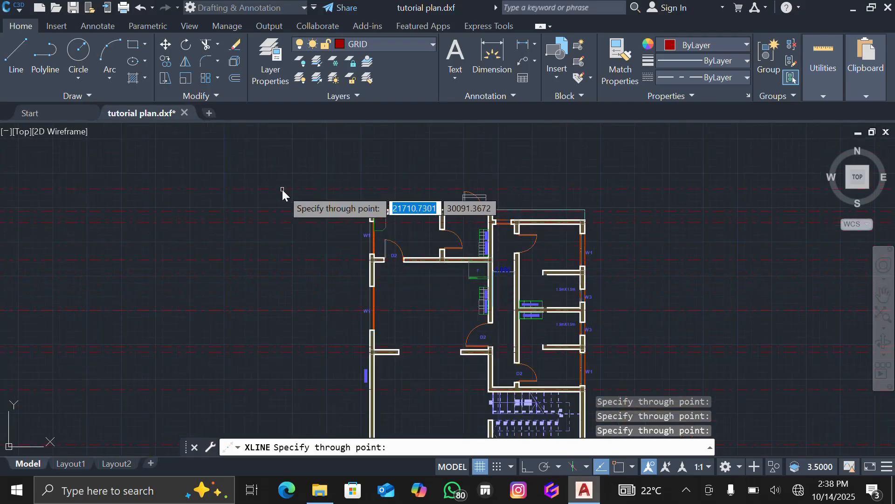
key(Escape)
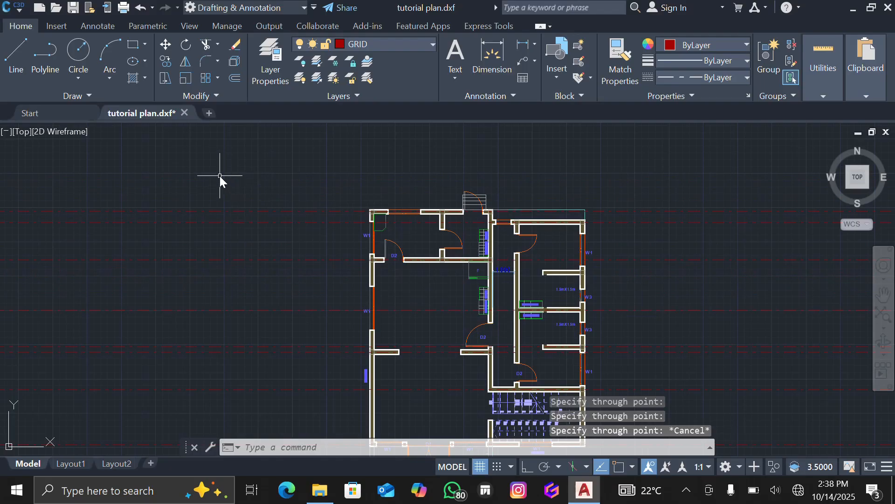
- Start a vertical construction line (XLINE) and place it through the middle of the west outer wall at the northwest corner
text(XL)
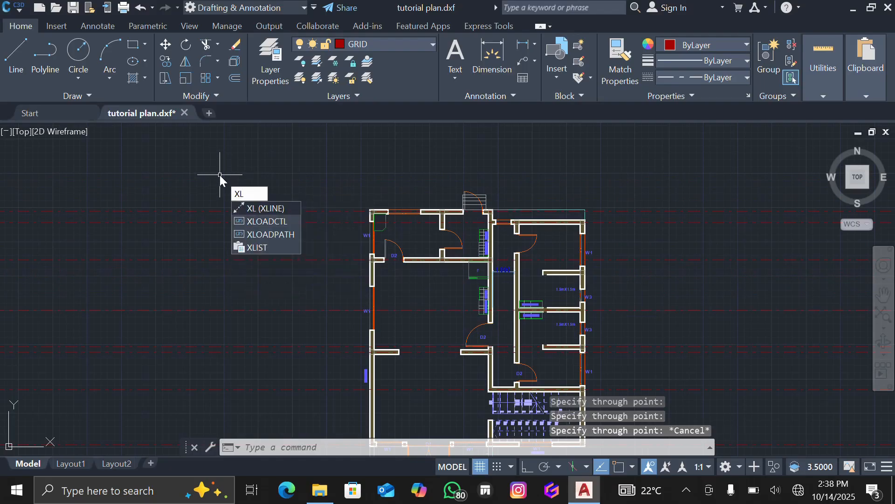
key(Return)
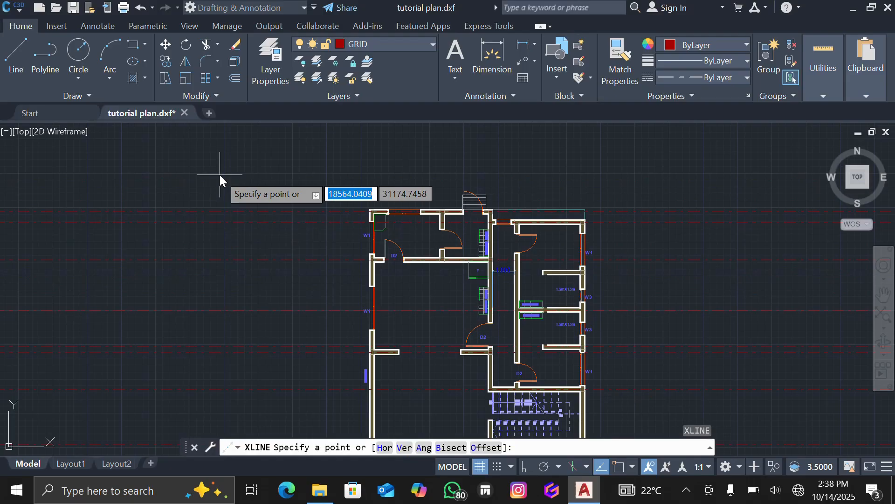
text(V)
key(Return)
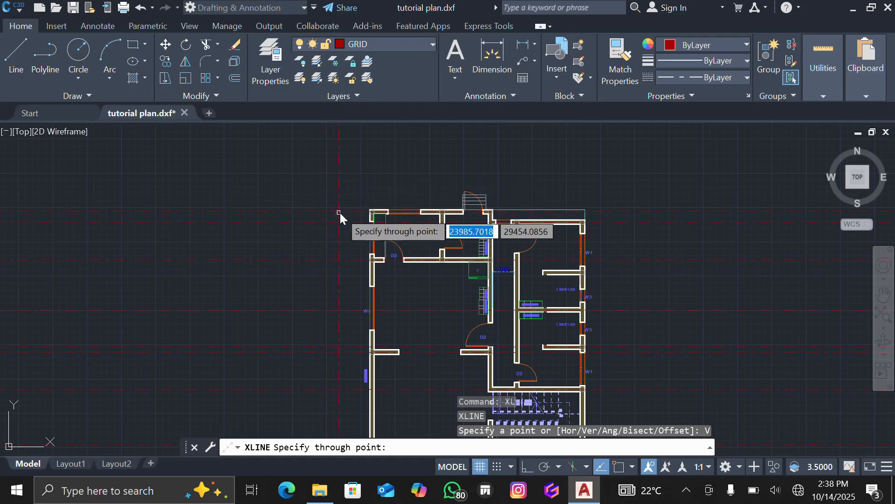
scroll(437, 211, up, 5)
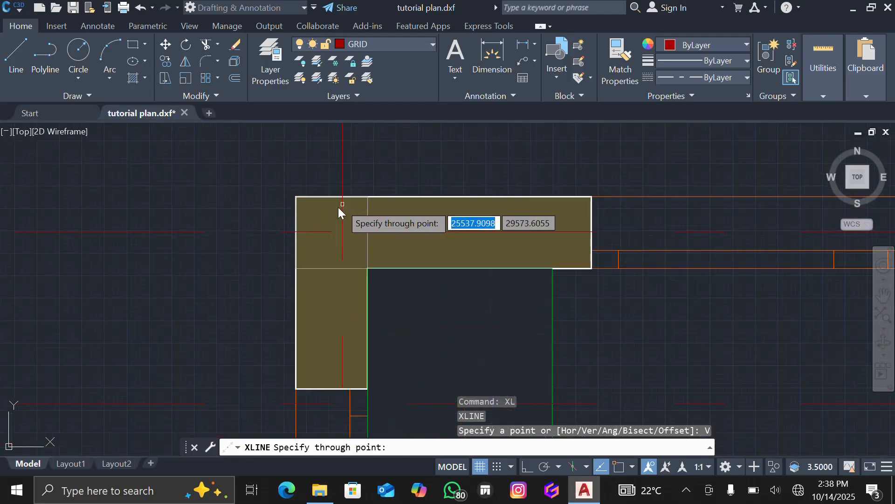
scroll(290, 197, down, 5)
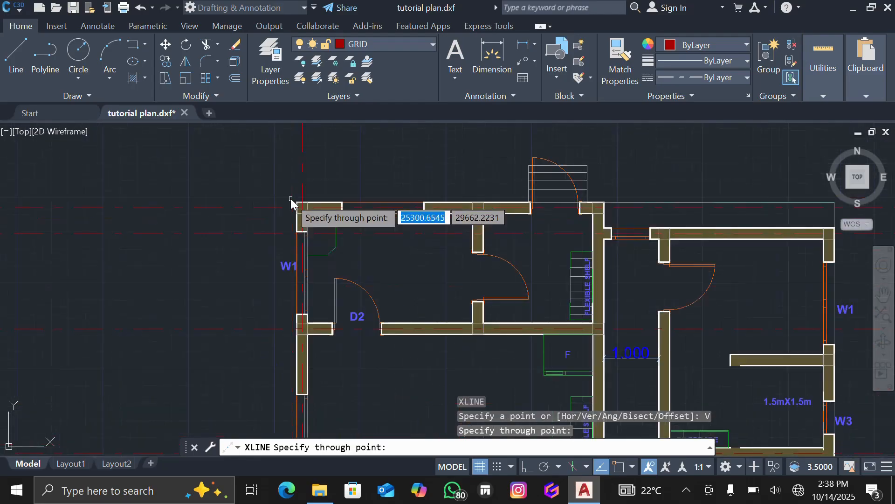
- Draw vertical construction lines through the partition meeting the north outer wall and through the long wall beside the flexible shelf
scroll(483, 208, up, 5)
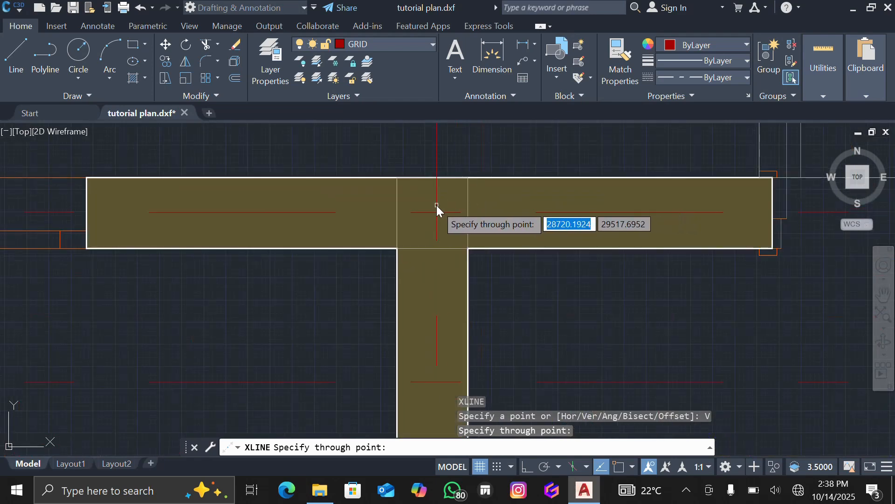
click(436, 203)
scroll(419, 207, down, 5)
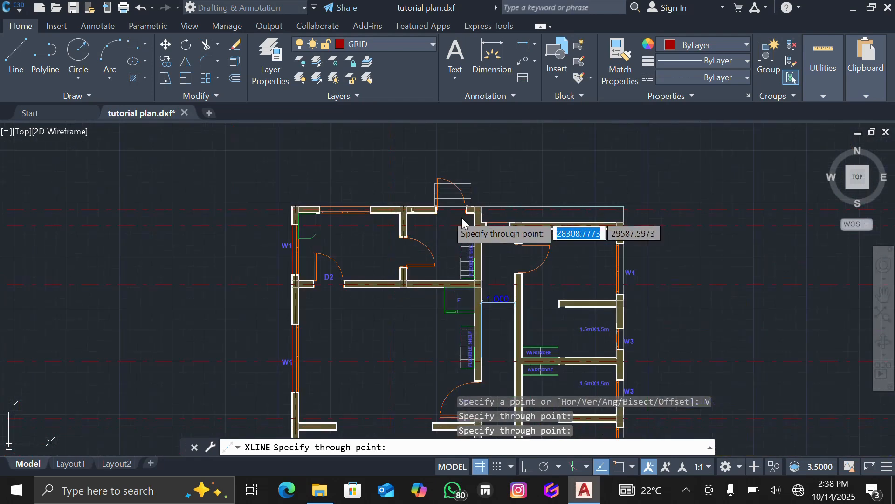
scroll(461, 217, up, 6)
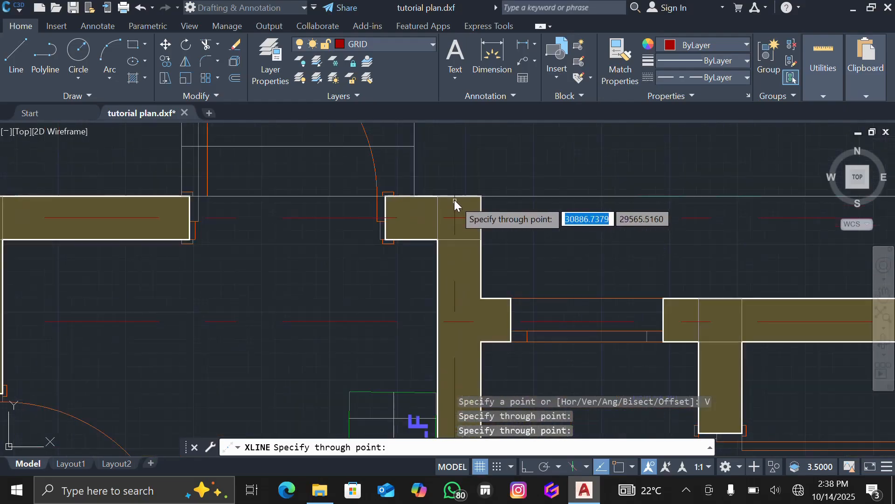
scroll(454, 201, down, 2)
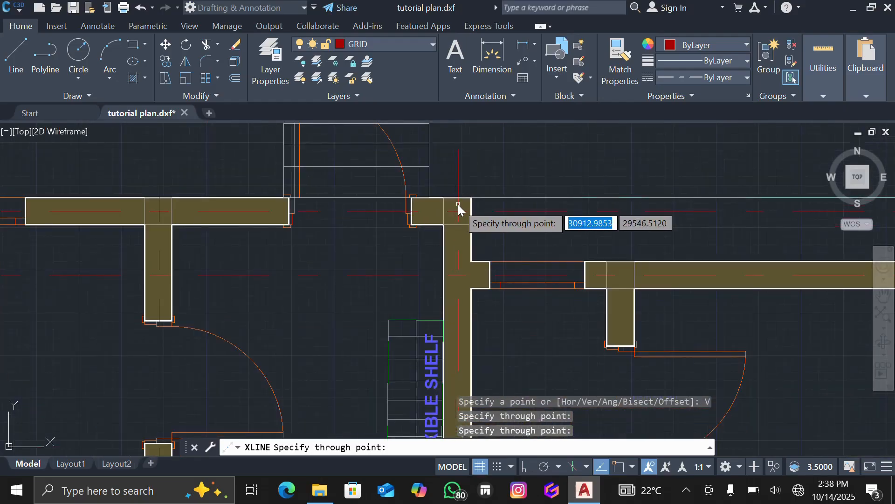
click(457, 205)
scroll(462, 208, down, 4)
- Draw vertical construction lines through the middle of the corridor's east wall and through the east outer wall
scroll(474, 210, up, 7)
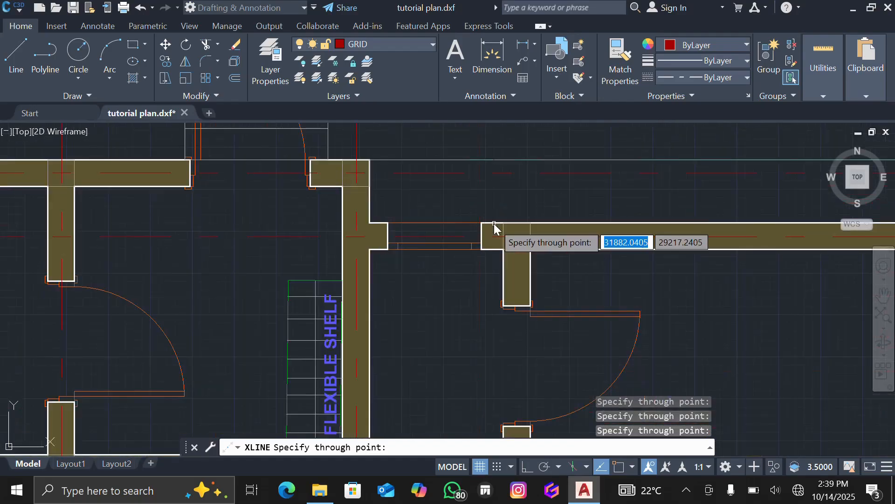
scroll(516, 234, down, 7)
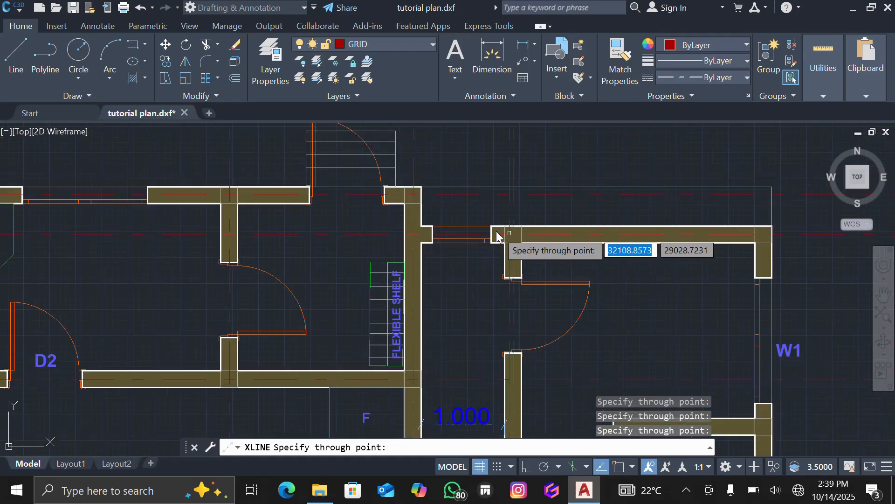
scroll(574, 236, up, 6)
scroll(575, 237, up, 4)
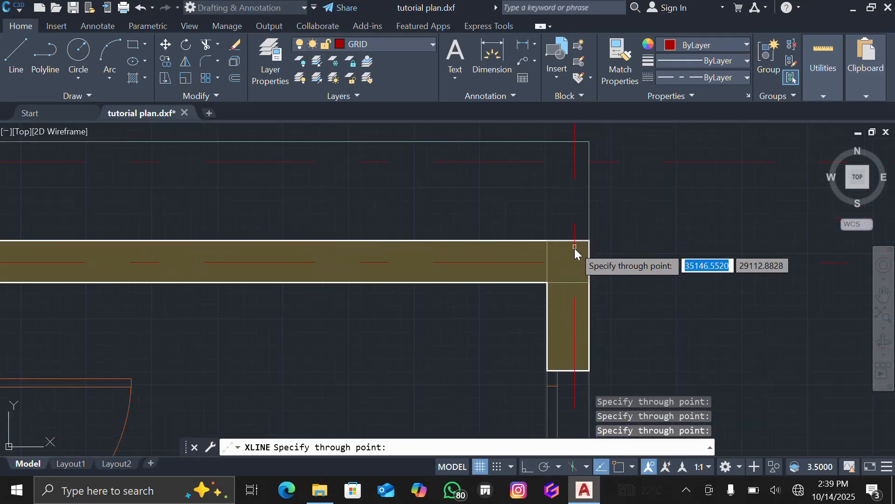
scroll(570, 255, down, 8)
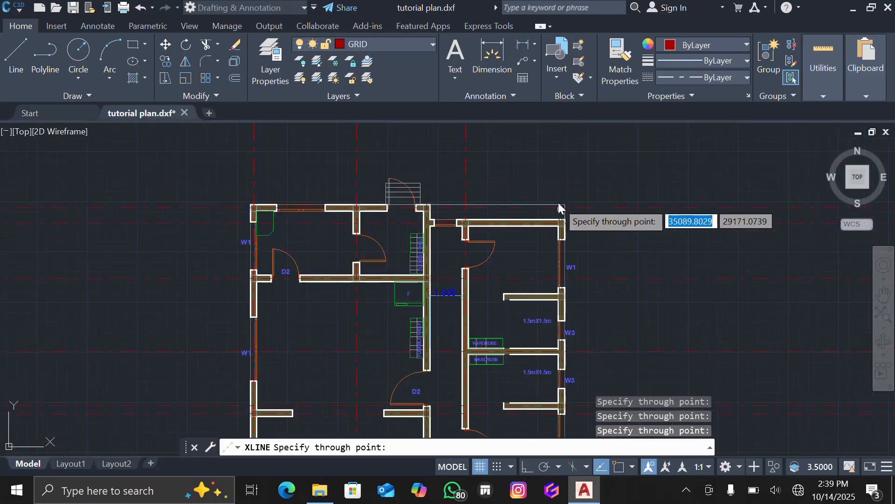
scroll(502, 353, up, 7)
scroll(502, 353, down, 8)
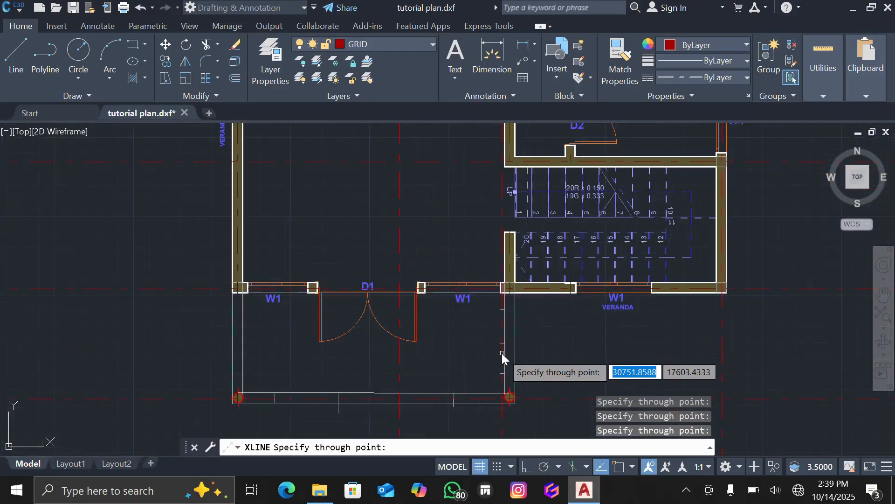
- Check the vertical grid lines against the walls from the veranda to the north side, and end the construction line command
scroll(495, 219, up, 2)
scroll(491, 228, up, 2)
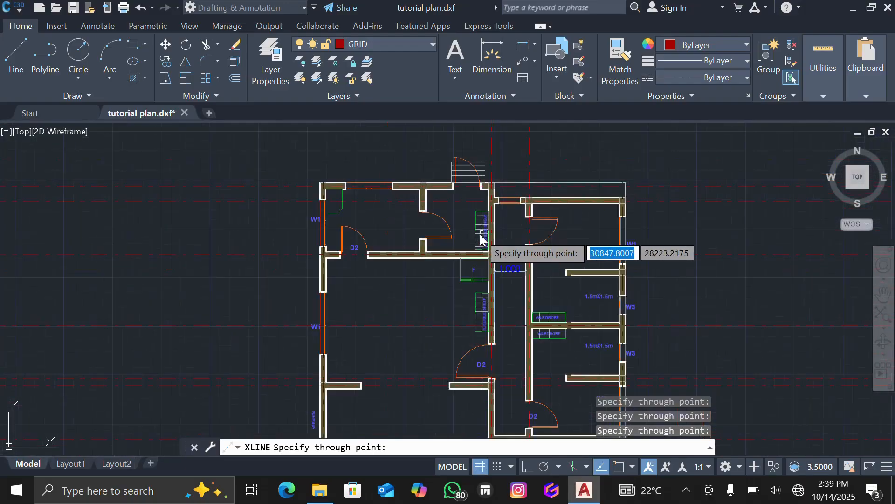
scroll(568, 197, down, 2)
scroll(571, 197, up, 4)
scroll(580, 205, down, 2)
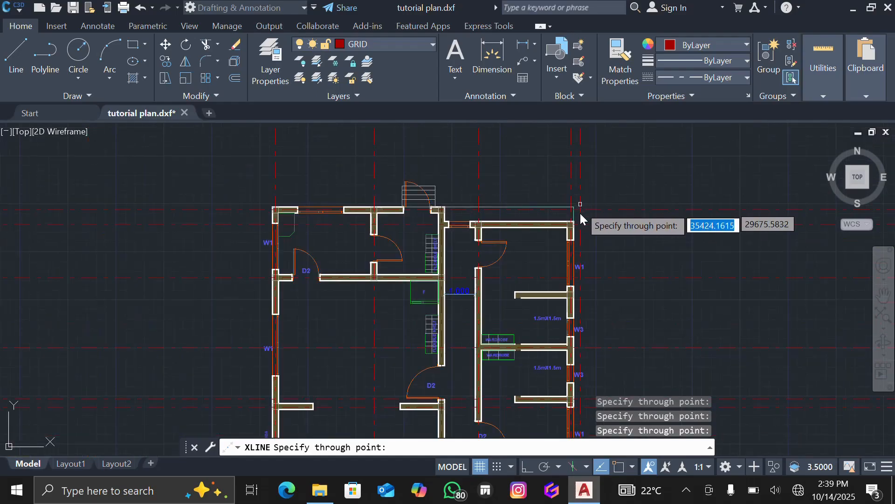
scroll(491, 294, up, 2)
scroll(485, 298, down, 2)
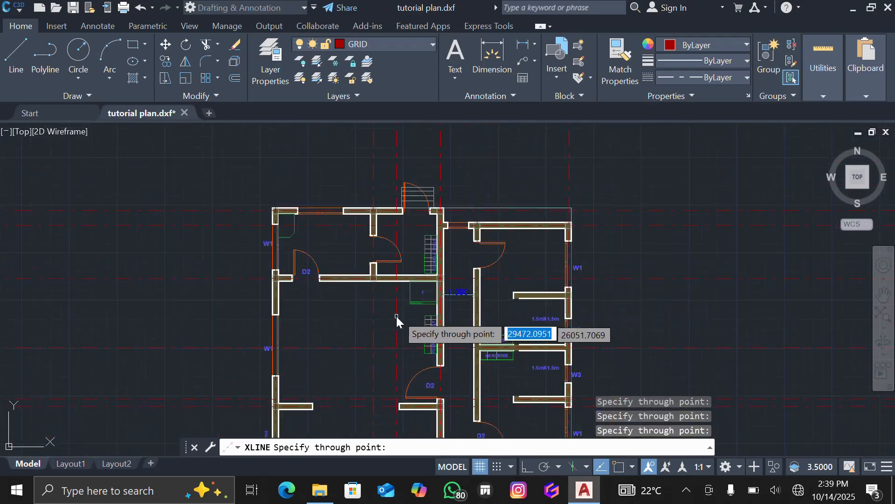
scroll(406, 312, down, 3)
scroll(412, 359, up, 3)
scroll(431, 357, down, 3)
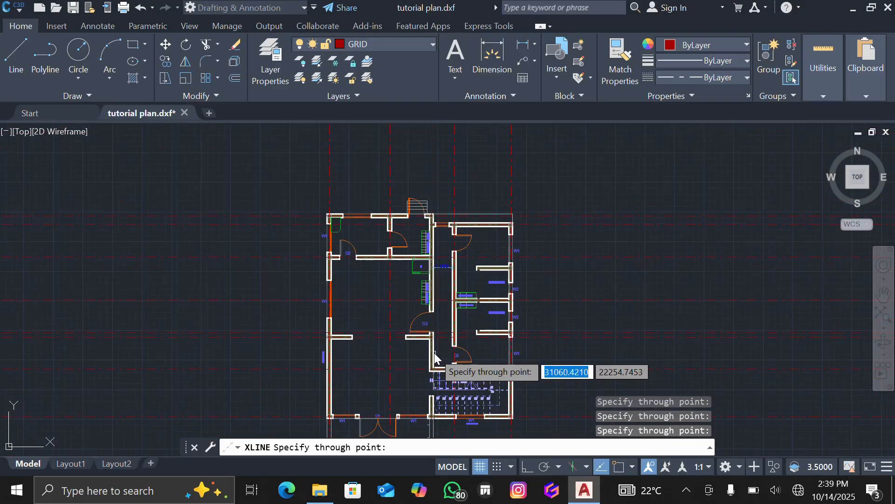
scroll(423, 366, up, 3)
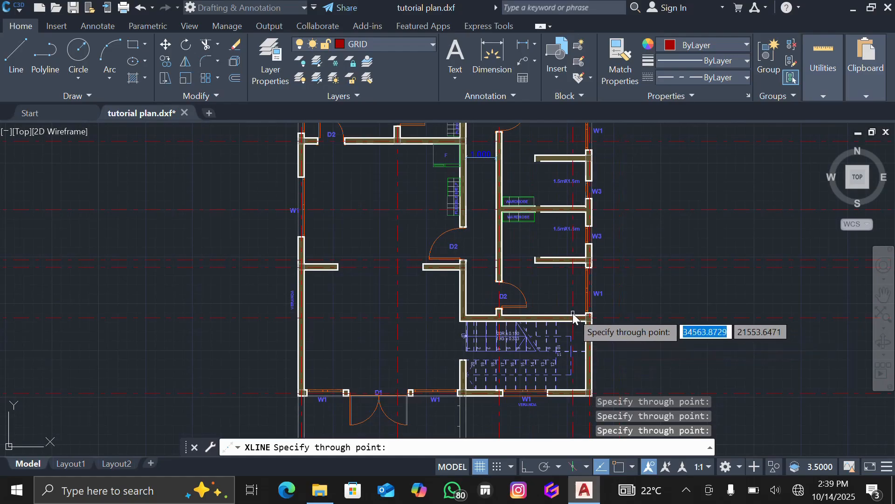
scroll(573, 312, down, 3)
key(Escape)
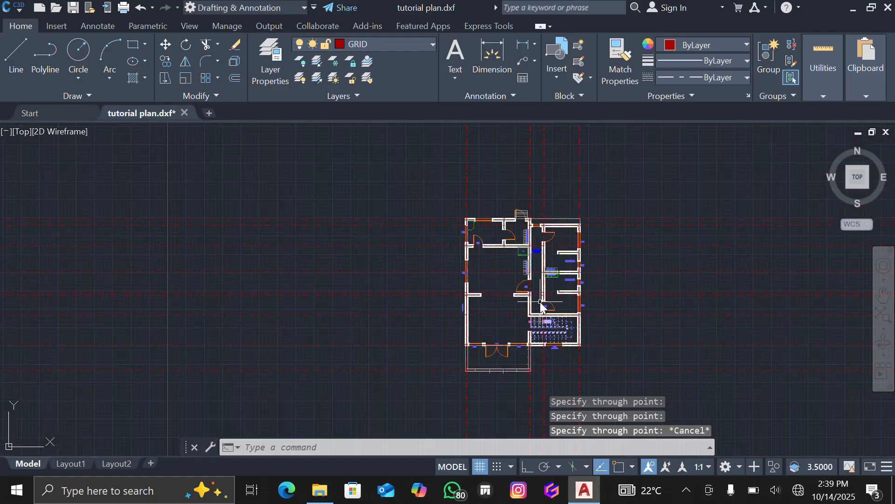
- Draw a rectangle on the GRID layer around the whole gridded floor plan, leaving a margin beyond the outer walls
scroll(462, 284, down, 2)
scroll(532, 365, up, 4)
scroll(517, 349, down, 4)
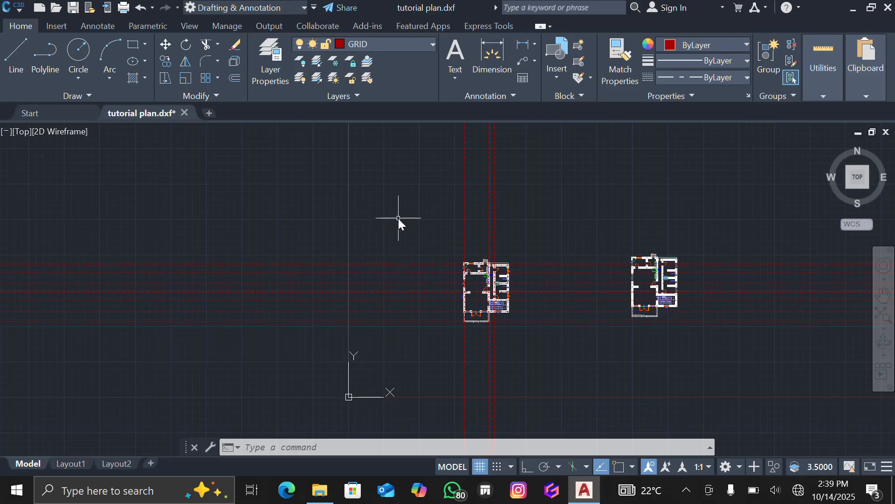
scroll(367, 222, down, 4)
scroll(408, 244, up, 6)
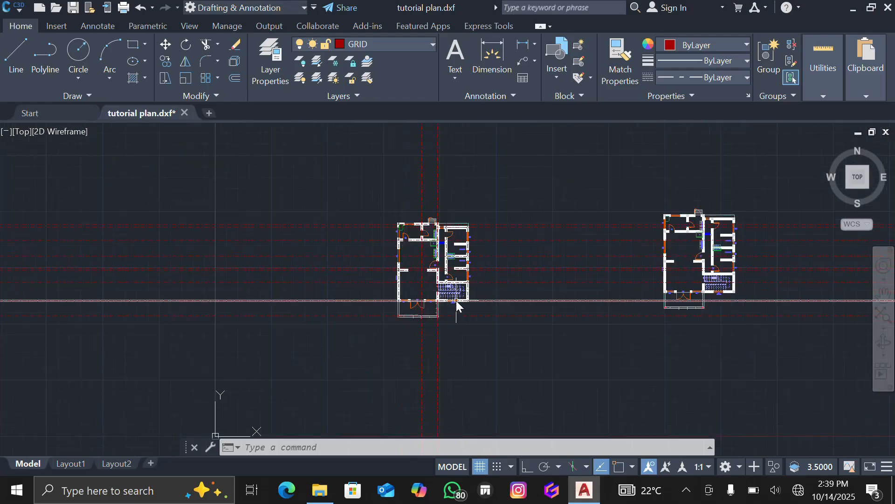
scroll(456, 300, up, 2)
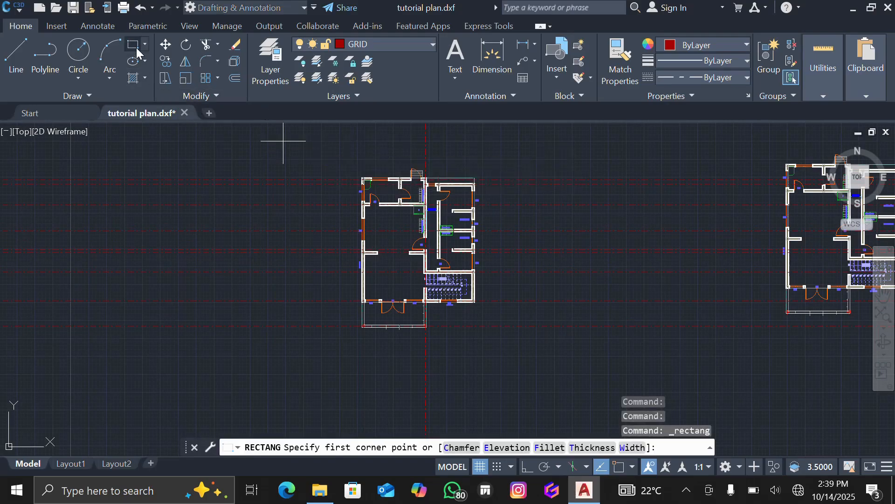
click(320, 138)
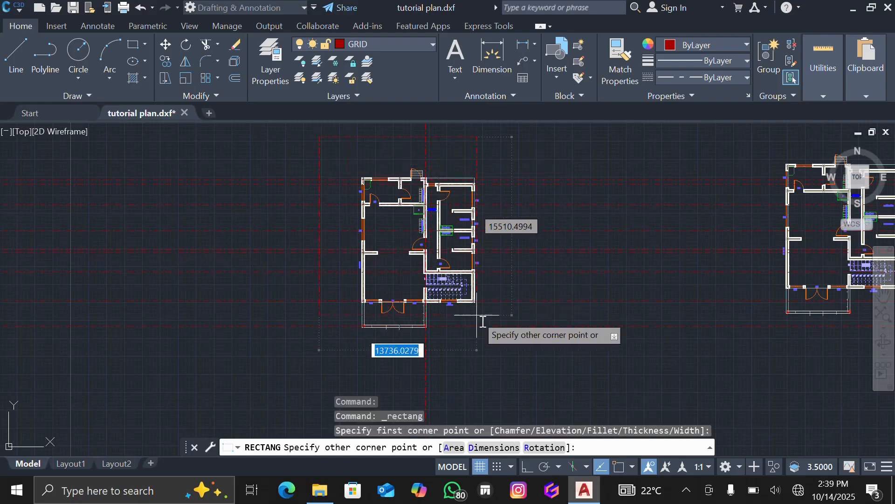
click(520, 371)
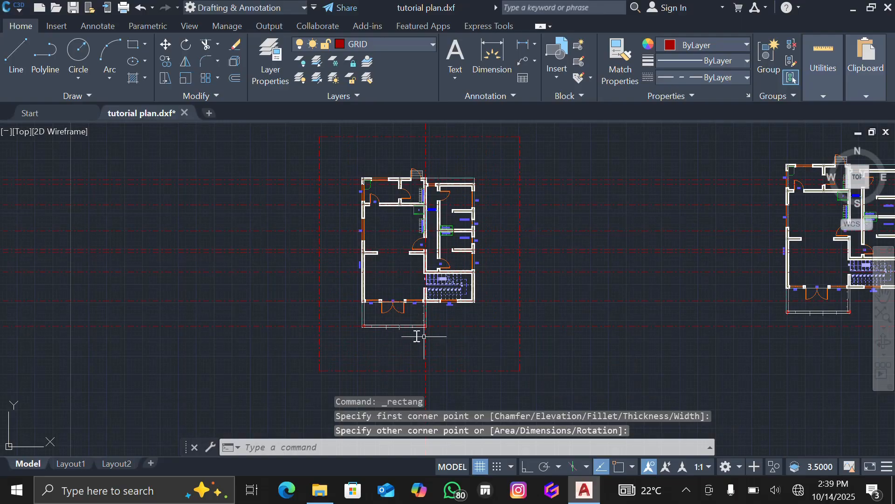
- Select the frame rectangle, start Trim, and cut off the horizontal grid lines beyond its west side with a fence
click(519, 285)
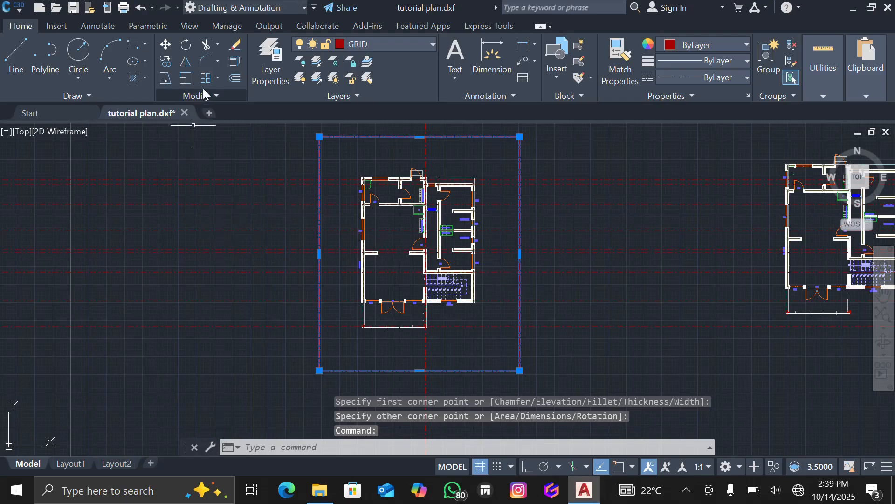
click(203, 47)
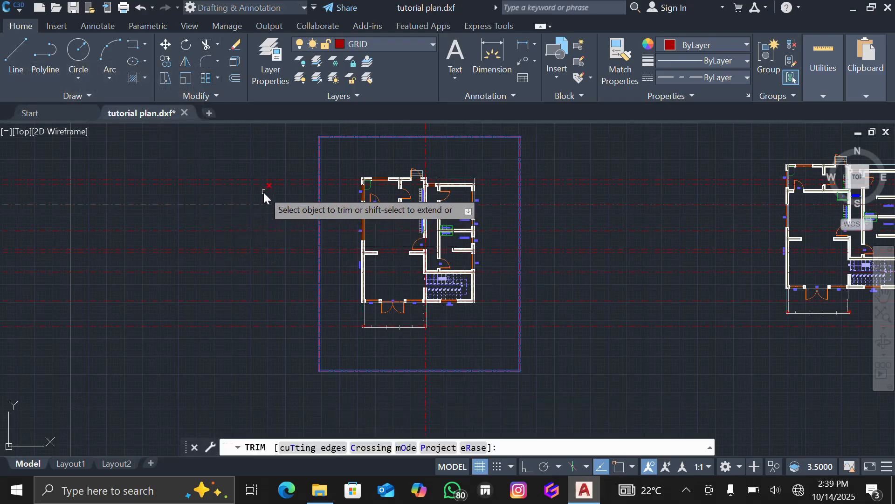
click(234, 160)
click(239, 342)
key(Return)
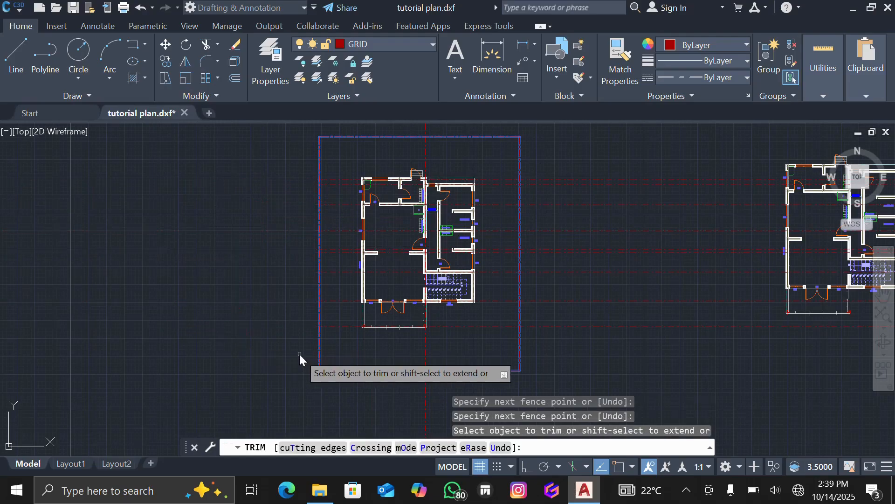
- Trim the grid lines extending beyond the south, east and north sides of the frame rectangle with fences
click(320, 396)
drag(477, 392, 495, 389)
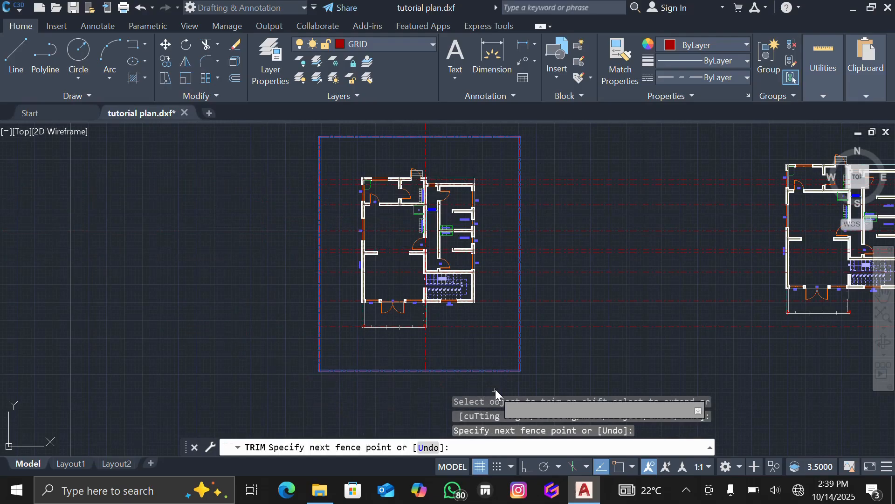
drag(589, 158, 595, 345)
scroll(524, 285, down, 6)
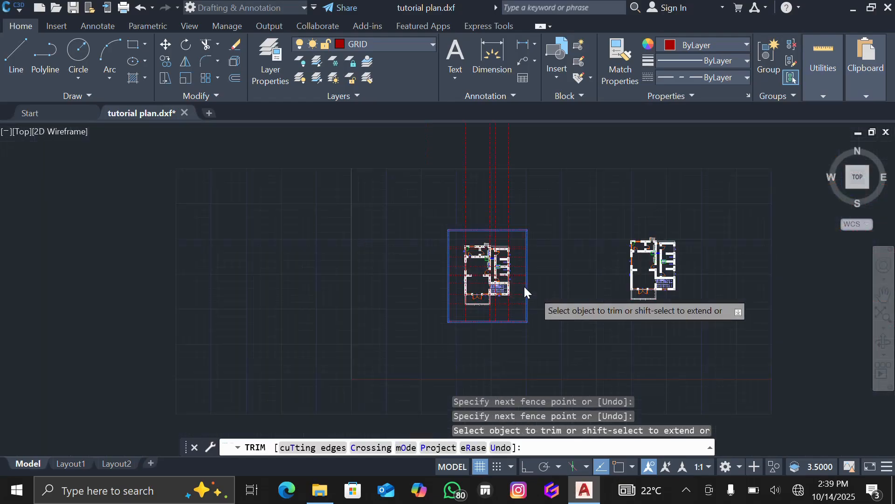
drag(454, 214, 551, 206)
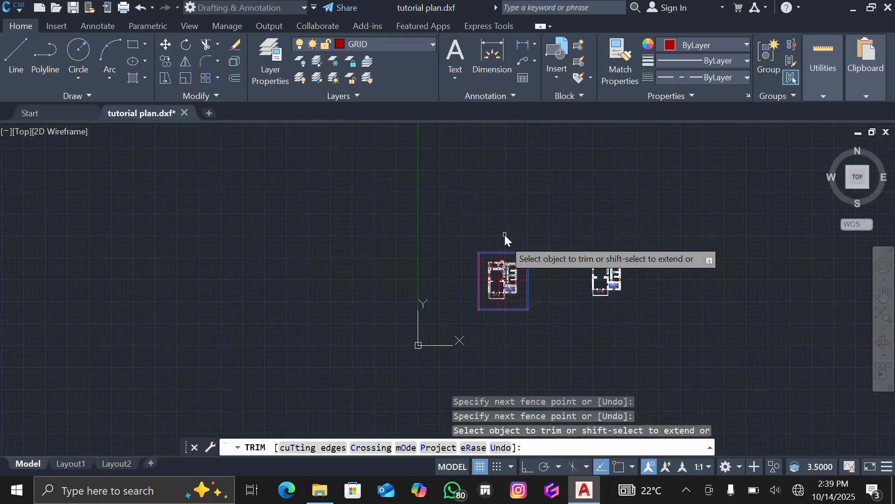
- End the Trim command and erase the frame rectangle around the plan
scroll(580, 312, up, 3)
scroll(439, 247, up, 10)
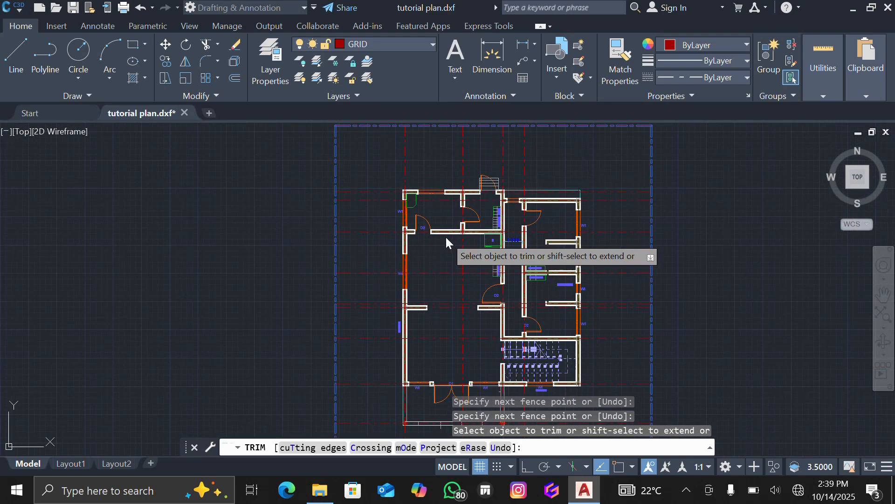
key(Escape)
click(651, 138)
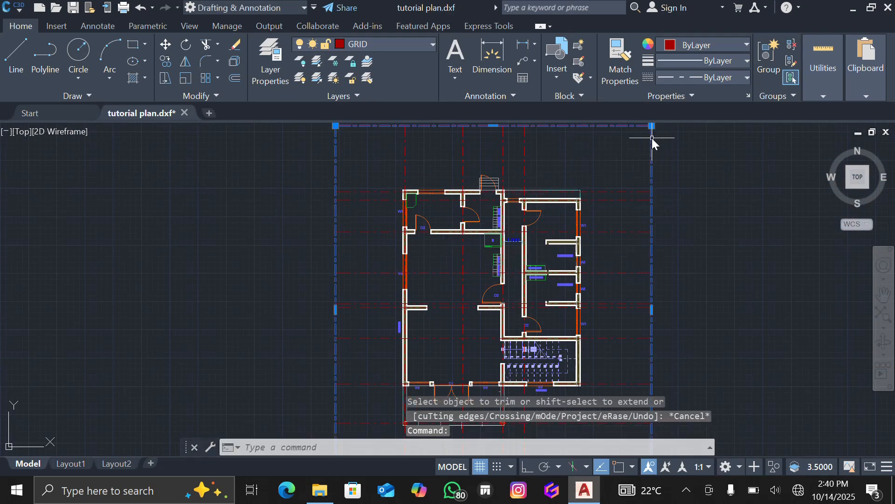
key(Delete)
scroll(578, 155, down, 4)
scroll(581, 207, up, 4)
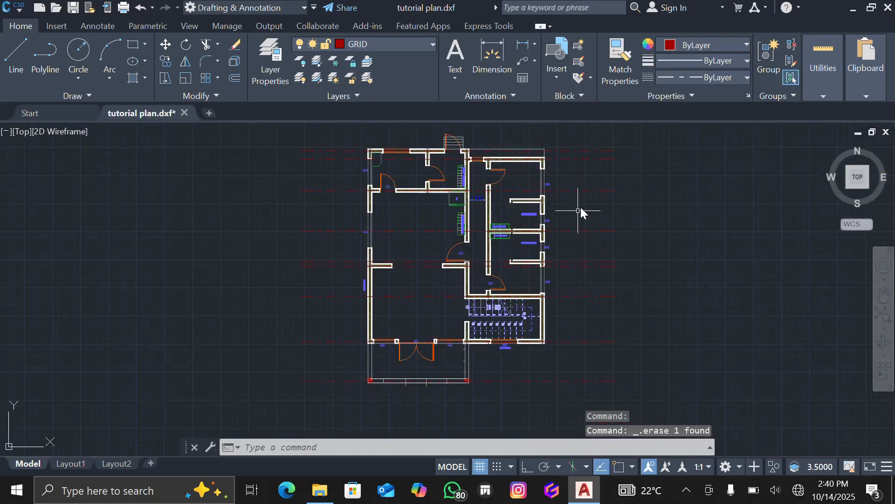
- Examine the trimmed grid lines across the whole plan and where they cross the walls of the northwest rooms
scroll(612, 153, down, 2)
scroll(608, 157, up, 2)
scroll(426, 255, down, 2)
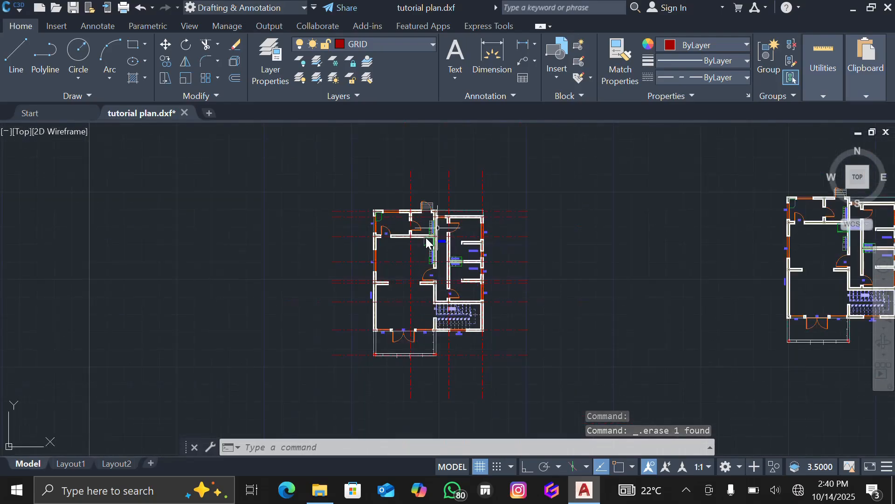
scroll(517, 351, up, 2)
scroll(516, 352, down, 2)
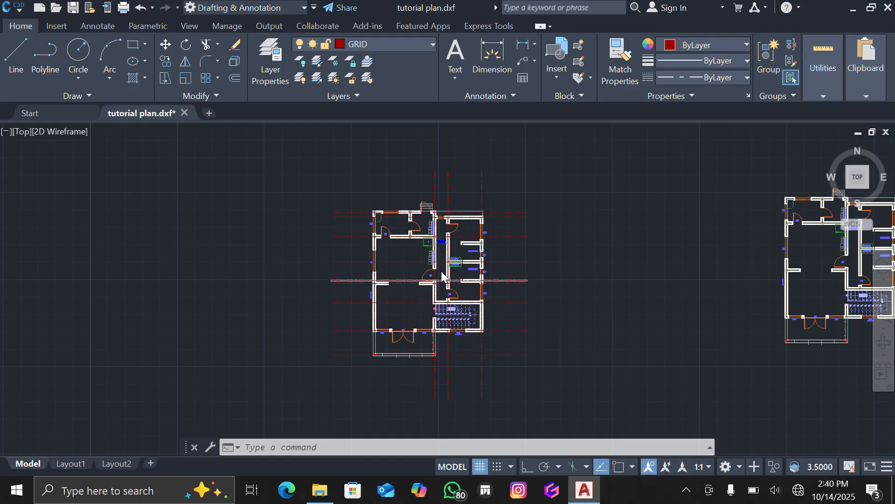
scroll(442, 276, up, 2)
scroll(438, 276, down, 2)
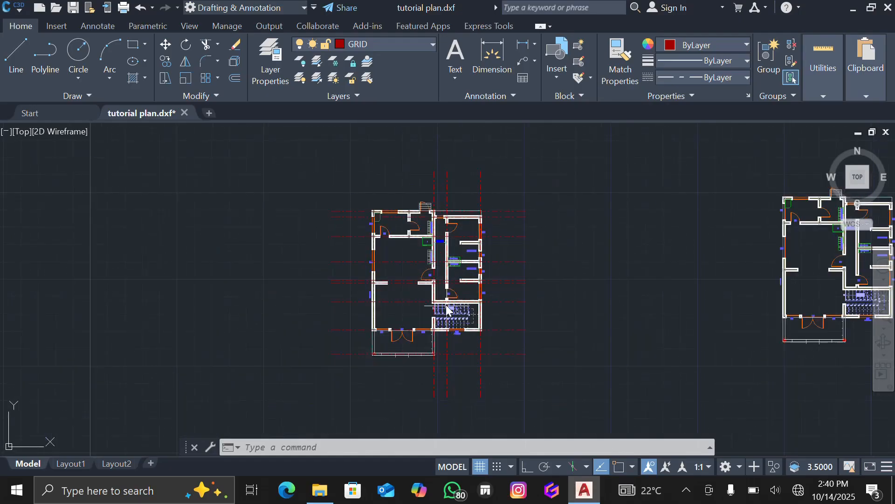
scroll(384, 209, up, 6)
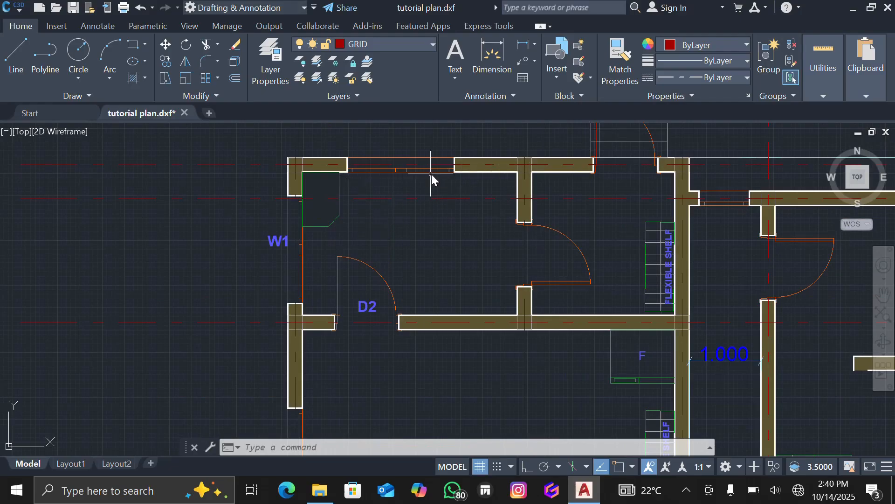
scroll(303, 160, up, 4)
scroll(306, 158, down, 4)
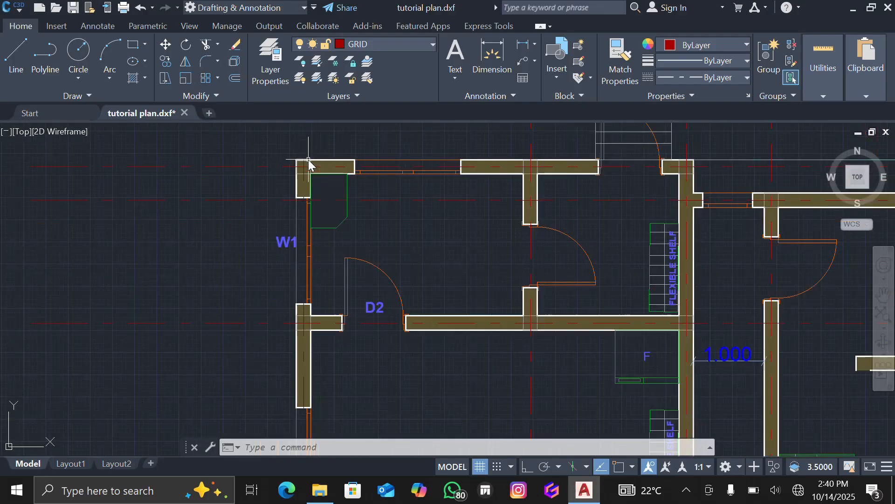
scroll(308, 159, down, 5)
scroll(366, 209, up, 4)
scroll(371, 217, down, 4)
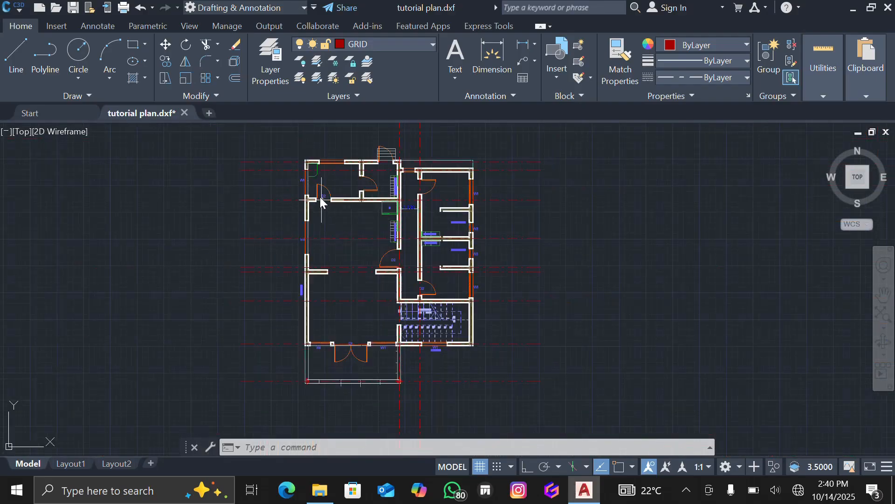
scroll(306, 161, up, 5)
scroll(303, 160, down, 3)
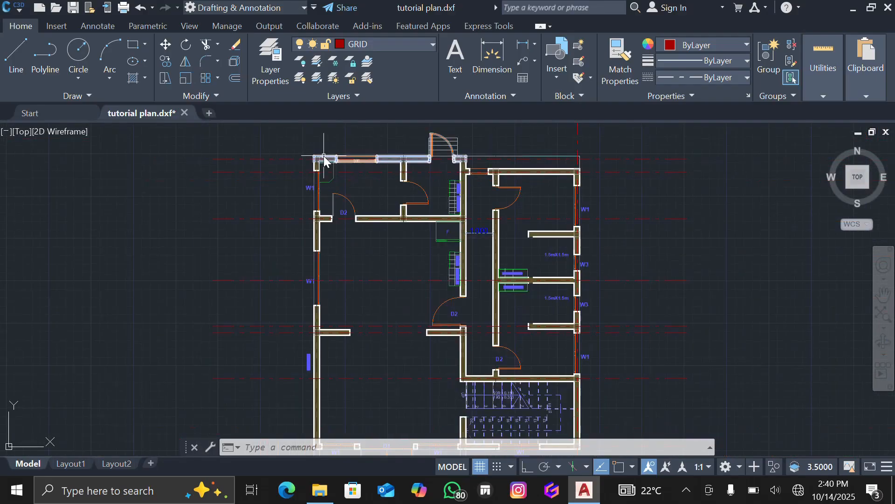
scroll(326, 161, up, 4)
scroll(344, 163, down, 2)
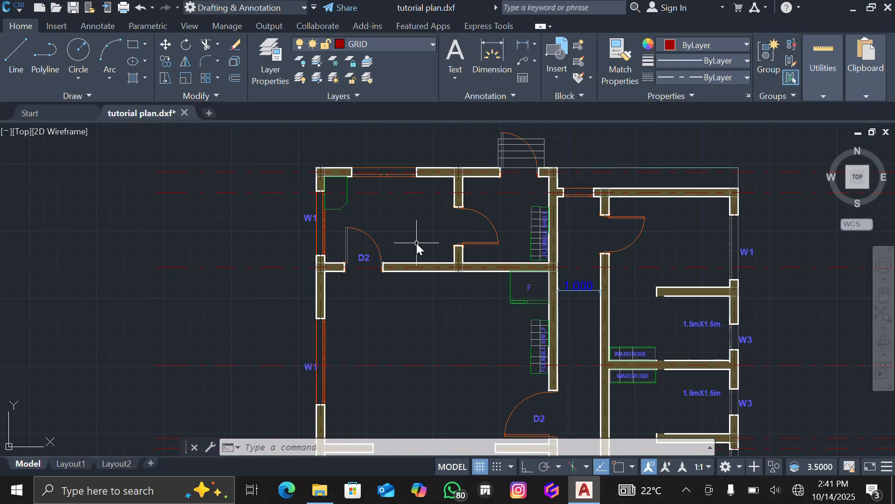
scroll(451, 269, down, 5)
scroll(455, 269, up, 5)
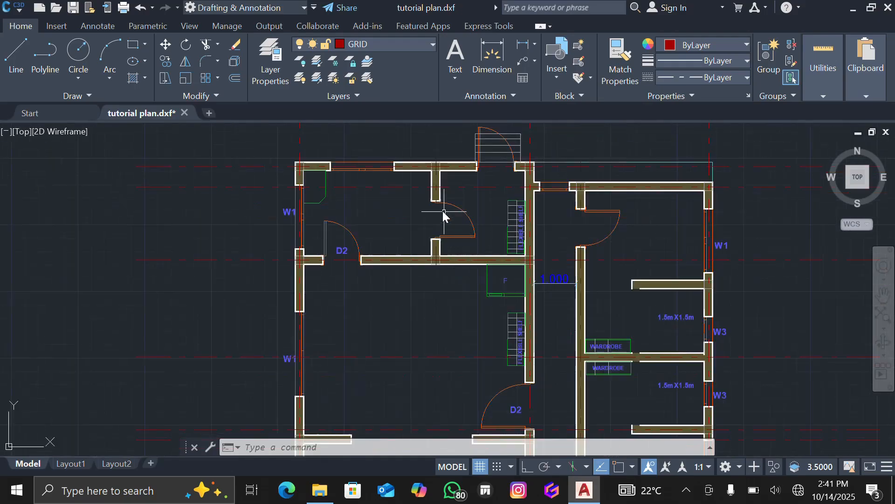
scroll(322, 165, up, 4)
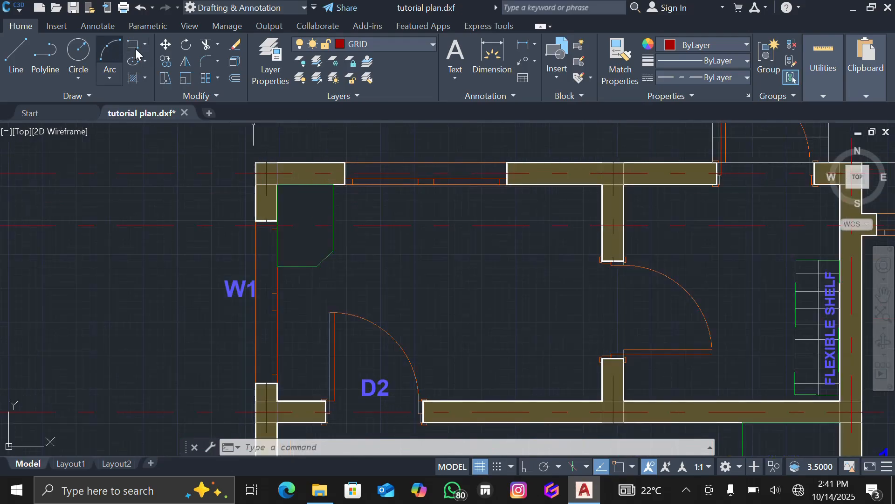
- Make COLUMN the current layer and close the layer manager
click(276, 59)
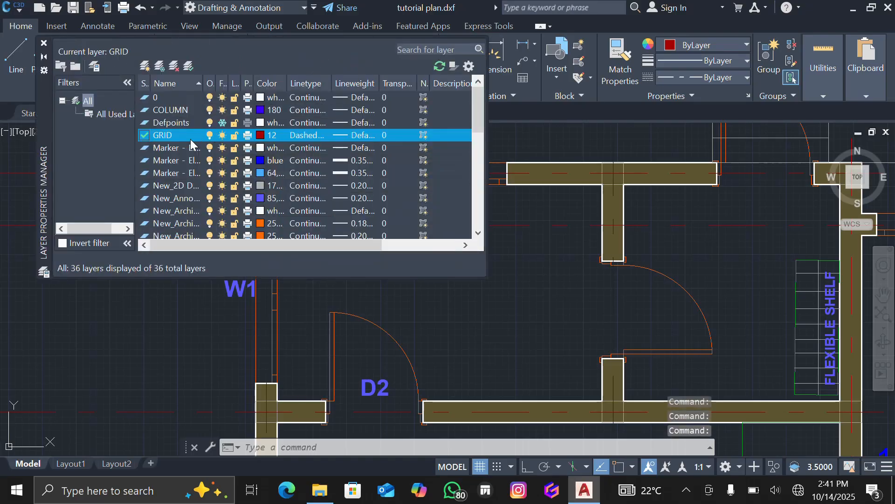
double_click(162, 110)
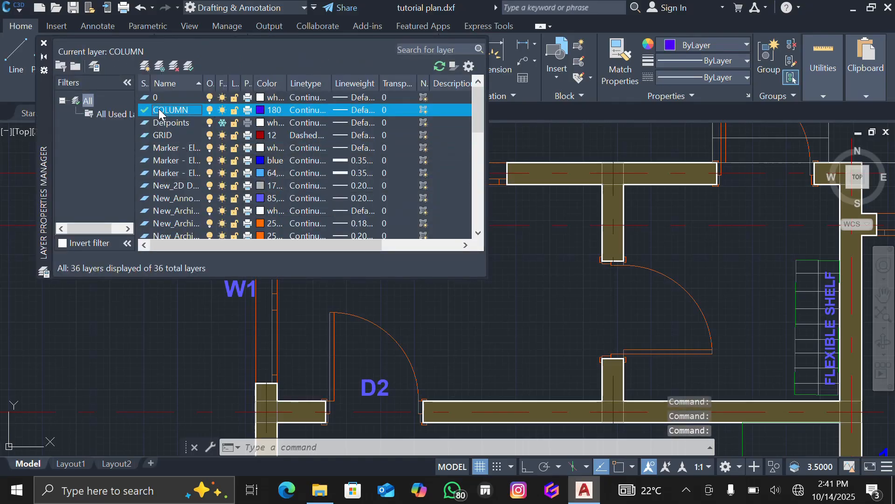
click(45, 45)
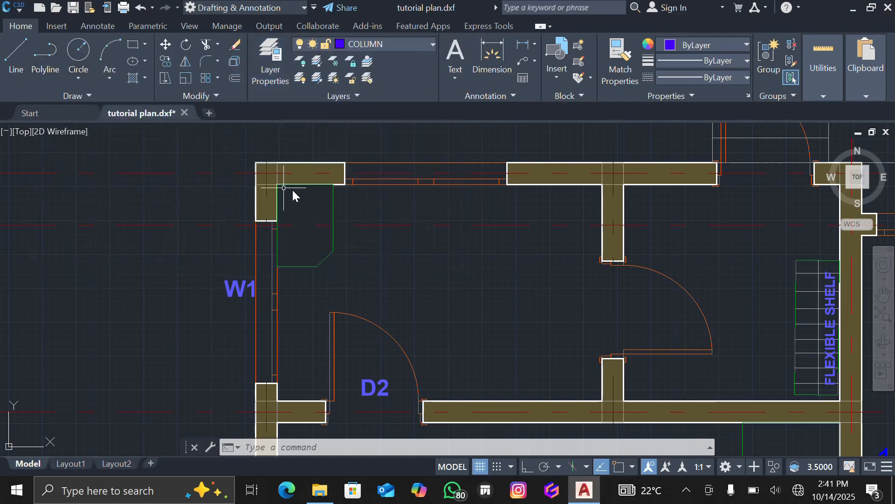
- Examine the wall and grid intersections around the northwest corner for column placement
scroll(315, 243, down, 2)
scroll(315, 243, down, 2)
scroll(259, 181, up, 2)
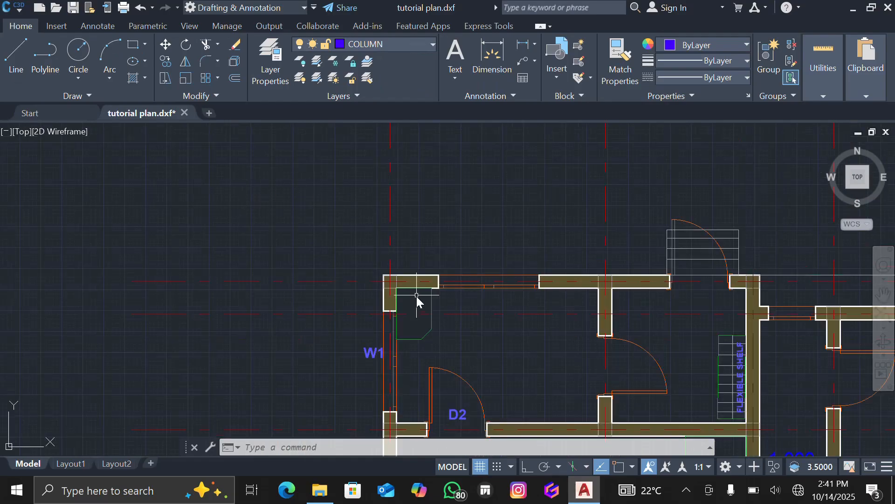
scroll(415, 282, up, 3)
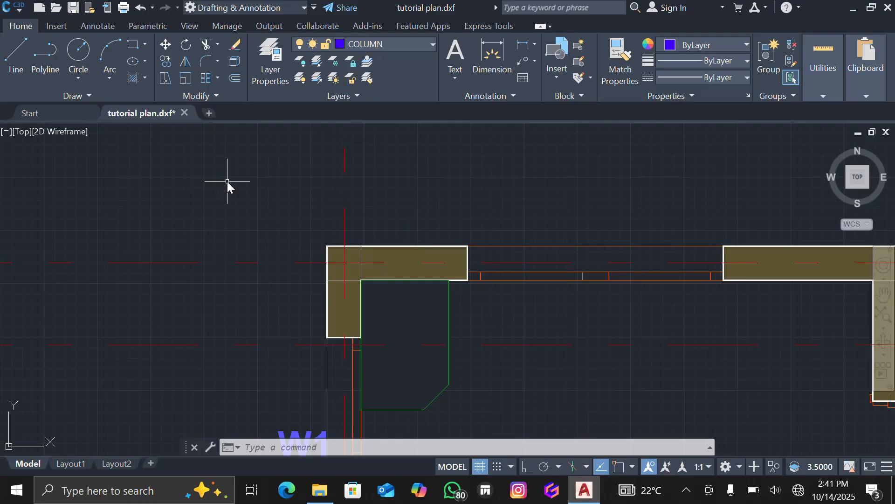
scroll(228, 181, down, 3)
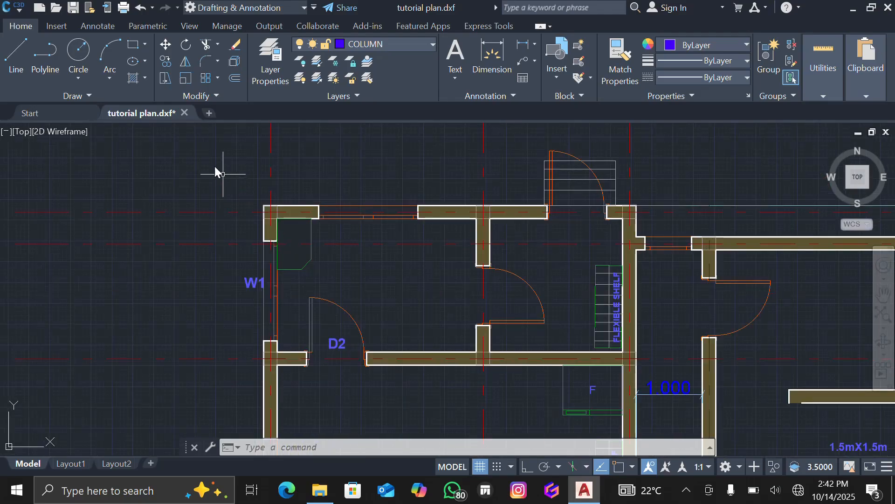
scroll(178, 163, down, 3)
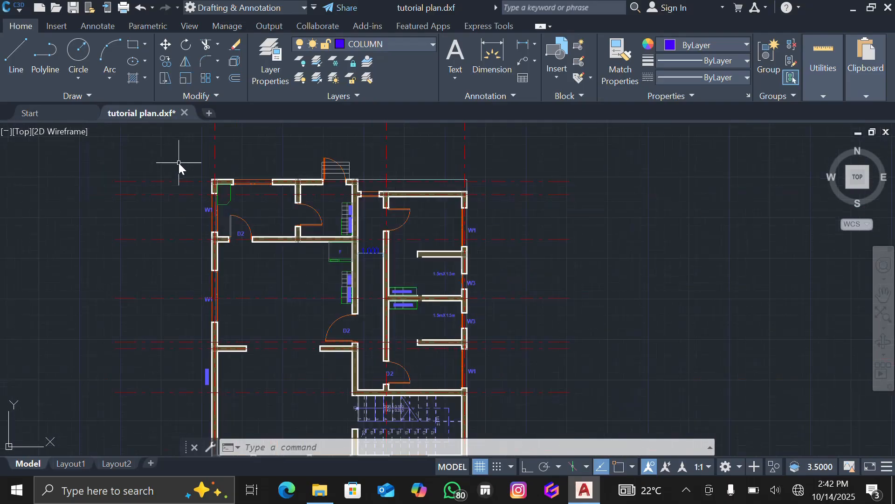
scroll(186, 163, up, 2)
scroll(237, 179, up, 2)
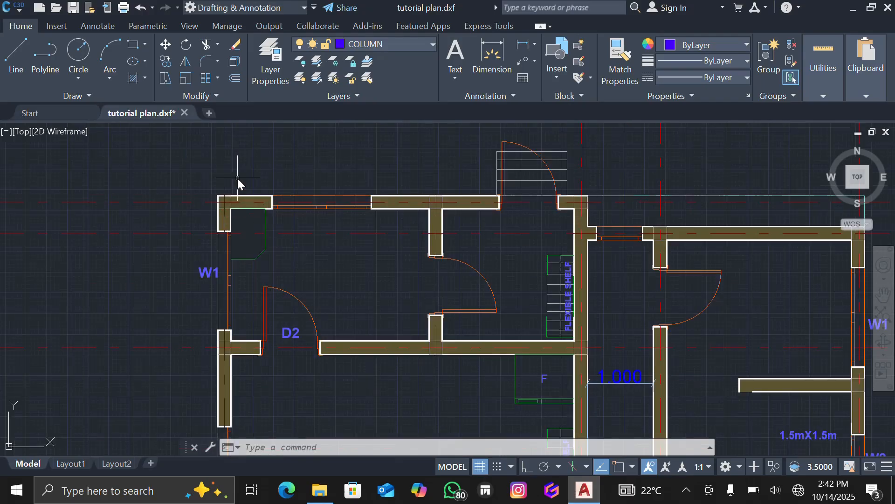
scroll(202, 184, down, 2)
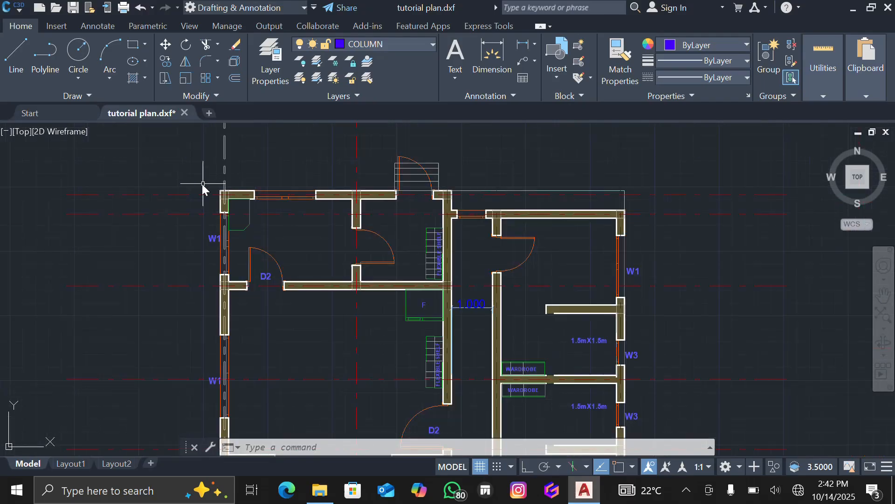
- Turn on Ortho mode while trying to start a line in the empty area northwest of the plan
scroll(163, 158, up, 3)
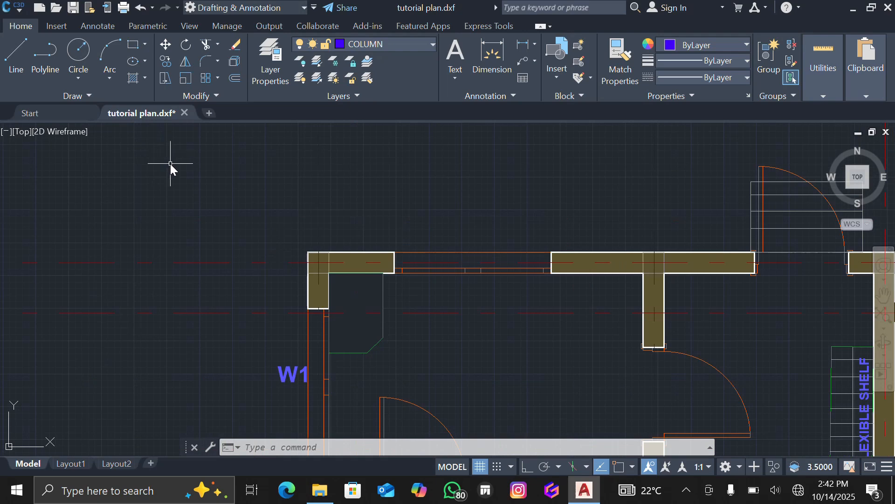
click(15, 55)
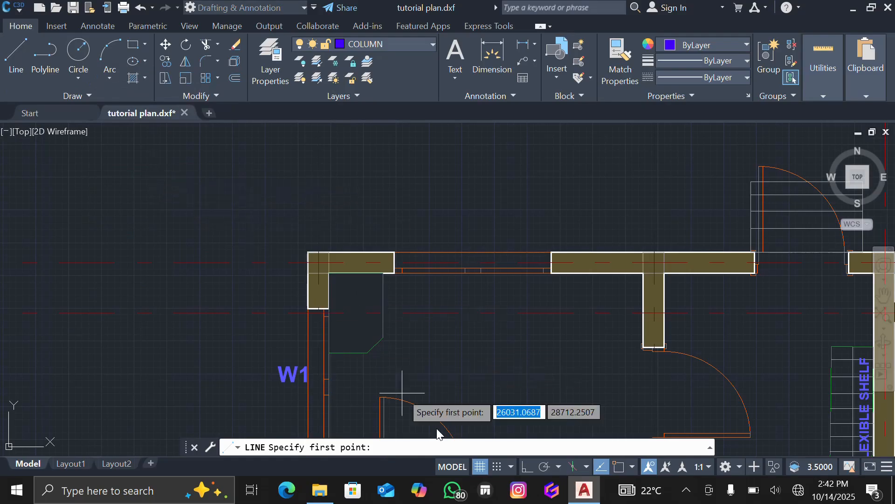
click(527, 466)
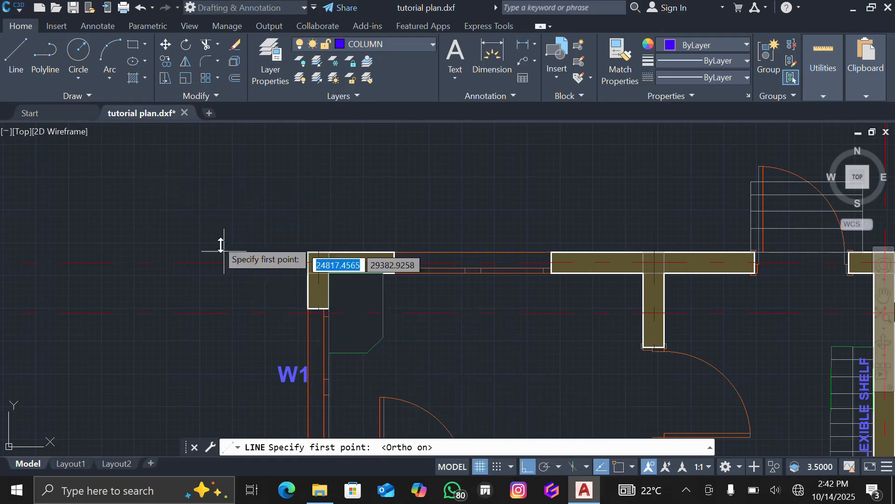
click(144, 174)
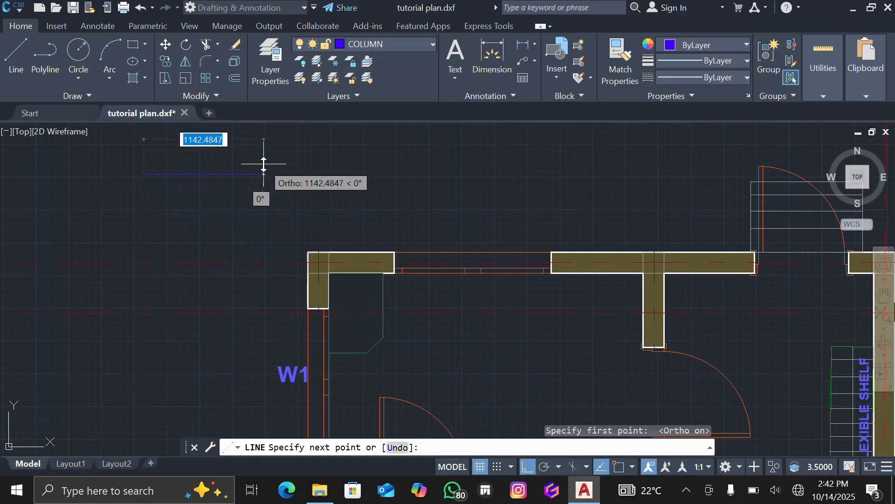
key(Escape)
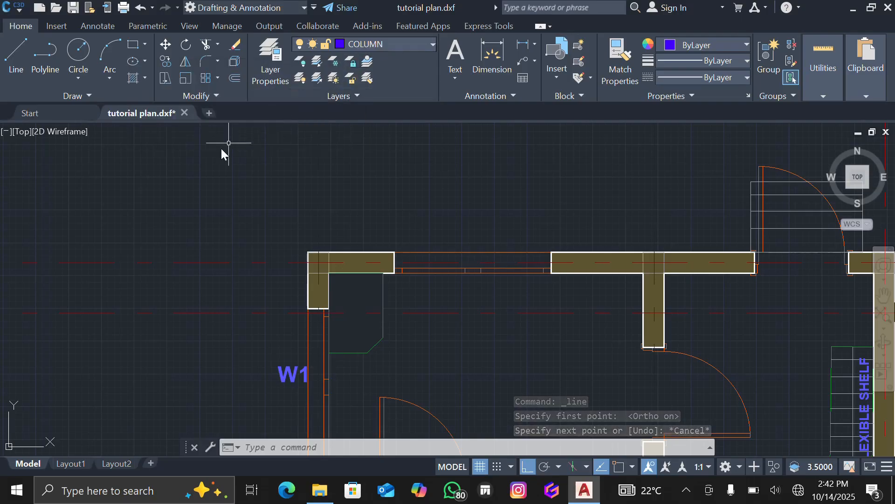
- Draw the top and right sides of a column square northwest of the plan, each 200 long
click(20, 60)
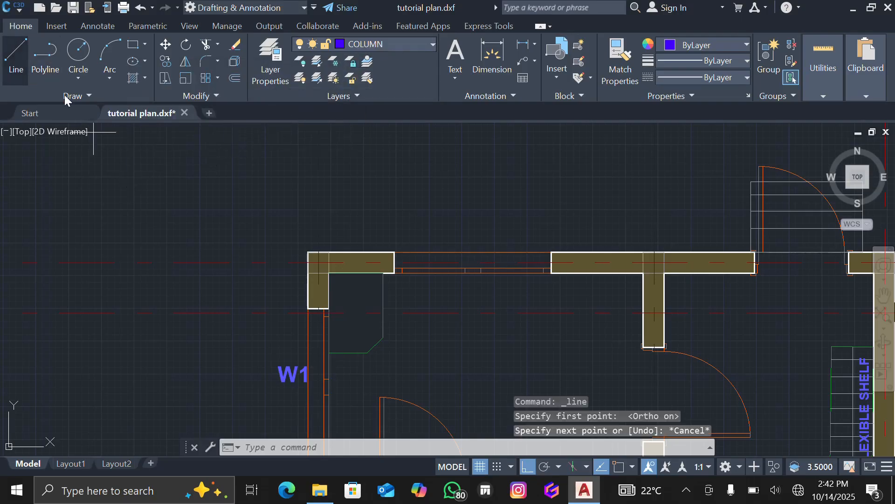
click(159, 179)
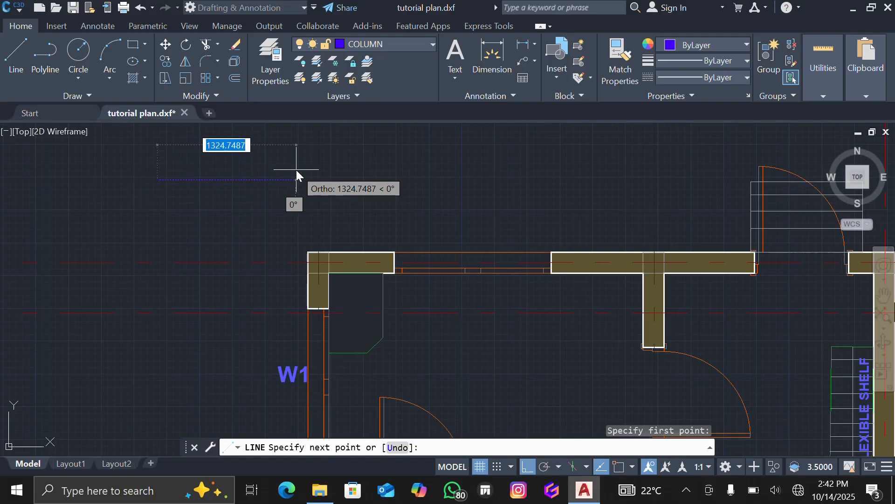
text(200)
key(Return)
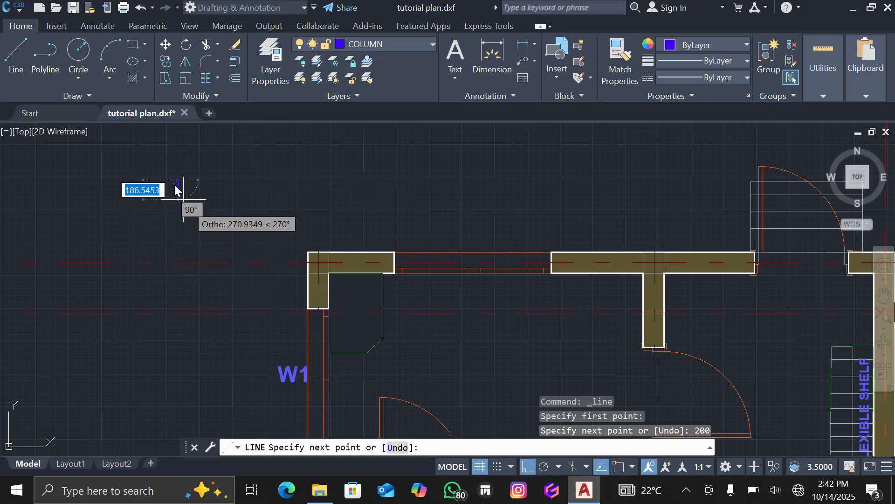
scroll(169, 175, up, 3)
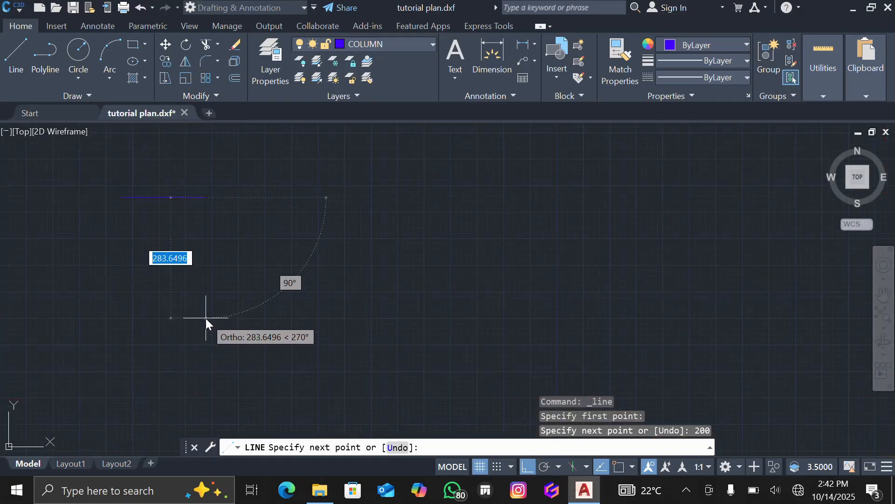
text(200)
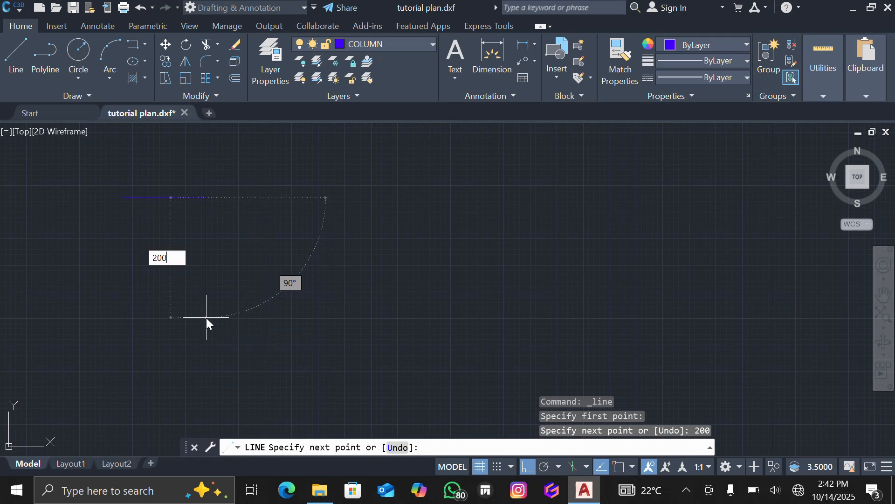
key(Return)
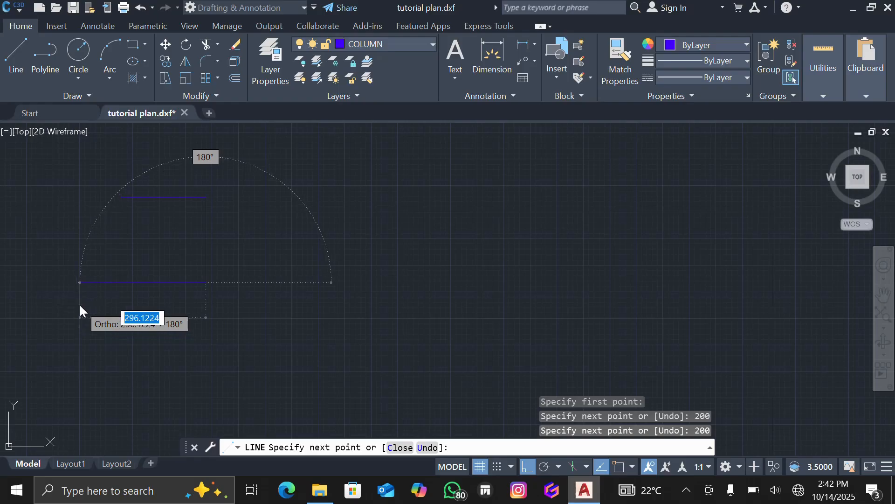
- Add the 200 bottom side, turn on object snap and close the column square at its starting endpoint
text(200)
key(Return)
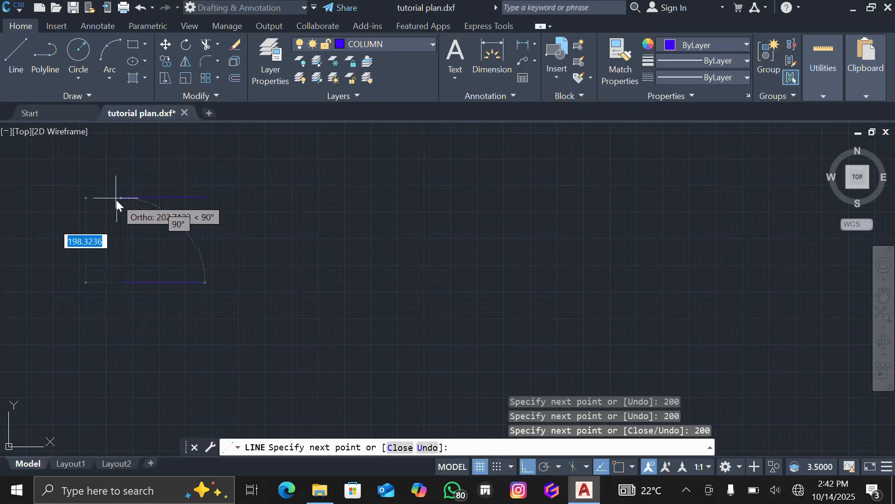
click(618, 468)
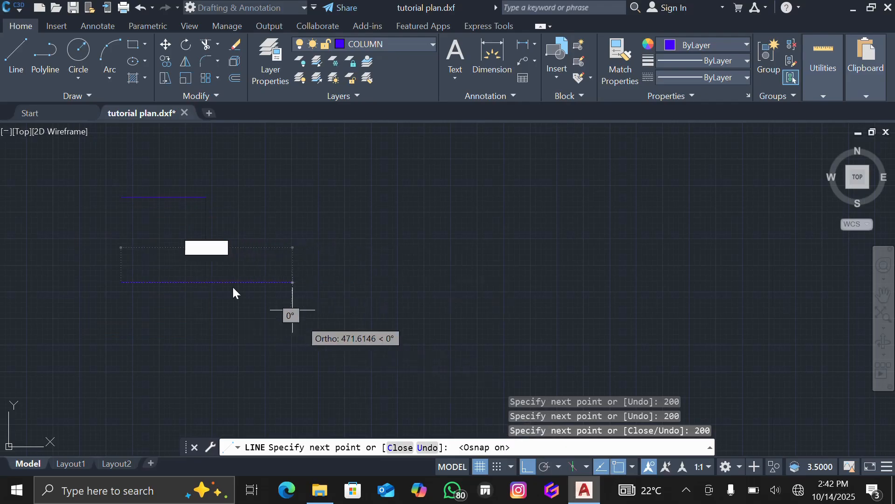
click(121, 197)
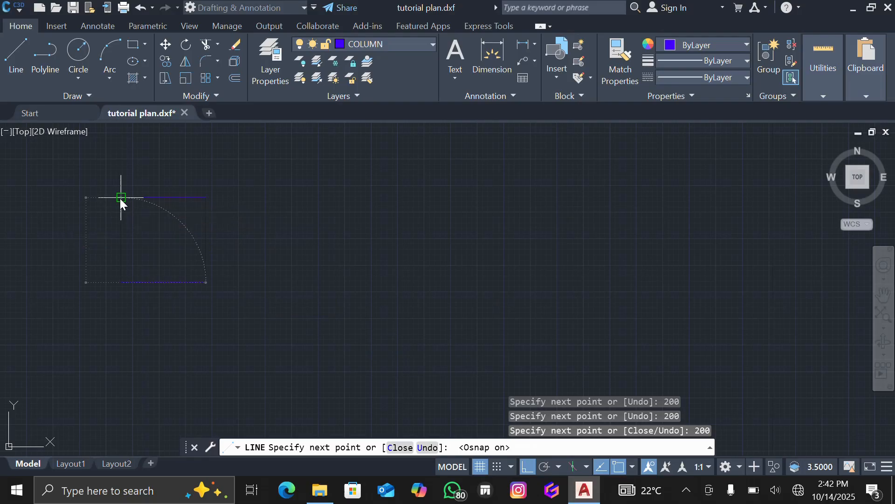
key(Escape)
- Select the bottom and left sides of the column square to check whether they are separate lines
scroll(137, 199, down, 8)
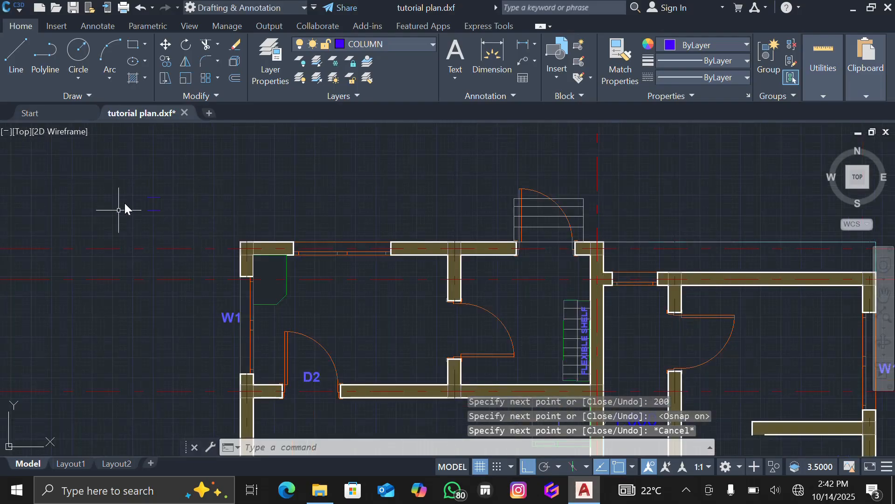
scroll(124, 213, up, 4)
scroll(164, 169, up, 2)
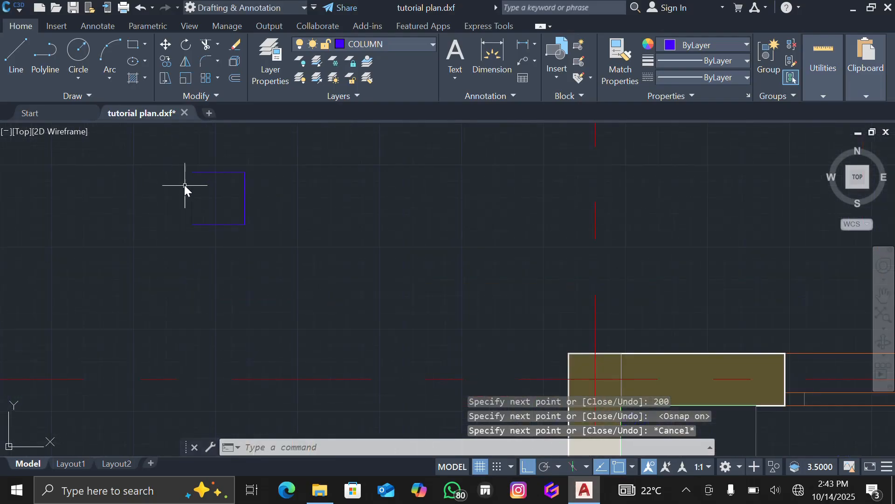
click(228, 225)
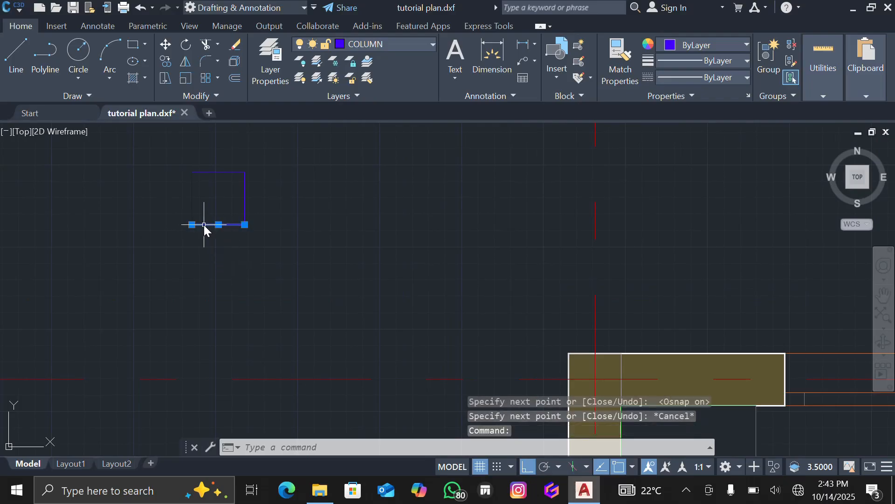
click(191, 194)
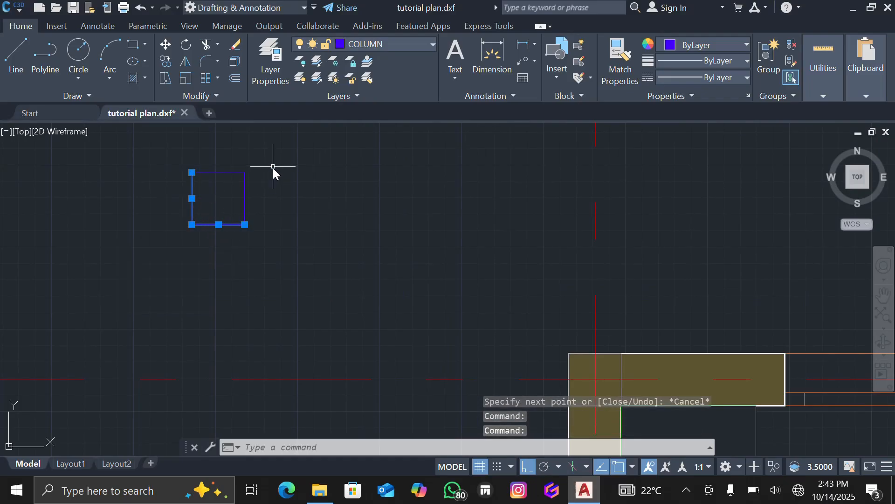
key(Escape)
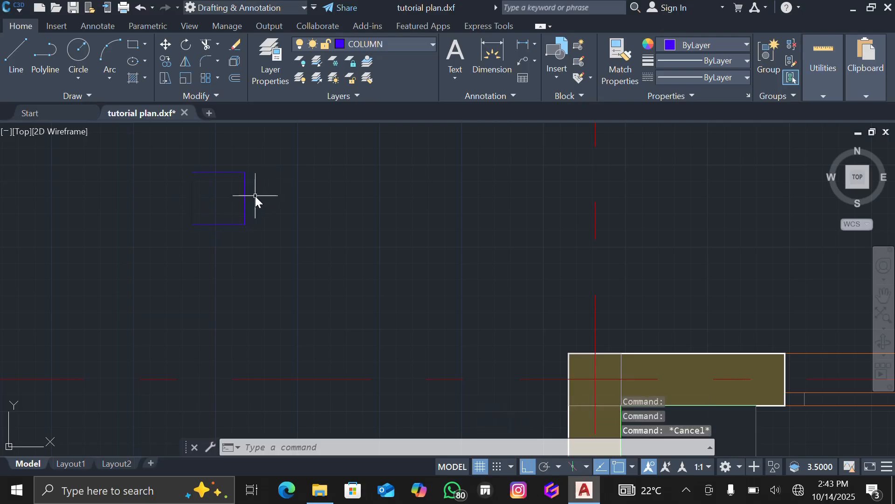
- Join the four lines of the column square into one polyline and check that it selects as a single object
click(166, 159)
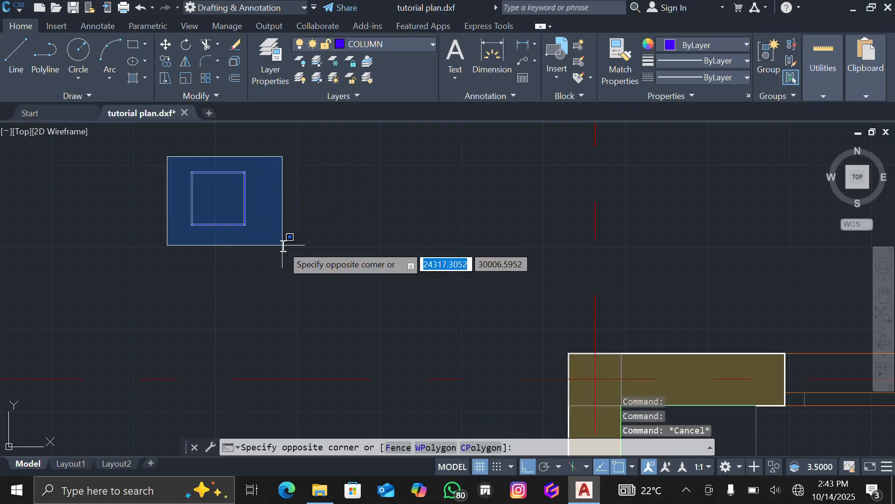
click(286, 246)
click(319, 453)
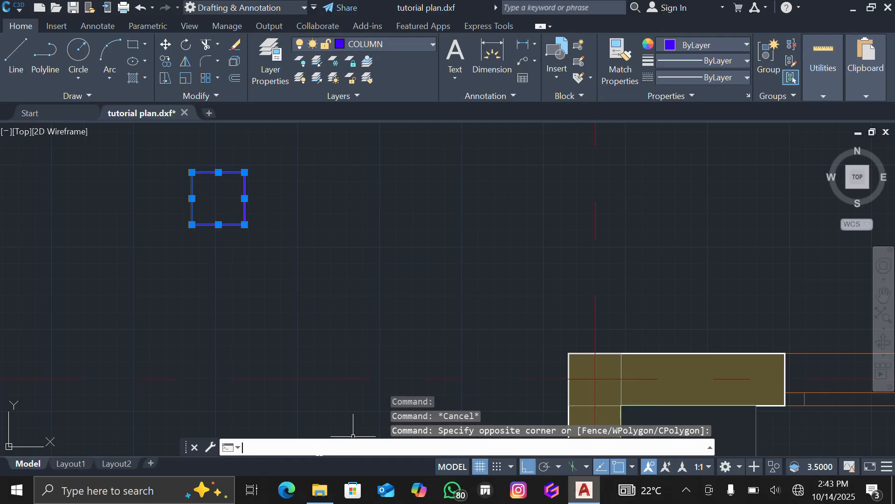
text(JOIN)
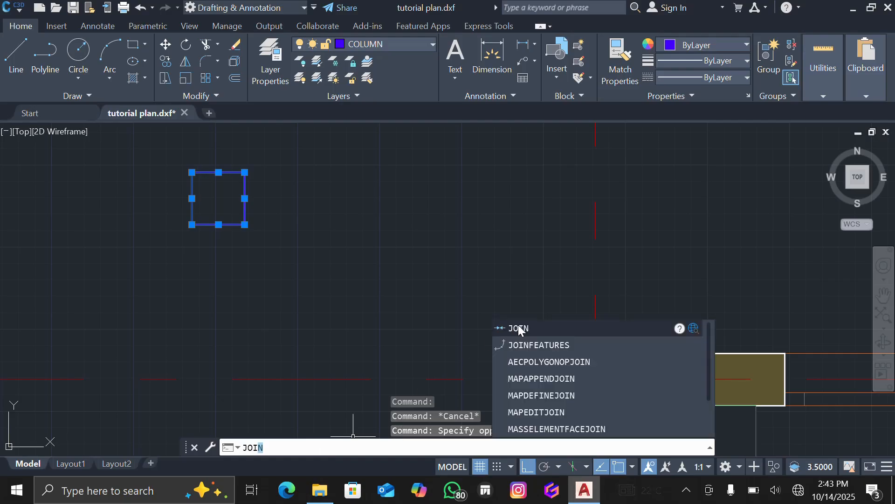
click(519, 328)
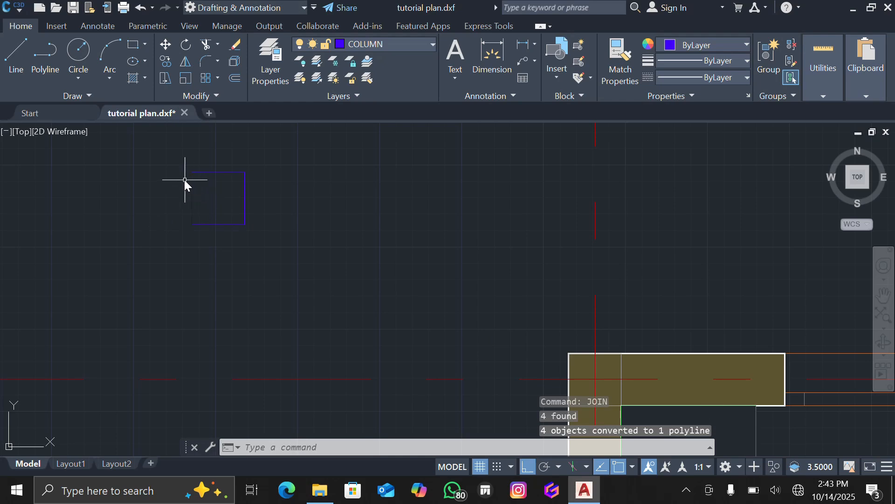
mouse_move(190, 184)
key(Escape)
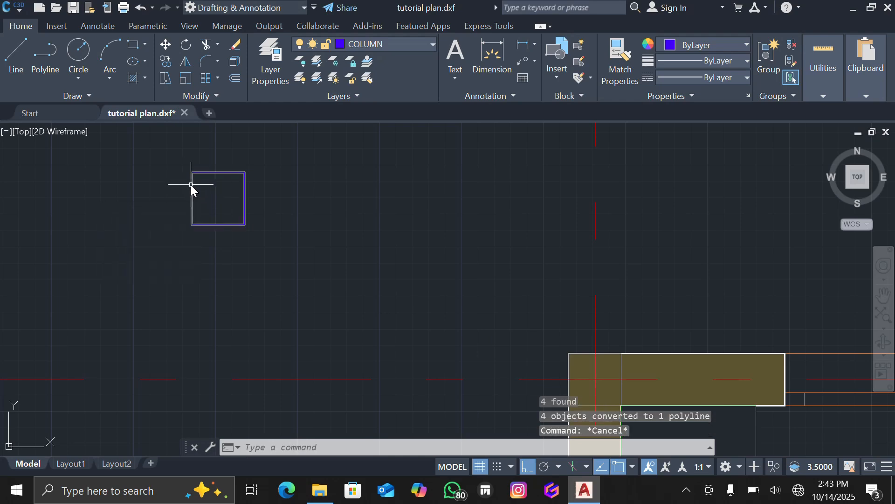
click(244, 215)
scroll(296, 227, down, 2)
scroll(317, 231, down, 2)
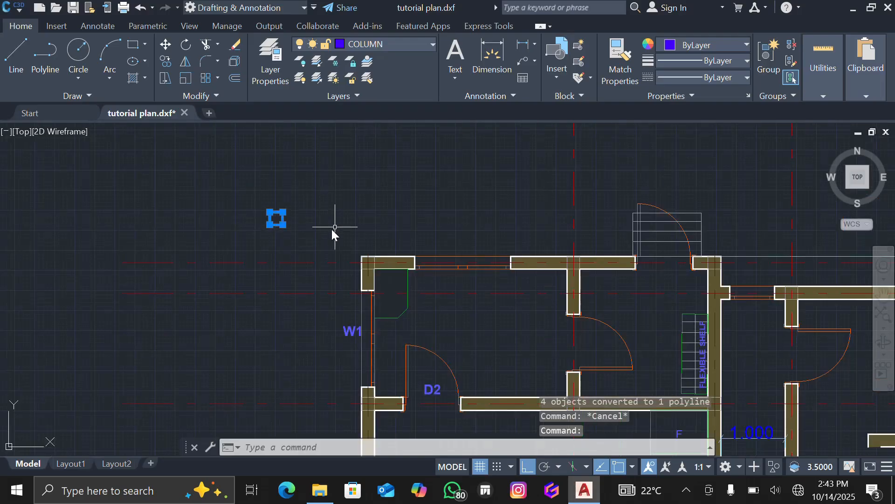
key(Escape)
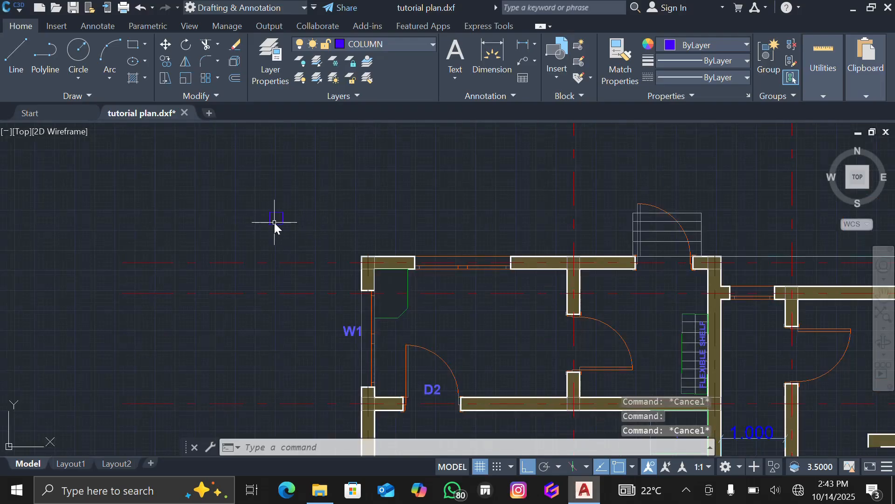
- Copy the column square by its upper-left corner onto the outer wall corner at the plan's northwest end
scroll(275, 217, up, 5)
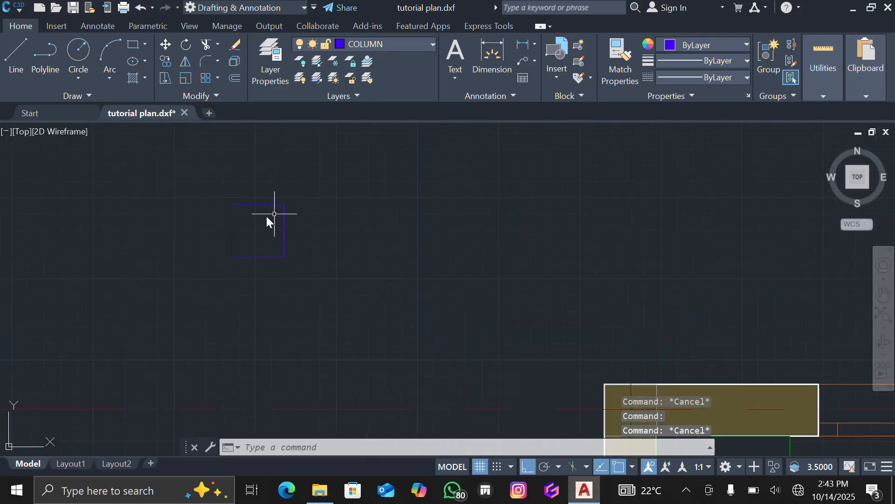
click(231, 223)
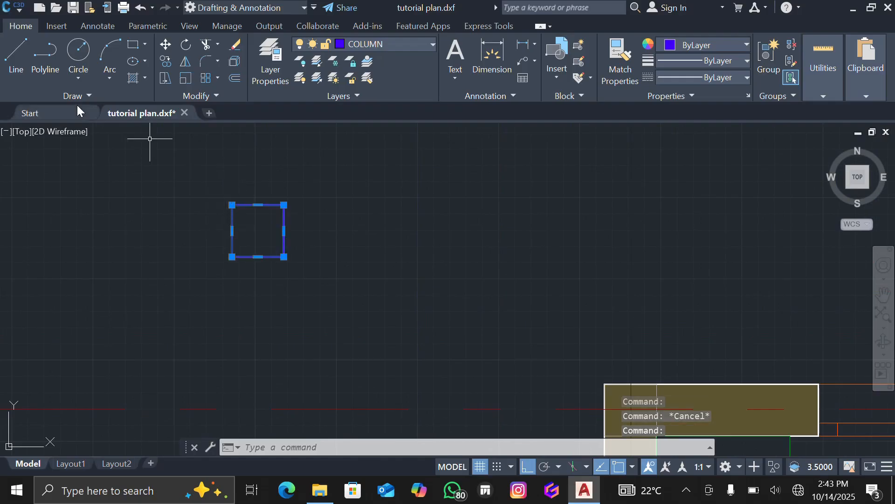
click(168, 59)
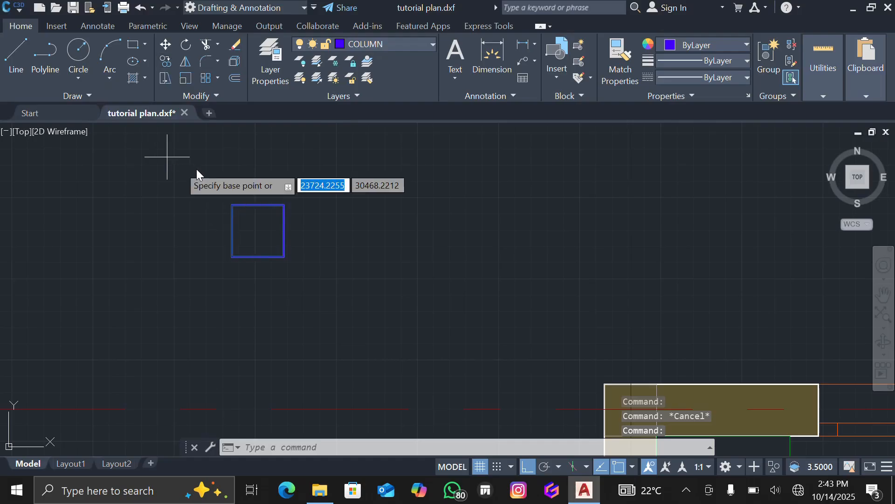
click(231, 206)
scroll(353, 227, down, 4)
scroll(458, 301, up, 5)
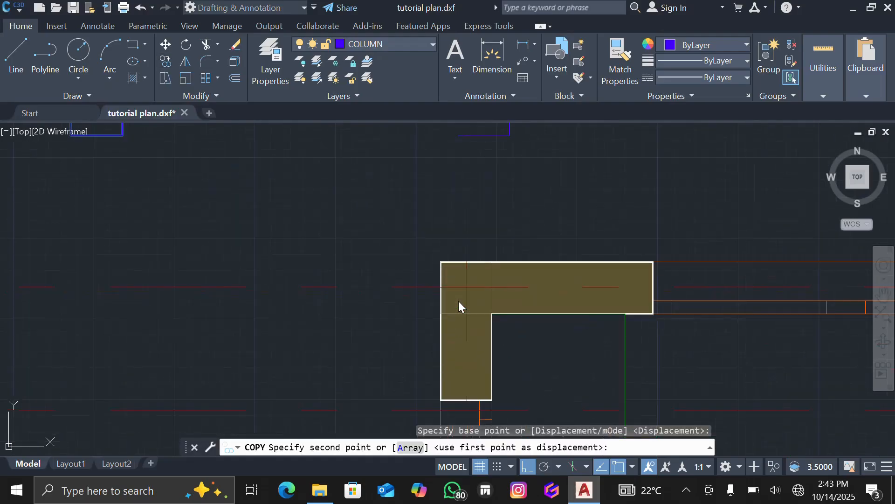
scroll(429, 254, up, 2)
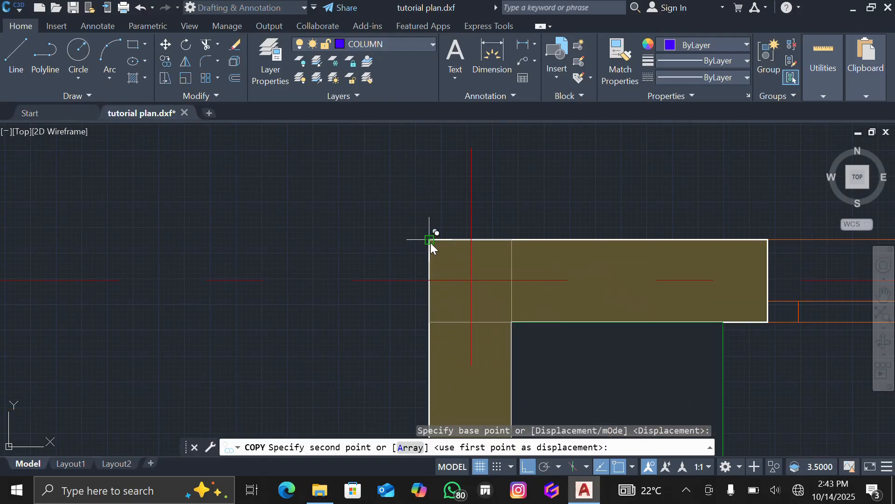
click(430, 242)
- Place another column copy where the first interior partition meets the north wall, aligned to the wall's outer face
scroll(308, 239, down, 3)
scroll(307, 238, down, 3)
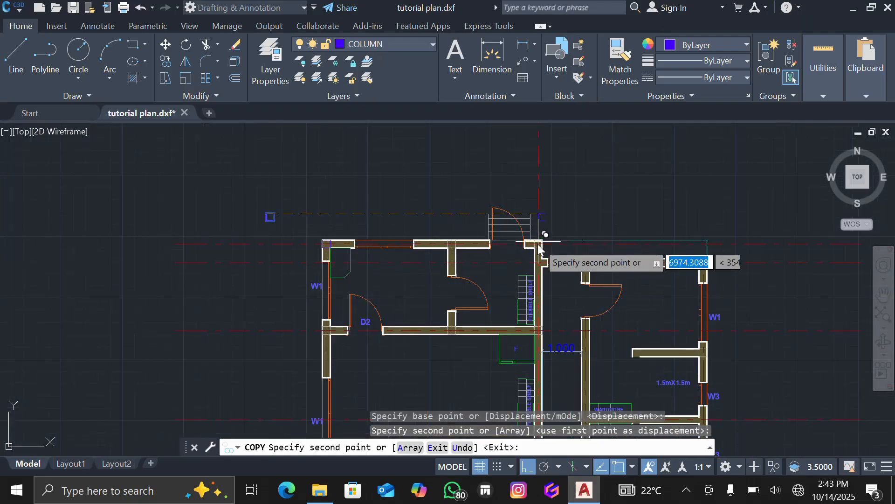
scroll(531, 259, up, 6)
scroll(529, 259, down, 4)
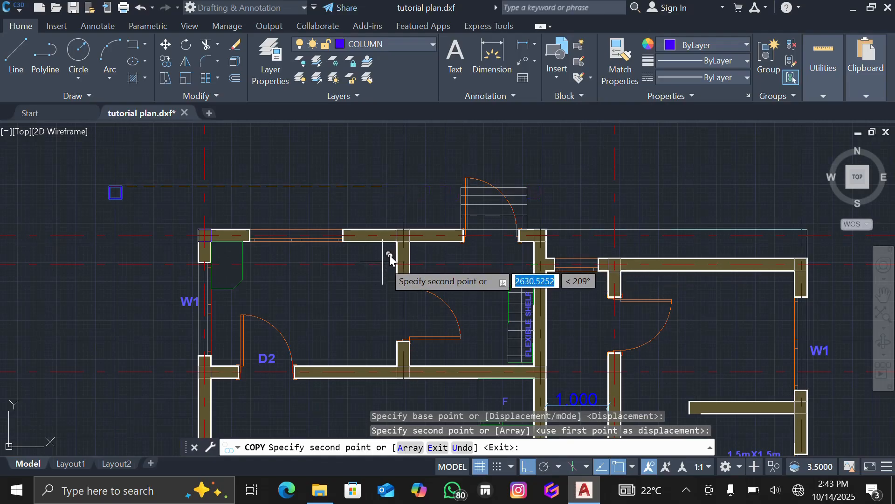
scroll(392, 255, up, 6)
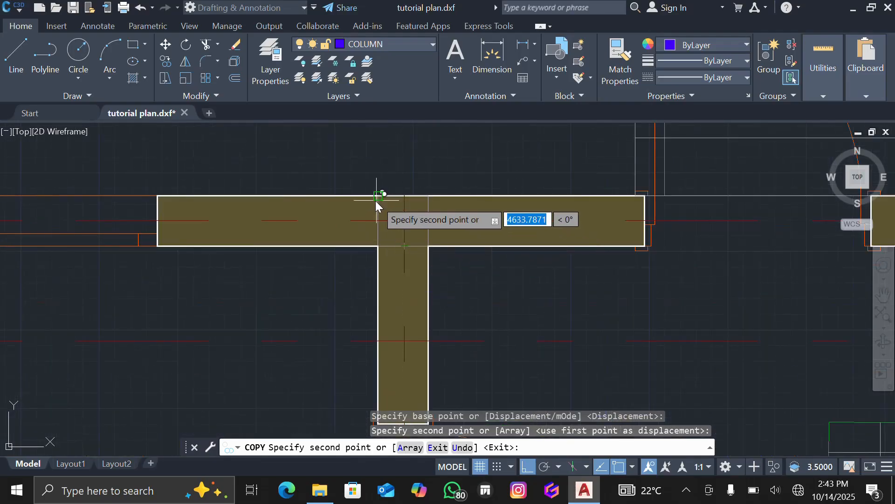
click(375, 198)
scroll(420, 240, down, 5)
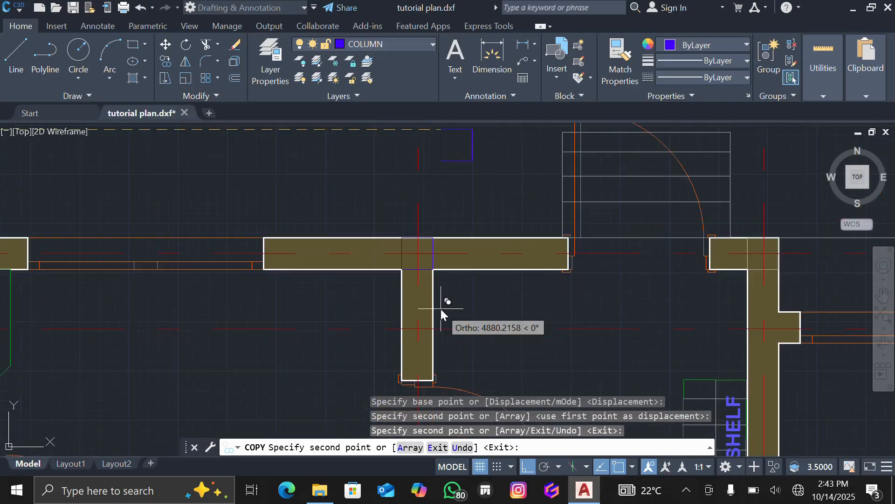
- Place column copies on the wall corner east of the entrance steps and where the corridor's east partition meets the north wall
scroll(514, 279, up, 8)
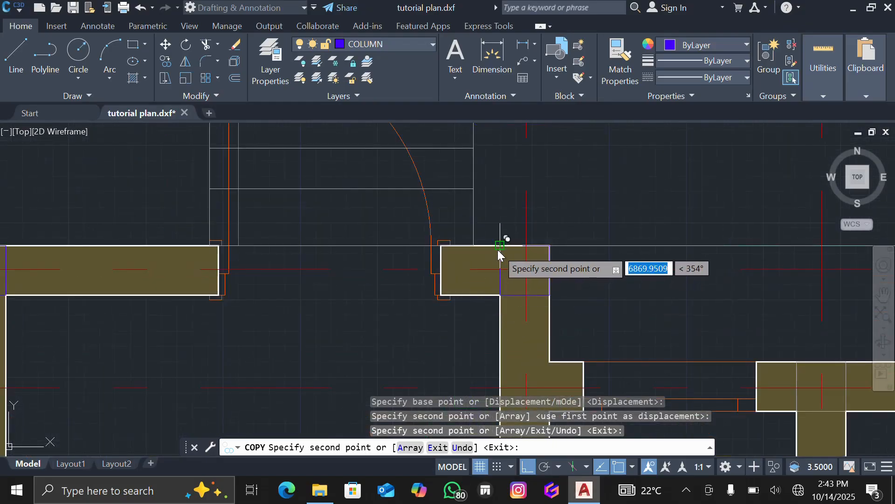
click(500, 247)
scroll(501, 252, down, 5)
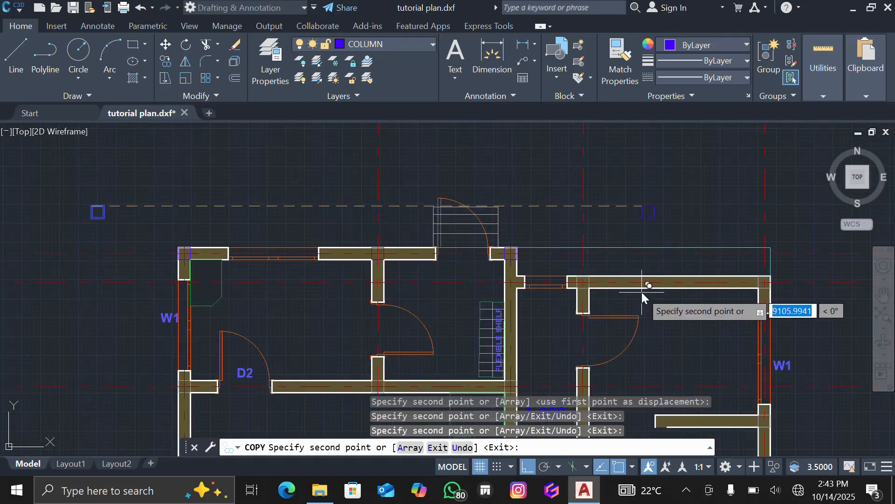
scroll(586, 294, up, 5)
scroll(583, 291, up, 2)
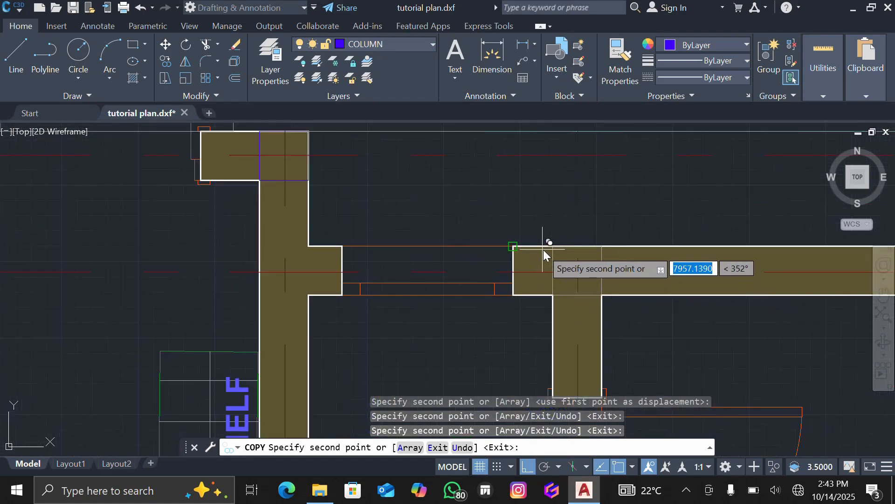
click(552, 251)
scroll(555, 253, down, 5)
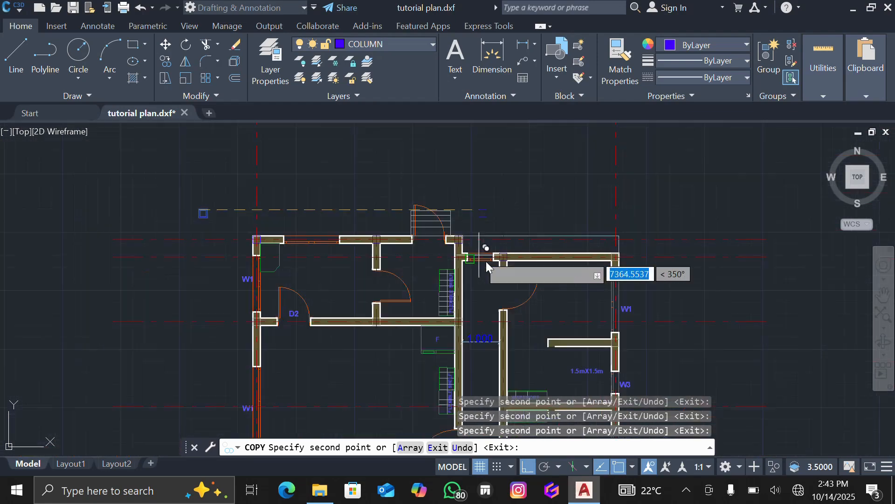
- Place column copies on the plan's northeast outer wall corner and where the short partition meets the east wall below window W1
scroll(619, 256, up, 5)
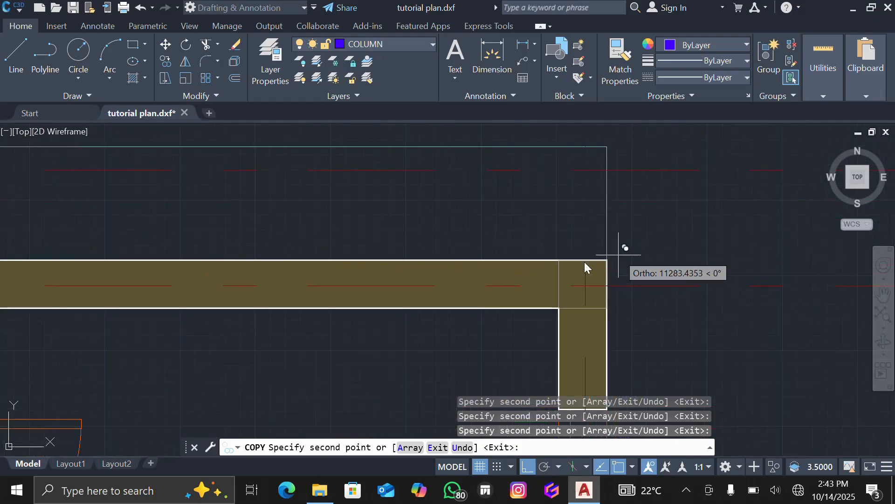
click(556, 263)
scroll(600, 255, down, 5)
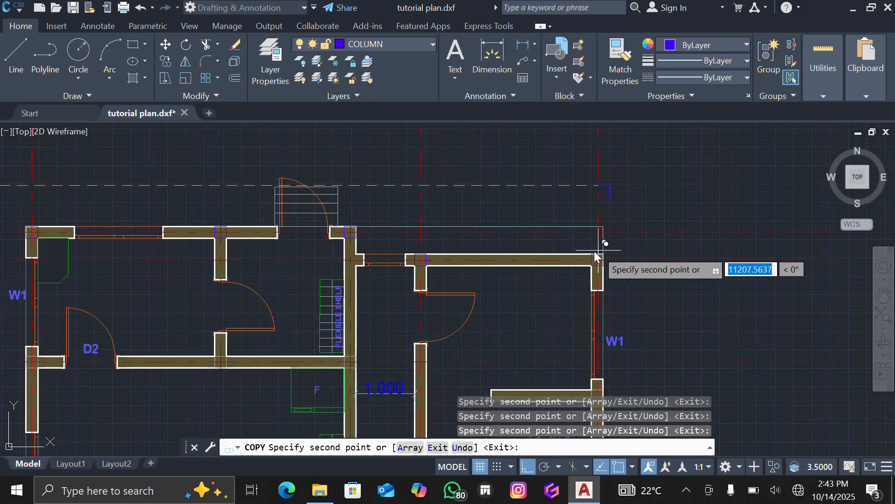
scroll(590, 334, up, 6)
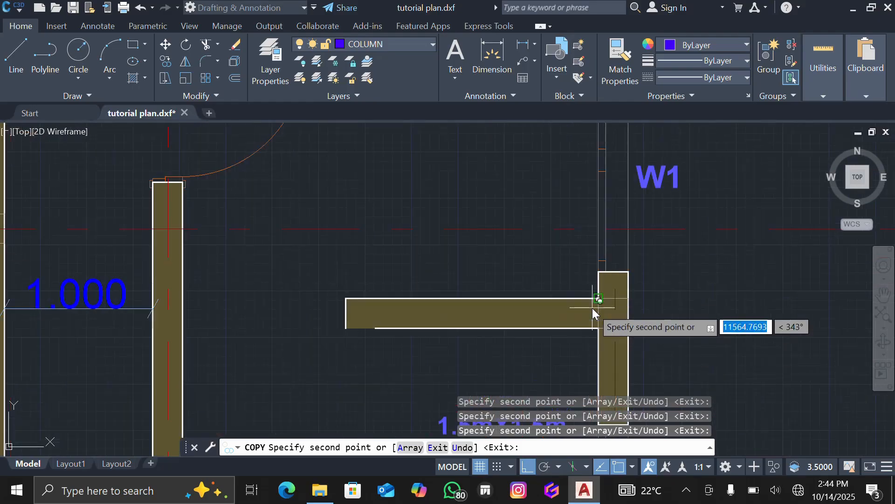
click(603, 294)
scroll(606, 296, down, 5)
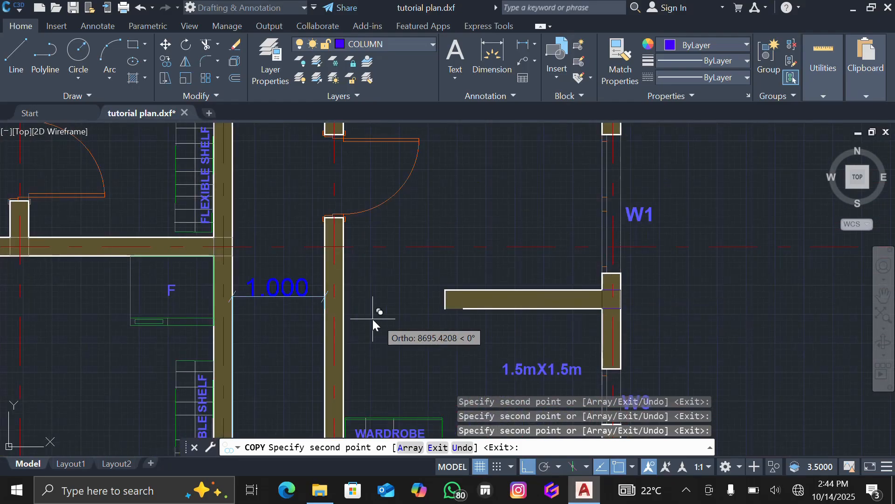
- Place column copies along the northern rooms' south wall, at its junctions with the corridor wall, west wall and middle partition
scroll(311, 287, down, 4)
scroll(279, 282, up, 8)
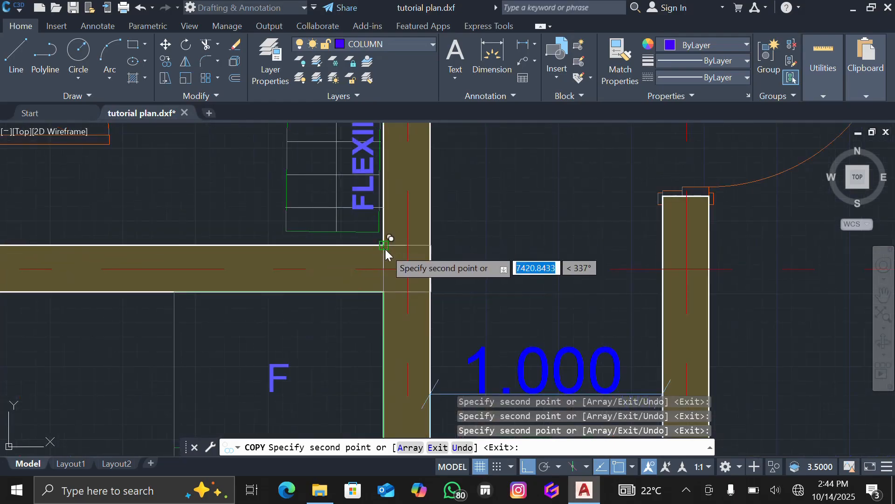
scroll(380, 247, down, 8)
scroll(222, 264, up, 5)
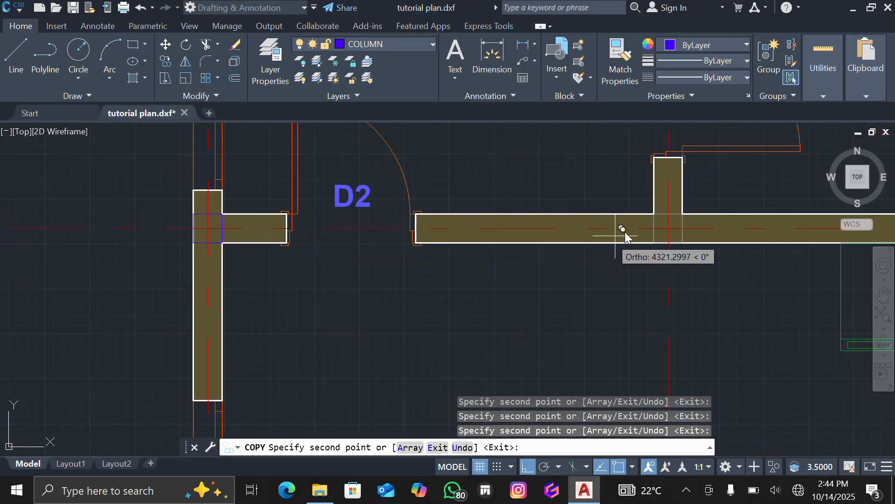
scroll(635, 229, down, 5)
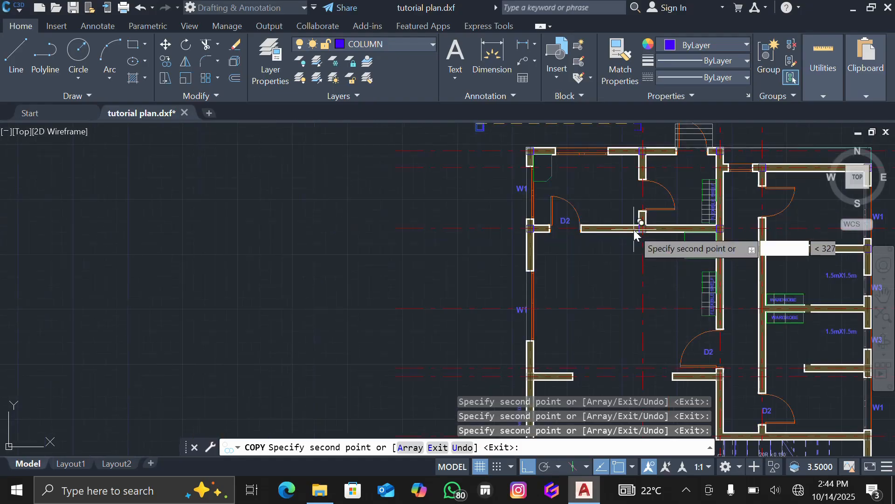
- Place a column copy where the large room's southern partition stub meets the west wall beside the veranda
scroll(617, 283, up, 3)
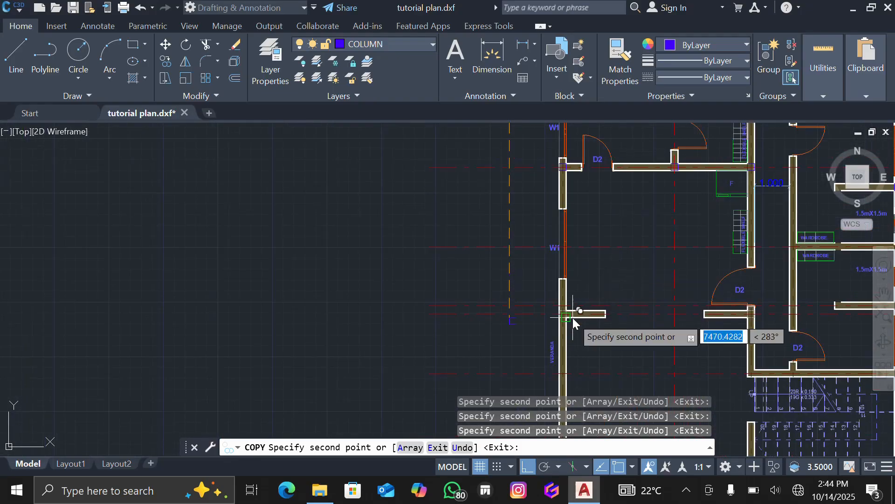
scroll(573, 317, up, 3)
scroll(513, 293, down, 4)
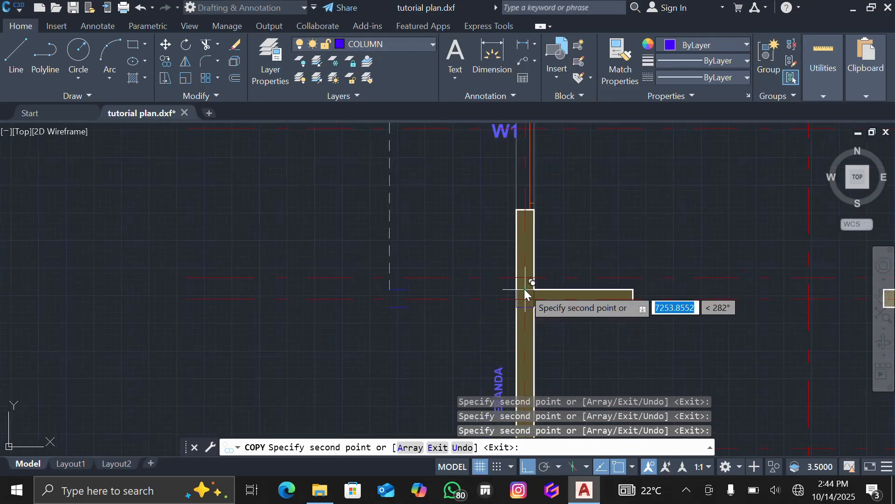
scroll(523, 301, down, 3)
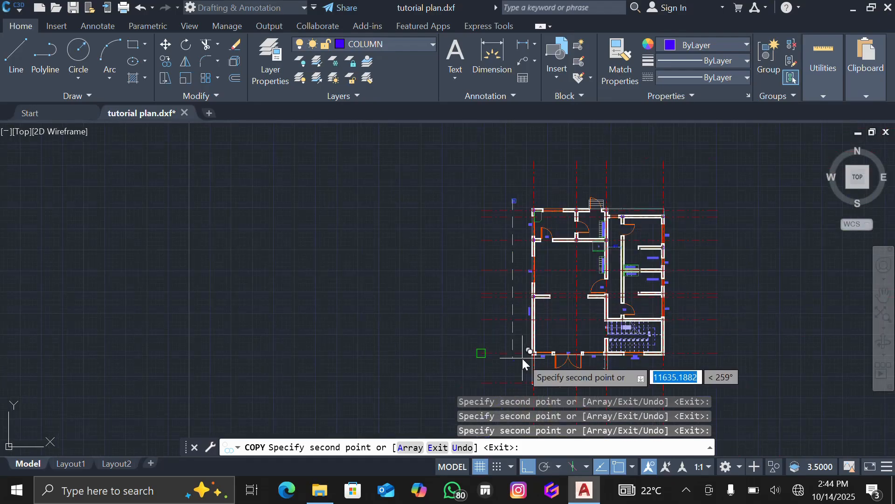
- Place column copies at the plan's south-west wall corner and where the front wall meets the stair room's west wall
scroll(526, 359, up, 6)
scroll(581, 342, up, 2)
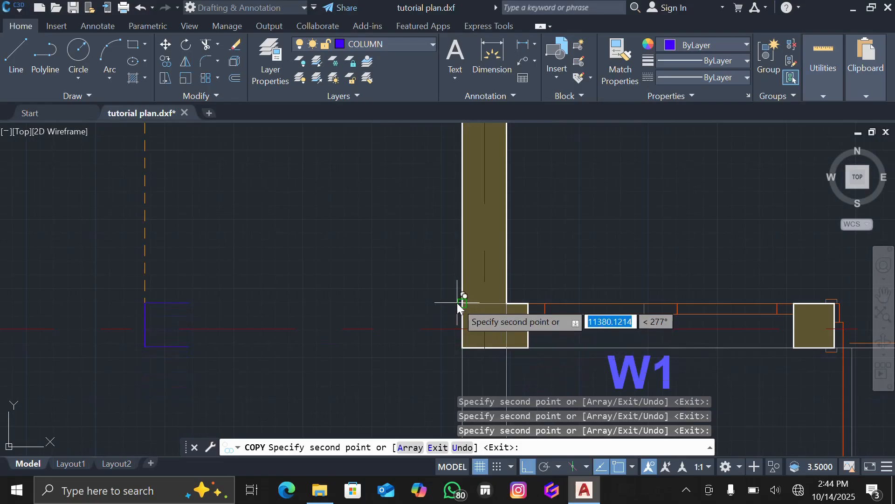
scroll(455, 302, down, 6)
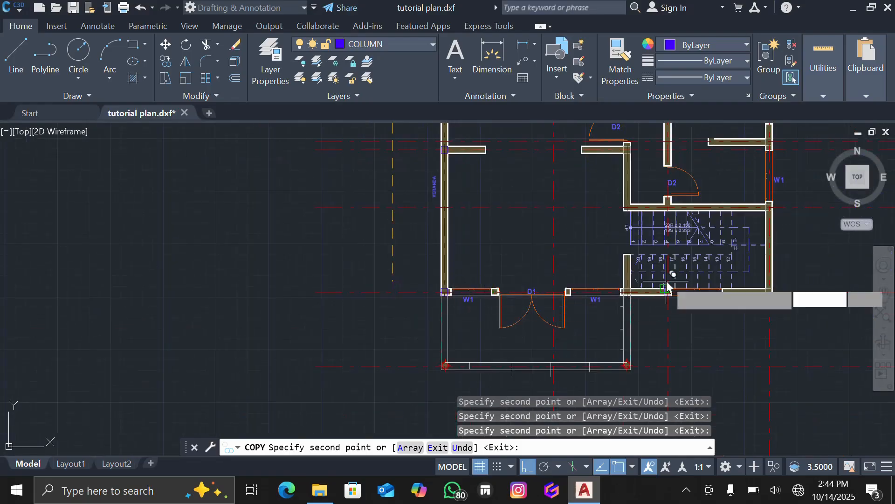
scroll(648, 292, up, 4)
scroll(564, 302, up, 2)
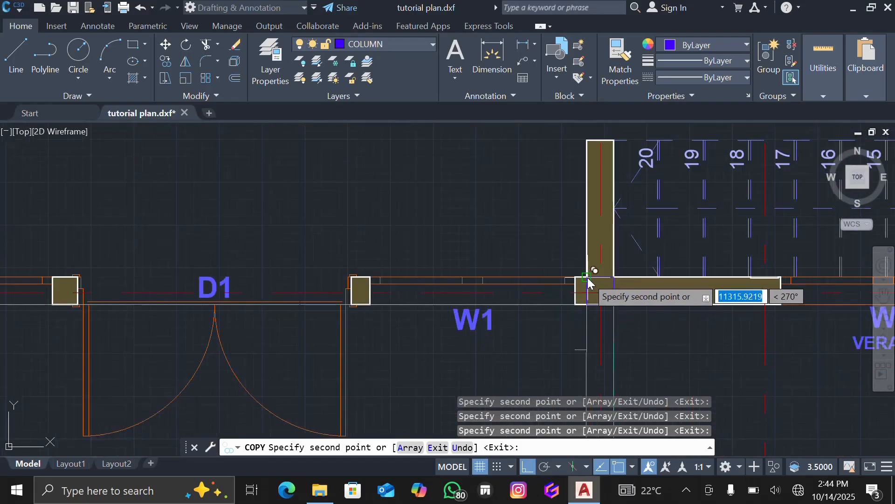
scroll(589, 282, down, 5)
- Place column copies at the stair room's south-east corner and where its north wall meets the east exterior wall
scroll(592, 285, up, 2)
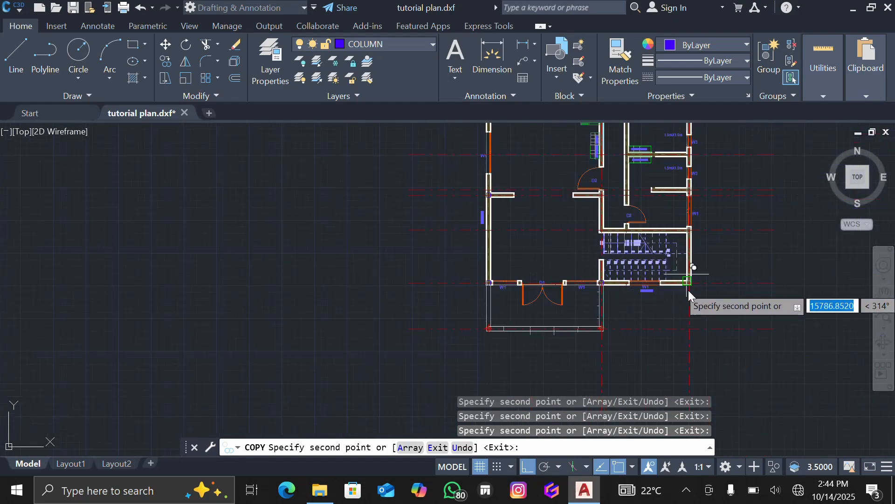
scroll(688, 291, up, 2)
scroll(689, 293, up, 2)
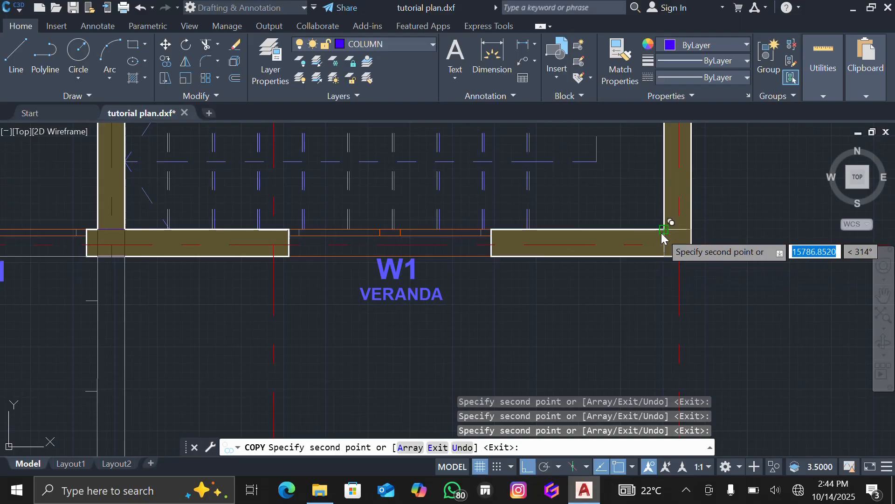
scroll(606, 285, down, 7)
scroll(607, 179, up, 2)
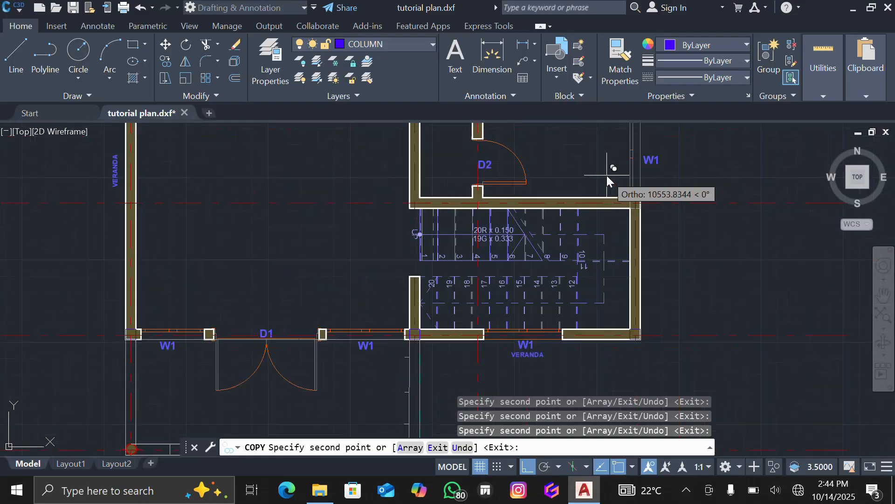
scroll(607, 180, up, 5)
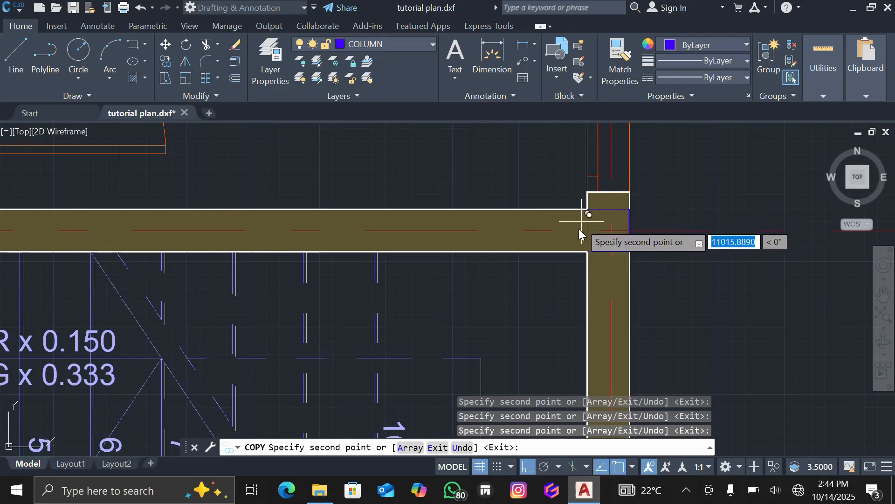
scroll(586, 236, down, 5)
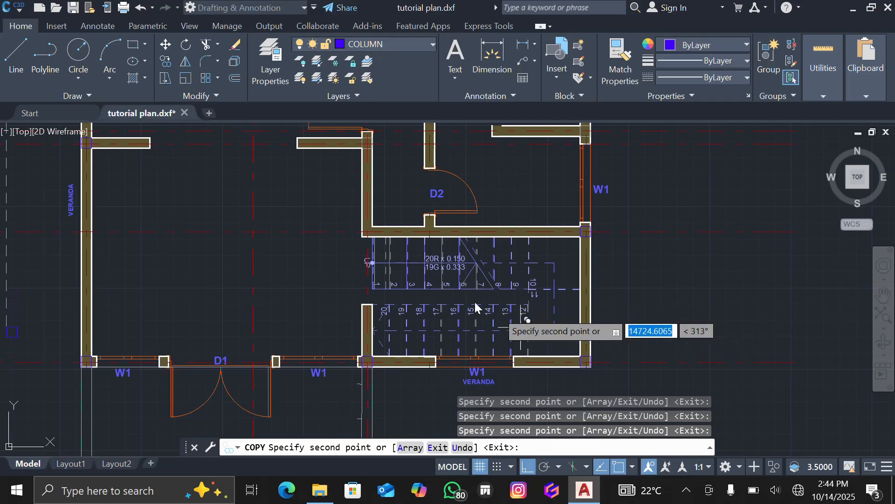
- Place a column copy where the wall between the two wardrobes meets the east exterior wall
scroll(363, 239, up, 3)
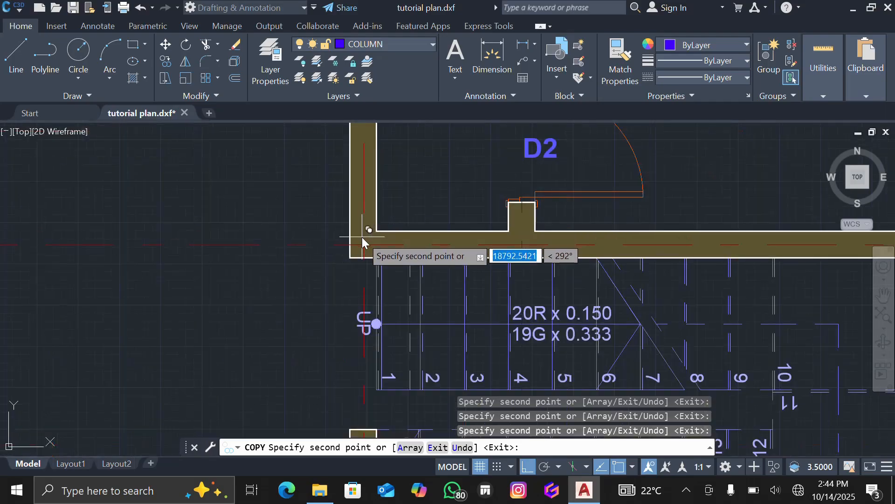
scroll(364, 239, down, 4)
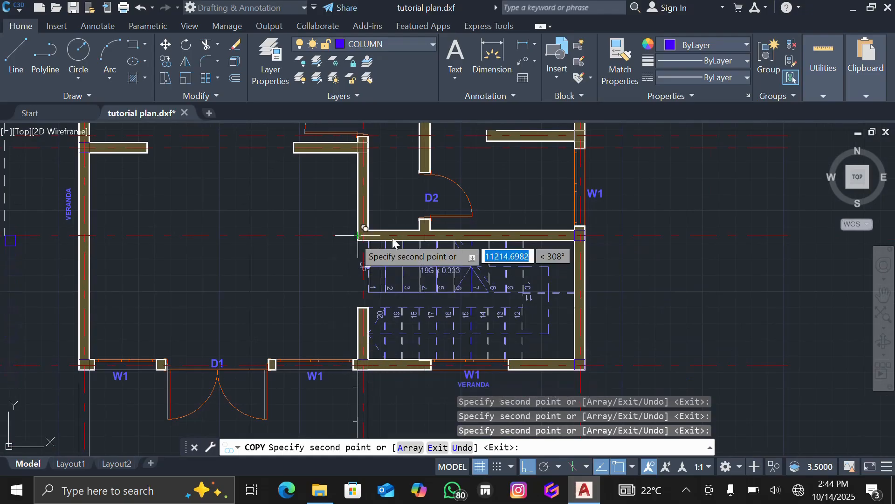
scroll(578, 329, down, 4)
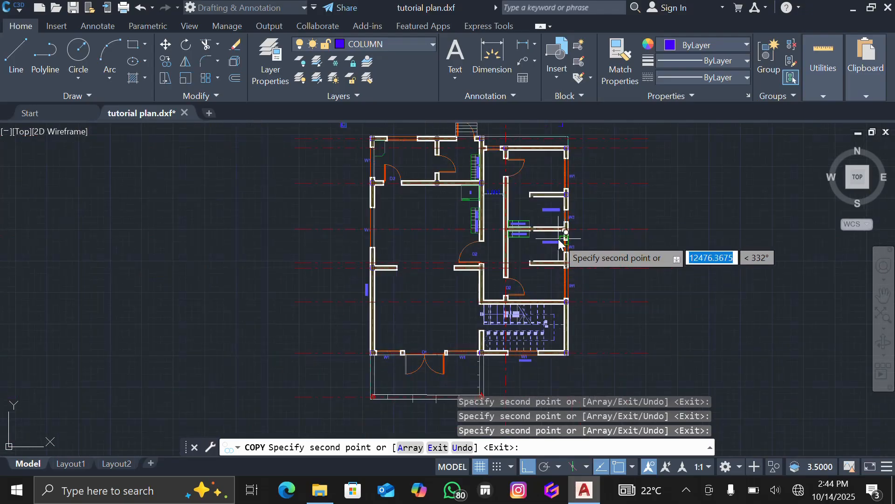
scroll(562, 236, up, 4)
scroll(571, 205, up, 5)
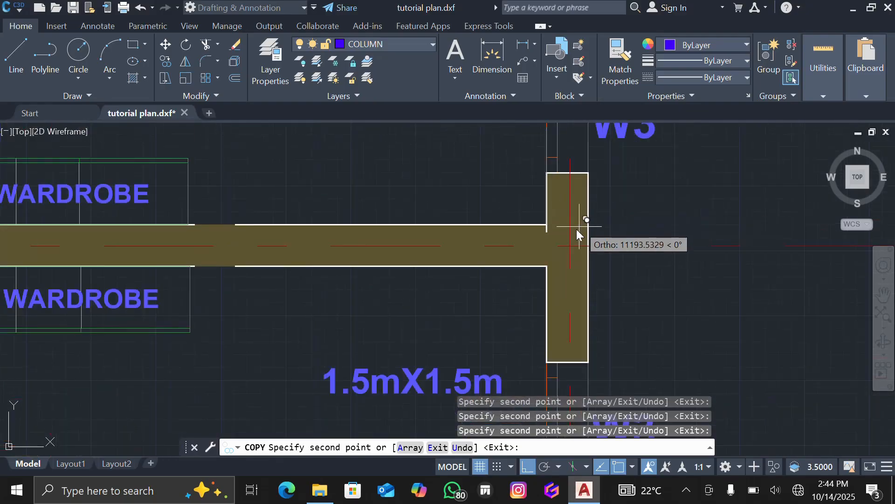
click(544, 224)
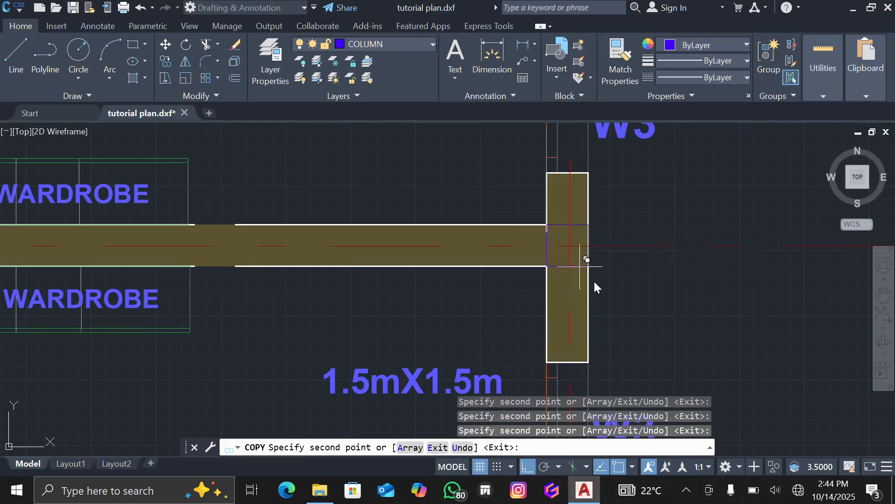
scroll(595, 282, down, 8)
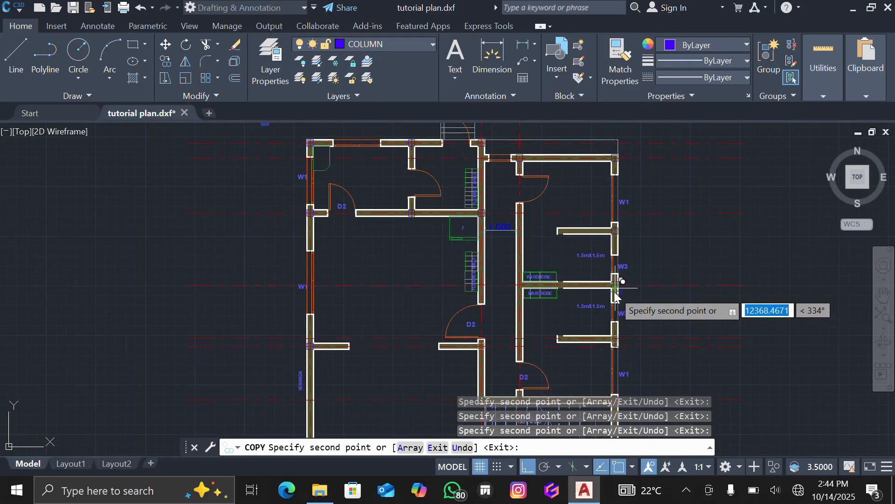
- Place a column copy where the short partition south of the large room's D2 door meets the corridor wall
scroll(615, 294, down, 2)
scroll(616, 312, up, 5)
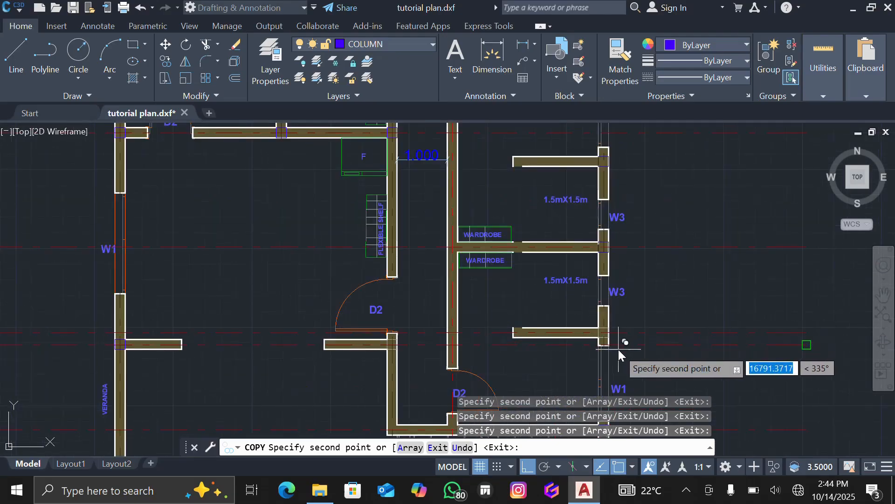
scroll(590, 342, up, 4)
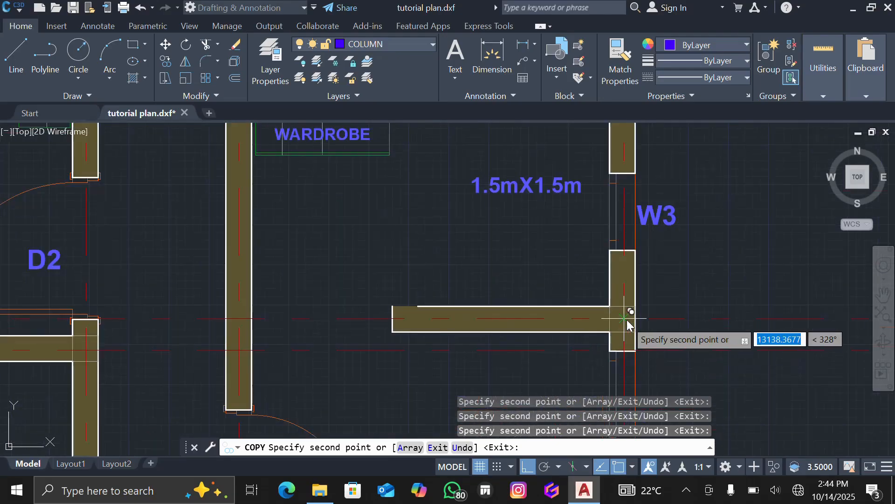
scroll(630, 309, down, 6)
scroll(485, 333, up, 6)
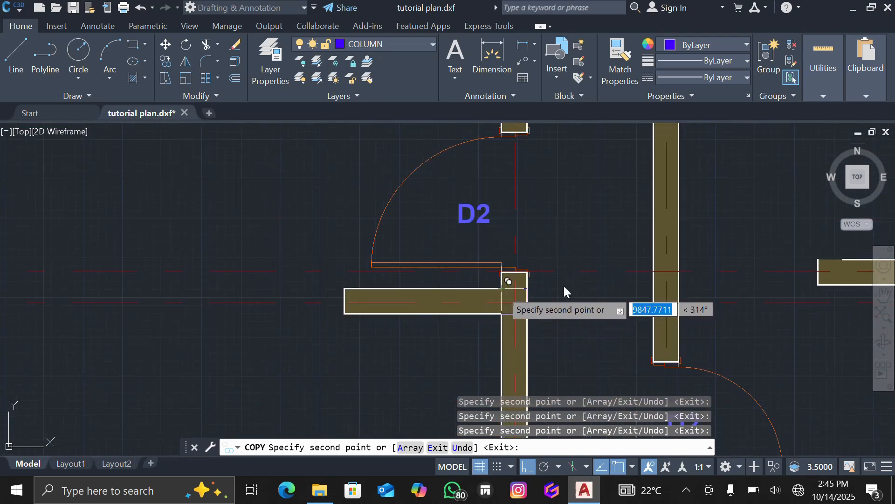
scroll(591, 272, down, 5)
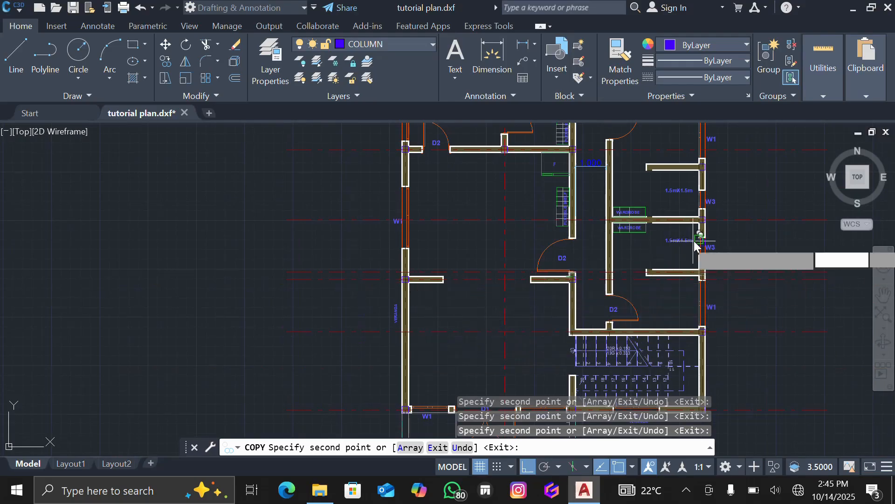
- Place a column copy where the upper 1.5mX1.5m room's north wall meets the east exterior wall, and finish copying
scroll(690, 234, down, 5)
scroll(651, 217, up, 7)
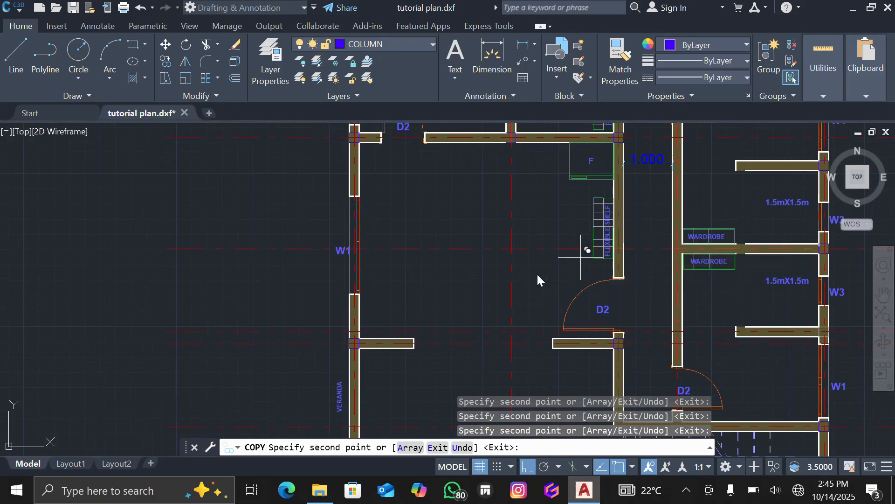
scroll(565, 205, down, 2)
scroll(699, 179, down, 3)
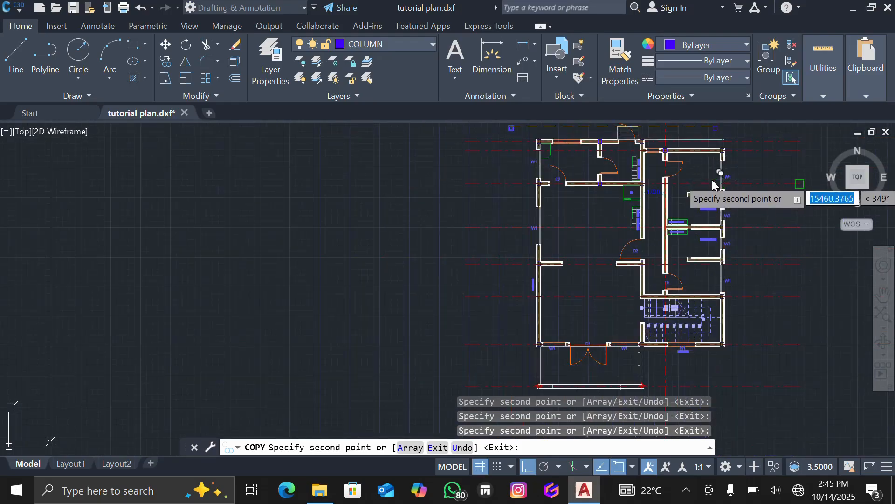
scroll(721, 191, up, 6)
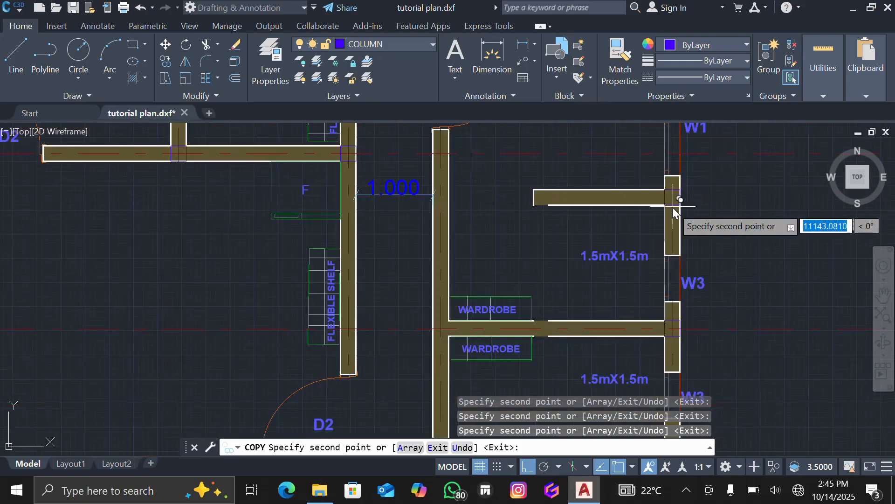
scroll(674, 213, down, 5)
scroll(469, 172, up, 2)
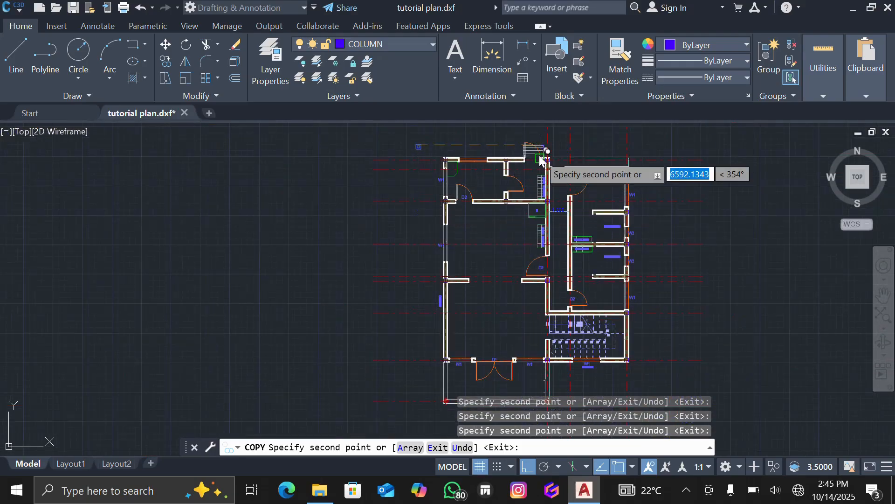
scroll(545, 161, up, 6)
scroll(578, 201, up, 2)
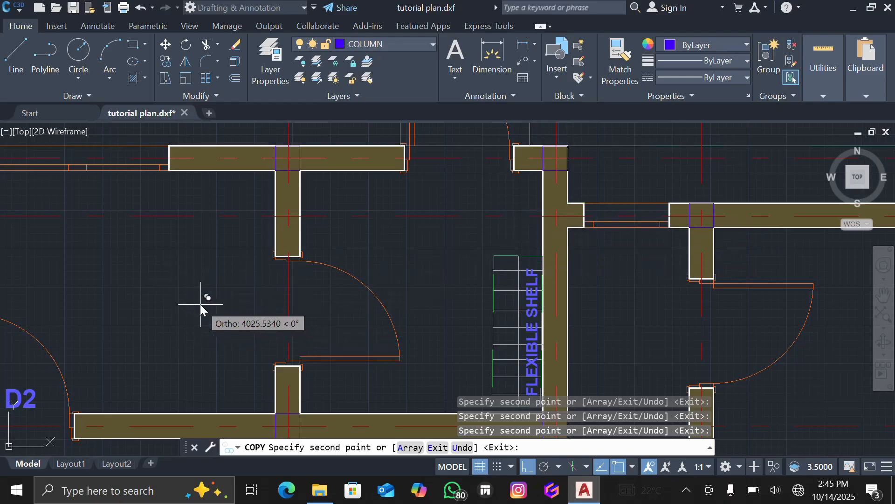
key(Escape)
- Copy the spare column above the plan to the wall junction just south of the rear entrance, beside the corridor window
scroll(294, 253, down, 5)
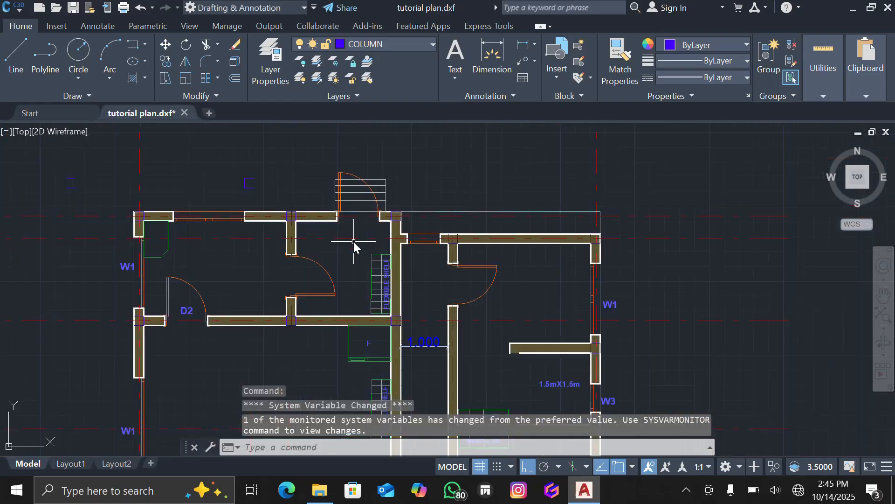
scroll(254, 191, up, 2)
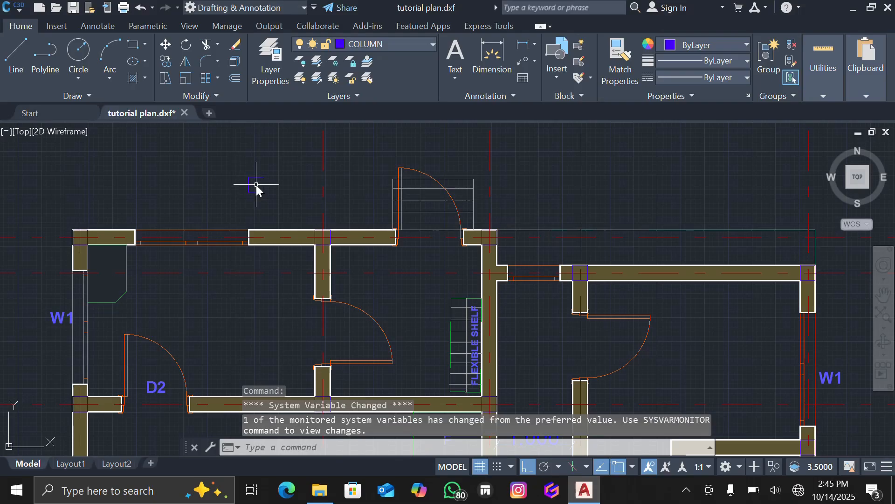
scroll(506, 287, up, 2)
scroll(483, 261, down, 2)
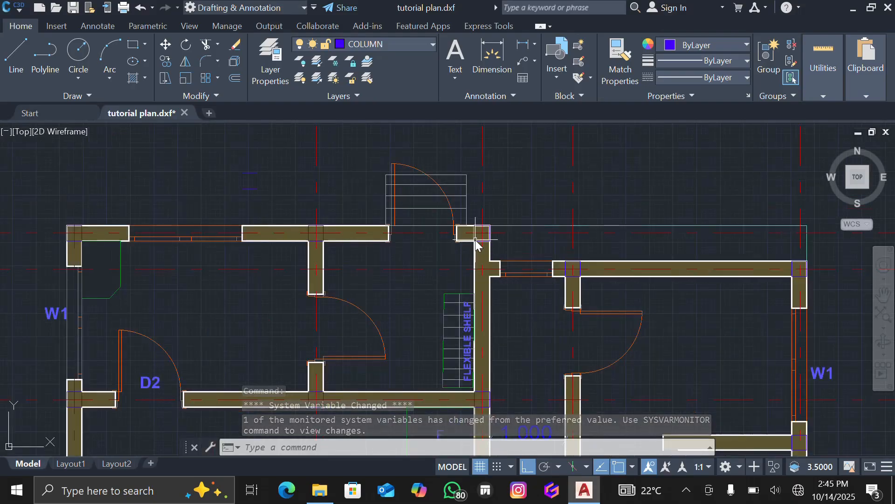
scroll(479, 254, up, 4)
scroll(508, 279, down, 4)
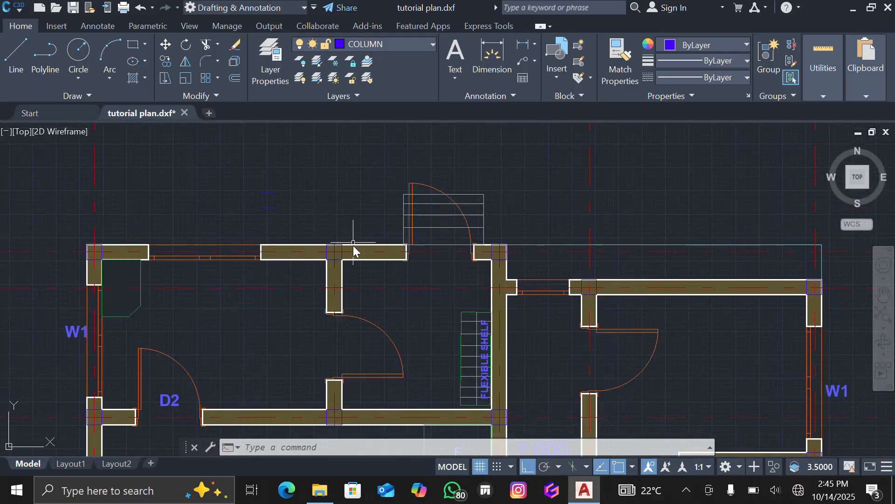
click(274, 199)
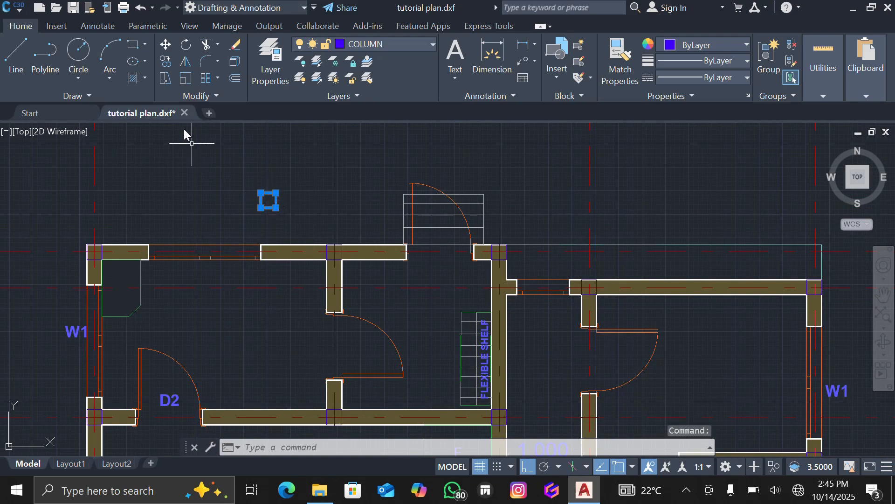
click(166, 59)
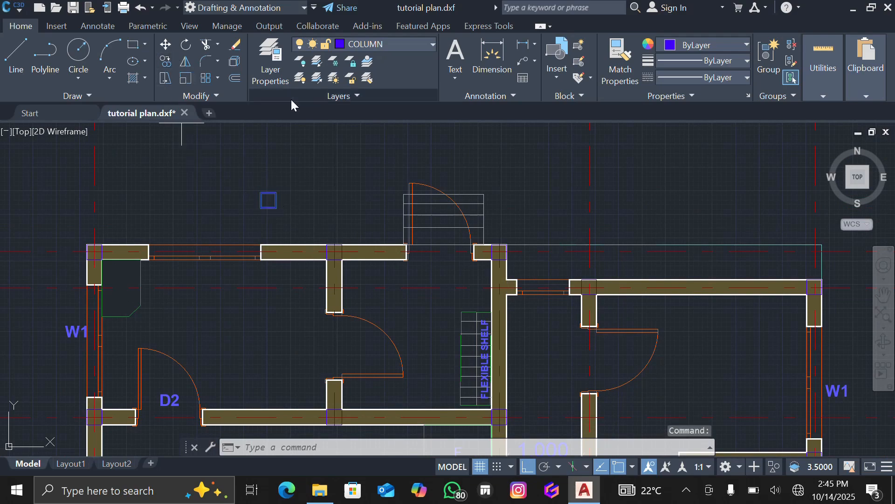
click(275, 193)
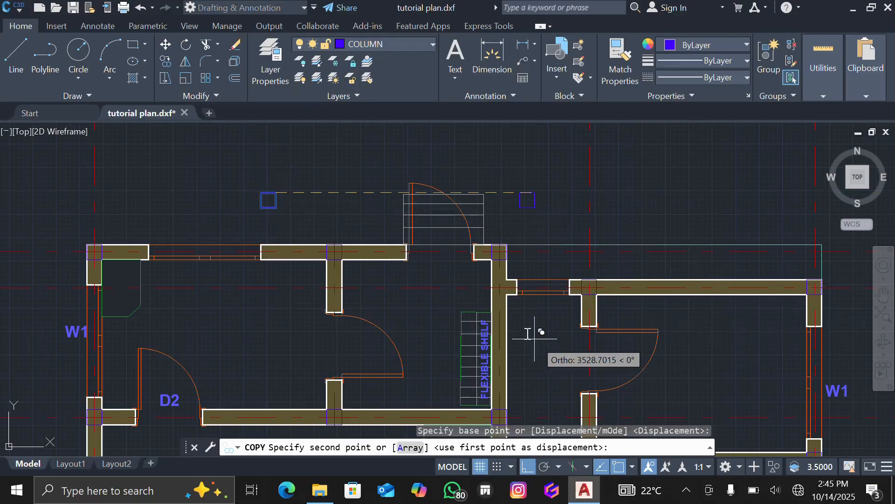
scroll(601, 300, up, 4)
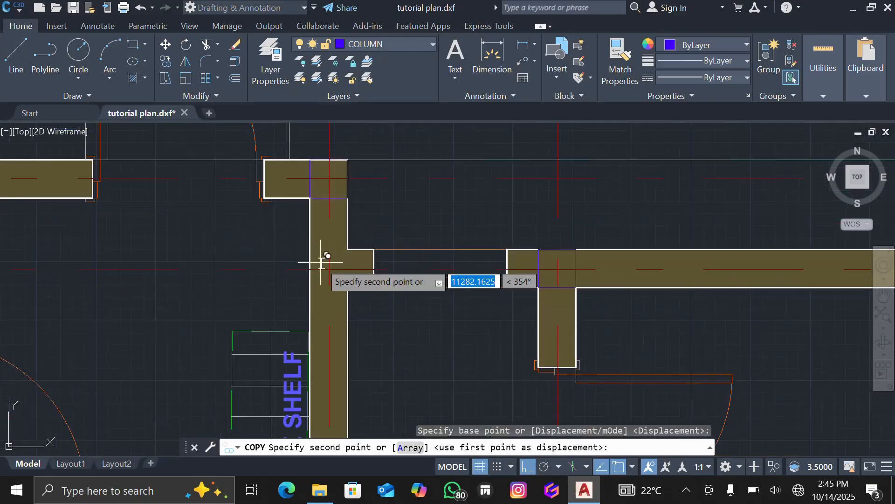
scroll(326, 242, up, 2)
click(362, 241)
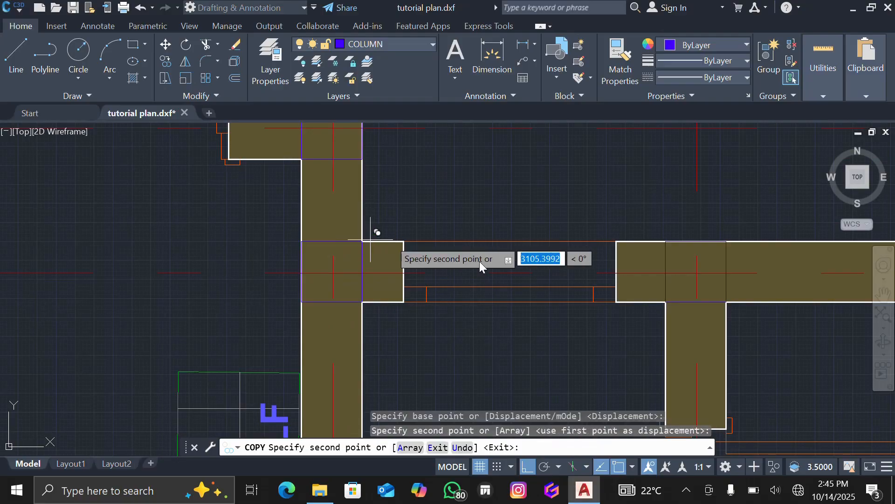
- Place a column copy at the corner where the large room's east wall meets the wall along the north side of the staircase
scroll(482, 195, down, 5)
scroll(522, 308, up, 5)
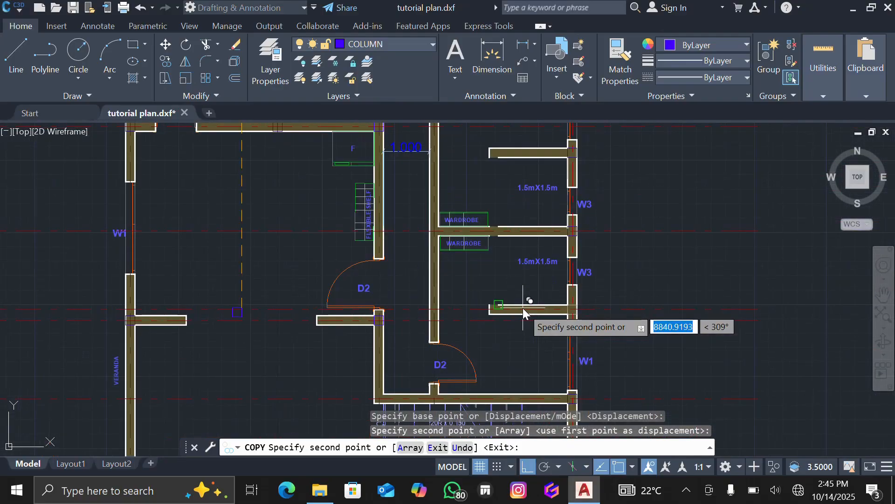
scroll(504, 340, down, 7)
scroll(471, 328, up, 5)
scroll(472, 328, up, 4)
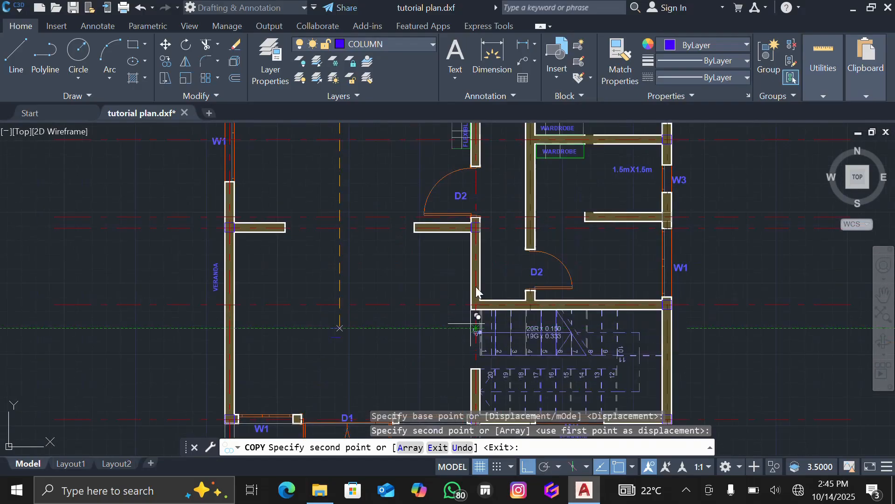
scroll(461, 337, down, 2)
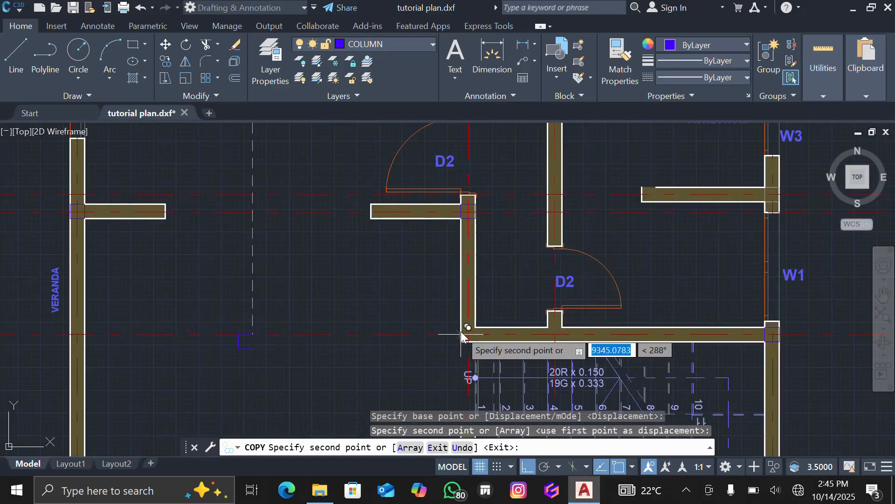
click(471, 328)
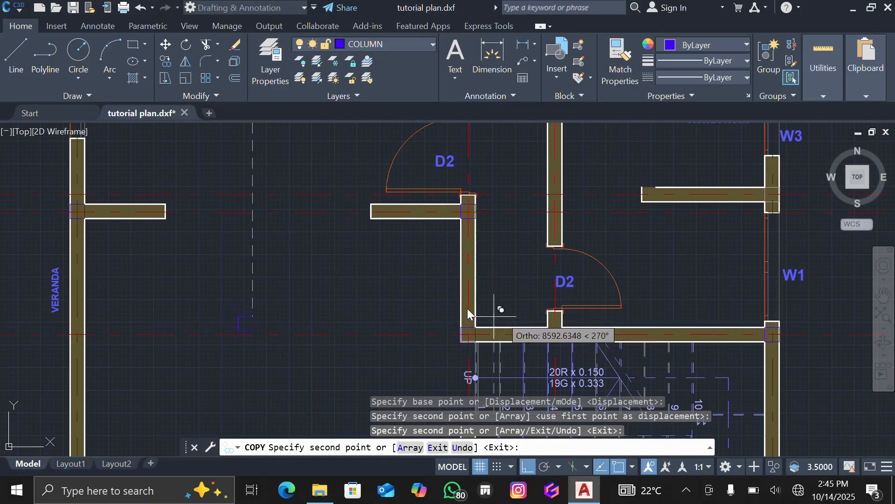
- Check the staircase, front wall and northern rooms for junctions still lacking a column, and end the copying
scroll(469, 311, down, 5)
scroll(501, 363, up, 3)
scroll(500, 355, up, 2)
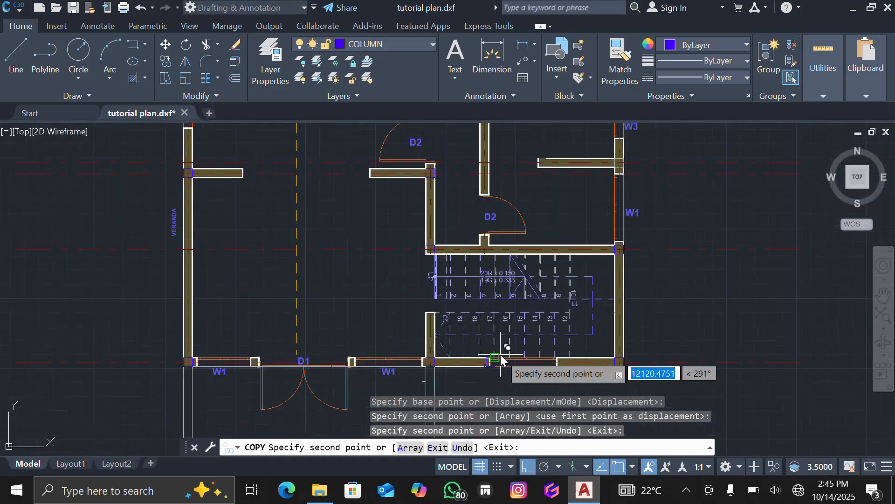
scroll(501, 351, down, 2)
scroll(499, 357, up, 4)
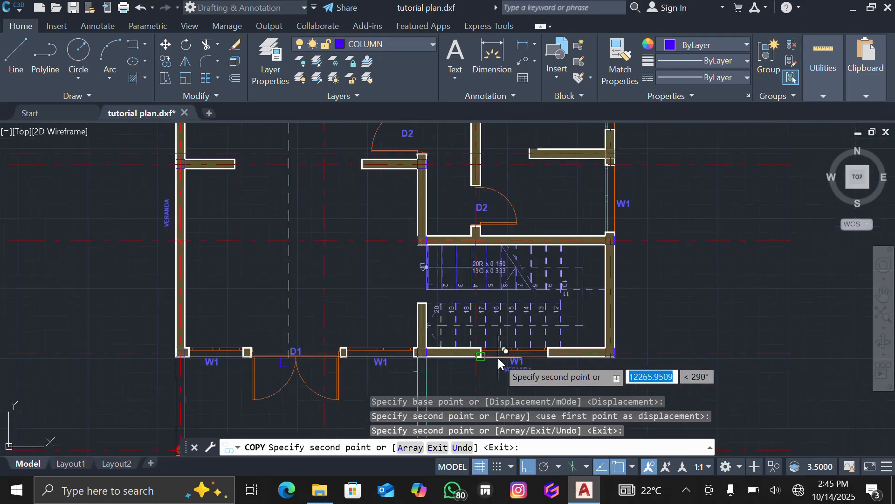
scroll(627, 328, down, 4)
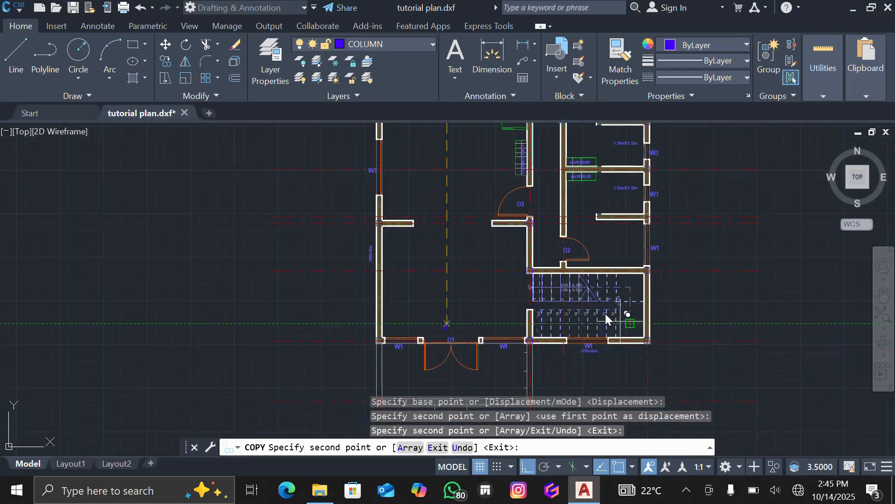
scroll(605, 314, down, 2)
scroll(574, 146, up, 4)
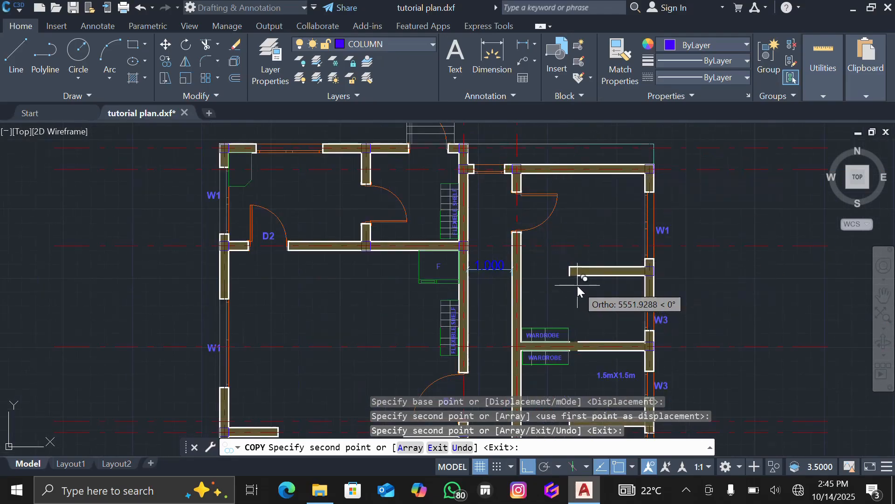
scroll(577, 285, down, 2)
key(Escape)
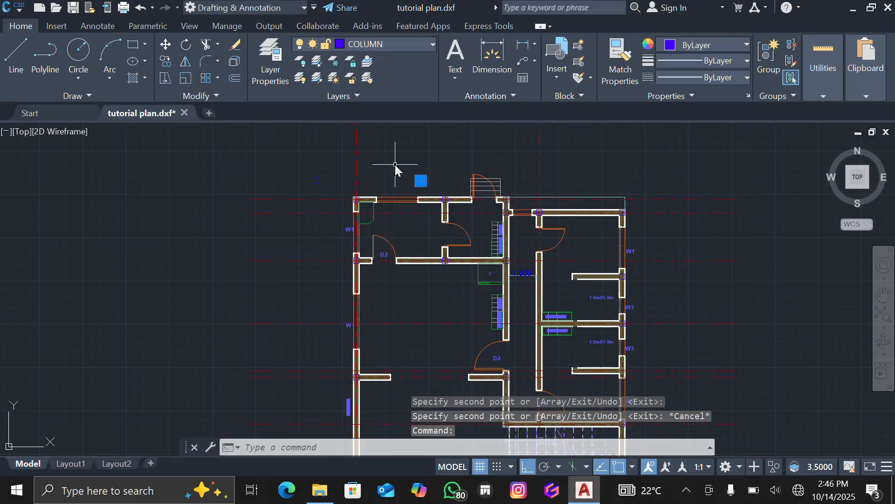
- Erase the two spare column squares left outside the plan, north and northwest of the house
key(Delete)
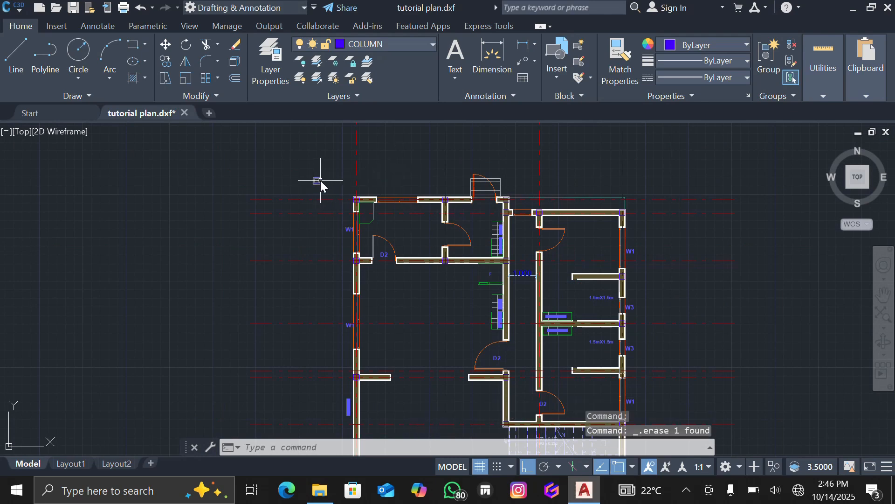
scroll(301, 214, down, 2)
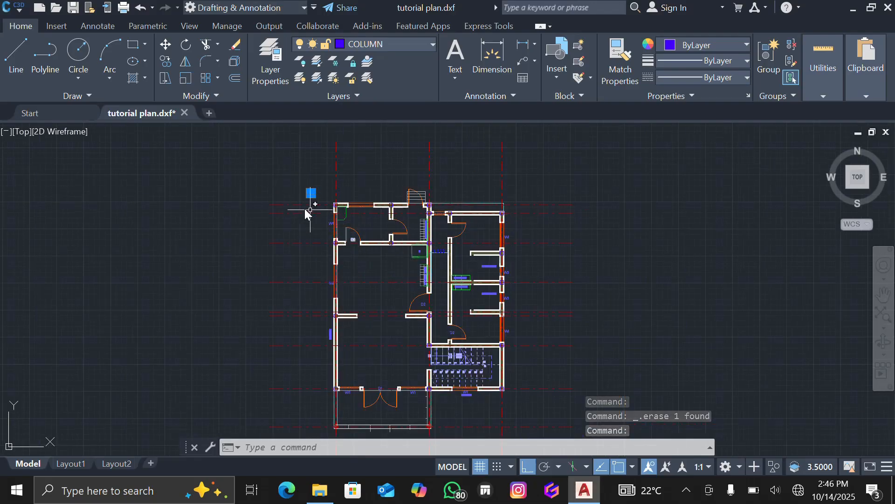
key(Delete)
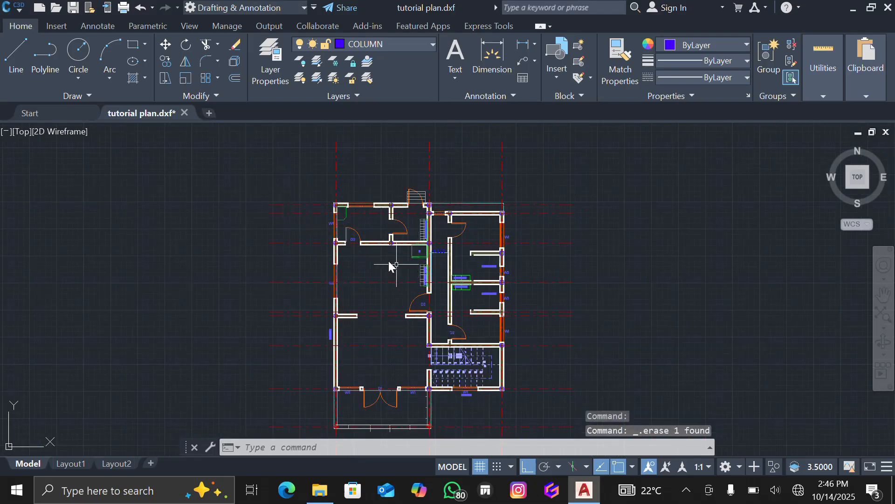
- Quick-measure the column and adjoining wall at the house's northwest corner with object snap on
scroll(321, 196, up, 6)
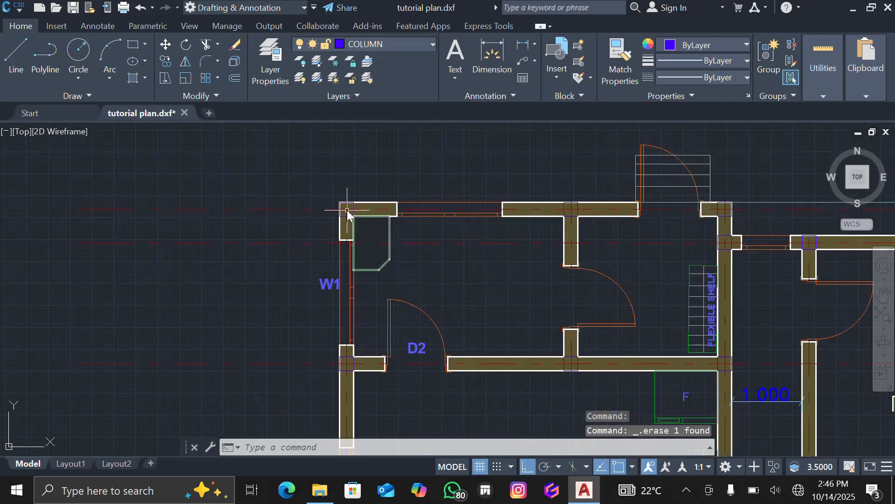
scroll(420, 222, down, 2)
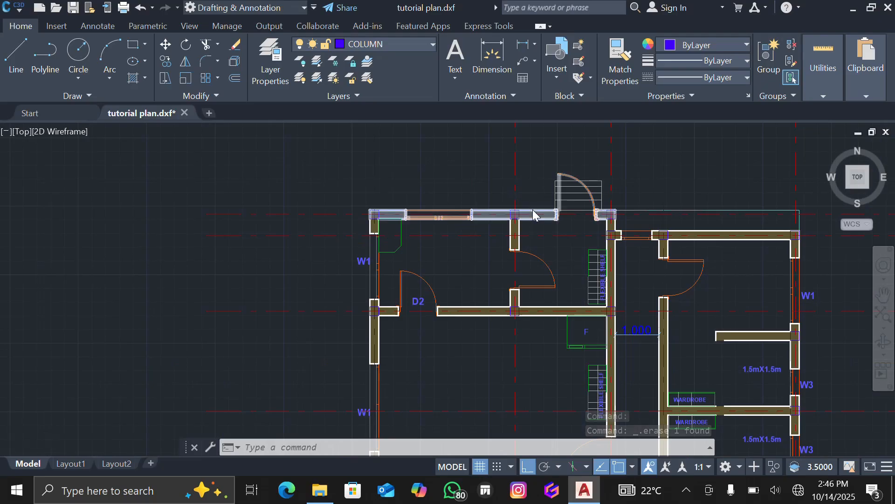
scroll(532, 209, up, 4)
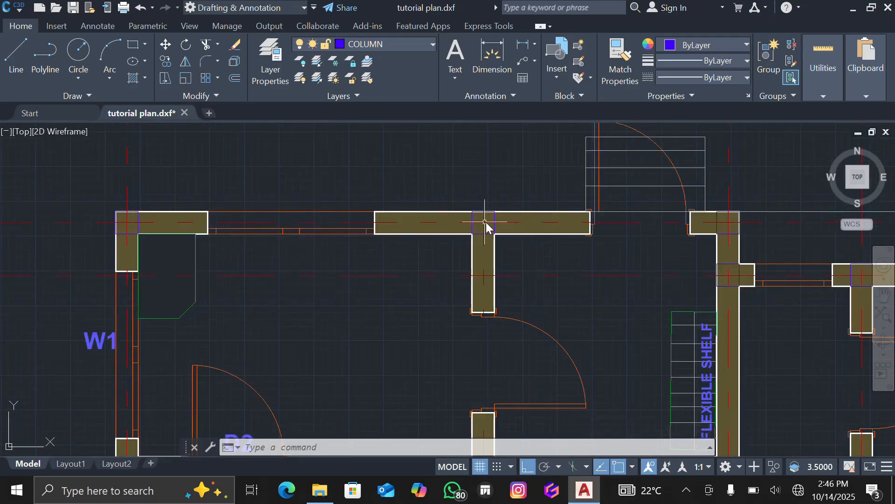
click(817, 96)
click(789, 119)
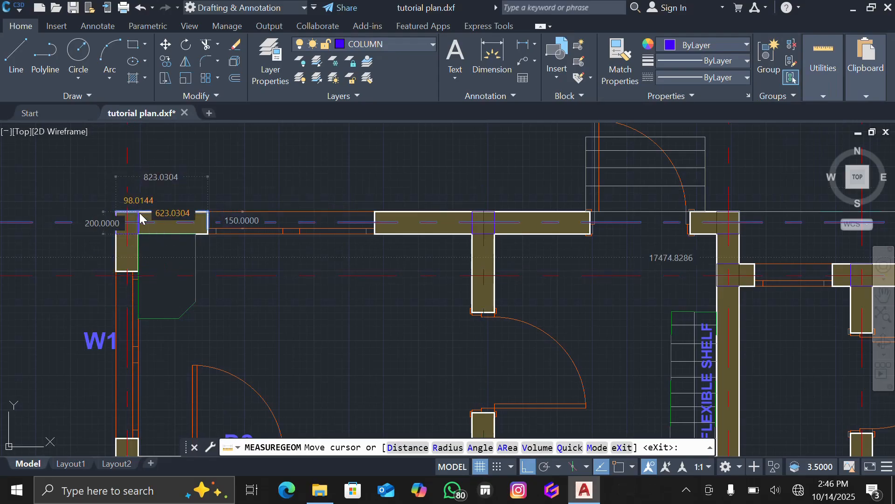
scroll(138, 212, up, 6)
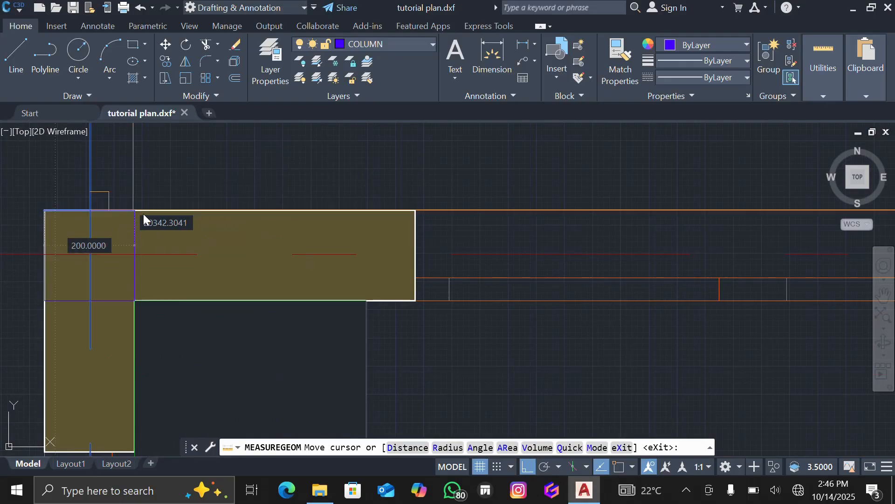
click(620, 466)
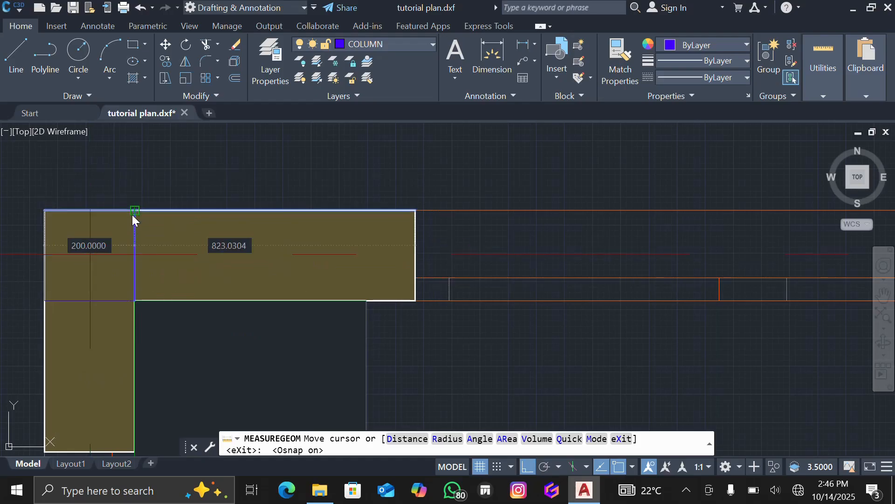
click(238, 209)
- Quick-measure the column where the partition between the two northern rooms meets the north wall, and end measuring
scroll(238, 210, down, 4)
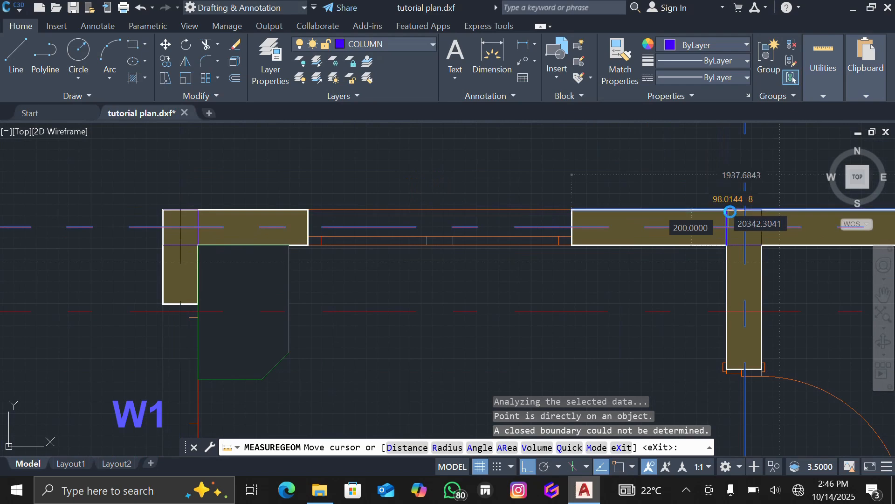
scroll(724, 209, up, 5)
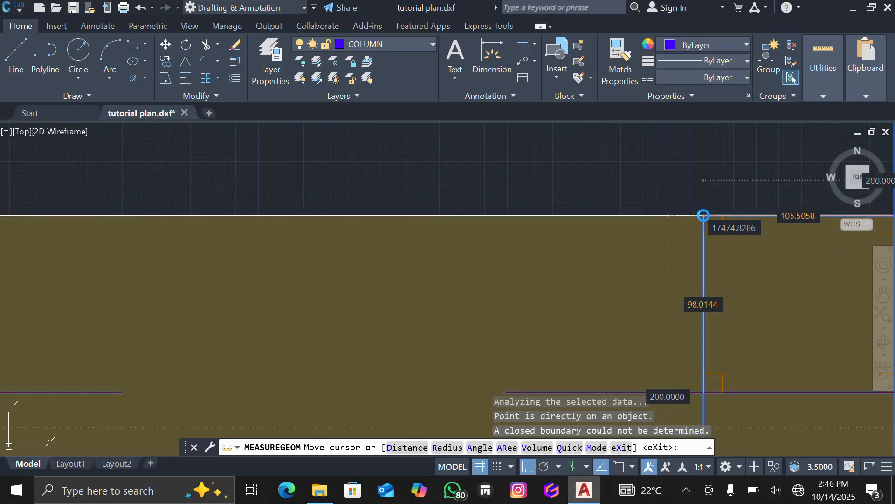
scroll(685, 209, down, 3)
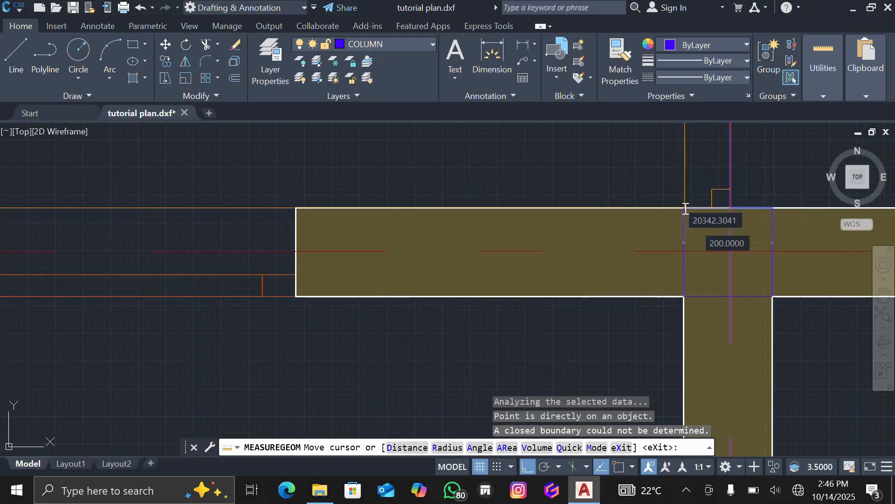
scroll(684, 209, down, 6)
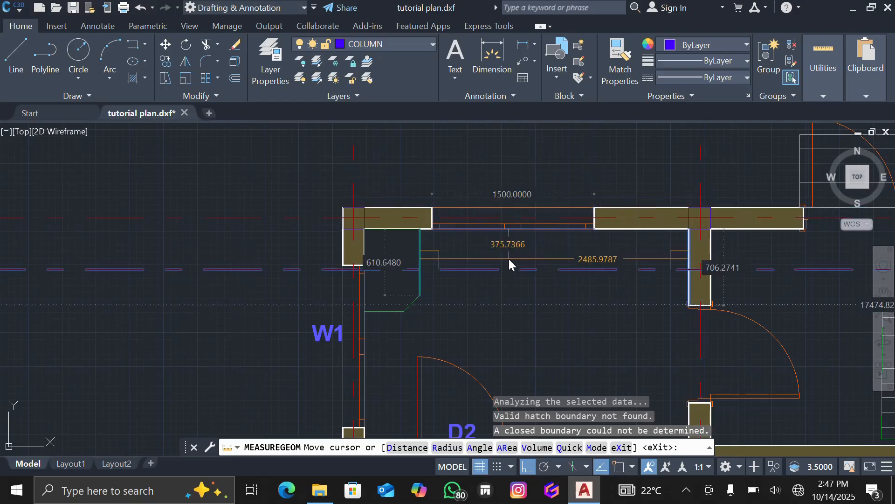
key(Escape)
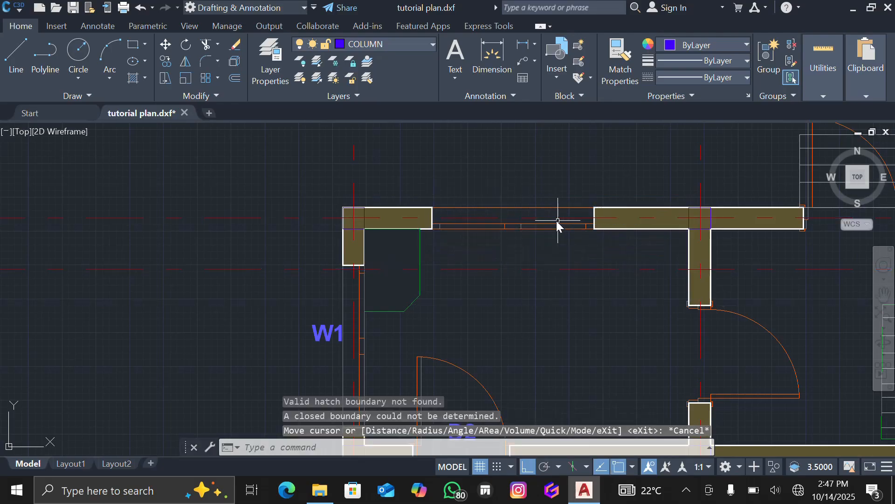
- Examine the columns at the wall junctions of the two northern rooms and the corridor
scroll(432, 278, down, 5)
scroll(489, 269, up, 4)
scroll(496, 267, down, 3)
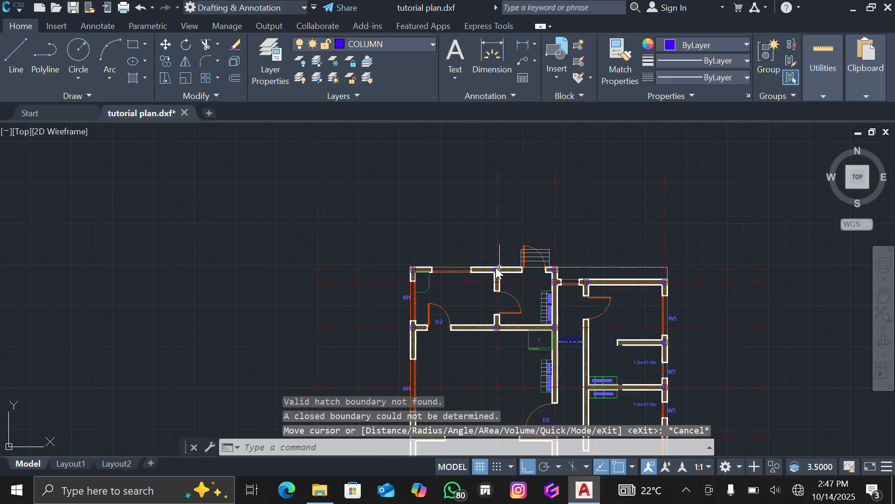
scroll(536, 275, up, 4)
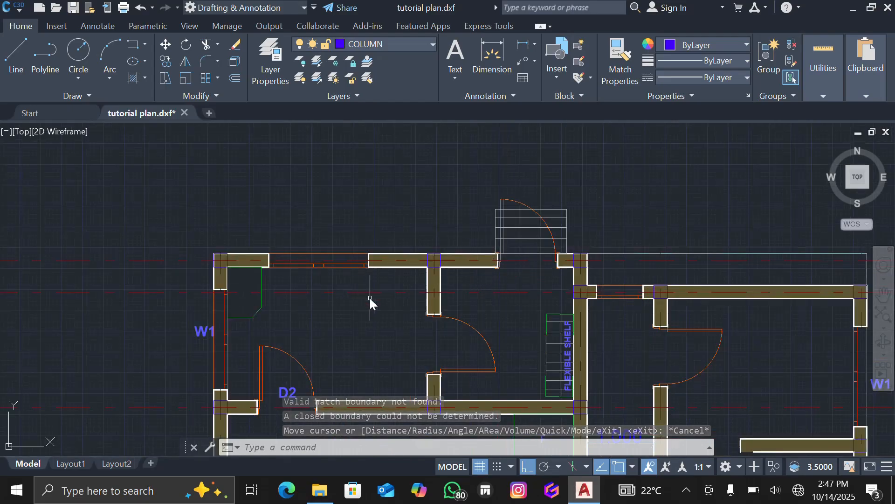
scroll(368, 289, down, 2)
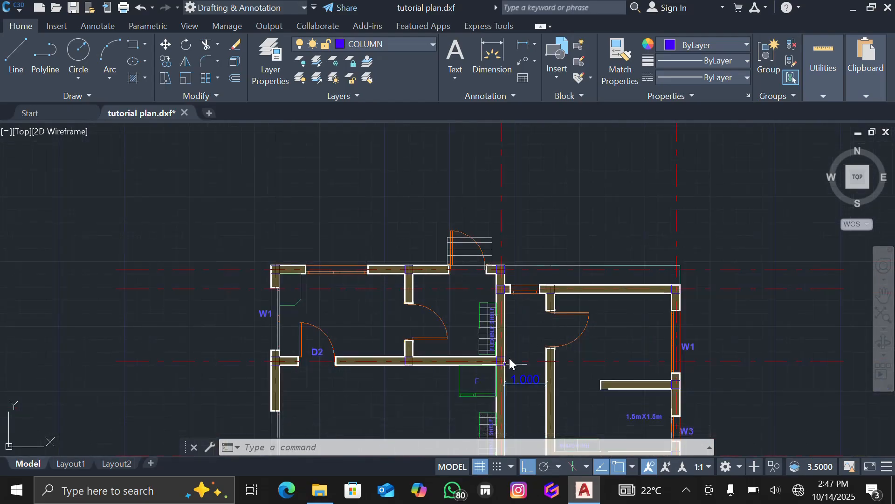
scroll(509, 357, up, 3)
scroll(498, 359, down, 1)
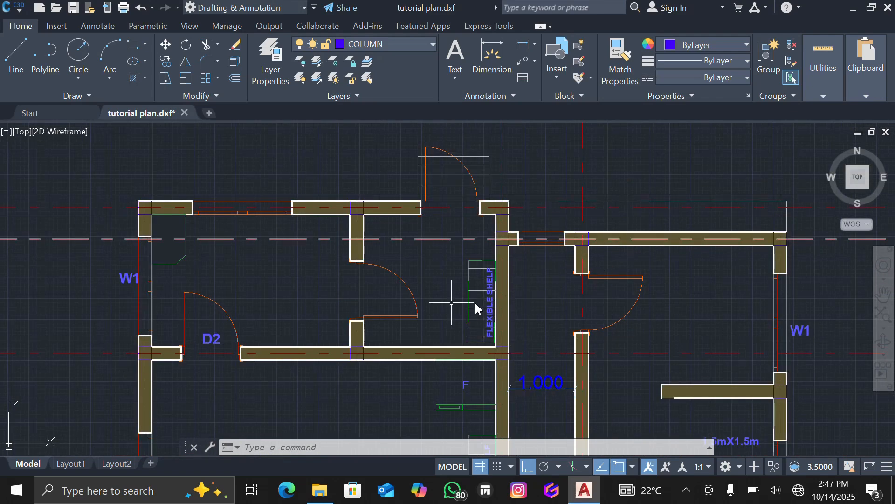
scroll(434, 289, down, 4)
scroll(502, 328, up, 4)
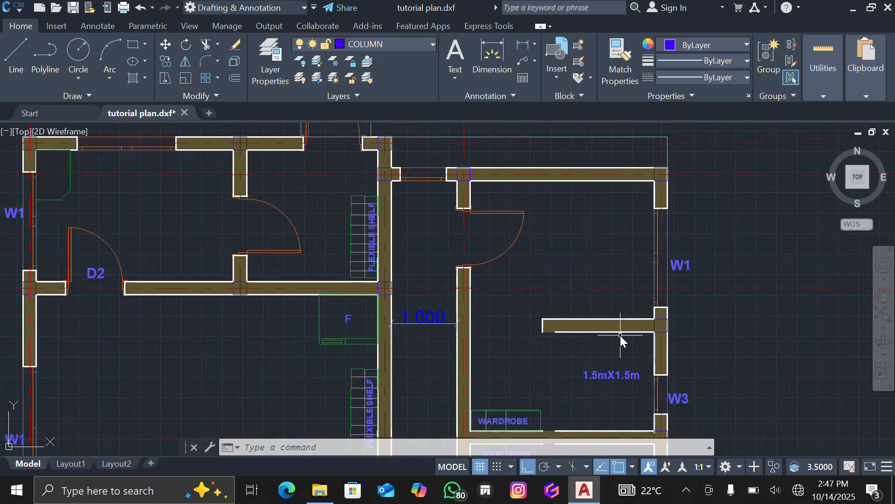
- Inspect the columns along the east exterior wall, especially at the partition north of the upper 1.5mX1.5m room
scroll(620, 335, up, 2)
scroll(585, 331, down, 4)
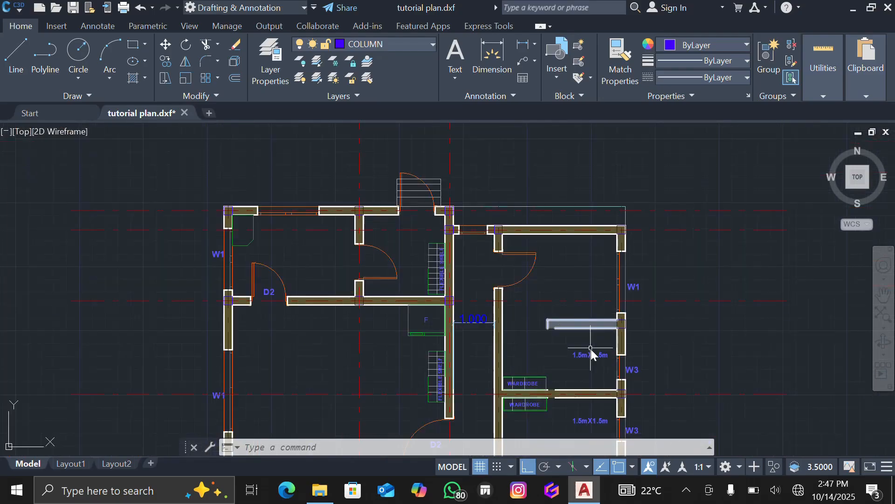
scroll(628, 323, up, 2)
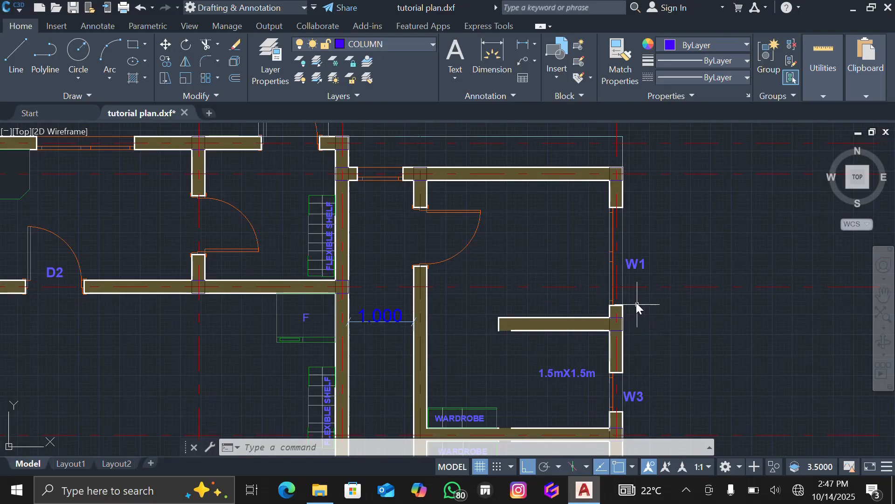
scroll(635, 298, down, 2)
scroll(619, 338, up, 5)
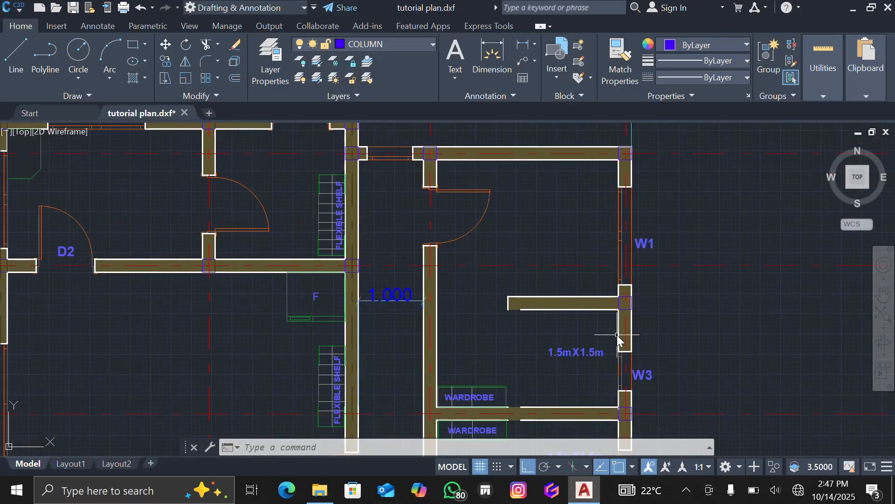
scroll(662, 266, down, 5)
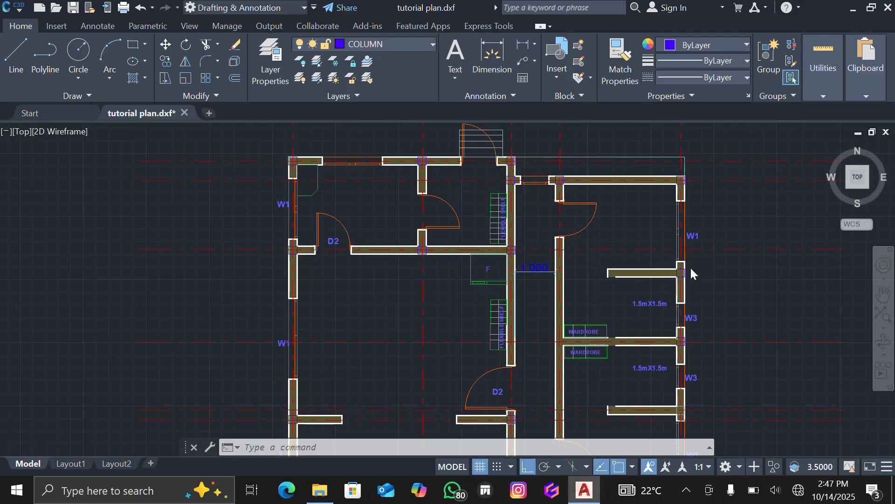
scroll(689, 272, up, 4)
scroll(682, 279, down, 4)
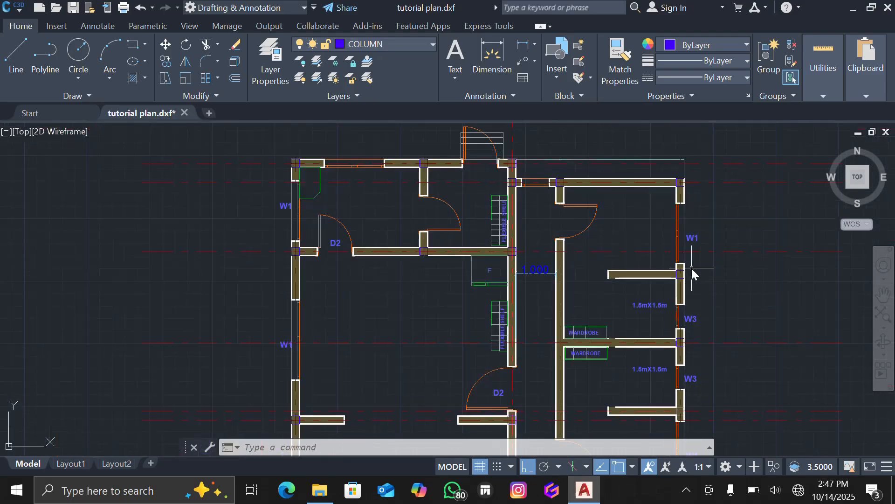
scroll(704, 265, down, 4)
scroll(709, 281, up, 4)
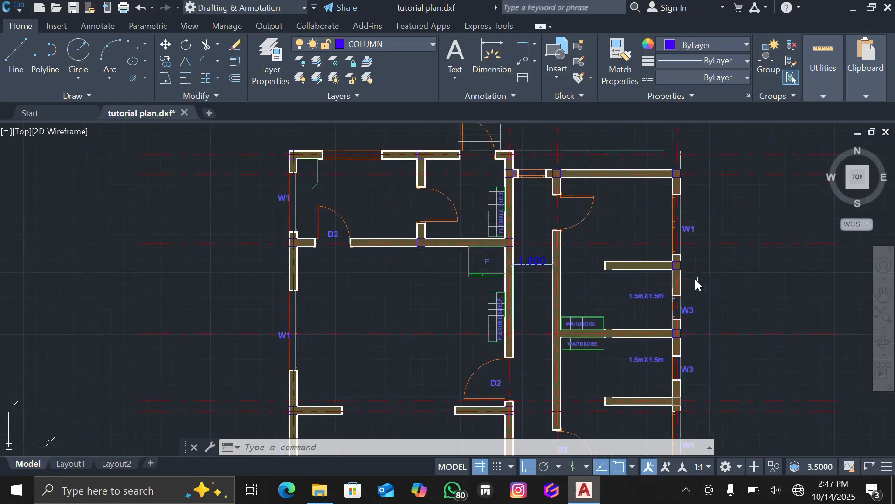
scroll(680, 275, up, 5)
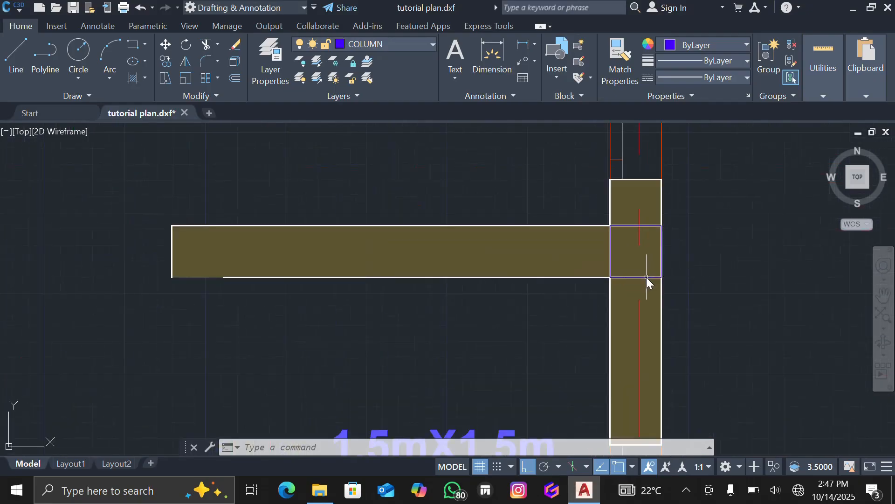
- Delete the column square where the partition north of the upper 1.5mX1.5m room meets the east exterior wall
click(646, 280)
key(Delete)
scroll(645, 273, down, 4)
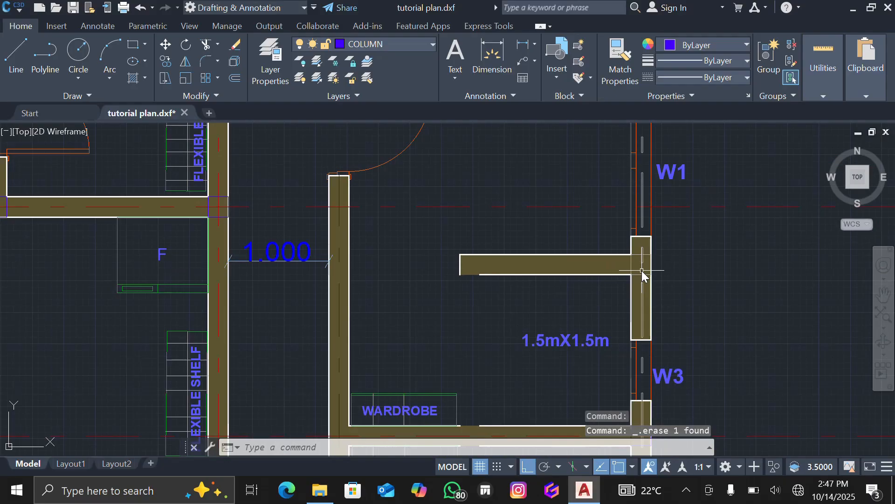
- Delete the three thin drafting lines crossing the walls at the junction of the upper 1.5mX1.5m room's north partition and the east wall
scroll(642, 270, up, 4)
click(612, 259)
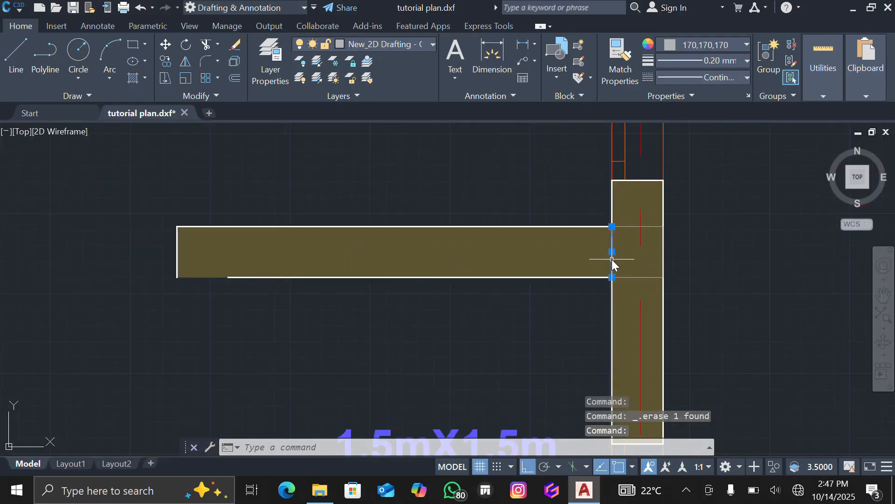
key(Delete)
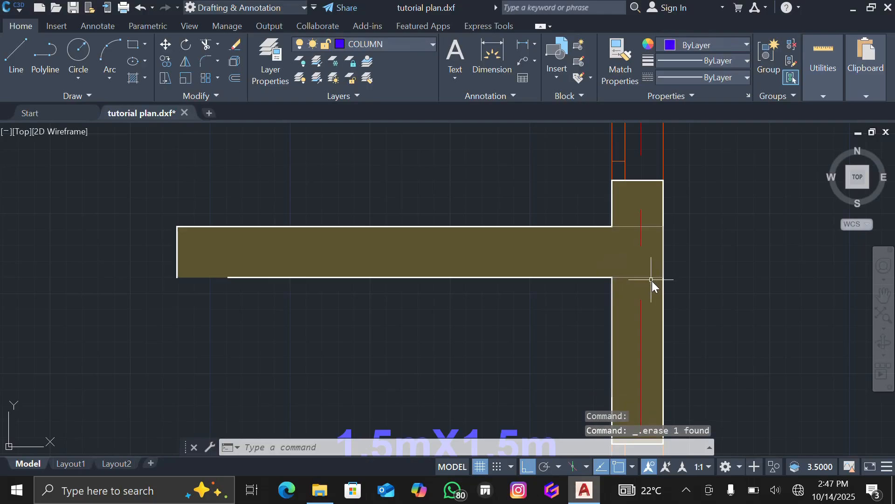
click(640, 277)
key(Delete)
click(622, 227)
key(Delete)
- Examine the columns along the east wall, around the staircase and beside the D1 entrance door
scroll(633, 239, down, 6)
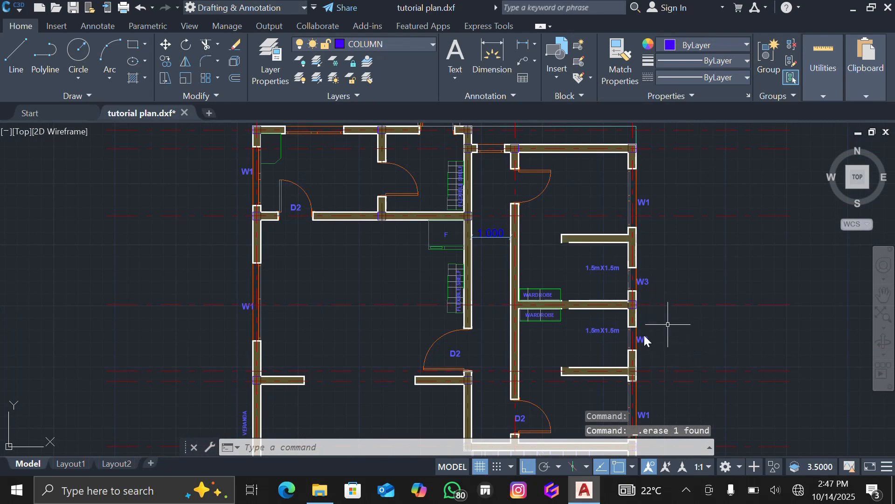
scroll(642, 346, down, 3)
scroll(643, 341, up, 2)
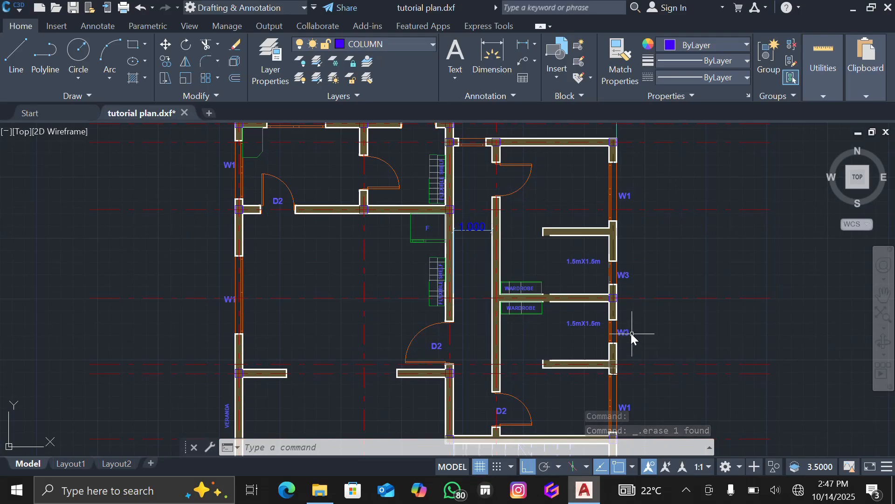
scroll(631, 335, down, 4)
scroll(572, 397, up, 3)
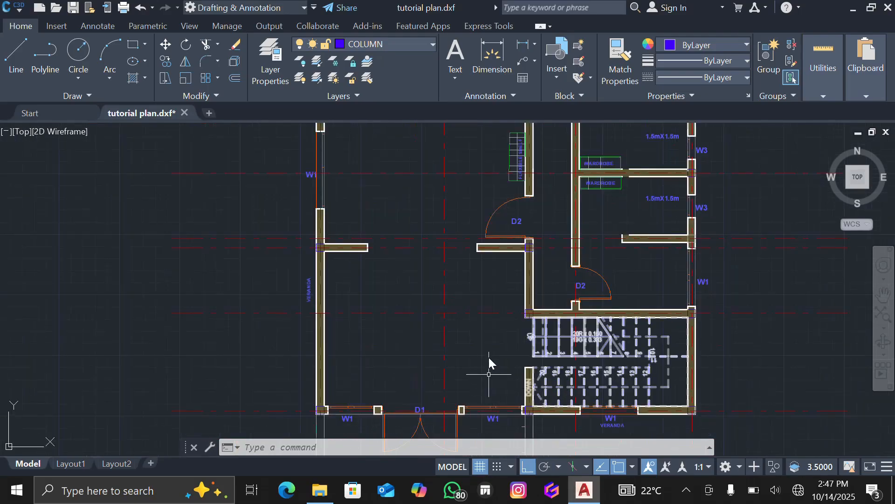
scroll(490, 366, down, 3)
scroll(487, 388, up, 6)
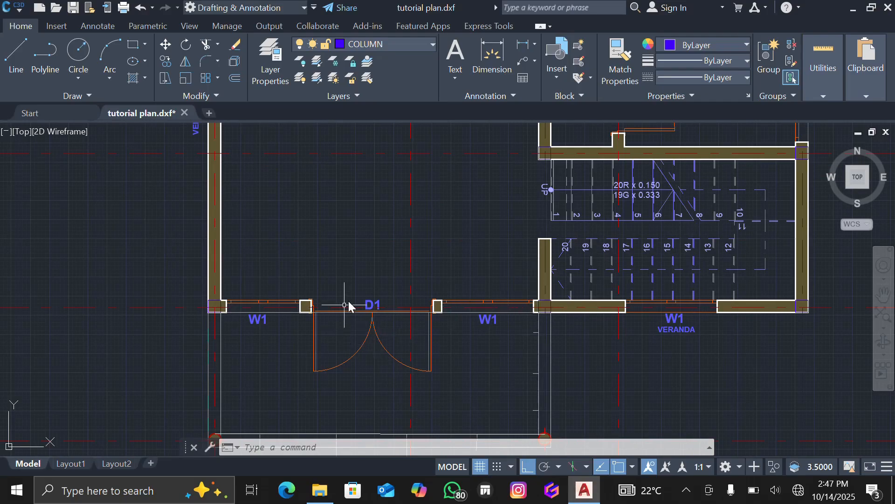
scroll(464, 345, down, 2)
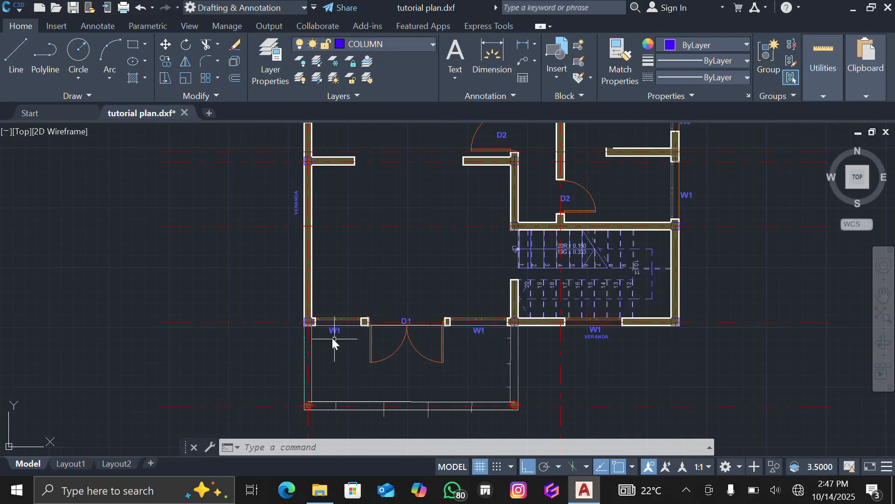
click(395, 352)
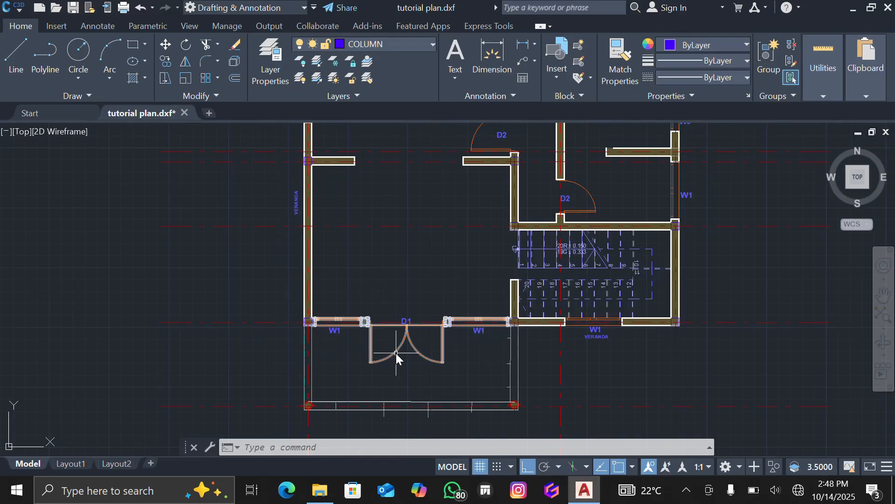
scroll(446, 313, down, 3)
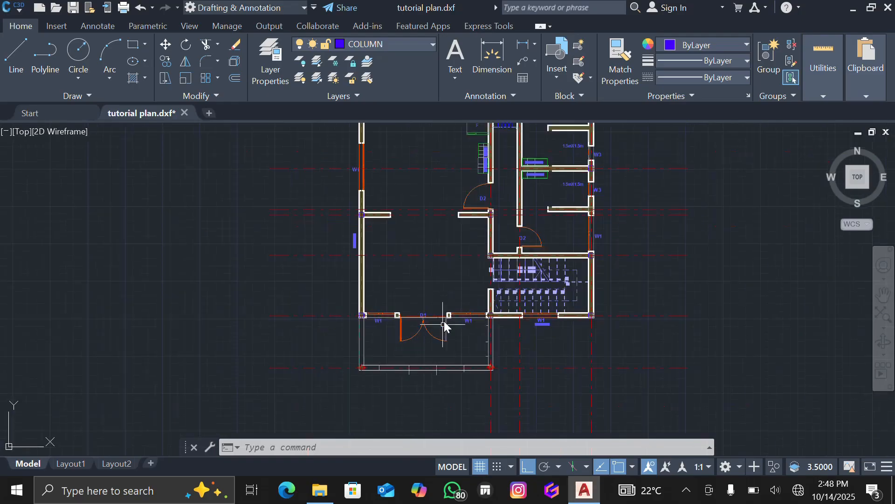
click(424, 273)
key(Escape)
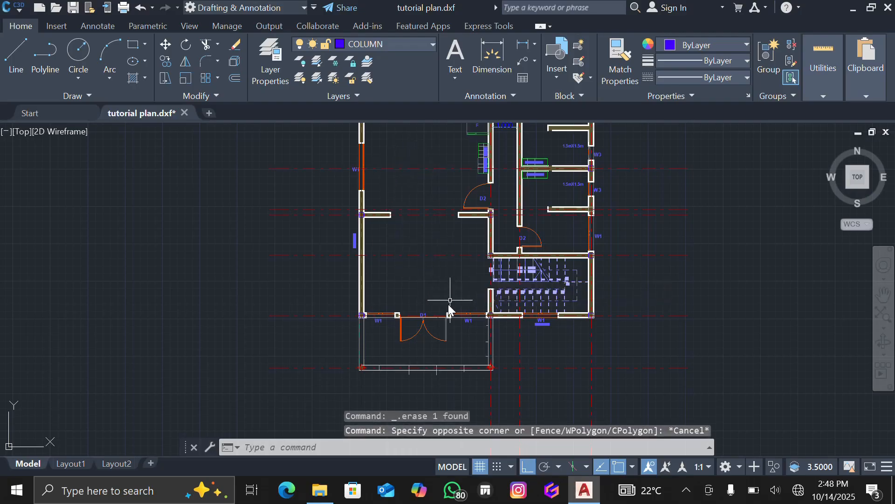
scroll(450, 310, down, 2)
scroll(427, 289, up, 4)
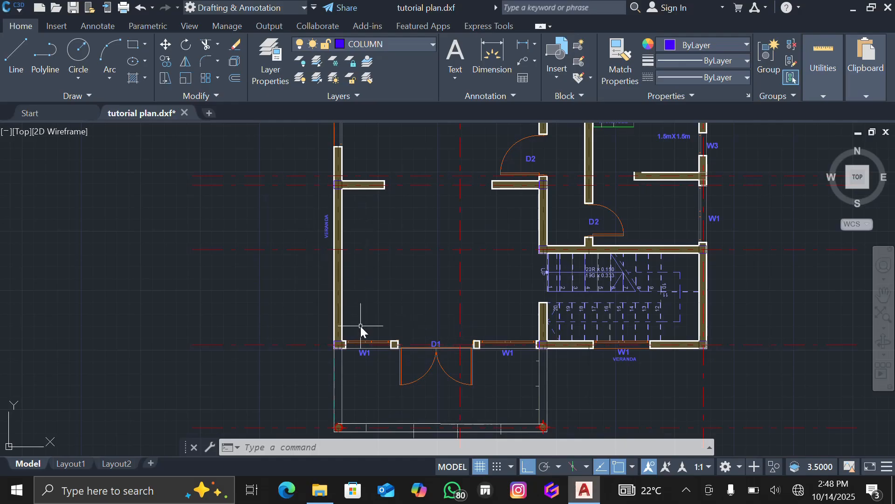
scroll(364, 233, down, 4)
scroll(376, 236, up, 2)
scroll(378, 239, up, 2)
scroll(378, 239, down, 2)
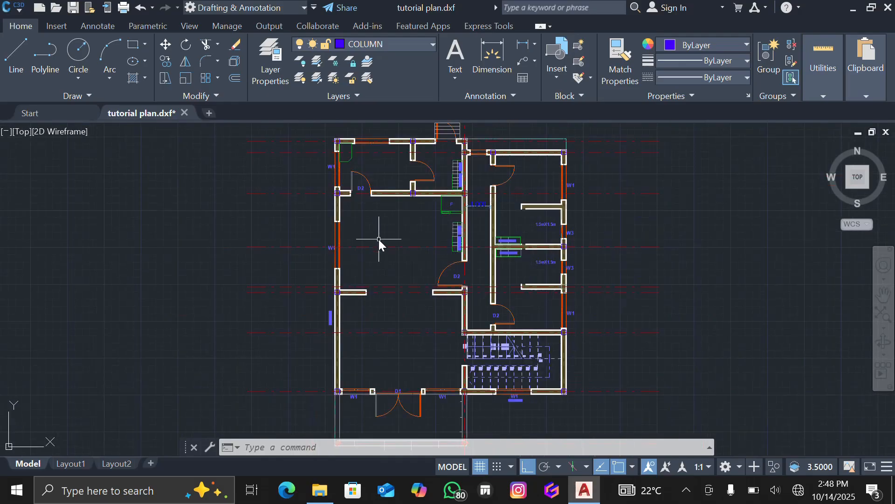
scroll(415, 326, up, 2)
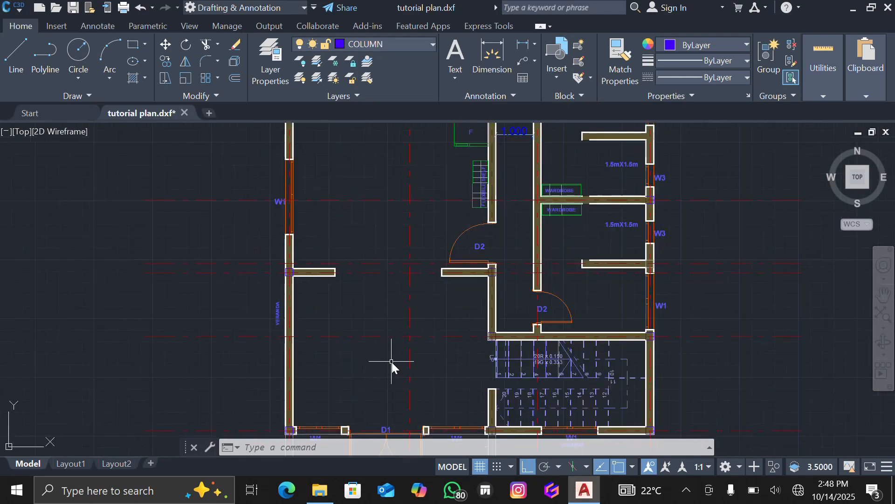
scroll(392, 362, down, 2)
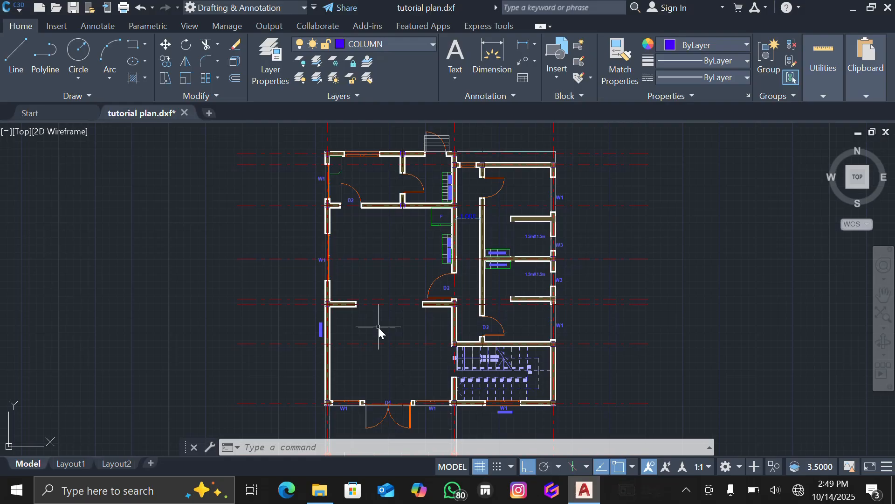
scroll(417, 344, up, 4)
scroll(415, 347, down, 5)
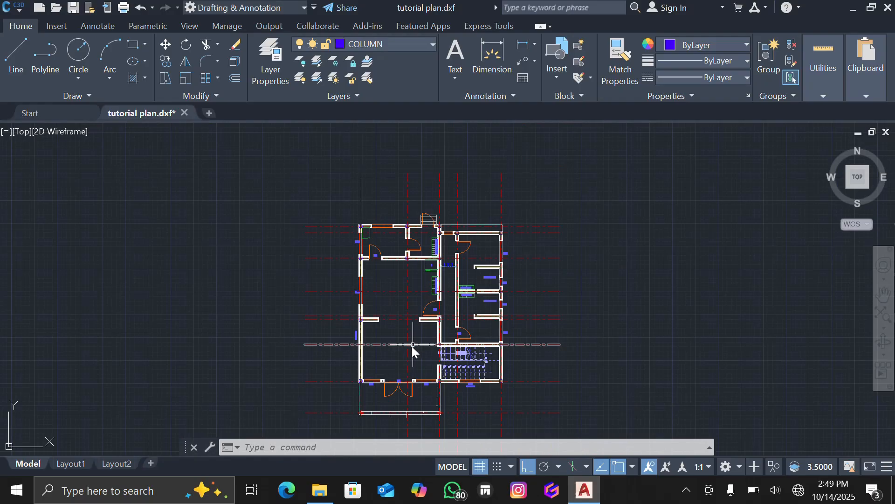
scroll(411, 352, up, 5)
scroll(439, 362, down, 5)
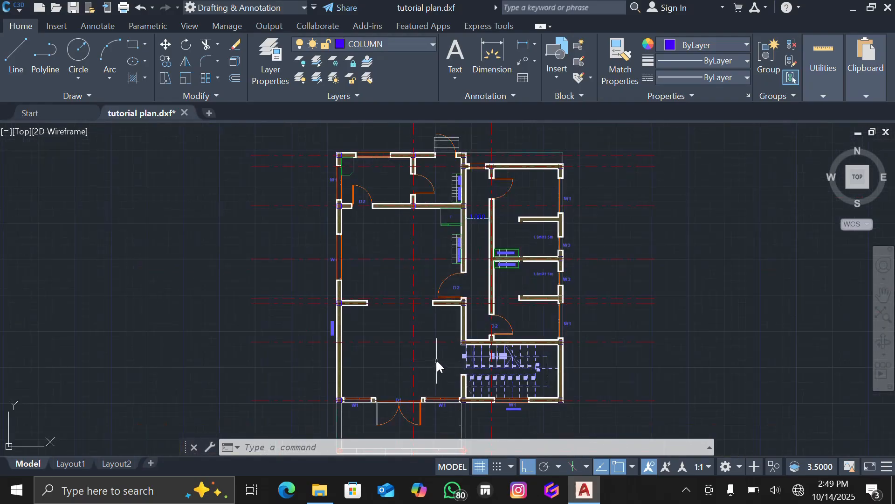
scroll(437, 369, up, 3)
scroll(434, 376, down, 5)
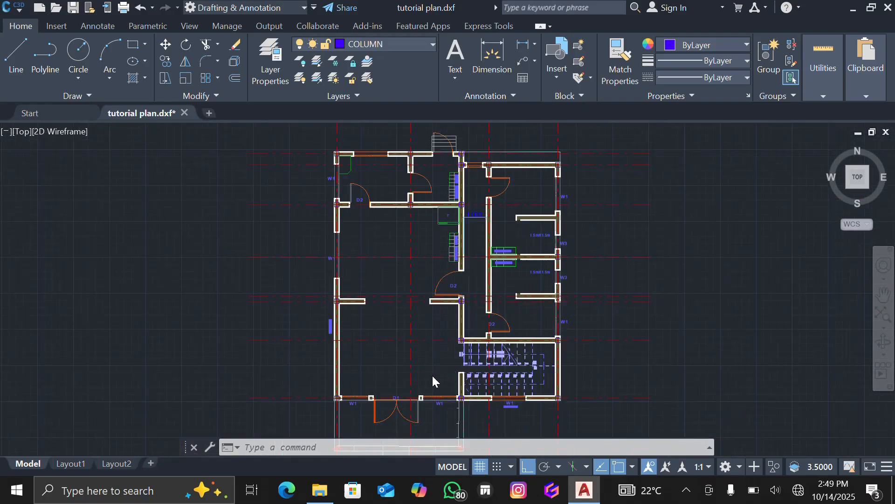
scroll(430, 369, up, 5)
scroll(429, 365, down, 5)
scroll(427, 365, up, 5)
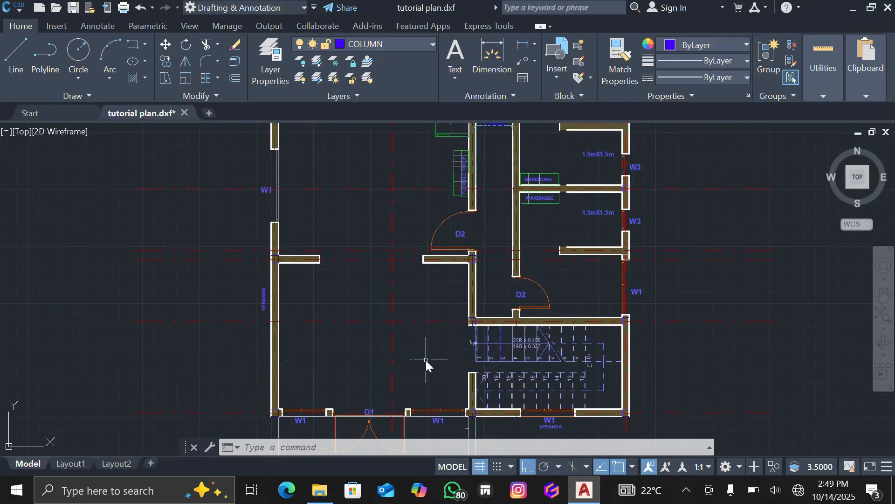
scroll(426, 359, down, 5)
scroll(426, 364, up, 7)
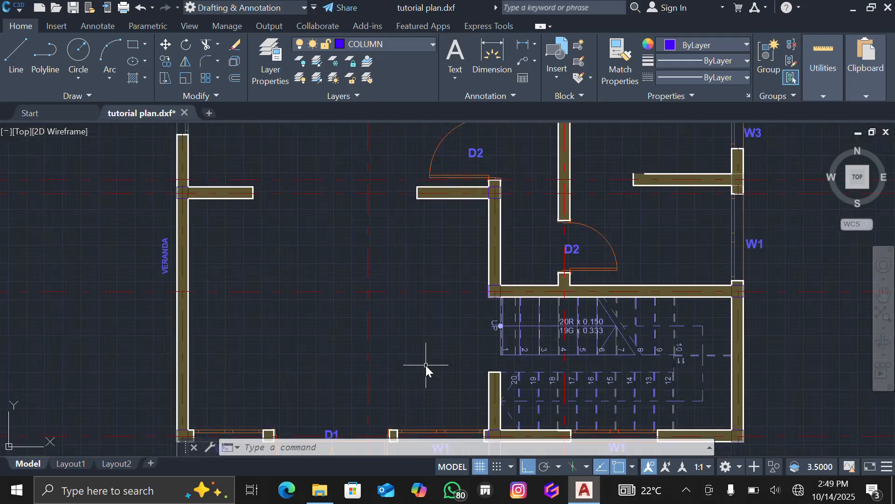
scroll(425, 366, down, 2)
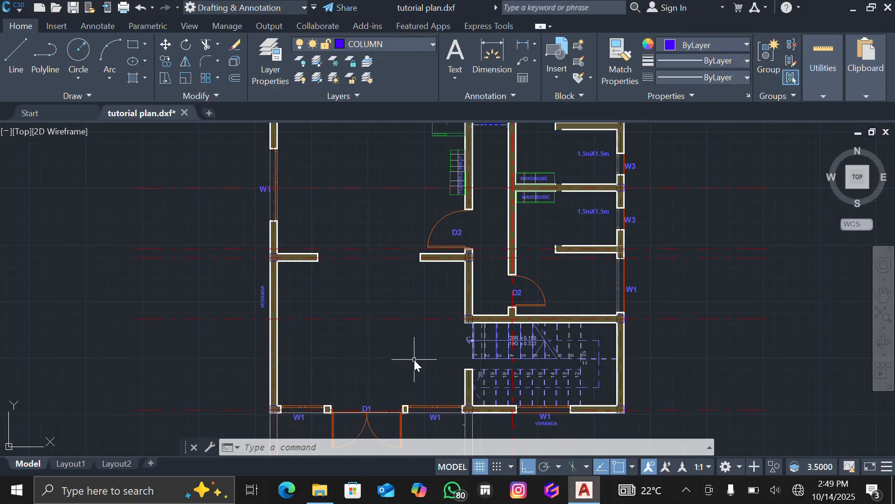
scroll(414, 360, down, 4)
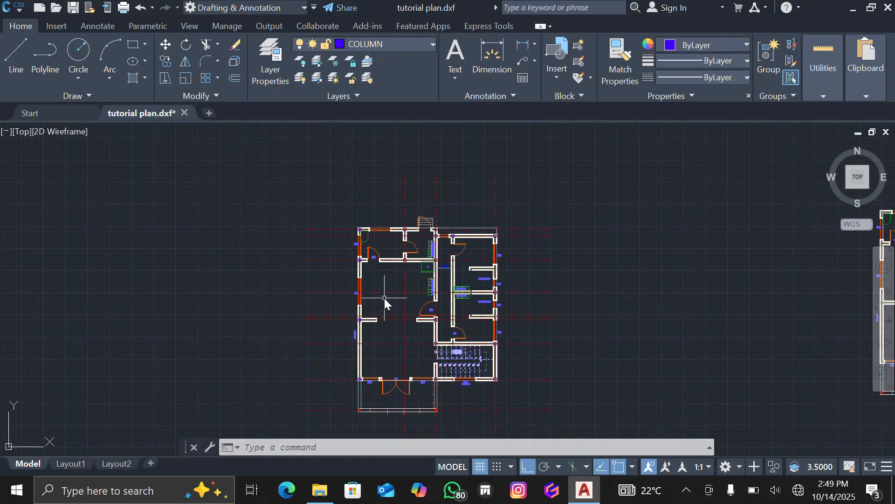
scroll(384, 298, up, 5)
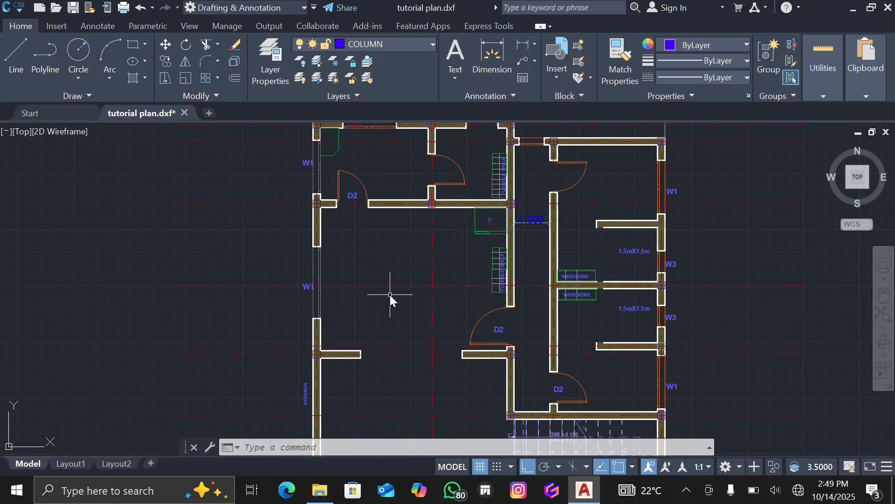
scroll(390, 292, down, 3)
scroll(399, 304, up, 4)
scroll(398, 304, down, 1)
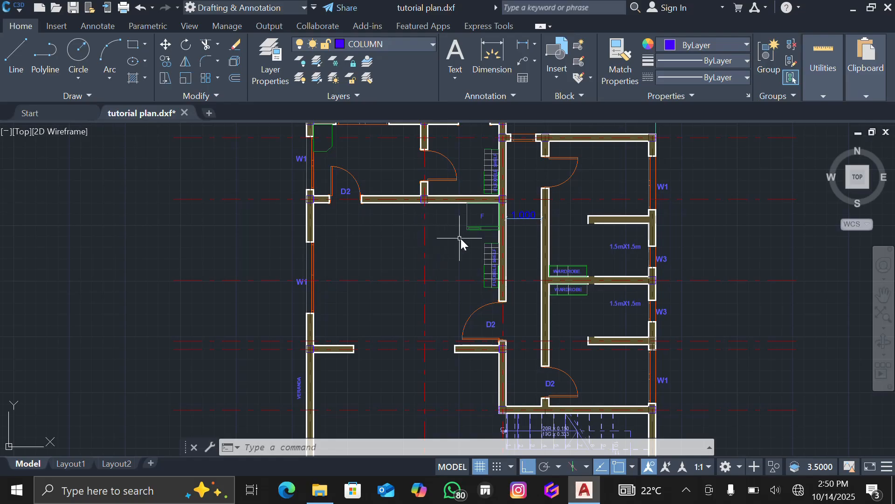
scroll(460, 239, down, 5)
scroll(443, 250, up, 5)
scroll(447, 254, down, 5)
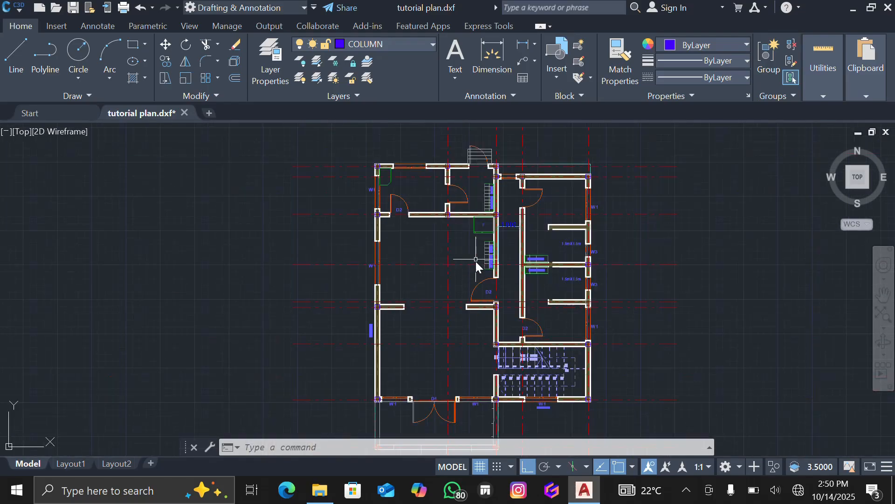
scroll(473, 259, up, 5)
scroll(448, 256, down, 5)
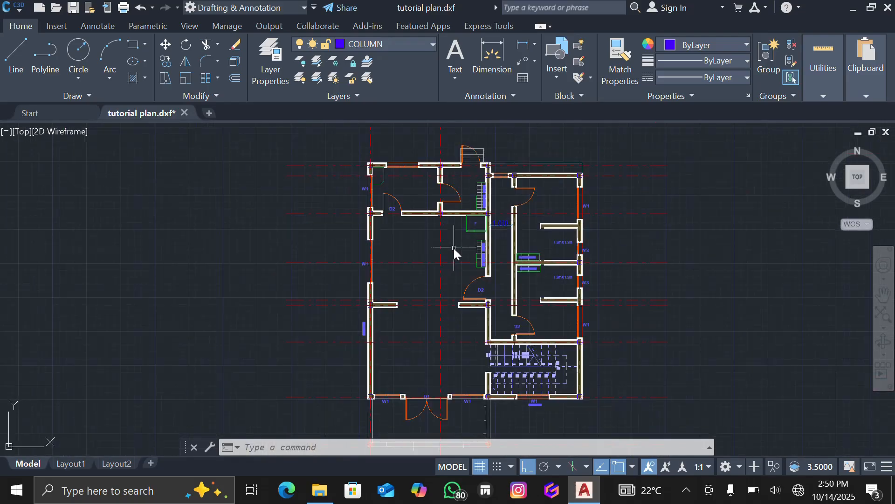
scroll(457, 254, up, 6)
scroll(457, 256, down, 2)
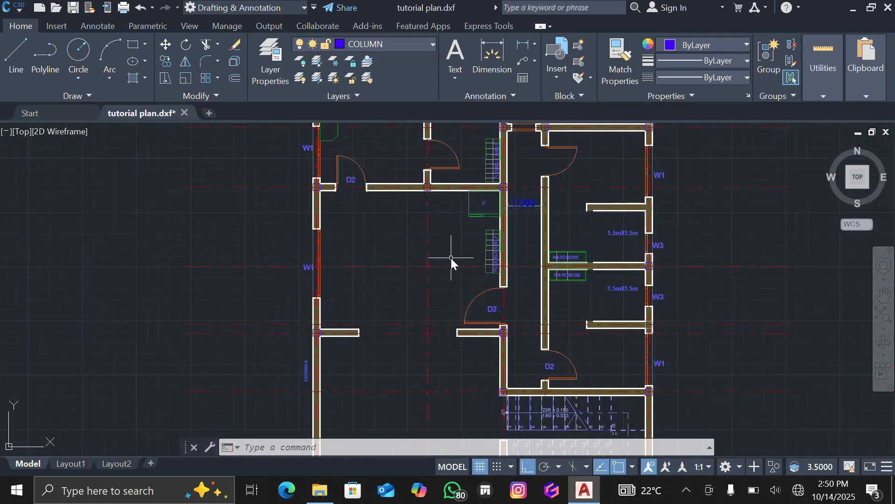
scroll(451, 258, down, 3)
- Inspect the columns at both ends of the wall on the north side of the staircase
scroll(556, 368, up, 5)
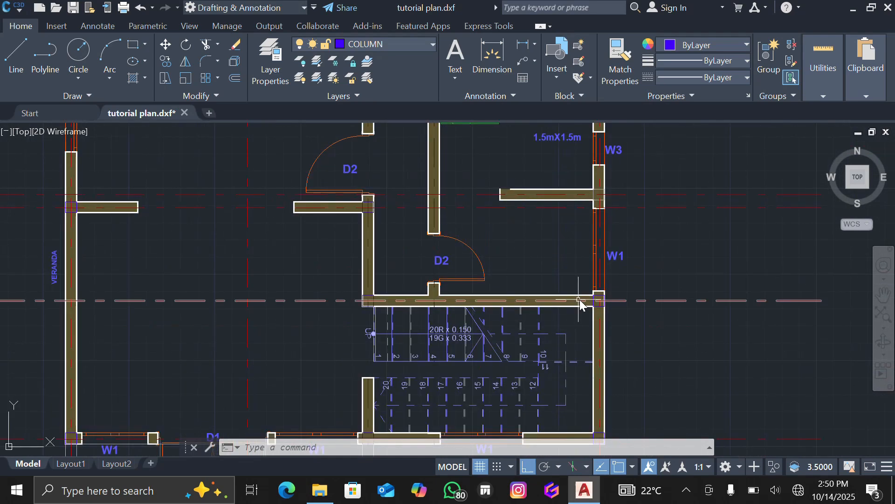
scroll(609, 296, up, 5)
scroll(629, 296, down, 3)
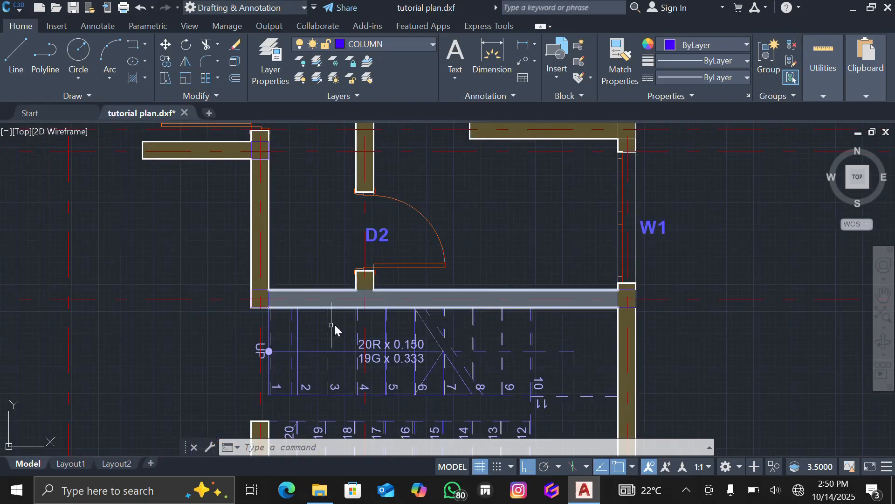
scroll(323, 330, down, 3)
scroll(327, 392, down, 2)
scroll(327, 392, up, 5)
scroll(328, 391, down, 3)
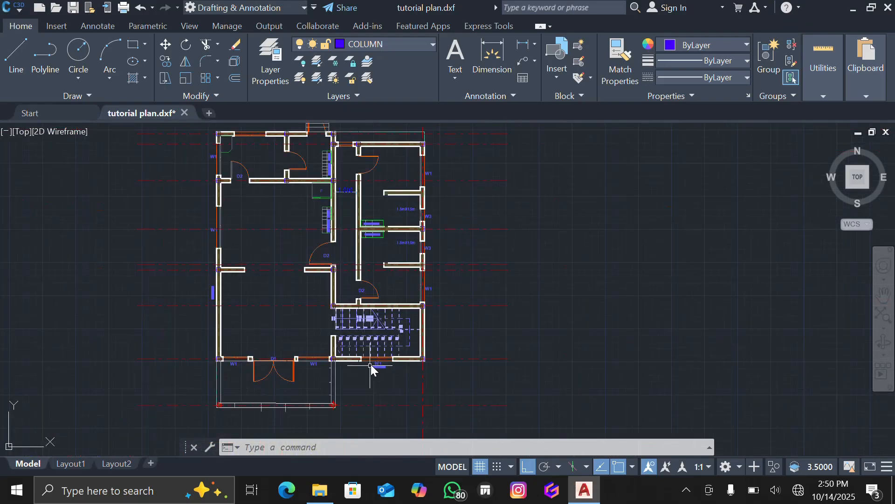
scroll(296, 424, up, 3)
scroll(298, 410, down, 3)
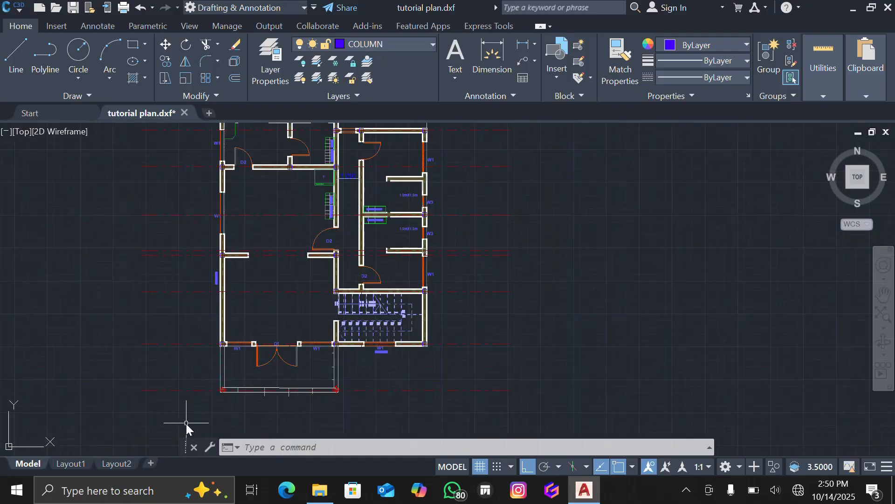
- Examine the round columns at the veranda's outer corners and the column at the house's southwest corner
scroll(217, 404, up, 8)
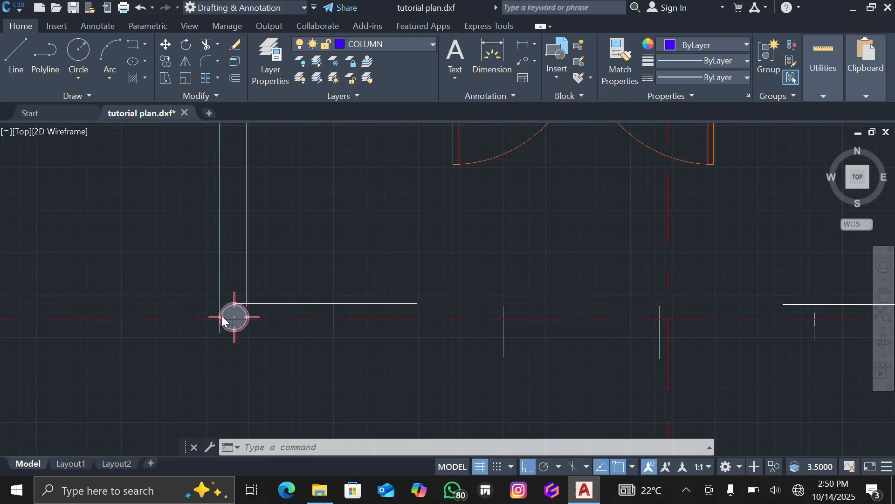
scroll(230, 313, down, 4)
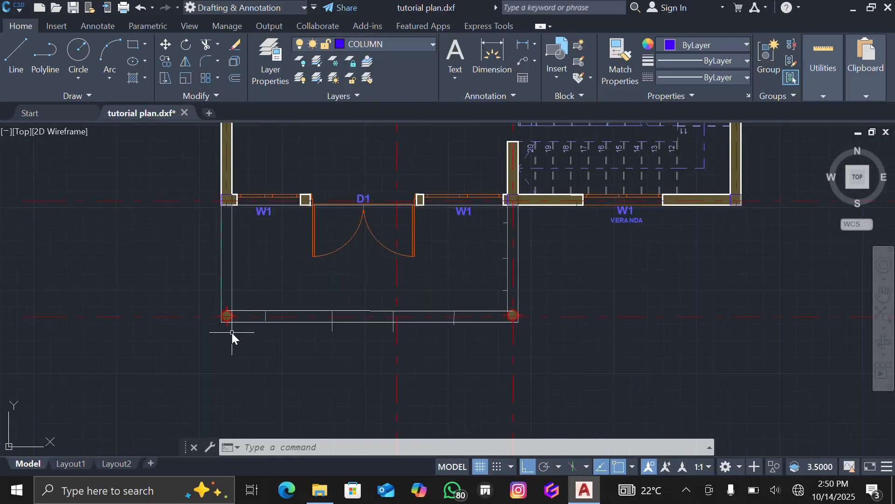
scroll(231, 327, up, 5)
scroll(259, 322, down, 5)
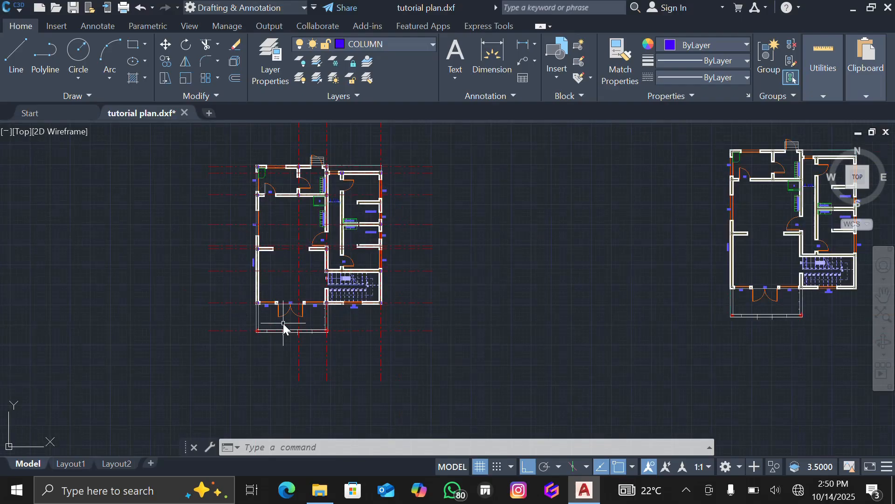
scroll(273, 307, up, 6)
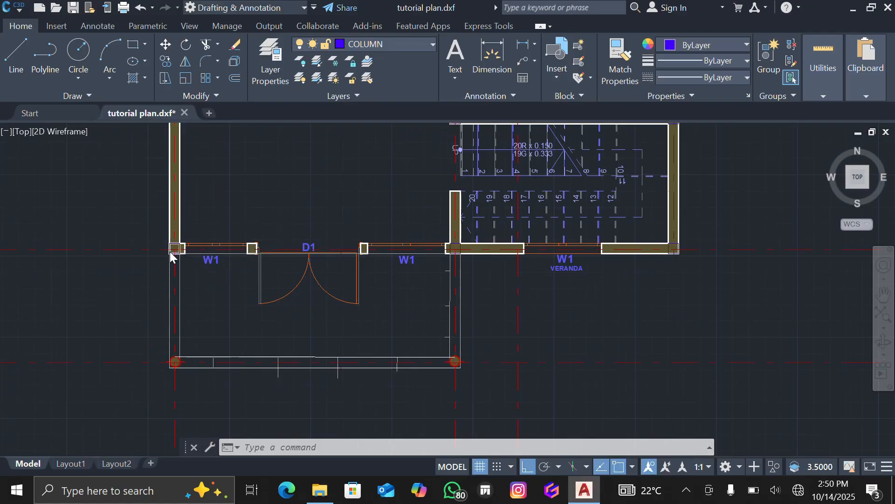
- Copy the column square from the house's southwest corner by its upper-left corner onto the veranda's southwest round column, with object snap off
scroll(172, 247, up, 5)
click(178, 221)
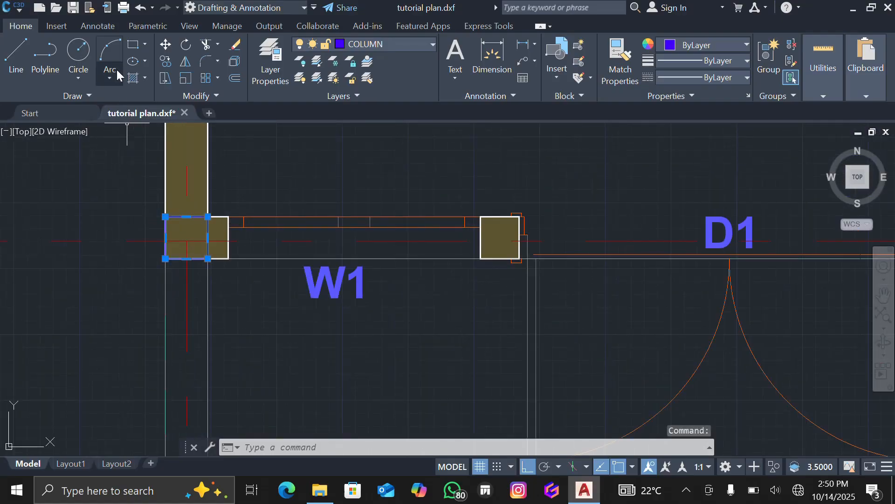
click(166, 62)
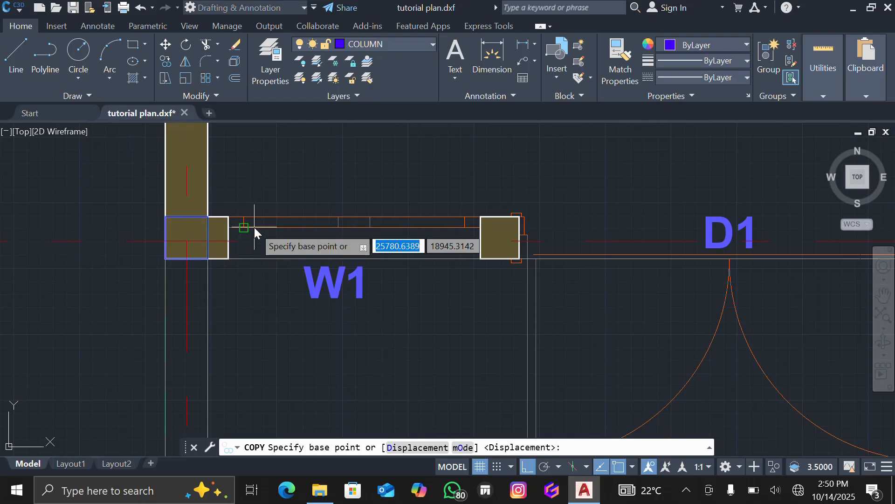
scroll(213, 233, down, 2)
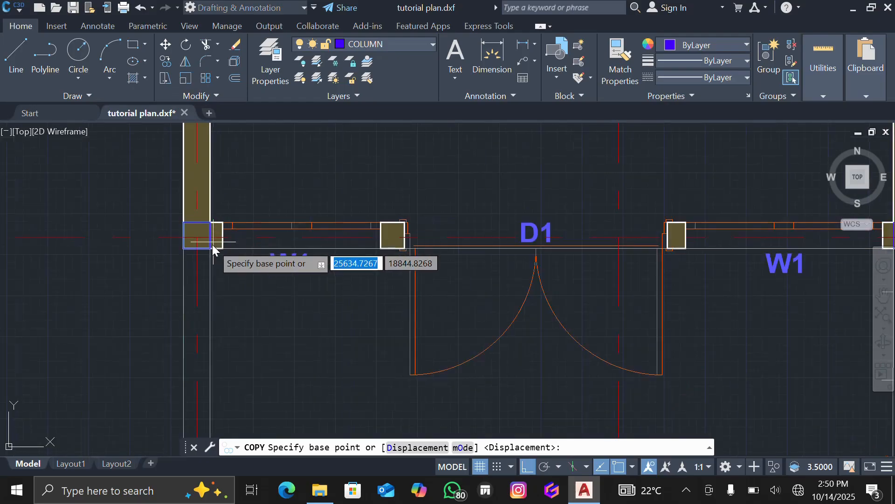
click(183, 228)
scroll(234, 234, down, 3)
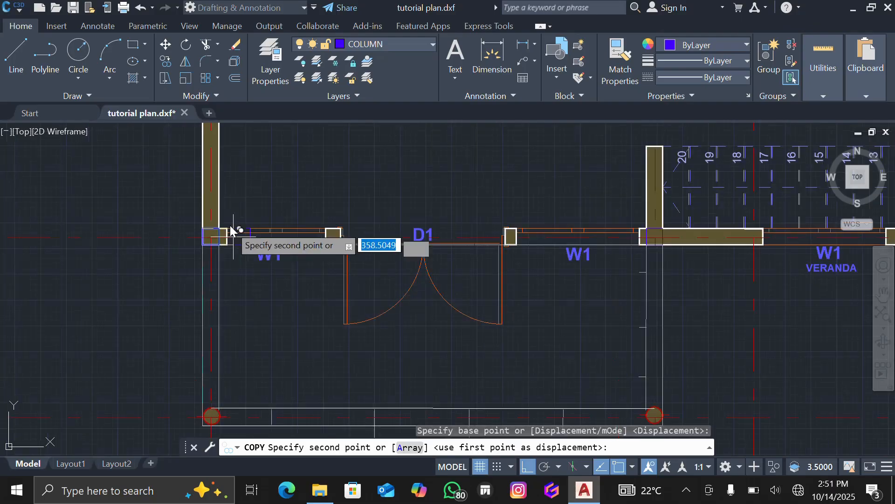
scroll(218, 315, up, 2)
scroll(201, 245, up, 5)
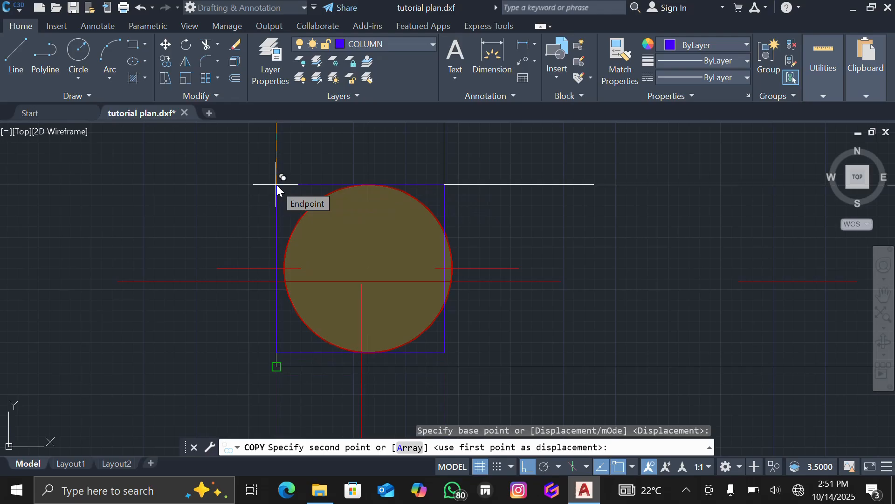
click(624, 466)
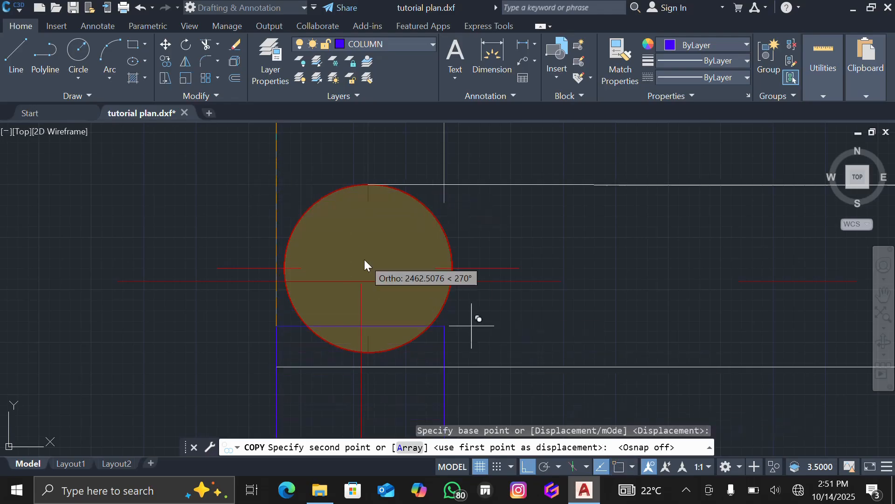
click(273, 197)
scroll(277, 226, down, 5)
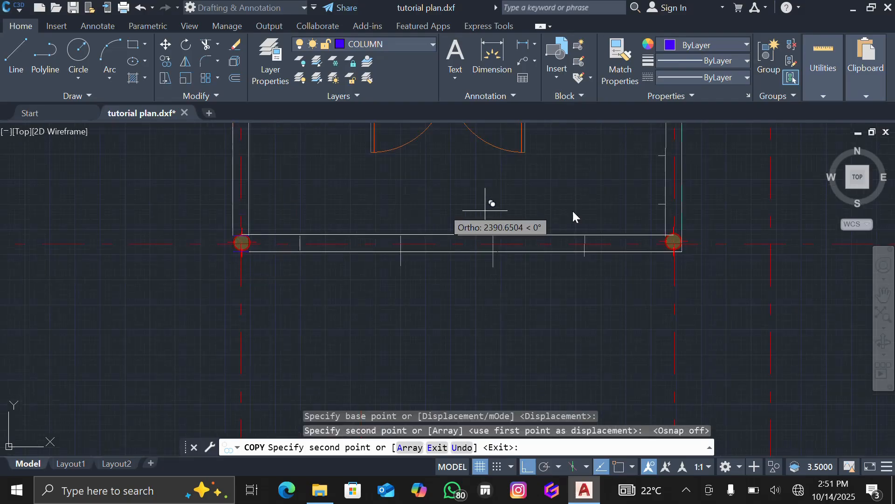
- Turn object snap back on, place another copy of the column square over the veranda's southeast round column and finish copying
scroll(664, 219, up, 6)
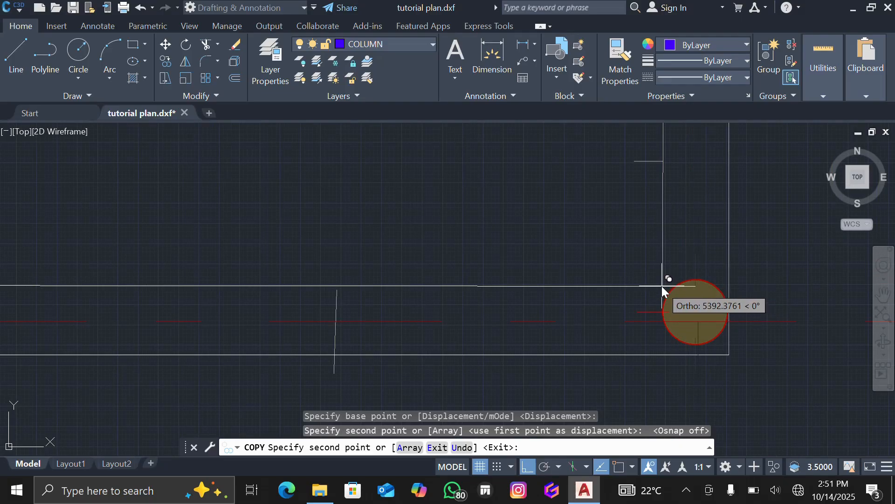
click(625, 471)
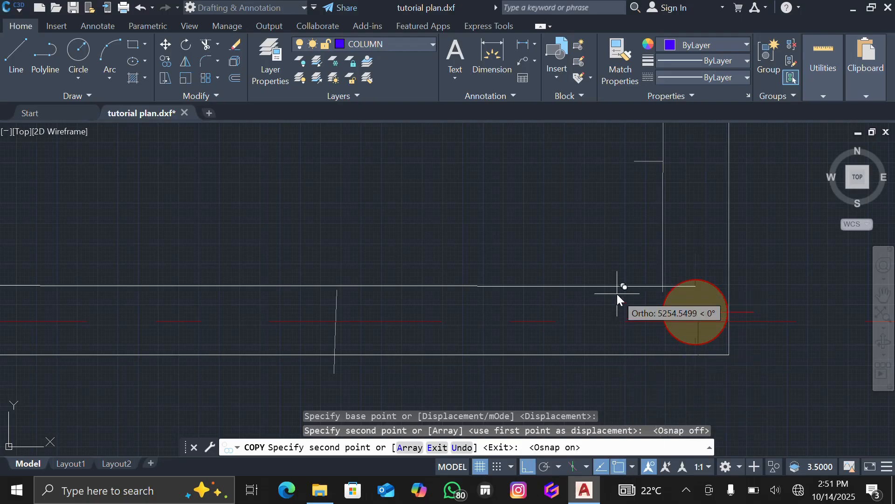
click(659, 287)
scroll(475, 329, down, 2)
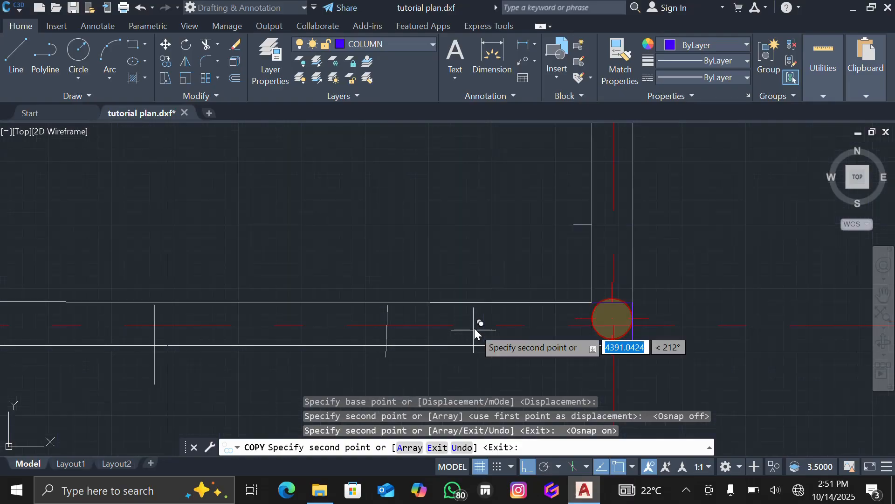
scroll(474, 329, down, 4)
scroll(468, 319, up, 2)
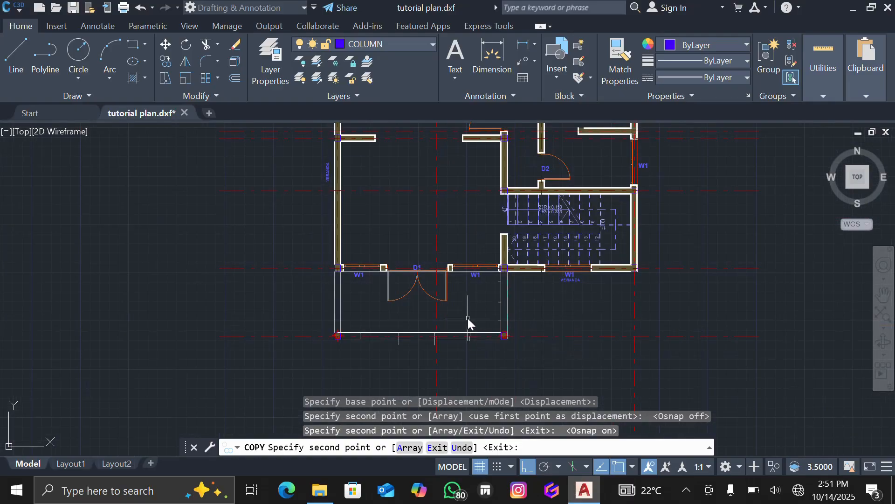
key(Escape)
- Examine the column squares at the veranda's outer corners and along the house's south front
scroll(471, 314, up, 4)
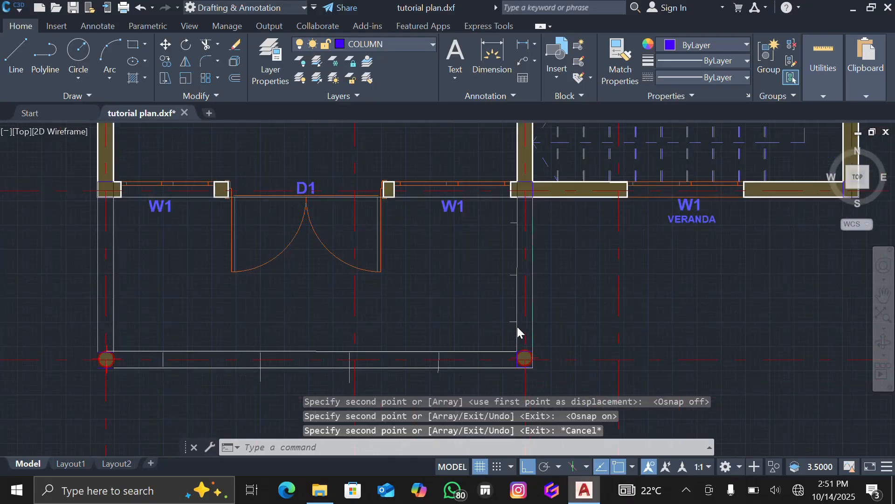
scroll(519, 332, down, 2)
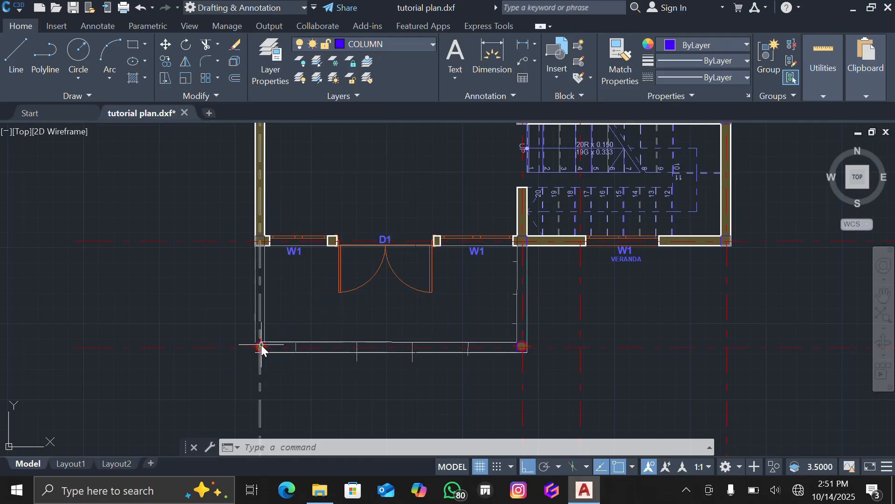
scroll(467, 325, down, 4)
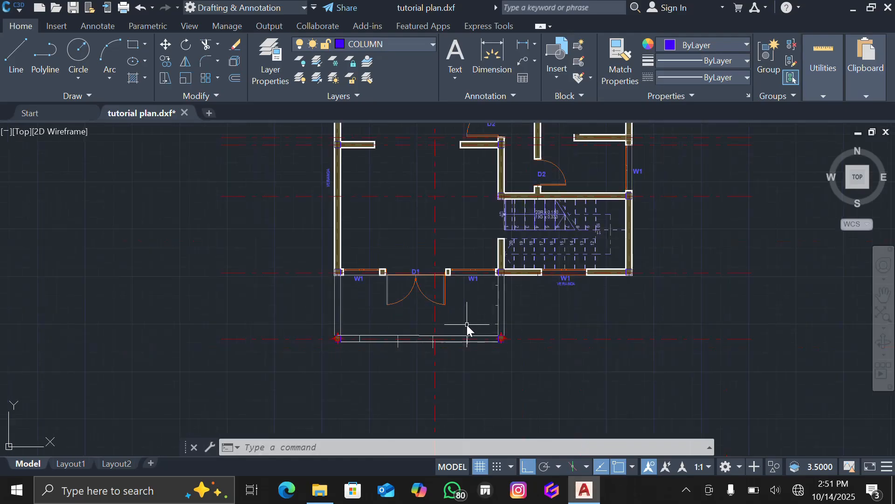
scroll(463, 318, up, 4)
scroll(463, 318, down, 3)
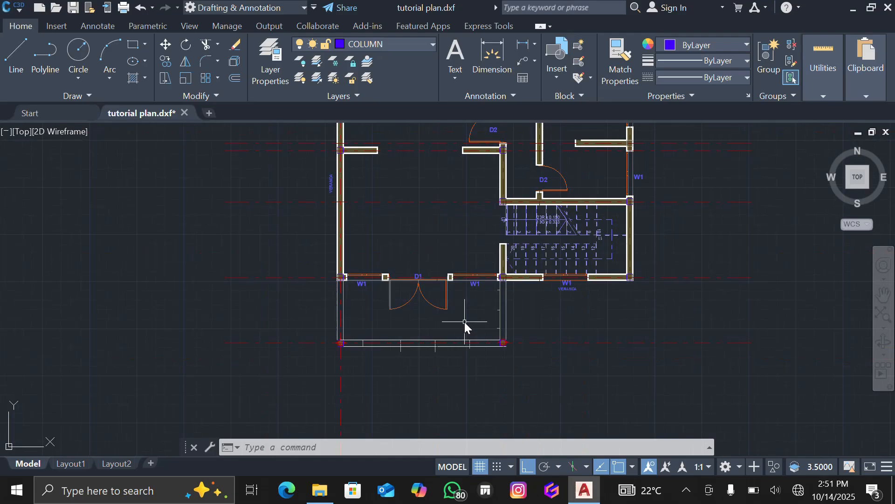
scroll(445, 283, up, 6)
scroll(445, 285, down, 3)
scroll(441, 280, down, 2)
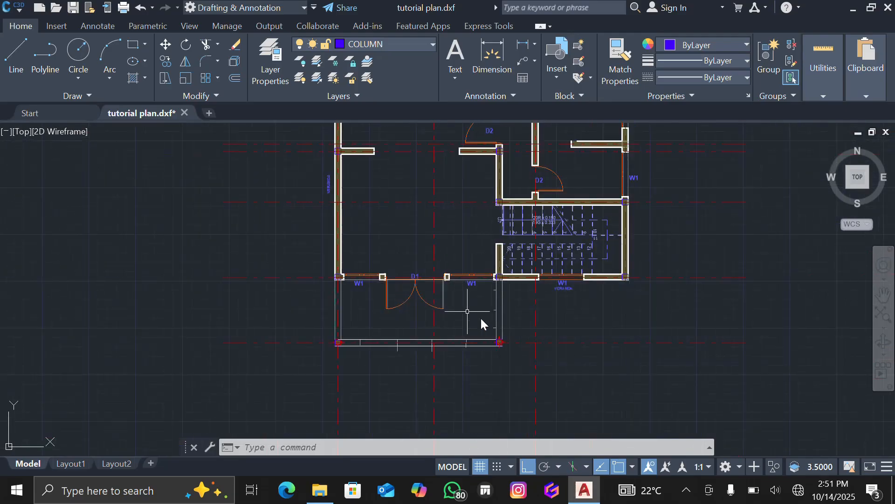
scroll(480, 320, up, 2)
scroll(473, 321, down, 2)
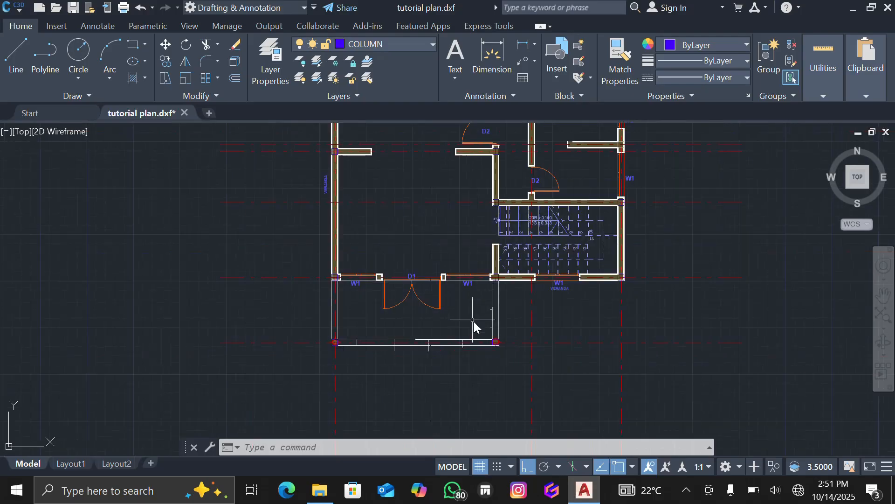
scroll(356, 251, up, 3)
scroll(355, 252, down, 3)
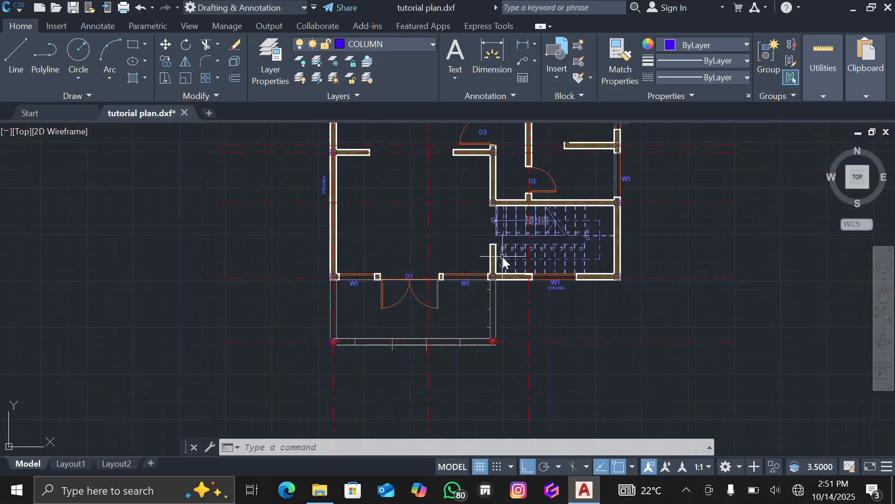
scroll(506, 292, down, 2)
scroll(482, 228, up, 6)
scroll(523, 244, down, 4)
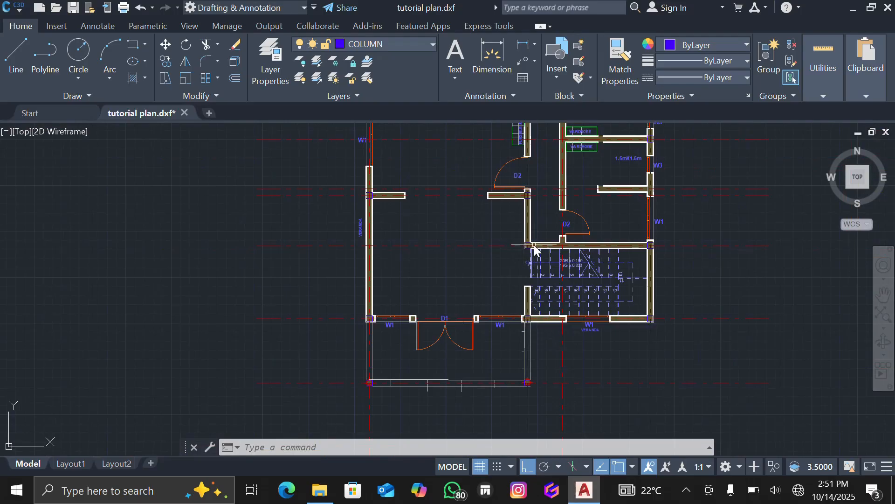
- Examine the columns in the east wing from the staircase past the 1.5mX1.5m rooms to the northeast corner
scroll(631, 331, down, 2)
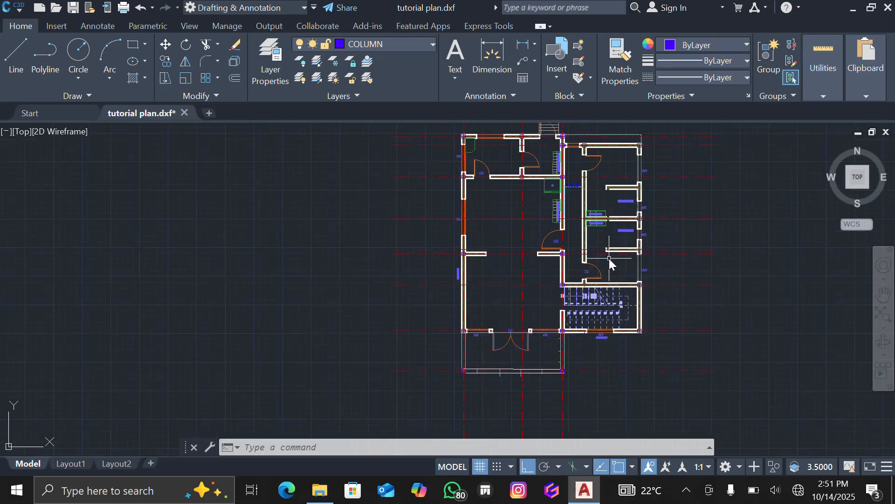
scroll(610, 258, up, 4)
scroll(614, 282, down, 2)
scroll(632, 326, up, 2)
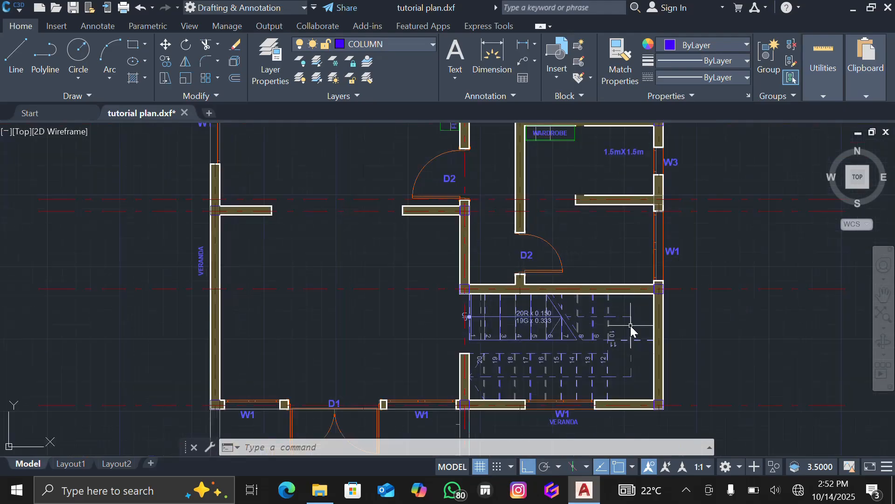
scroll(631, 261, down, 2)
scroll(622, 242, down, 2)
scroll(604, 178, up, 3)
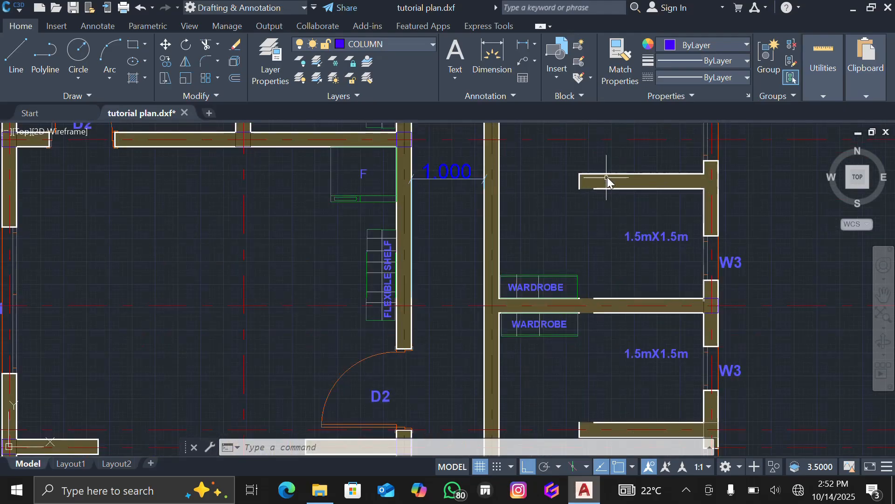
scroll(593, 190, down, 2)
scroll(606, 179, down, 2)
scroll(619, 159, up, 3)
scroll(621, 148, up, 3)
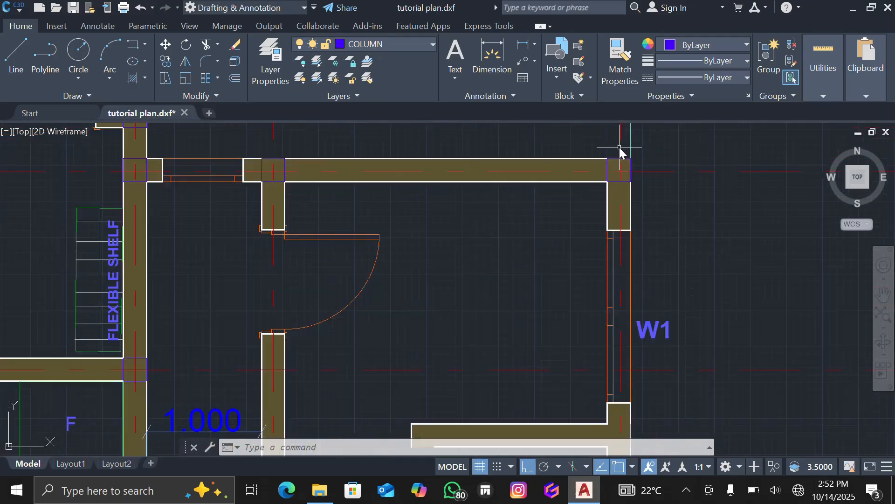
scroll(621, 148, down, 4)
scroll(620, 147, up, 3)
scroll(626, 150, down, 4)
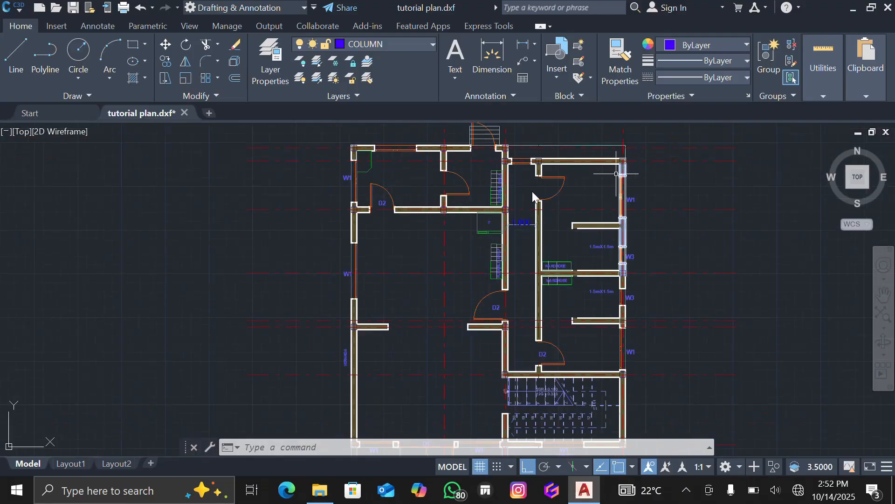
- Inspect the columns at the northwest corner, along the north wall and around the staircase
scroll(355, 140, up, 3)
scroll(350, 159, up, 2)
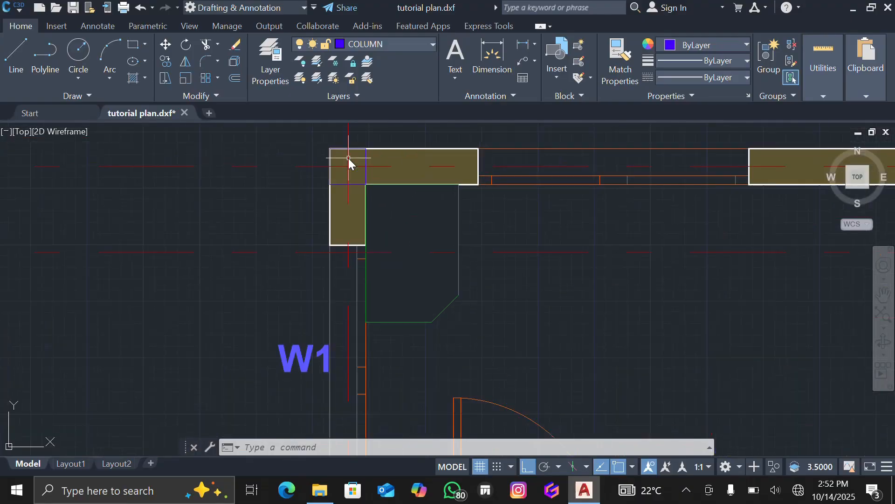
scroll(343, 176, down, 4)
scroll(449, 171, up, 3)
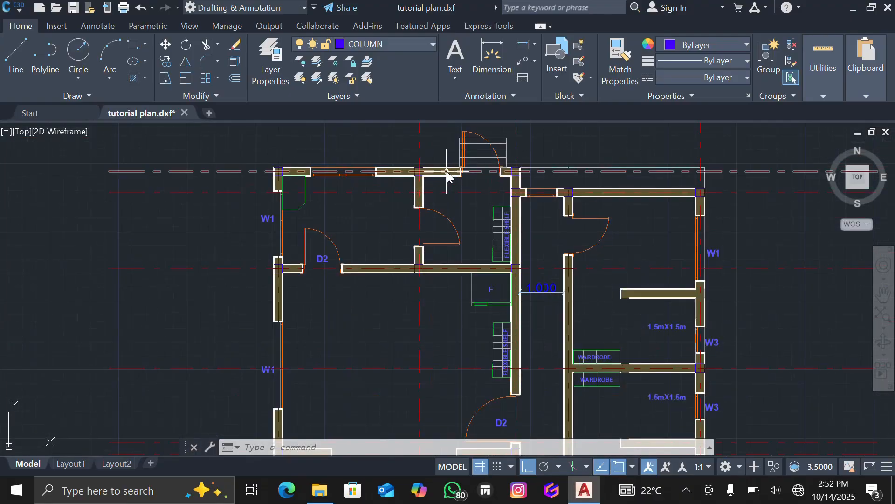
scroll(522, 183, up, 2)
scroll(504, 169, down, 4)
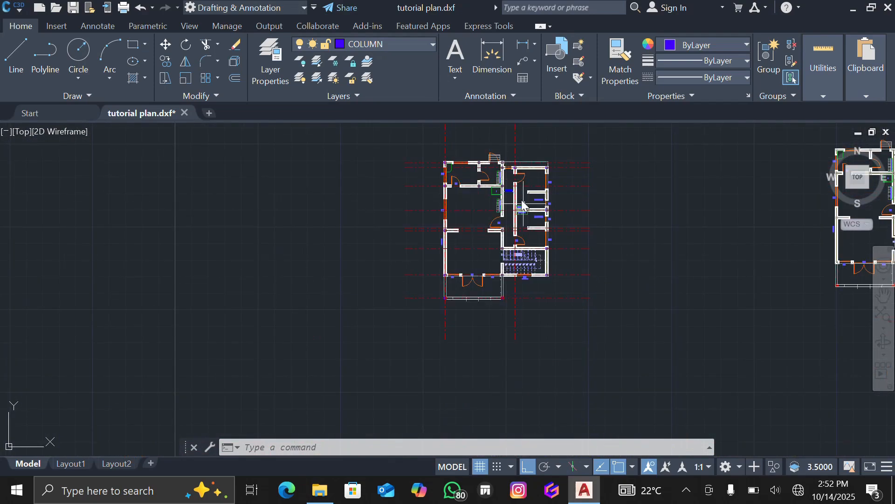
scroll(546, 270, up, 7)
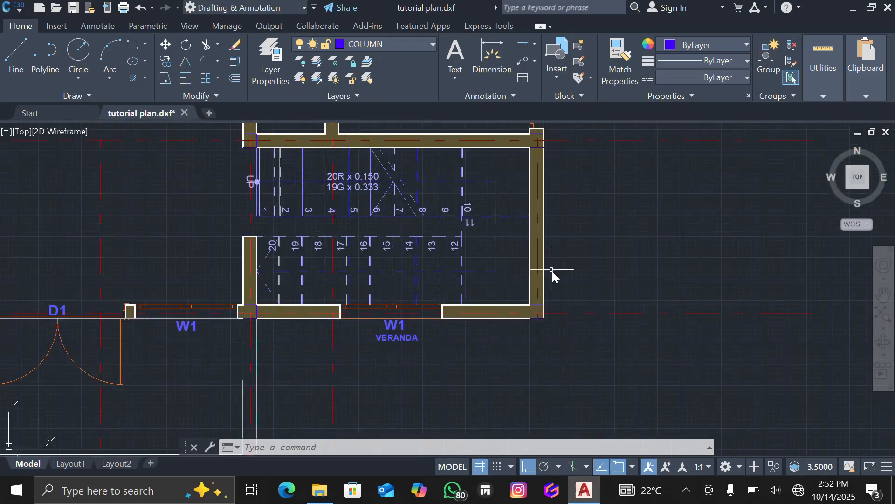
scroll(550, 275, down, 4)
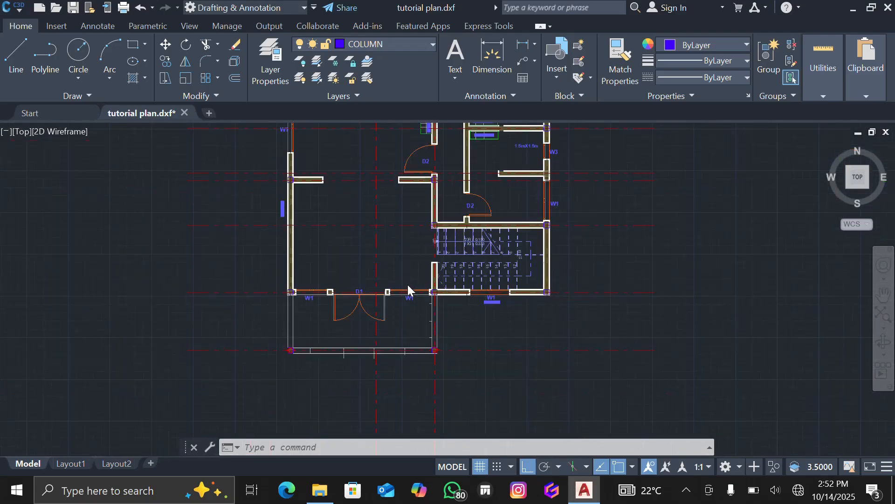
- Review the column layout across the whole floor plan and compare it with the second plan to its east
scroll(408, 285, down, 5)
scroll(380, 179, up, 3)
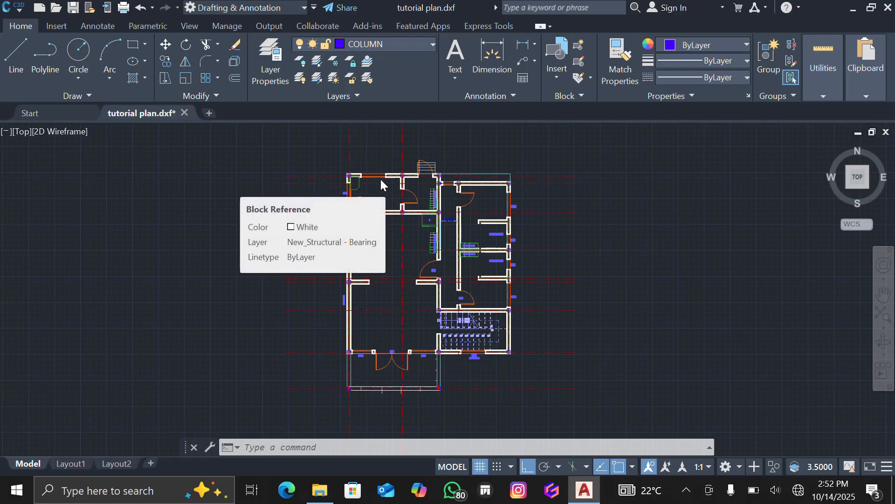
scroll(381, 179, down, 2)
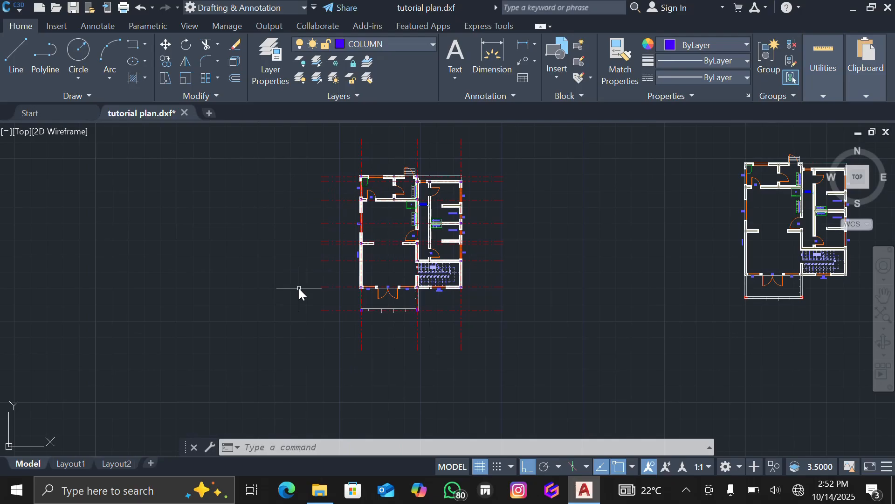
scroll(377, 203, up, 4)
scroll(377, 203, down, 2)
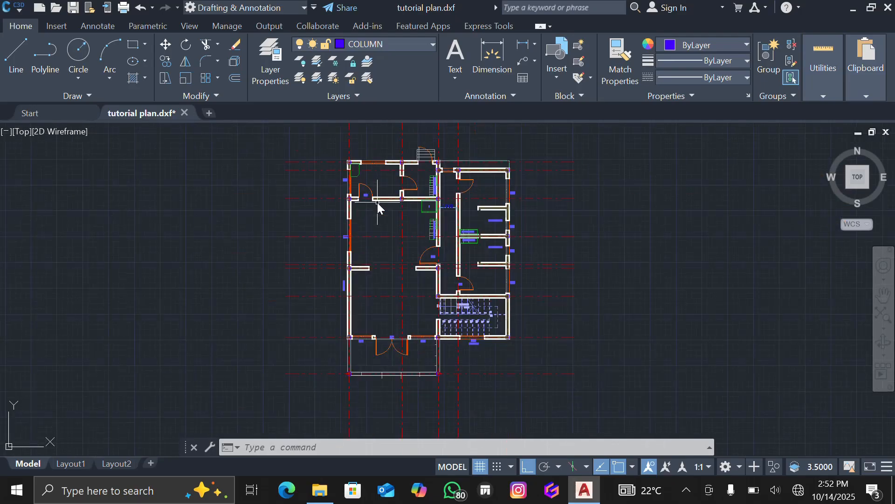
scroll(396, 171, up, 2)
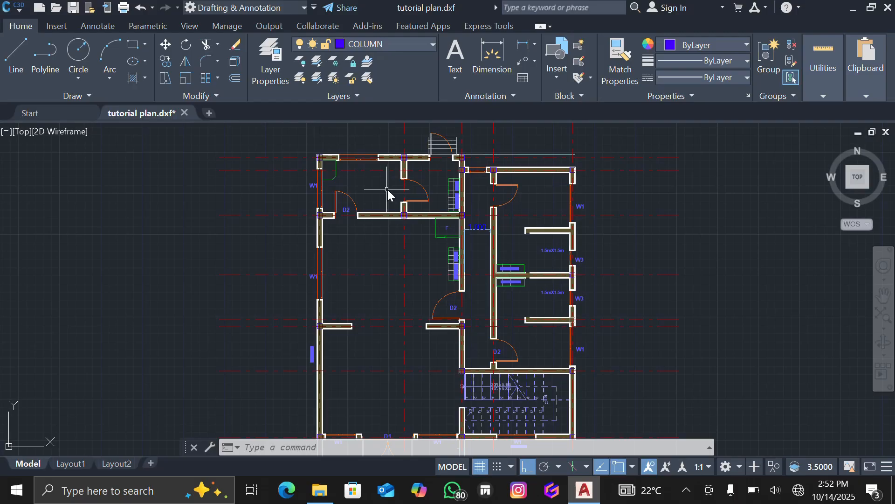
scroll(296, 181, down, 2)
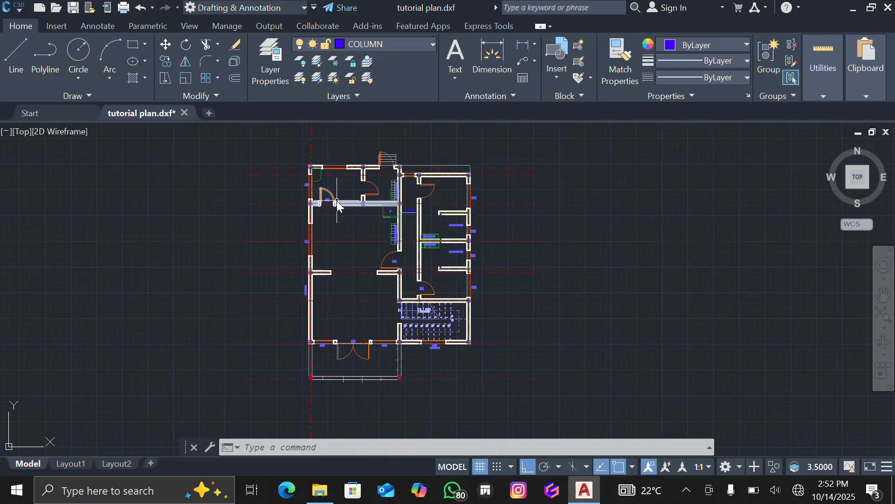
scroll(276, 195, down, 2)
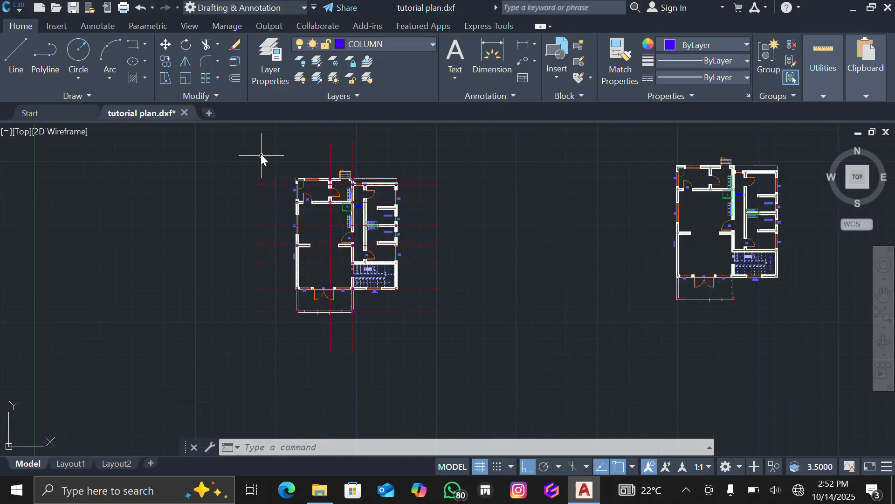
click(244, 132)
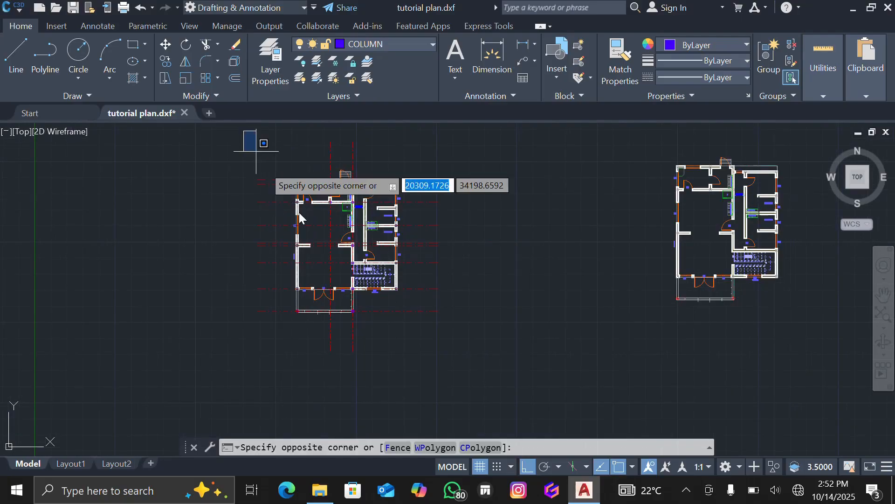
click(481, 370)
right_click(370, 237)
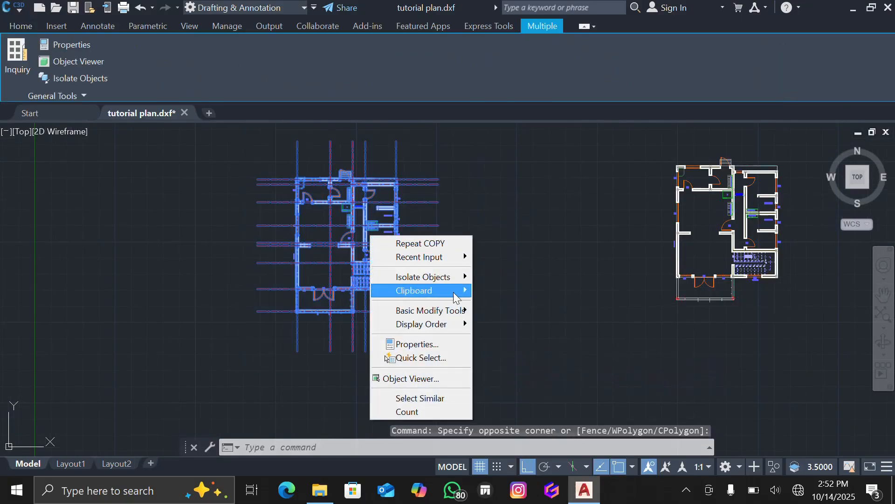
click(546, 309)
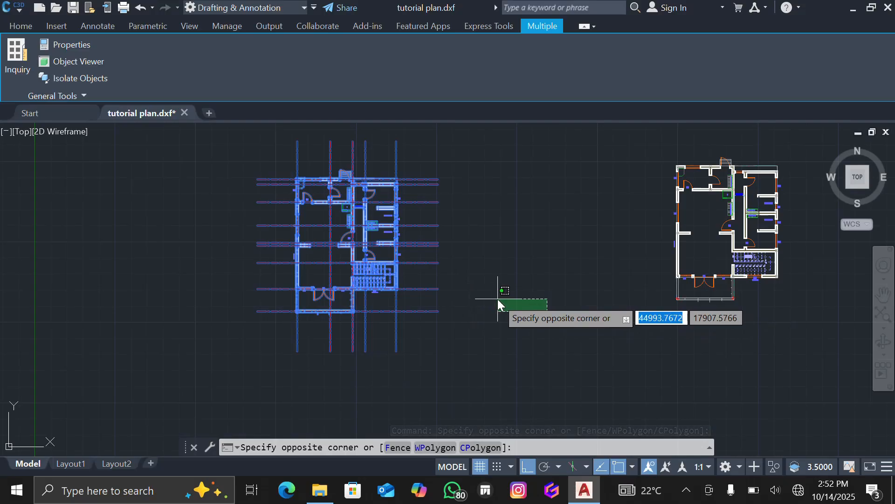
key(Escape)
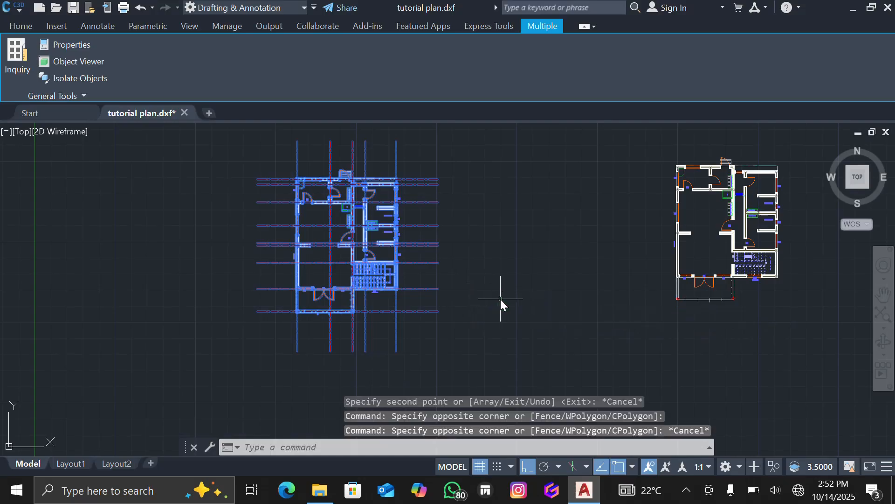
click(25, 26)
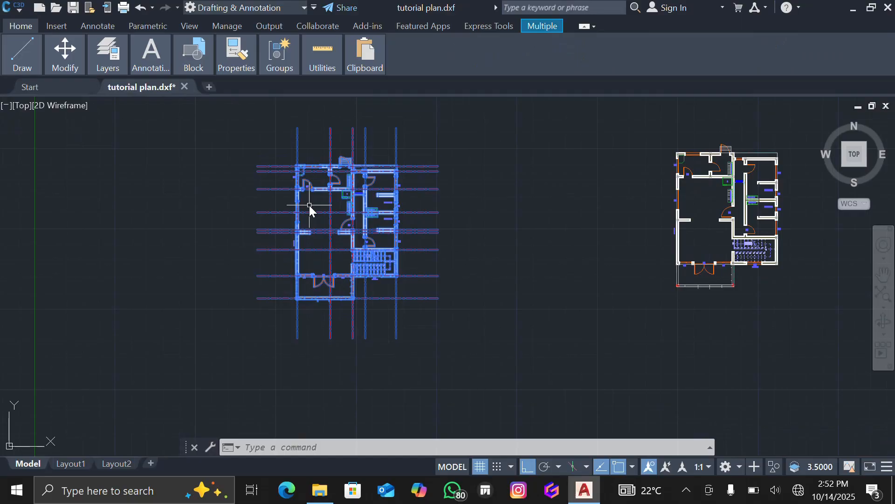
- Begin saving the drawing and create a folder named TUTORIAL STRUC FRAMWORK on the Desktop
key(ctrl+s)
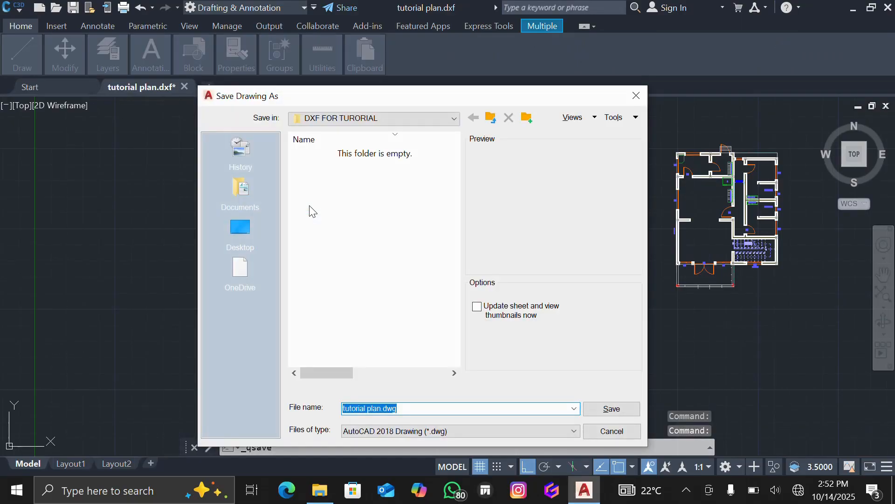
click(240, 227)
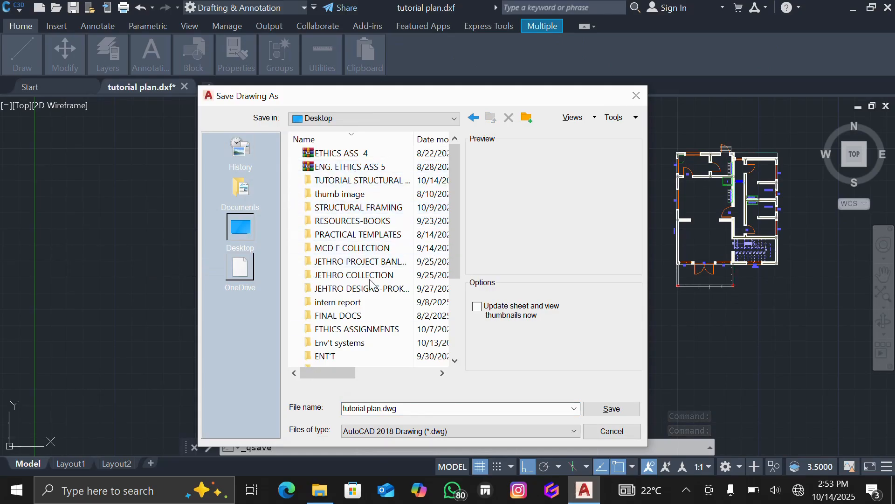
right_click(404, 198)
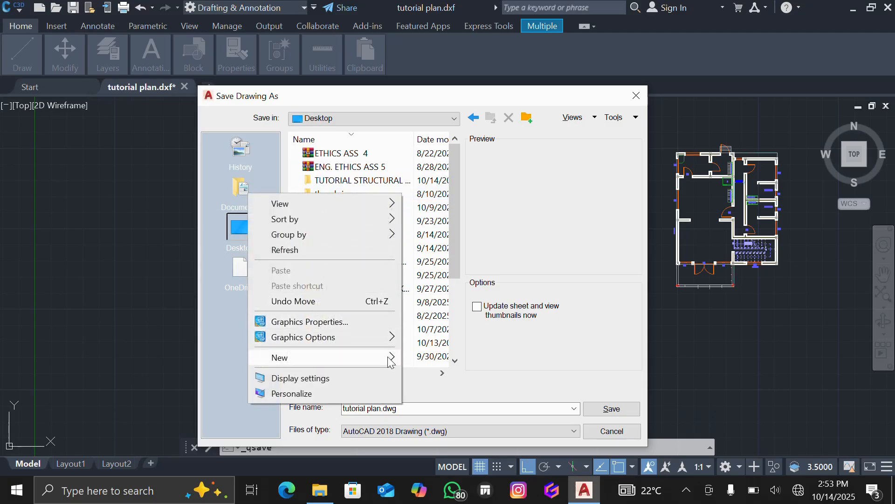
mouse_move(389, 358)
click(447, 165)
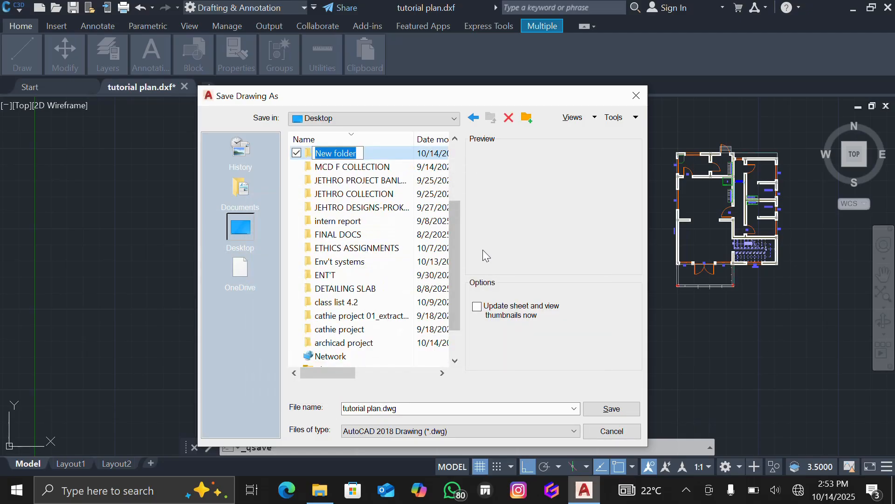
text(TU)
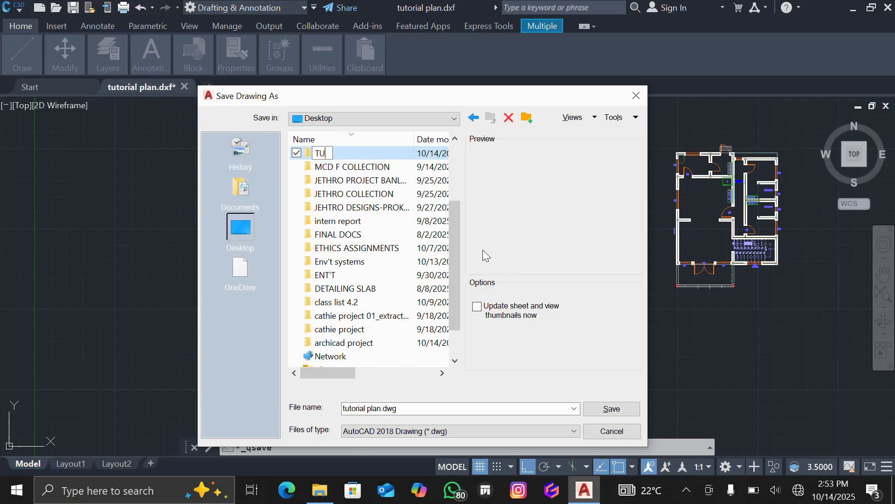
text(TI)
text(ORIAL)
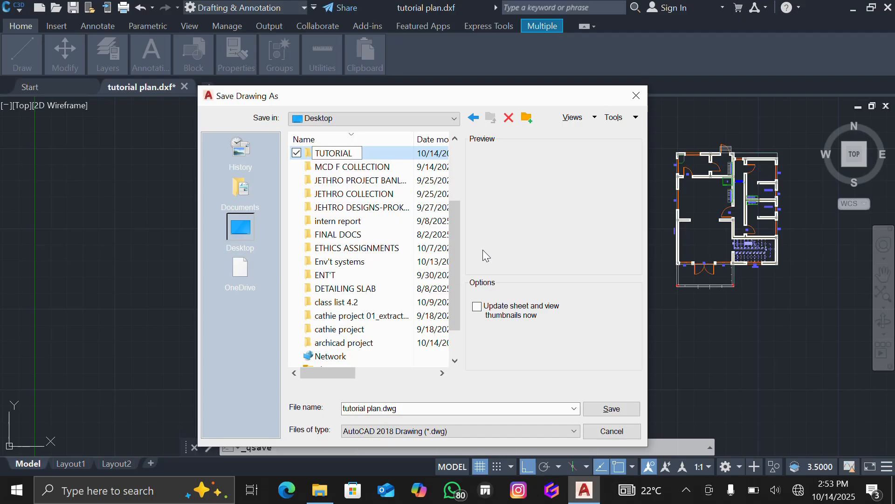
text( STRUC FR)
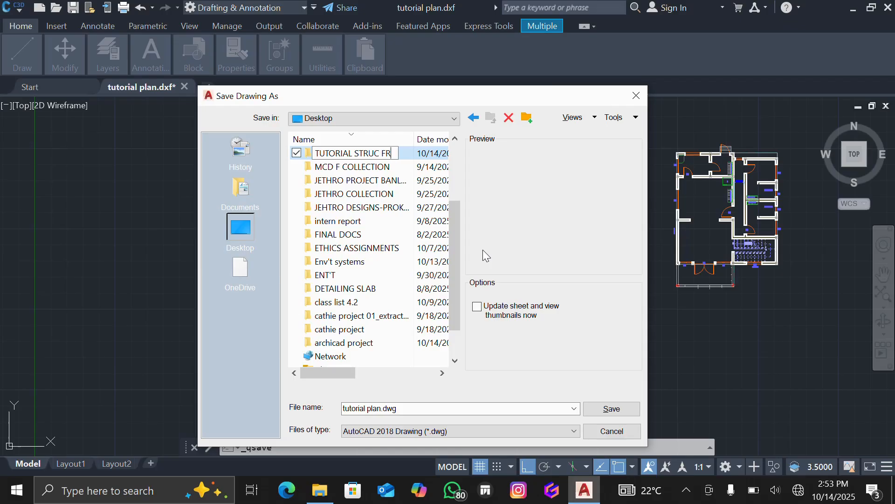
text(AMWOR)
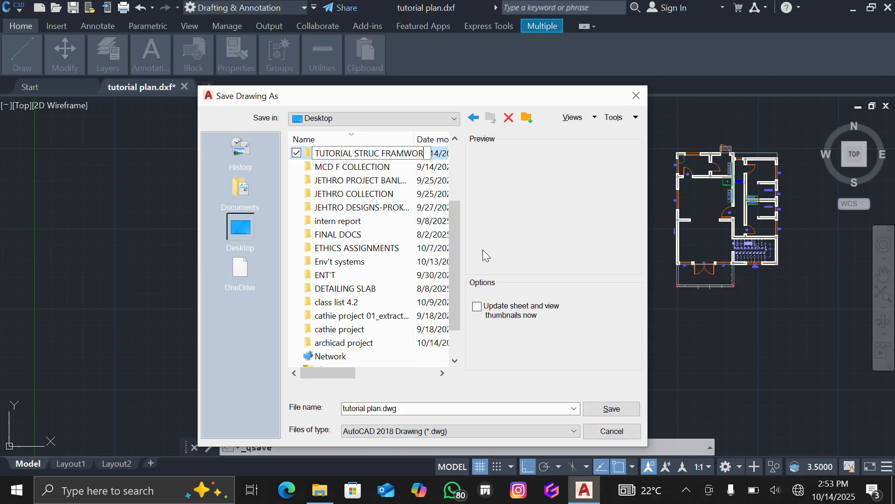
text(K)
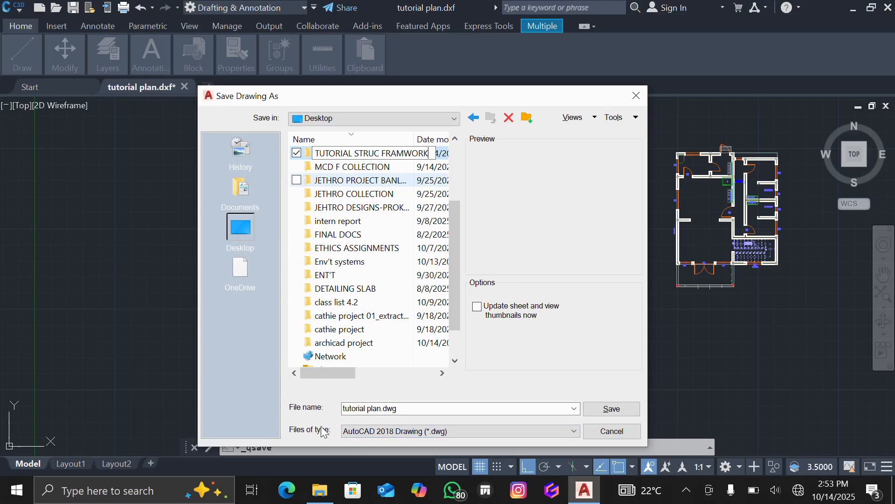
click(574, 429)
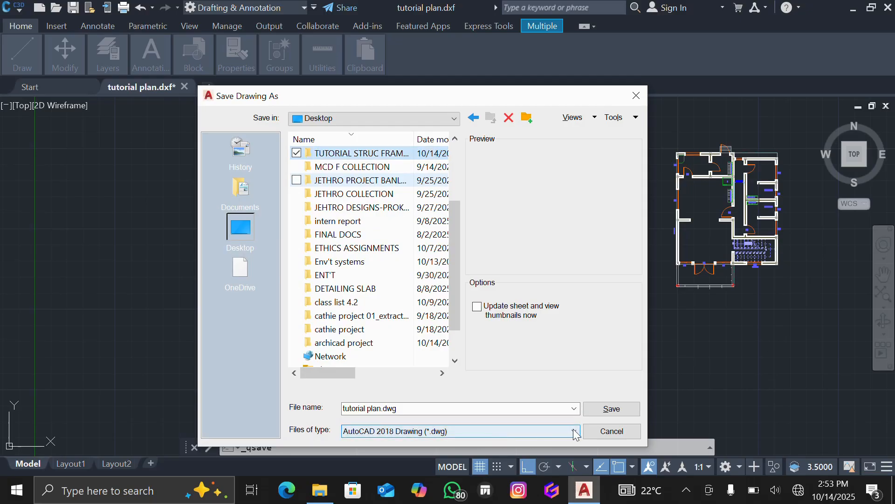
- Save the drawing to the Desktop as STRUCTURAL FRAME WORK in AutoCAD 2018 DXF format
click(574, 433)
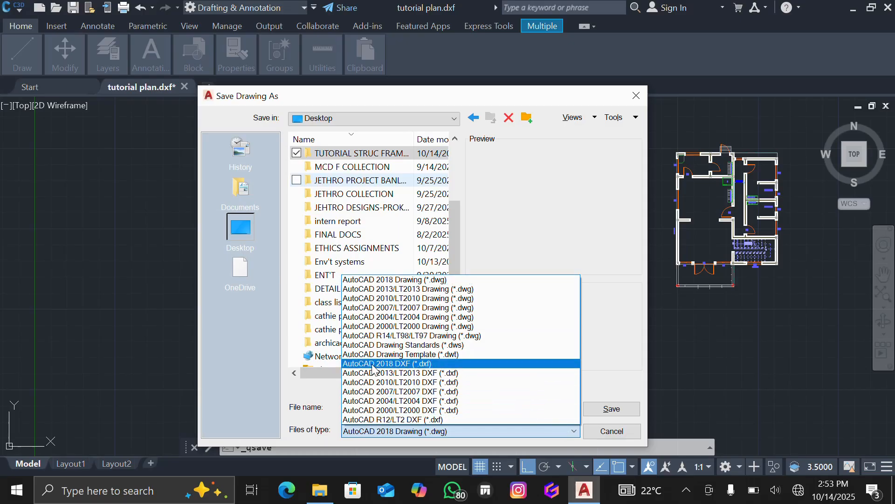
click(420, 363)
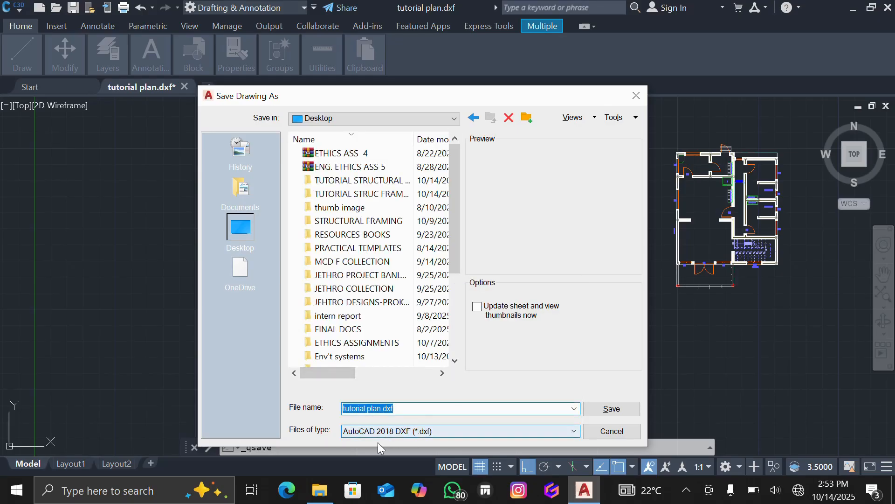
click(400, 412)
double_click(399, 410)
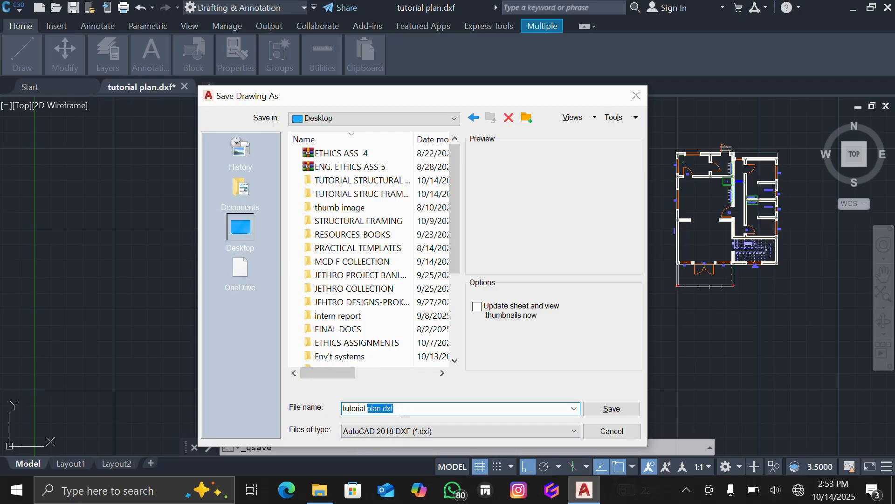
key(BackSpace)
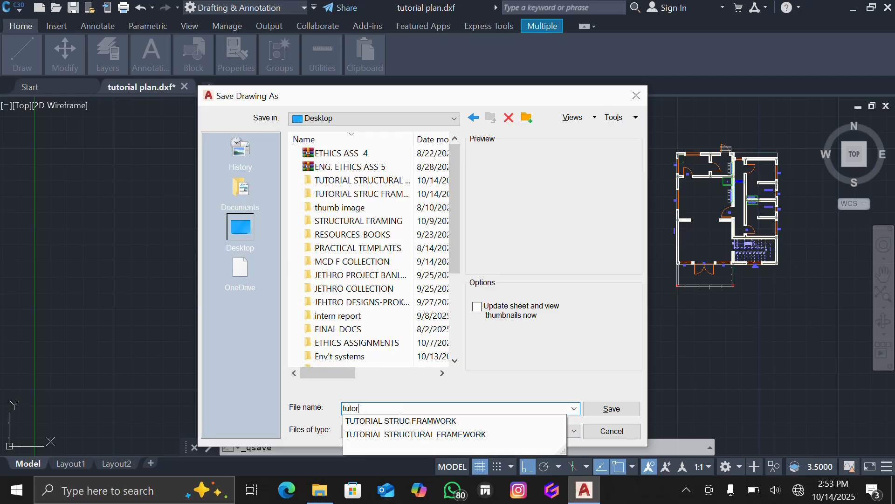
key(BackSpace)
key(BackSpace)
key(BackSpace)
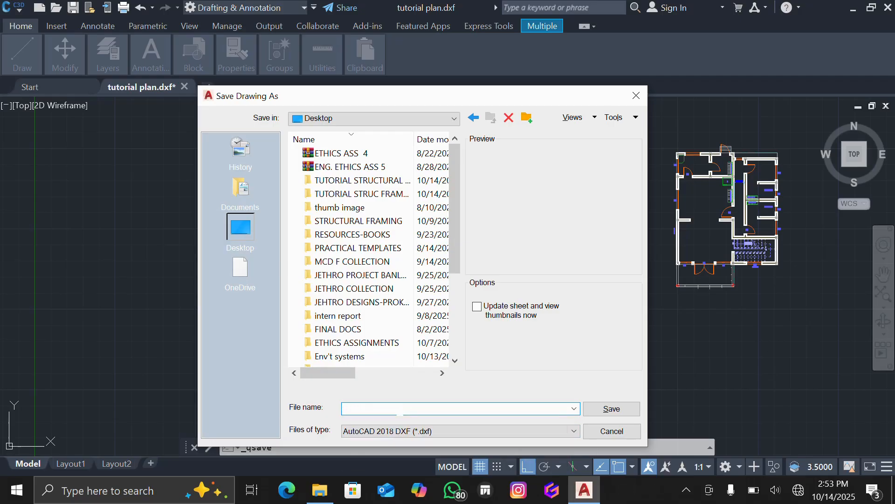
text(STRUCTURAL)
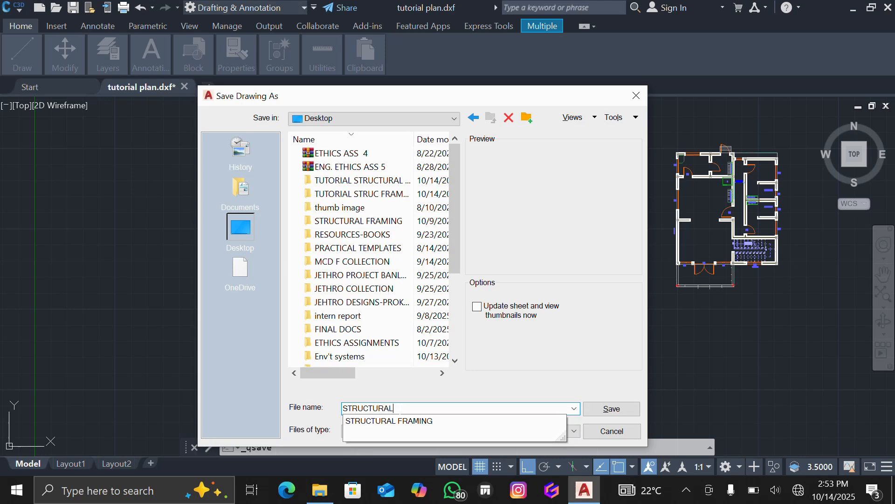
text( FRAME WORK)
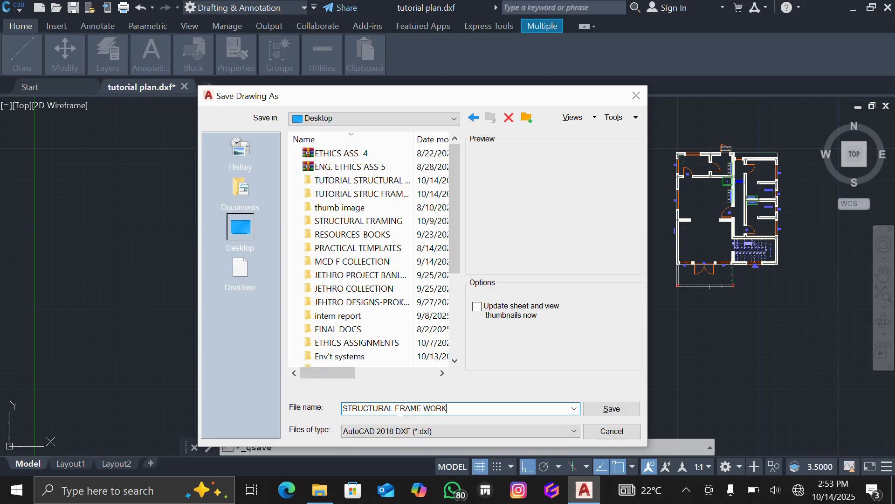
click(608, 411)
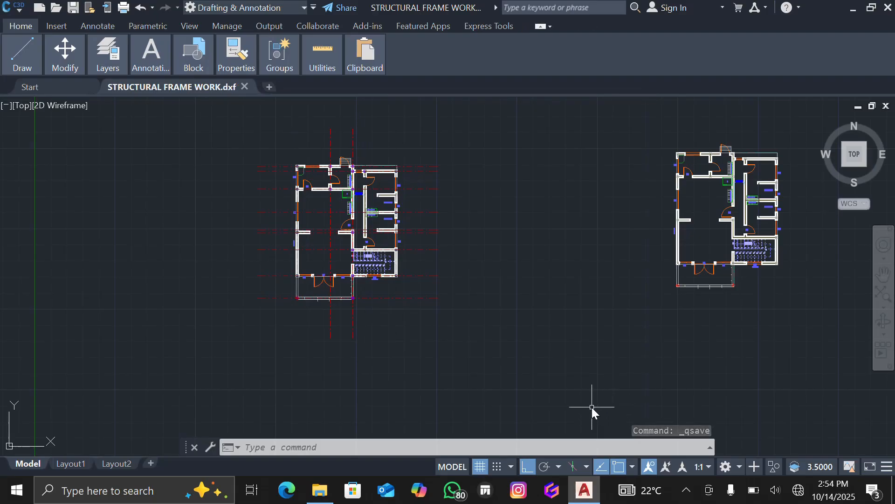
- Switch to the Windows desktop and try to move the STRUCTURAL FRAME WORK DXF file into a folder
click(853, 10)
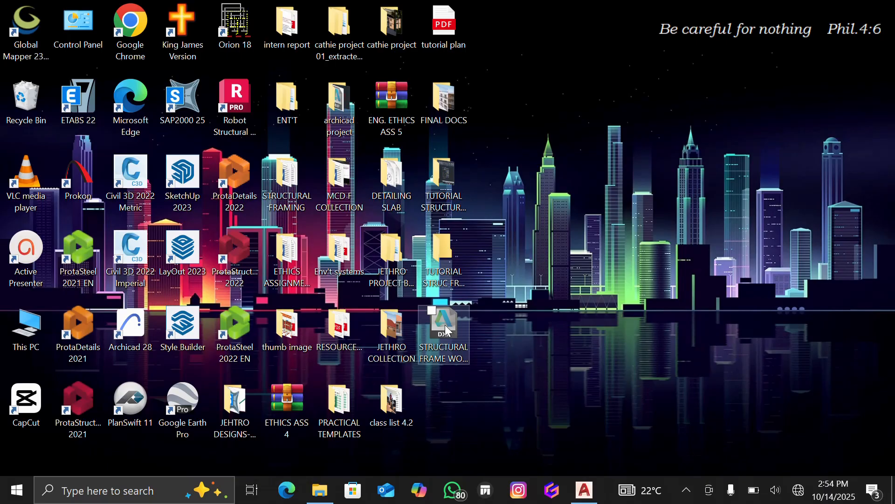
drag(447, 330, 526, 330)
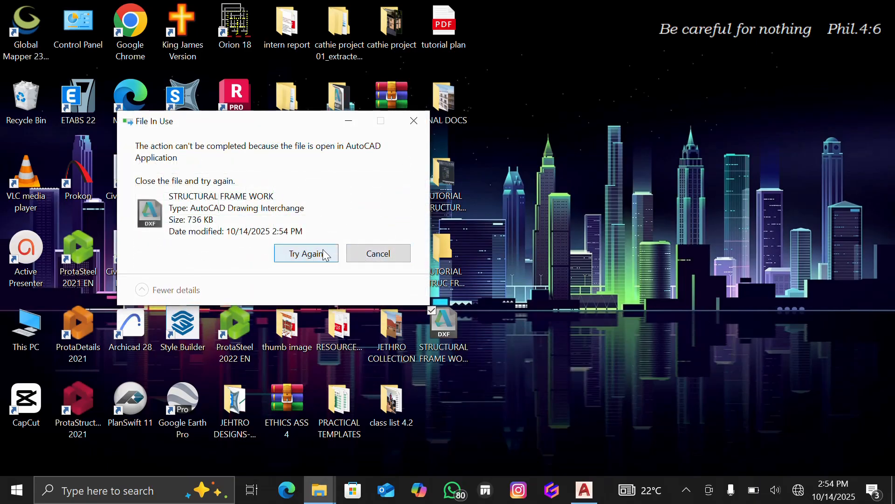
click(371, 254)
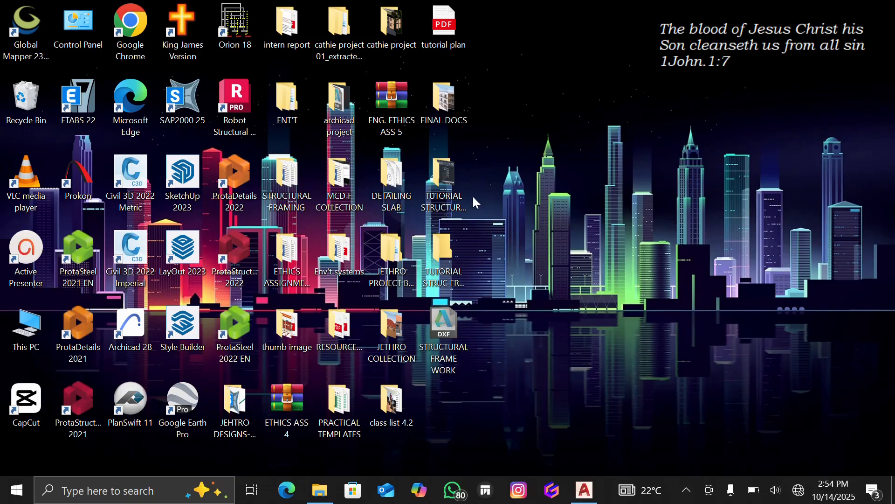
- Move the TUTORIAL STRUCTURAL FRAMEWORK folder into the archicad project folder and place the STRUCTURAL FRAME WORK file in its desktop spot
drag(460, 183, 352, 114)
drag(458, 326, 455, 198)
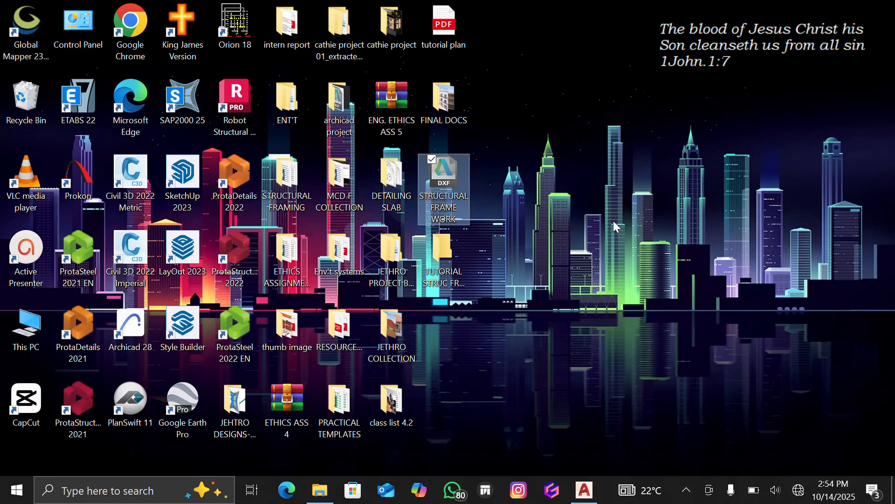
click(558, 234)
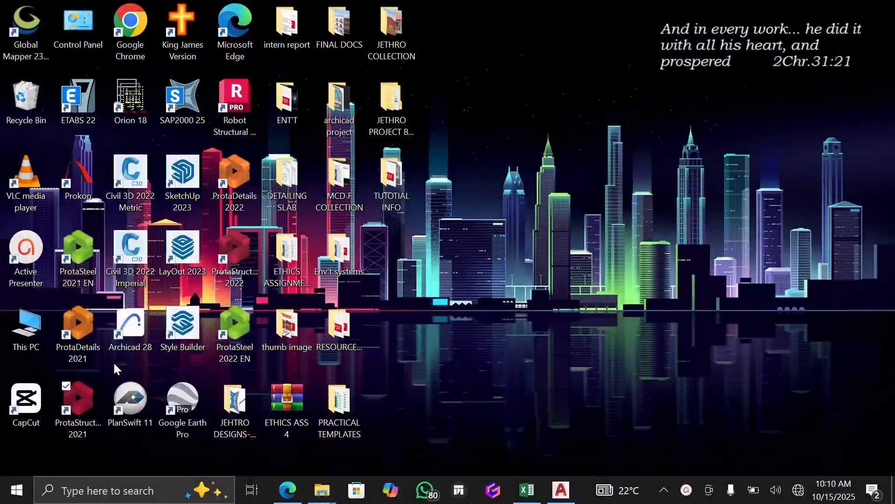
- Launch ProtaStructure 2021 and start a new project
click(81, 402)
double_click(81, 409)
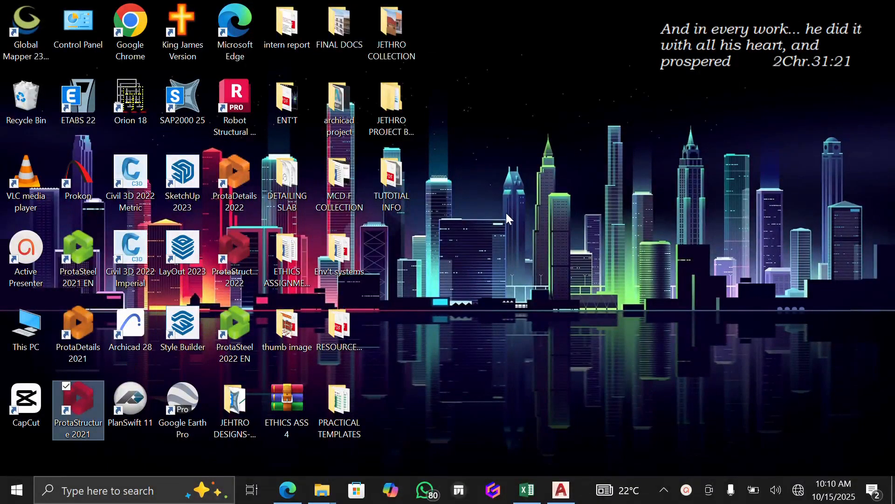
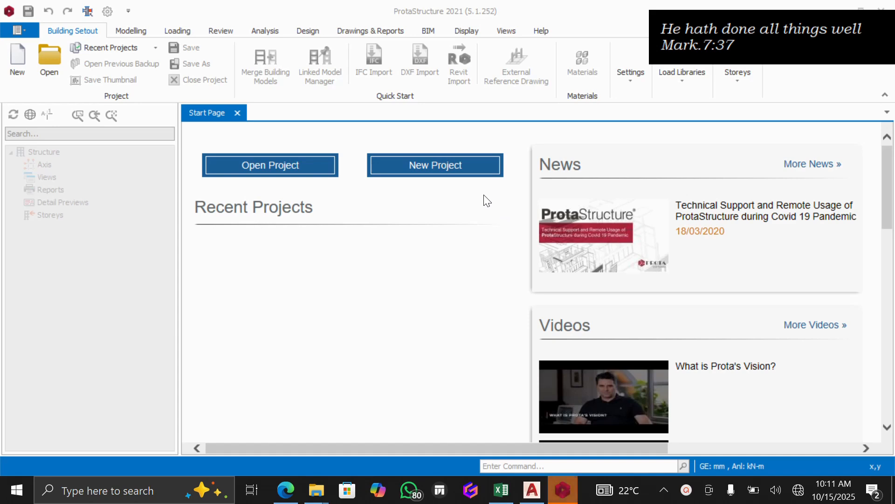
click(432, 168)
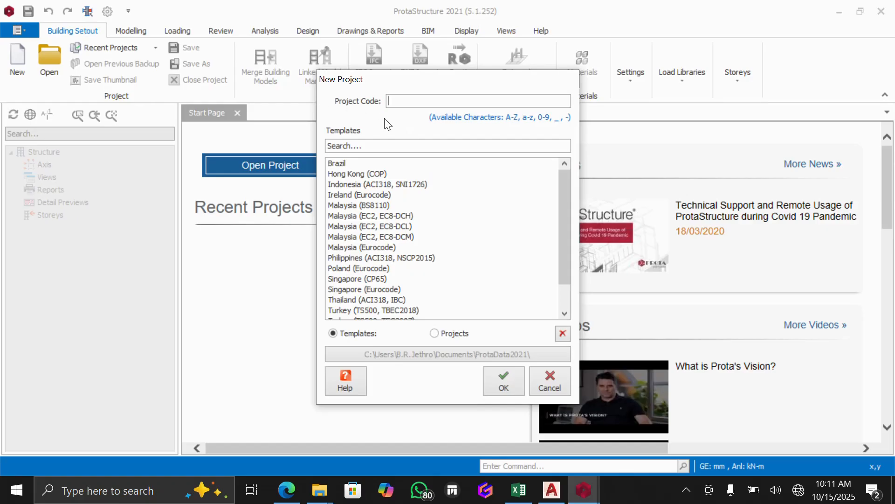
- Create the project with the code RESIDENTIAL-BUILDING-01 from the UK (BS8110) template
text(RESIDENTIAL-BUILDING)
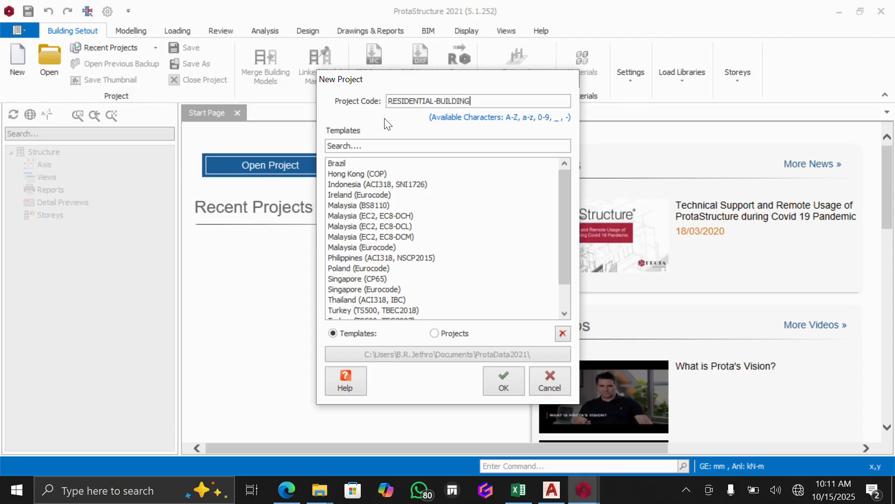
text(-01)
scroll(401, 212, down, 1)
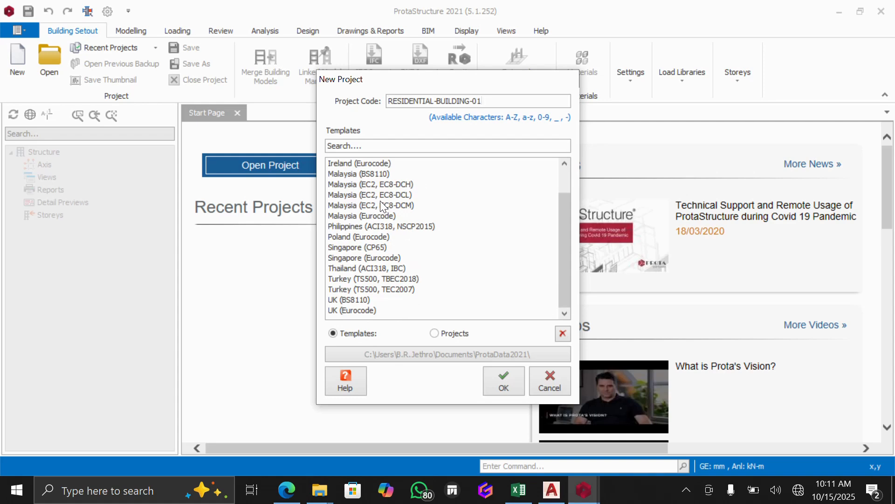
scroll(396, 217, up, 1)
scroll(396, 217, down, 1)
click(349, 300)
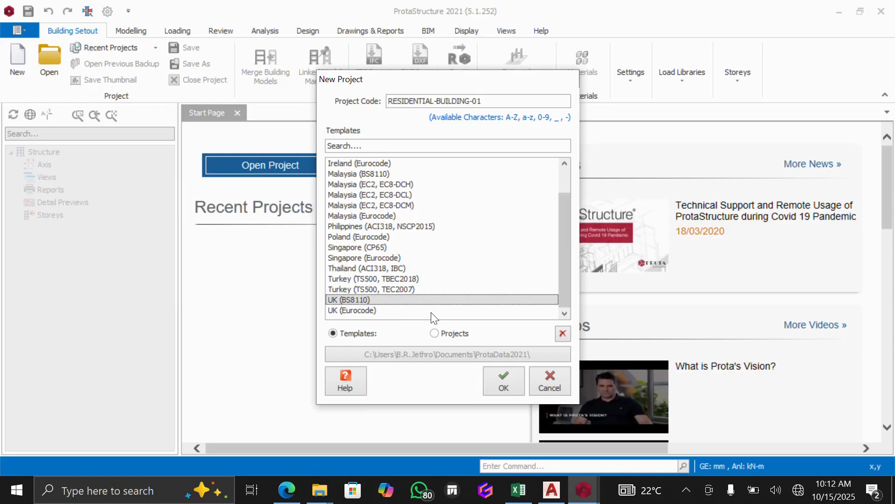
click(502, 376)
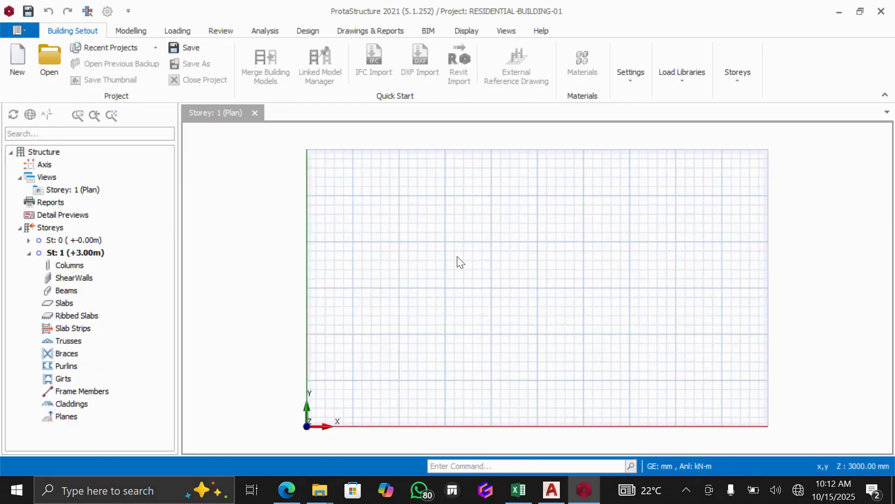
scroll(508, 348, up, 1)
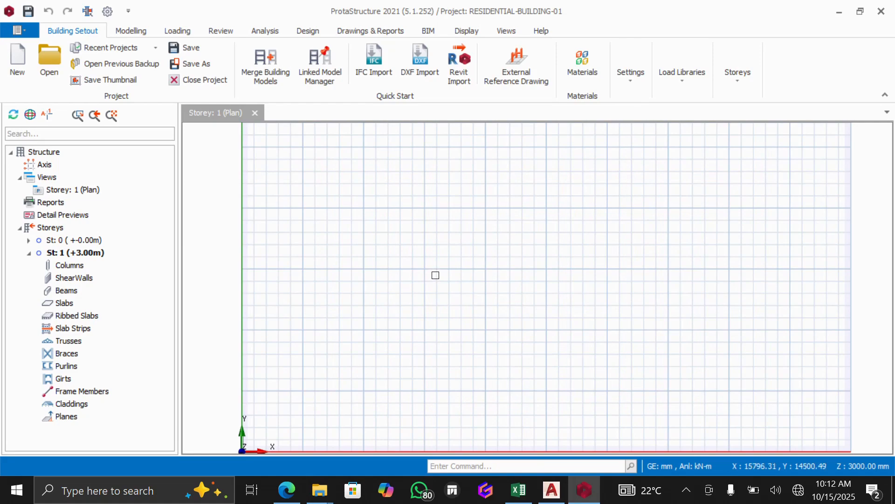
scroll(430, 272, down, 2)
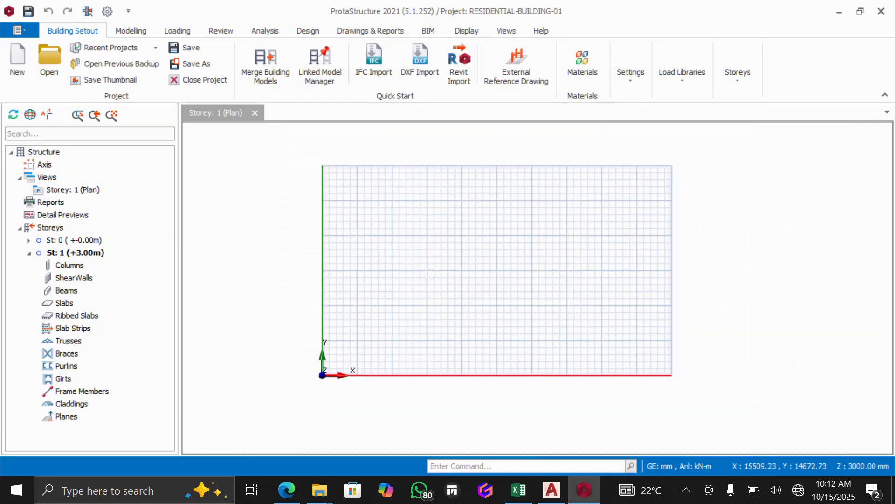
scroll(461, 262, up, 2)
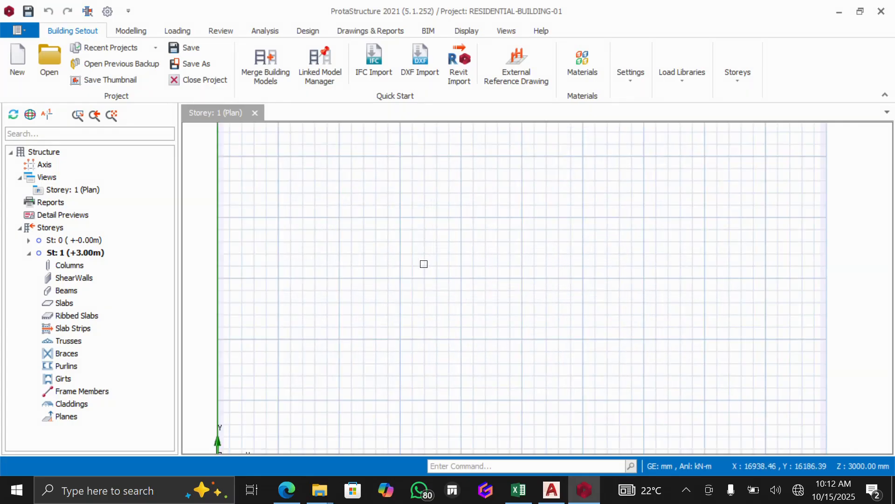
scroll(409, 261, down, 2)
scroll(415, 254, up, 2)
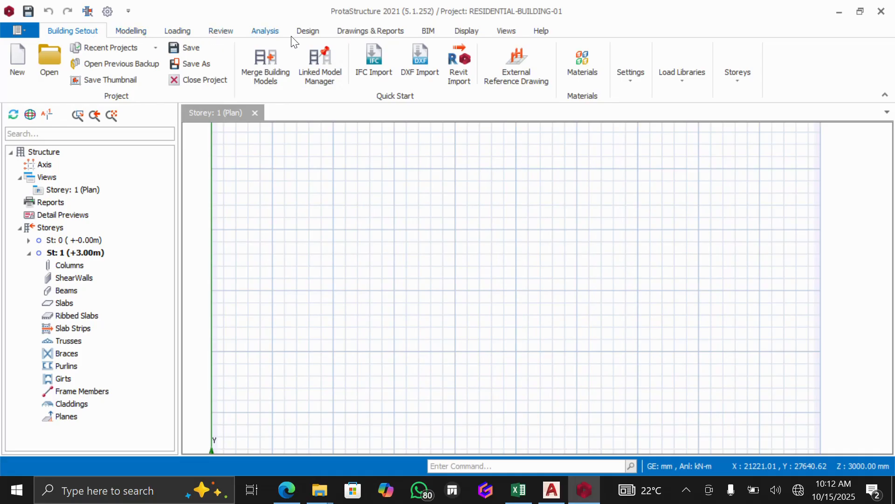
- Load the tutorial STRUCTURAL FRAME DXF from the desktop's TUTOTIAL INFO folder for a DXF import
click(427, 31)
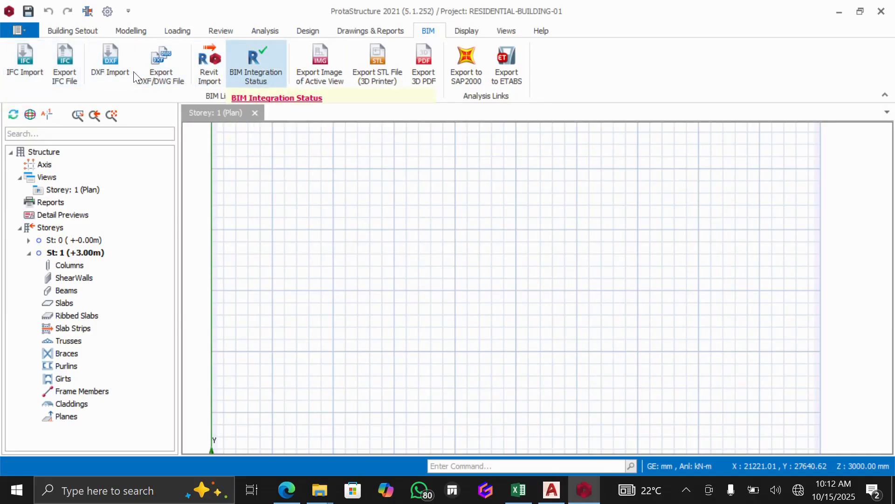
click(108, 61)
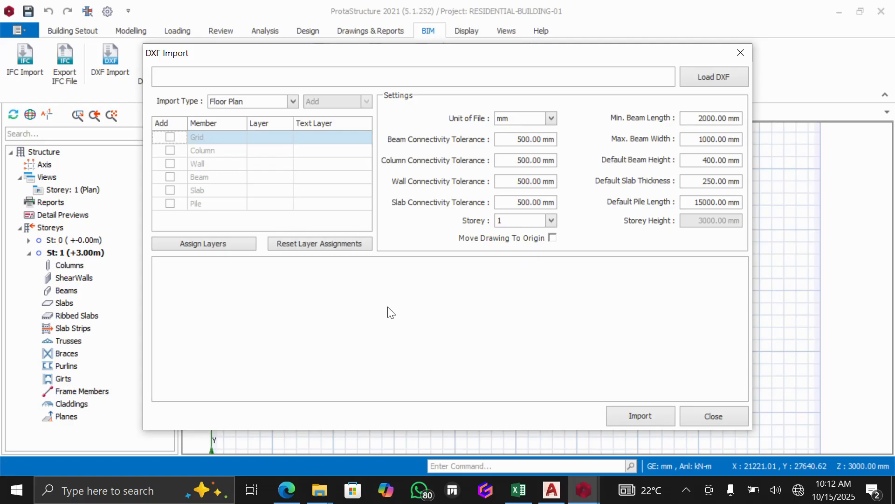
click(710, 79)
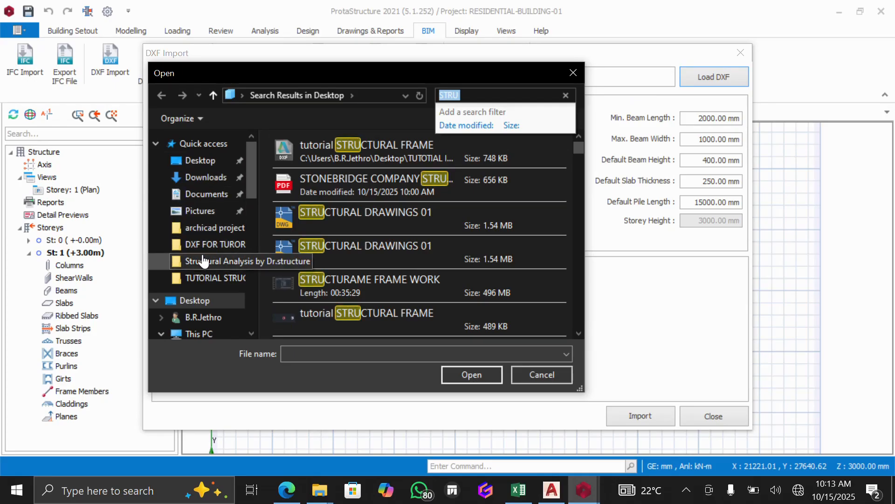
click(201, 300)
scroll(337, 188, down, 15)
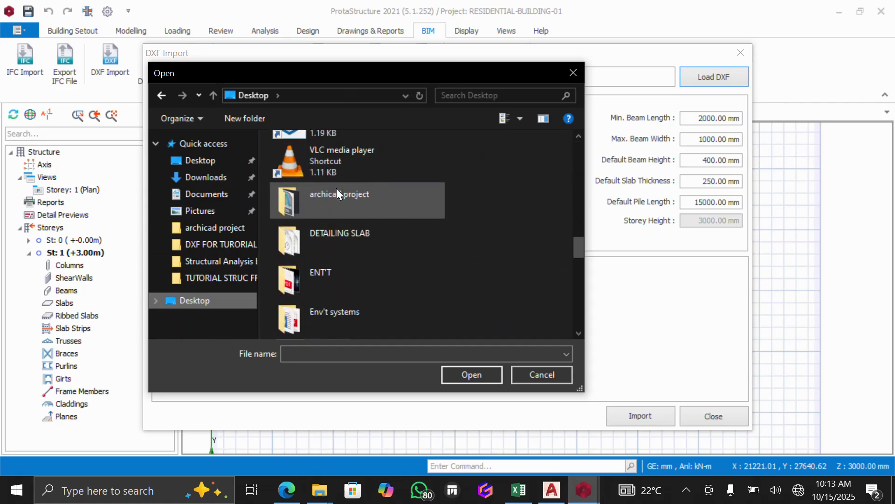
scroll(337, 189, down, 10)
scroll(337, 189, down, 2)
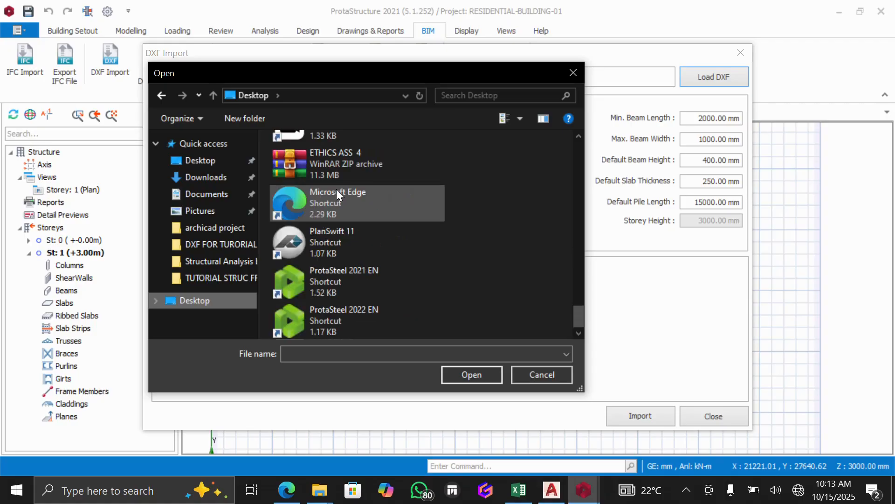
scroll(337, 189, up, 5)
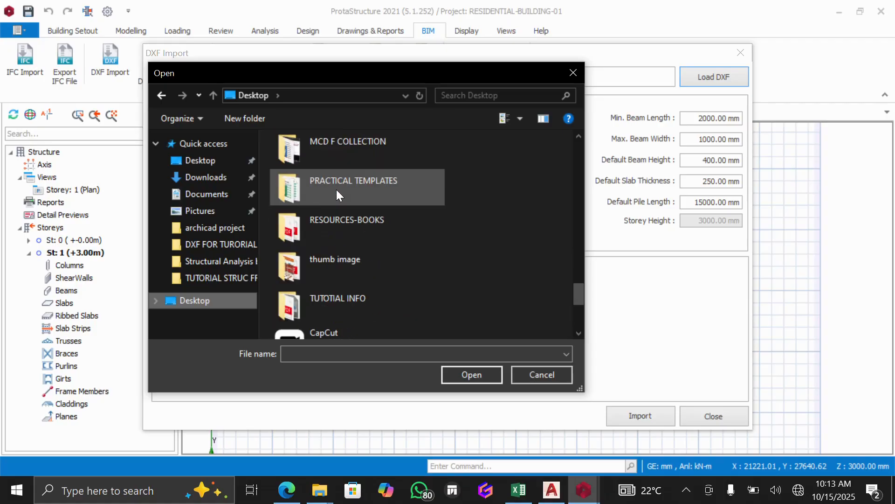
double_click(328, 295)
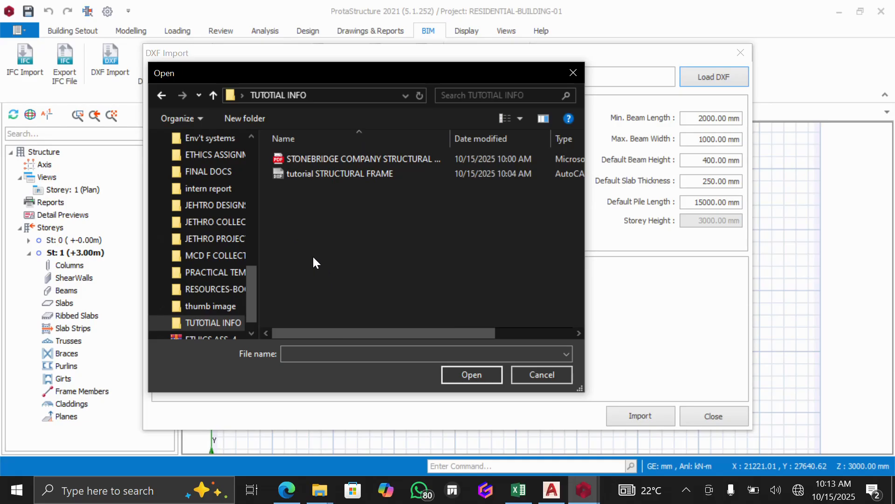
click(356, 176)
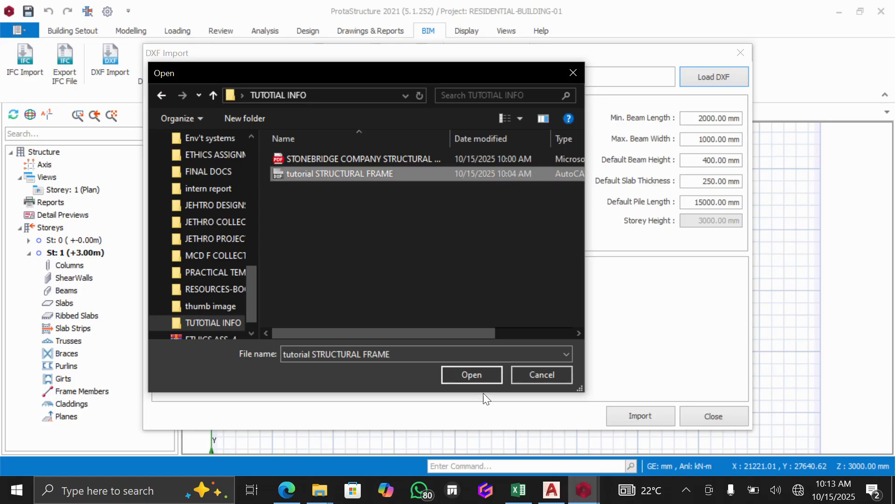
click(455, 373)
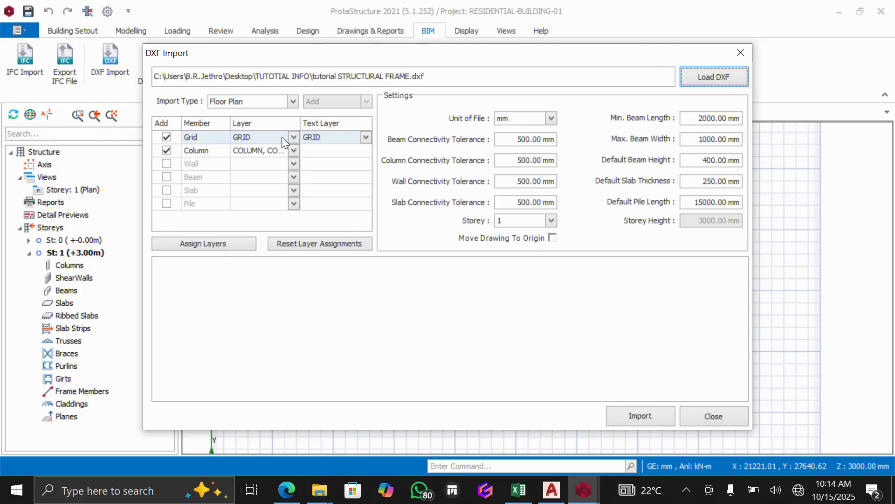
- Restrict the Grid member's source layer to GRID for the DXF import
click(293, 137)
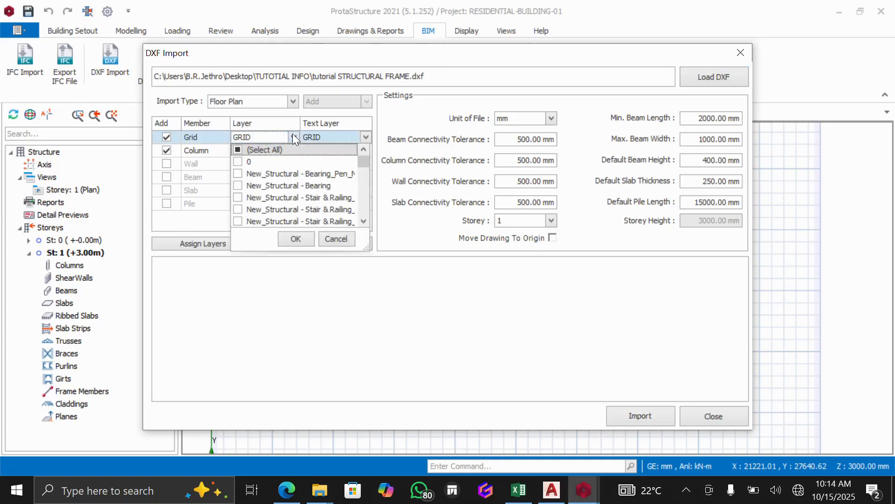
click(239, 150)
click(240, 148)
scroll(241, 177, down, 5)
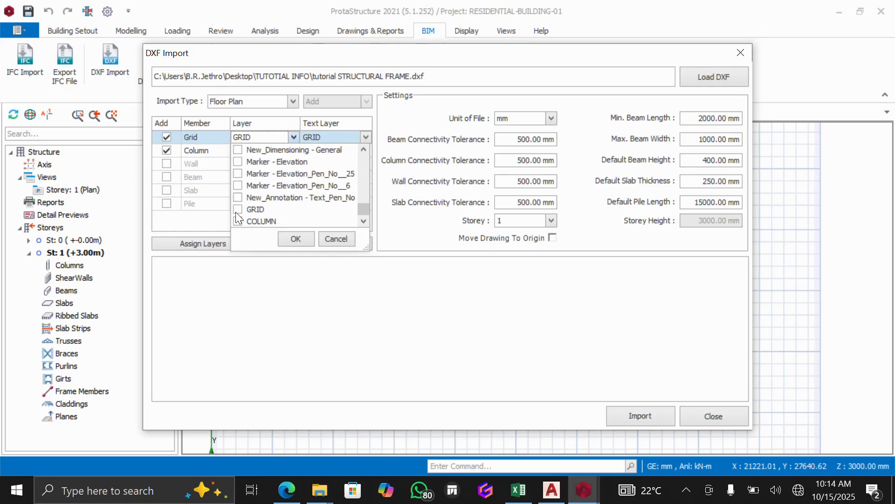
click(247, 220)
click(294, 239)
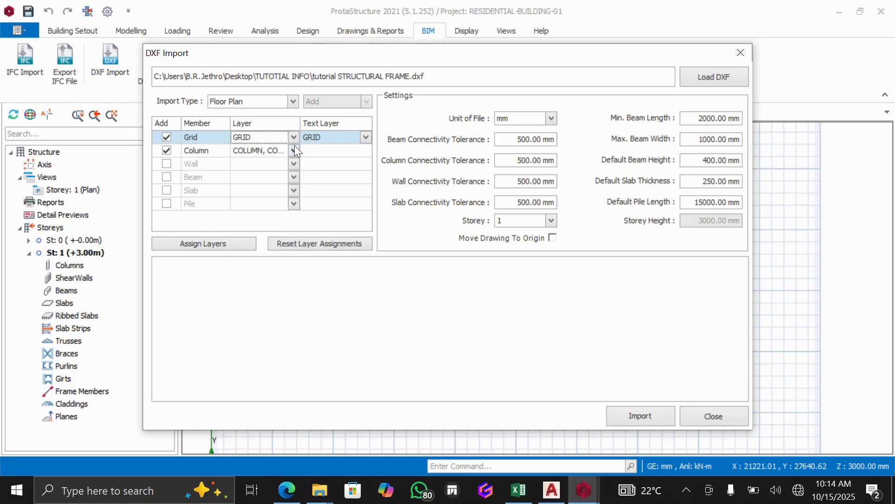
- Restrict the Column member's source layer to COLUMN and import the floor plan's grids and columns into storey 1
click(294, 150)
click(238, 158)
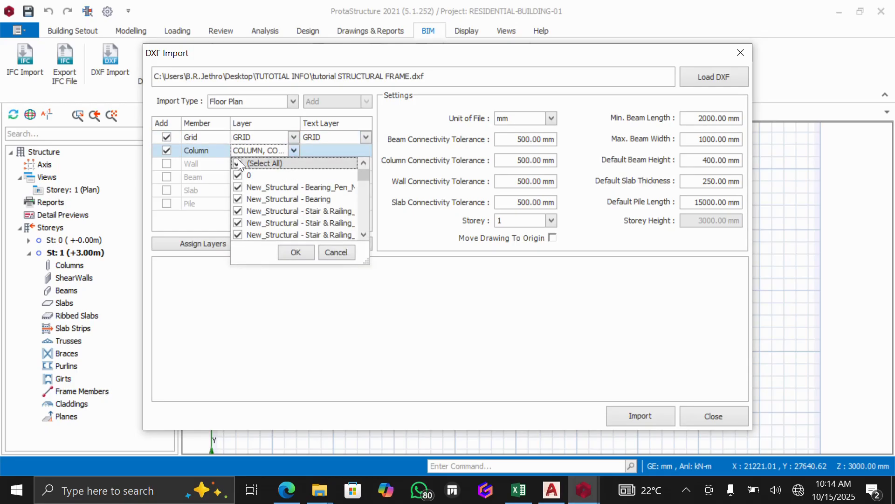
click(238, 158)
scroll(246, 217, down, 5)
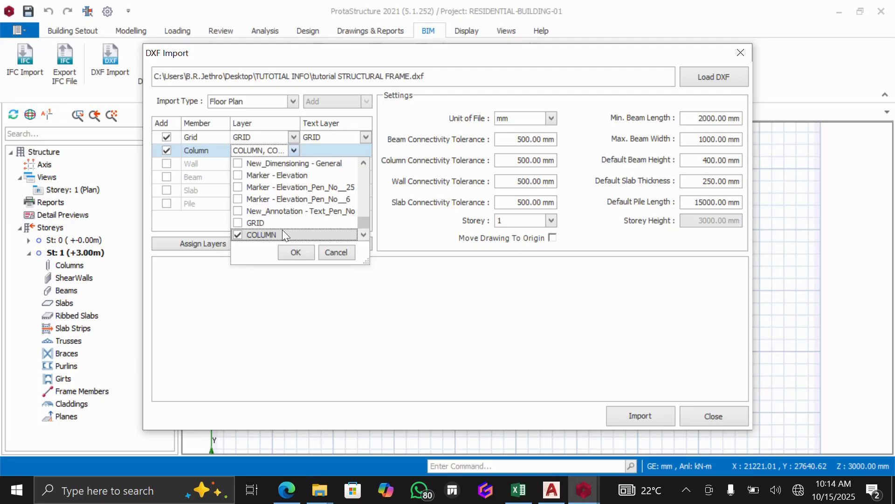
click(291, 251)
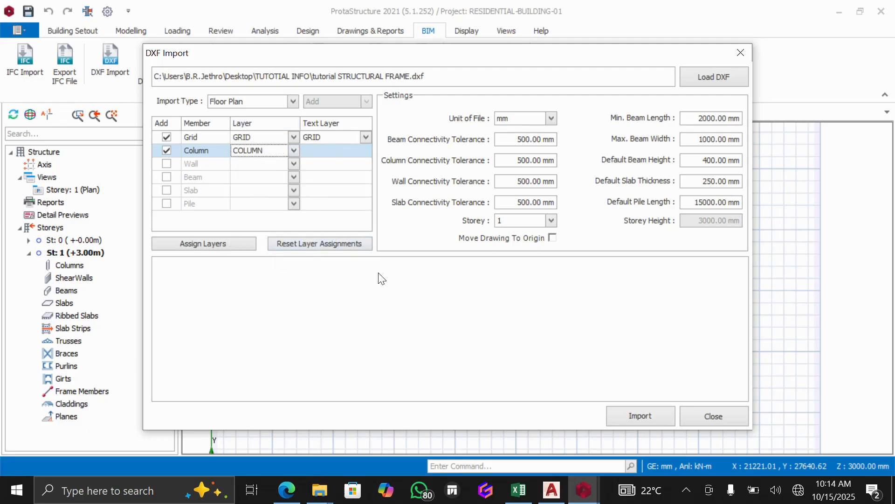
click(637, 413)
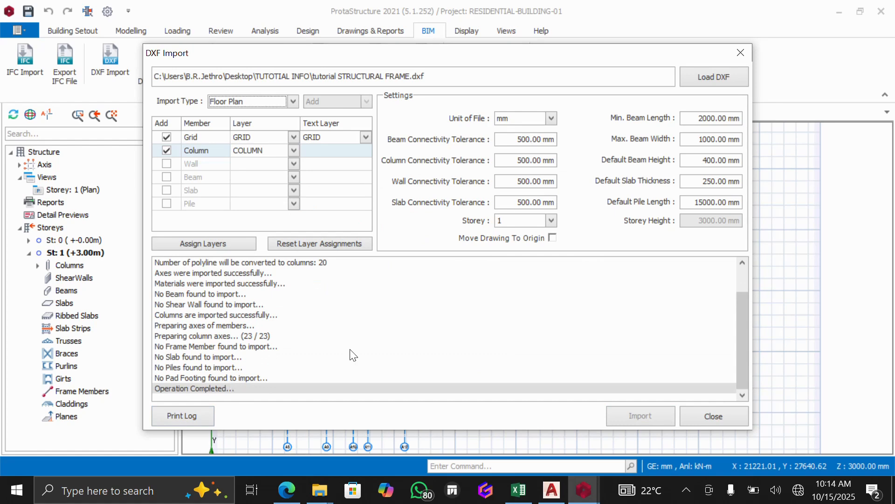
click(713, 415)
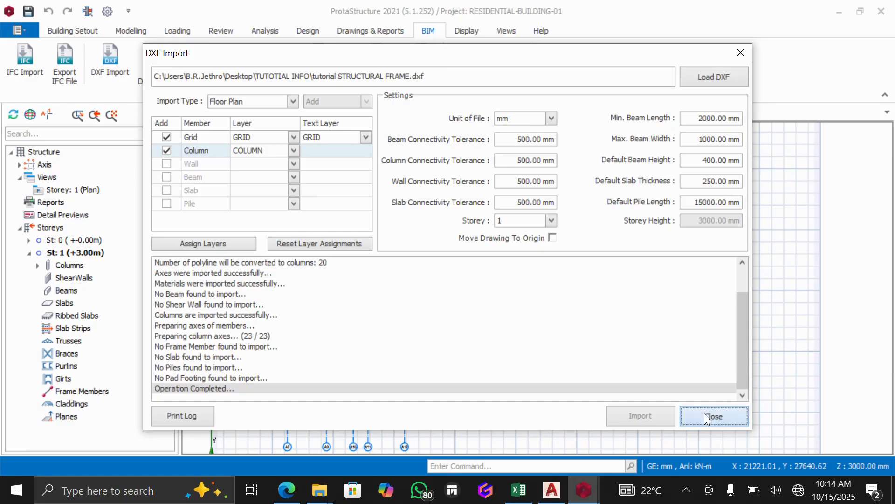
- Delete the star-shaped column 1C1 and the vertical axis 1C1X running through it
scroll(459, 283, down, 3)
scroll(350, 304, up, 2)
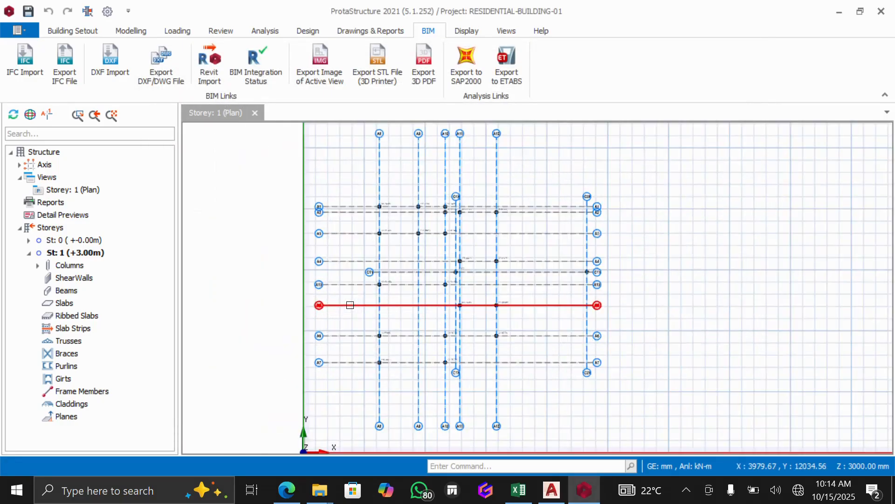
scroll(357, 283, up, 2)
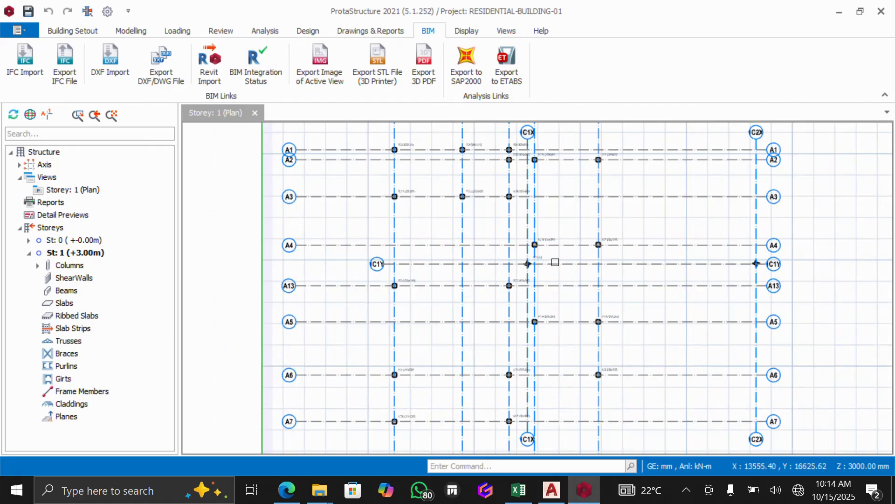
scroll(541, 266, down, 3)
scroll(549, 279, up, 3)
scroll(551, 279, up, 5)
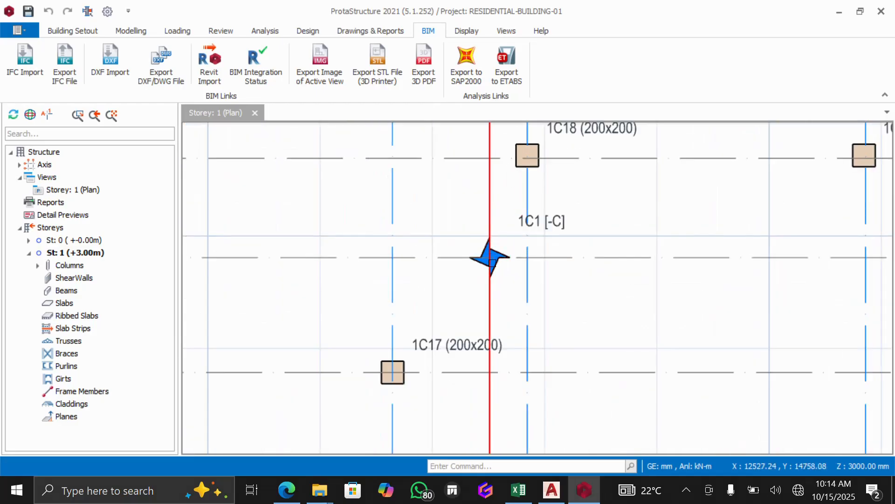
click(547, 225)
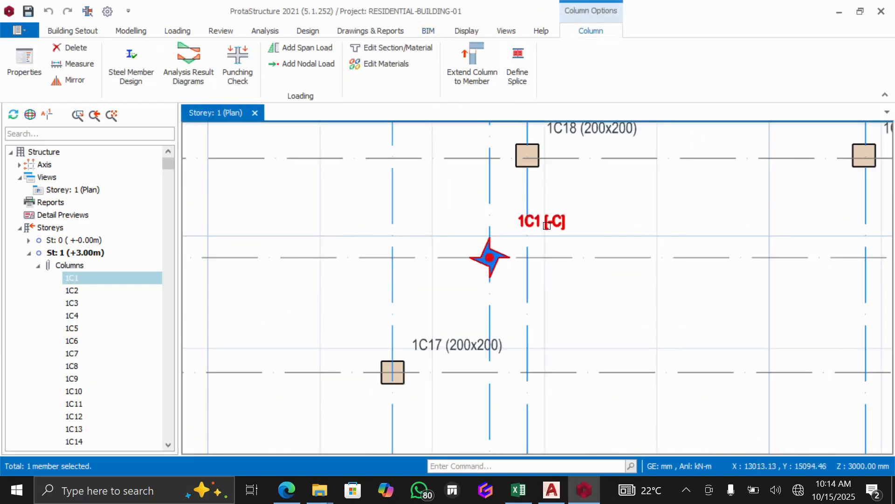
key(Delete)
click(489, 243)
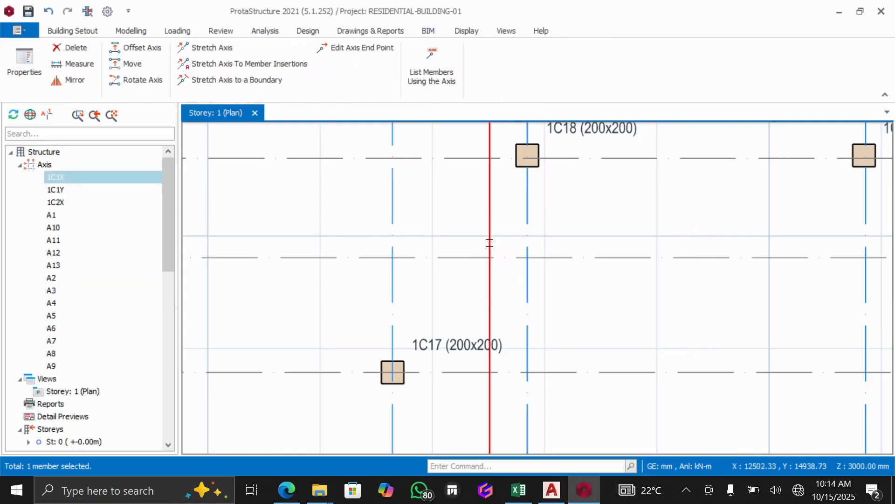
key(Delete)
- Delete the star-shaped column 1C2 and its vertical axis 1C2X
scroll(483, 214, down, 5)
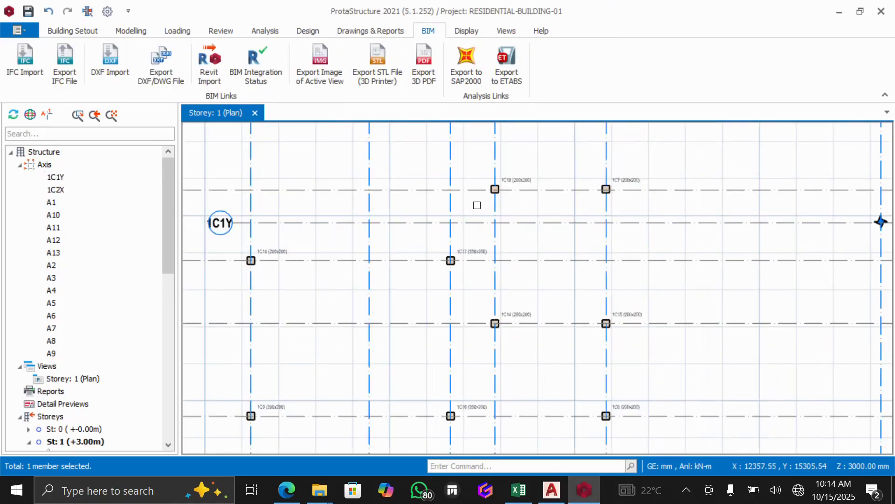
scroll(620, 190, up, 1)
scroll(602, 216, up, 4)
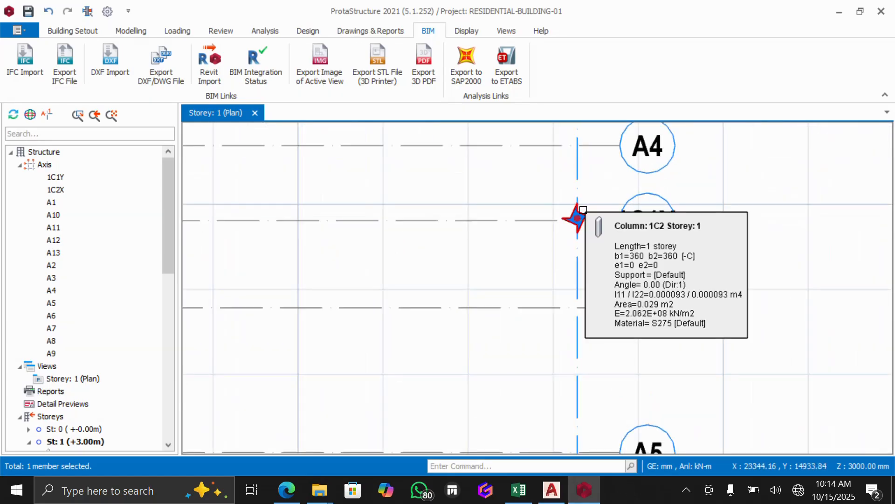
click(584, 210)
key(Delete)
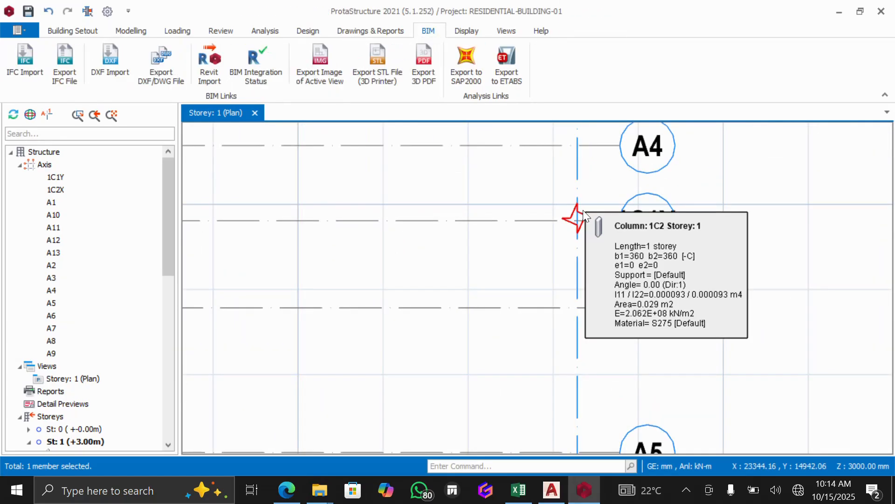
click(576, 235)
key(Escape)
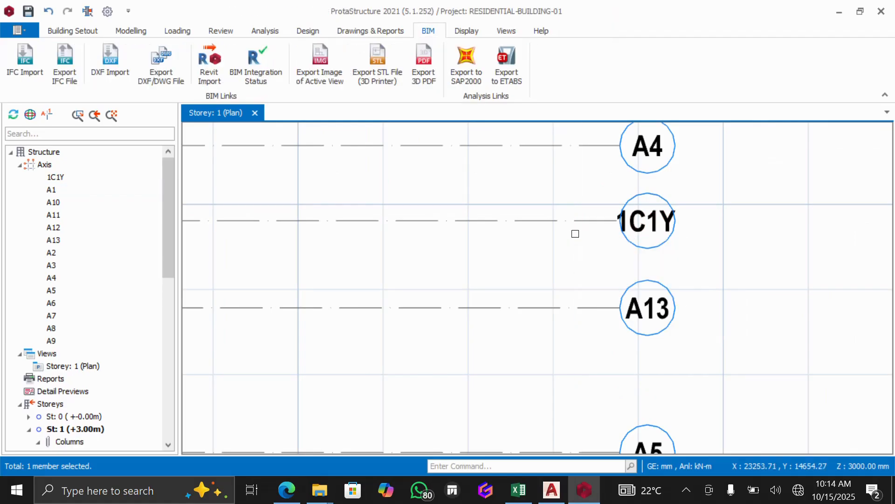
- Shorten all nine horizontal axes (A1 to A7, A13 and 1C1Y) together by stretching their right-hand ends inward towards vertical axis A12
scroll(575, 261, down, 6)
scroll(495, 331, up, 3)
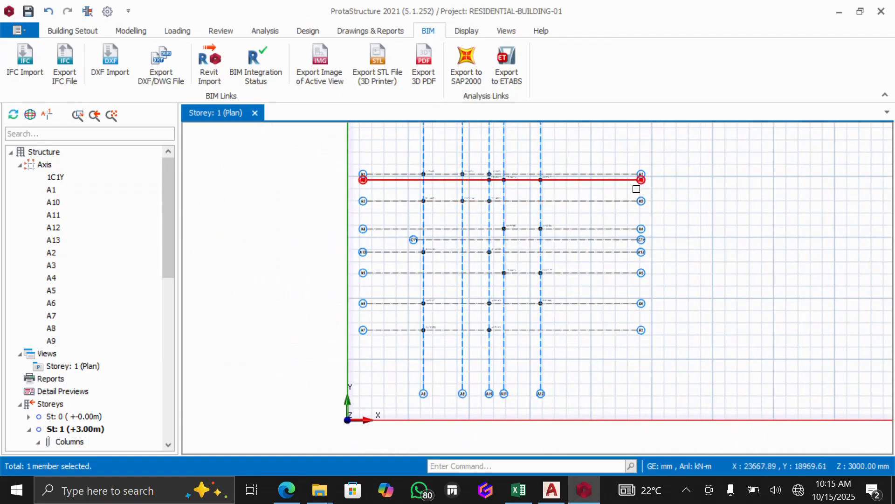
scroll(634, 196, up, 3)
scroll(625, 271, down, 3)
scroll(621, 299, up, 2)
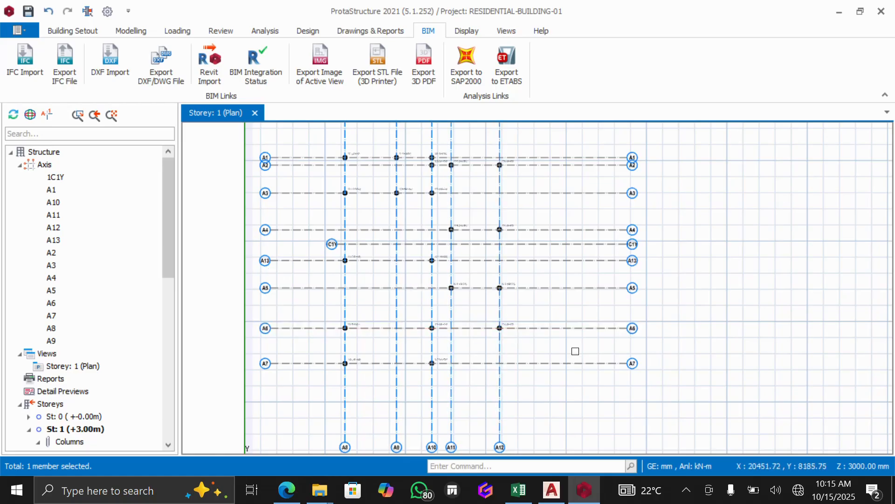
click(576, 363)
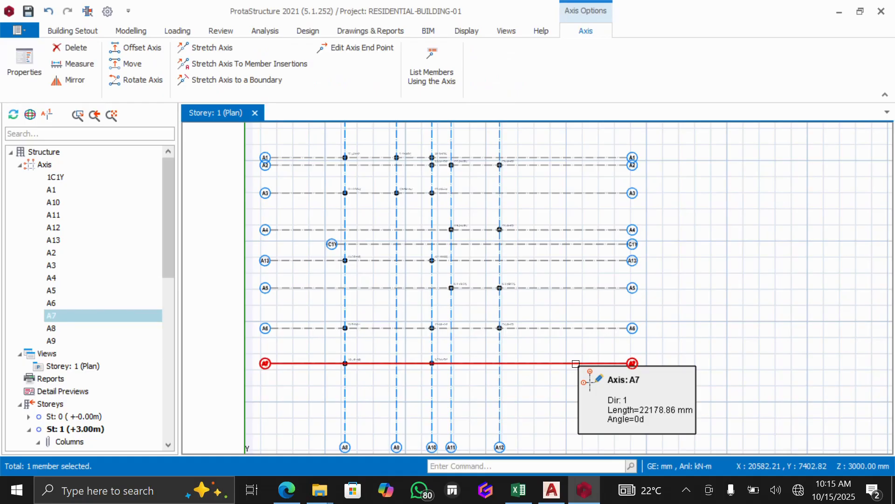
click(565, 327)
click(569, 287)
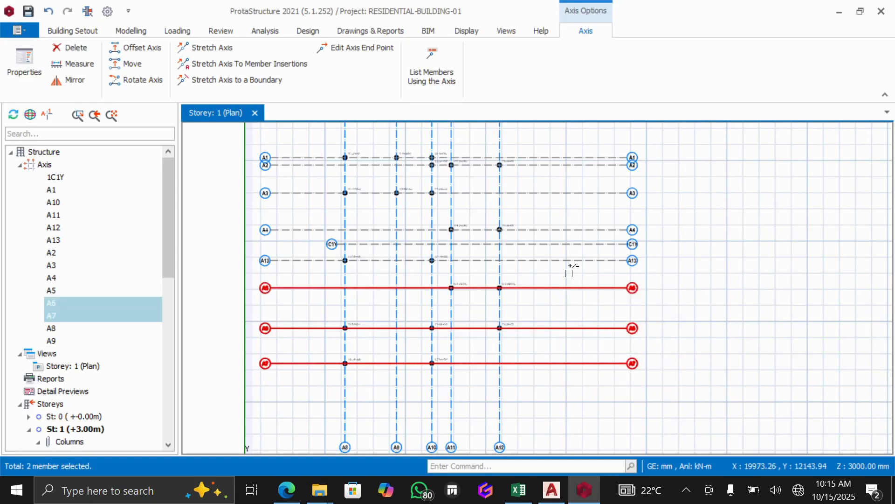
click(573, 260)
click(577, 244)
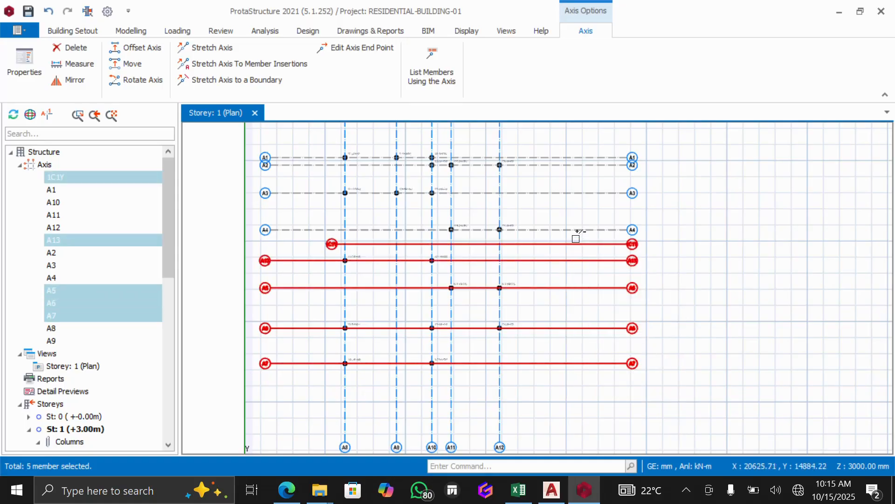
click(575, 229)
click(577, 193)
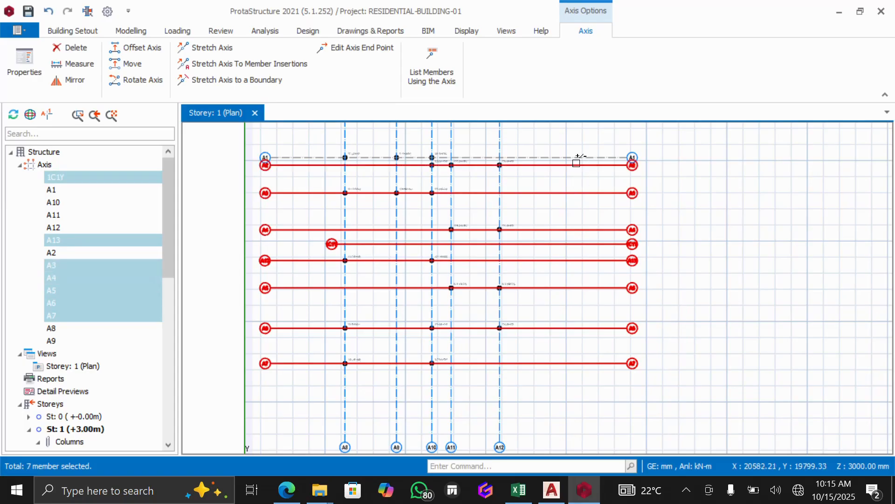
click(577, 164)
click(577, 158)
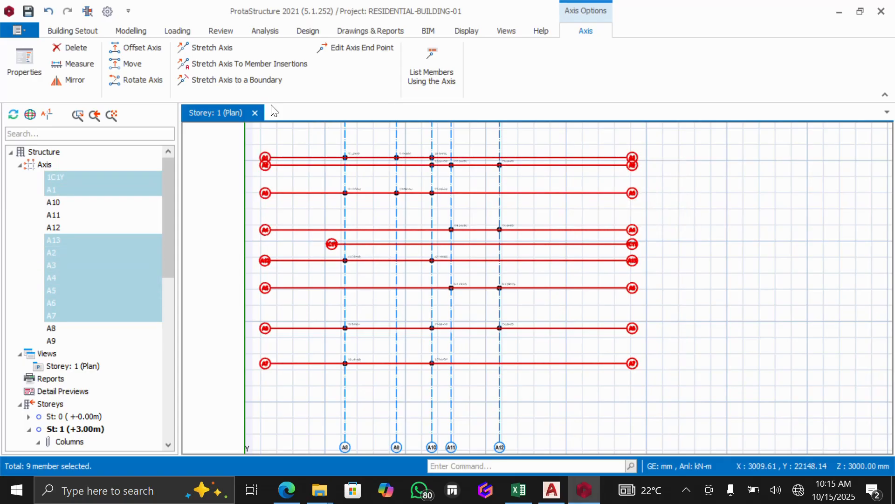
click(222, 44)
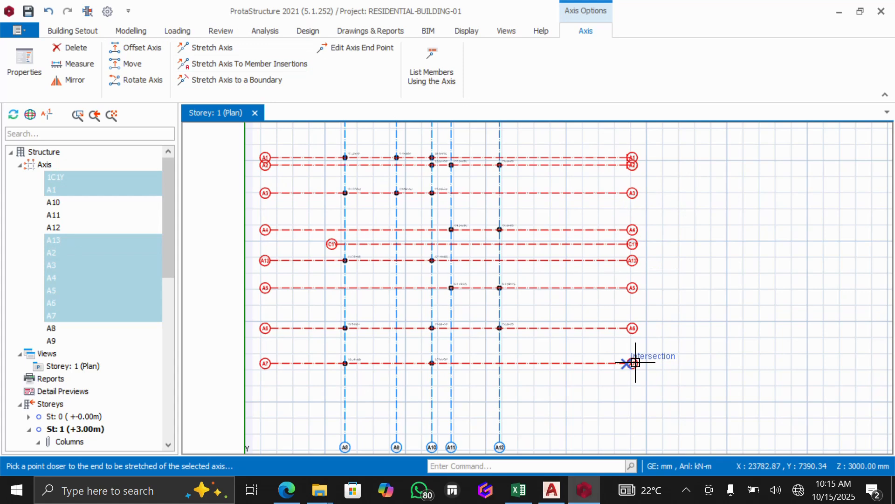
click(629, 361)
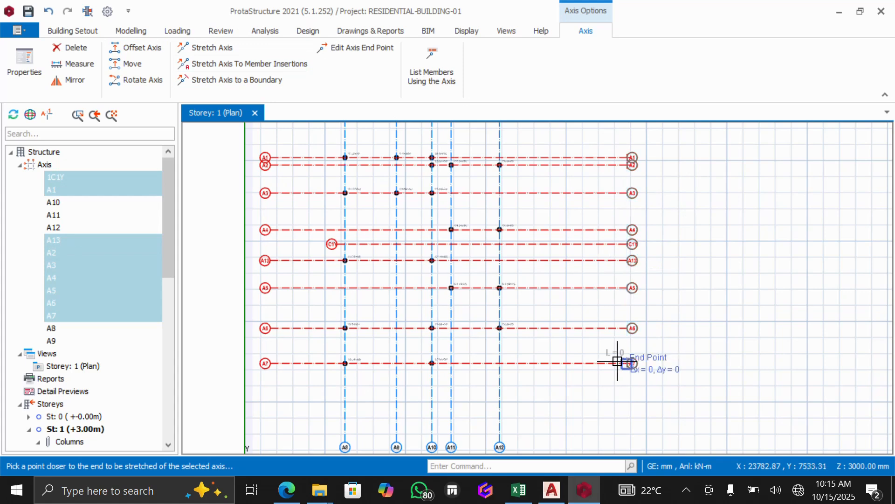
click(580, 356)
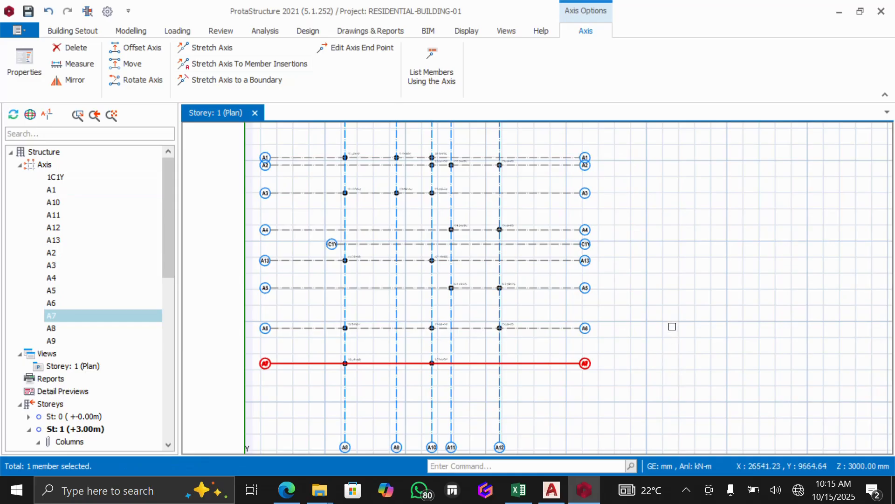
key(Escape)
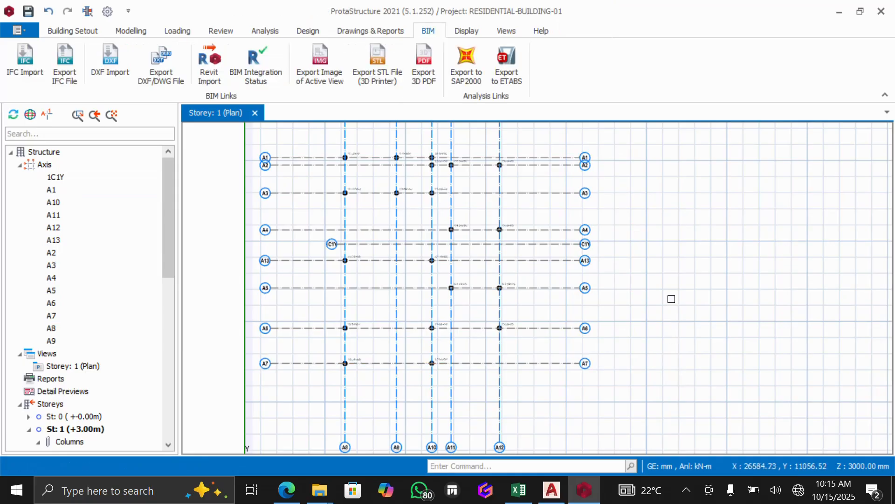
- Examine the imported columns and their positions on the axes across the storey 1 plan
click(587, 229)
scroll(588, 230, down, 1)
scroll(399, 207, up, 1)
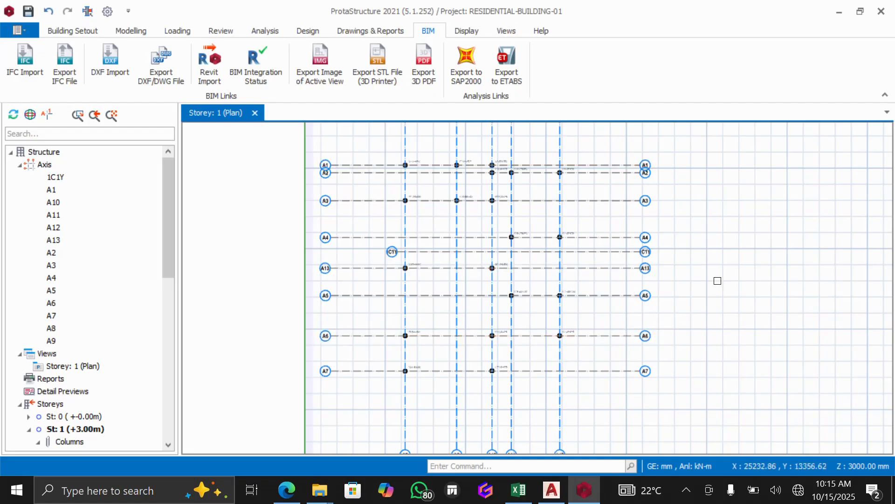
scroll(680, 273, down, 2)
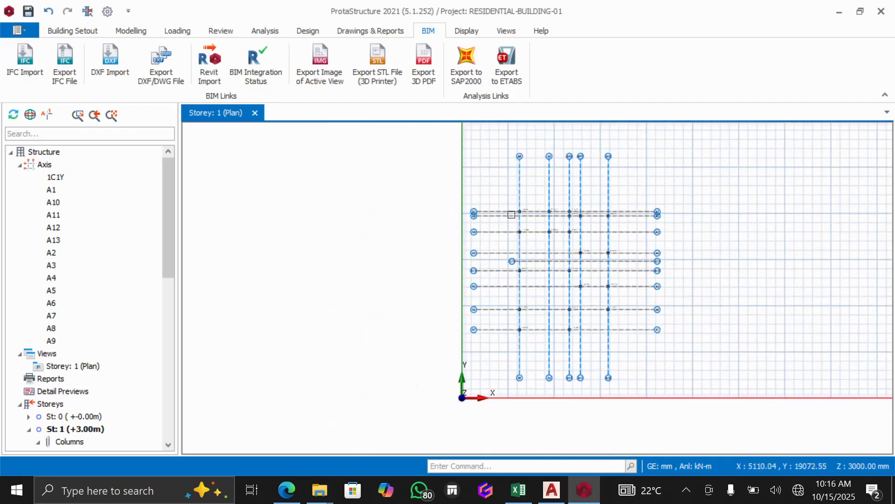
scroll(527, 210, up, 1)
scroll(528, 210, up, 3)
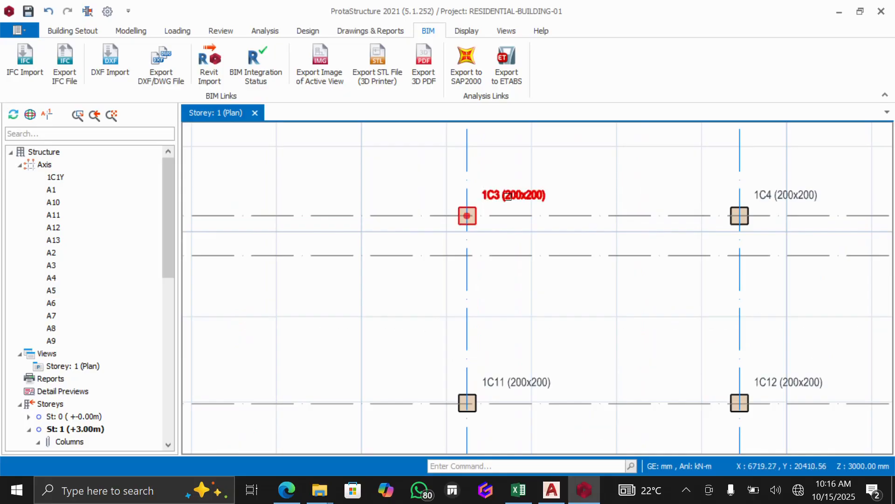
scroll(495, 196, down, 2)
scroll(509, 202, up, 2)
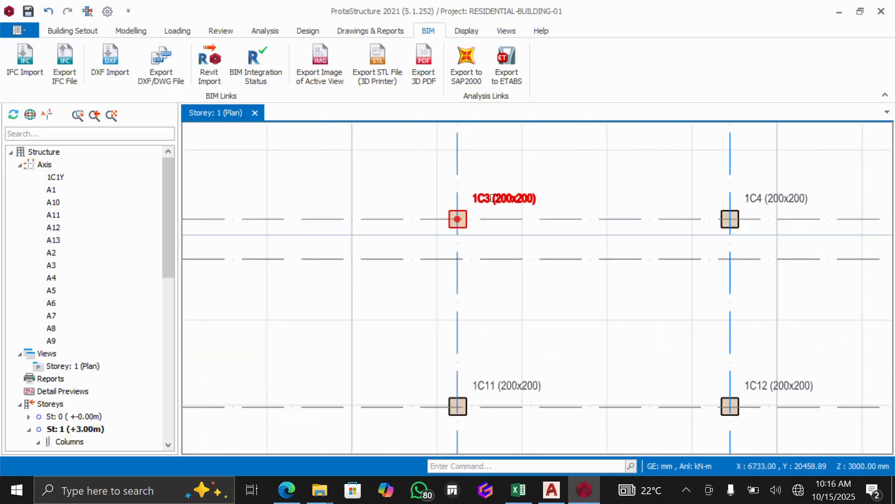
scroll(509, 203, down, 5)
scroll(474, 264, up, 2)
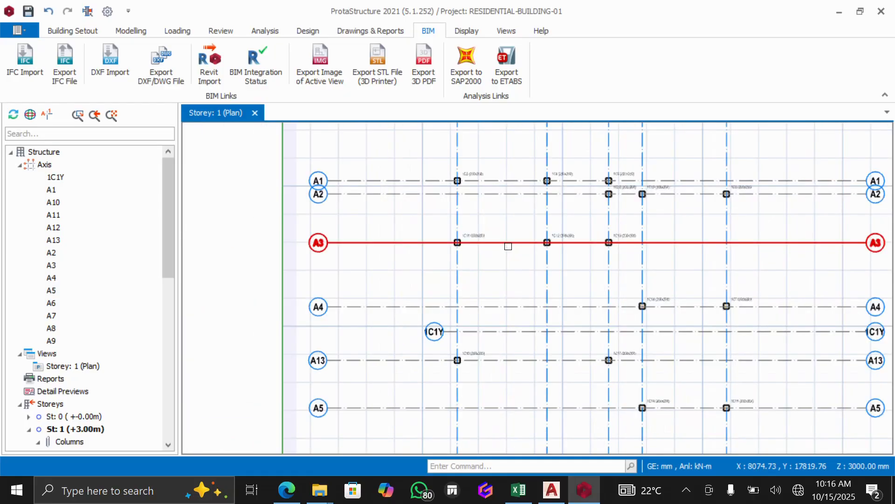
scroll(508, 244, down, 1)
scroll(483, 241, down, 2)
scroll(478, 295, up, 6)
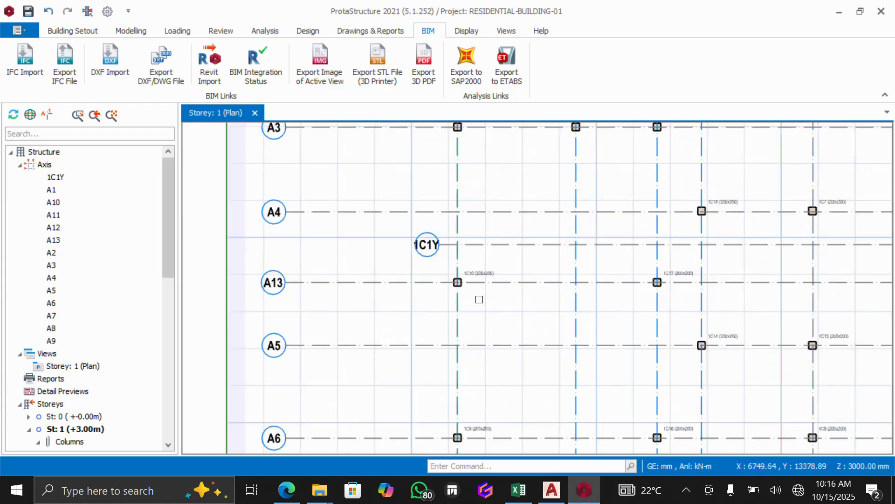
scroll(466, 285, up, 1)
scroll(462, 281, down, 5)
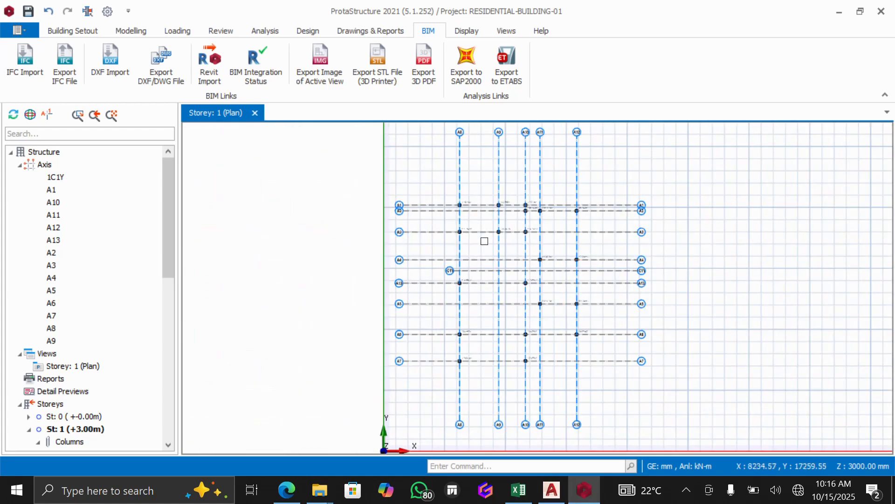
scroll(460, 201, up, 3)
scroll(457, 214, down, 2)
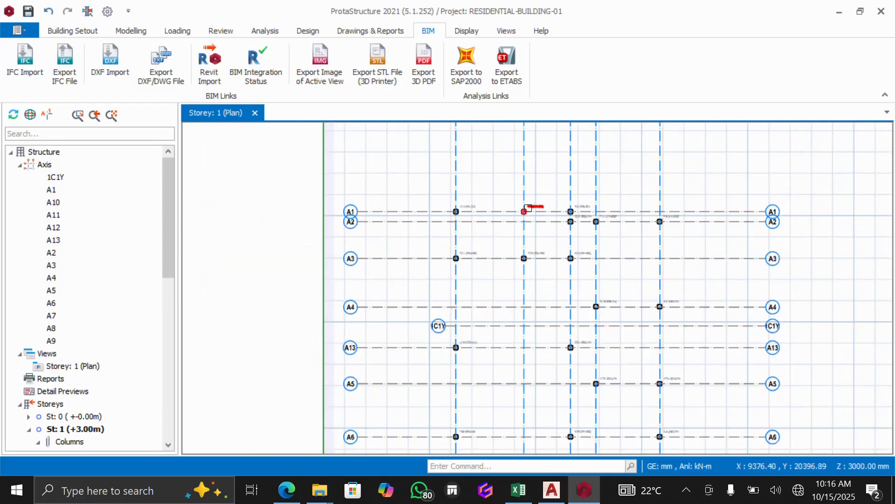
scroll(529, 208, up, 2)
mouse_move(528, 209)
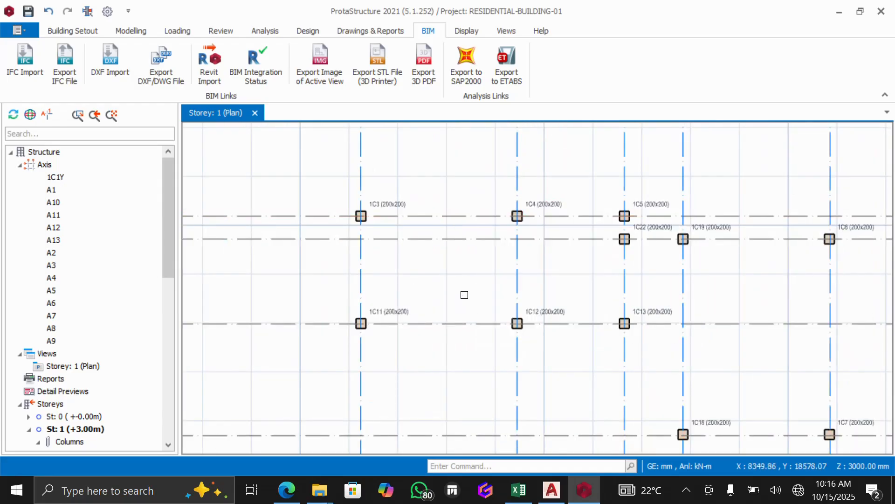
scroll(491, 234, down, 3)
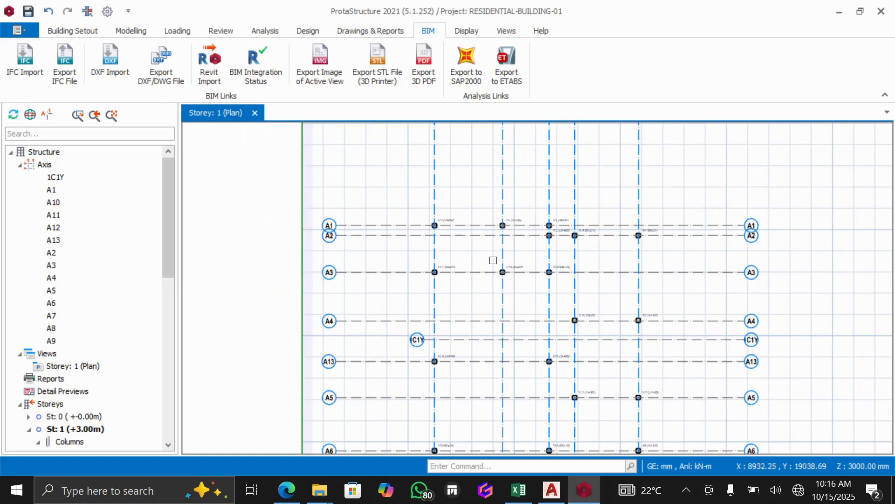
scroll(488, 248, down, 1)
scroll(487, 305, up, 2)
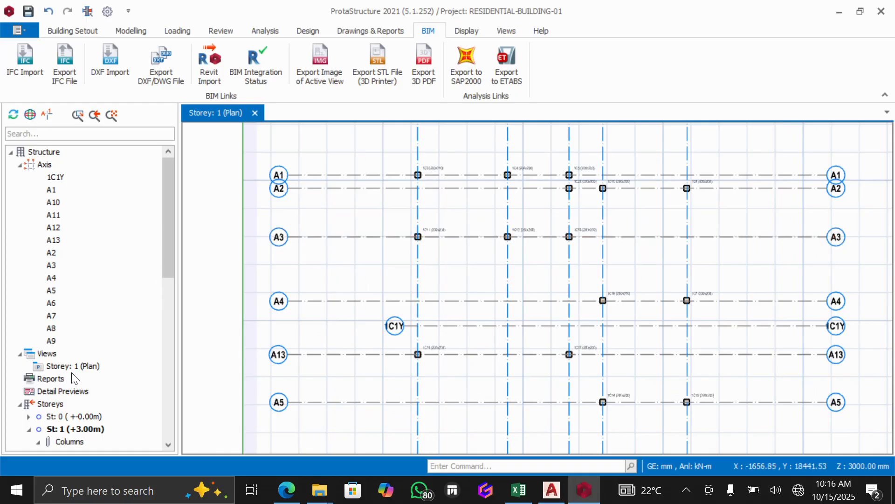
- Open a 3D view of storey 1 and orbit it to examine the columns from above the front
click(51, 354)
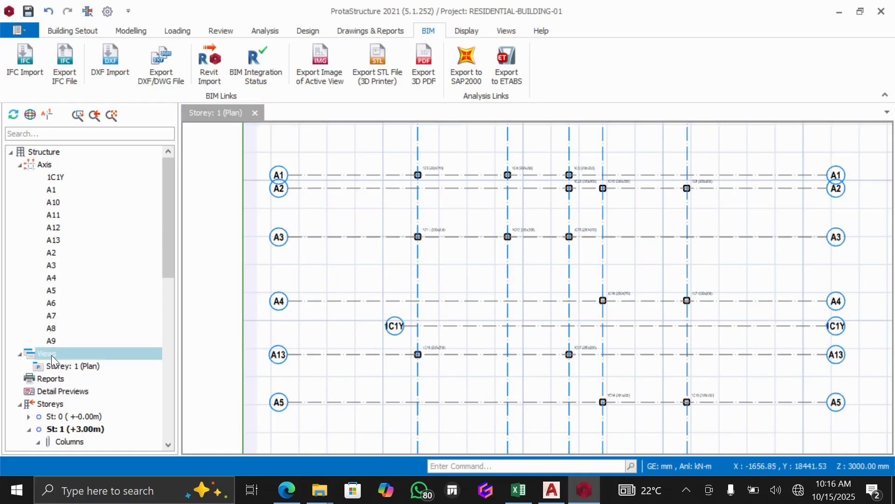
right_click(51, 354)
click(107, 383)
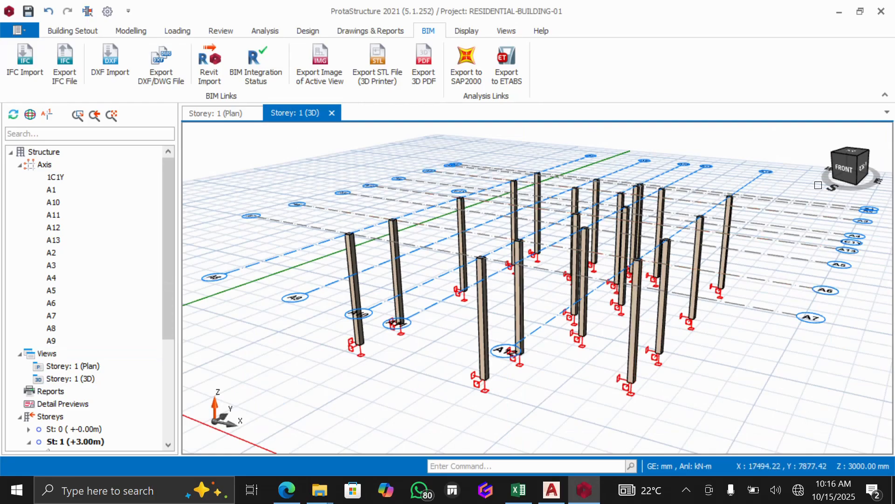
mouse_move(845, 170)
mouse_down()
mouse_move(842, 188)
mouse_move(829, 173)
mouse_move(868, 169)
mouse_move(847, 172)
mouse_up()
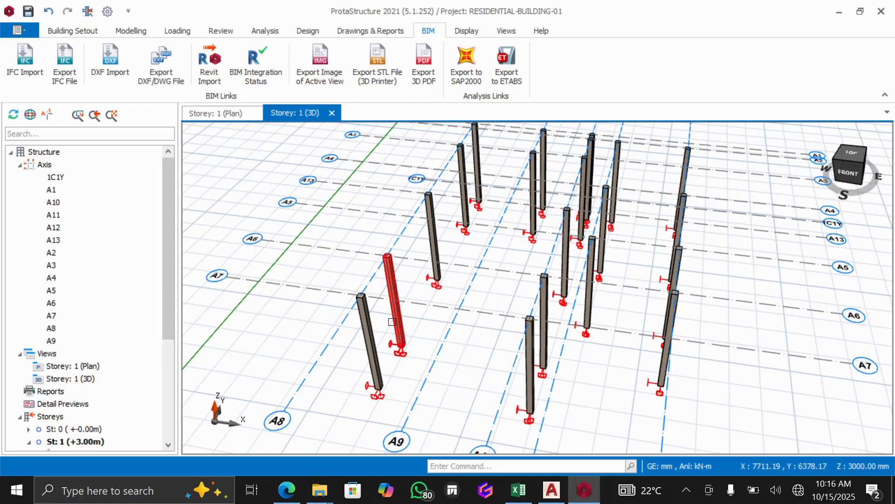
- Return to the storey 1 plan view and look over the grid and column layout
double_click(85, 367)
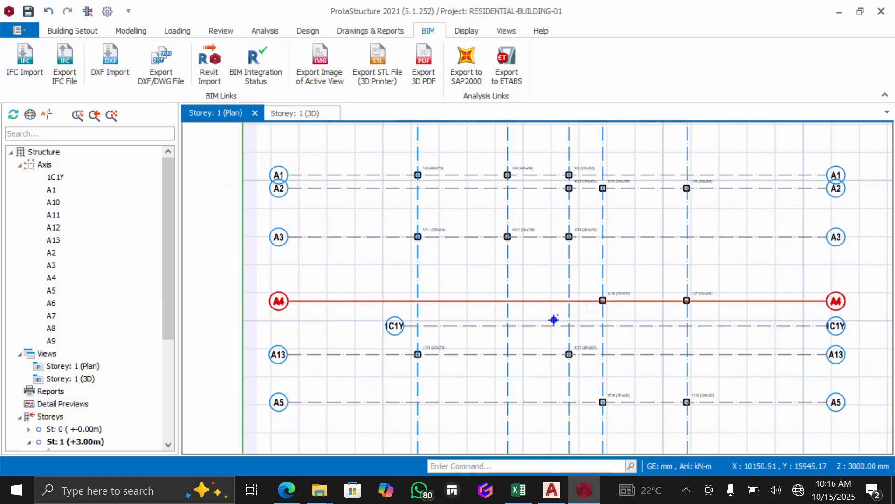
scroll(553, 321, down, 2)
scroll(499, 343, up, 2)
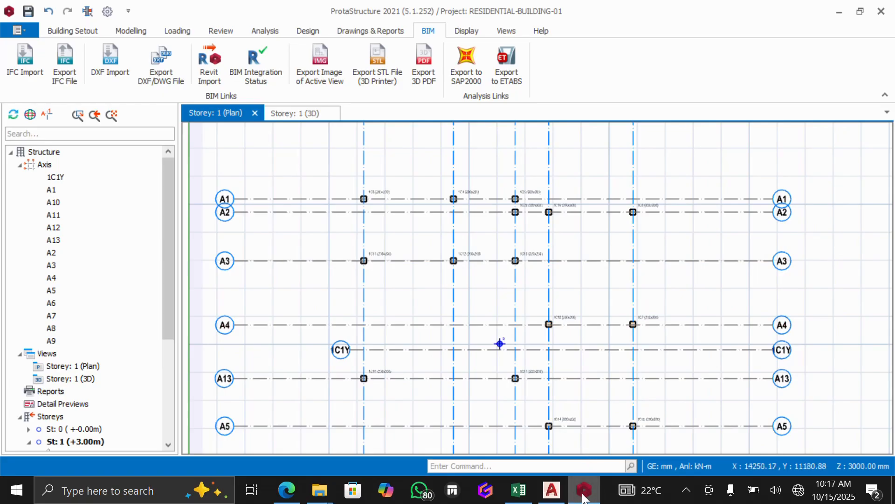
- Switch to Civil 3D and examine the grid lines, columns and walls of the floor plan in tutorial STRUCTURAL FRAME.dxf
mouse_move(553, 490)
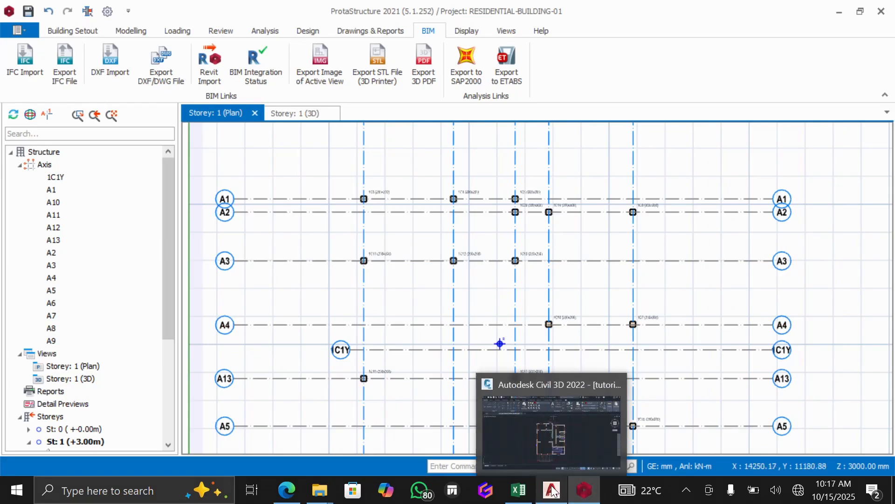
click(552, 449)
scroll(404, 161, up, 4)
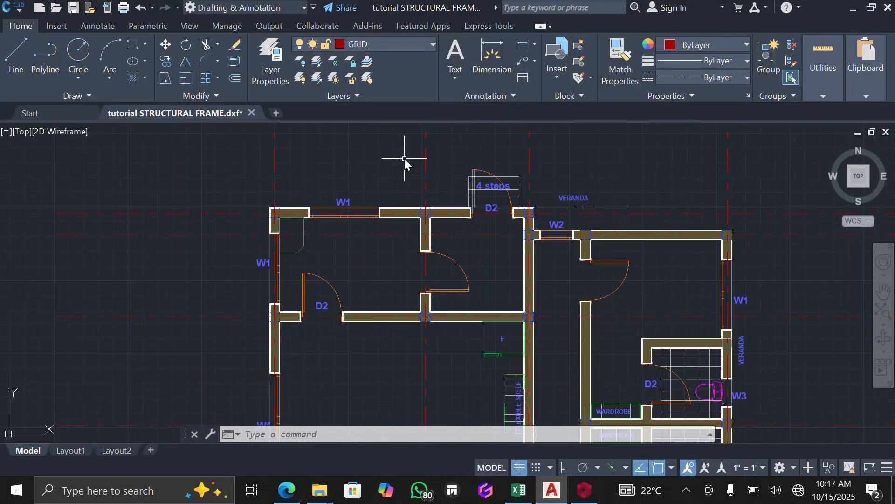
scroll(426, 247, up, 2)
scroll(422, 233, down, 2)
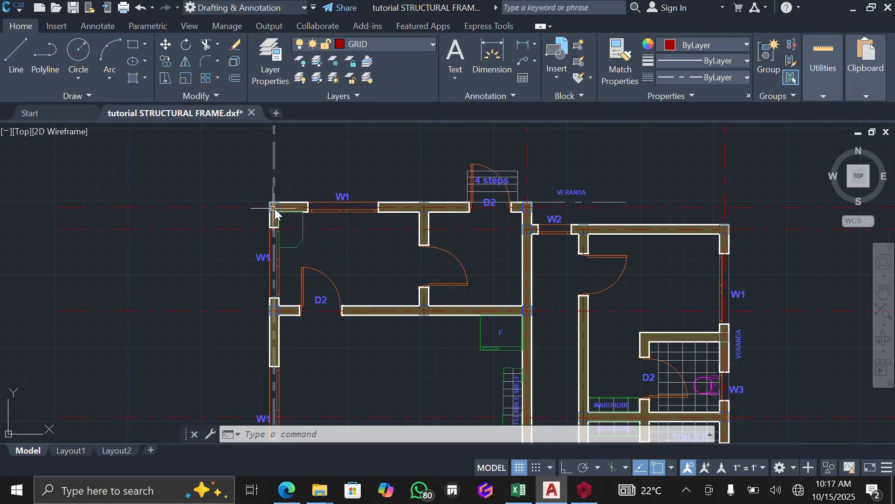
scroll(289, 224, down, 5)
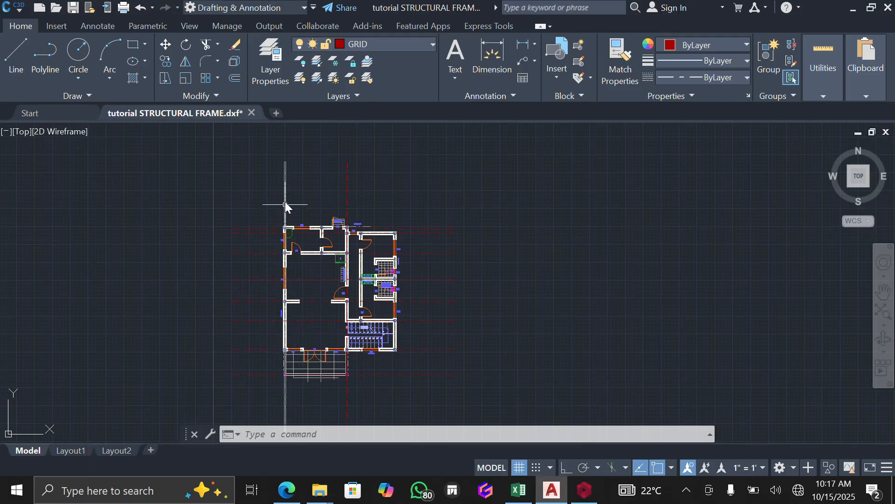
scroll(285, 238, up, 6)
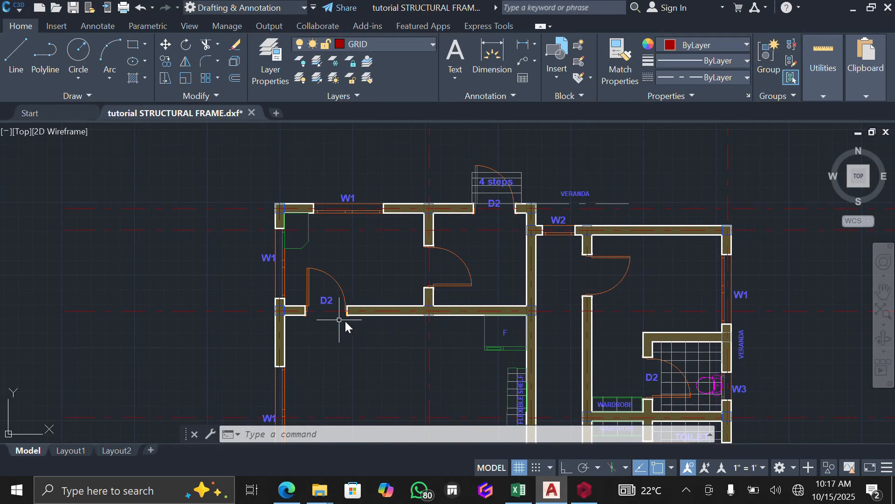
scroll(384, 280, down, 4)
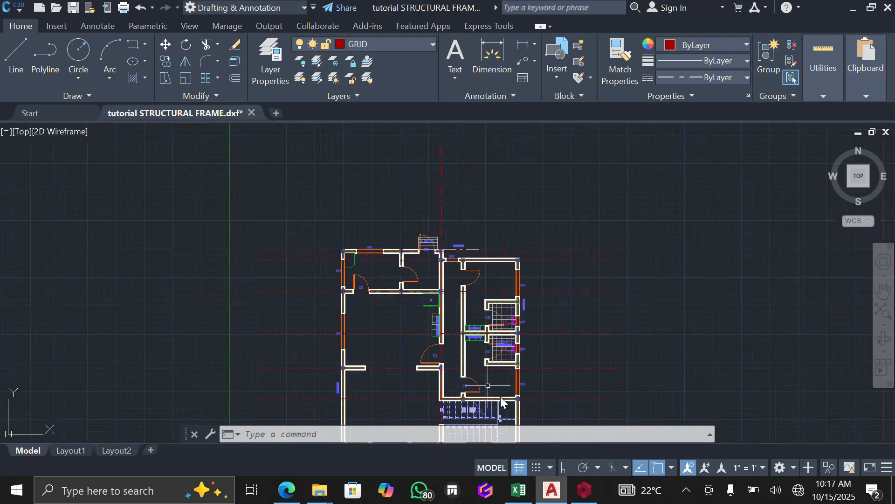
scroll(503, 218, down, 2)
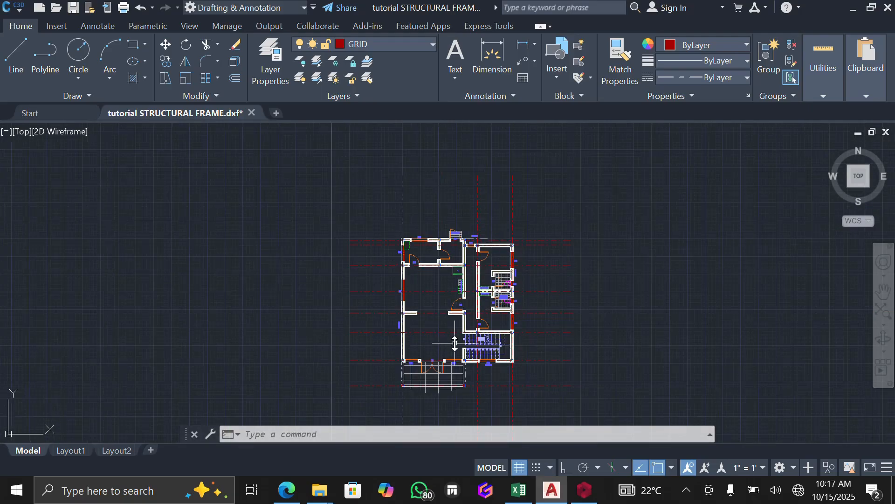
scroll(455, 340, up, 4)
scroll(455, 343, down, 2)
scroll(412, 152, up, 2)
scroll(413, 152, up, 2)
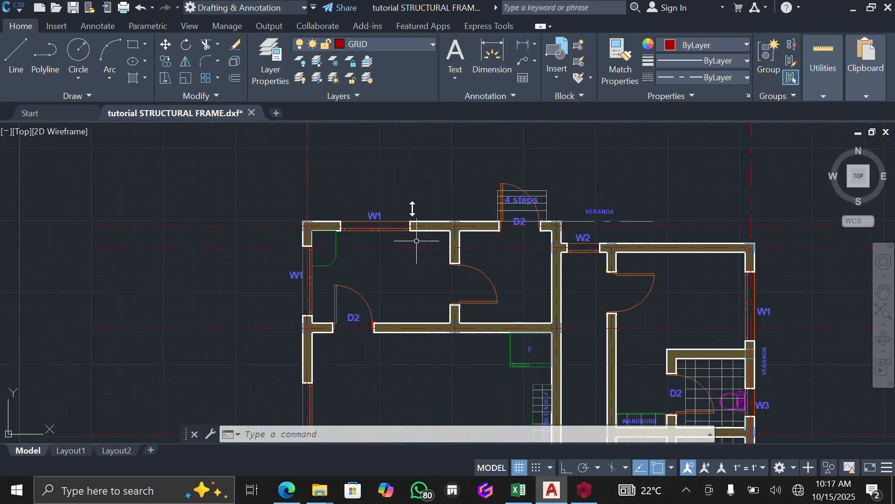
- Examine the walls, grid lines and column positions across the floor plan, especially around the upper rooms and the staircase
scroll(415, 233, up, 3)
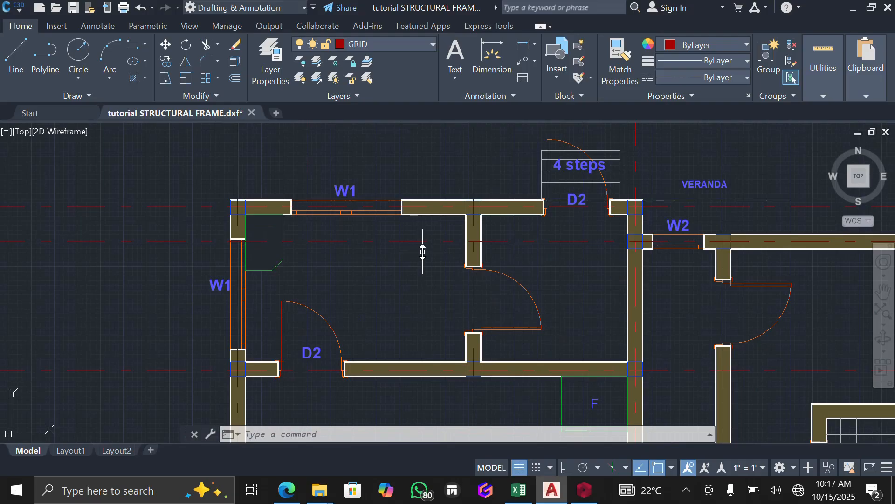
scroll(386, 266, down, 5)
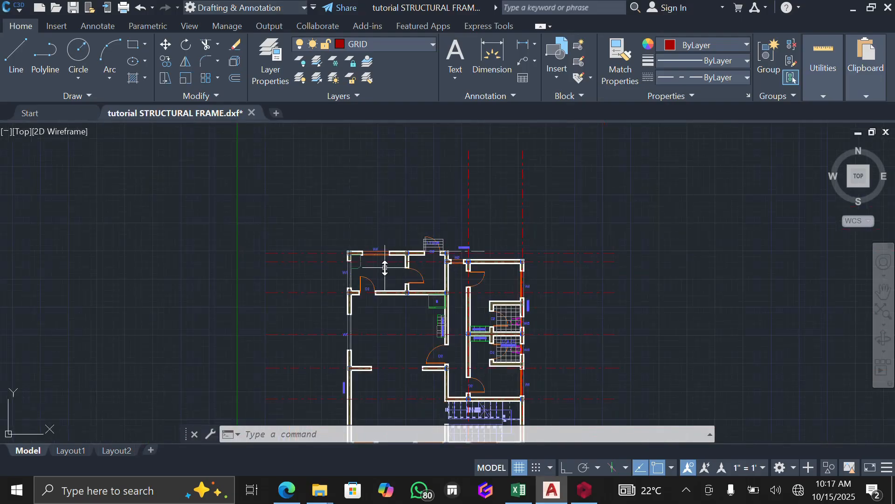
scroll(385, 254, down, 4)
scroll(389, 247, up, 4)
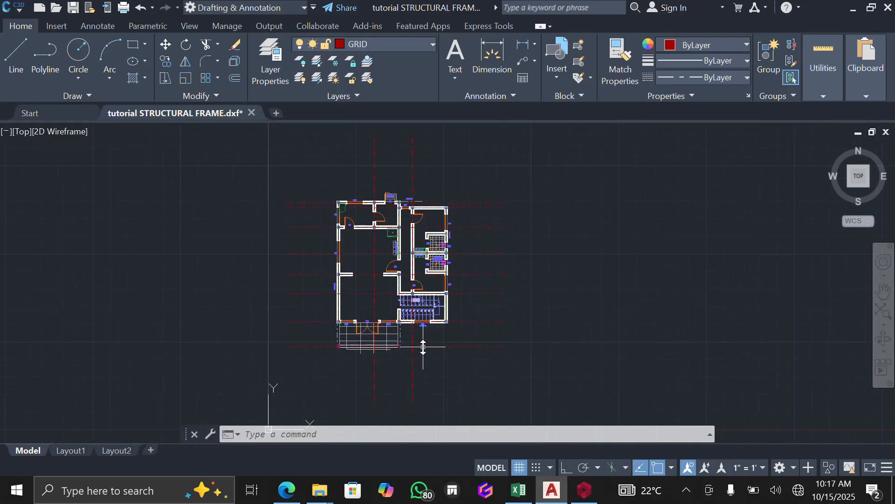
scroll(391, 247, up, 4)
scroll(391, 318, up, 4)
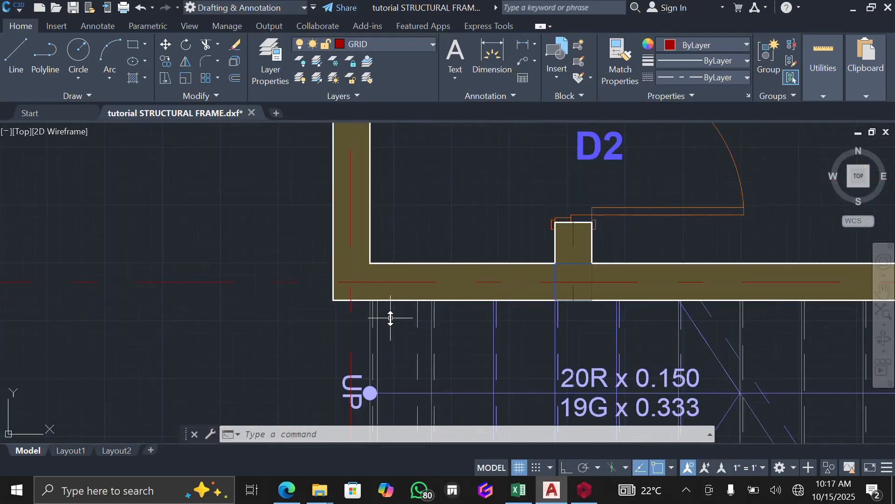
scroll(392, 318, down, 5)
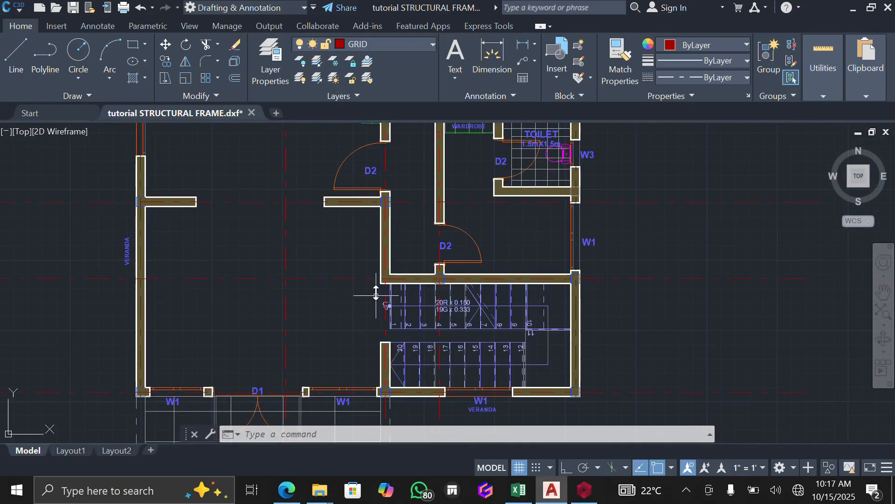
scroll(378, 276, down, 8)
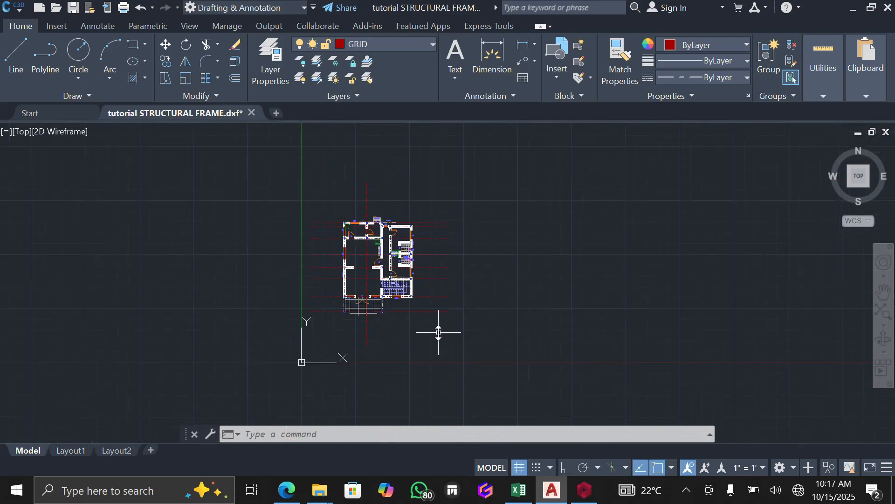
scroll(382, 293, up, 10)
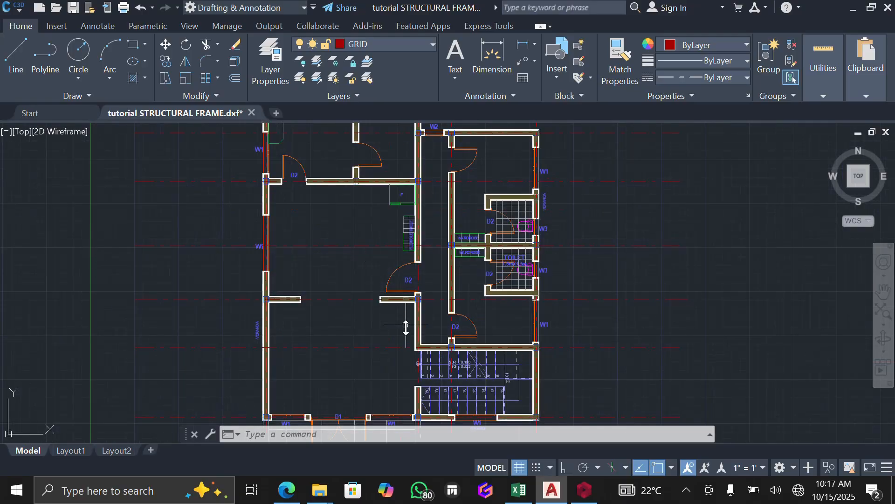
scroll(406, 330, down, 5)
scroll(419, 359, up, 7)
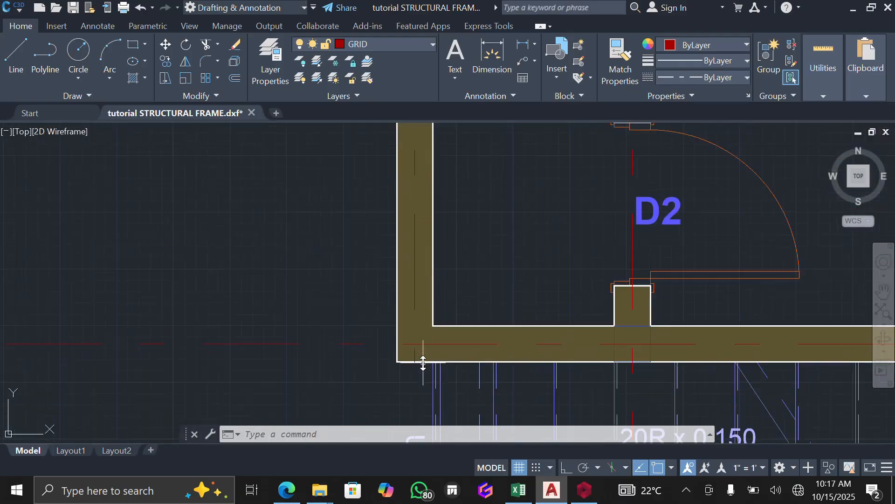
scroll(424, 364, down, 7)
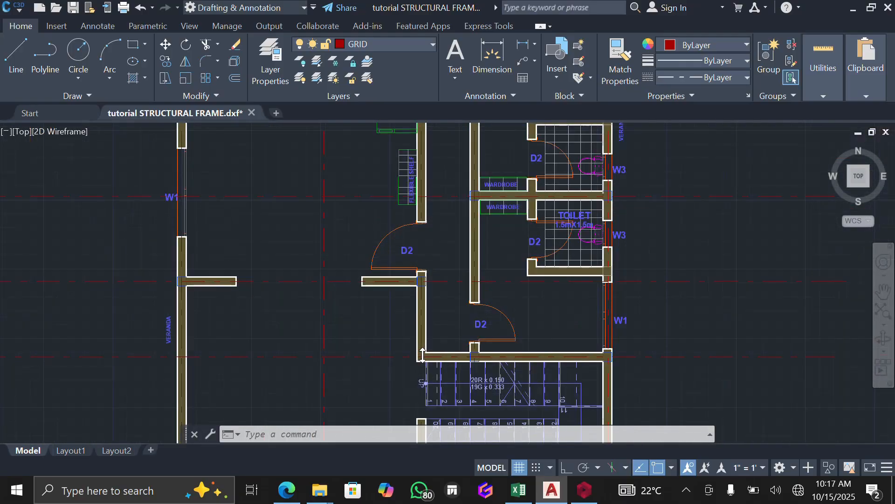
- Switch to ProtaStructure and examine the imported columns and axes on the storey 1 plan against the source drawing
click(584, 489)
scroll(490, 336, down, 3)
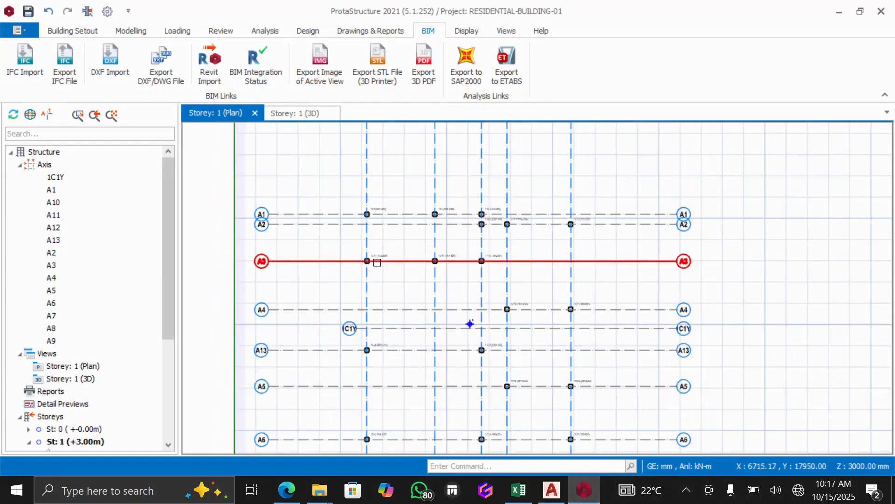
scroll(485, 430, down, 4)
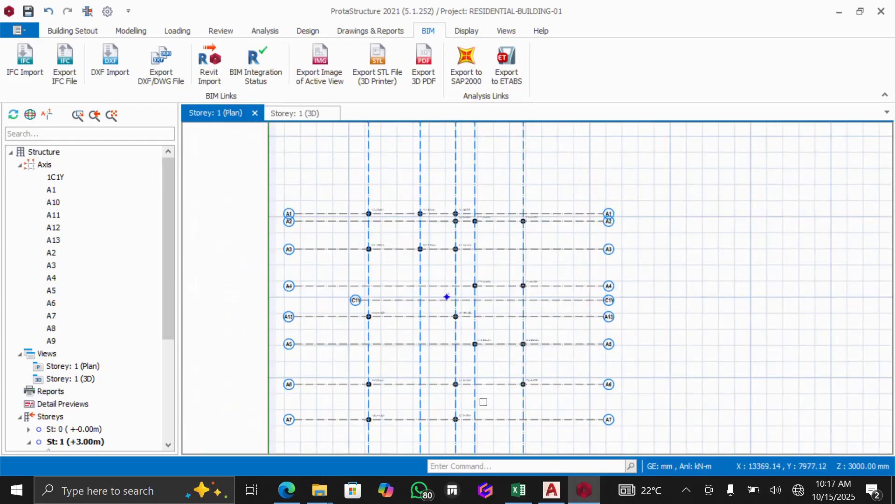
scroll(478, 422, up, 5)
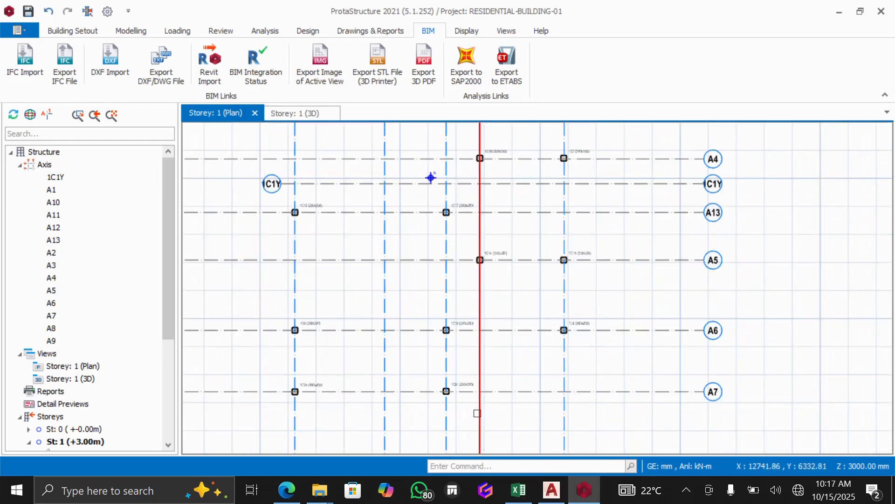
scroll(457, 252, up, 5)
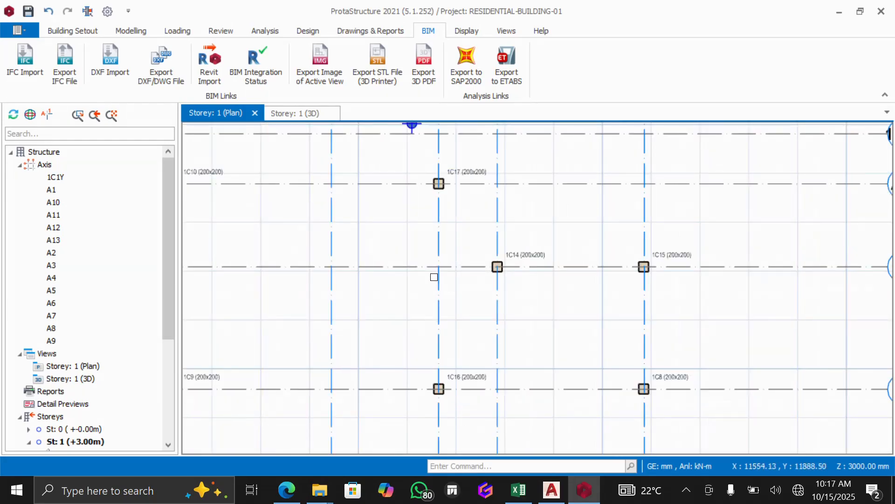
scroll(468, 254, down, 5)
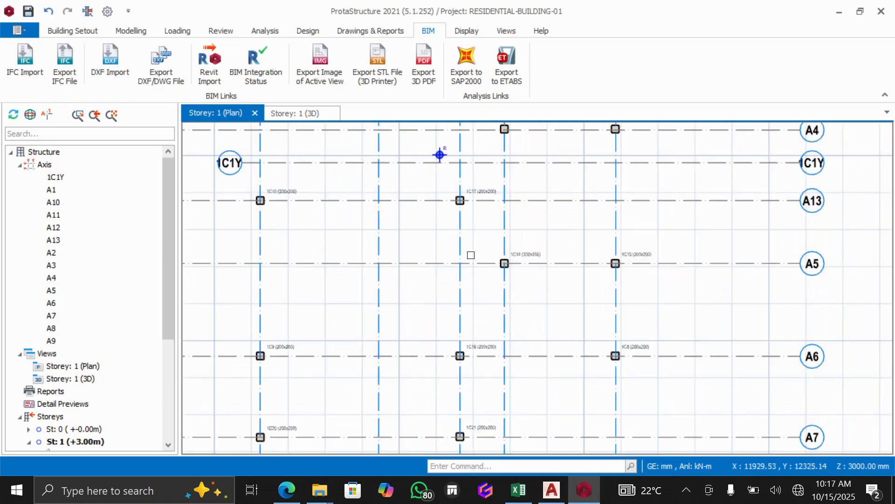
scroll(457, 268, up, 2)
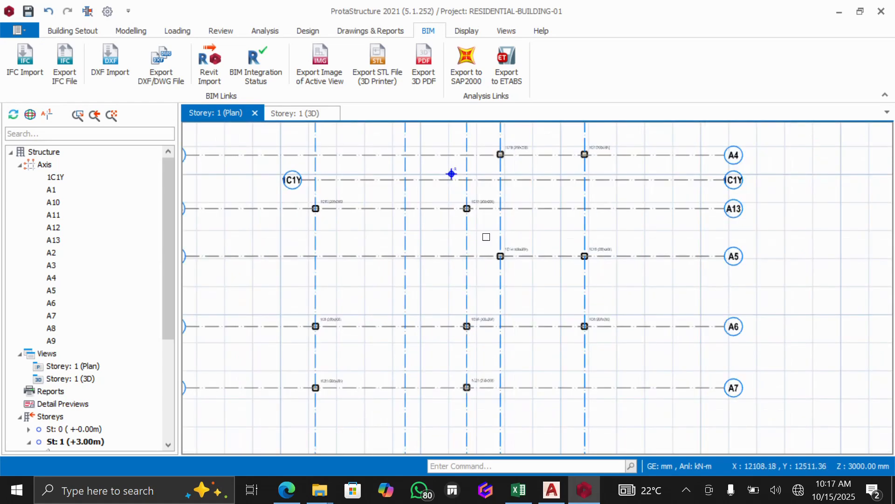
scroll(496, 235, down, 5)
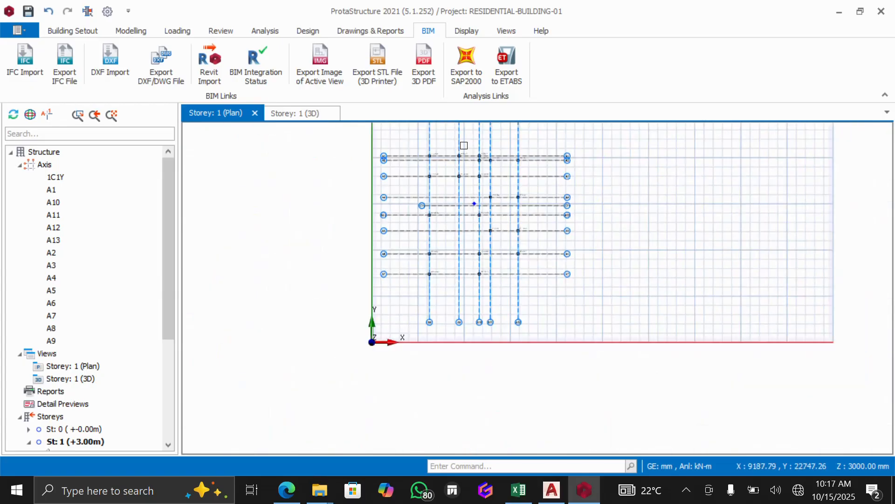
scroll(463, 145, up, 3)
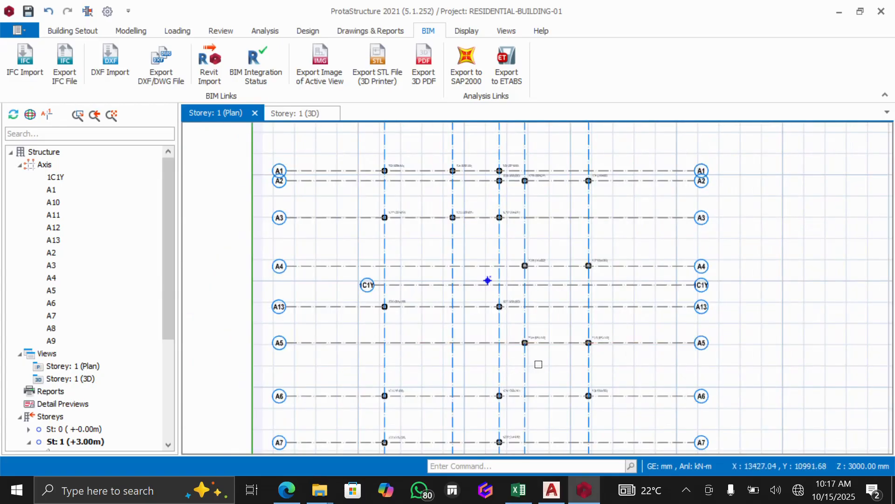
scroll(527, 347, down, 2)
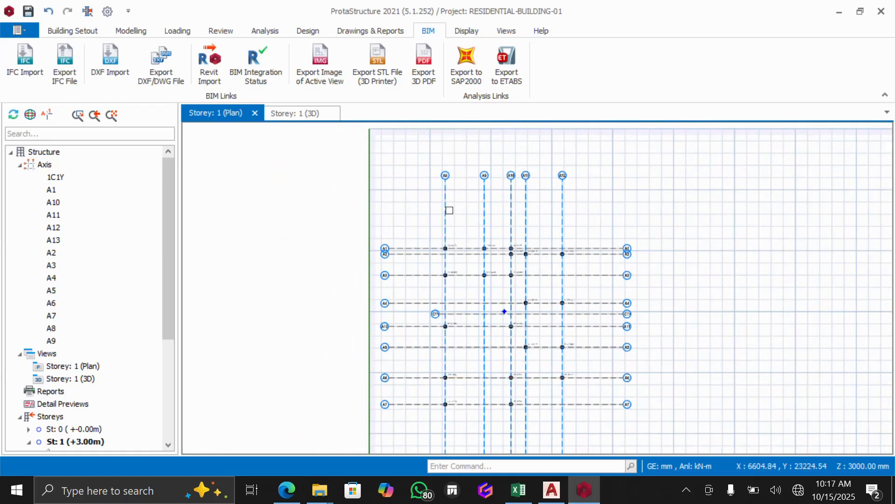
scroll(457, 256, up, 4)
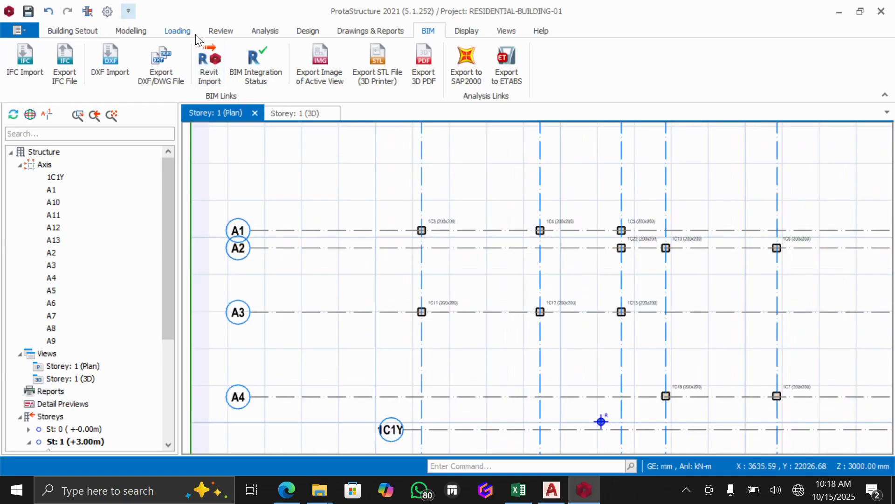
- Start the Beam tool in the storey 1 plan and measure the wall thickness beside window W2 in the Civil 3D floor plan
click(141, 36)
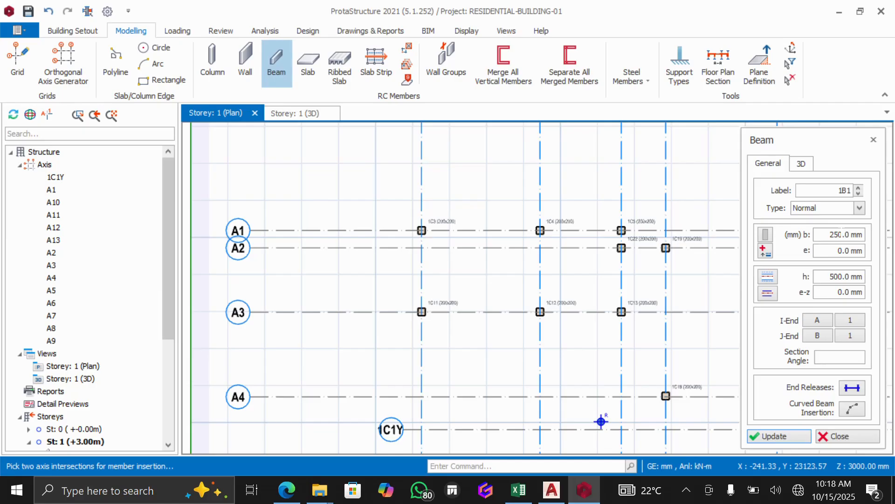
click(552, 490)
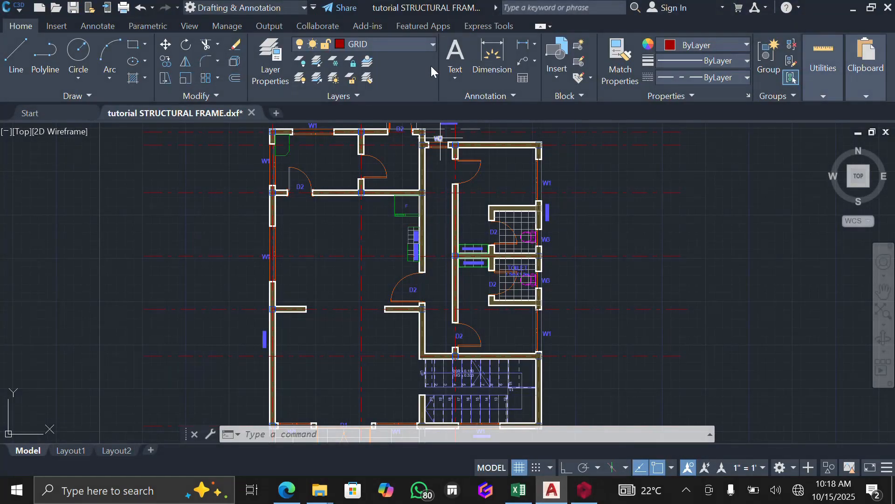
scroll(476, 143, up, 10)
scroll(471, 154, down, 3)
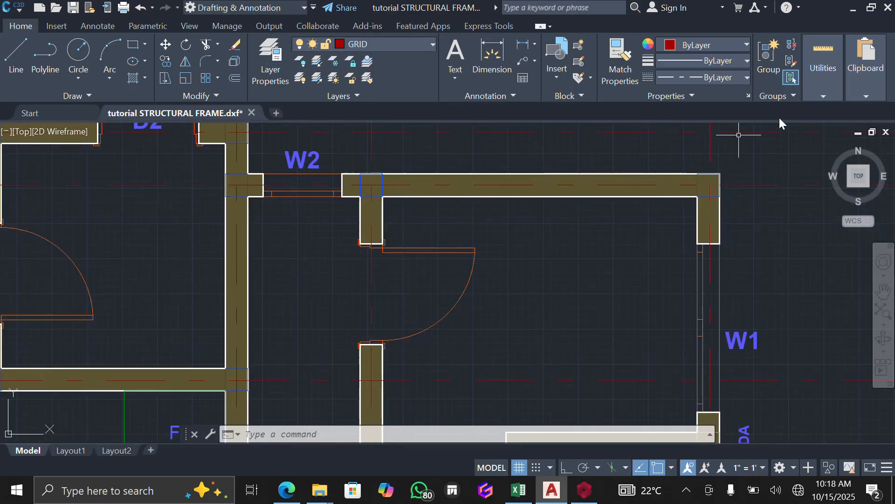
click(823, 75)
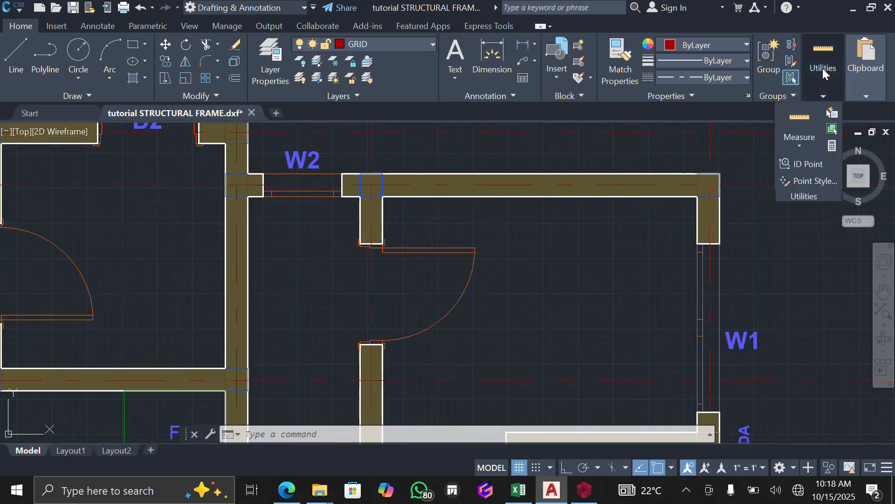
click(798, 145)
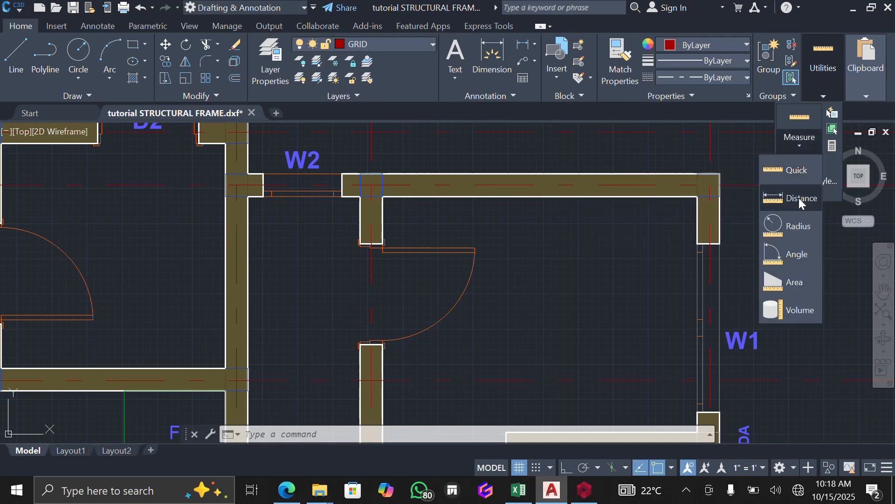
click(799, 197)
scroll(676, 181, up, 2)
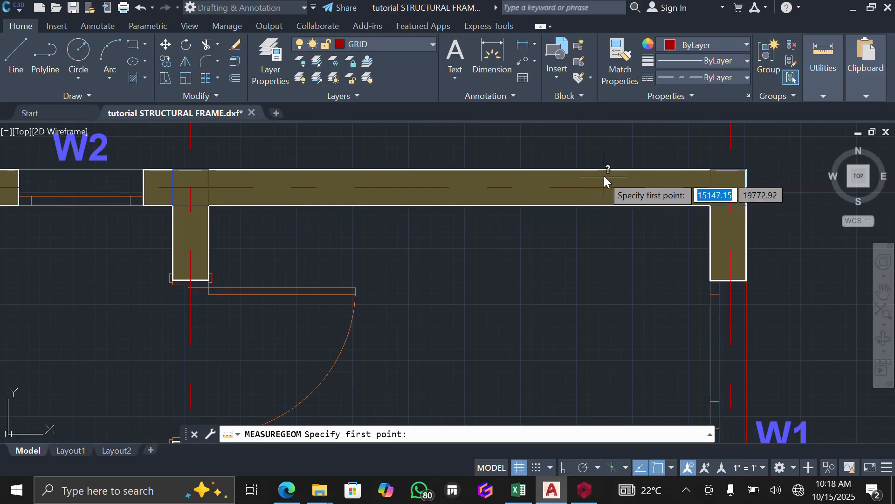
click(143, 176)
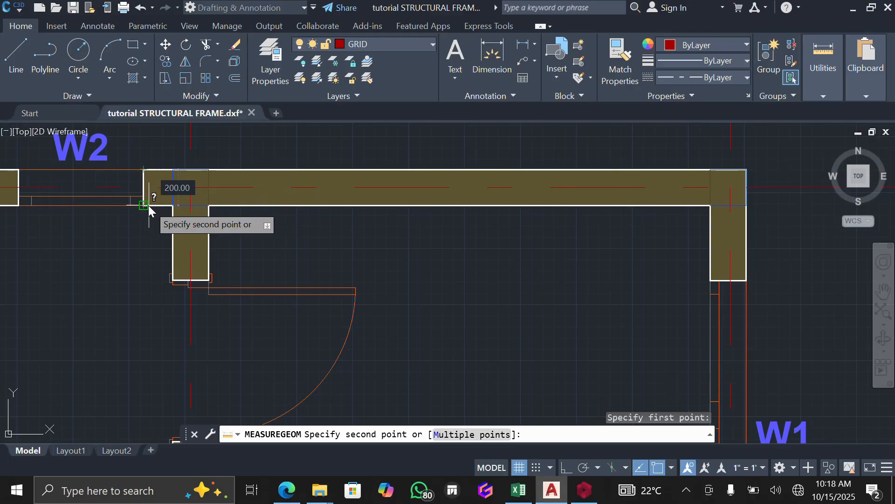
key(Escape)
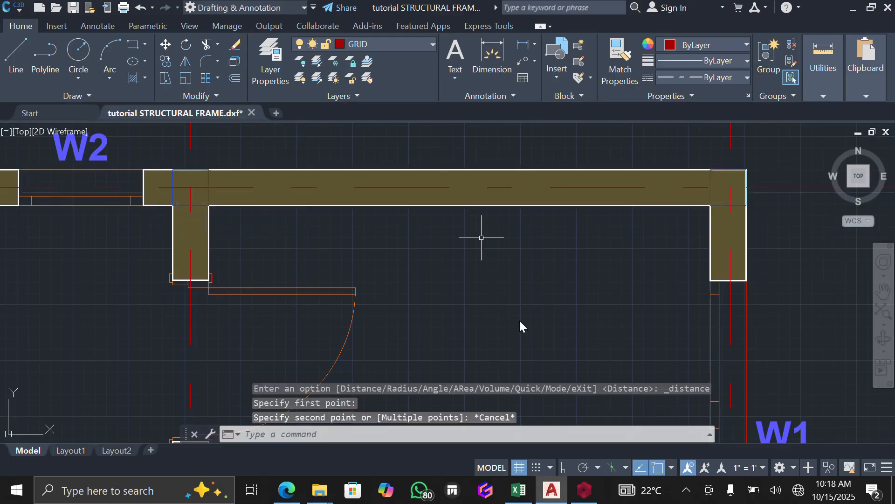
- Switch to ProtaStructure and set the beam section to 200 mm wide and 450 mm deep
click(576, 479)
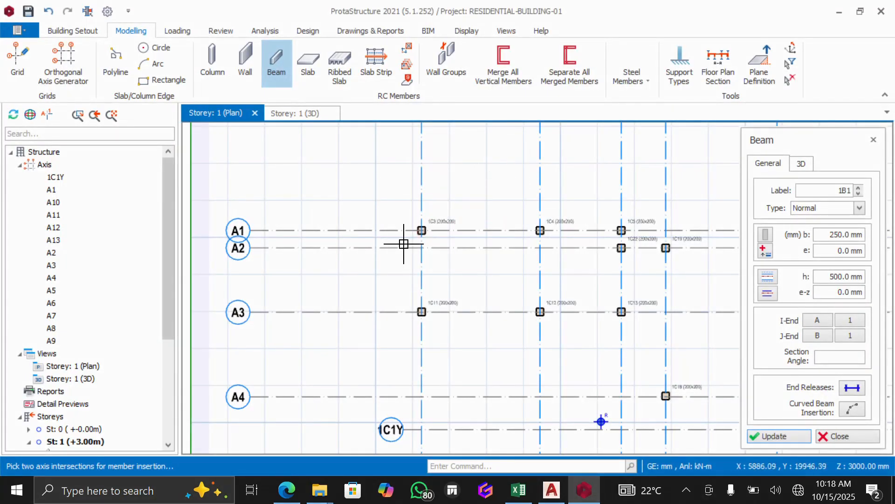
scroll(406, 221, down, 2)
scroll(473, 234, up, 2)
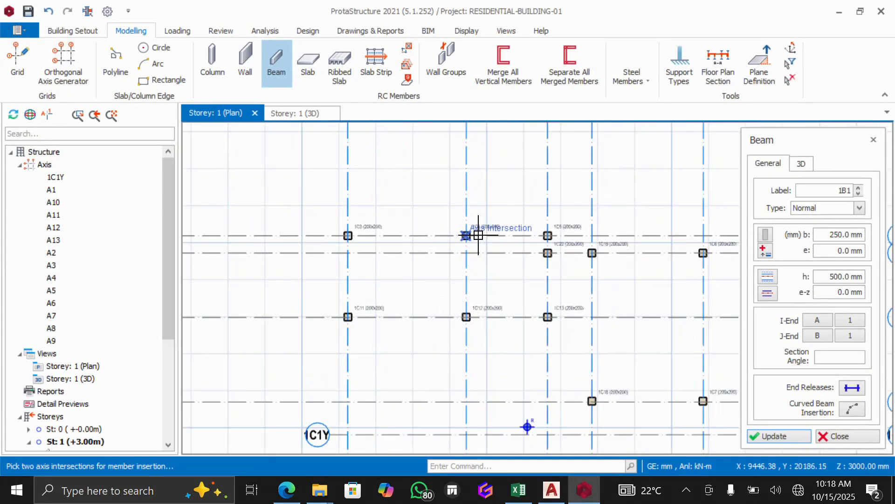
scroll(456, 220, up, 1)
scroll(415, 193, down, 1)
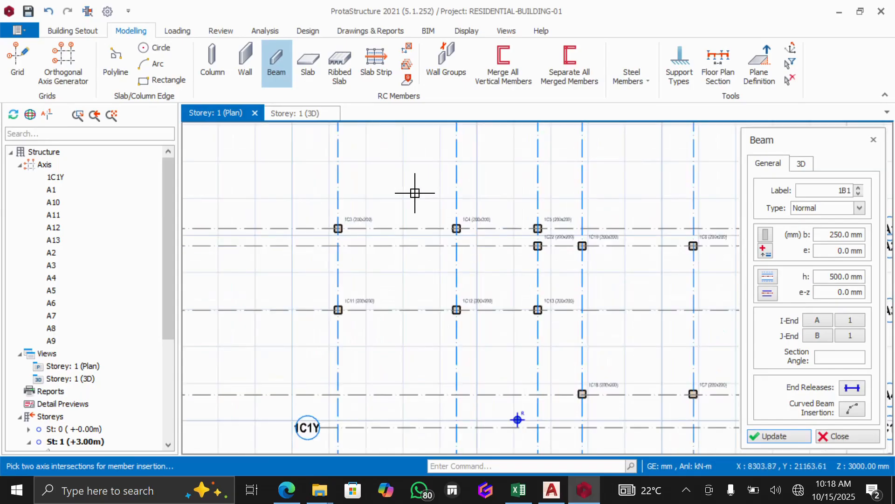
scroll(415, 193, down, 1)
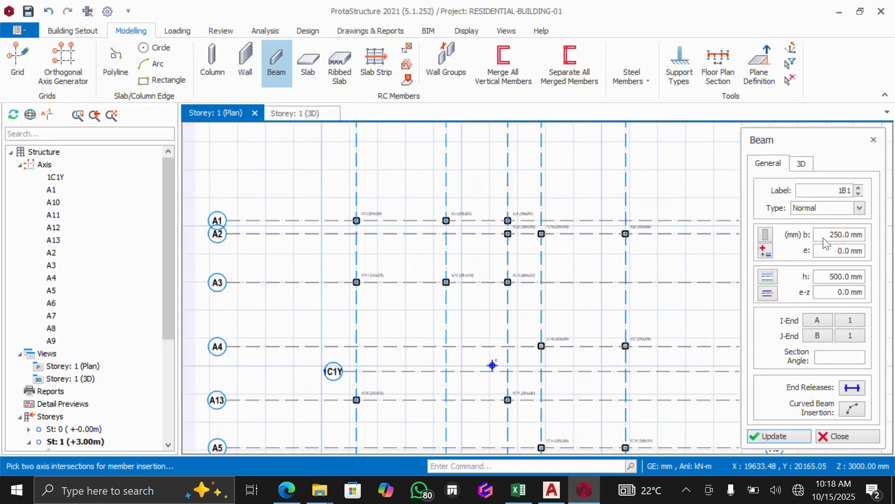
click(841, 234)
text(2)
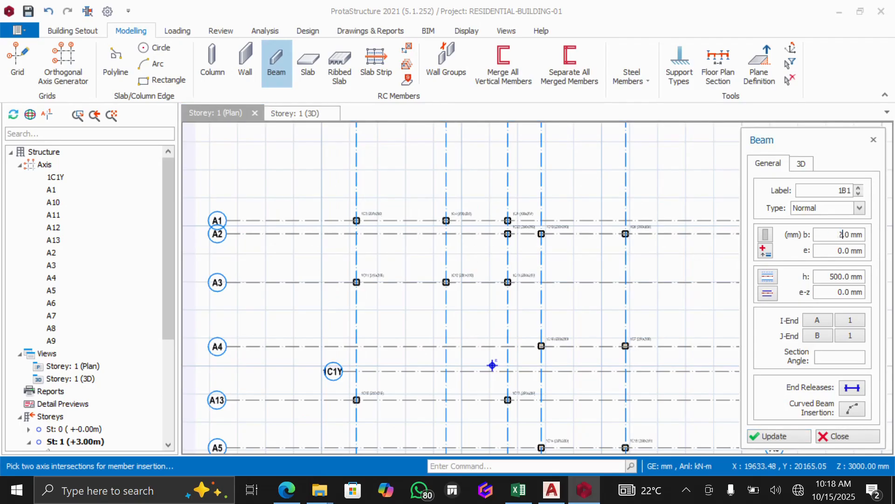
text(00)
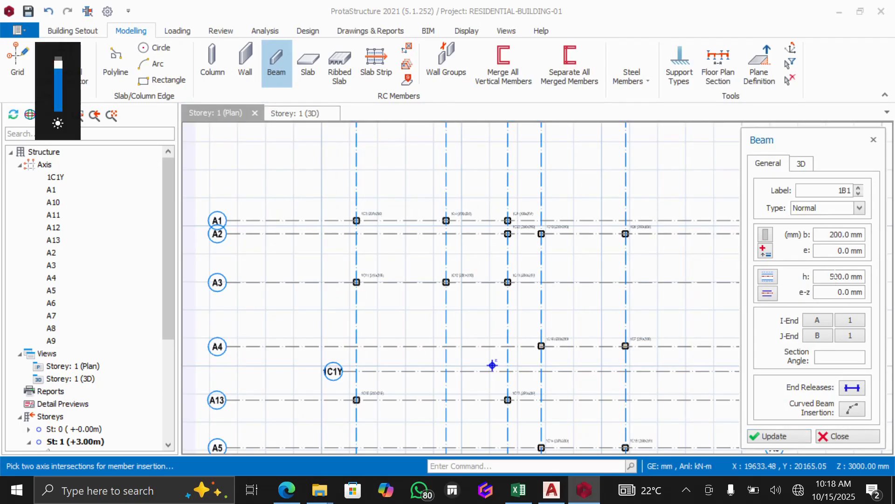
key(XF86MonBrightnessUp)
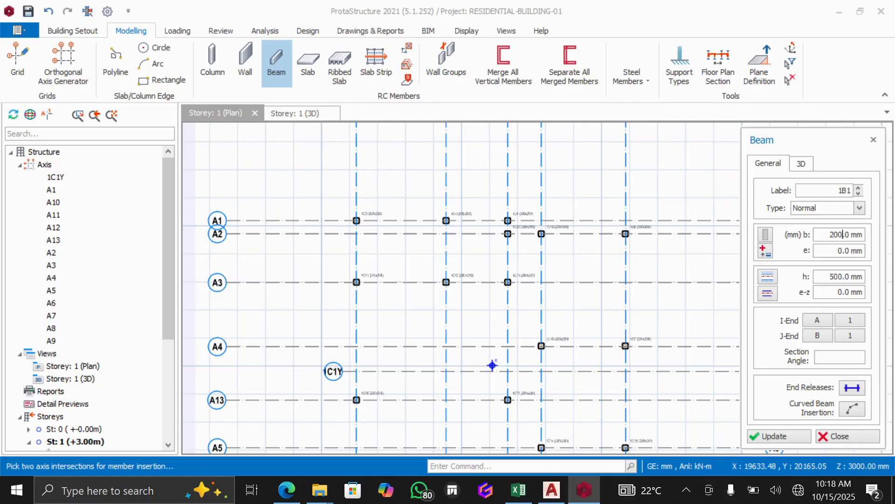
click(843, 234)
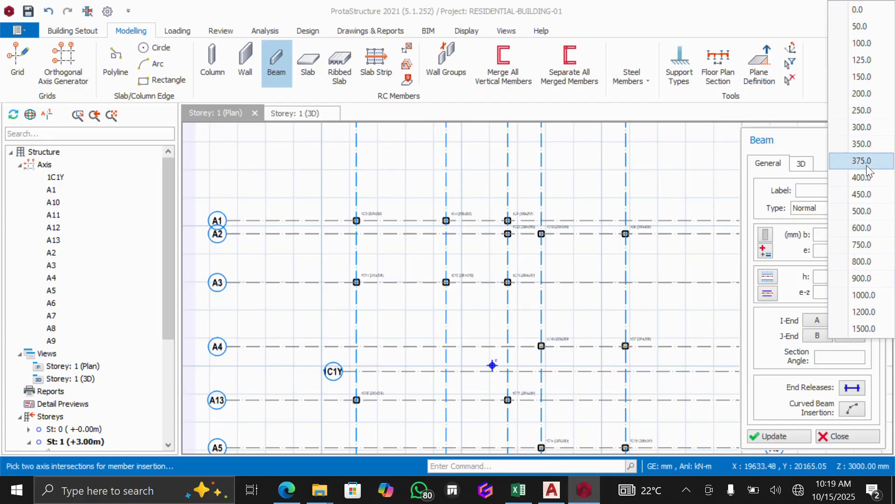
click(866, 187)
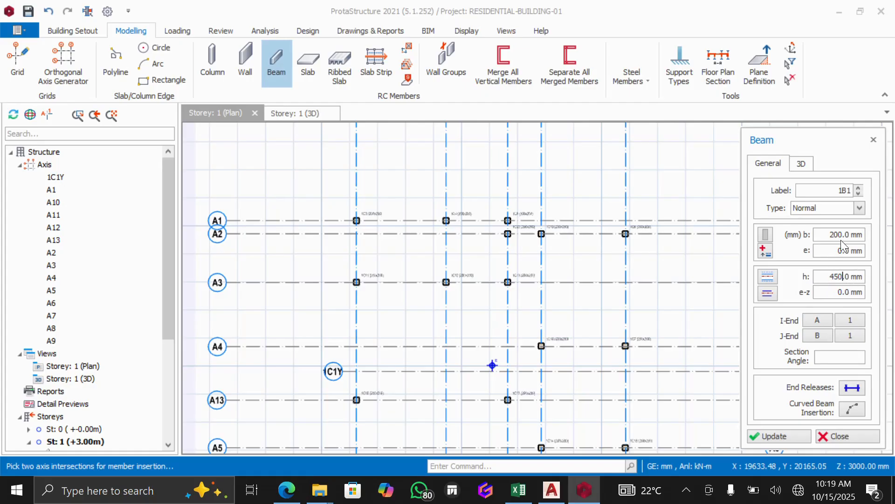
click(789, 431)
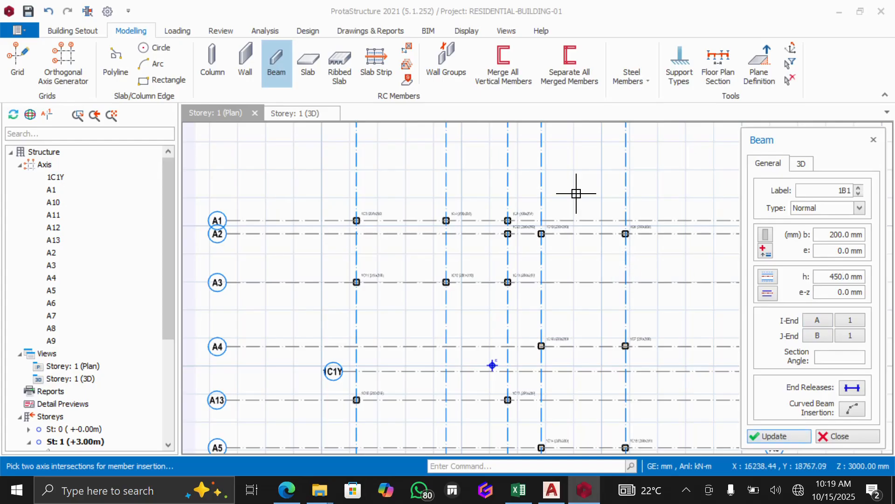
- Add the beams along axis A1 from column 1C3 on axis A8 through 1C4 to column 1C5 on axis A10
scroll(399, 215, up, 1)
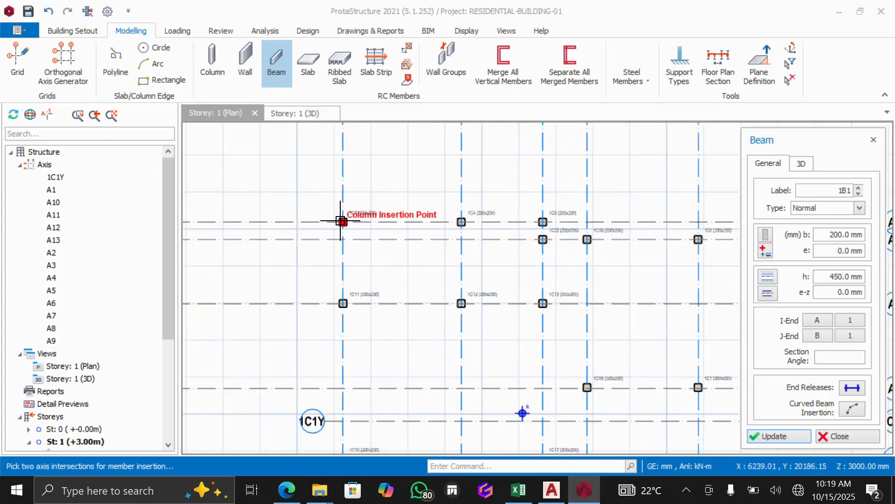
scroll(342, 222, up, 3)
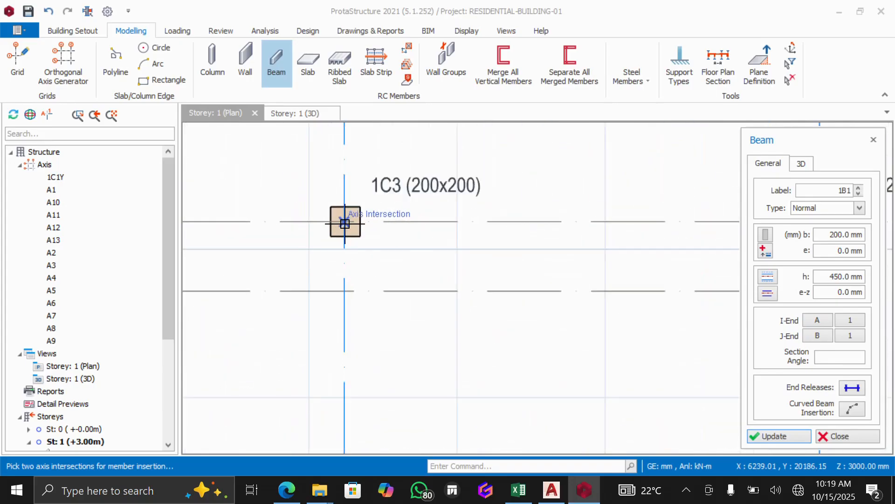
click(345, 224)
scroll(412, 202, down, 6)
scroll(382, 217, down, 3)
scroll(430, 212, up, 3)
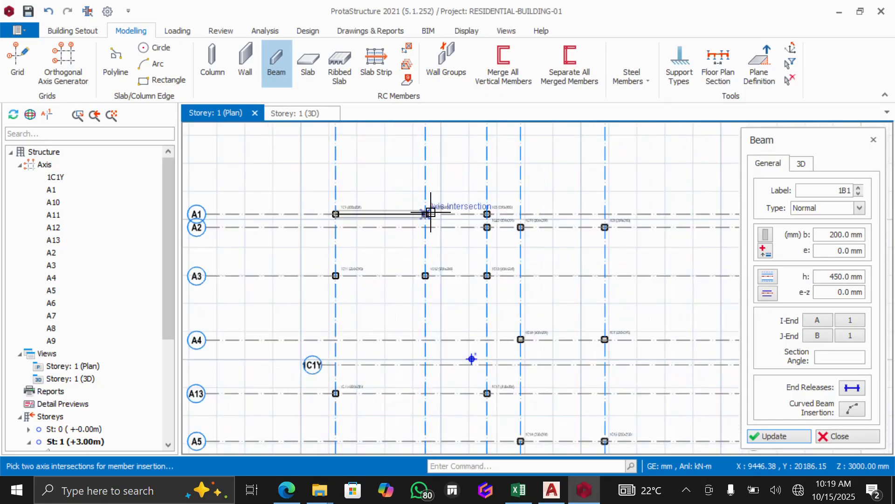
mouse_move(551, 493)
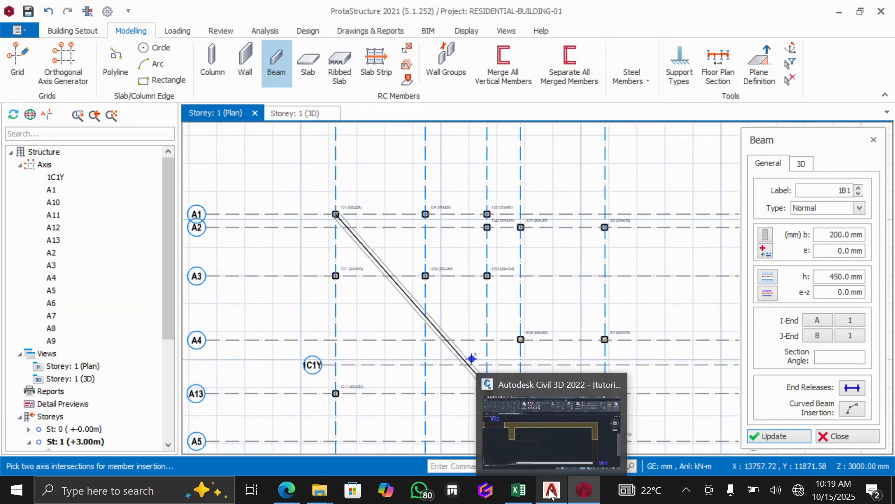
click(542, 441)
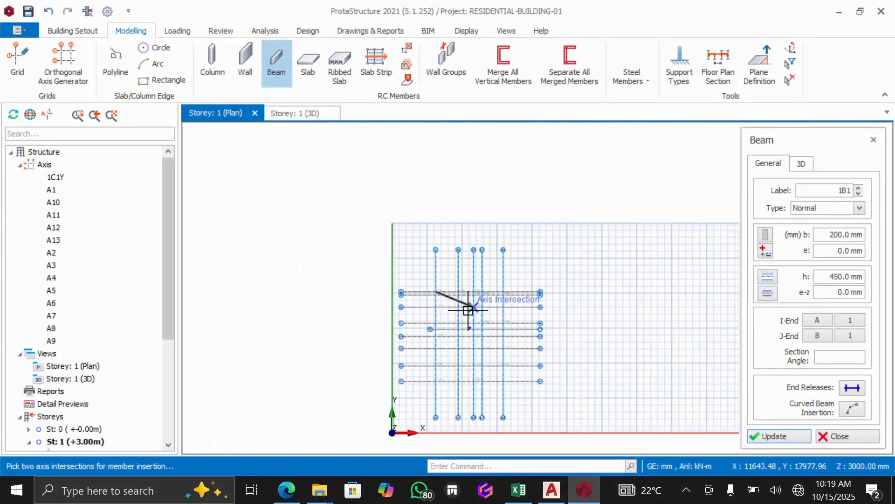
mouse_move(554, 489)
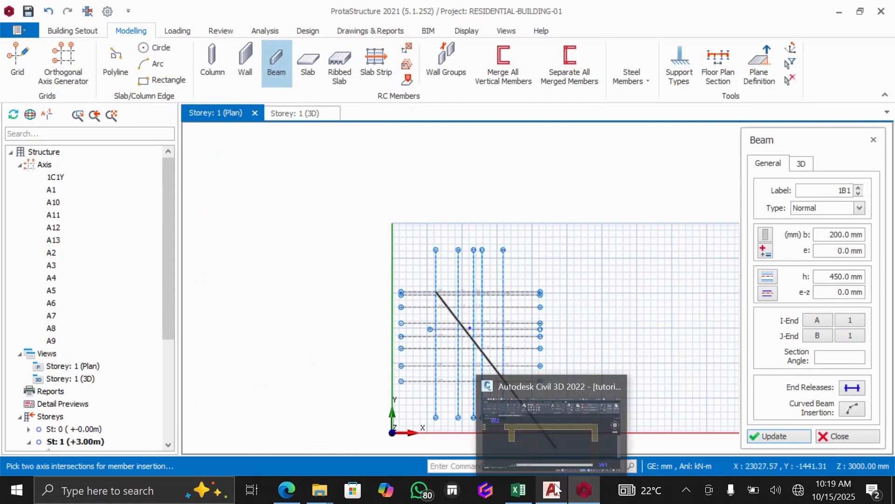
mouse_move(553, 438)
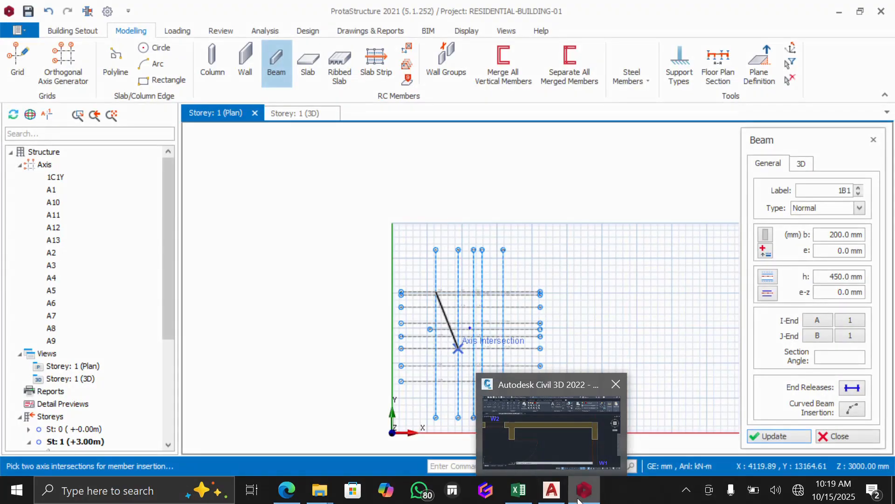
mouse_move(585, 490)
scroll(472, 279, up, 6)
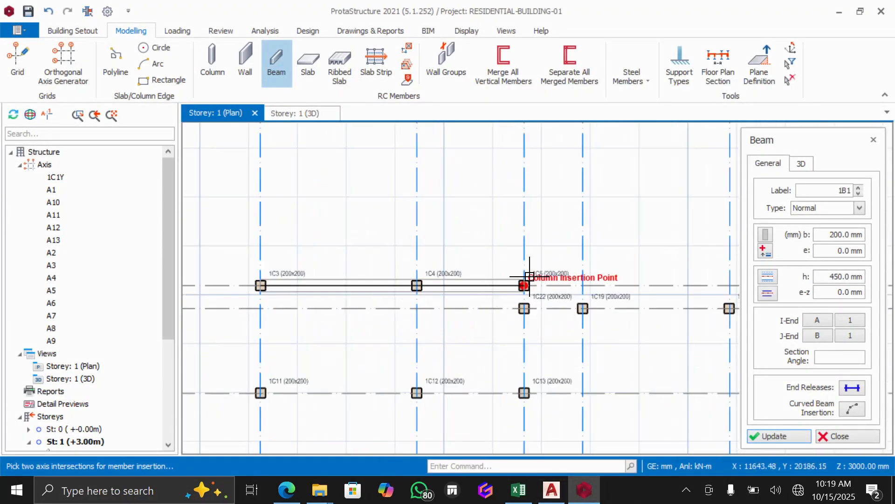
click(525, 284)
- Continue the beams along axis A10 from column 1C5 to 1C22, and along axis A2 from there to axis A12
scroll(525, 286, up, 2)
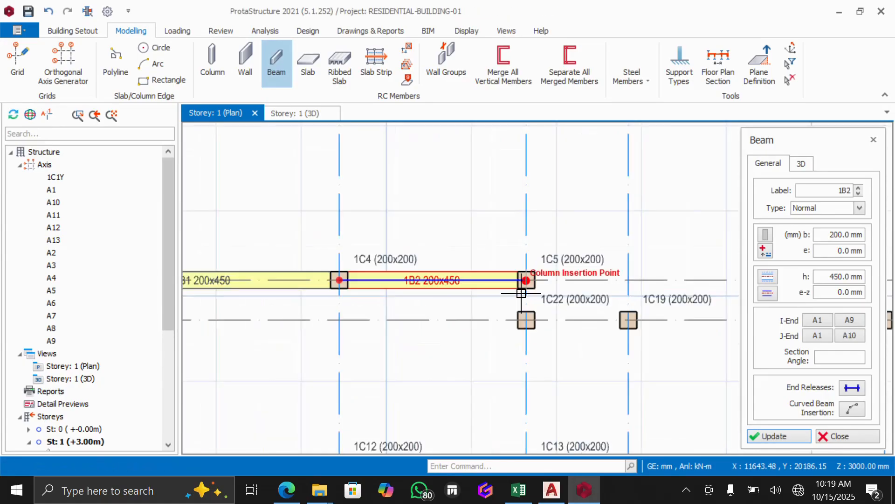
click(527, 329)
scroll(527, 329, down, 3)
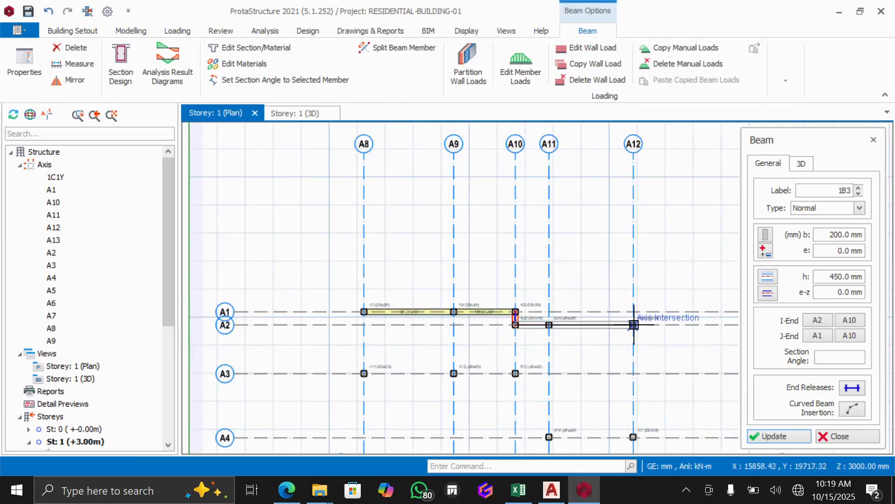
click(634, 324)
- Continue the beams along axis A12 from axis A2 to the column on axis A6
scroll(597, 304, down, 4)
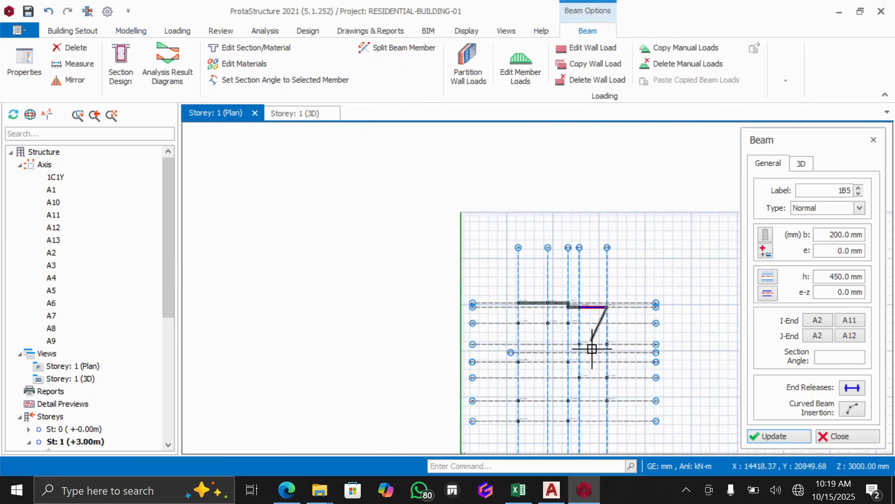
scroll(606, 392, up, 4)
scroll(613, 399, down, 3)
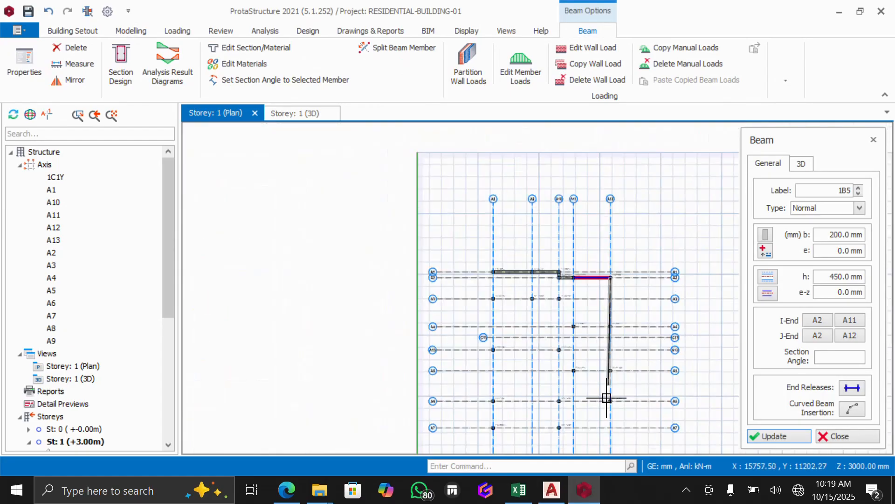
scroll(605, 415, up, 6)
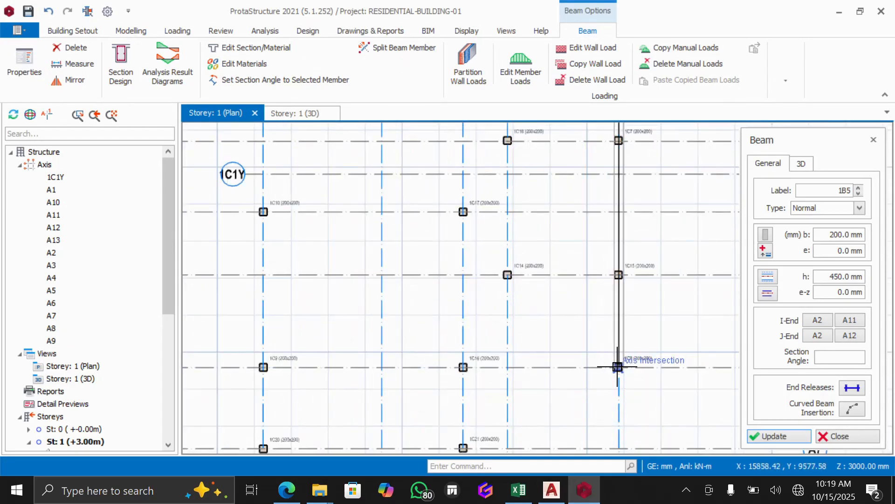
click(617, 367)
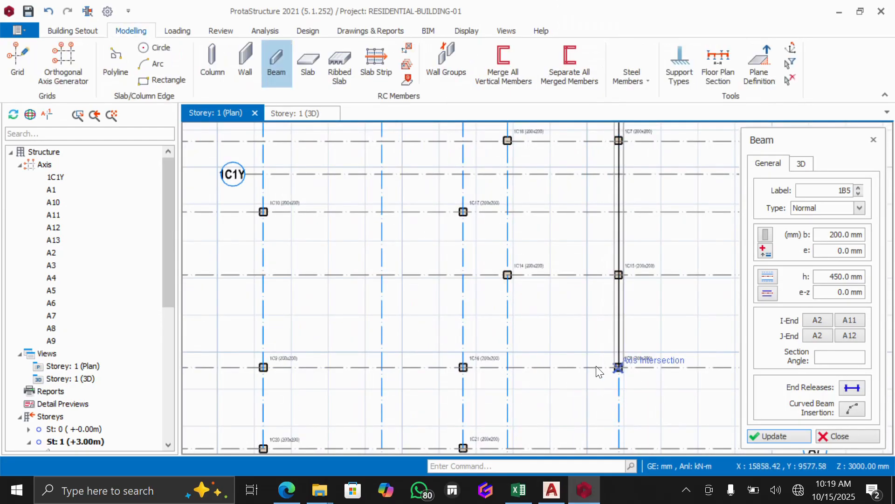
- Continue the beams along axis A6 from axis A12 to A10, and along axis A10 to column 1C21 on axis A7
click(463, 367)
scroll(466, 364, down, 3)
scroll(470, 382, up, 3)
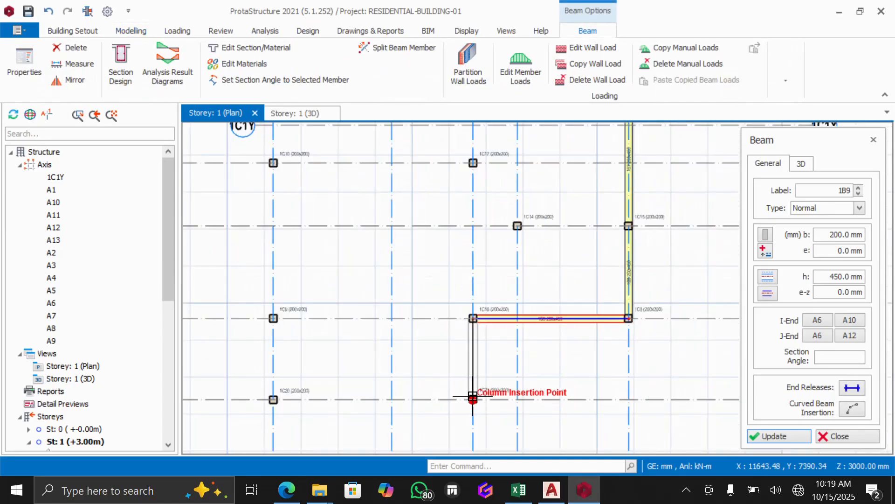
click(473, 397)
- Add the beam along axis A7 from column 1C21 on axis A10 to the corner column on axis A8
scroll(485, 379, down, 3)
scroll(397, 397, up, 3)
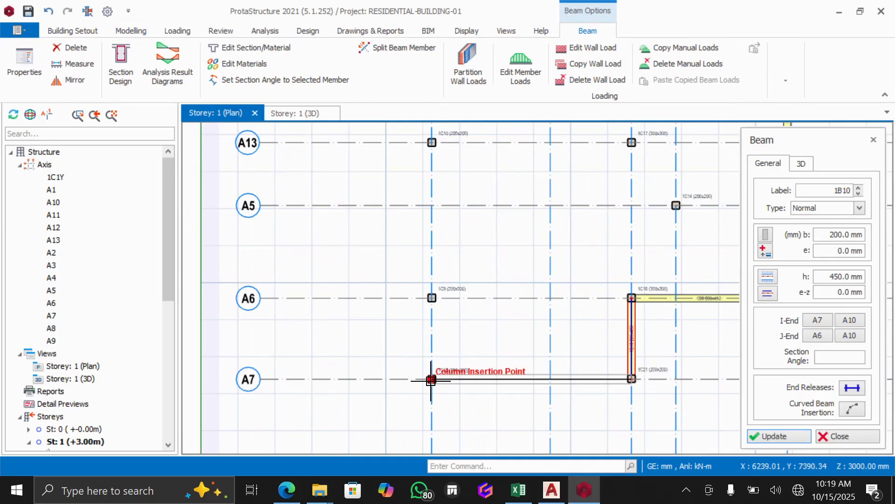
click(432, 380)
- Close the perimeter with beams along axis A8 from axis A7 through column 1C11 on A3 to column 1C3 on A1
scroll(428, 368, down, 3)
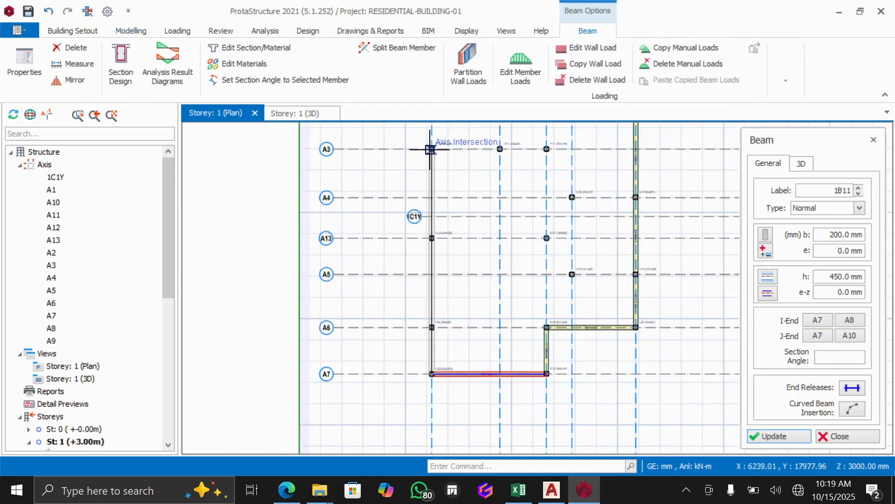
click(433, 161)
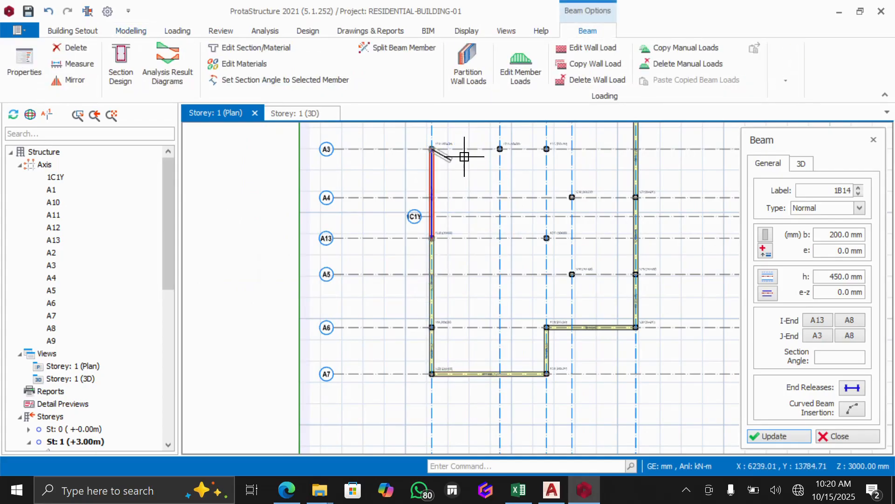
scroll(517, 173, down, 3)
scroll(495, 148, up, 3)
scroll(496, 148, up, 5)
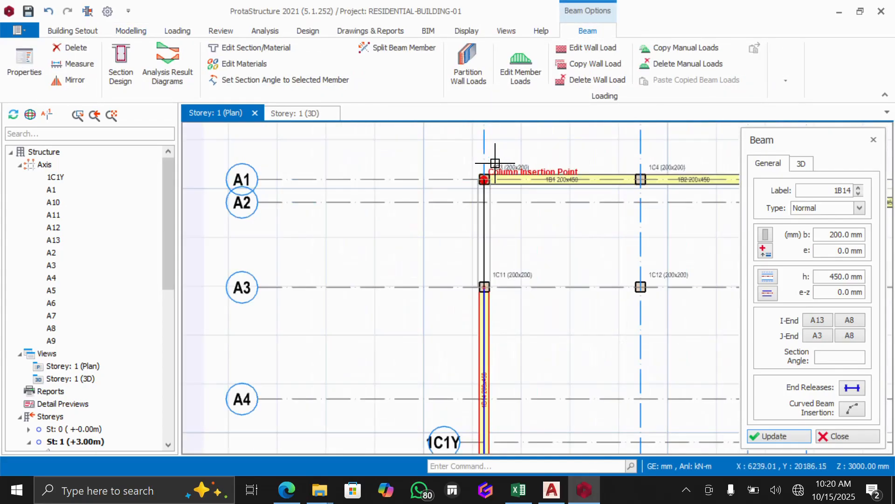
click(481, 185)
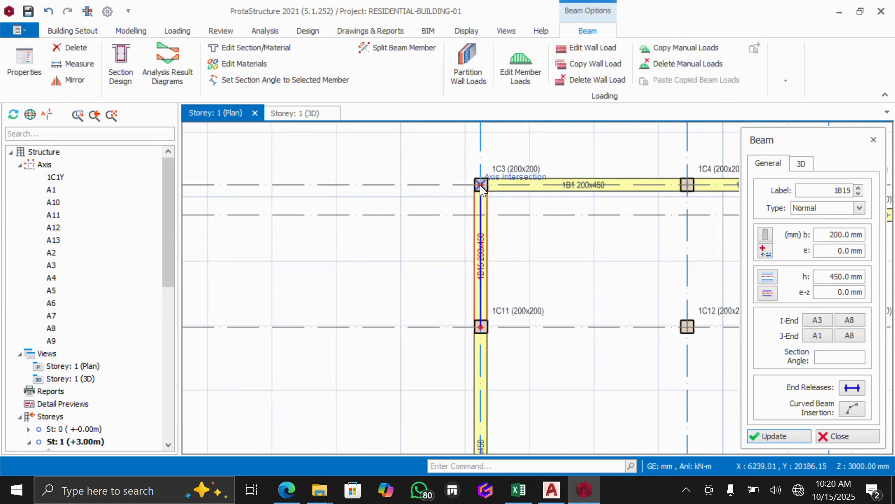
- Add the interior beams along axis A3 from column 1C11 on axis A8 through 1C12 to column 1C13 on axis A10
scroll(477, 234, down, 3)
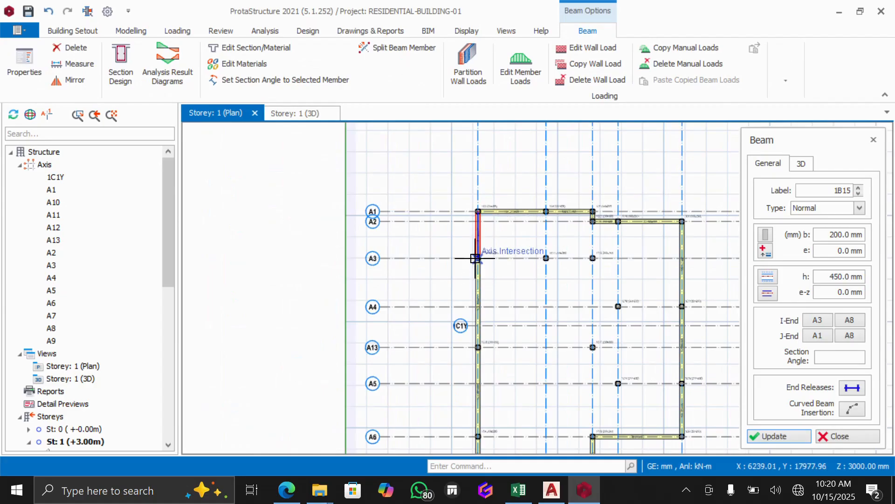
scroll(476, 264, up, 4)
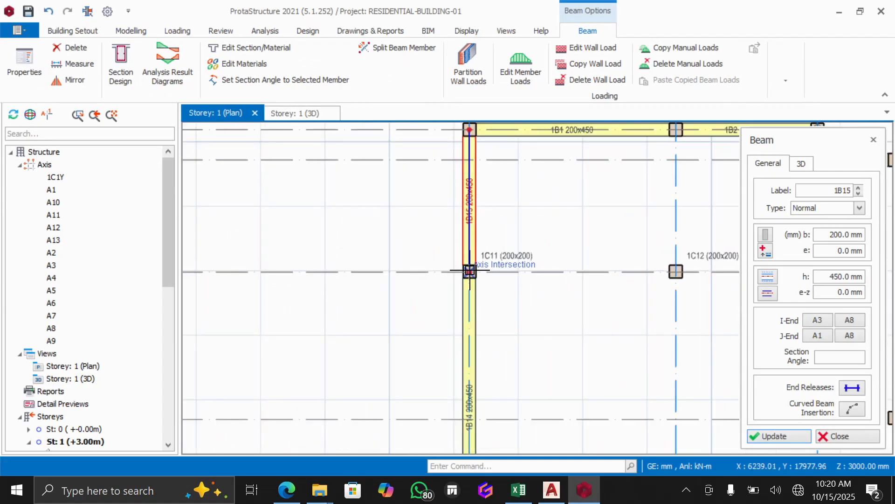
scroll(470, 271, down, 4)
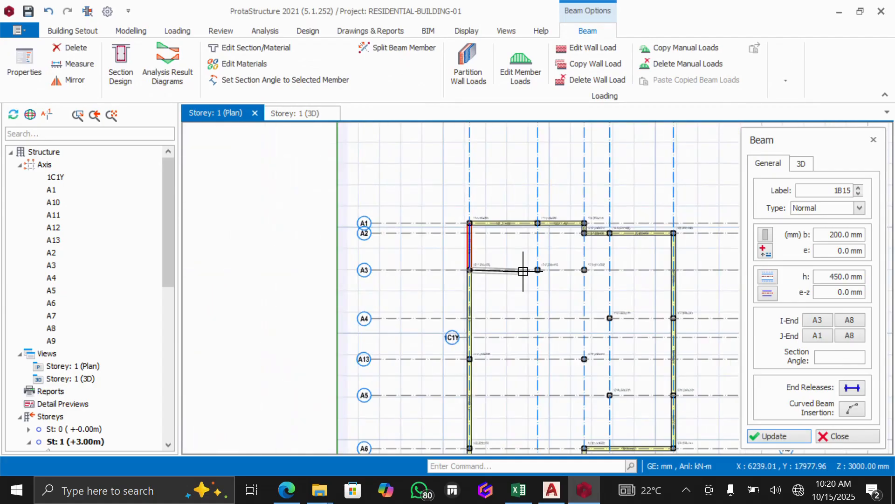
click(584, 271)
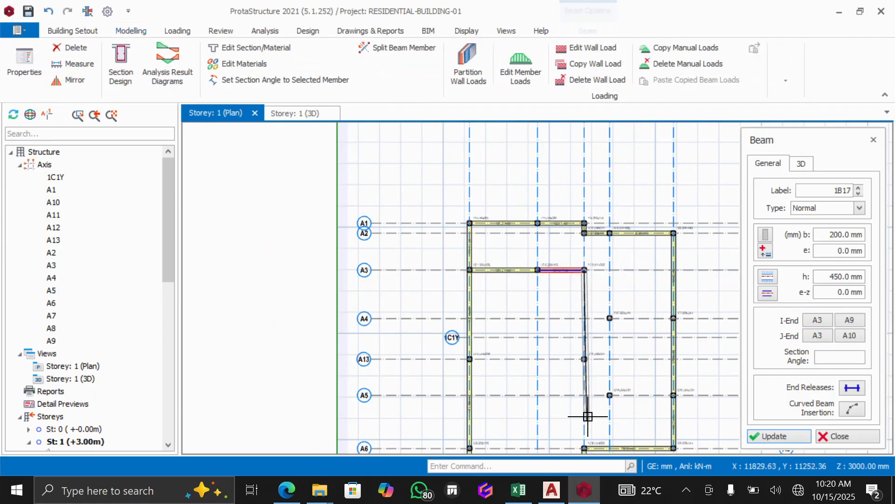
scroll(586, 410, down, 4)
scroll(579, 419, up, 4)
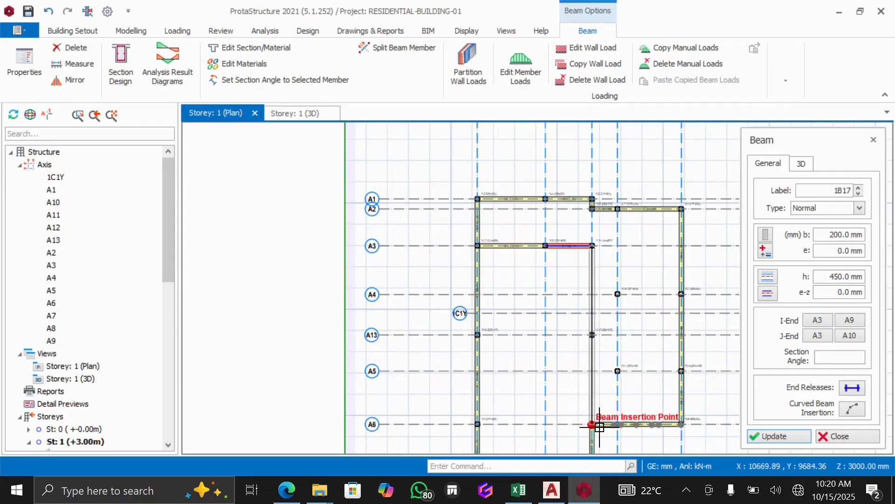
key(Escape)
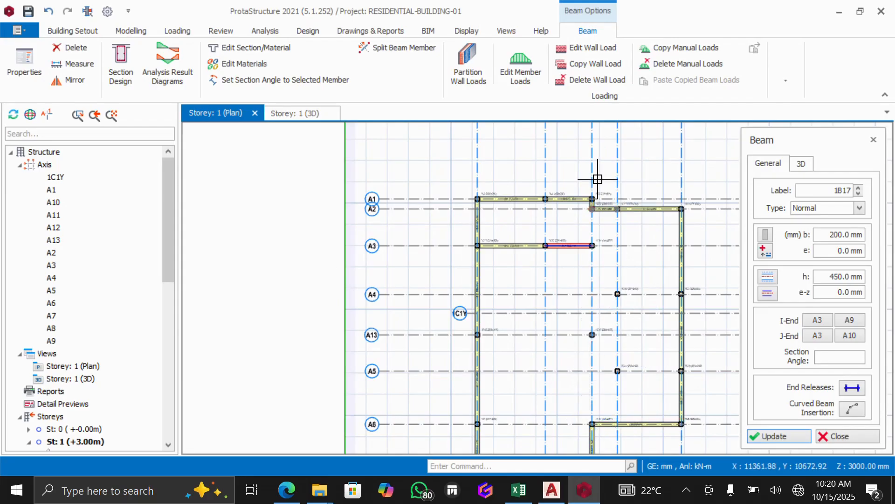
- Add beams along axis A10 from axis A2 to axis A6, and along axis A13 from column 1C10 to column 1C17
click(592, 210)
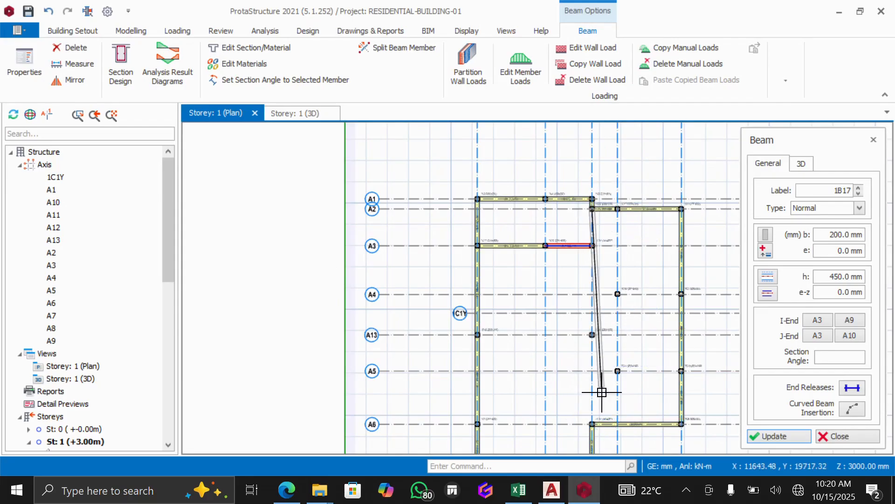
click(592, 424)
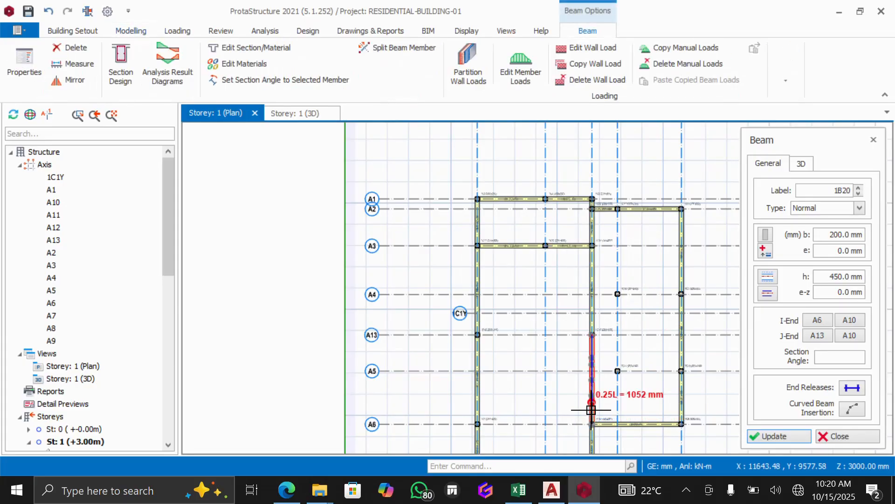
scroll(478, 335, up, 3)
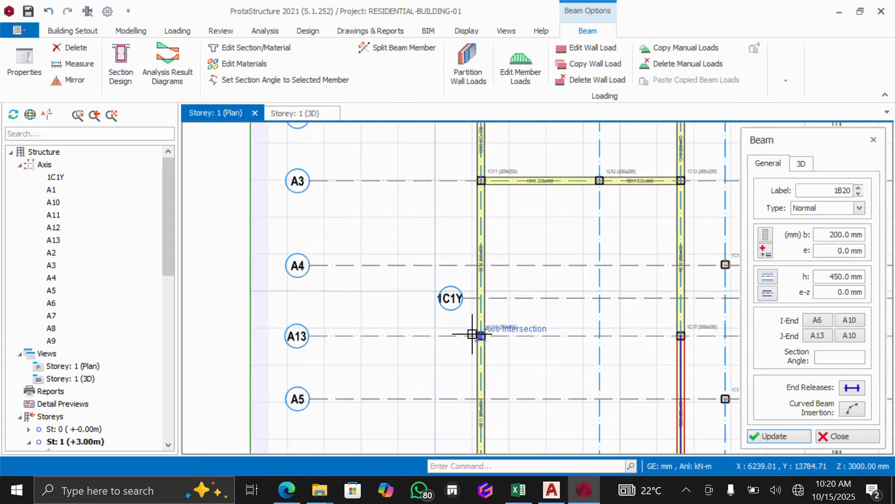
click(483, 336)
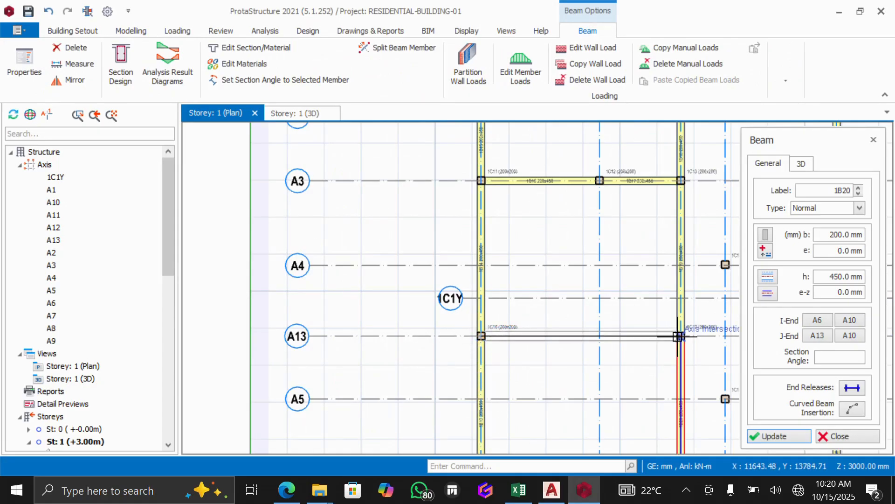
click(661, 335)
scroll(524, 326, down, 3)
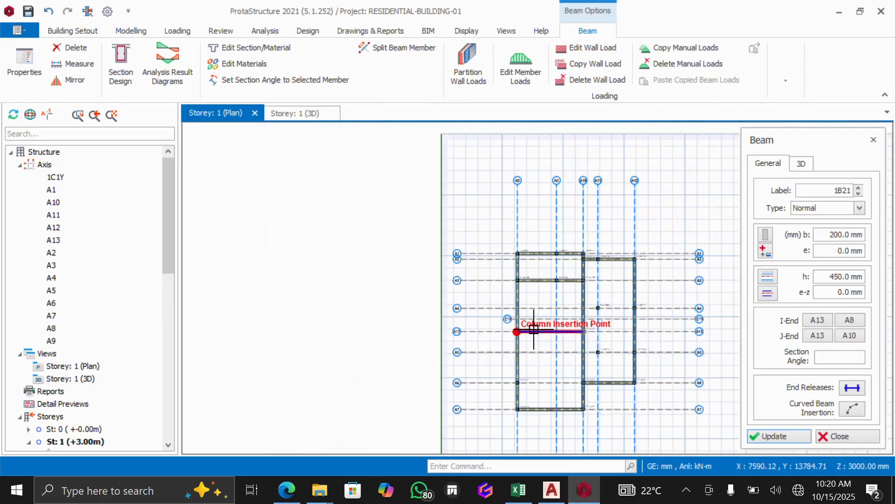
- Add the interior beam along axis A6 from the column on axis A8 to the column on axis A10
scroll(523, 380, up, 2)
scroll(508, 383, up, 1)
click(508, 383)
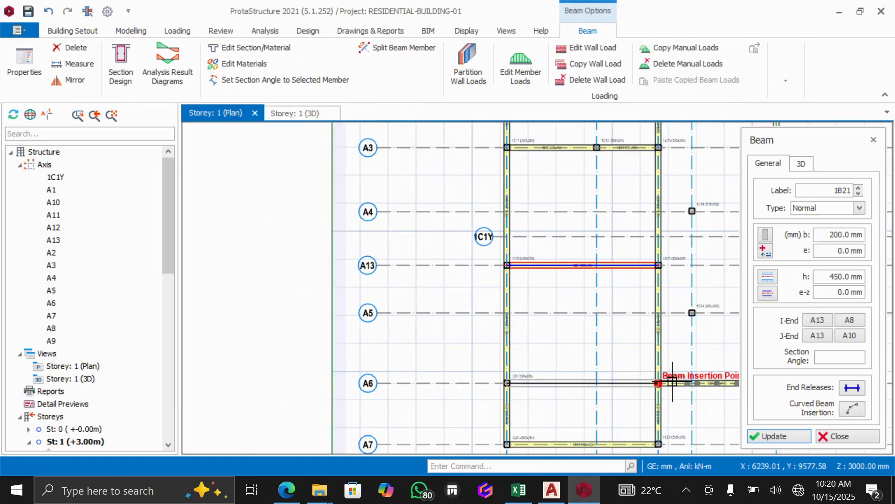
scroll(566, 369, down, 4)
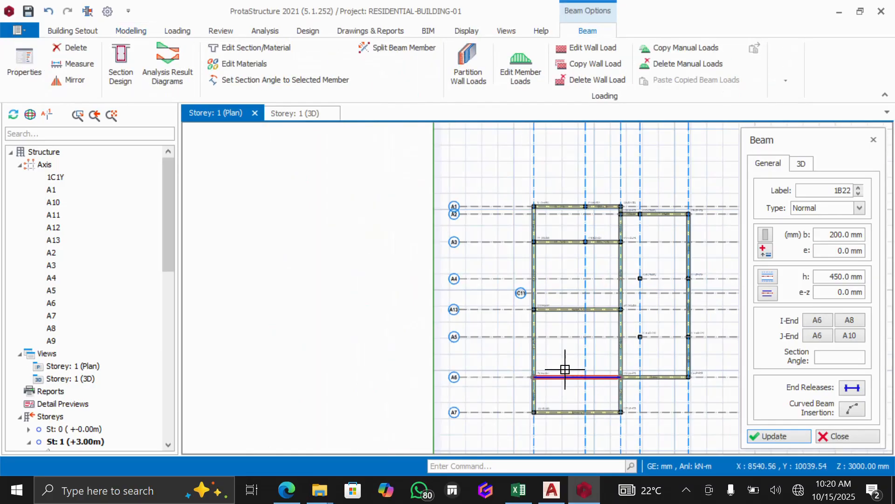
- Add the beams along axis A11 from axis A2 through column 1C18 to column 1C14 on axis A5
scroll(618, 368, up, 3)
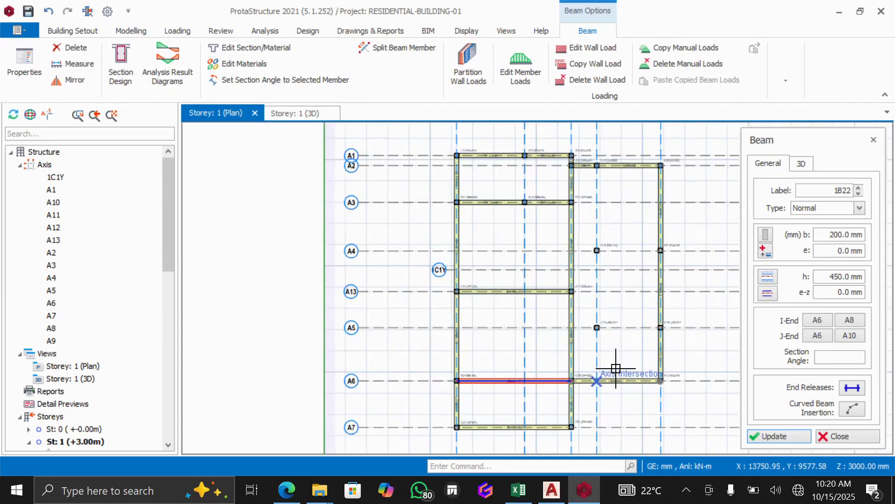
click(596, 166)
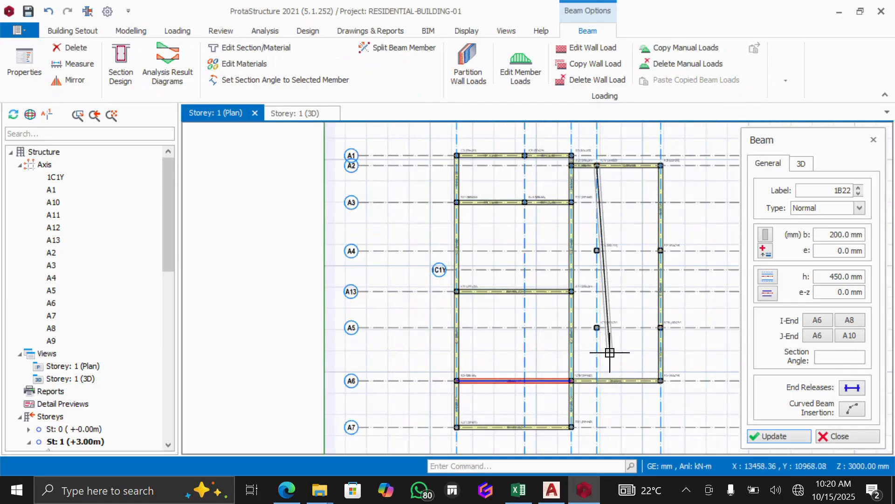
click(597, 327)
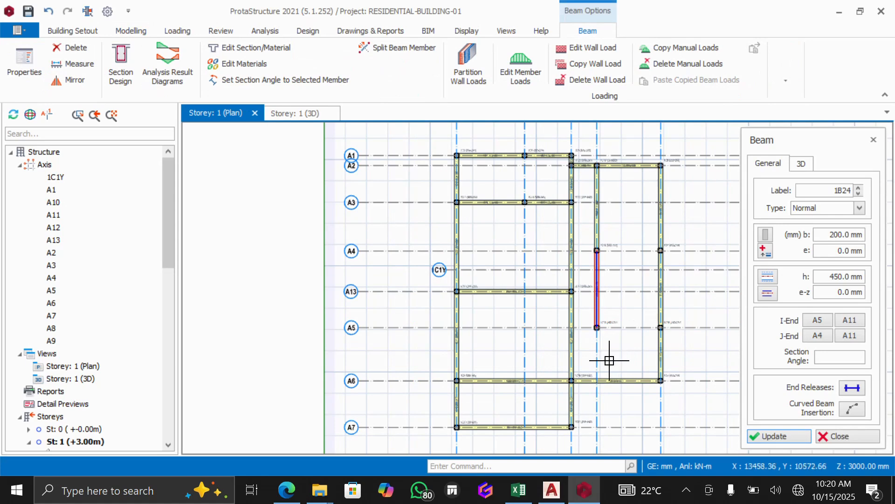
- Add beams along axis A5 from axis A12 to axis A10, and along axis A4 from column 1C7 to column 1C18, and end beam insertion
click(659, 328)
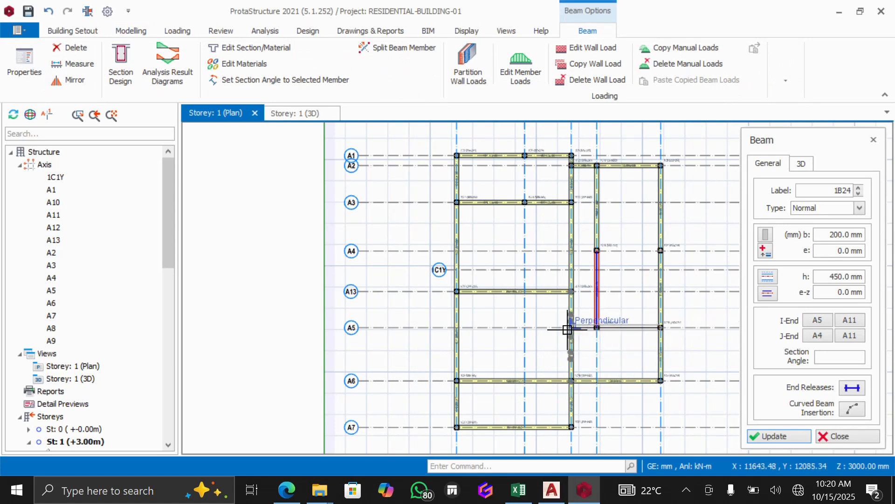
click(569, 328)
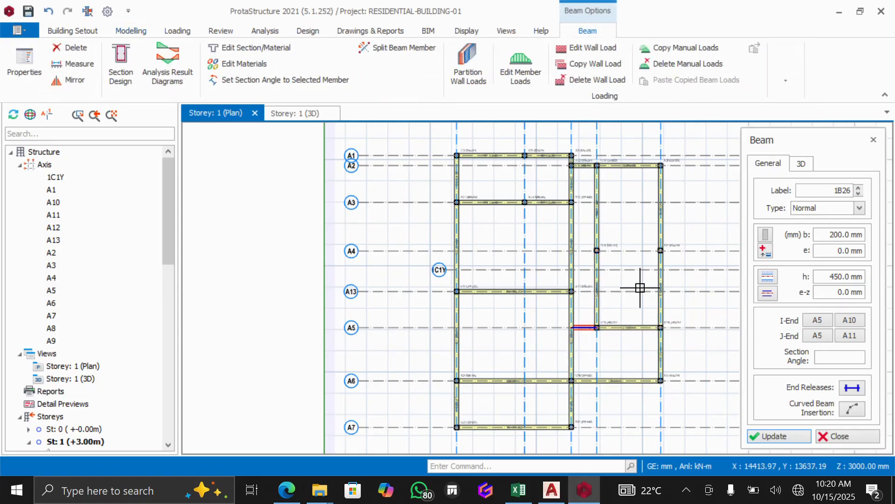
scroll(652, 254, up, 3)
click(670, 246)
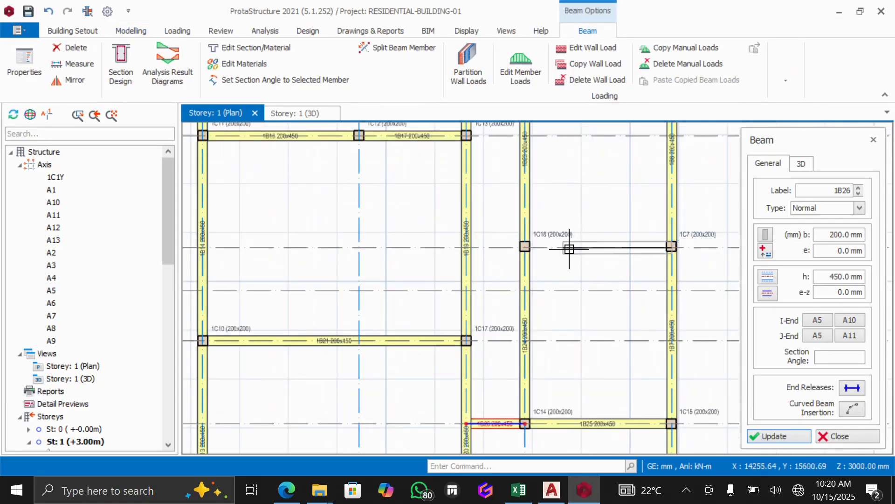
click(526, 247)
scroll(527, 249, down, 3)
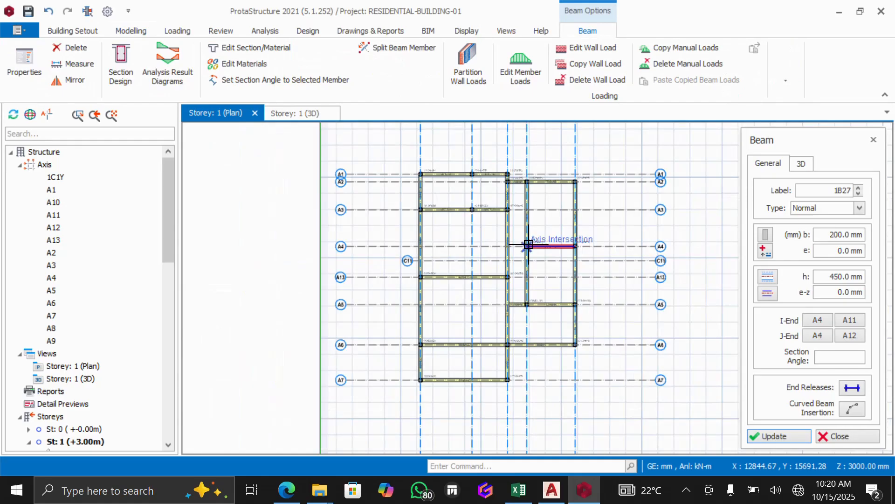
click(544, 298)
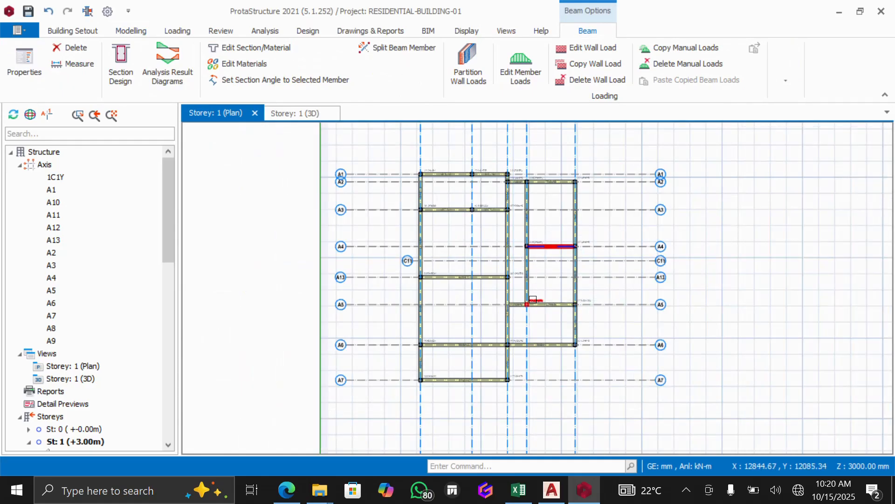
- Examine the beam connections around column 1C14 on axis A5 and the neighbouring beams in the plan
scroll(536, 308, up, 5)
scroll(554, 281, down, 3)
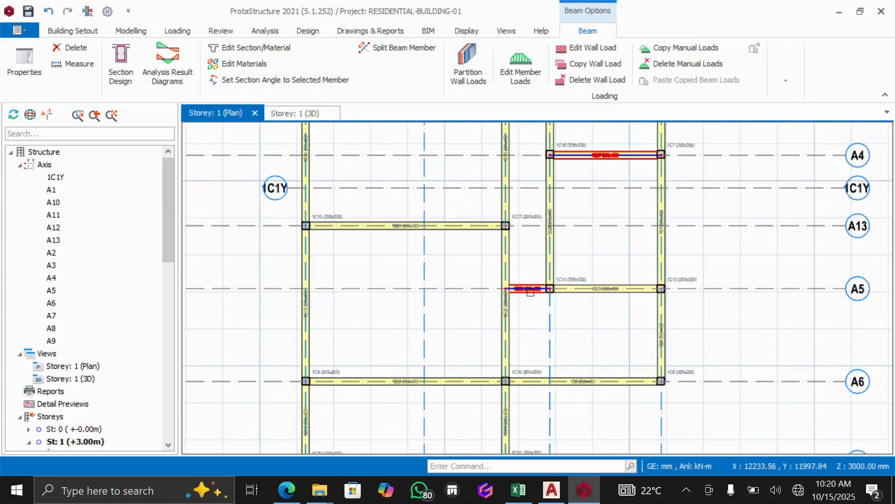
scroll(555, 285, up, 4)
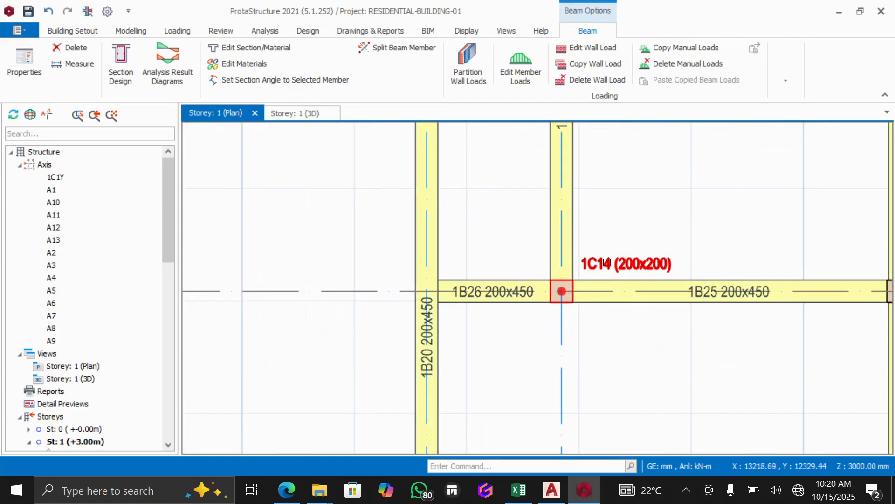
scroll(606, 262, down, 4)
scroll(601, 250, down, 1)
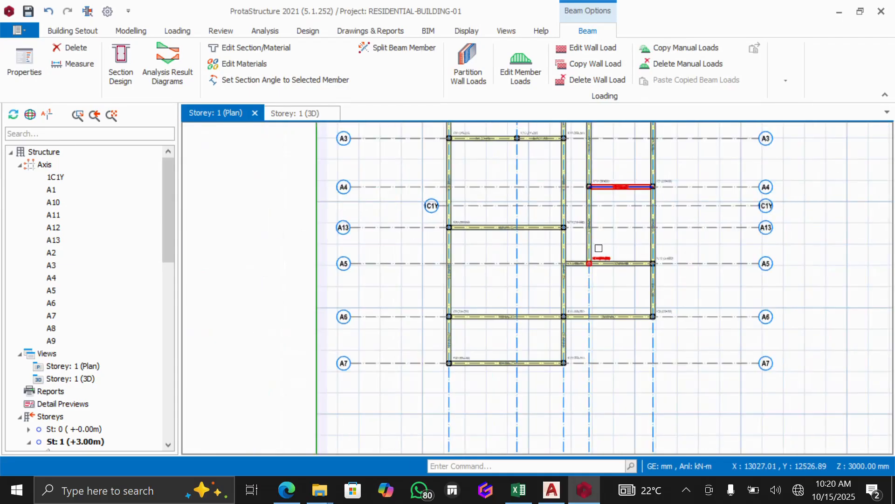
scroll(598, 249, up, 1)
scroll(594, 276, up, 1)
scroll(592, 275, down, 2)
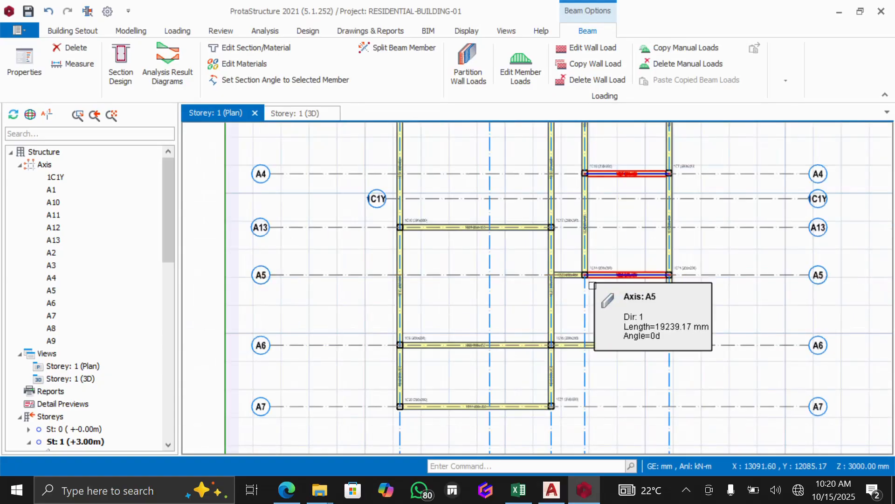
- Insert a 200 x 200 mm column at the intersection of axes A5 and A10 on the Storey 1 plan
scroll(606, 276, up, 1)
scroll(563, 296, down, 4)
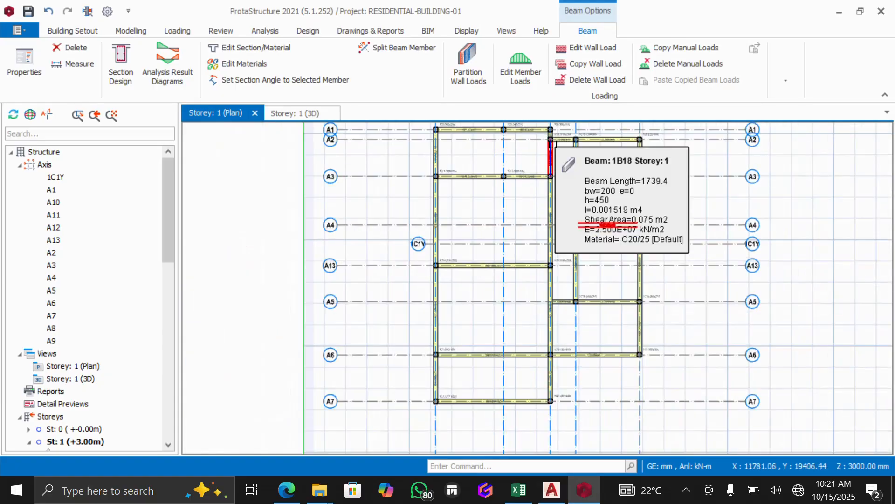
scroll(581, 292, up, 2)
scroll(582, 293, down, 1)
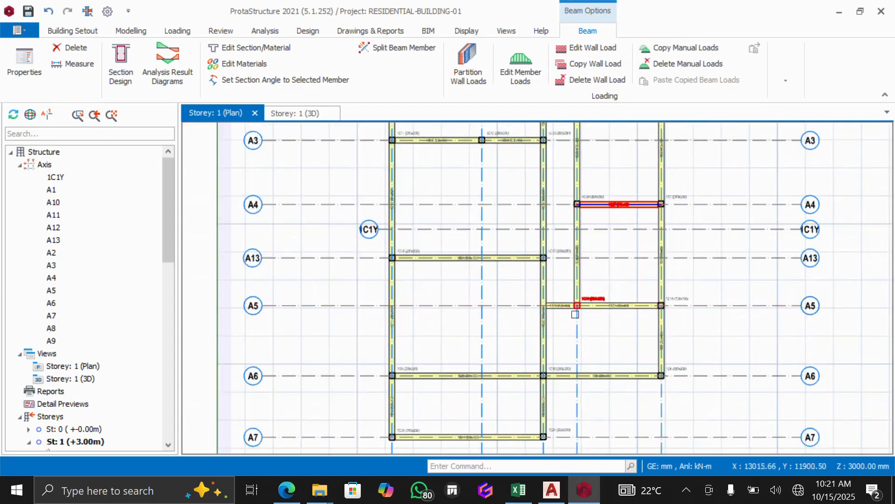
scroll(544, 304, up, 3)
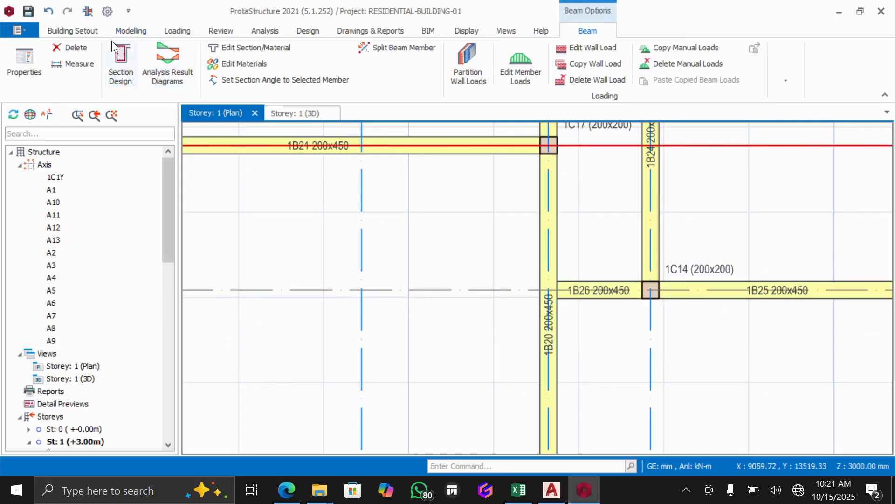
click(132, 30)
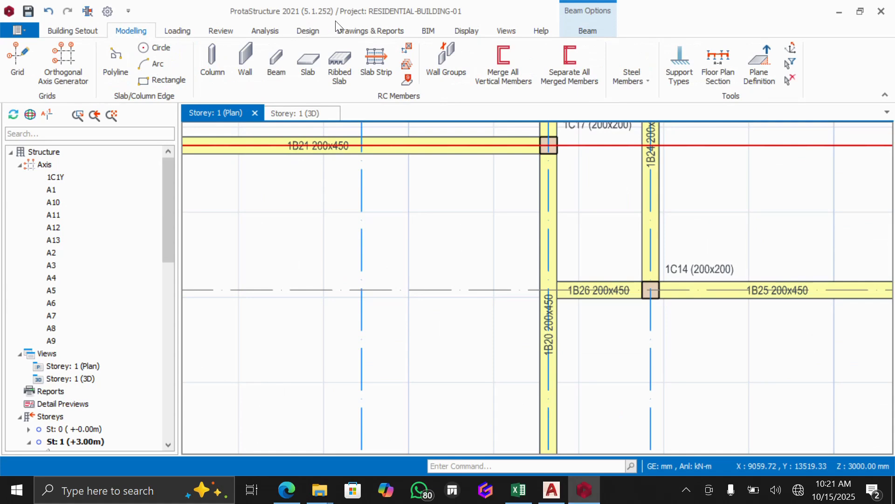
click(214, 70)
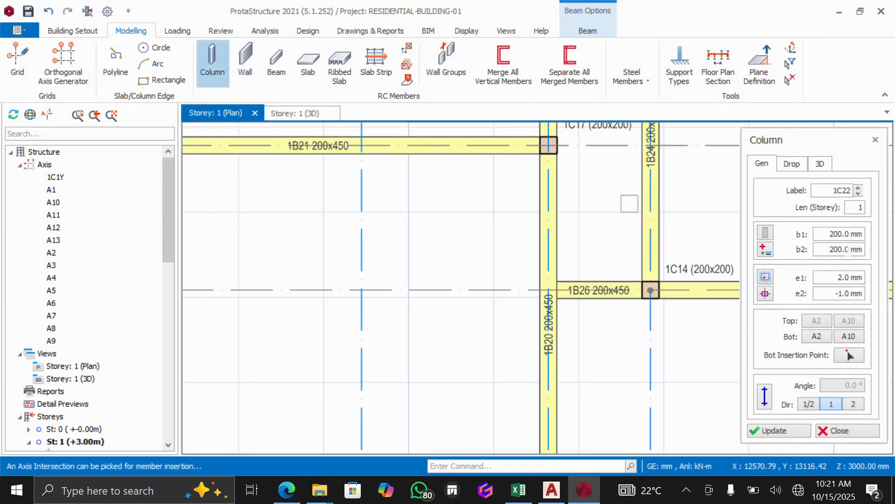
click(779, 430)
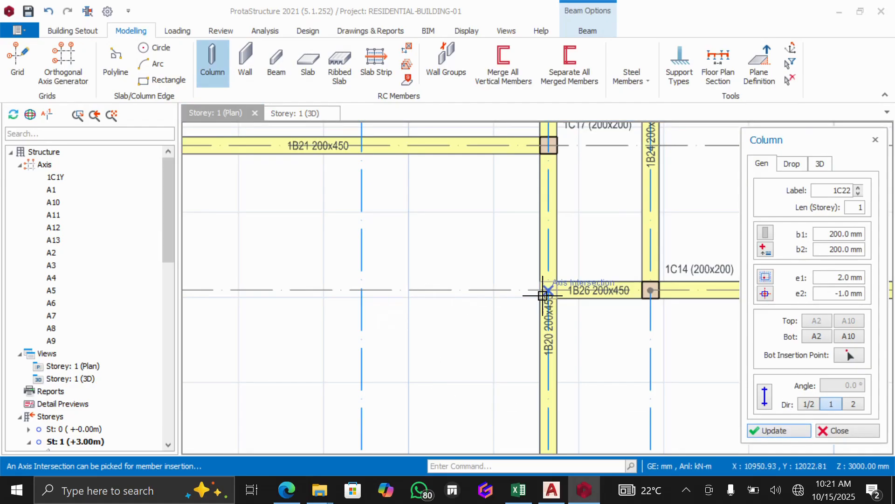
click(548, 290)
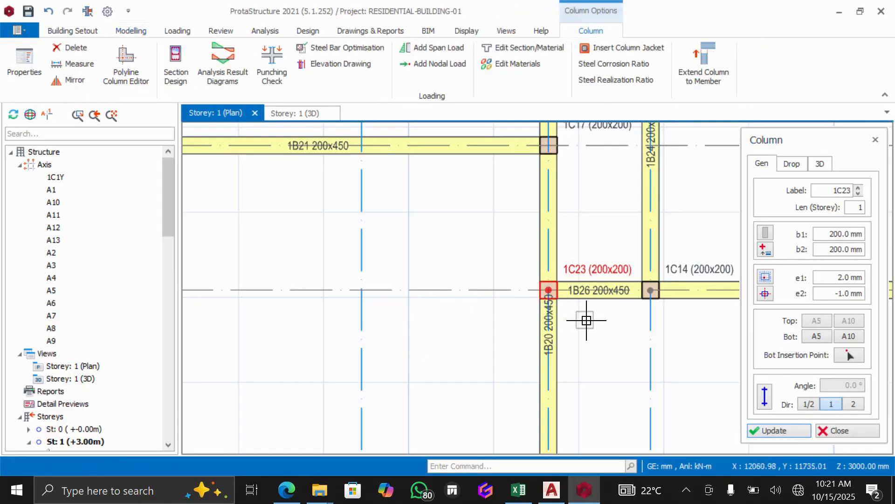
key(Escape)
scroll(447, 299, down, 3)
scroll(513, 280, up, 2)
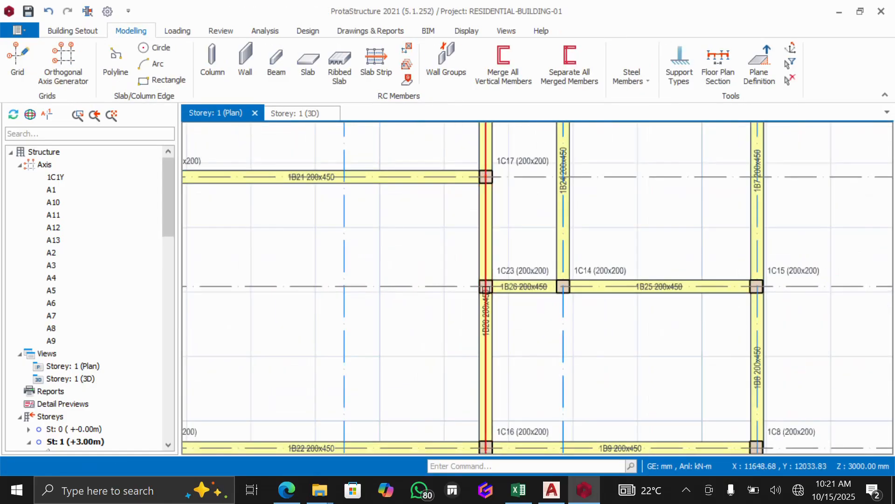
scroll(531, 267, down, 2)
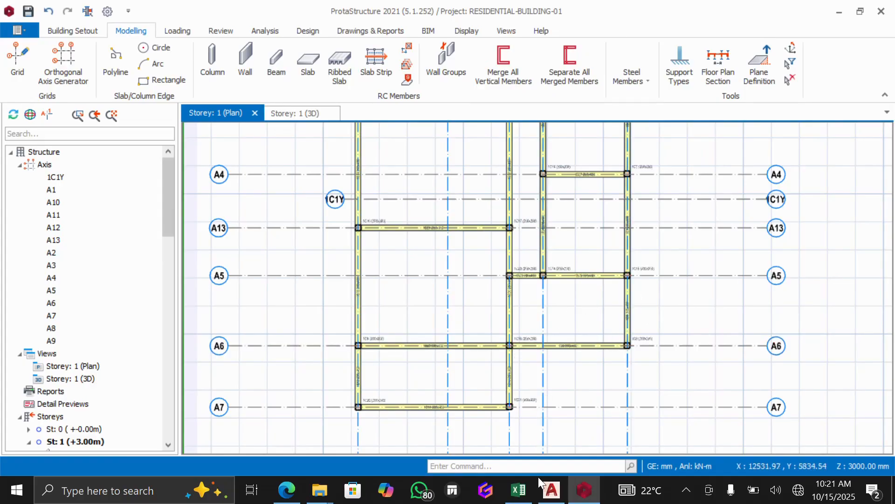
- Switch to the AutoCAD floor plan tutorial STRUCTURAL FRAME.dxf and examine the walls and column positions around the staircase
click(551, 490)
scroll(534, 247, down, 5)
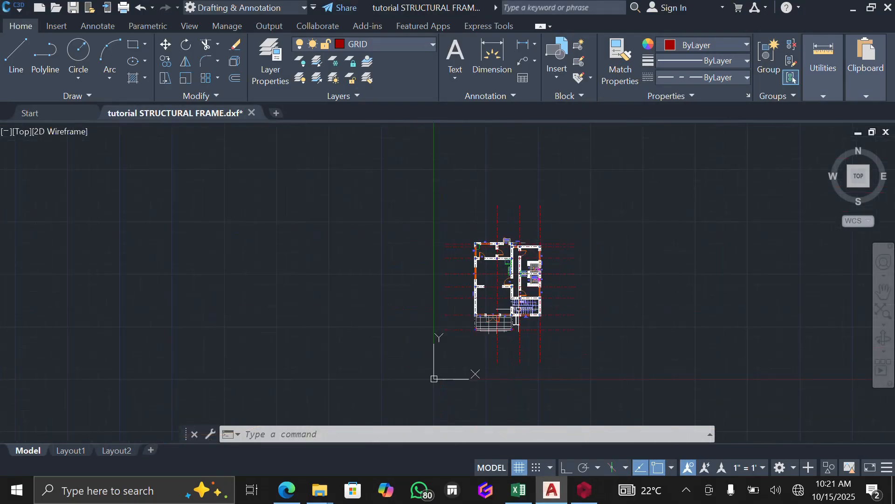
scroll(523, 303, up, 7)
scroll(529, 264, down, 2)
scroll(515, 182, up, 6)
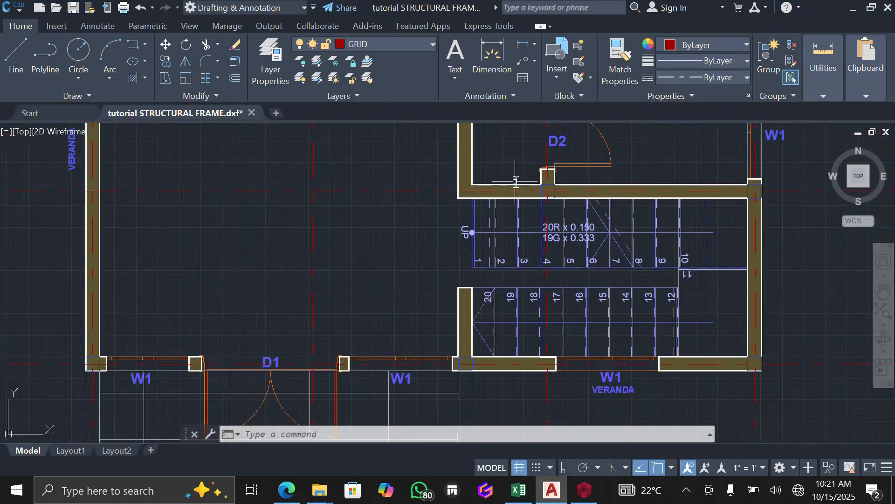
scroll(387, 199, down, 4)
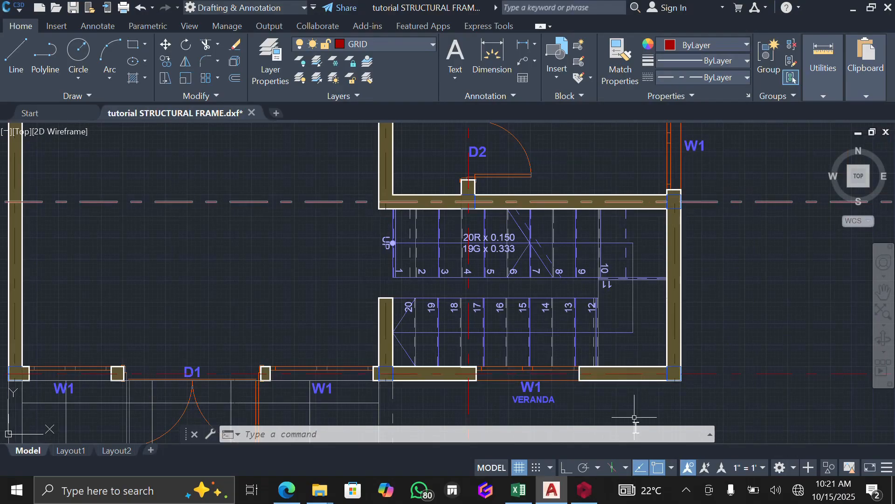
- Switch back to ProtaStructure and delete column 1C14 at the intersection of axes A5 and A11
click(584, 490)
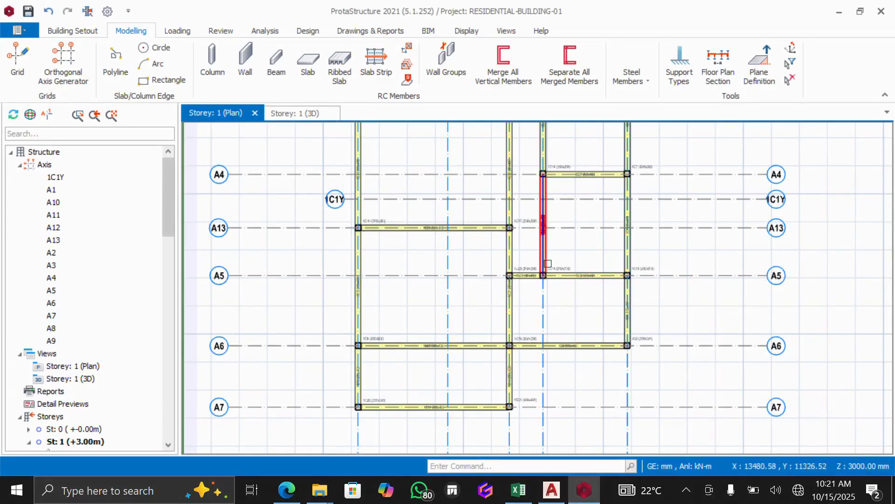
scroll(548, 263, up, 1)
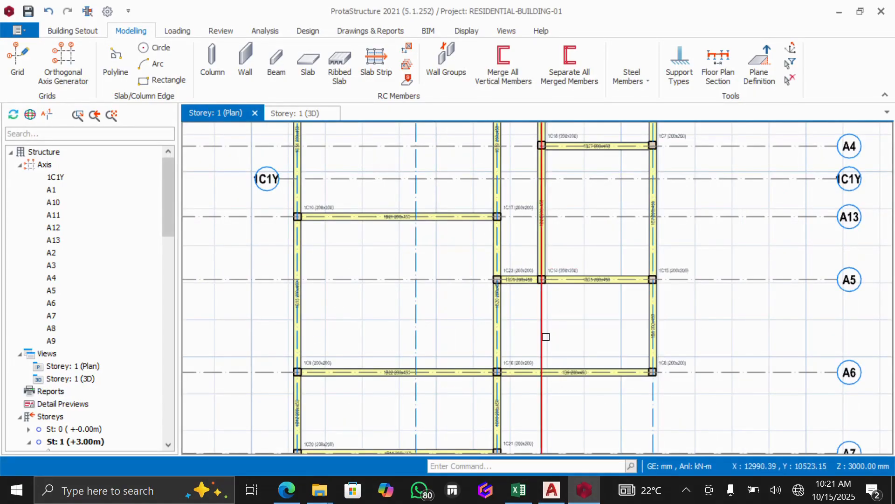
scroll(538, 286, up, 1)
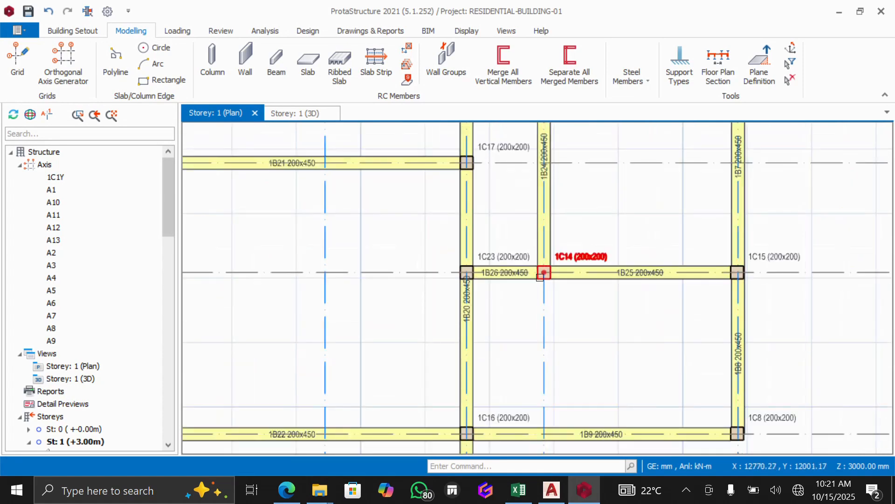
scroll(540, 277, up, 3)
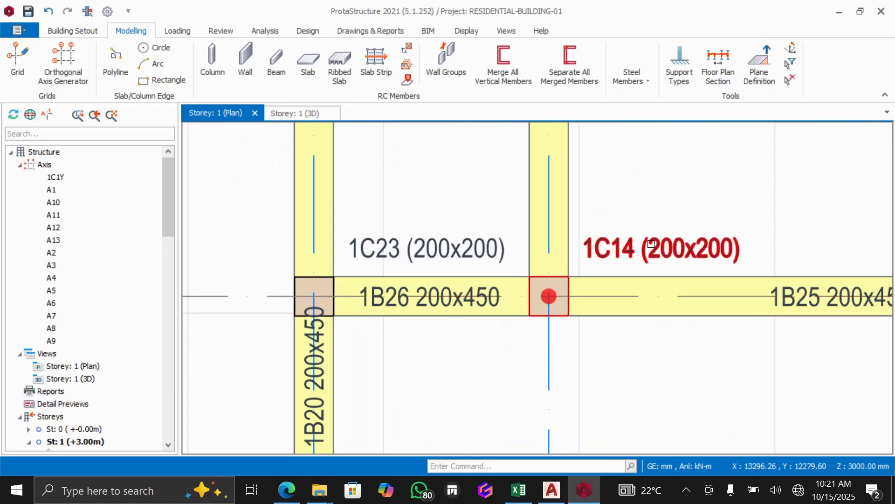
click(651, 244)
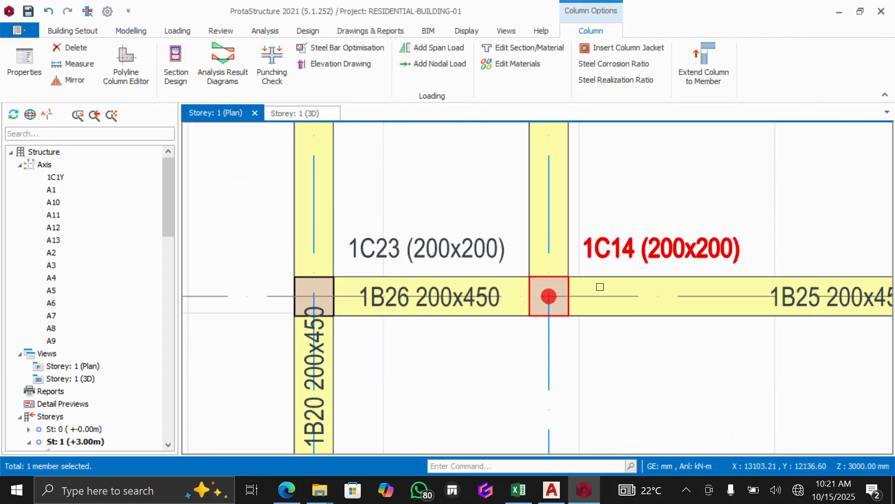
key(Delete)
scroll(592, 275, down, 3)
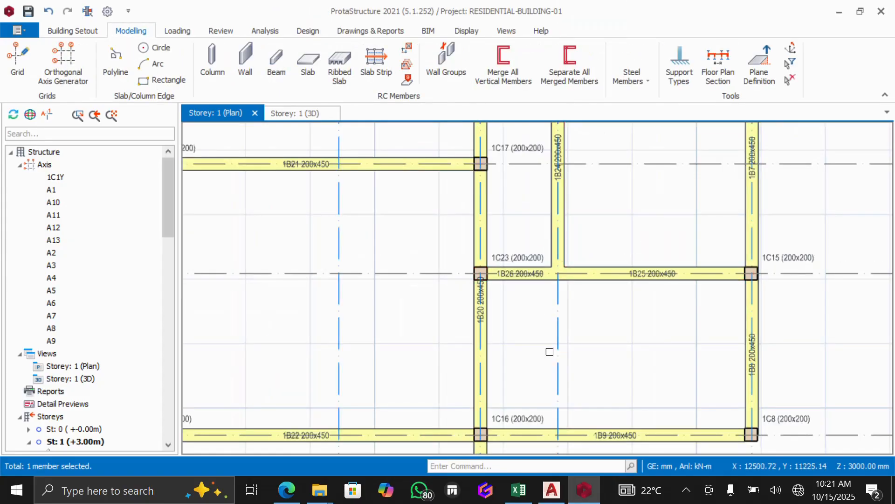
- Check the Storey 1 frame in plan, then in its 3D view from a higher angle
scroll(550, 352, down, 2)
scroll(569, 195, down, 4)
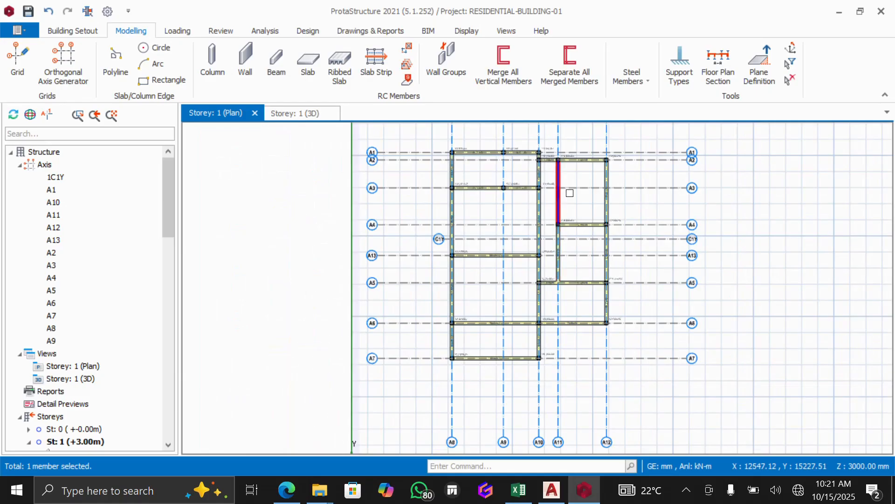
scroll(569, 194, up, 3)
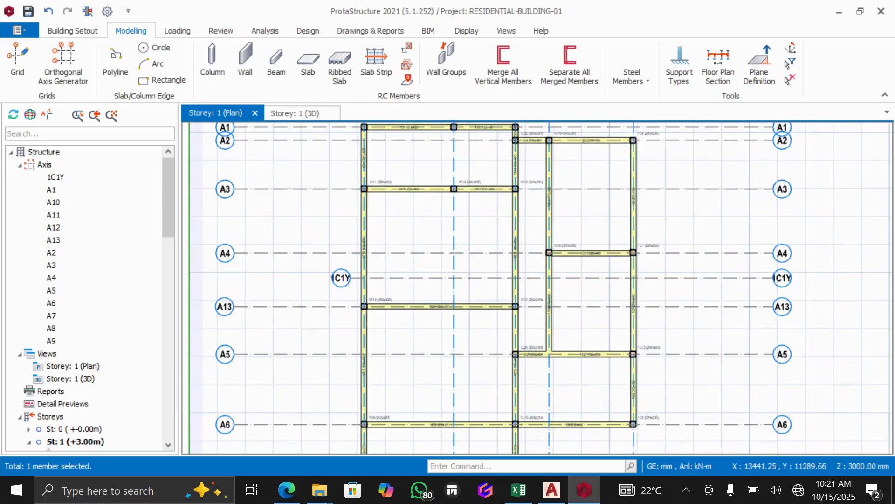
scroll(600, 370, down, 2)
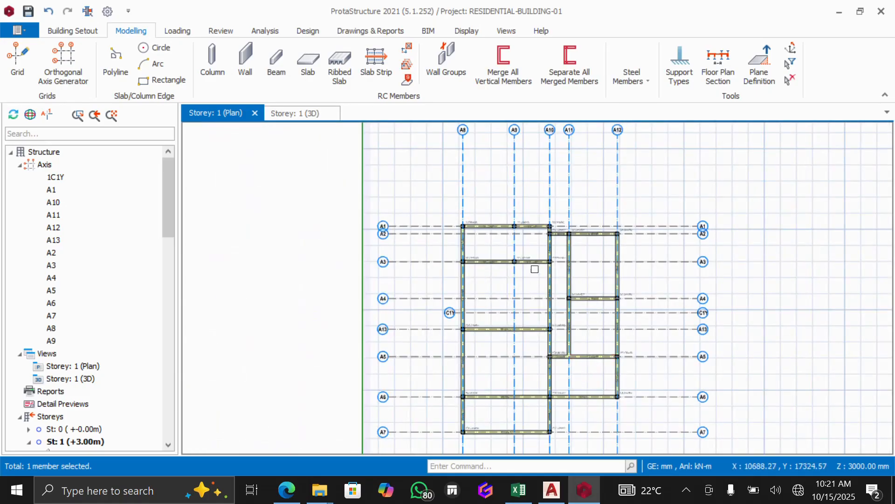
double_click(78, 378)
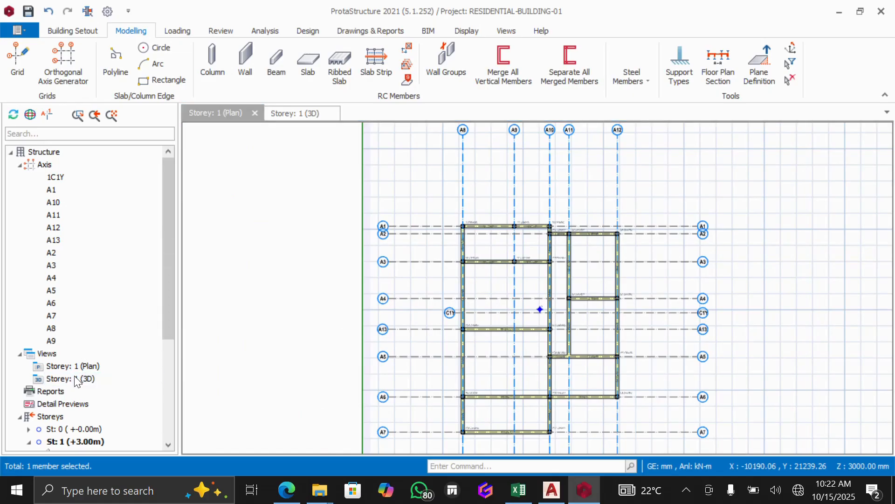
scroll(533, 244, down, 2)
scroll(589, 199, up, 2)
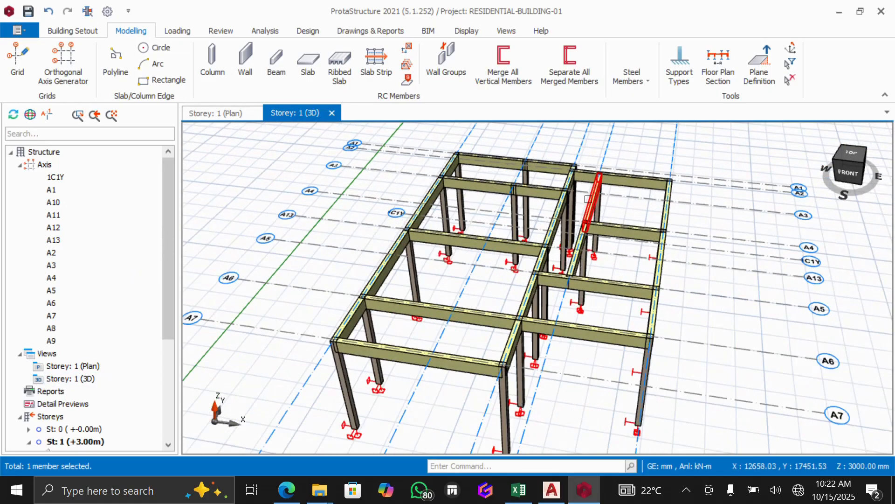
mouse_move(853, 171)
mouse_down()
mouse_move(831, 175)
mouse_move(833, 183)
mouse_move(861, 159)
mouse_move(846, 177)
mouse_up()
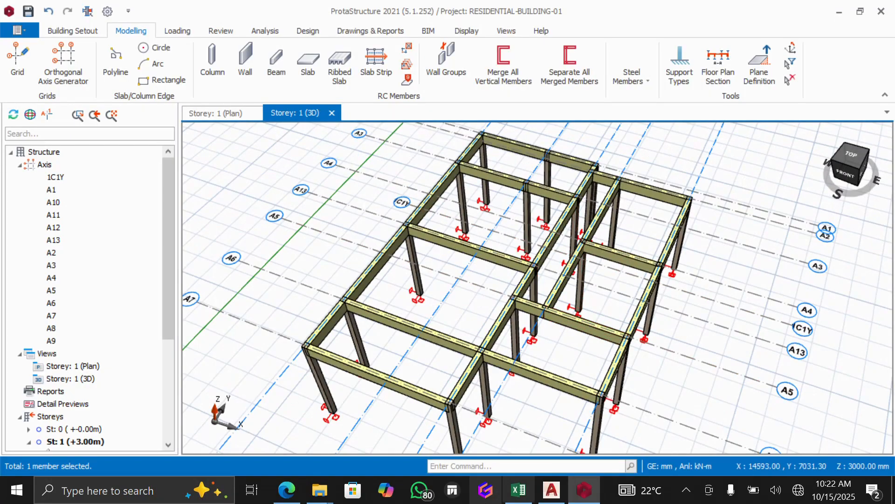
- Switch to the AutoCAD floor plan and examine the room walls, staircase and front veranda against the grid lines
click(551, 490)
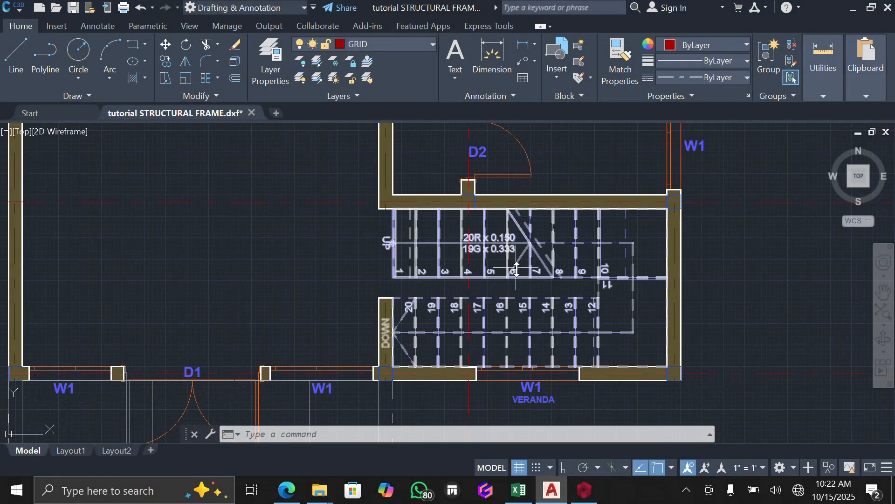
scroll(521, 273, down, 8)
scroll(490, 167, up, 4)
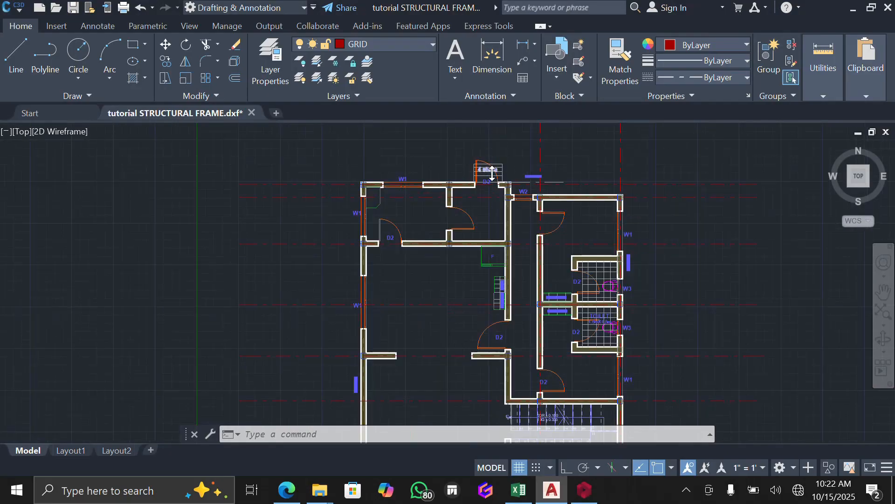
scroll(494, 195, down, 4)
scroll(503, 295, up, 8)
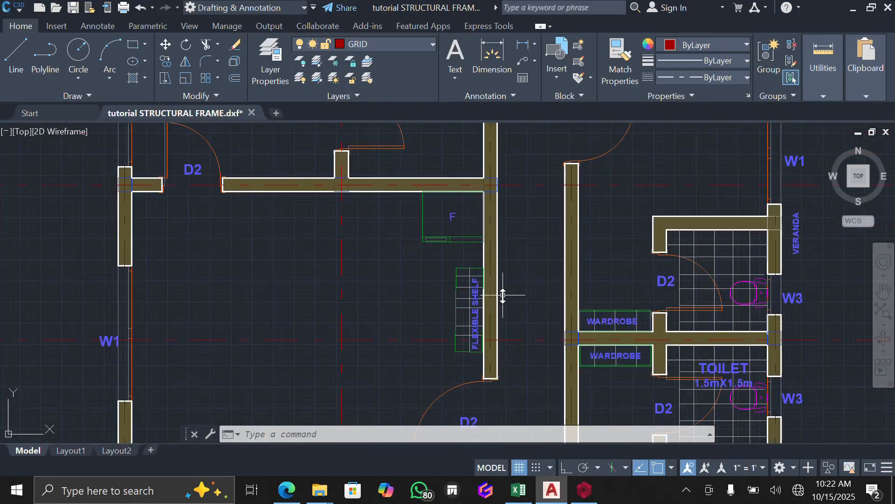
scroll(503, 295, down, 6)
scroll(519, 353, down, 2)
scroll(515, 361, up, 4)
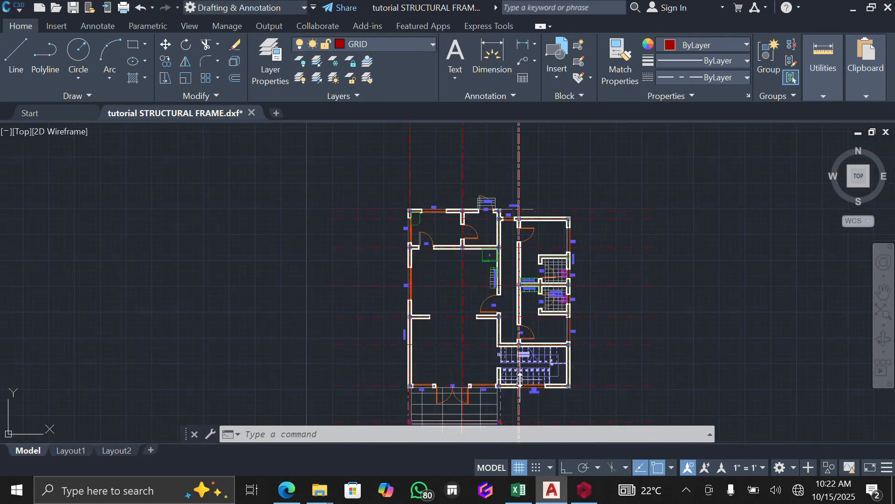
scroll(513, 373, down, 5)
scroll(513, 373, up, 7)
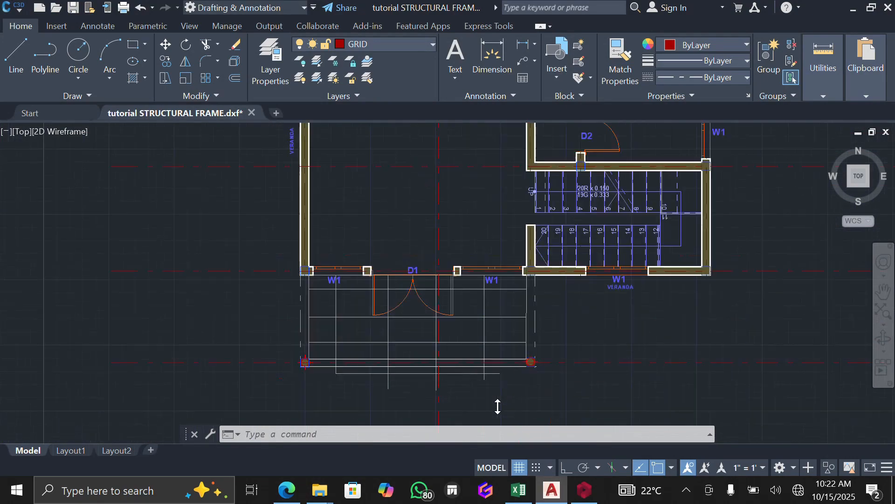
scroll(502, 380, down, 4)
scroll(503, 356, down, 5)
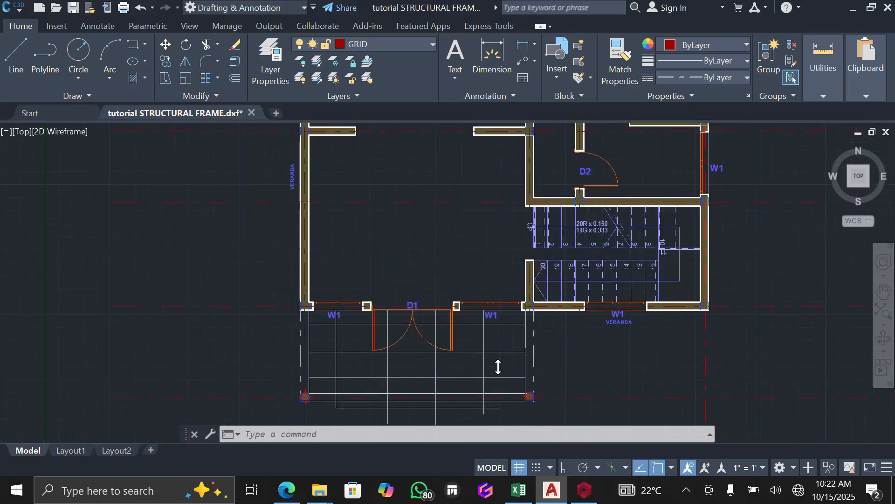
- Switch back to ProtaStructure and create an additional 3D view of Storey 1
click(587, 487)
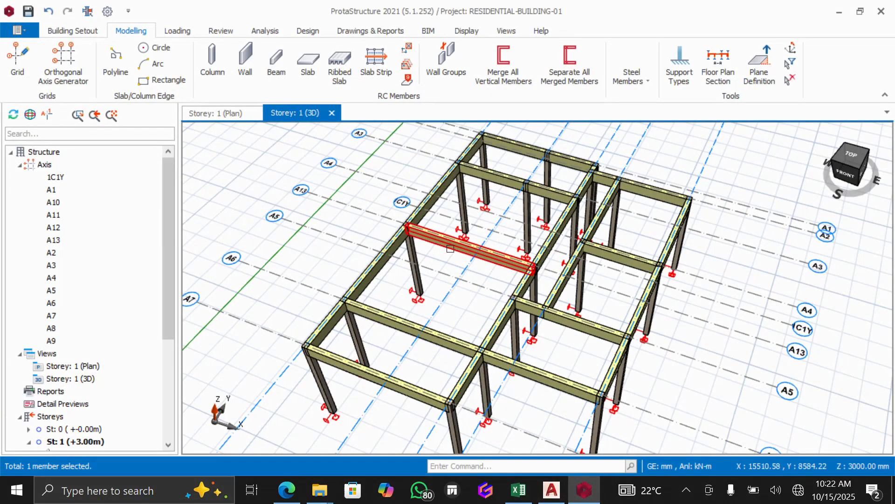
click(843, 177)
scroll(88, 306, down, 2)
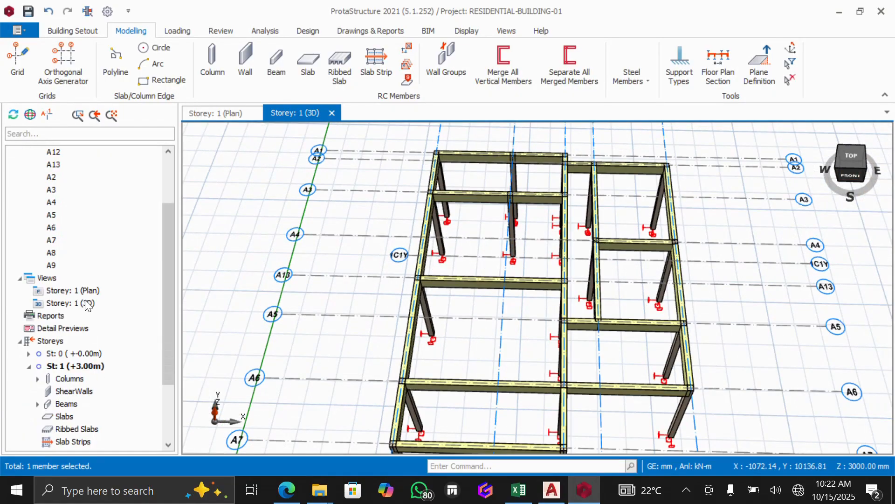
scroll(87, 304, down, 2)
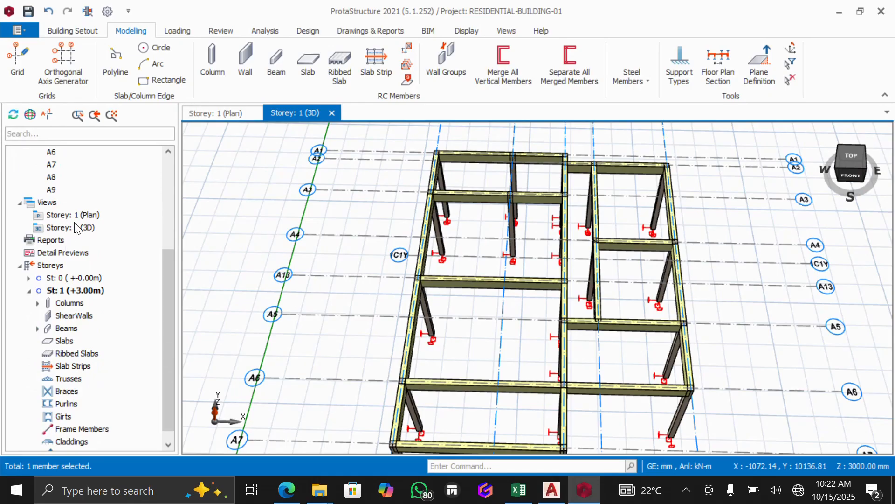
click(47, 204)
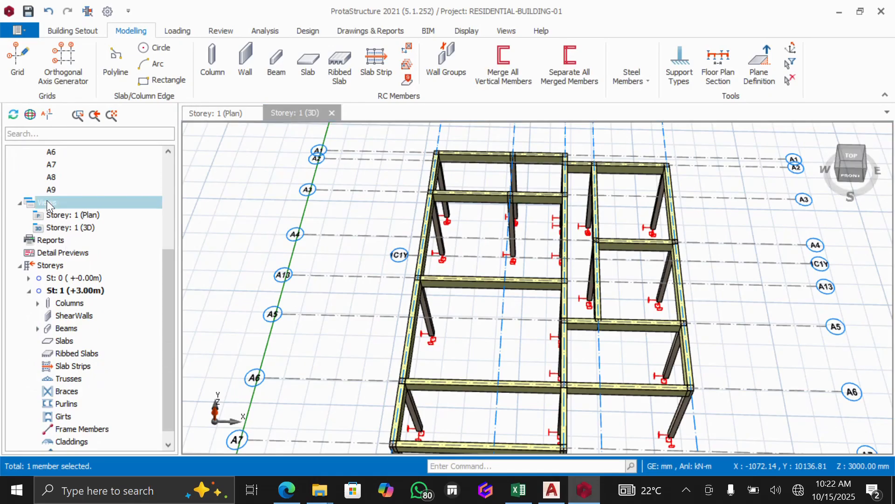
right_click(46, 201)
click(99, 223)
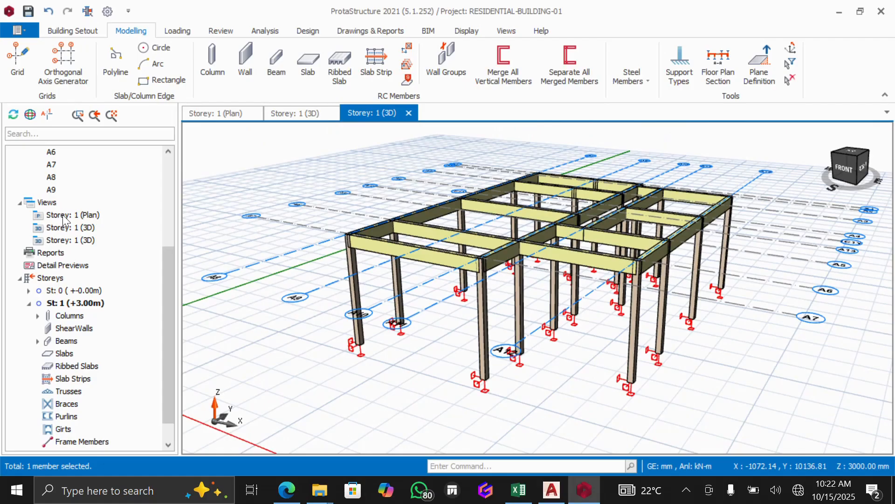
- Create an additional plan view of Storey 1 and frame the whole beam layout in it
click(50, 204)
right_click(51, 204)
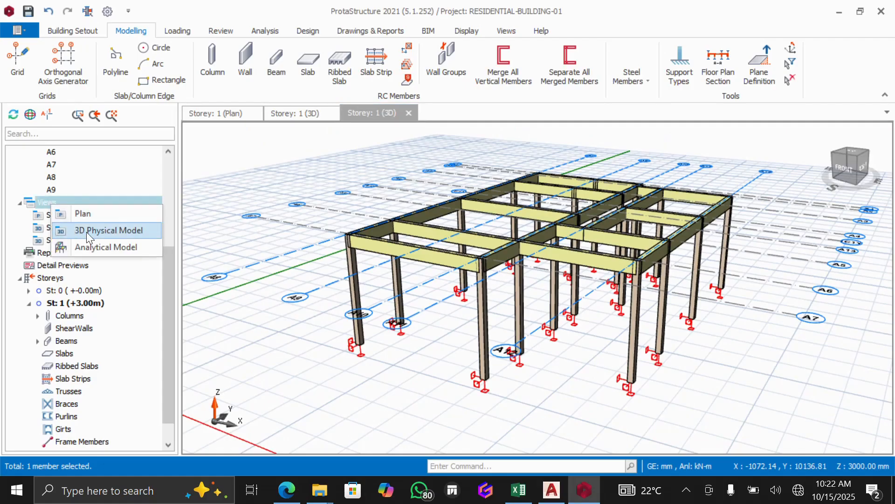
click(84, 213)
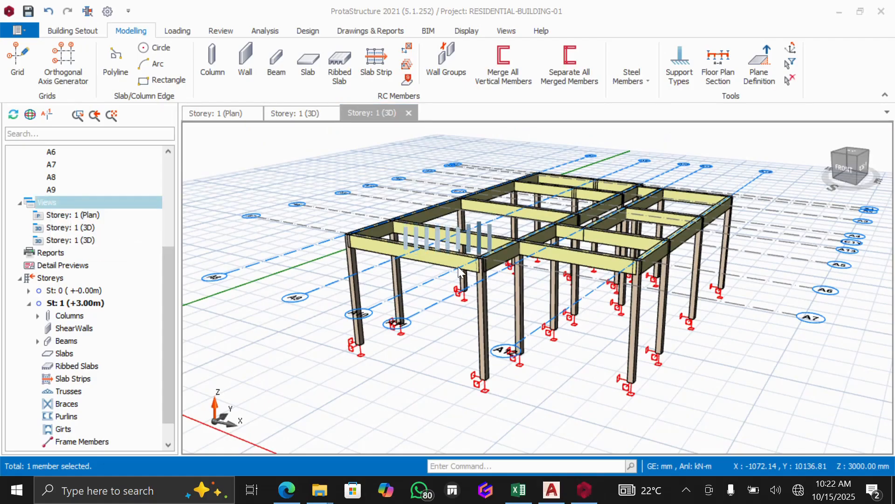
scroll(617, 239, up, 1)
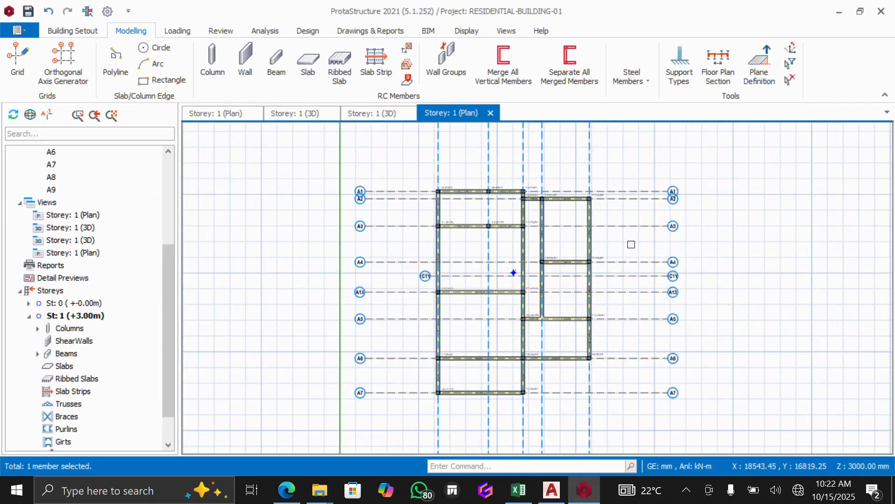
scroll(554, 276, up, 1)
scroll(554, 275, down, 1)
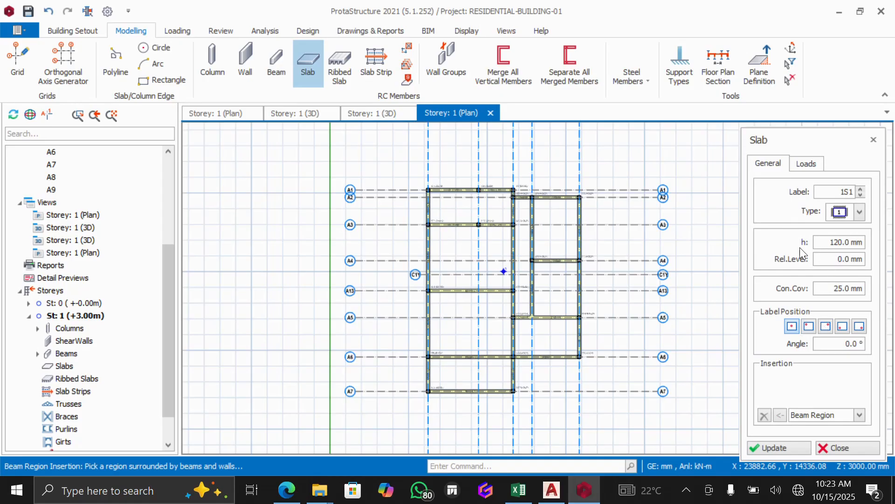
- Set the new slab's thickness to 150 mm and concrete cover to 20 mm, keeping slab type 1
double_click(840, 242)
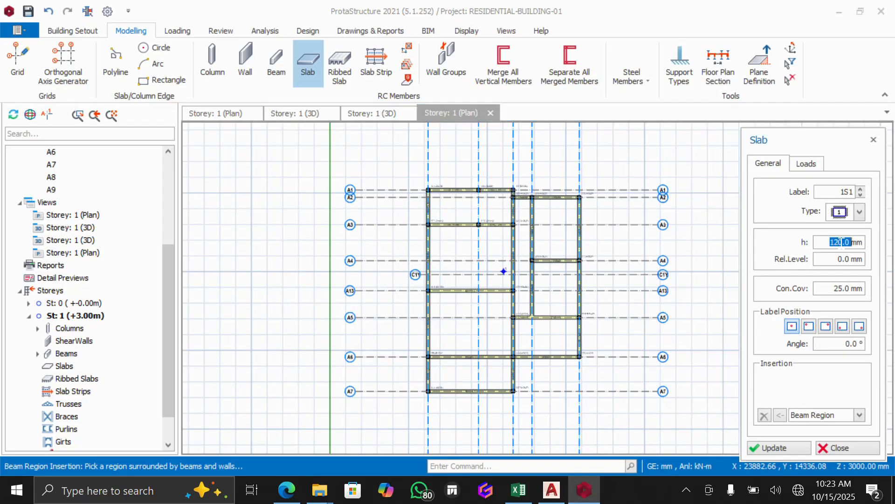
text(150)
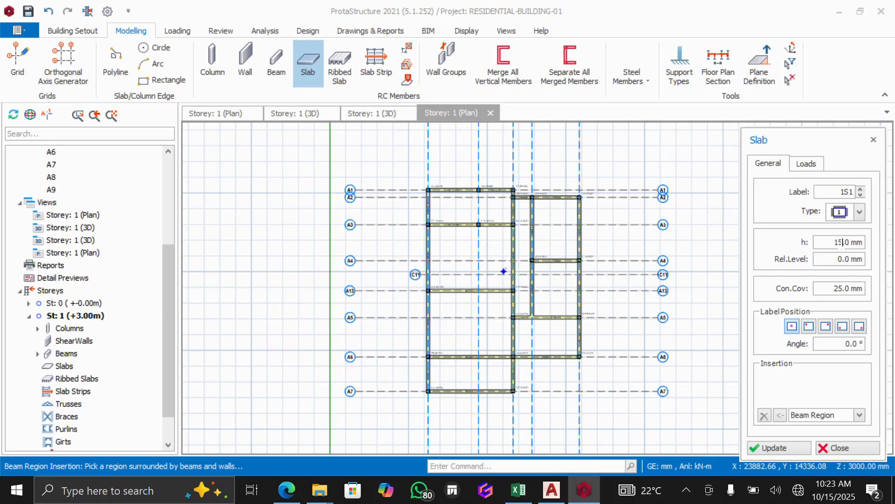
click(858, 212)
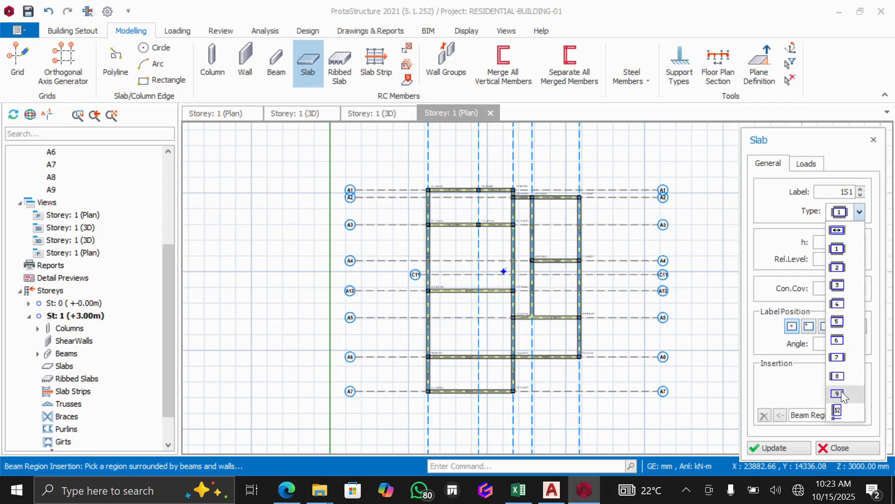
click(857, 215)
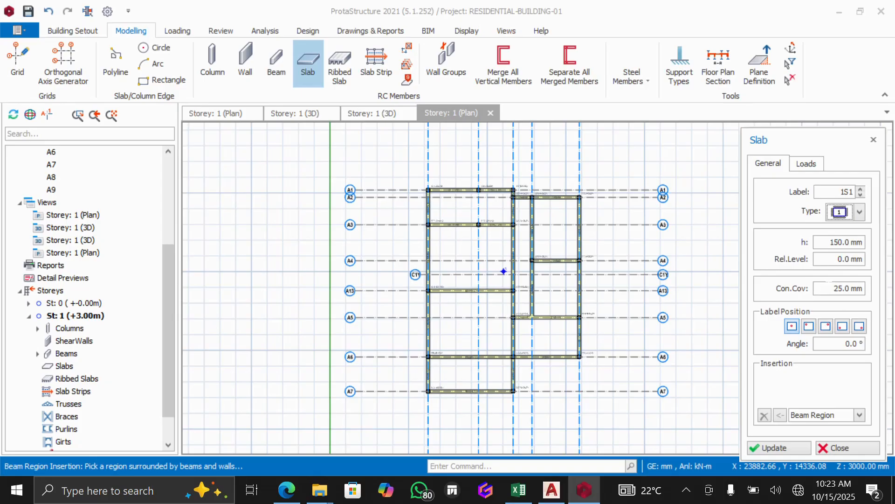
double_click(842, 288)
text(20)
- Give the slab a 1.5 kN/m2 dead load and the 1.500 imposed load for residential communal areas with limited use
click(802, 164)
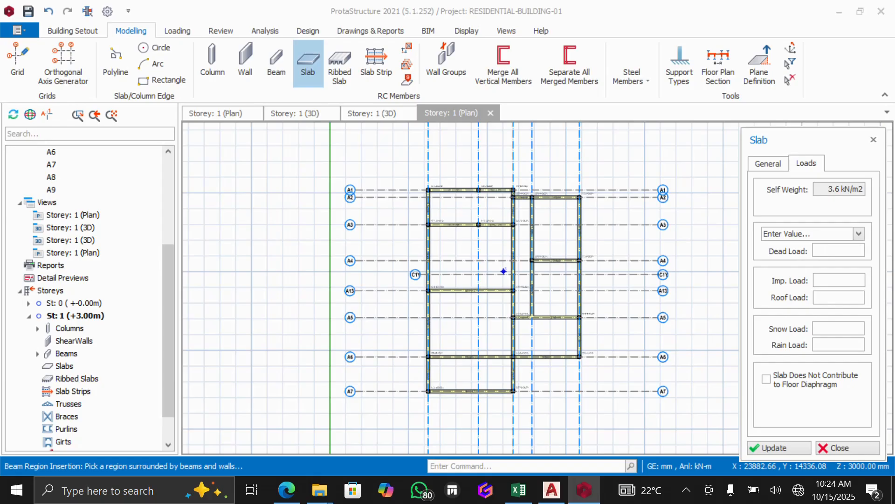
text(1.5 kN/m2)
click(826, 277)
click(834, 280)
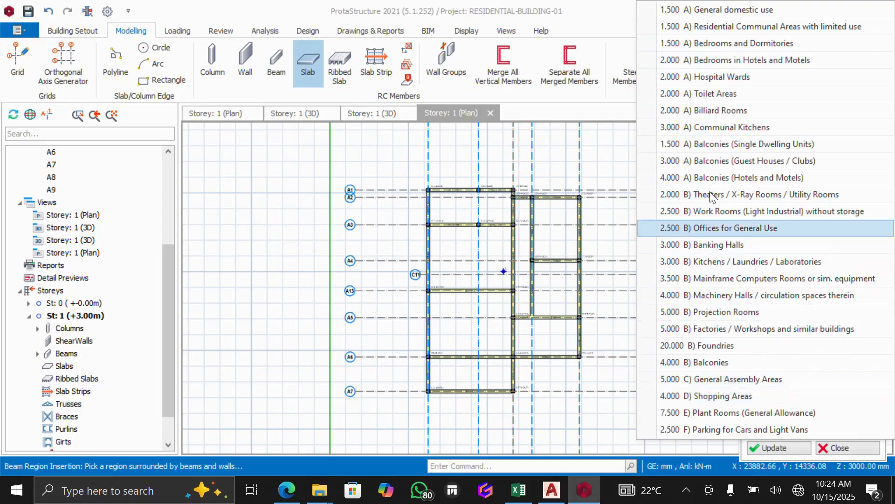
click(700, 28)
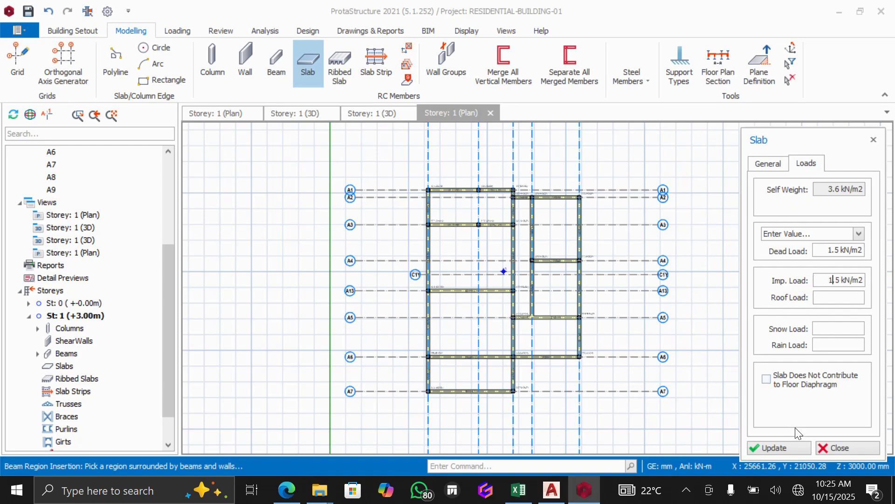
click(779, 448)
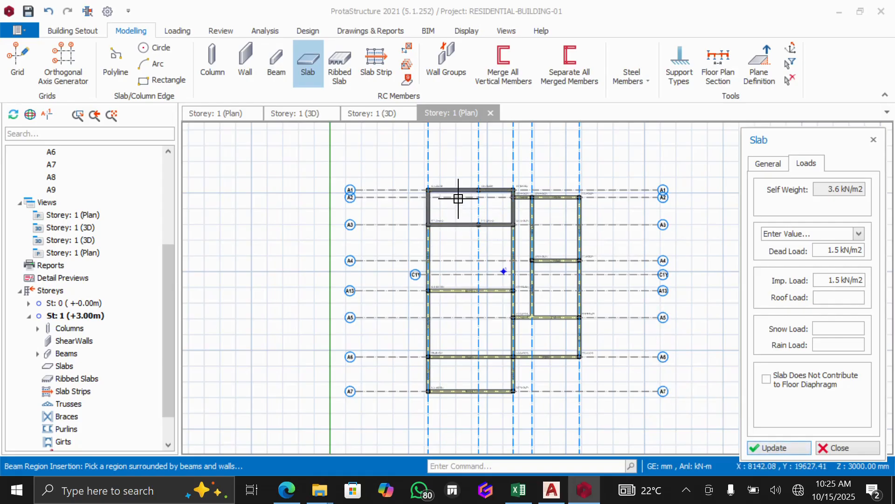
- Insert slabs in the four wide beam regions of the main block, from axis A1 down to axis A7
scroll(458, 197, up, 2)
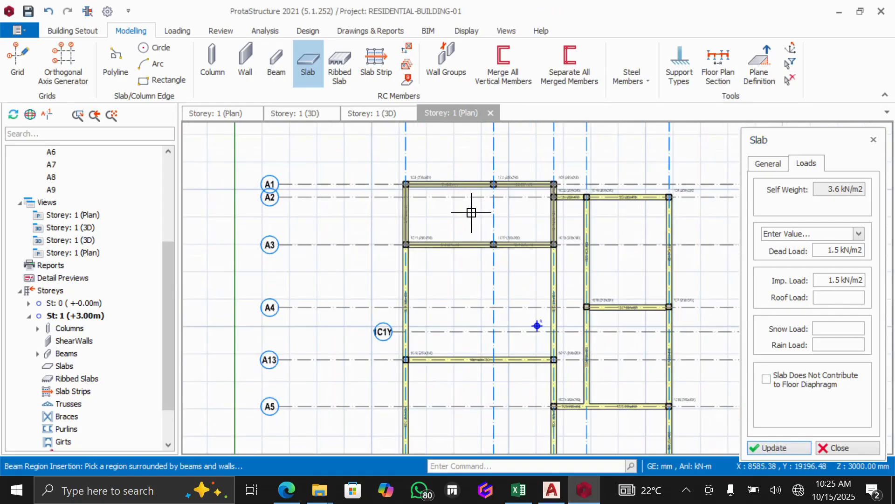
click(470, 213)
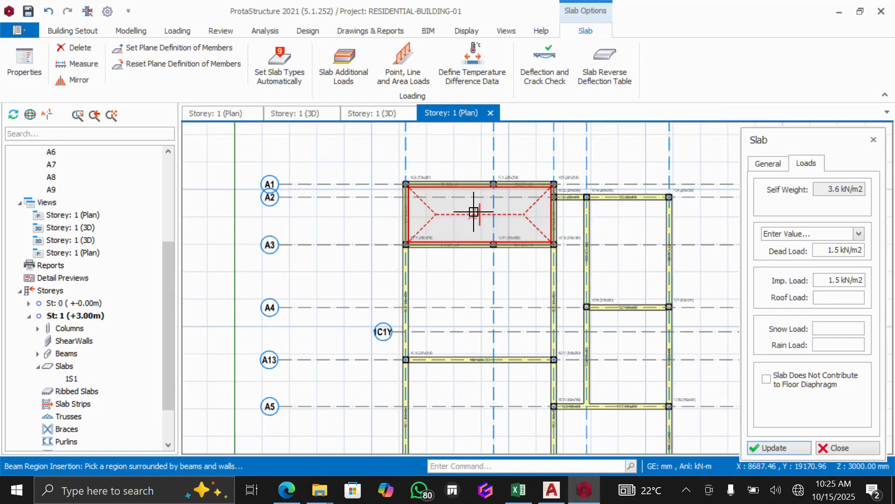
scroll(496, 243, up, 2)
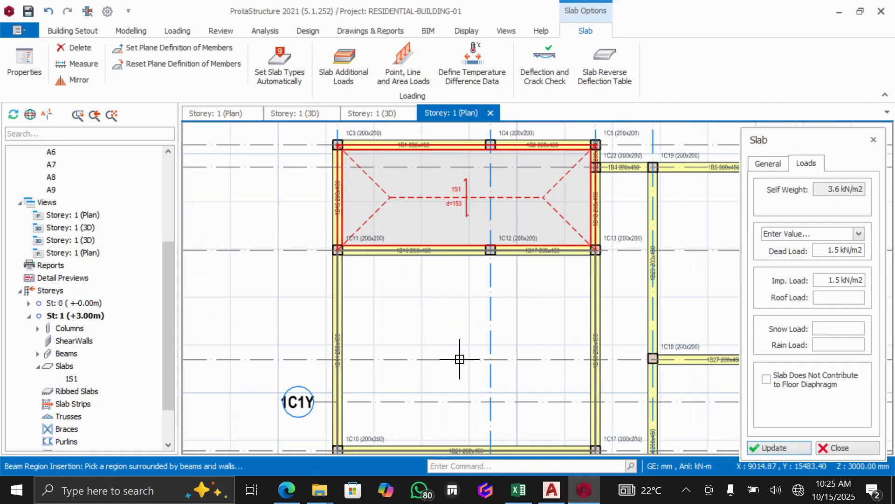
click(429, 324)
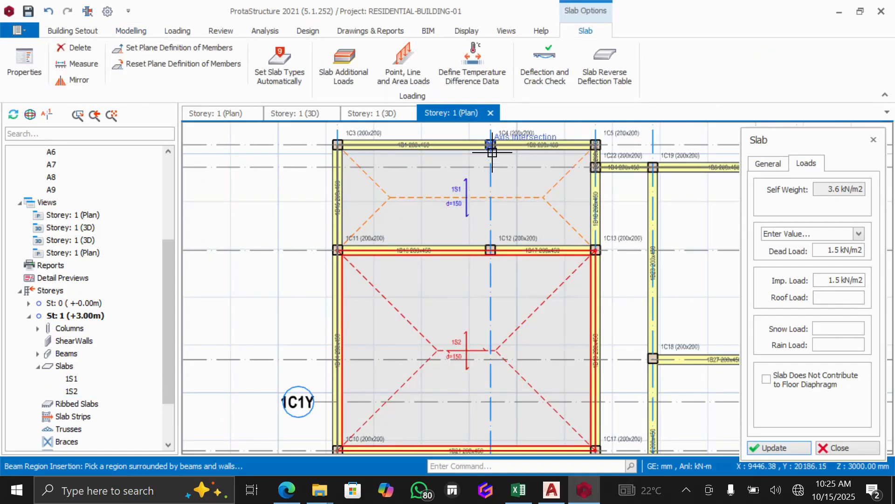
scroll(475, 182, down, 3)
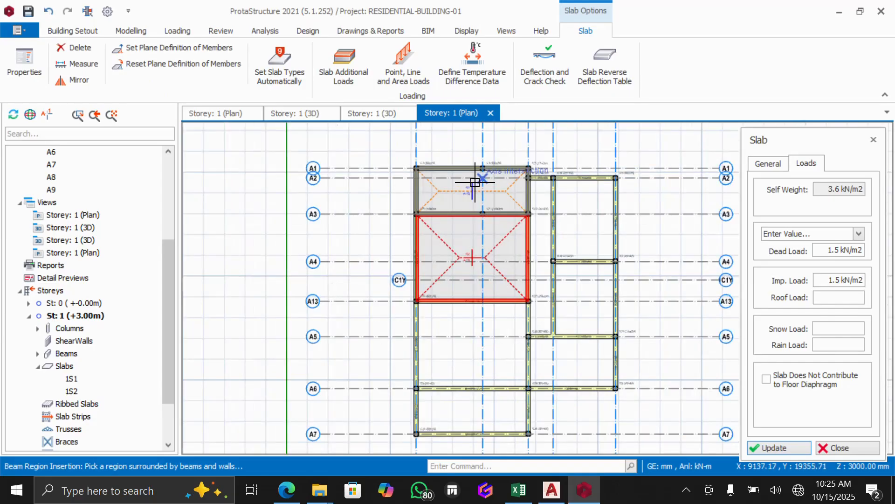
click(463, 351)
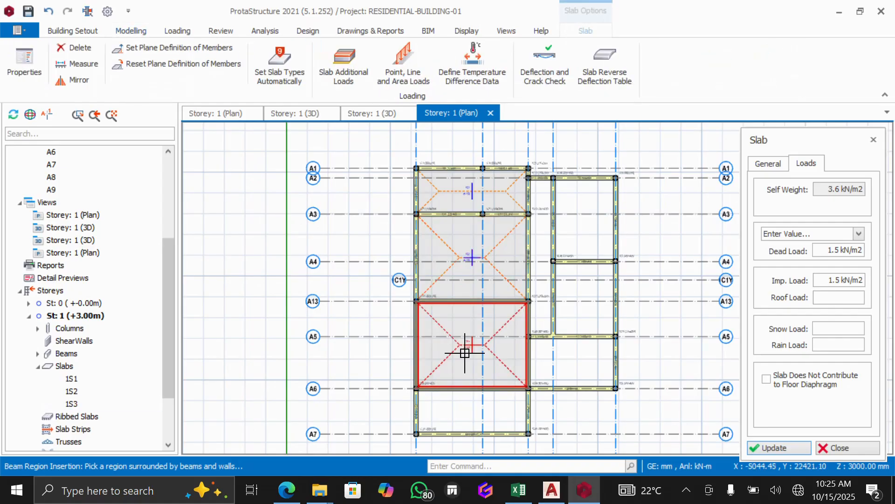
click(466, 412)
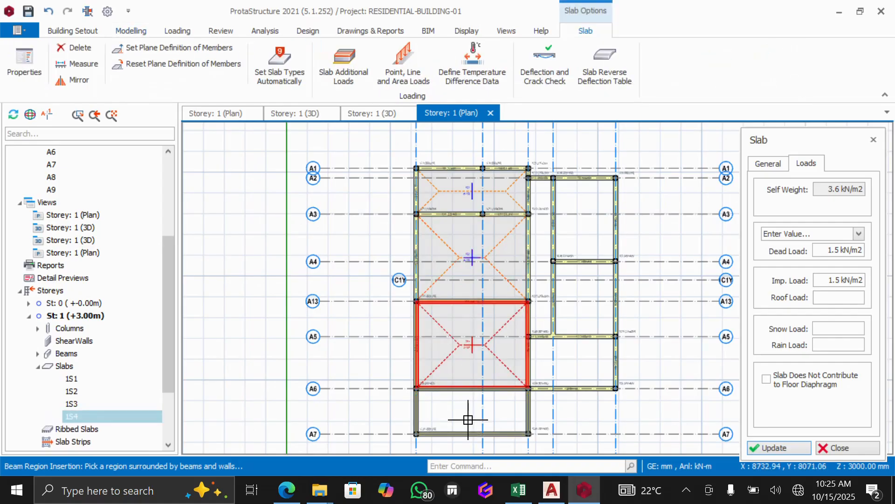
- Insert slabs in the side wing's A5–A6, A4–A5 and A2–A4 bays and in the narrow strip between A2 and A5
click(569, 365)
click(574, 301)
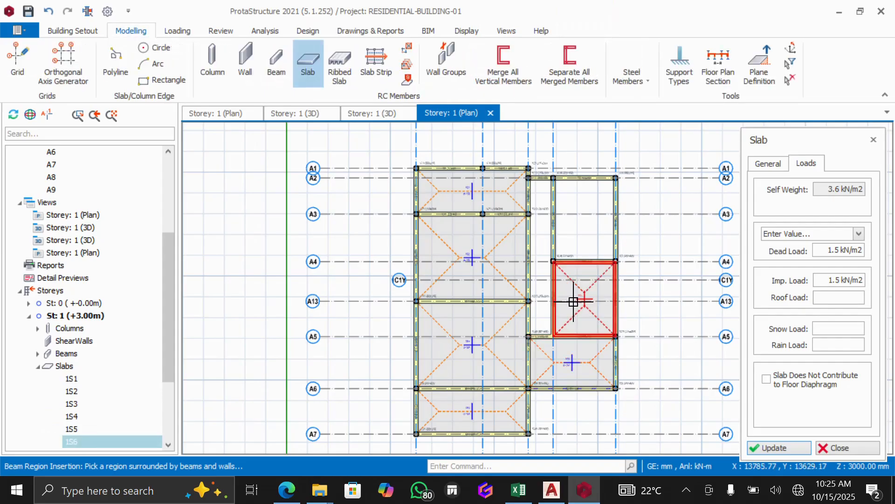
click(543, 234)
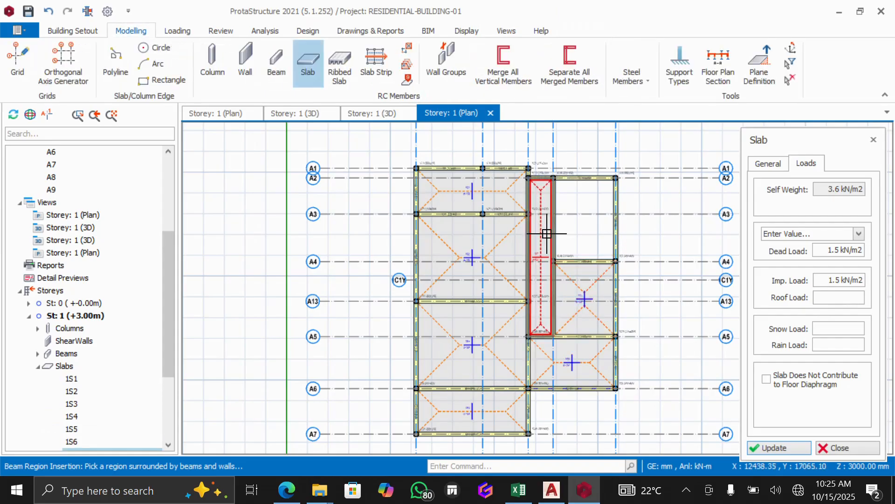
click(579, 235)
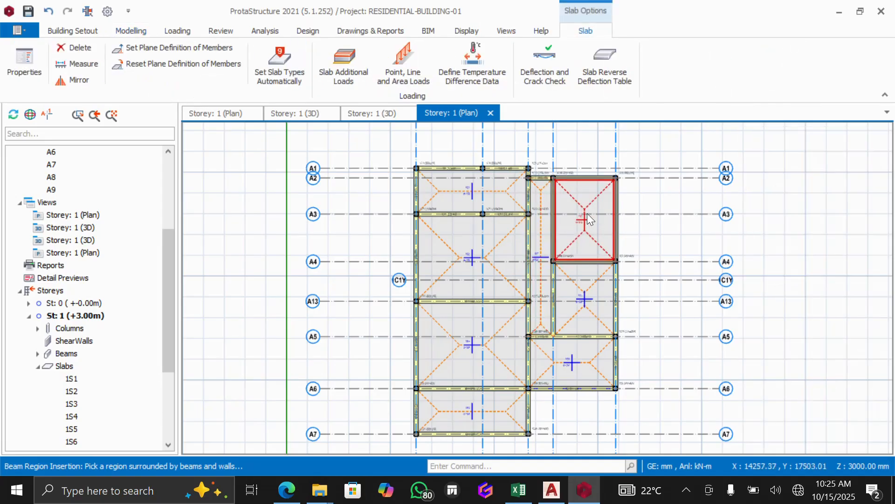
key(Escape)
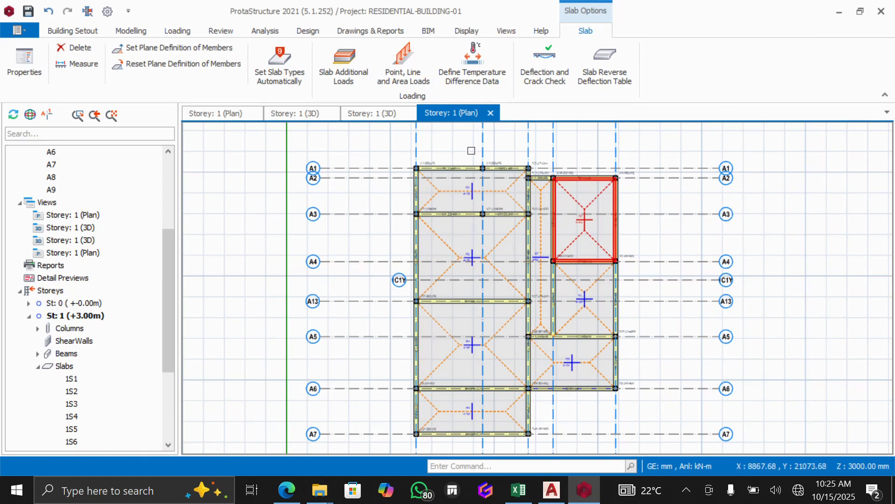
- Prepare a new normal beam with a width of 200 mm and a depth of 450 mm
scroll(471, 150, up, 3)
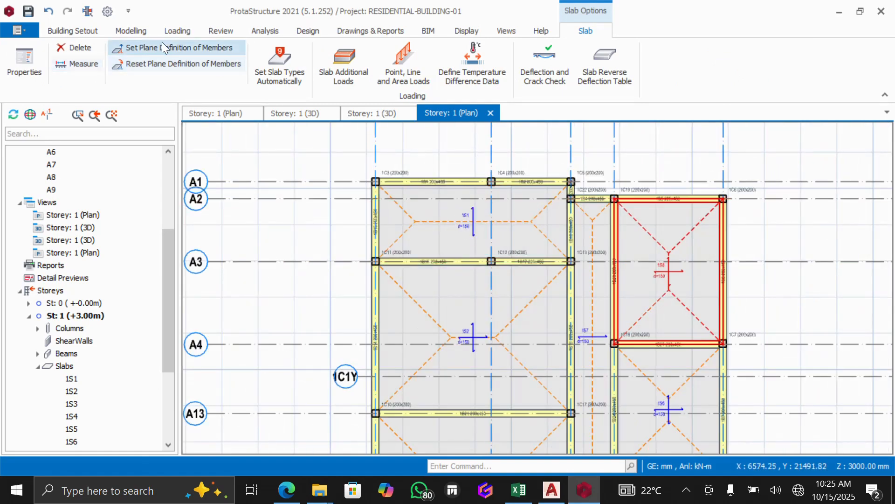
click(129, 30)
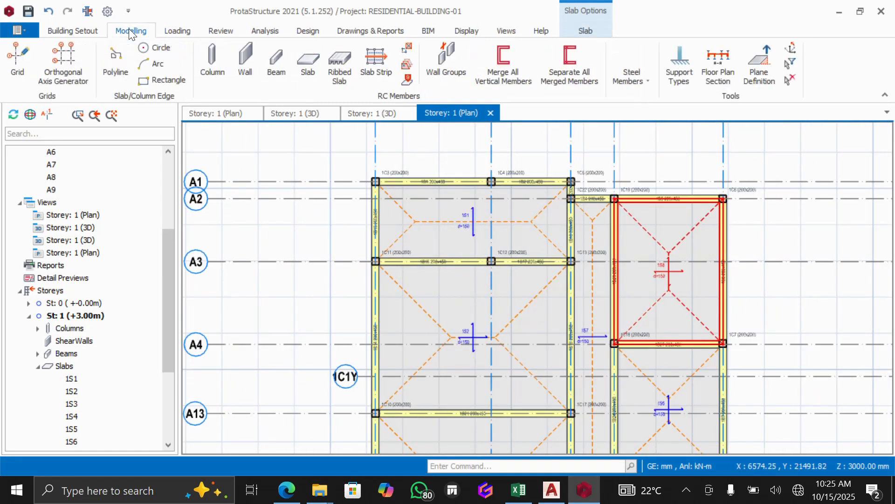
click(266, 63)
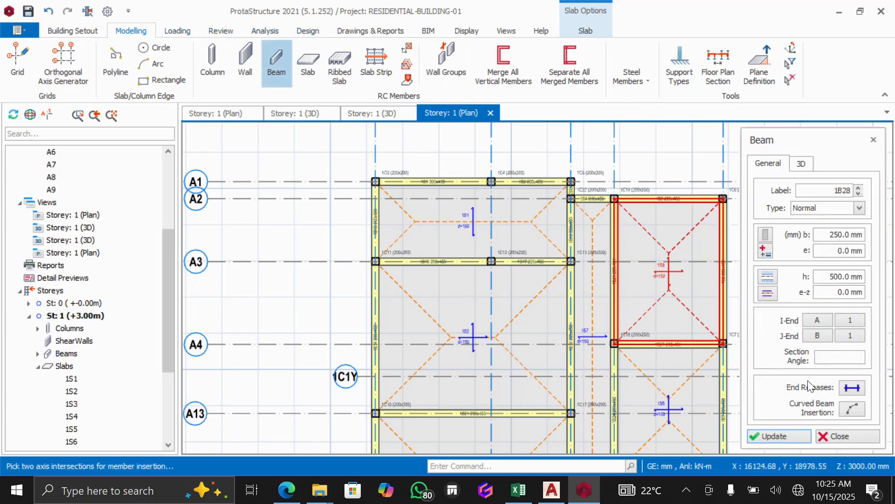
double_click(840, 234)
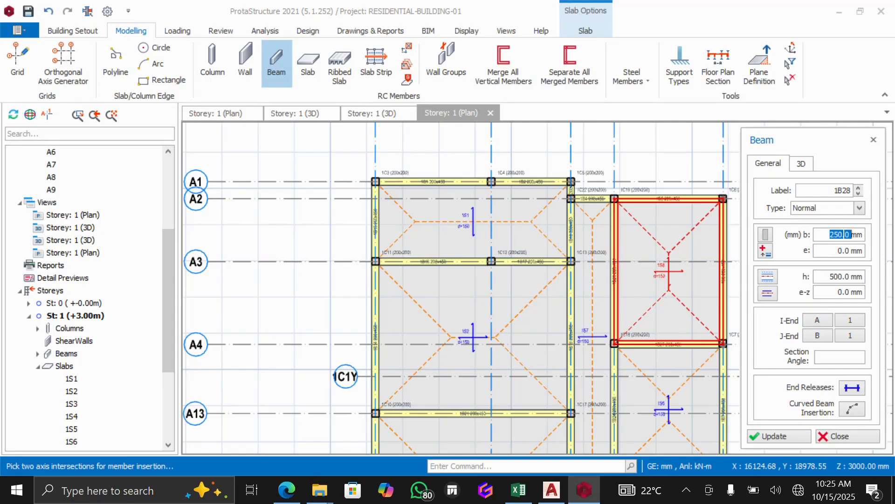
text(200)
double_click(839, 276)
text(450)
click(777, 434)
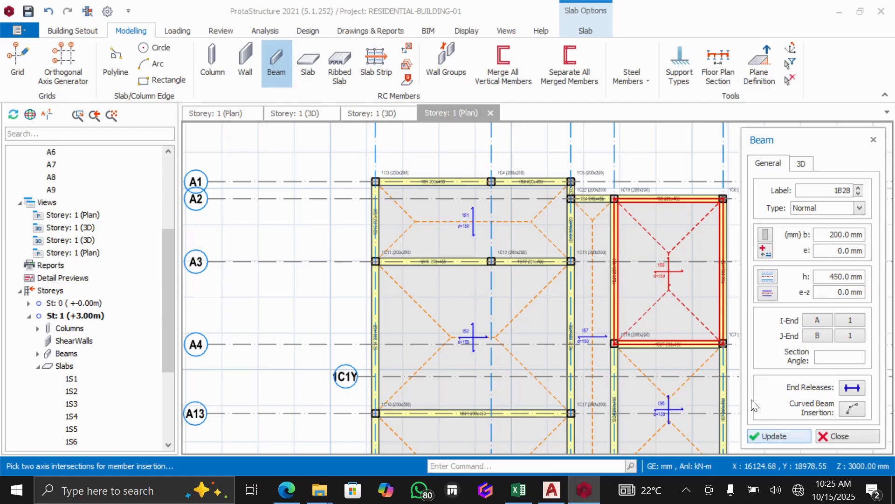
- Try to insert the 200x450 beam along axis A9 between columns 1C4 on A1 and 1C12 on A3
click(492, 180)
click(491, 261)
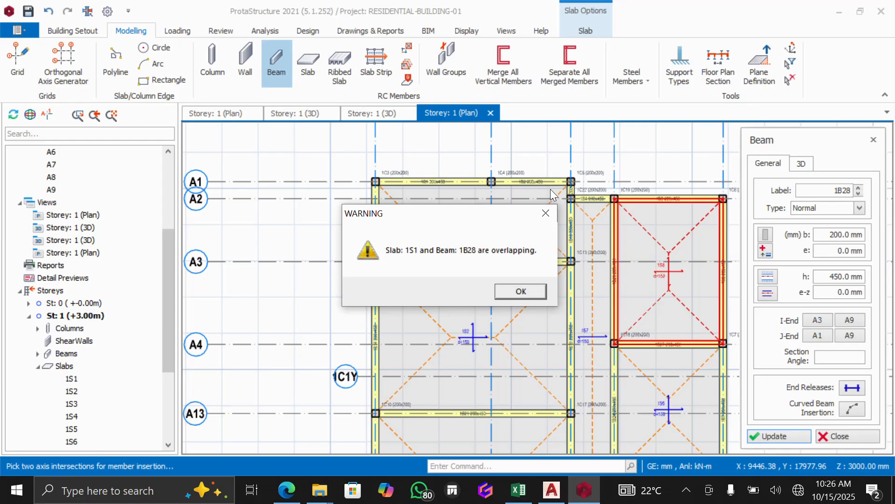
click(546, 213)
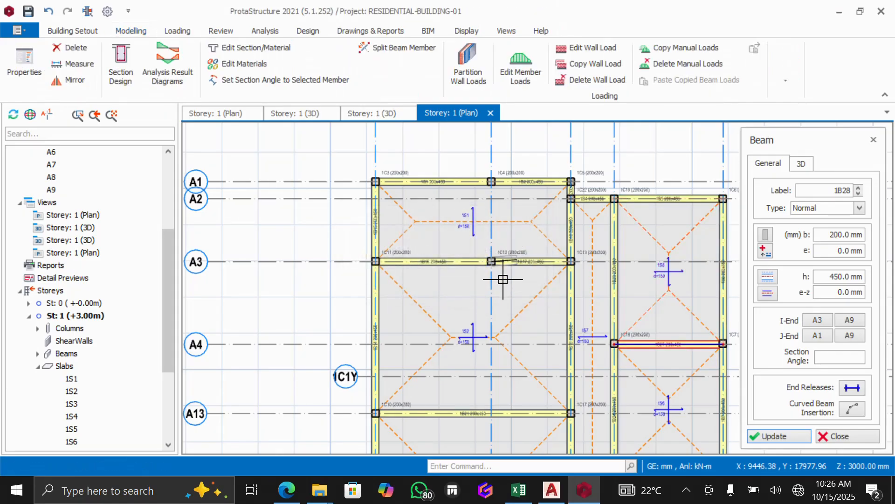
click(492, 261)
click(494, 184)
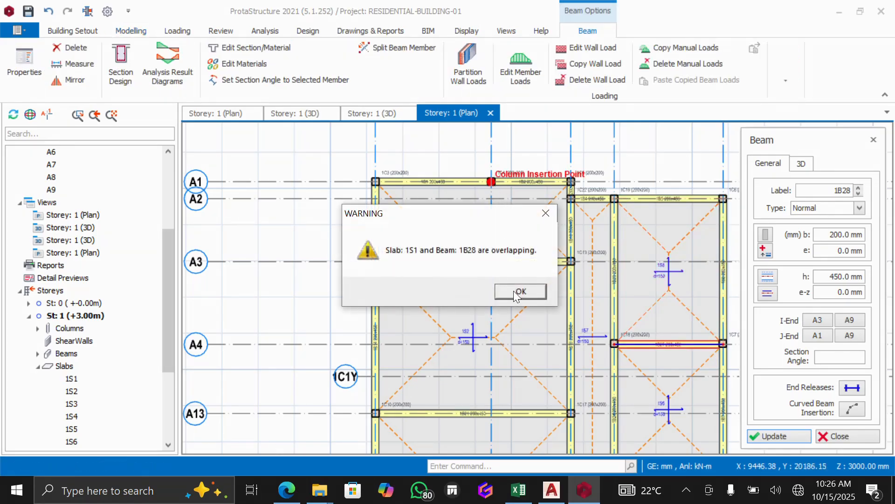
click(510, 292)
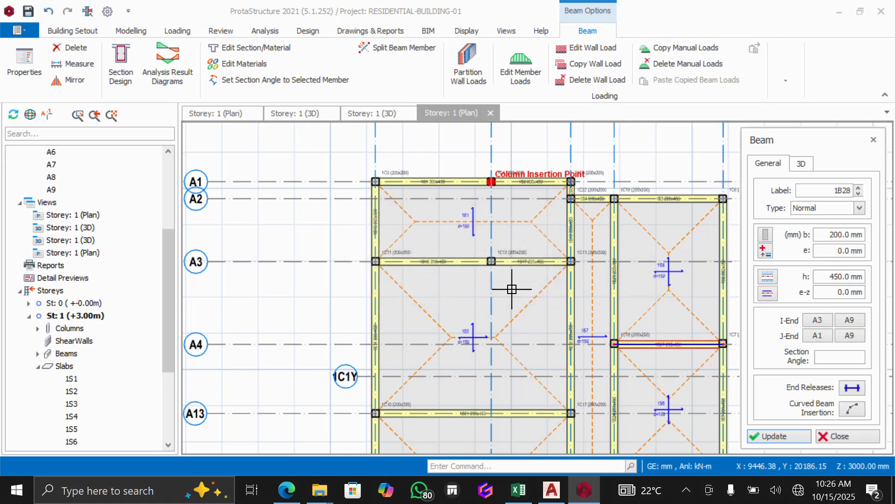
click(490, 258)
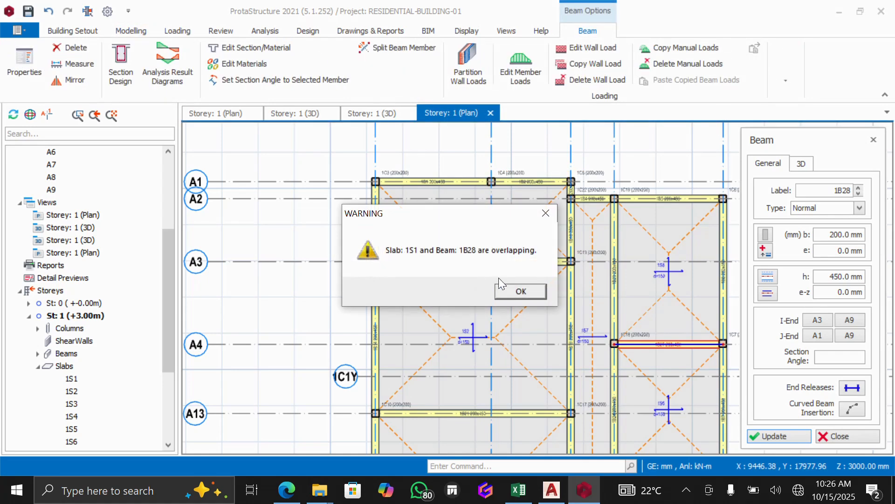
click(507, 291)
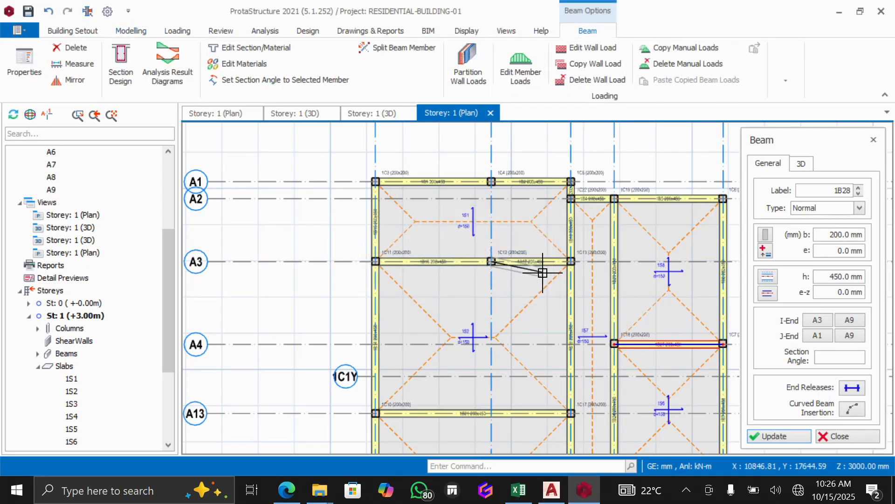
key(Escape)
key(Escape)
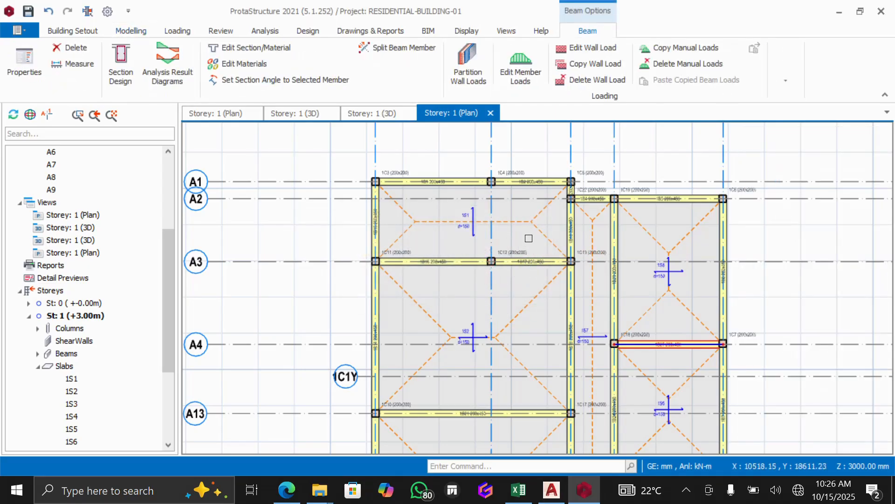
- Delete the slab spanning the full width of the main block between axes A1 and A3
key(Escape)
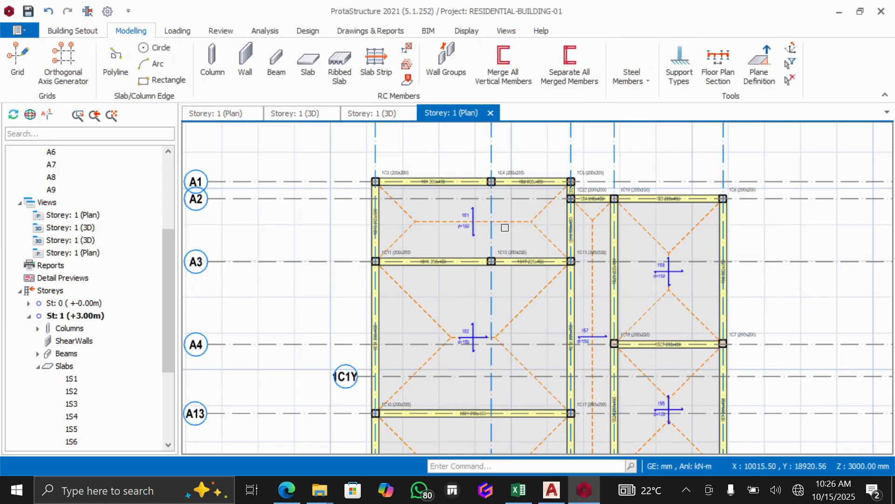
click(451, 237)
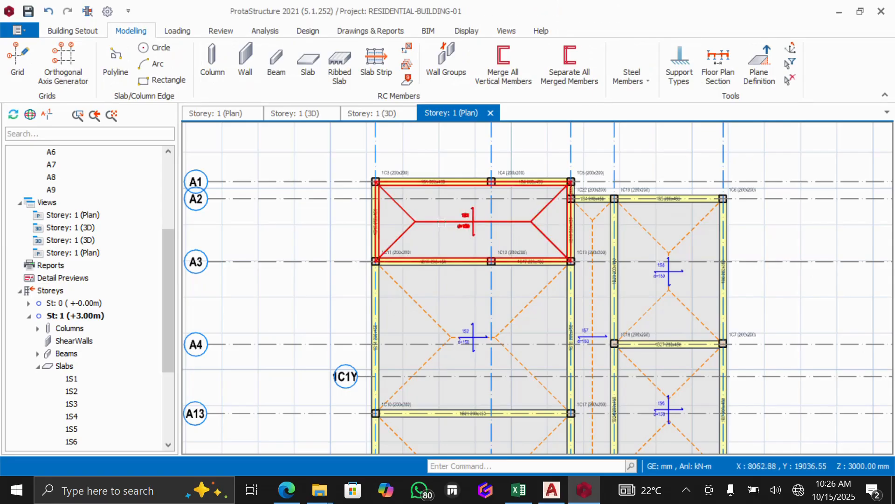
key(Delete)
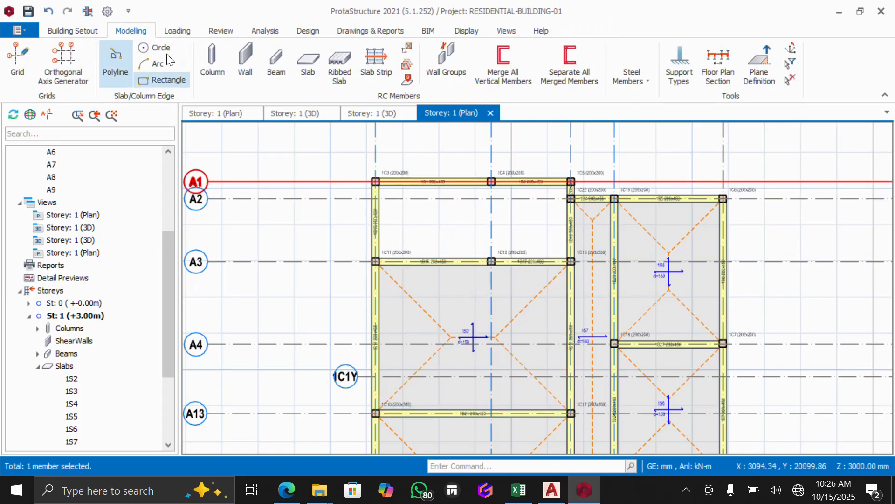
- Prepare a new normal beam with width b of 200 mm and depth h of 450 mm
click(211, 75)
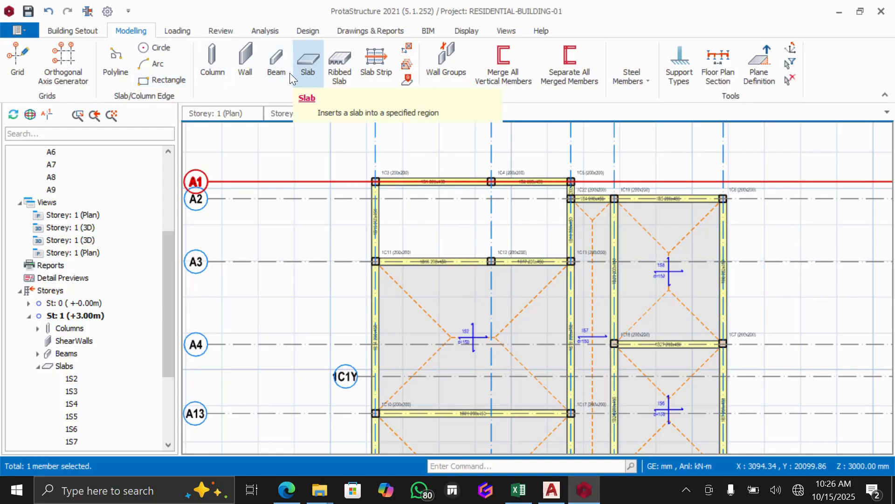
click(279, 69)
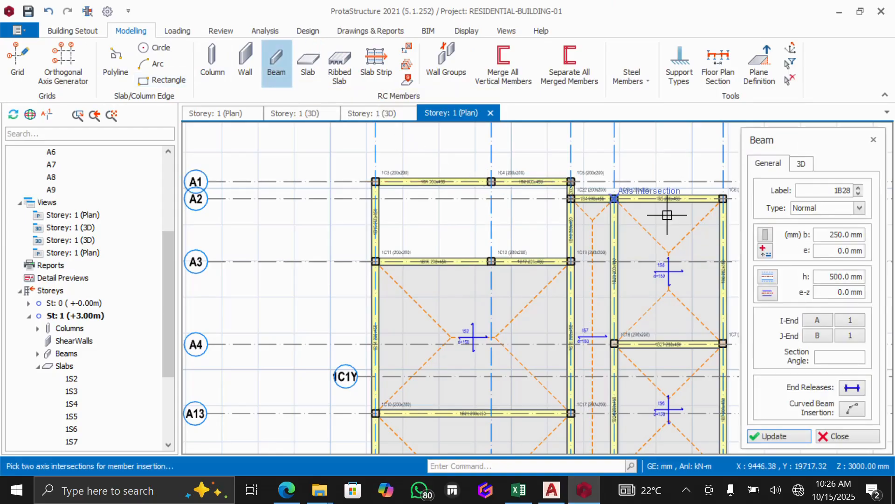
click(831, 234)
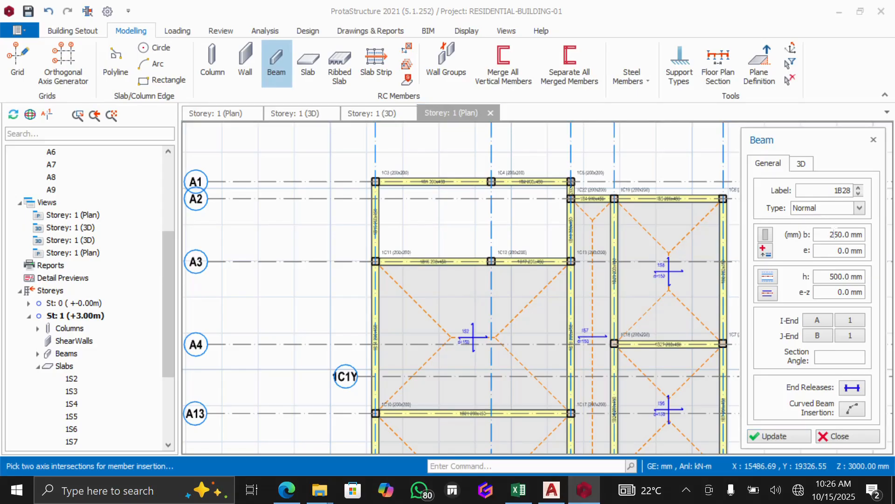
double_click(831, 234)
text(200)
click(834, 276)
double_click(834, 276)
text(450.0)
click(773, 437)
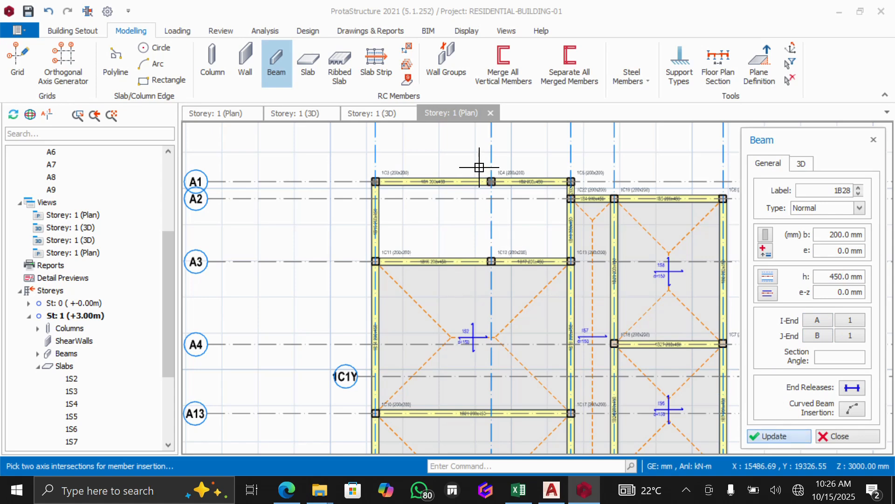
- Insert the 200x450 beam along axis A9 from column 1C4 on A1 to column 1C12 on A3
click(493, 183)
click(493, 183)
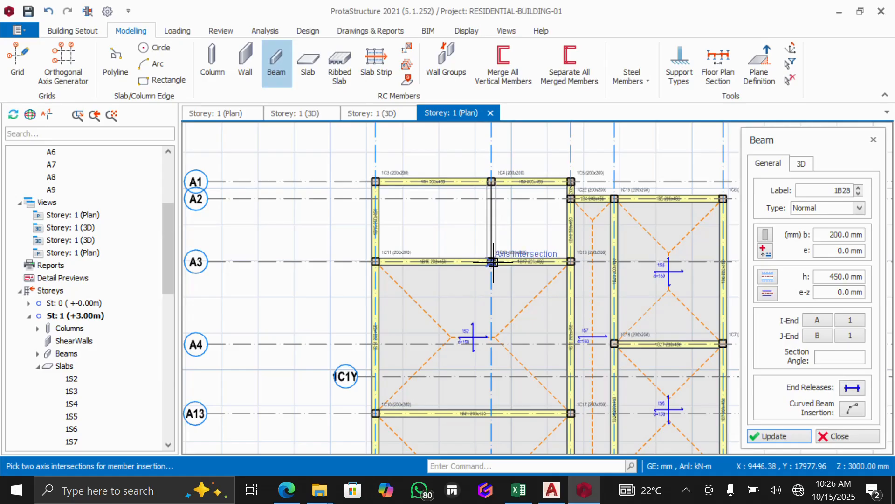
click(494, 261)
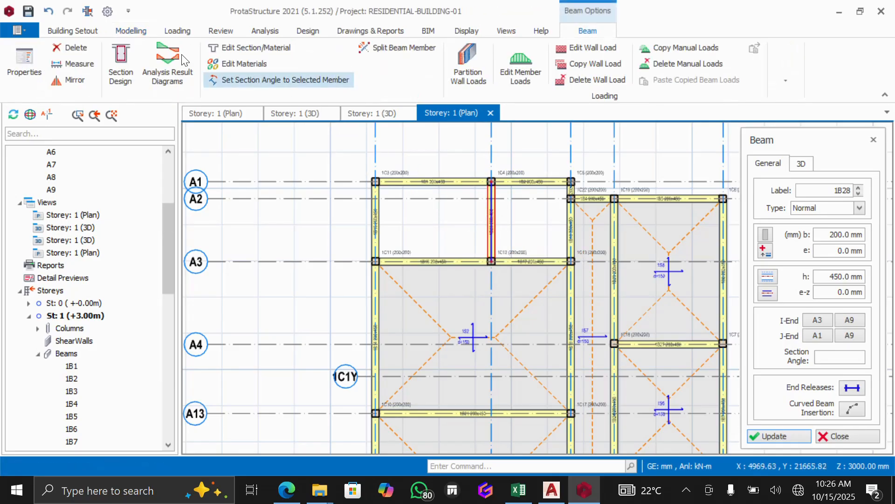
- Start a new beam-region slab with a thickness of 150 mm and edit its concrete cover
click(125, 33)
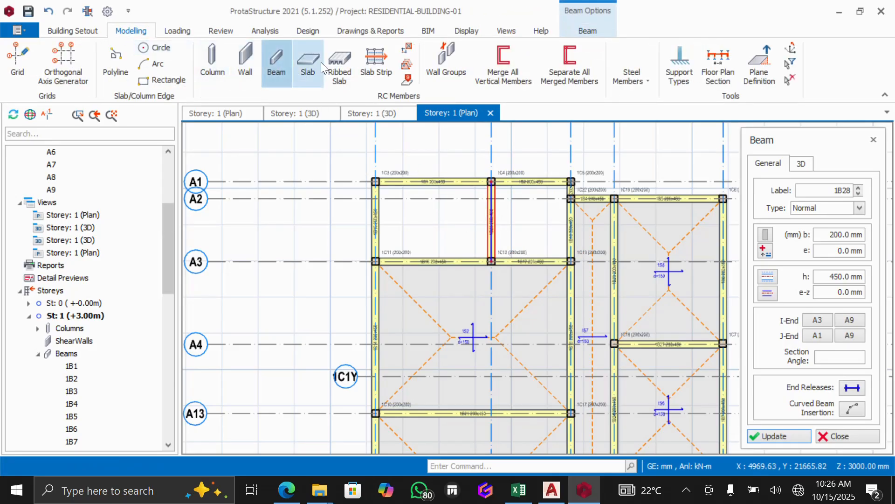
click(306, 60)
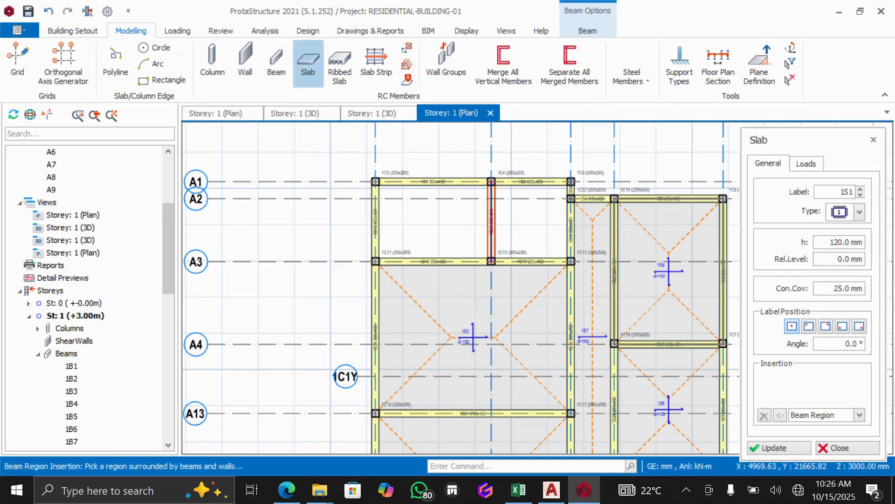
double_click(837, 241)
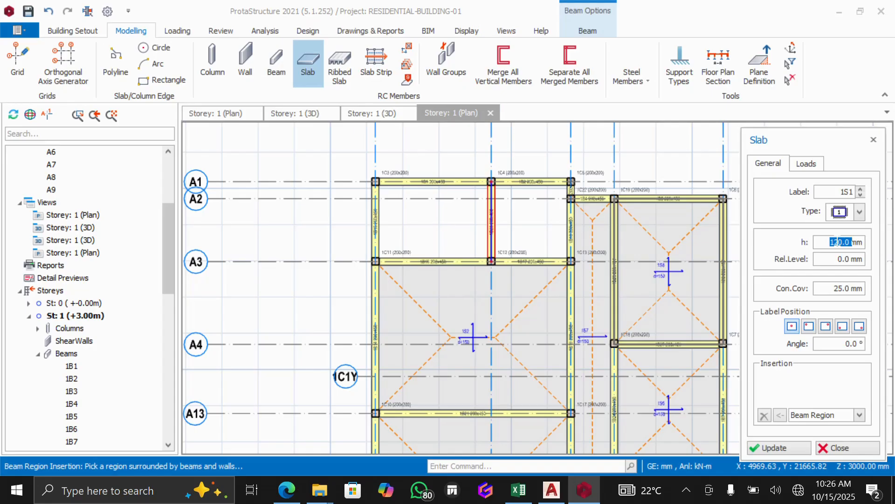
text(150.0)
double_click(834, 288)
text(2)
- Give the new slab a dead load of 1.5 kN/m2 and the 1.5 kN/m2 imposed load for Residential Communal Areas with limited use
click(803, 167)
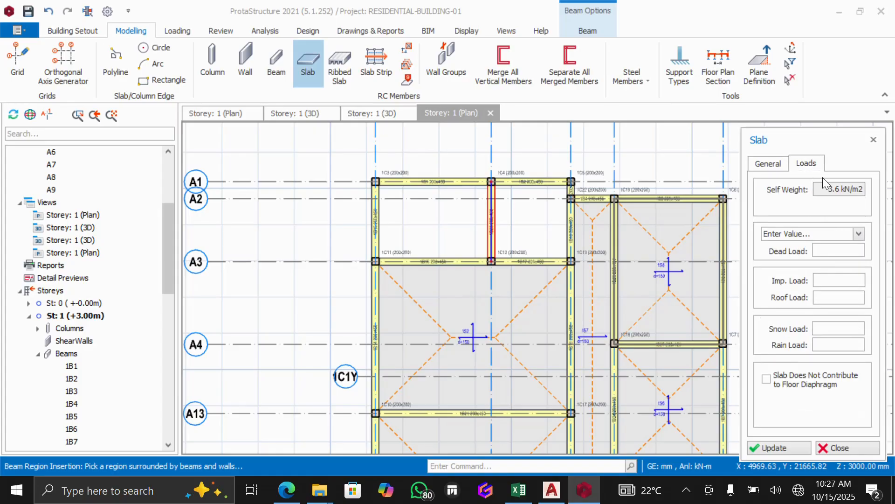
text(1.5 kN/m2)
click(823, 279)
right_click(823, 278)
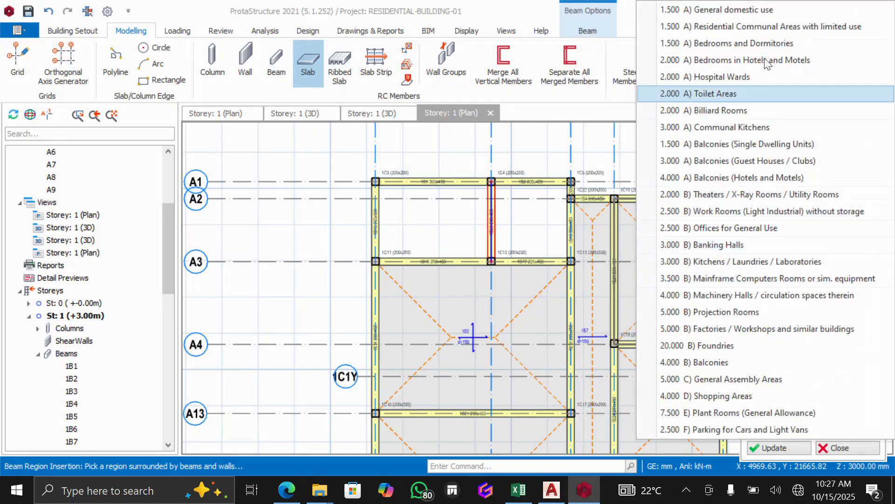
click(728, 26)
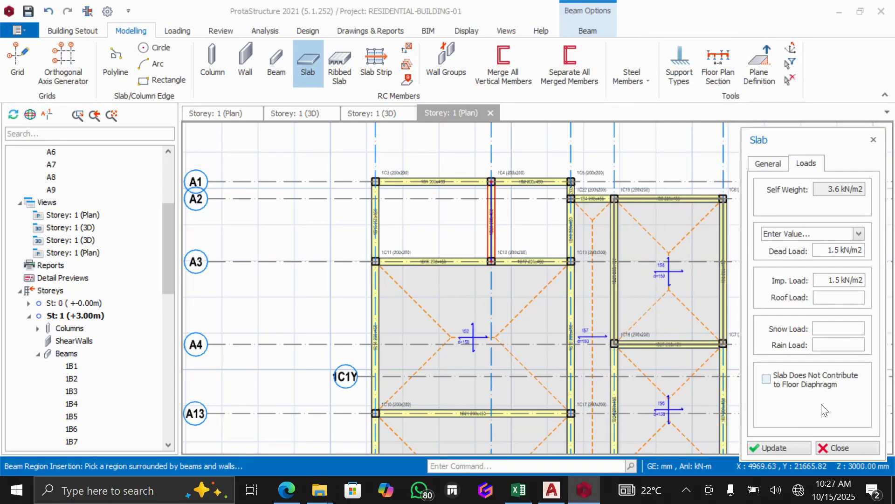
click(782, 447)
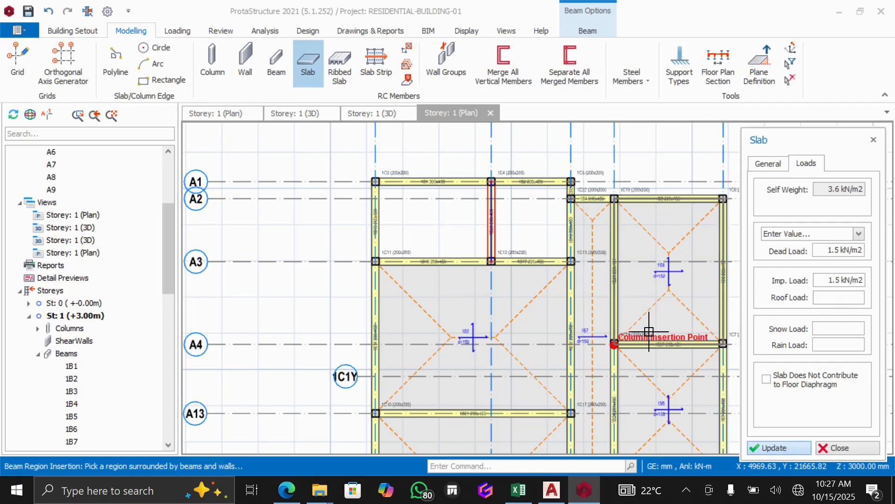
- Insert slabs in the two beam regions on either side of axis A9 between A1 and A3
click(518, 231)
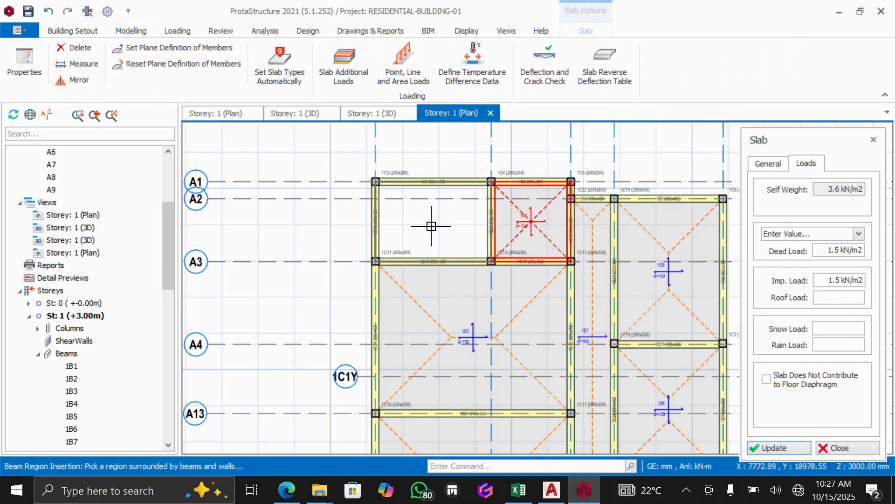
click(450, 241)
key(Escape)
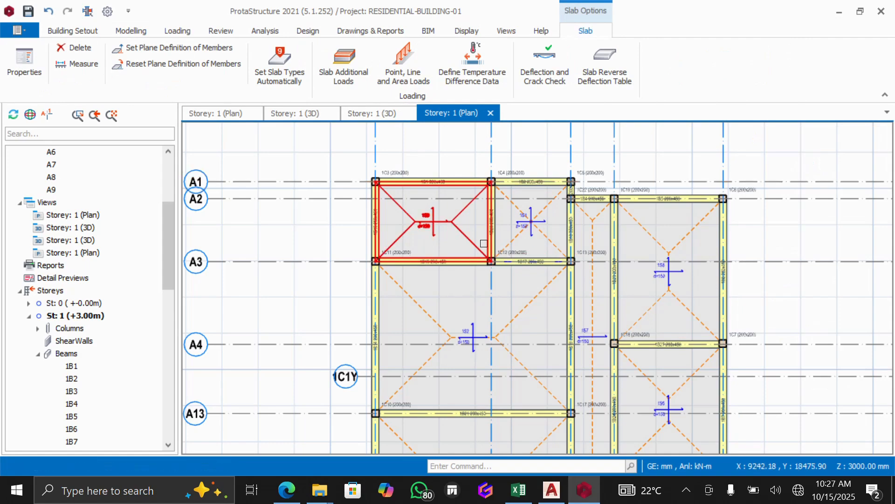
- Examine the completed floor slabs over the whole plan and in the Storey: 1 3D view
scroll(483, 244, down, 4)
scroll(489, 301, up, 2)
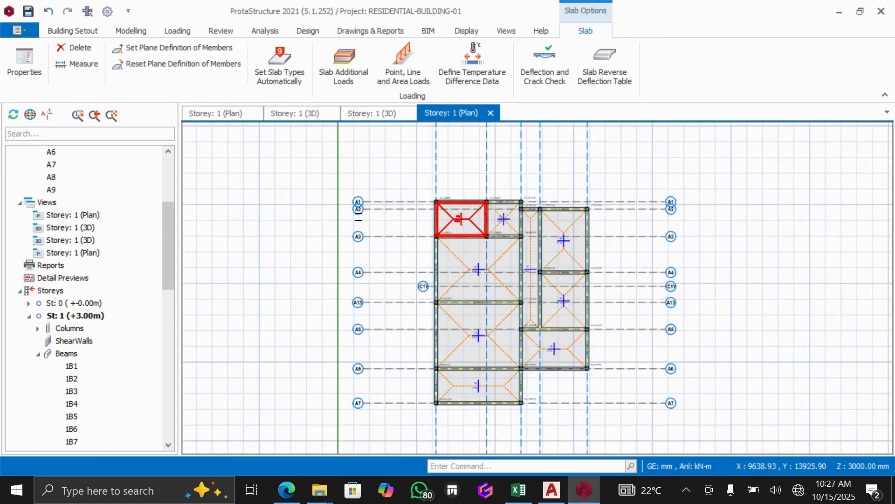
key(Escape)
scroll(495, 201, up, 3)
scroll(494, 201, down, 3)
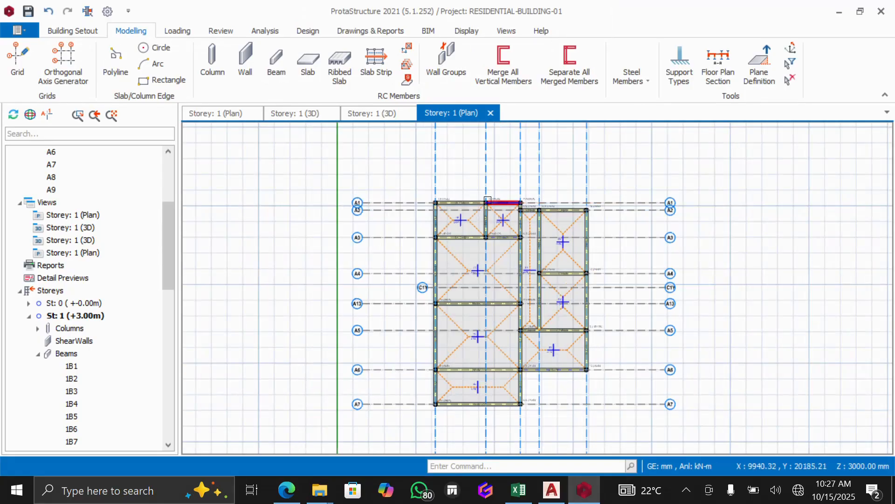
scroll(516, 330, up, 2)
scroll(516, 330, down, 2)
scroll(516, 331, down, 1)
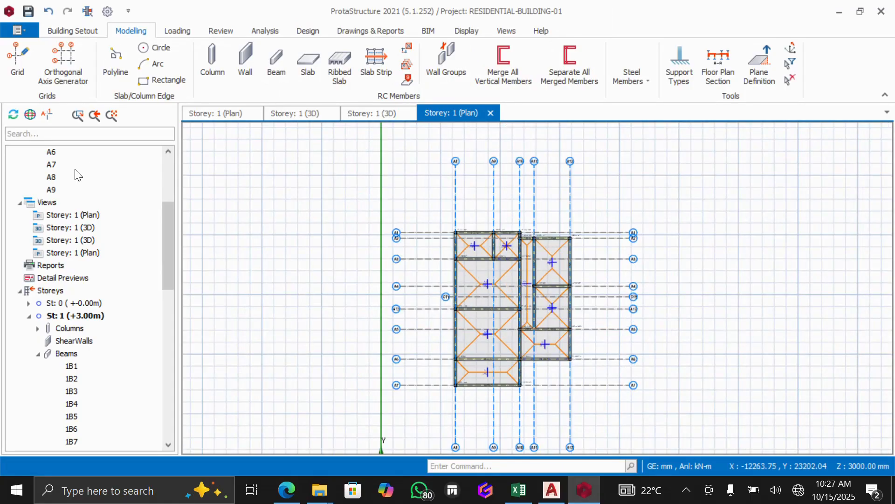
double_click(76, 228)
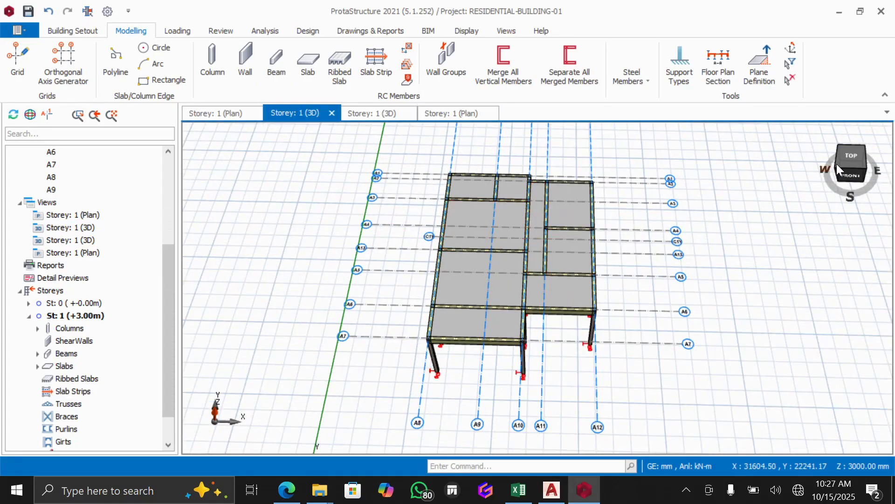
mouse_move(845, 161)
mouse_down()
mouse_move(832, 156)
mouse_move(838, 142)
mouse_move(830, 173)
mouse_move(850, 146)
mouse_move(830, 168)
mouse_move(846, 144)
mouse_move(836, 144)
mouse_move(845, 154)
mouse_up()
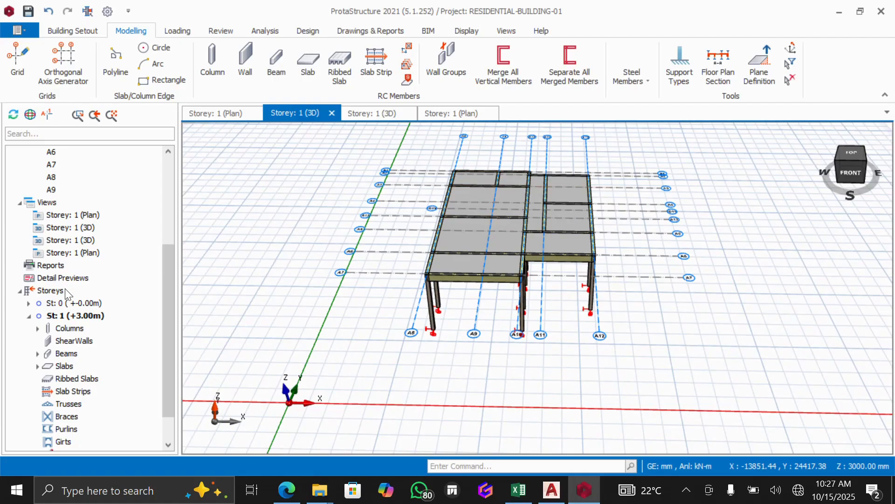
- Open the wall load editor for beam 1B1 between columns 1C3 and 1C4 in the Storey: 1 plan
double_click(70, 215)
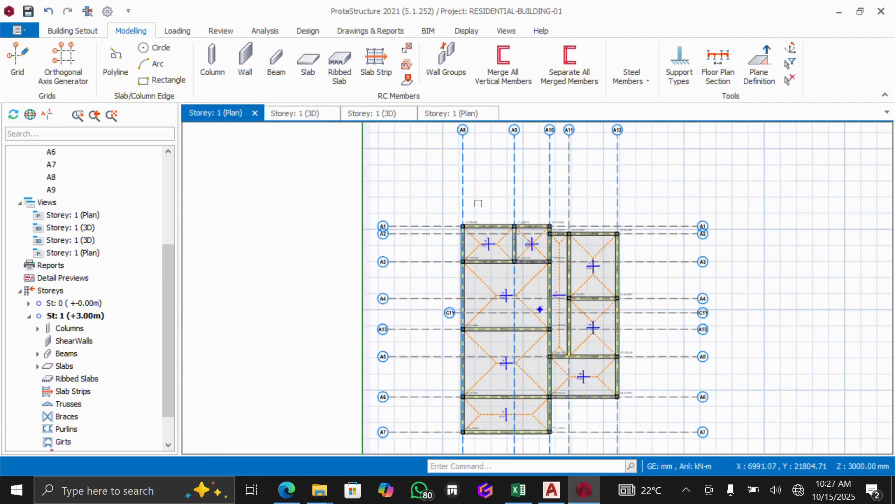
scroll(460, 220, up, 3)
scroll(301, 221, up, 2)
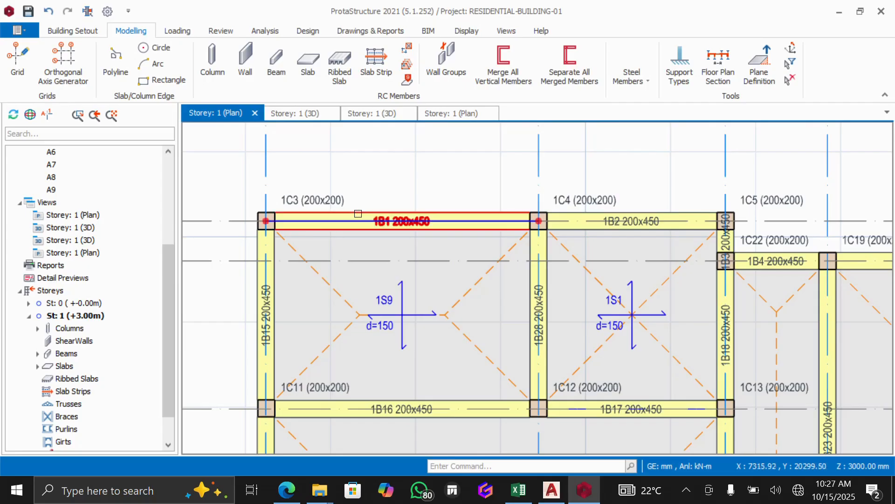
mouse_move(362, 216)
click(362, 211)
mouse_move(362, 211)
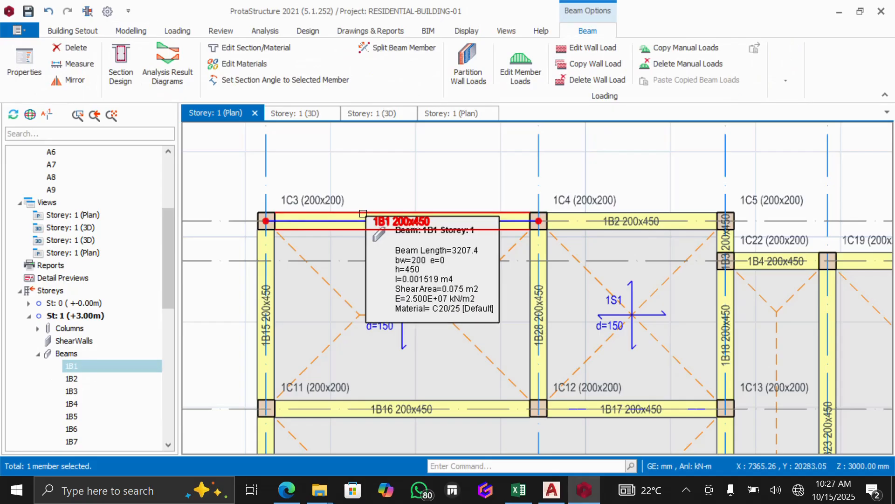
right_click(362, 213)
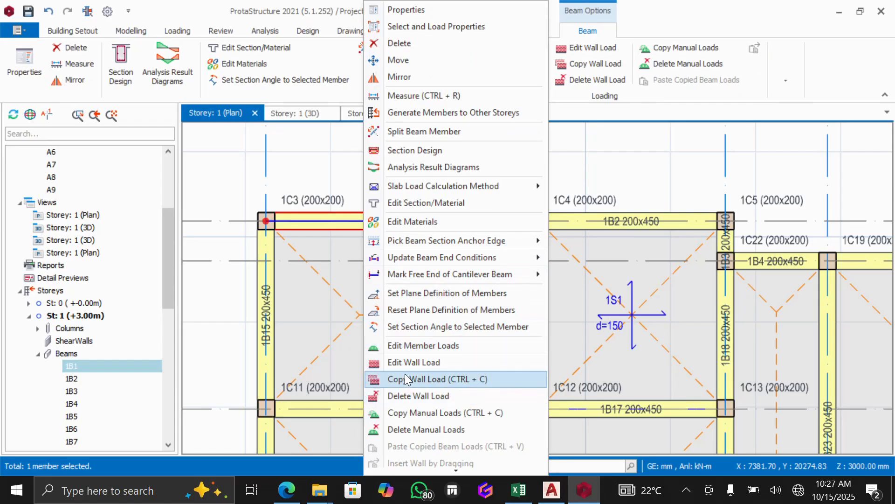
click(413, 363)
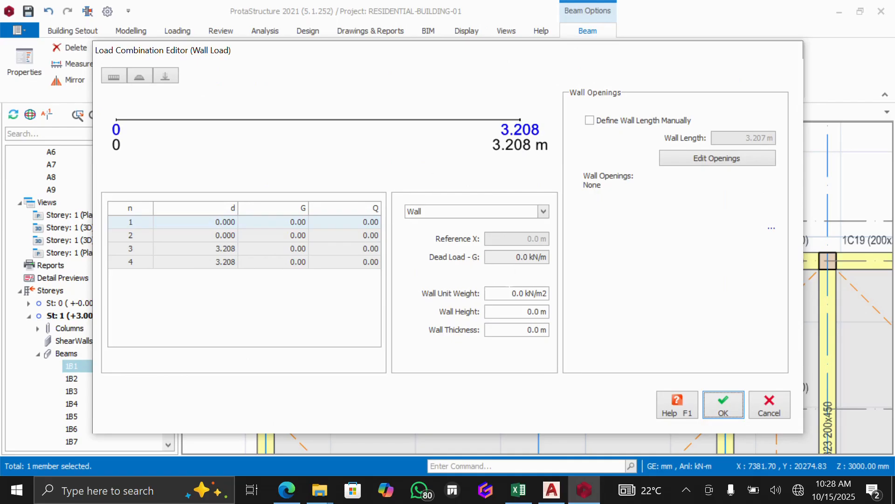
- Apply a wall load to beam 1B1 with a unit weight of 3.17 kN/m2 and a wall height of 2.55 m
click(516, 293)
double_click(518, 293)
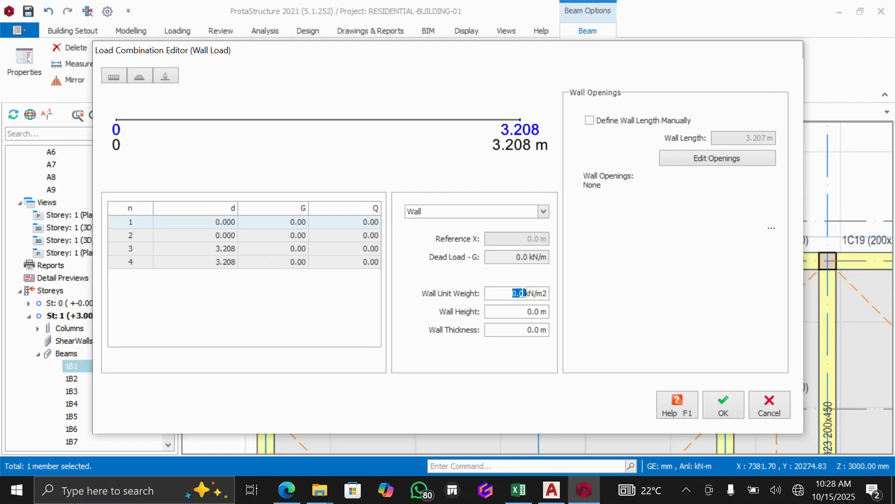
text(3.17)
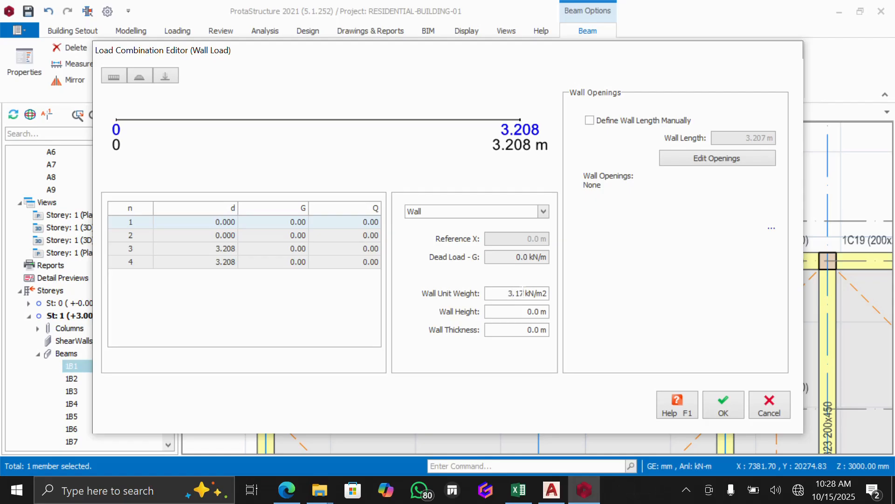
click(525, 312)
double_click(529, 311)
text(2.55)
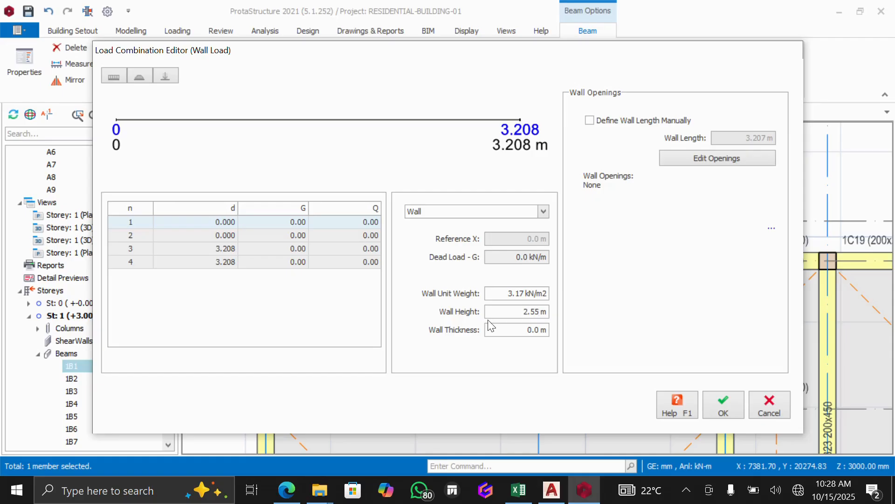
double_click(521, 329)
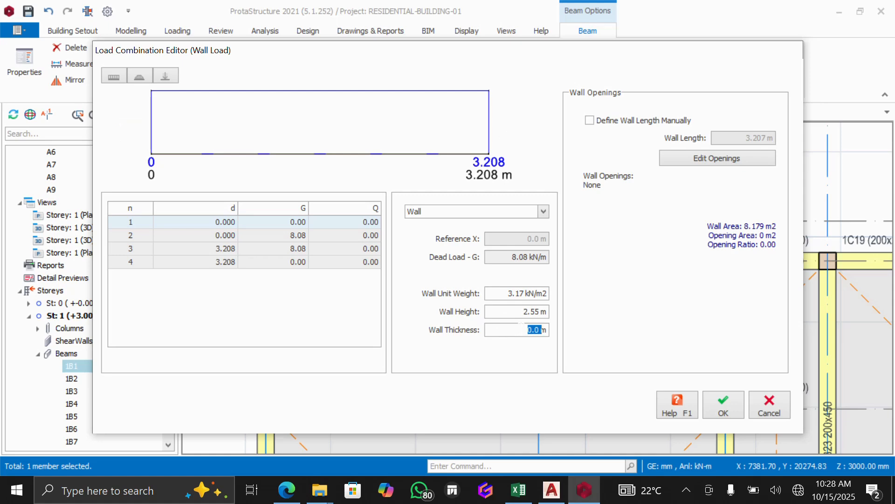
click(536, 330)
click(722, 406)
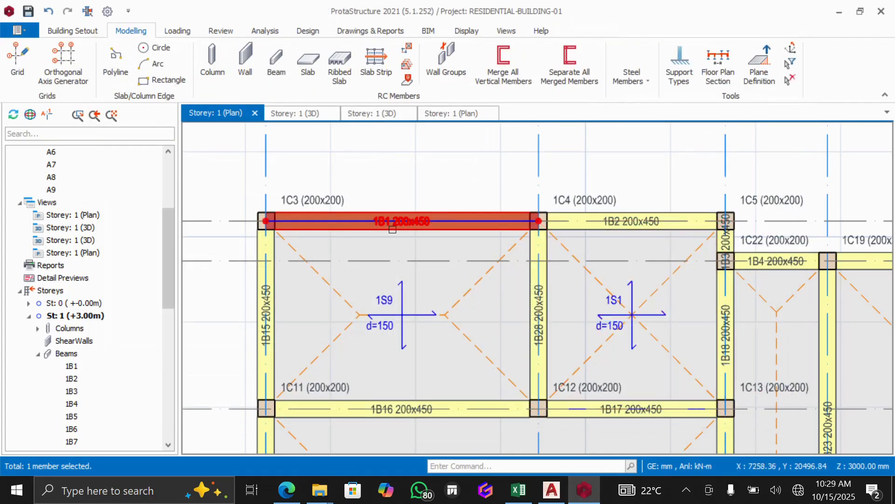
scroll(396, 226, up, 1)
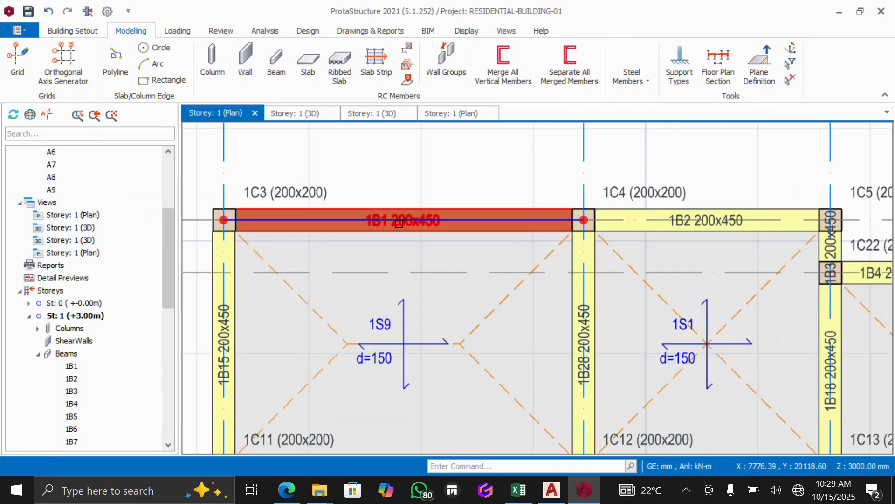
scroll(399, 223, up, 1)
scroll(394, 226, down, 3)
scroll(387, 228, up, 2)
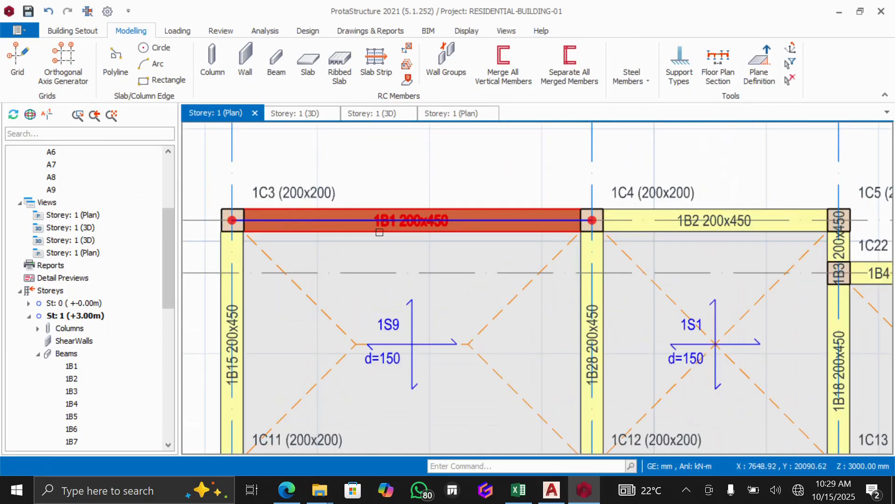
- Copy the wall load of beam 1B1 between columns 1C3 and 1C4 in the Storey: 1 plan
scroll(545, 173, down, 3)
scroll(466, 271, up, 1)
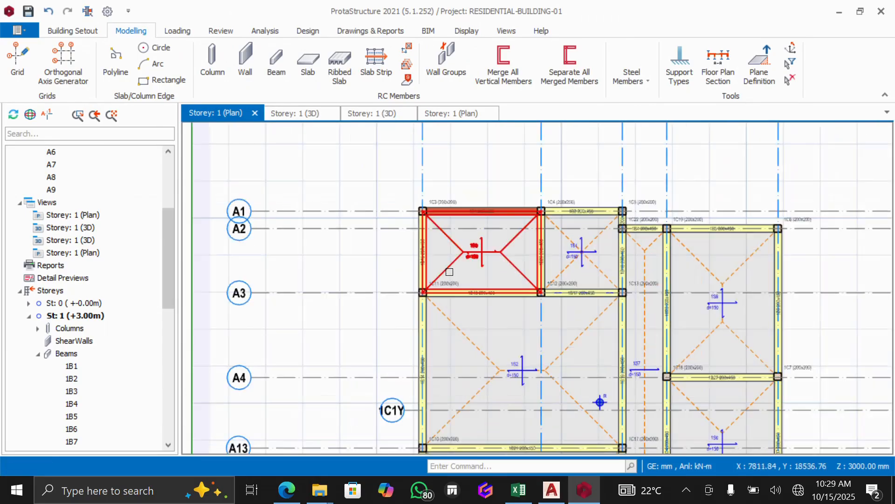
scroll(449, 272, down, 2)
scroll(451, 227, up, 3)
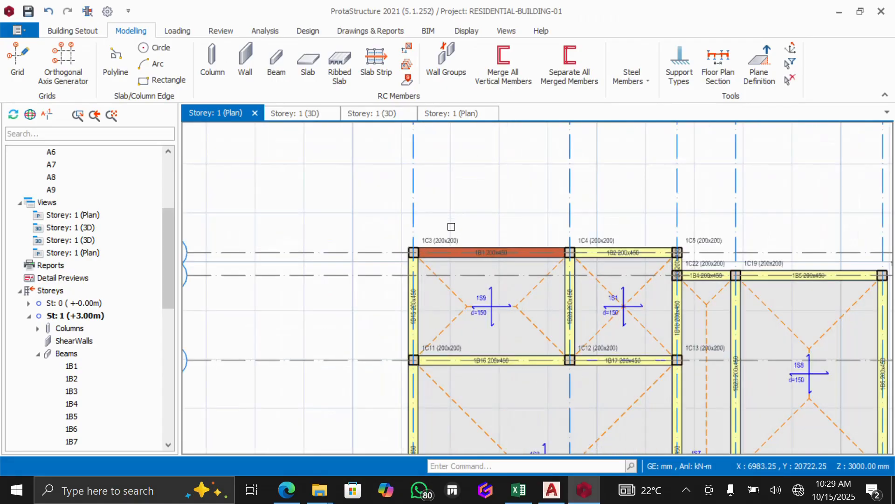
scroll(451, 226, up, 2)
right_click(471, 280)
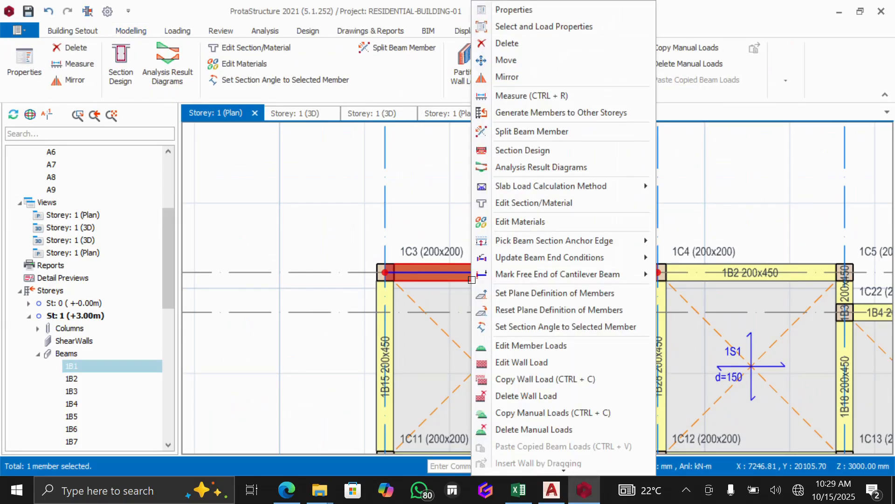
click(522, 380)
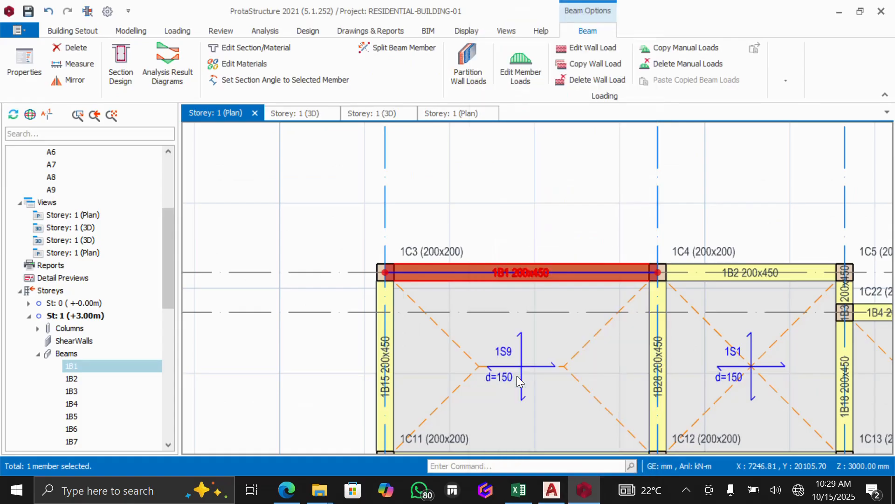
- Paste the copied wall load onto all storey 1 beams, 1B1 to 1B28, accept replacing their wall loads, and clear the selection
scroll(550, 200, down, 3)
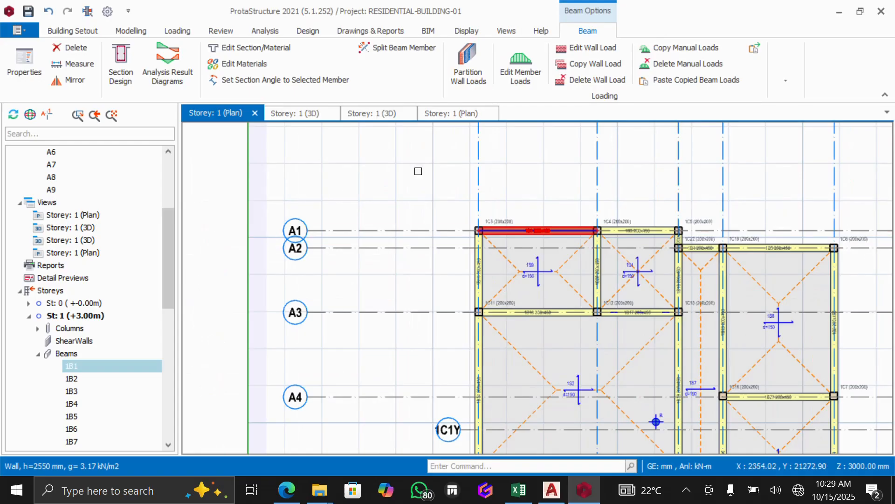
scroll(116, 278, down, 4)
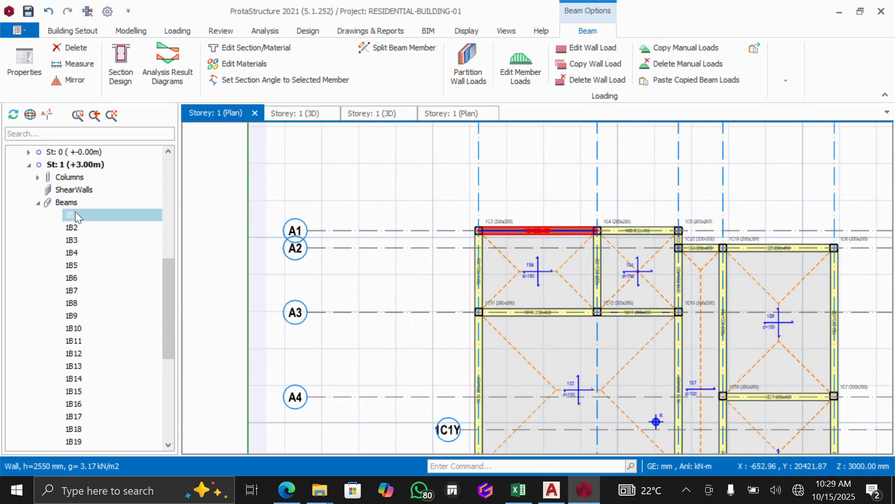
click(76, 216)
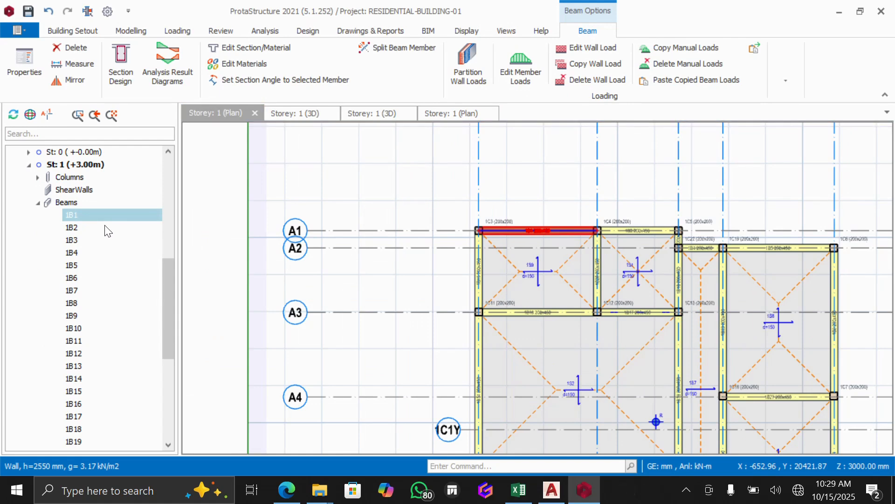
scroll(105, 228, down, 6)
click(73, 328)
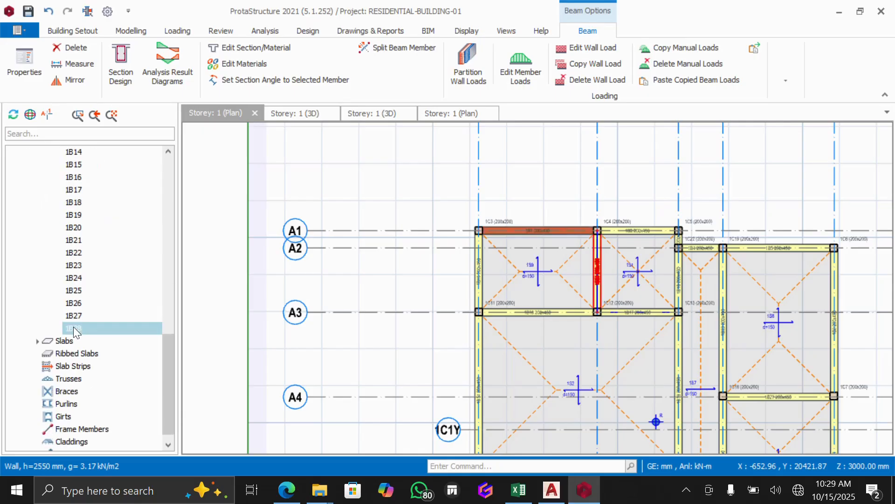
scroll(87, 294, up, 8)
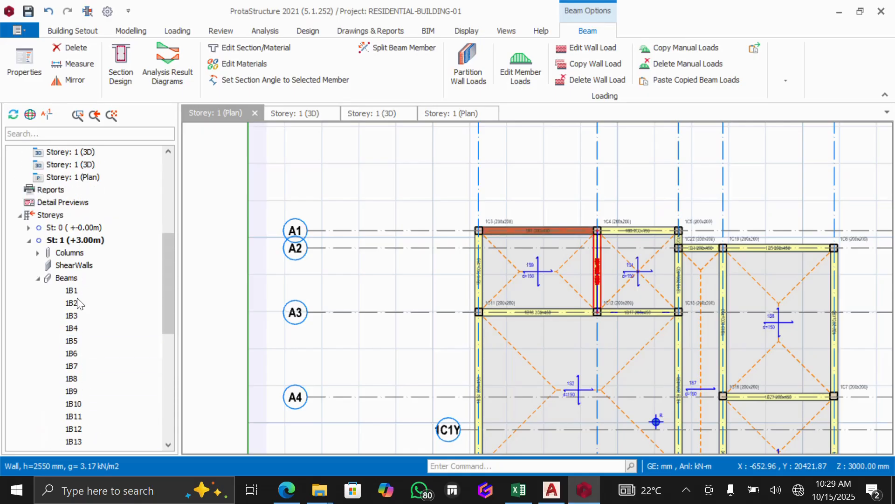
click(78, 291)
scroll(77, 290, down, 8)
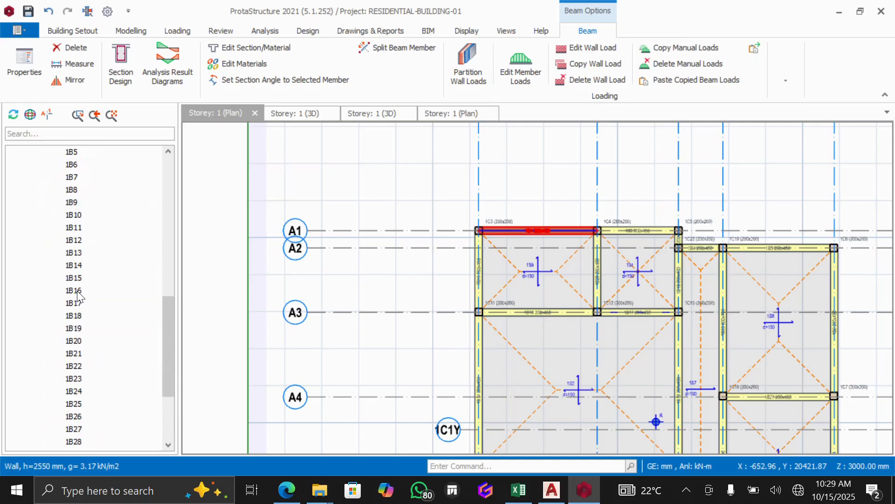
shift+click(77, 328)
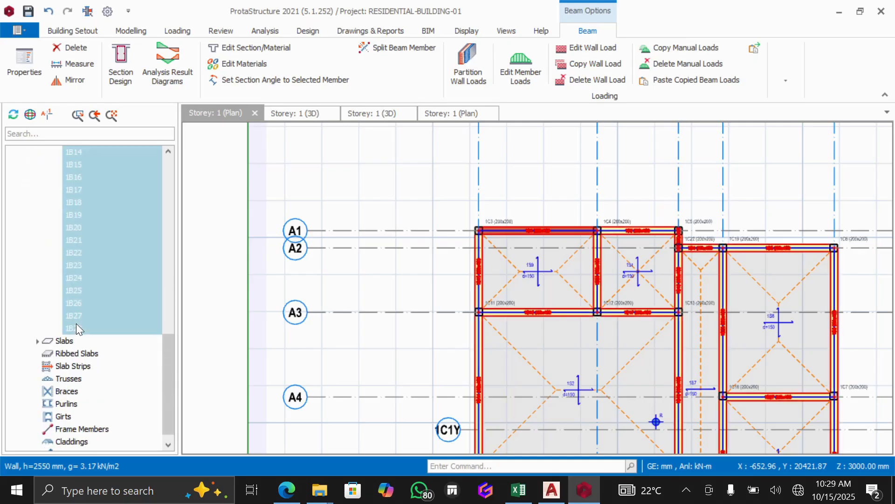
scroll(324, 274, down, 1)
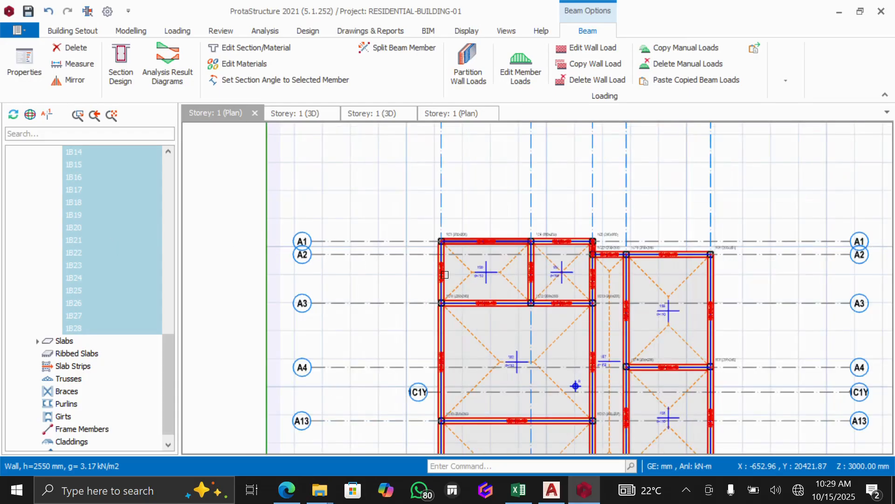
scroll(446, 275, down, 1)
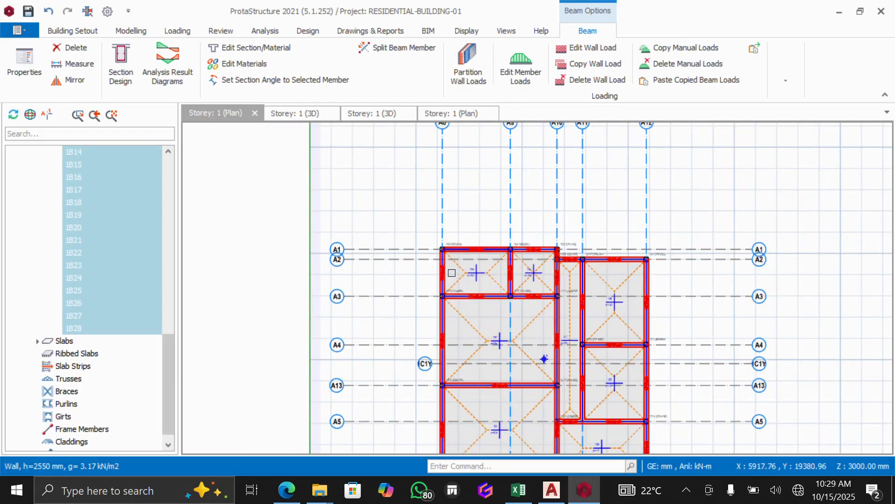
right_click(117, 212)
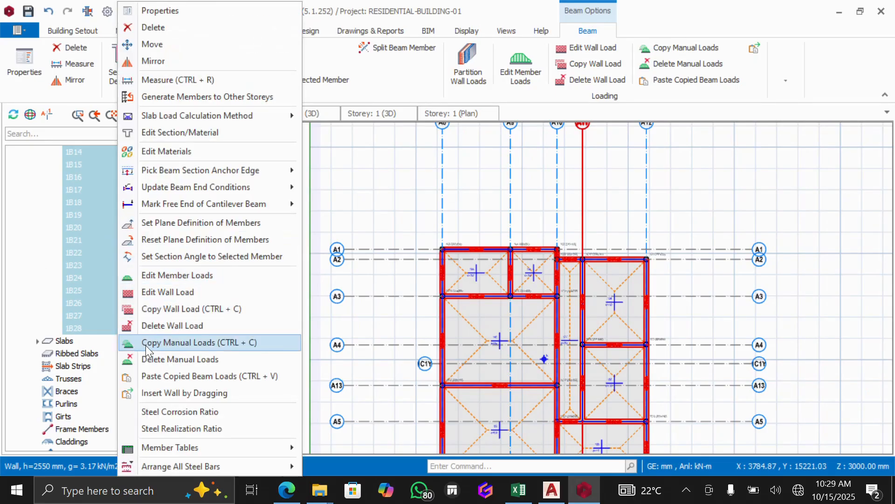
click(167, 374)
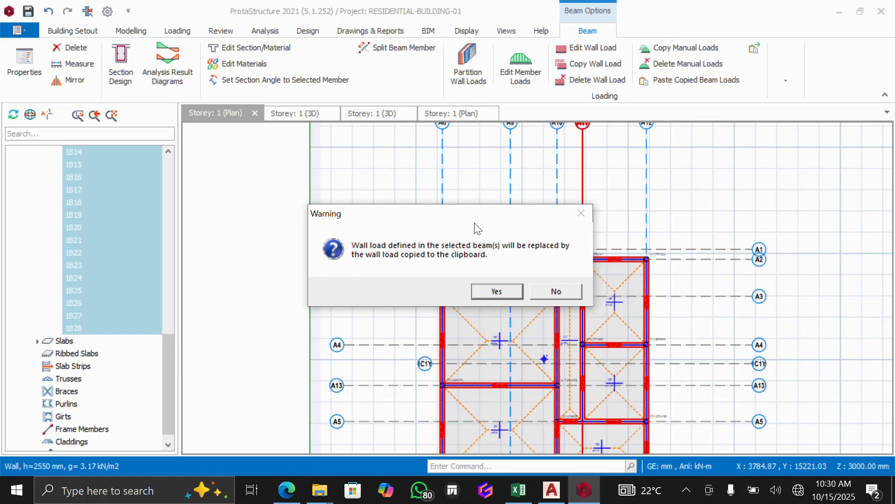
click(497, 290)
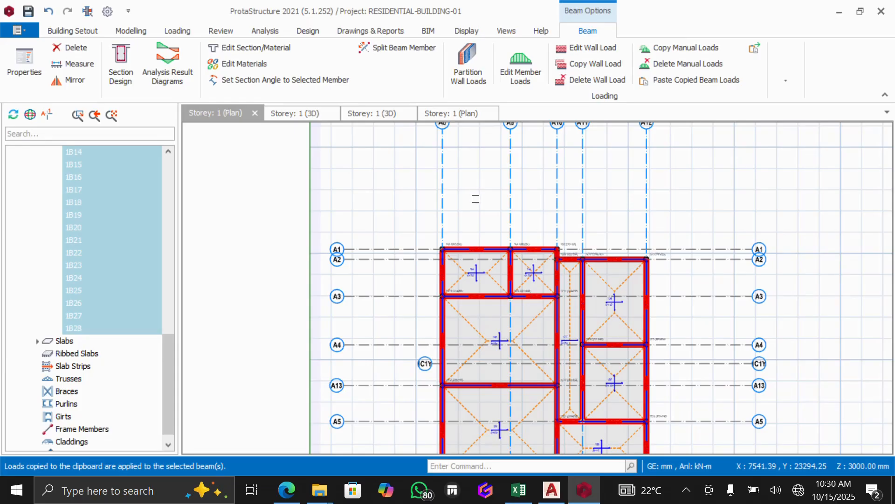
key(Escape)
- Examine the wall loads on the beams in the plan and from several angles in the Storey: 1 3D view, finishing in the plan
scroll(474, 198, down, 2)
scroll(465, 219, up, 2)
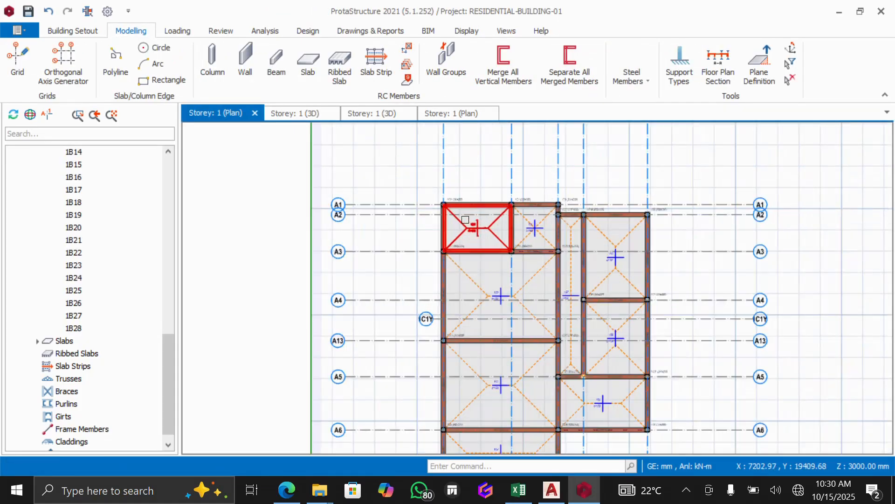
scroll(465, 219, up, 3)
scroll(462, 194, down, 5)
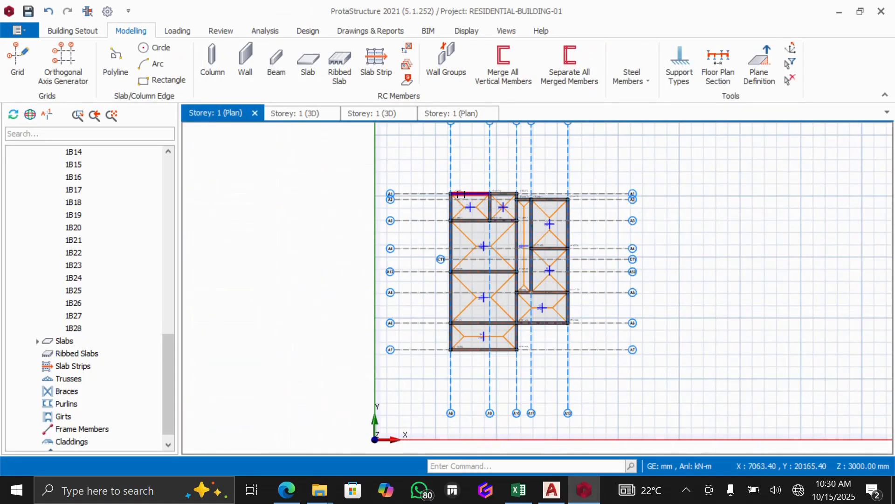
scroll(66, 239, up, 6)
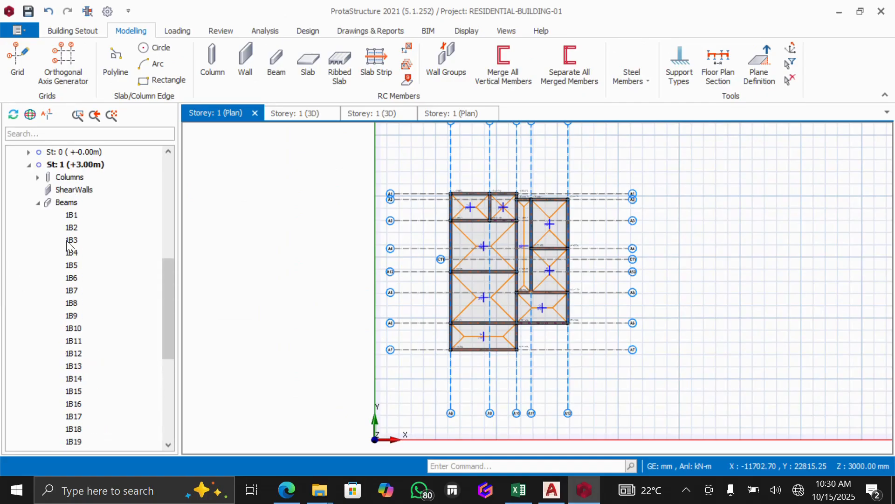
scroll(81, 224, up, 6)
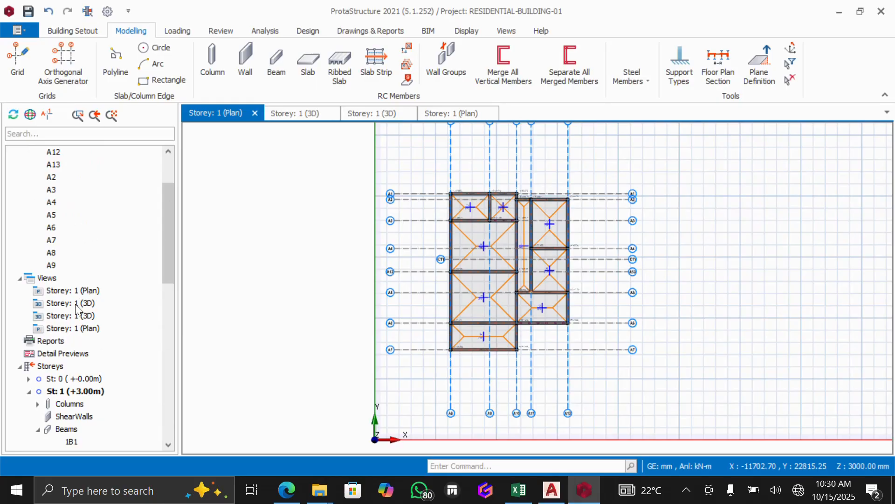
double_click(74, 303)
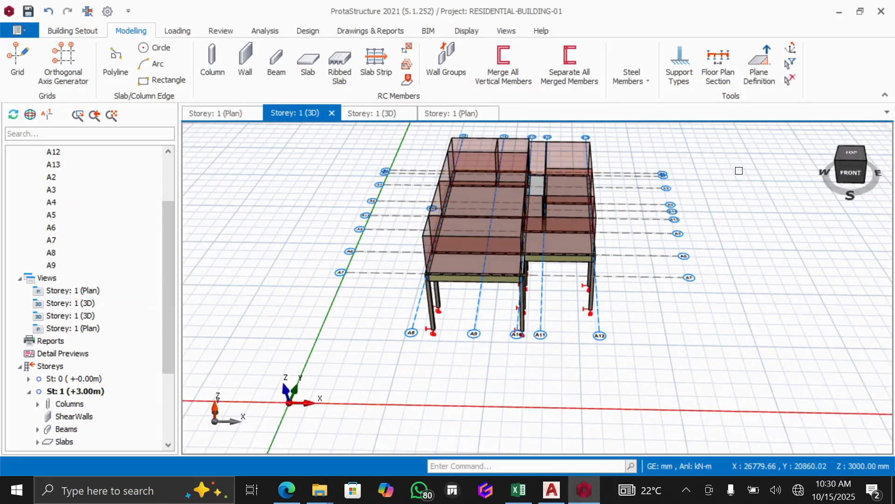
mouse_move(841, 170)
mouse_down()
mouse_move(822, 161)
mouse_move(849, 149)
mouse_move(844, 169)
mouse_move(829, 167)
mouse_move(853, 155)
mouse_move(809, 183)
mouse_move(833, 173)
mouse_move(837, 184)
mouse_move(851, 166)
mouse_move(838, 161)
mouse_move(853, 160)
mouse_move(856, 178)
mouse_move(825, 173)
mouse_move(853, 171)
mouse_move(835, 180)
mouse_up()
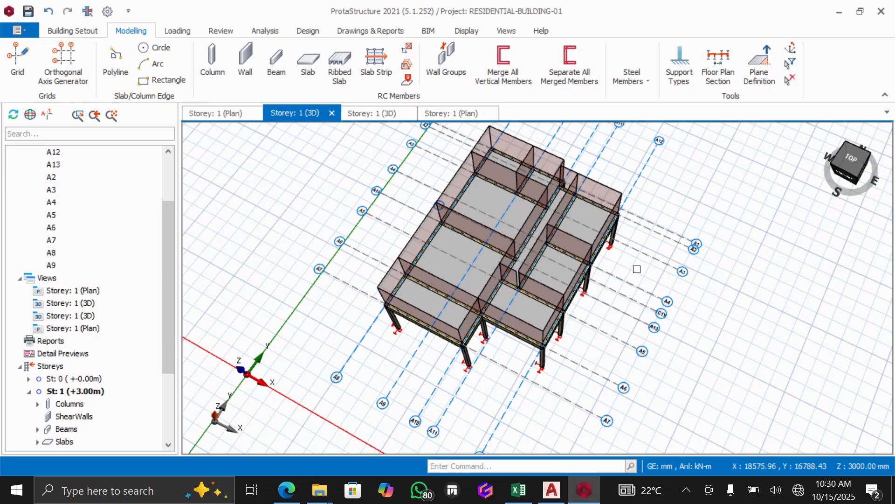
click(842, 171)
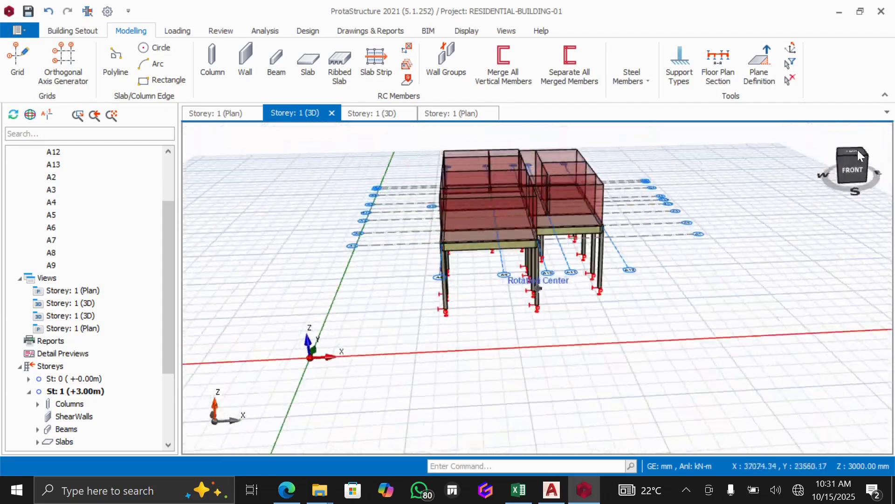
mouse_move(858, 150)
mouse_down()
mouse_move(826, 165)
mouse_move(858, 167)
mouse_move(835, 180)
mouse_move(852, 156)
mouse_up()
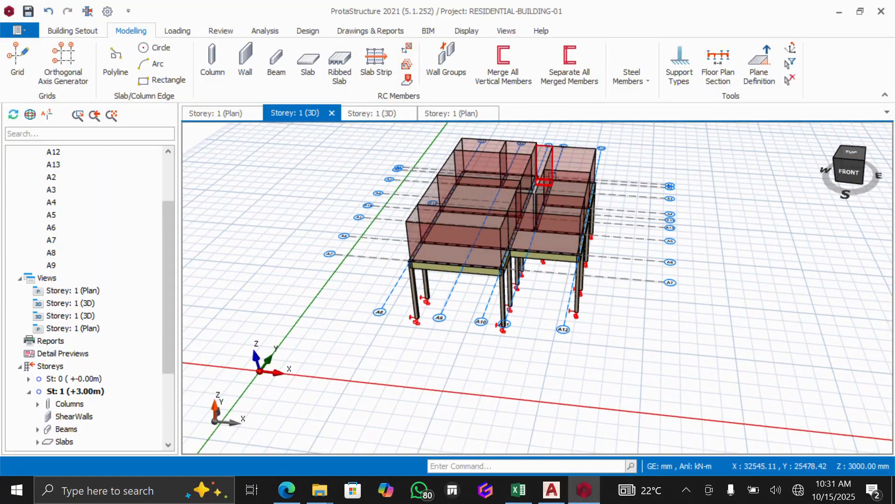
double_click(91, 292)
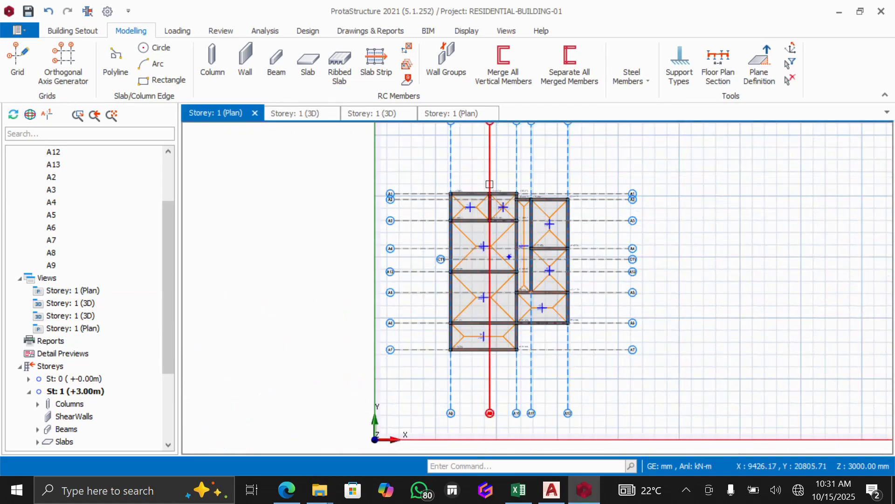
scroll(489, 201, up, 4)
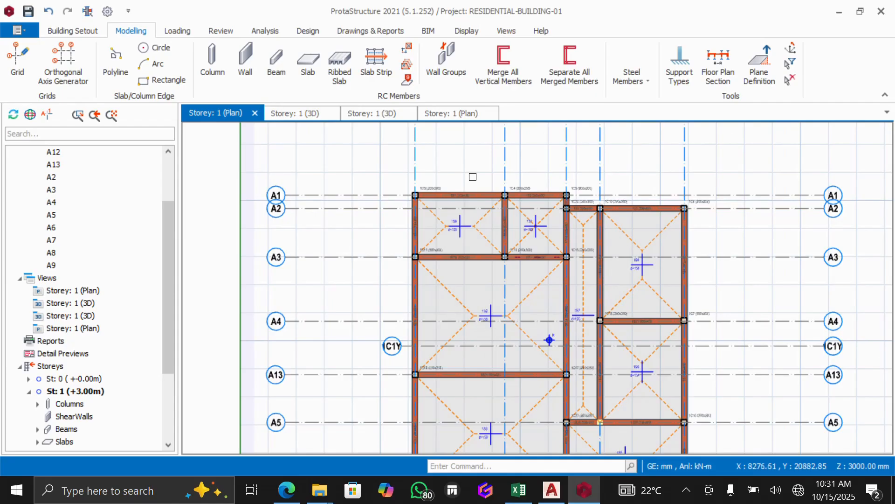
scroll(473, 176, down, 2)
scroll(473, 177, up, 3)
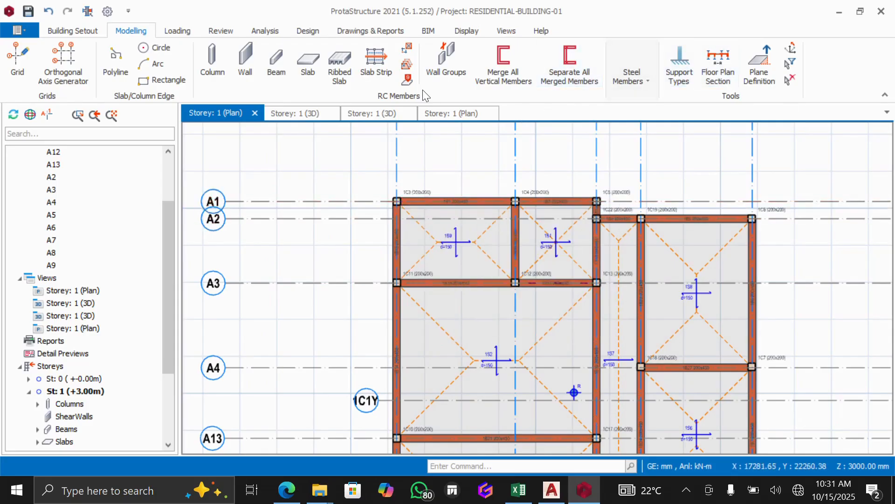
- Insert storeys at the top of the building for a total of 3 storeys, and return to storey 1
click(70, 29)
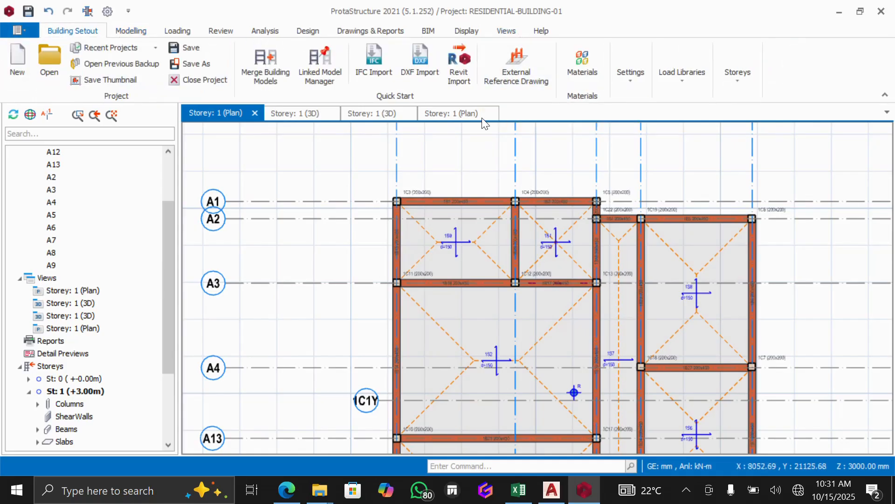
click(738, 78)
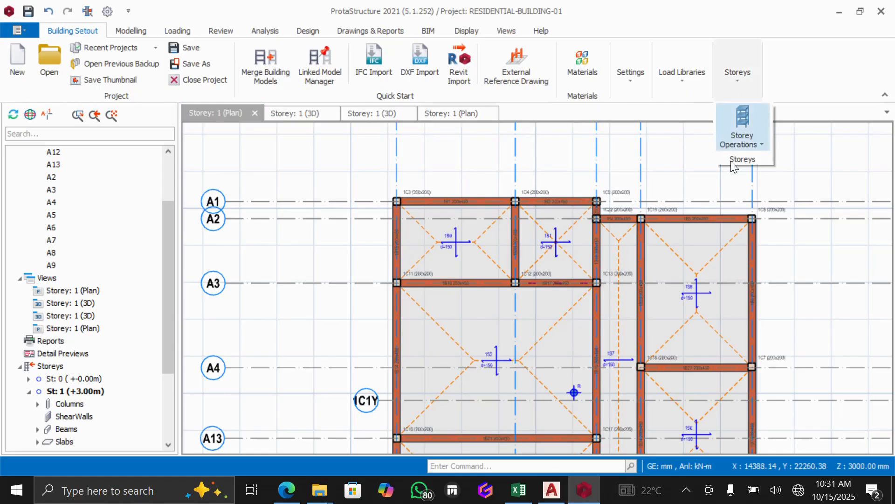
click(760, 142)
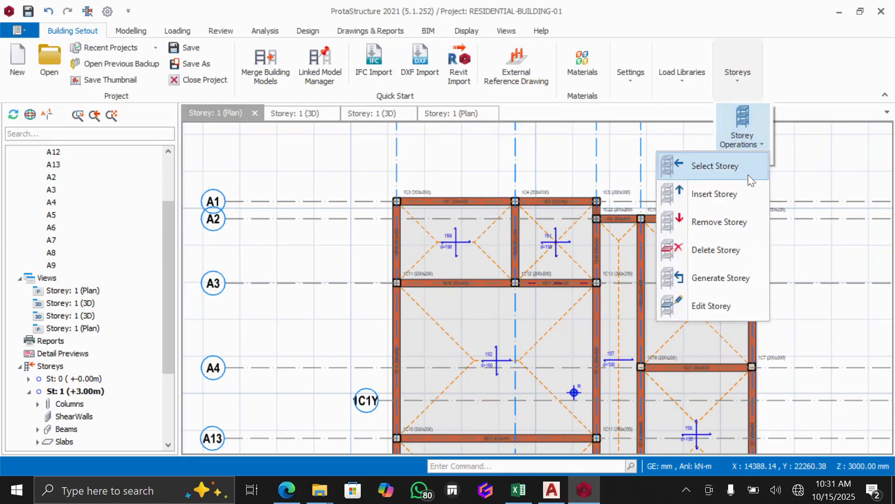
click(715, 194)
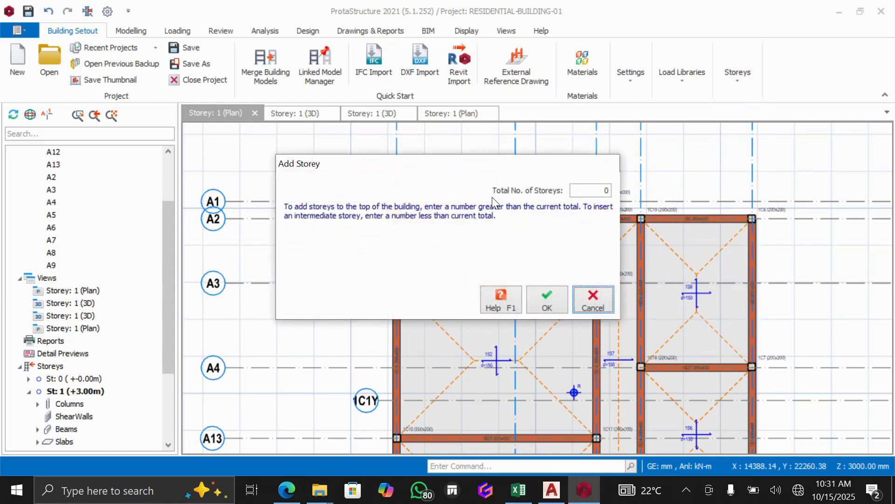
click(598, 191)
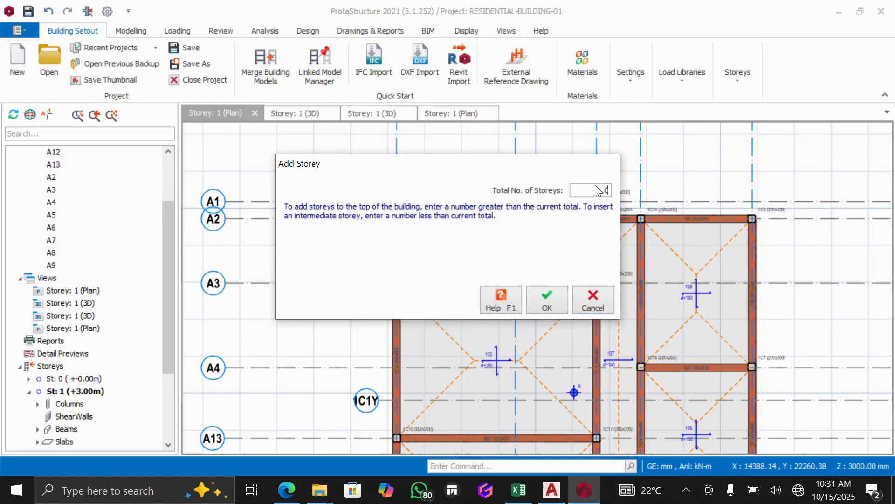
double_click(609, 191)
text(3)
click(544, 296)
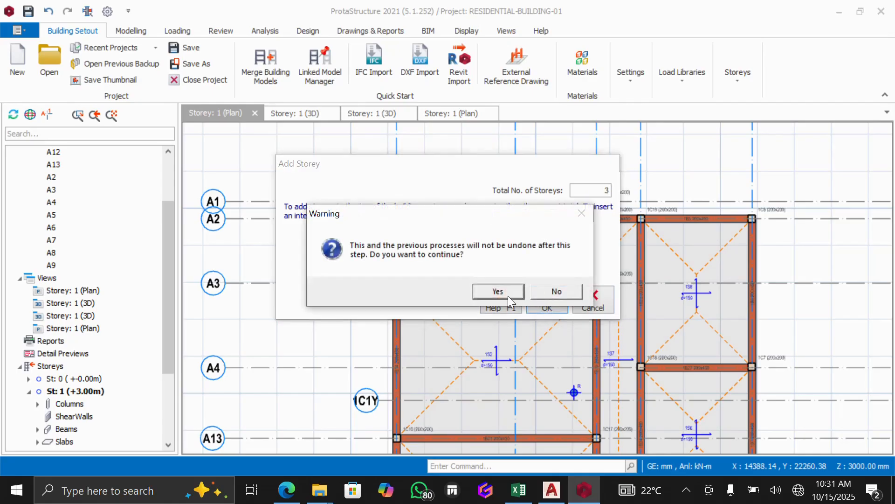
click(507, 296)
click(562, 296)
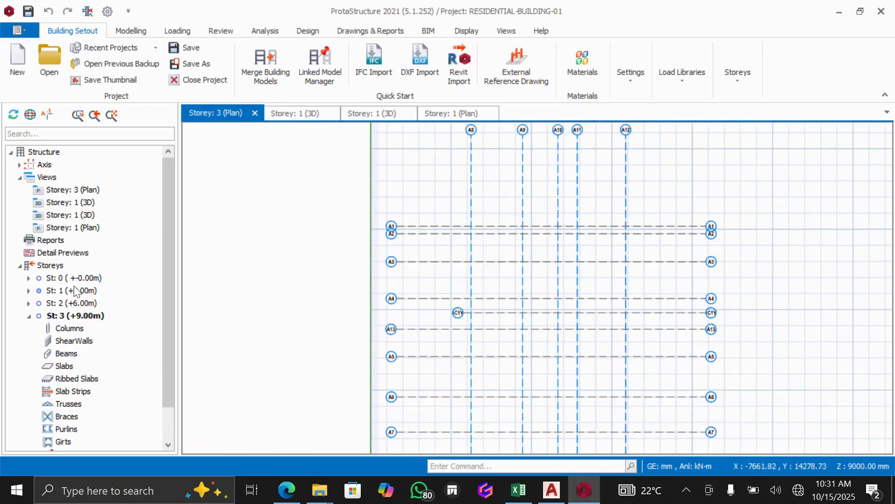
double_click(63, 290)
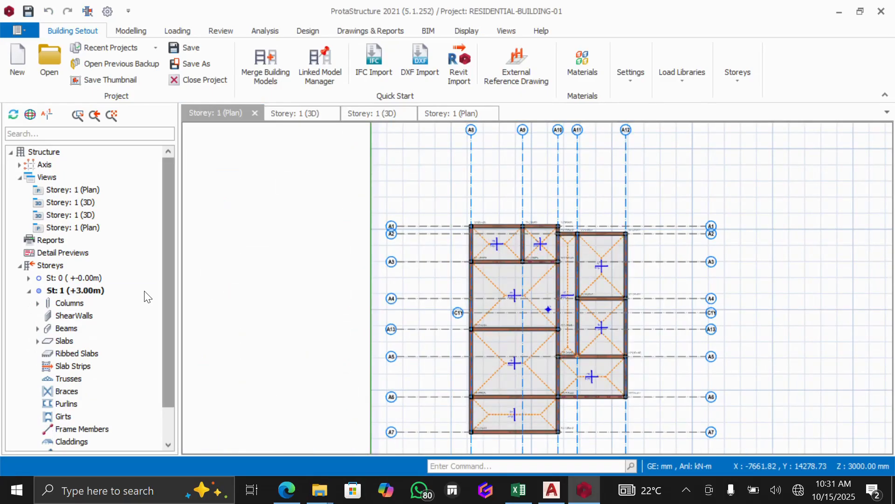
- Generate storey 2 from source storey 1 with all member types included
scroll(427, 232, down, 3)
scroll(460, 255, up, 4)
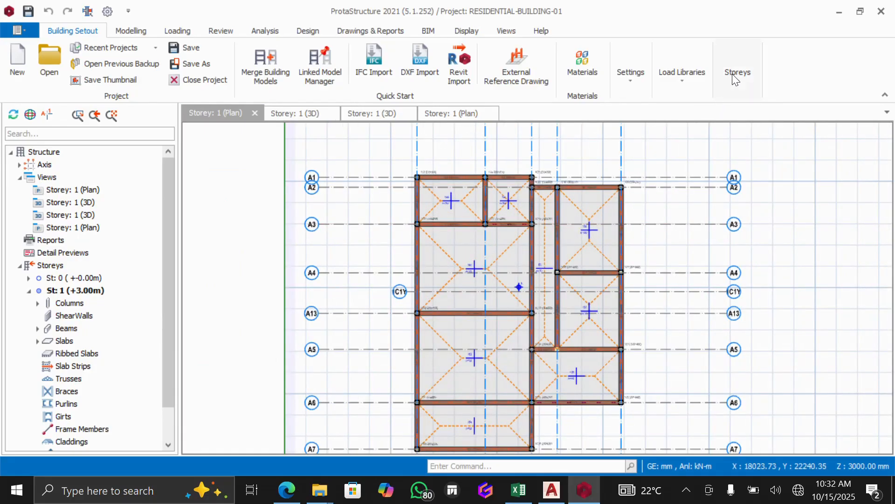
click(737, 86)
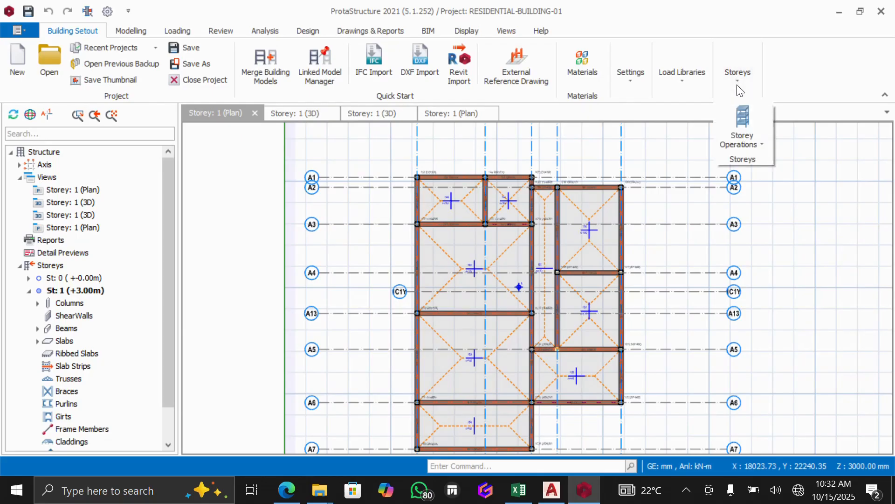
click(760, 139)
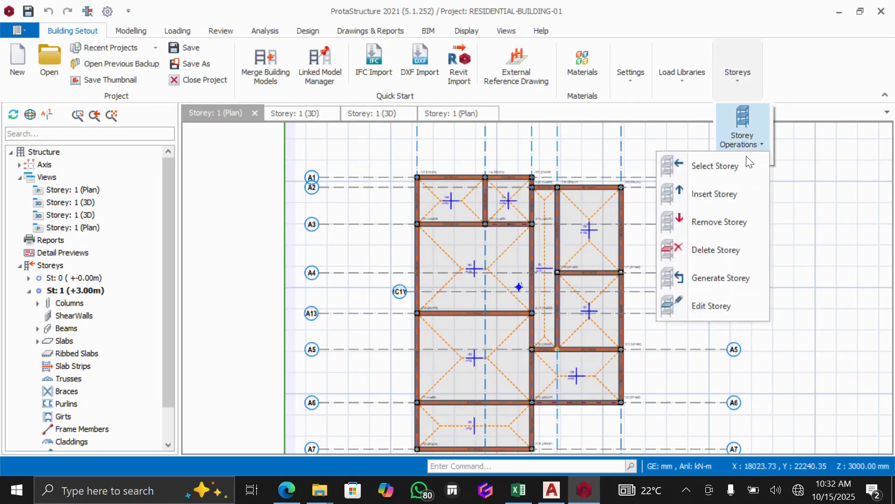
click(712, 278)
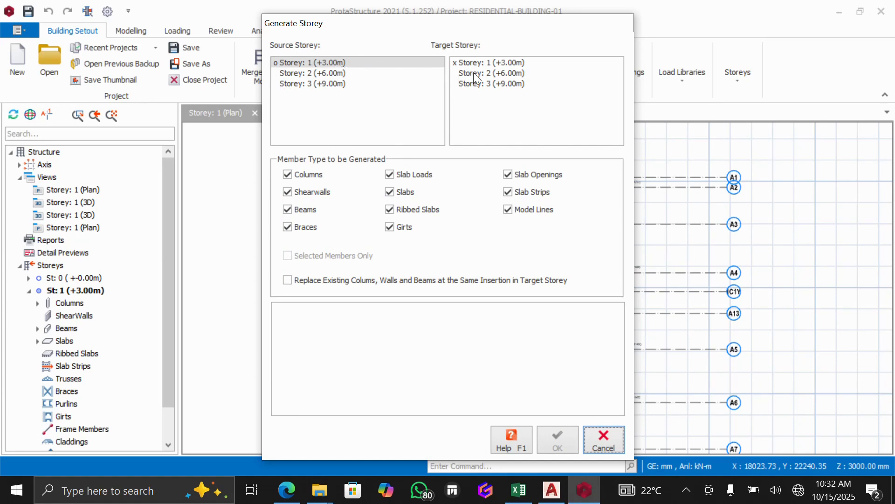
click(390, 61)
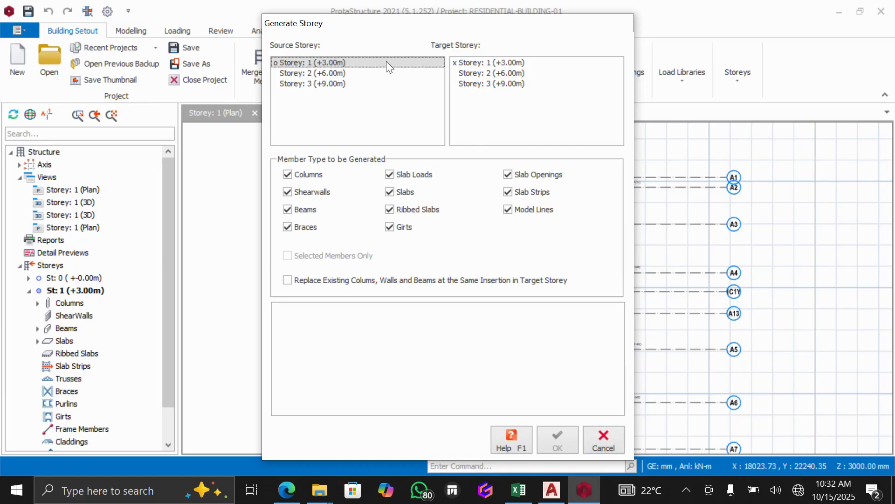
click(477, 75)
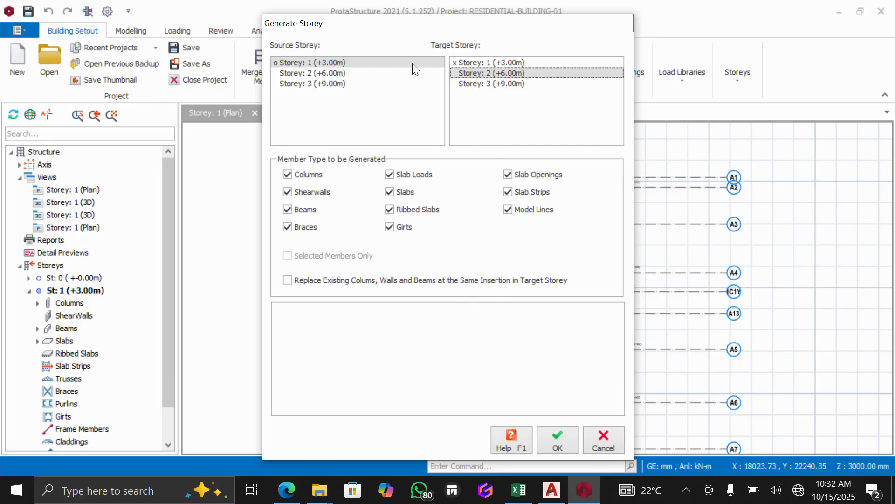
click(550, 441)
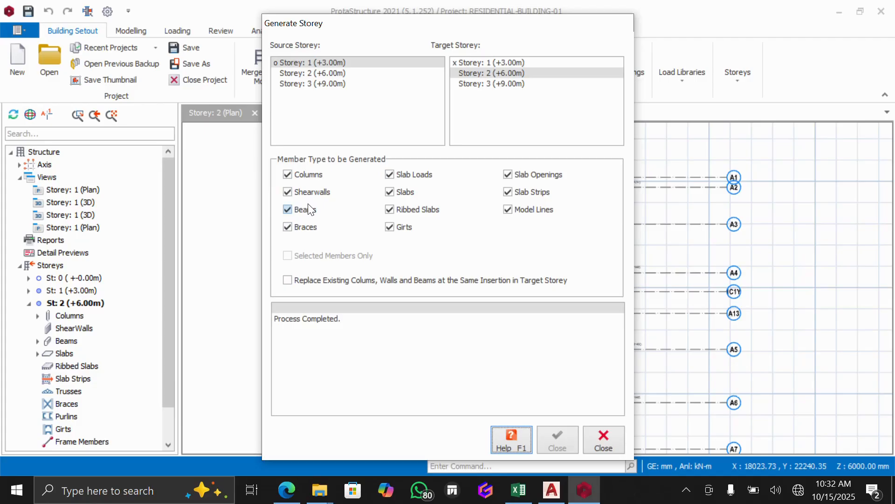
- Generate storey 3 from source storey 2 with all member types included, and close the Generate Storey dialog
click(287, 175)
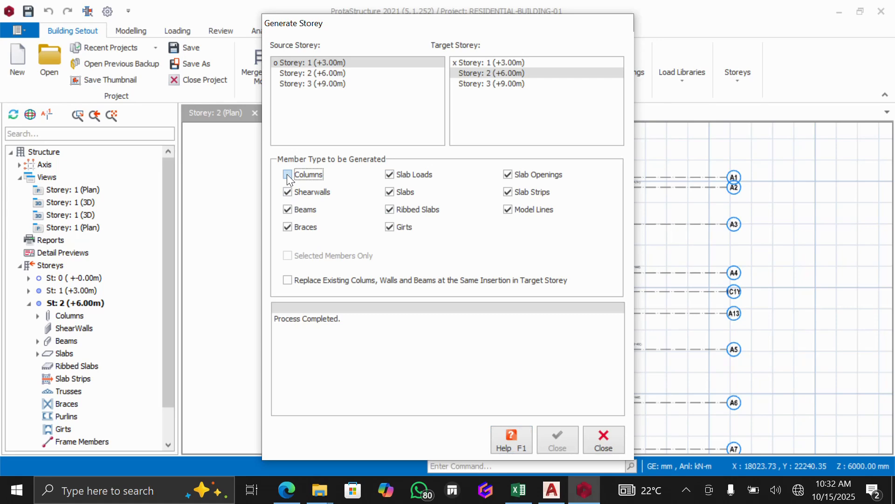
click(287, 174)
click(331, 73)
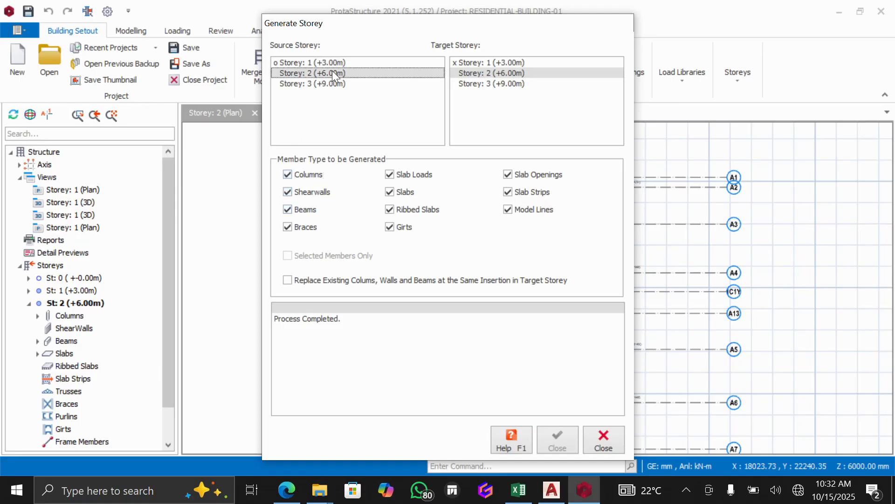
click(467, 84)
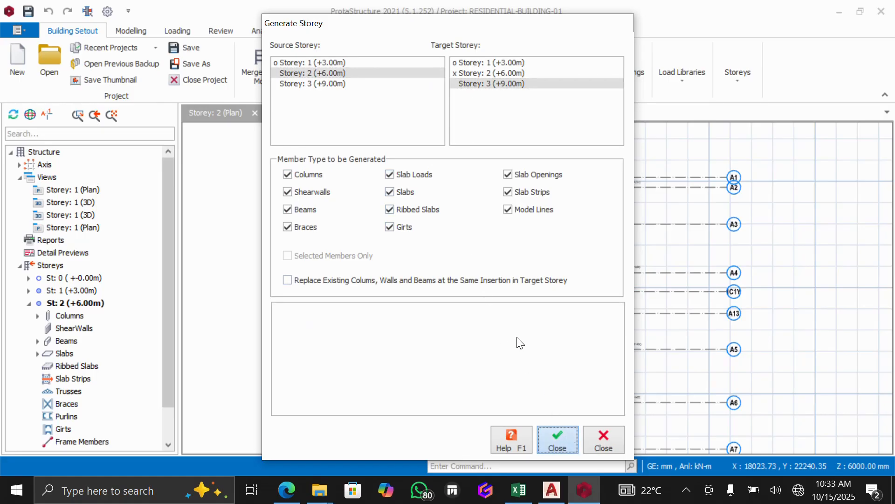
click(604, 438)
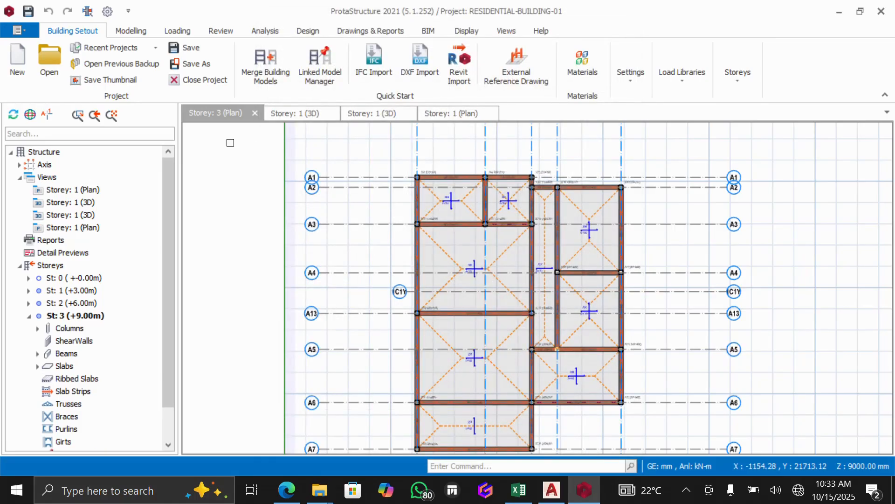
- Examine the three-storey frame and its beam wall loads from above and from the front in the 3D view
double_click(77, 203)
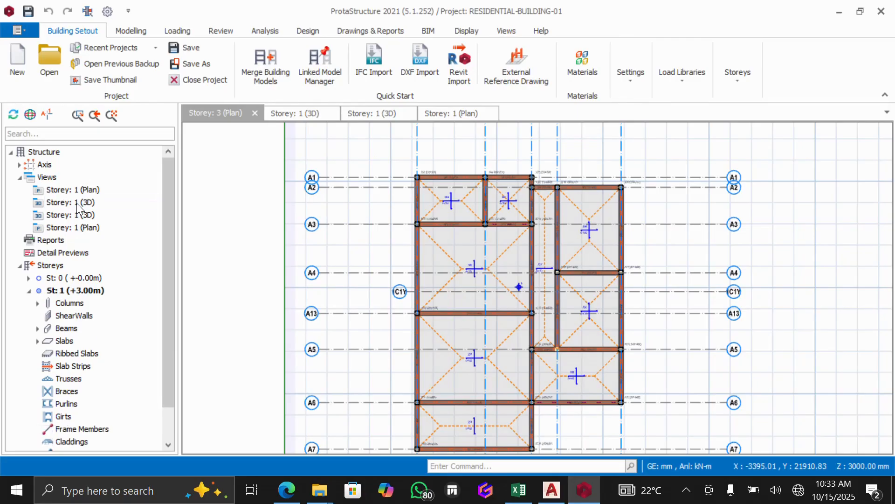
scroll(366, 248, up, 3)
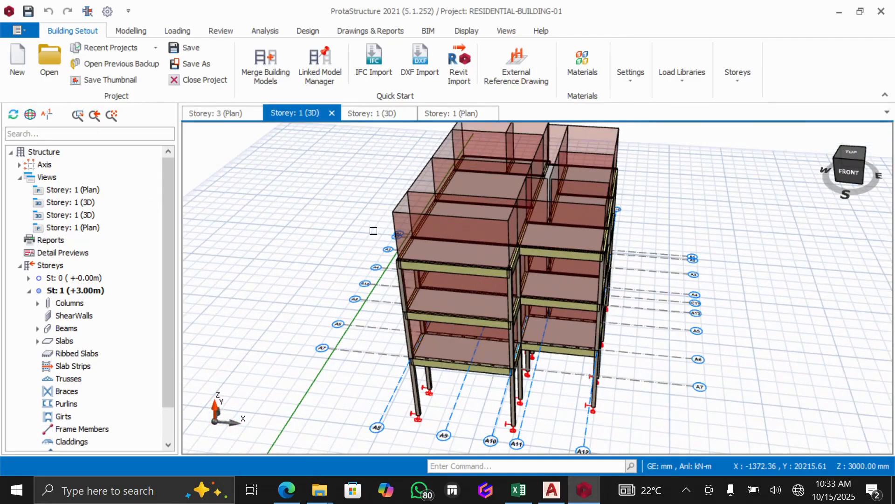
mouse_move(846, 166)
mouse_down()
mouse_move(846, 152)
mouse_move(828, 161)
mouse_move(880, 163)
mouse_move(838, 175)
mouse_up()
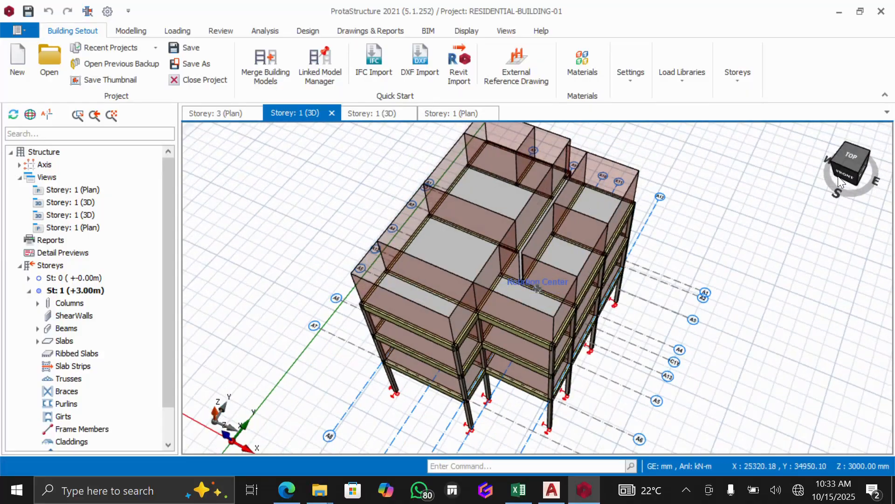
scroll(537, 233, up, 2)
click(844, 176)
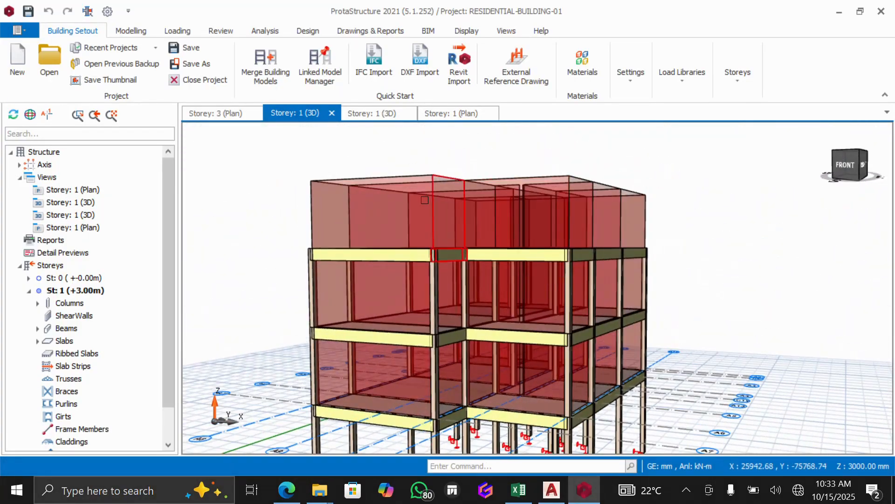
scroll(473, 211, down, 1)
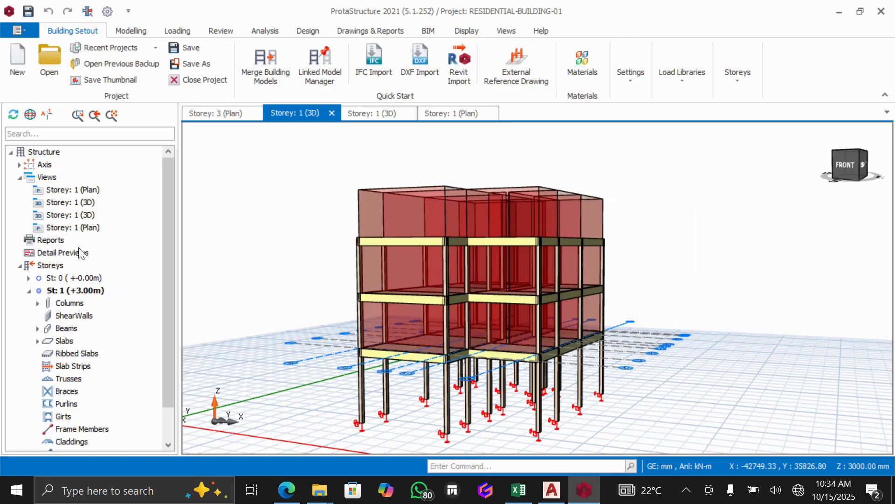
- Make storey 3 active in the plan, delete the wall loads from all its beams, 3B1 to 3B28, and clear the selection
scroll(70, 294, down, 1)
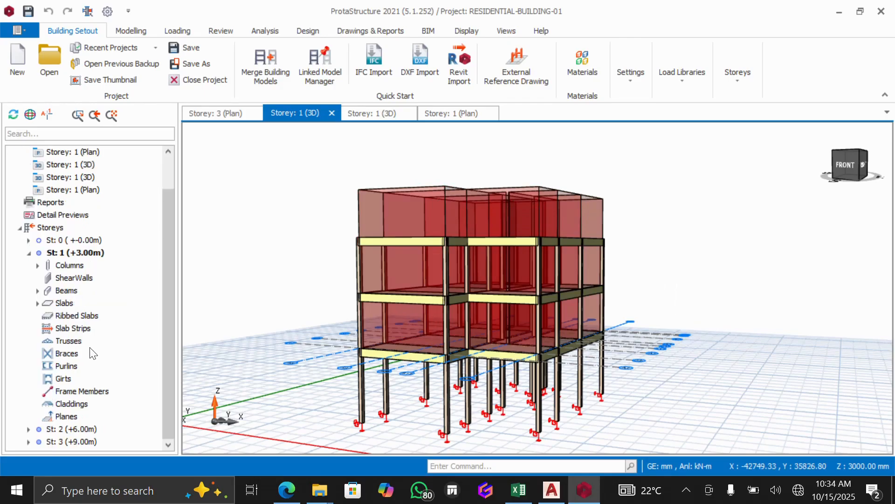
click(62, 441)
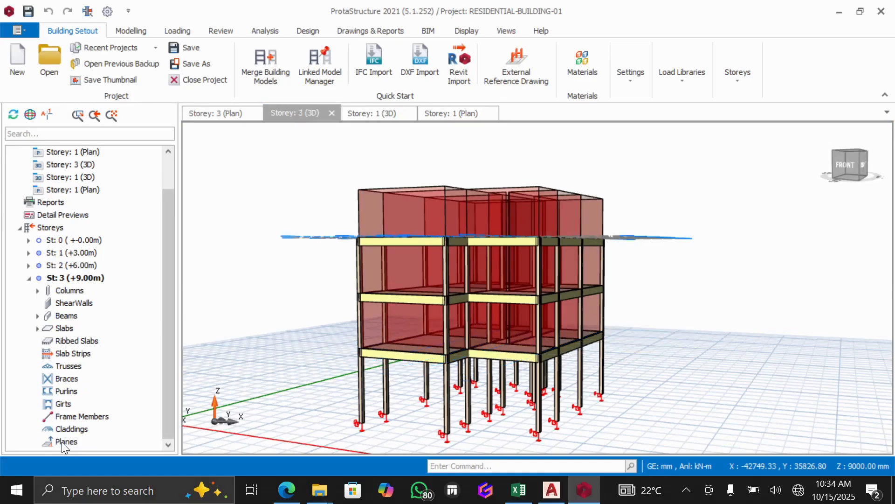
double_click(75, 152)
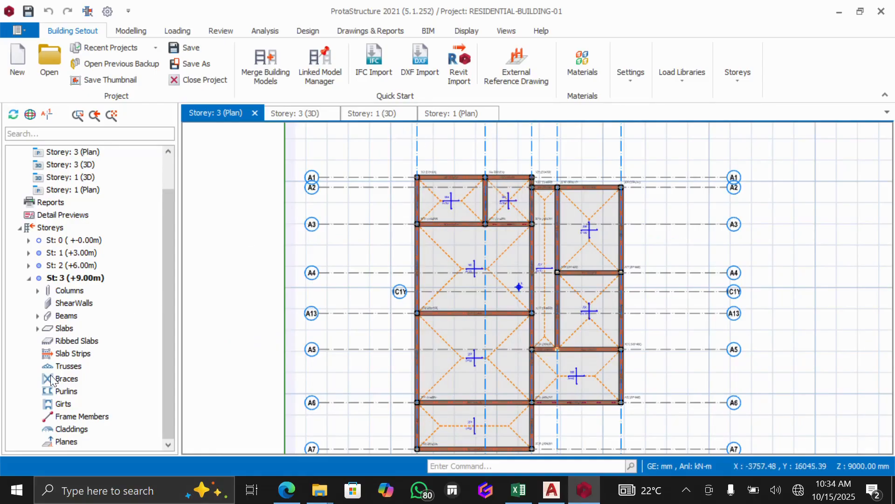
double_click(64, 315)
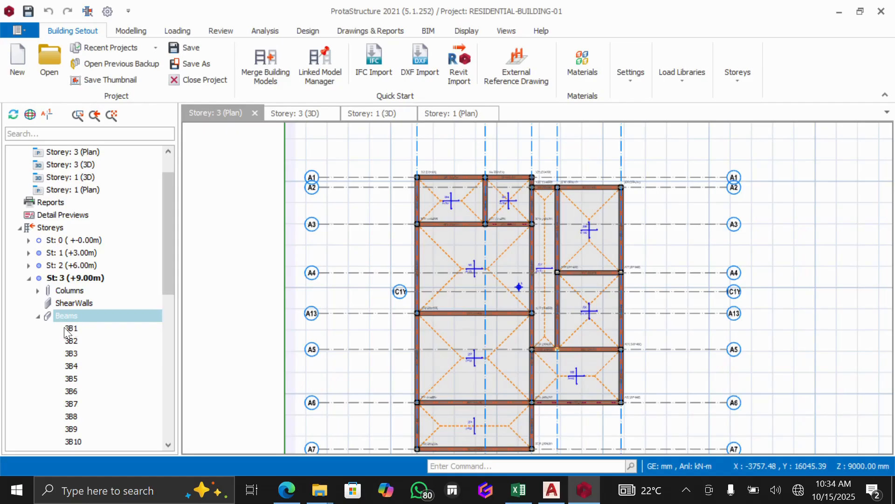
click(63, 326)
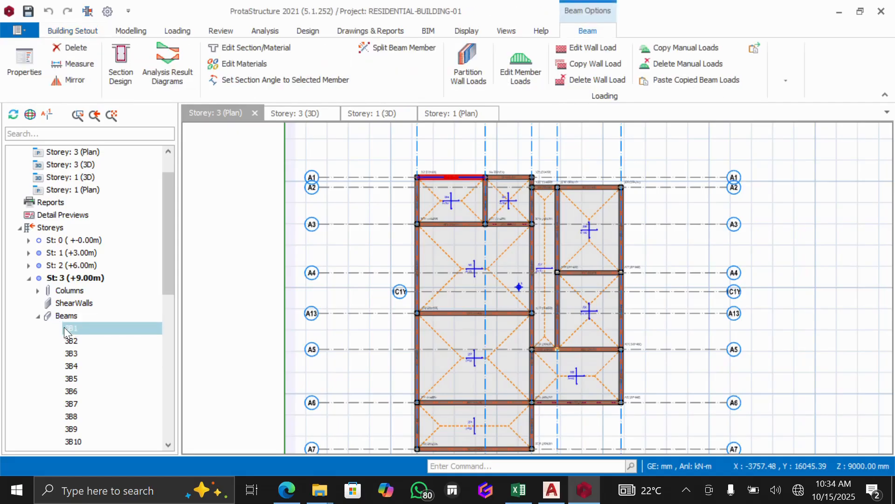
scroll(93, 345, down, 9)
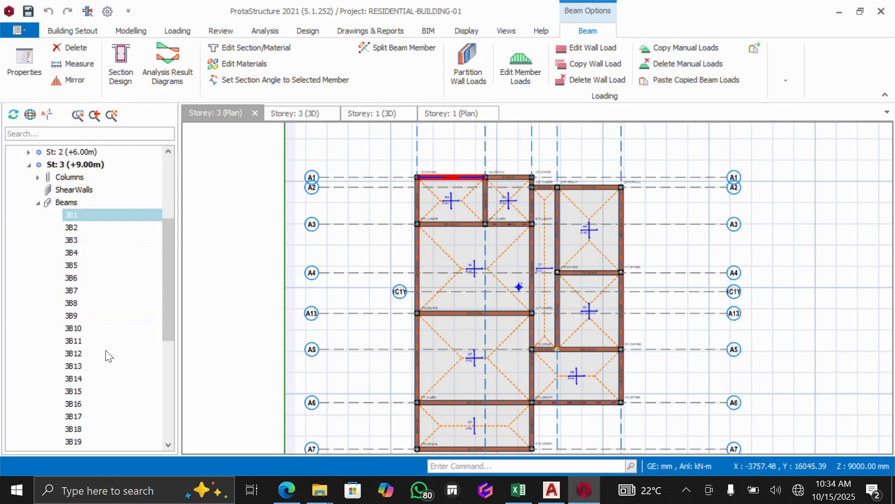
shift+click(75, 316)
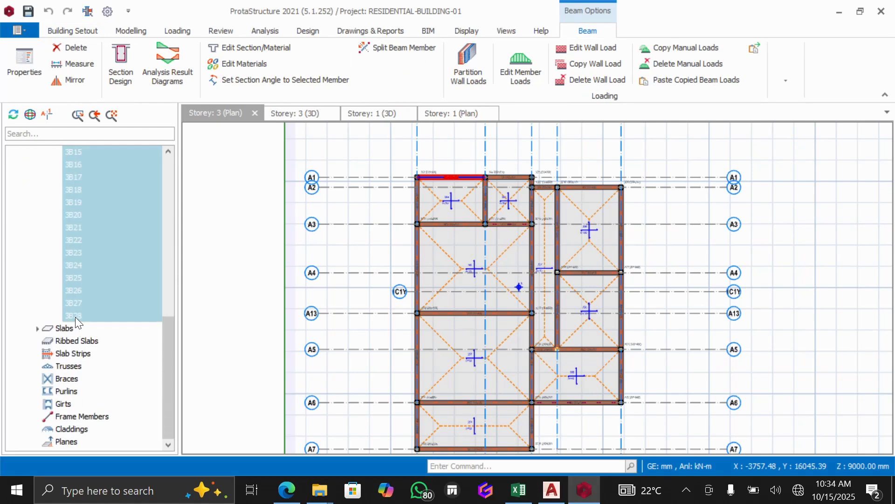
right_click(115, 239)
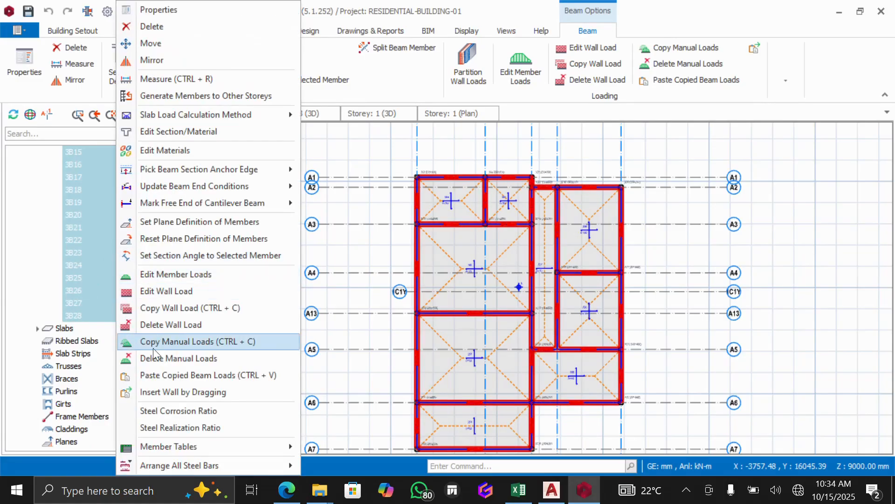
click(182, 324)
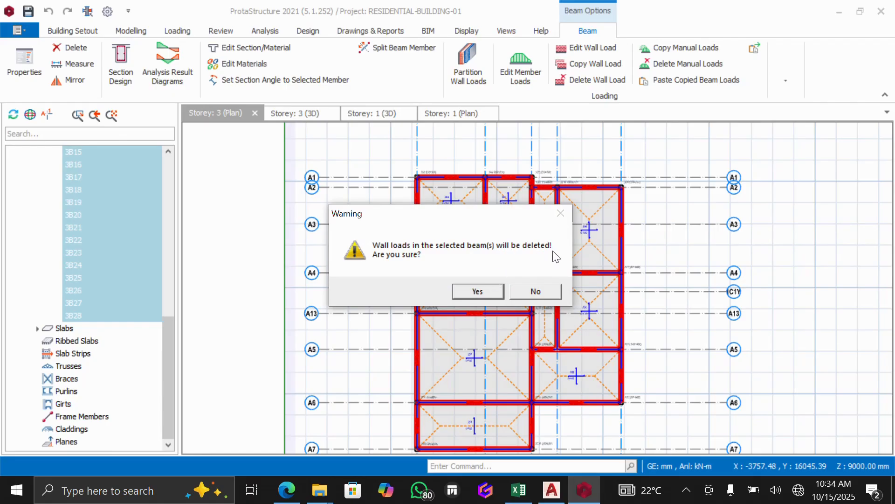
click(470, 290)
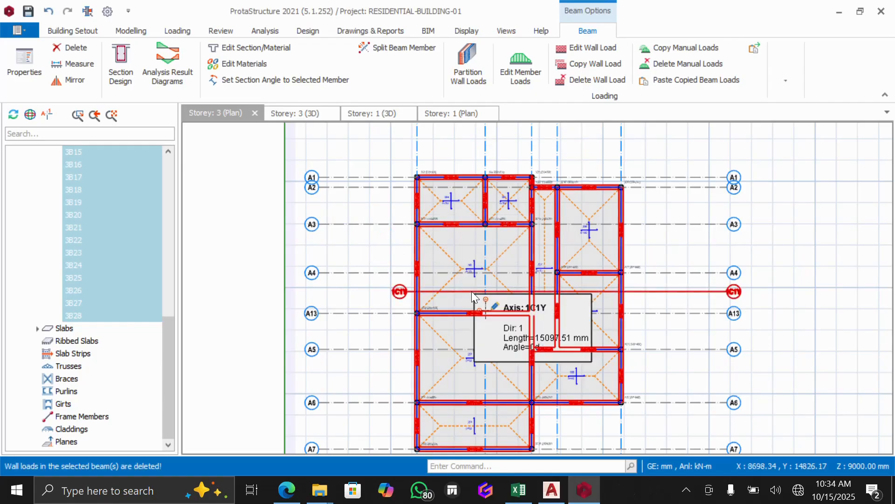
key(Escape)
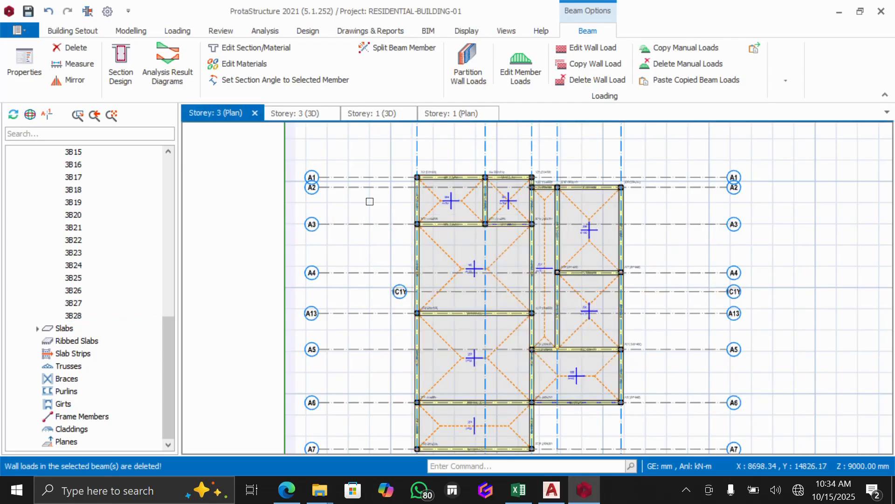
- Examine the storey 3 beams in plan and the roof level in 3D from several angles, with storey 0 as the active storey
scroll(509, 200, up, 3)
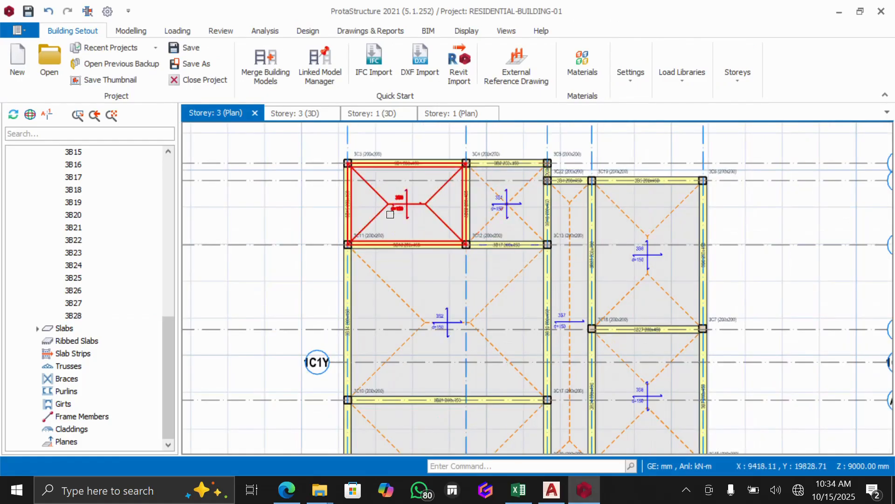
scroll(144, 287, up, 8)
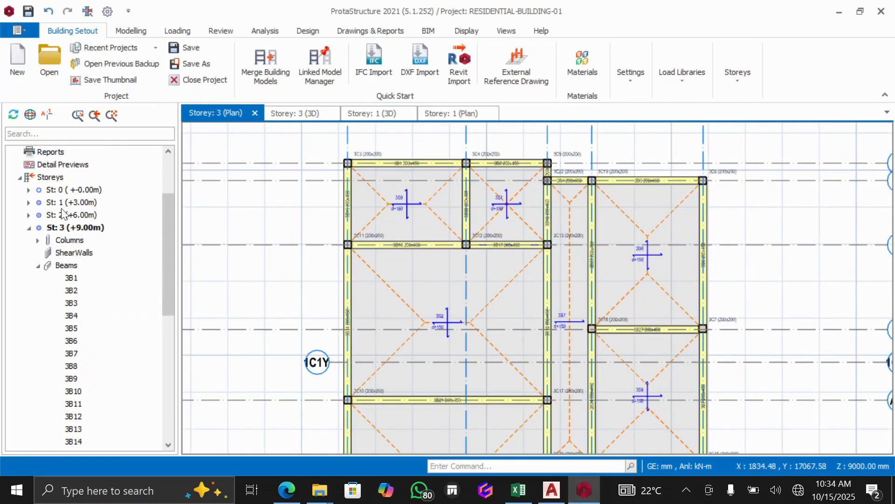
scroll(79, 224, up, 5)
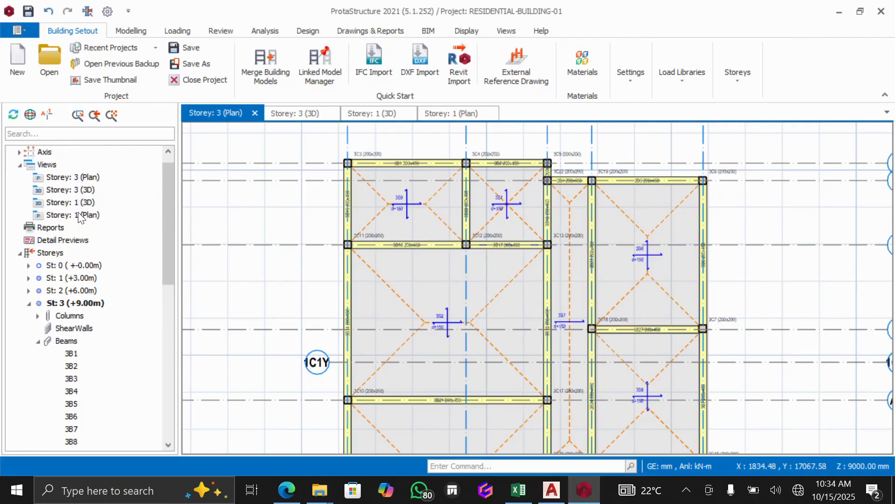
double_click(77, 203)
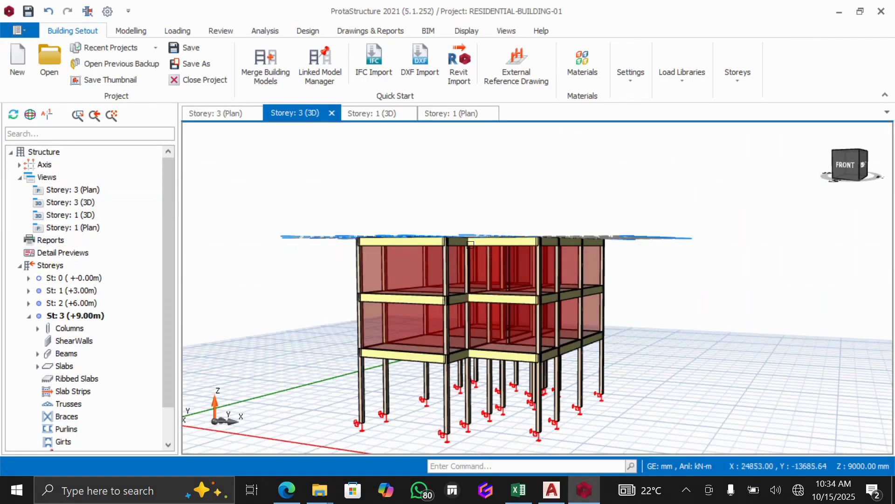
double_click(84, 278)
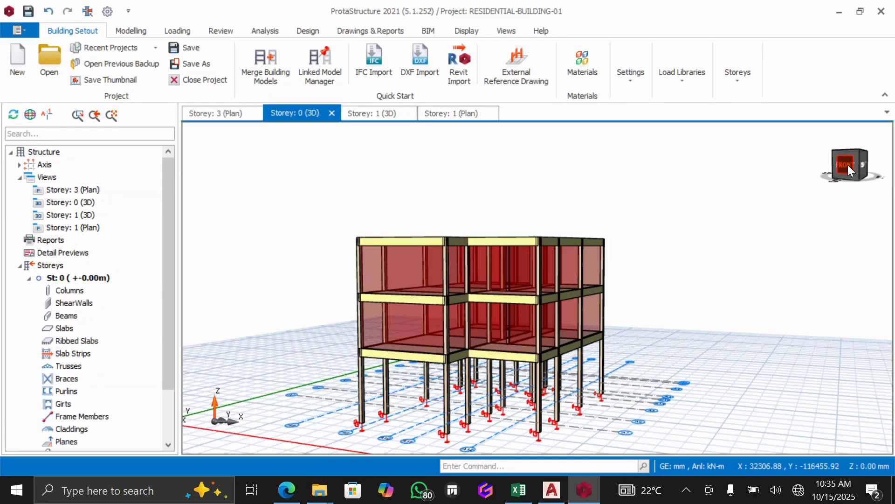
mouse_move(847, 164)
mouse_down()
mouse_move(856, 173)
mouse_move(797, 183)
mouse_move(819, 178)
mouse_move(858, 190)
mouse_move(860, 161)
mouse_move(838, 169)
mouse_move(861, 166)
mouse_move(844, 163)
mouse_move(855, 172)
mouse_move(862, 158)
mouse_move(846, 158)
mouse_move(858, 164)
mouse_up()
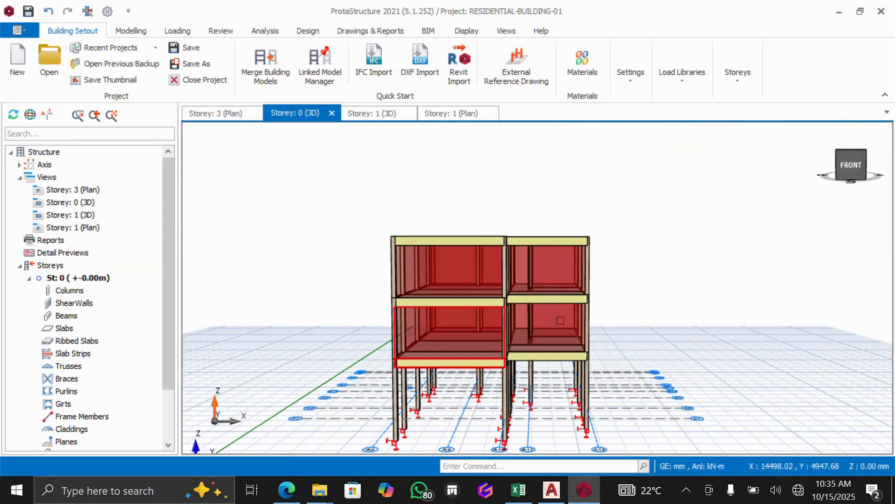
scroll(540, 341, down, 1)
scroll(541, 340, up, 5)
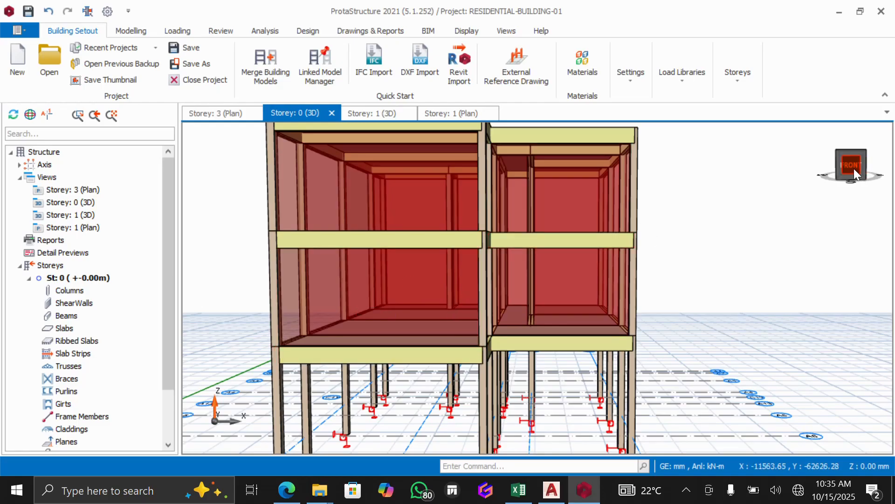
drag(855, 169, 860, 187)
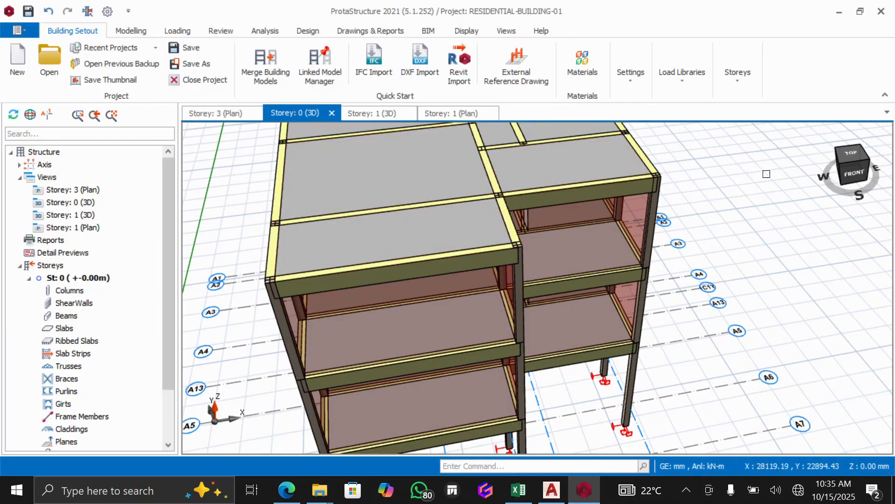
- Examine the whole three-storey frame in 3D from its south-east corner
mouse_move(852, 176)
mouse_down()
mouse_move(832, 175)
mouse_move(844, 167)
mouse_move(826, 173)
mouse_up()
click(842, 164)
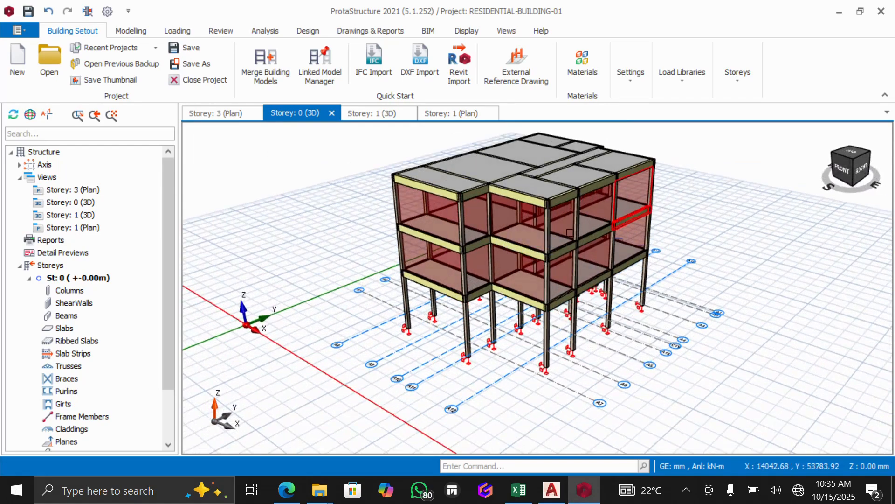
scroll(465, 274, down, 2)
scroll(468, 215, up, 3)
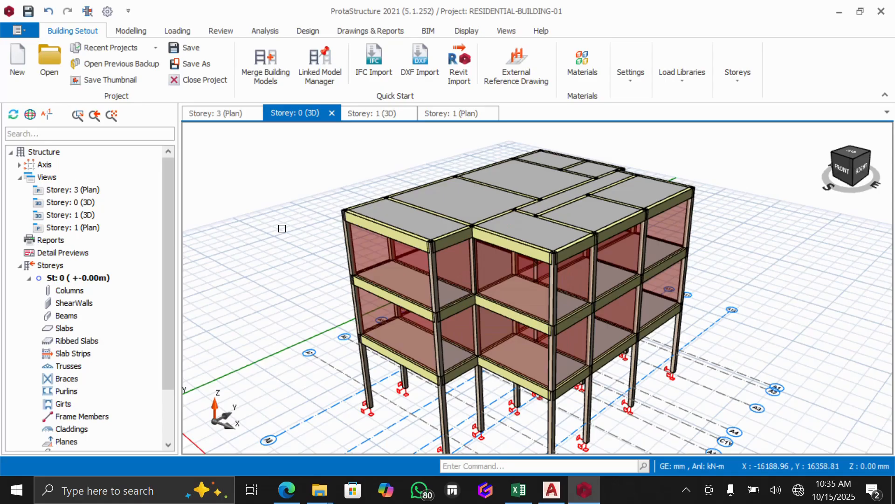
- Generate the building analysis load combinations automatically with dead, live and pattern load cases at the default coefficients, and accept them
click(267, 31)
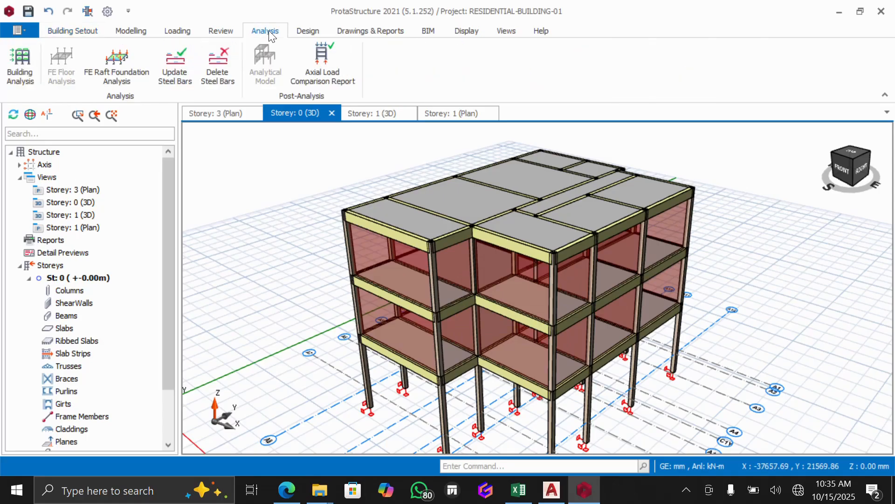
click(17, 61)
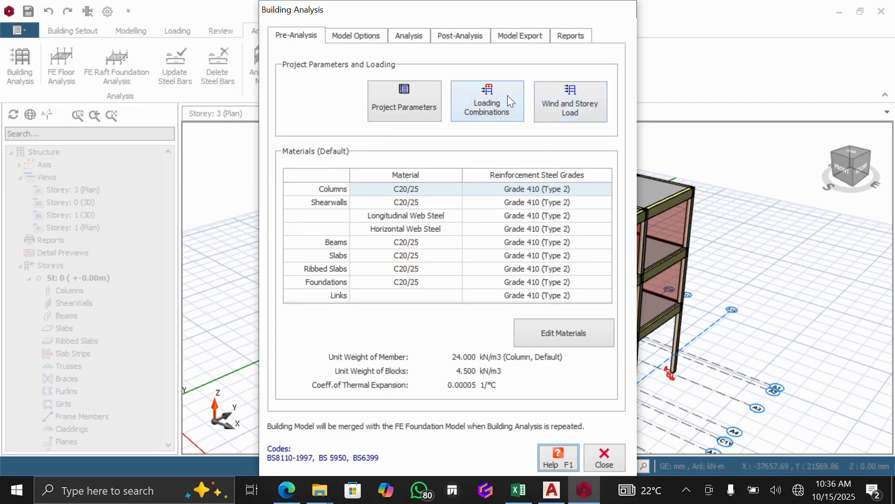
click(483, 103)
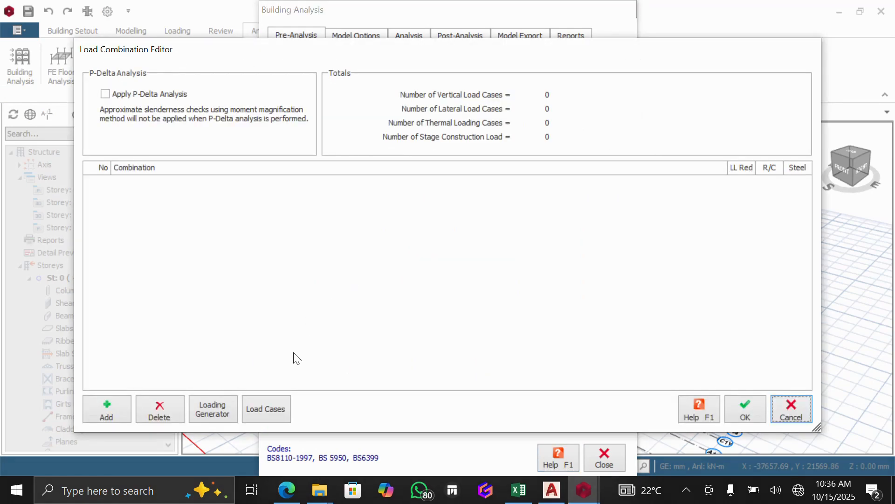
click(216, 410)
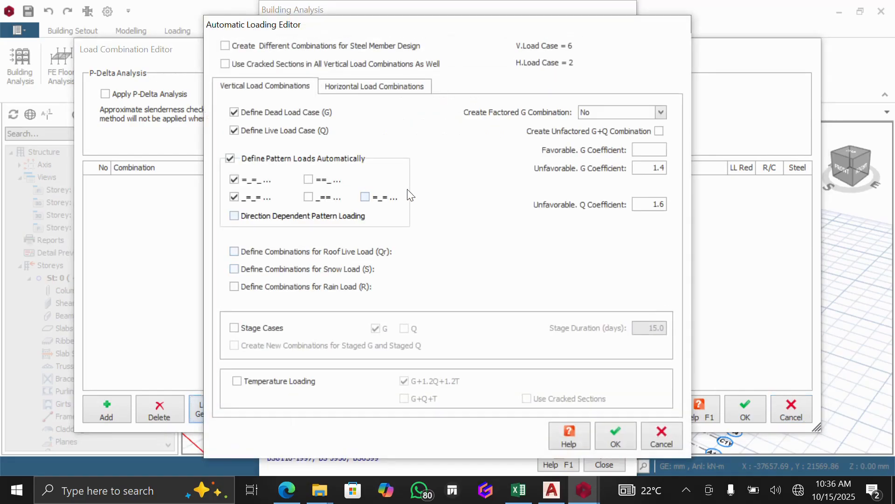
click(615, 434)
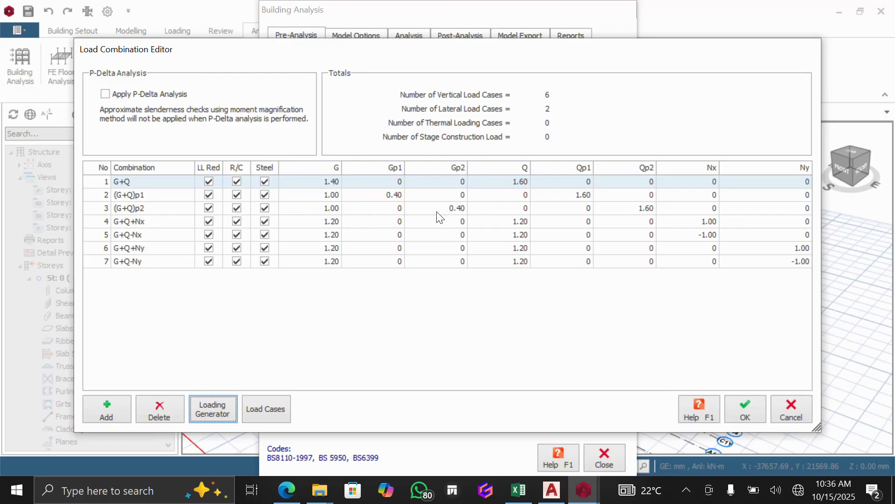
click(742, 409)
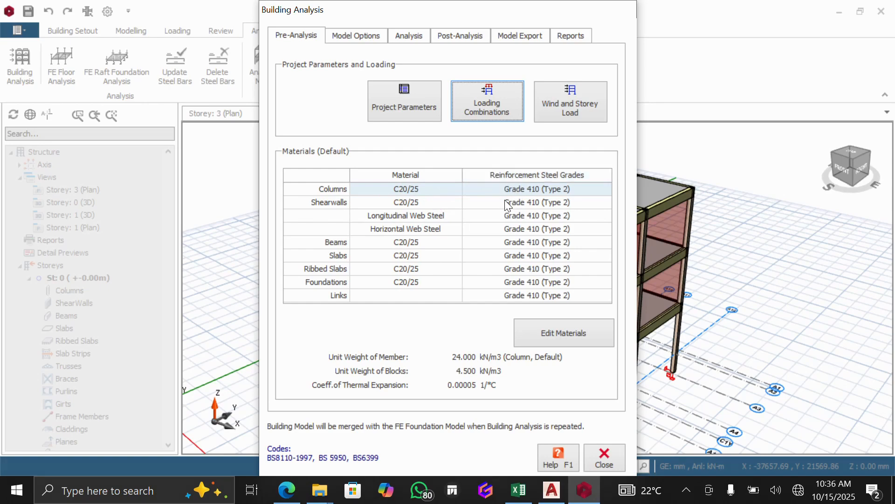
- In the default materials, set the concrete columns to C25/30 concrete and Grade 460 (Type 2) reinforcement
click(558, 334)
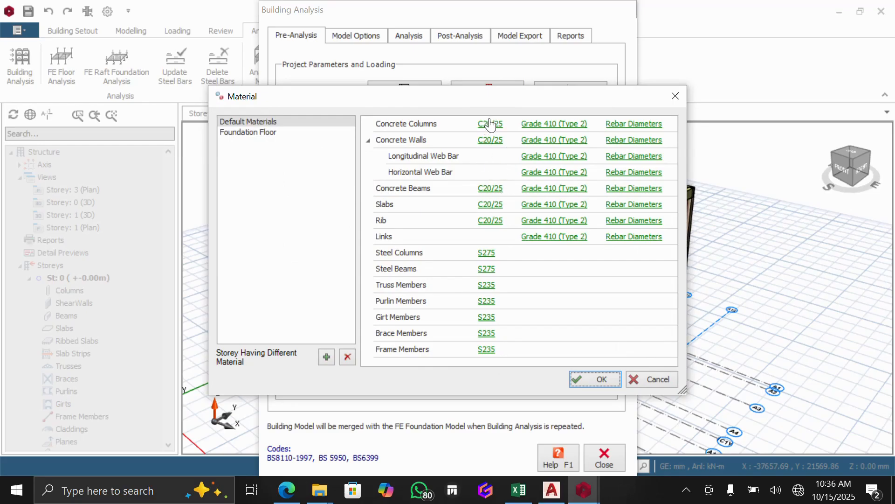
click(490, 124)
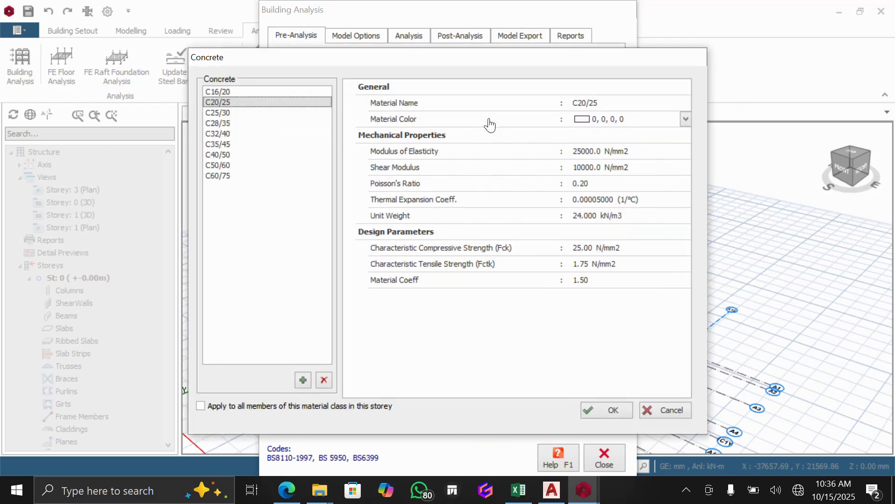
click(225, 113)
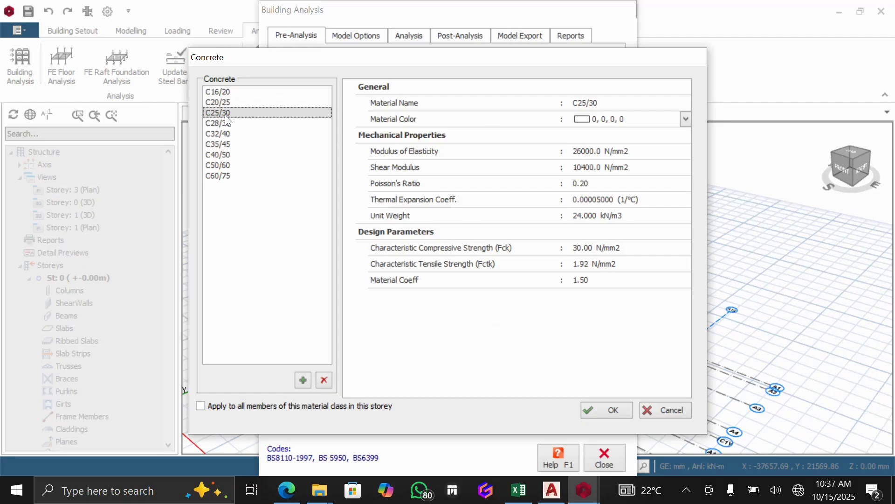
click(614, 410)
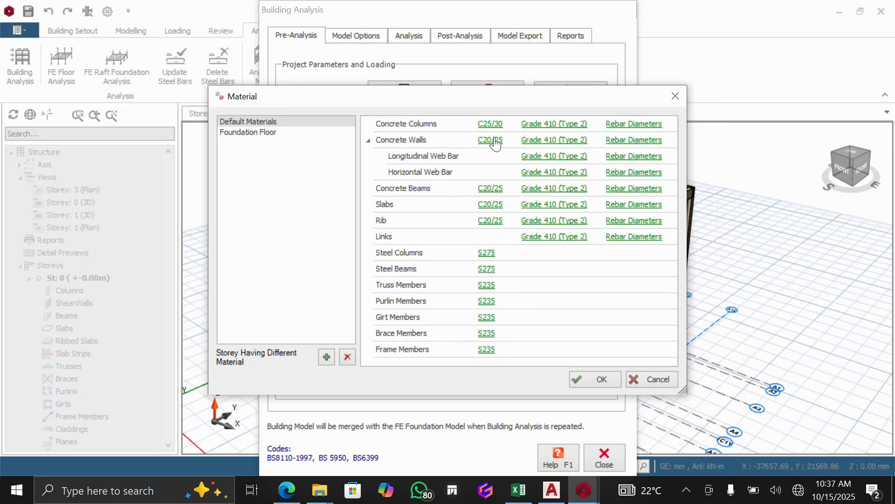
click(560, 124)
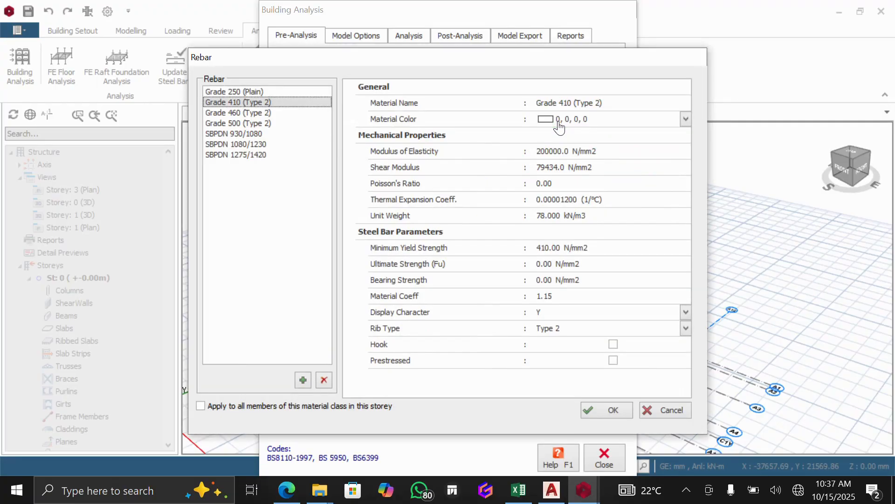
click(242, 112)
click(615, 409)
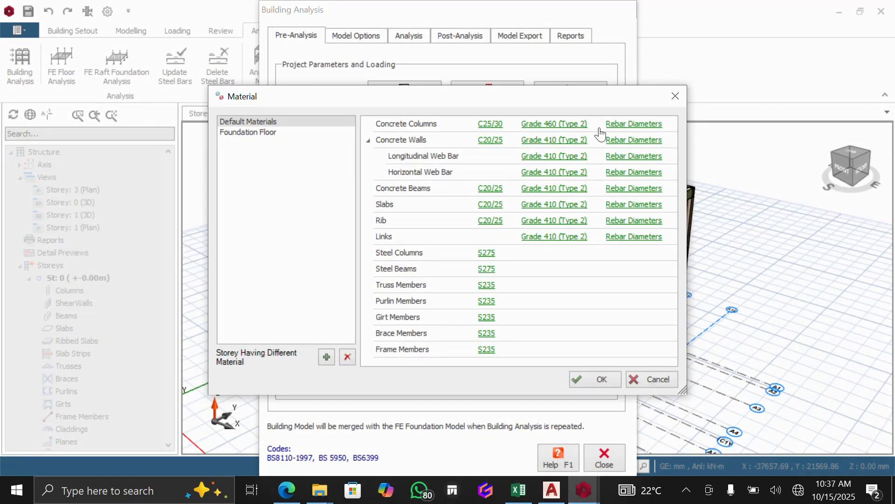
- Restrict the concrete column rebar diameters to T16 only
click(627, 124)
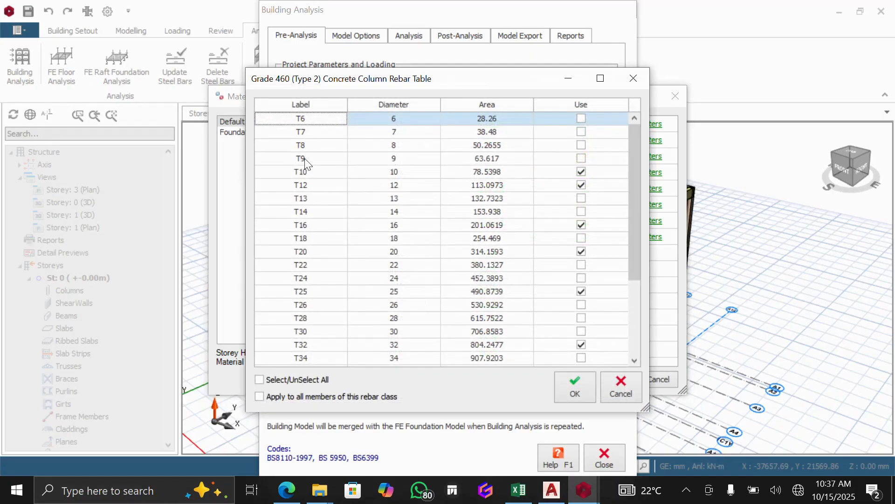
click(257, 378)
click(257, 378)
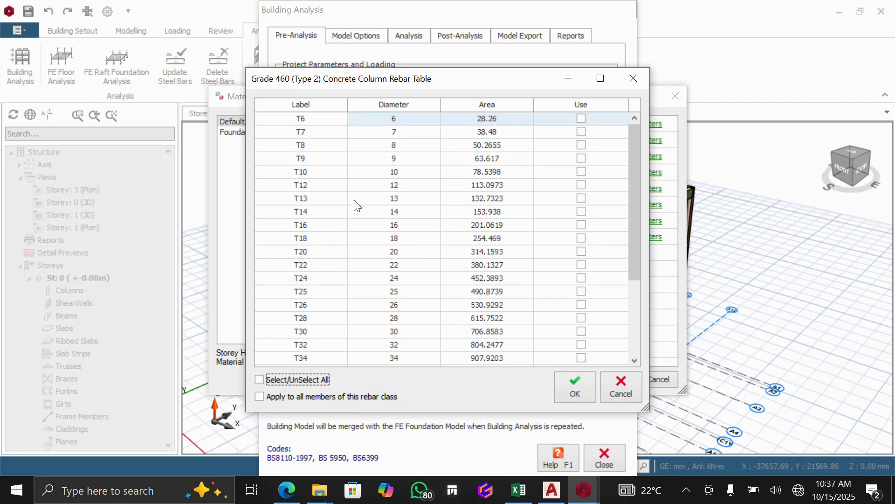
click(582, 225)
click(578, 385)
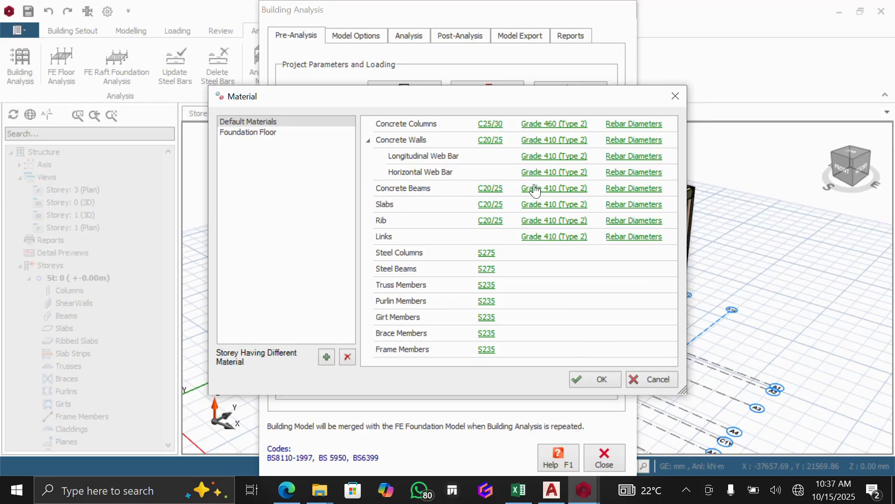
- Restrict the concrete beam rebar diameters to Y16 only
click(612, 187)
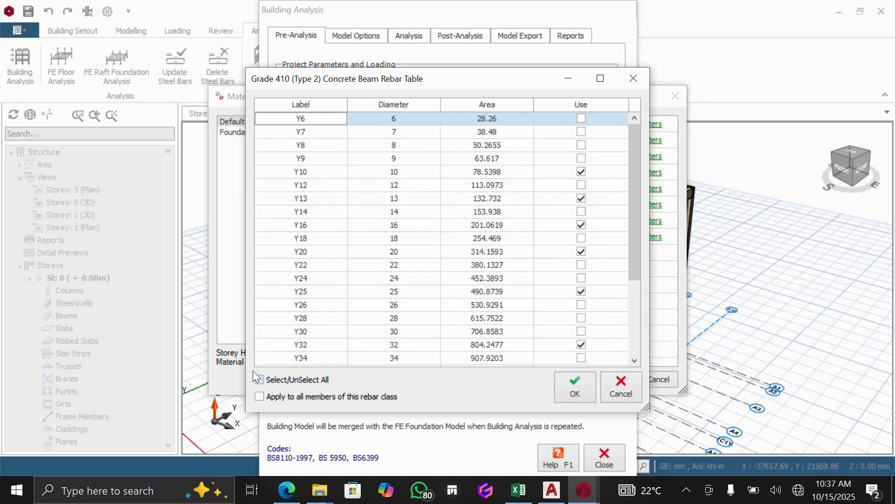
click(258, 377)
click(258, 377)
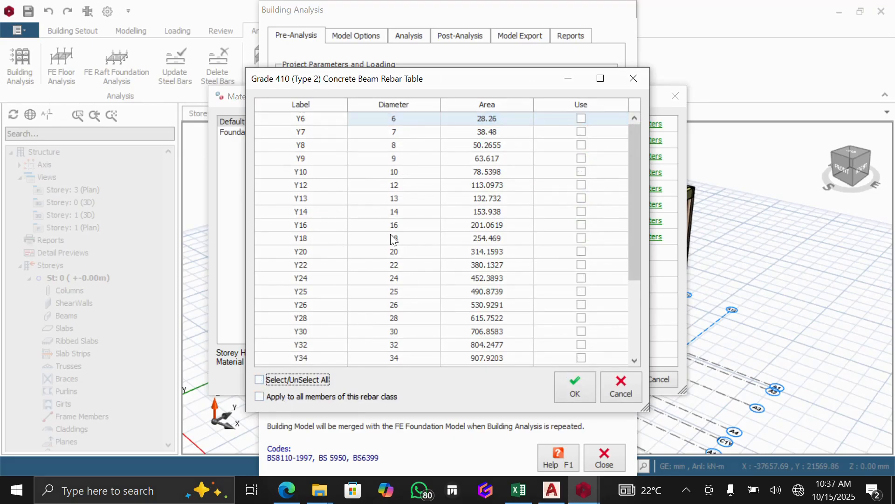
click(581, 224)
click(575, 387)
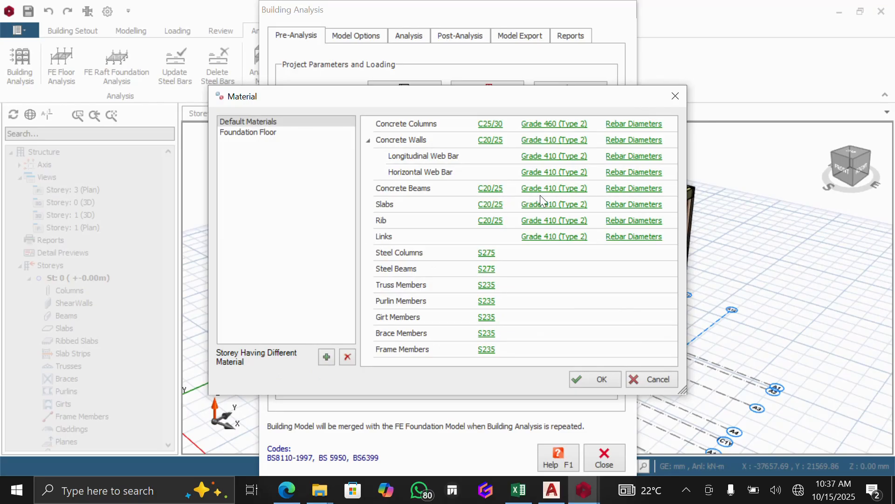
- Restrict the slab rebar diameters to Y12 only
click(632, 205)
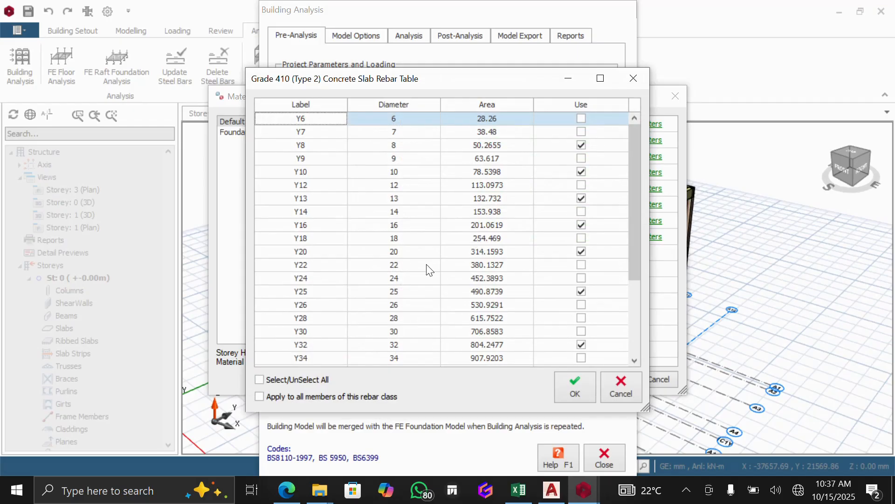
click(262, 379)
click(261, 379)
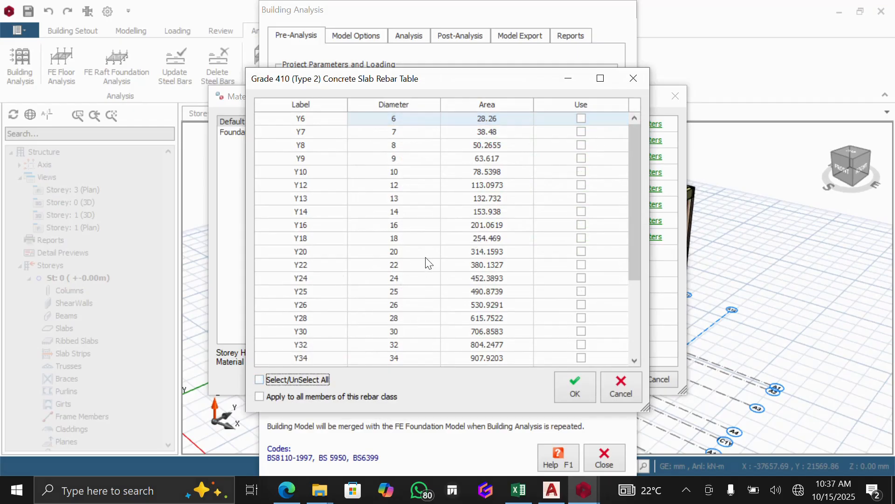
click(581, 185)
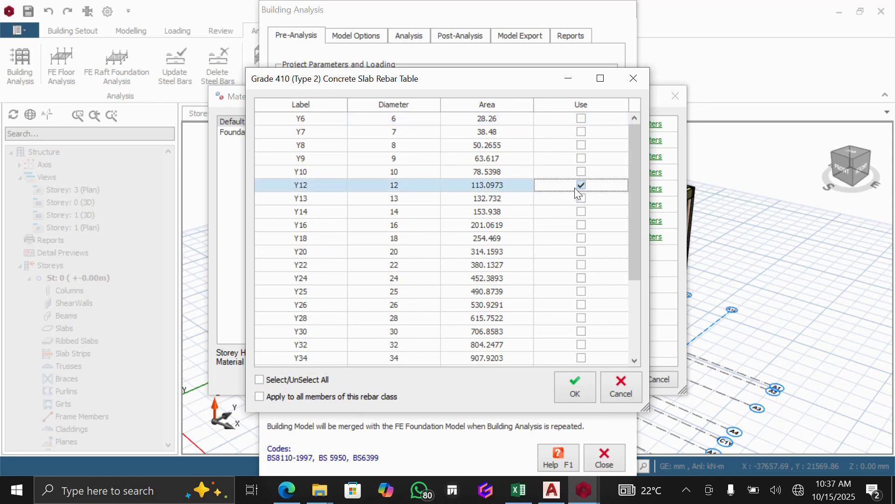
click(579, 392)
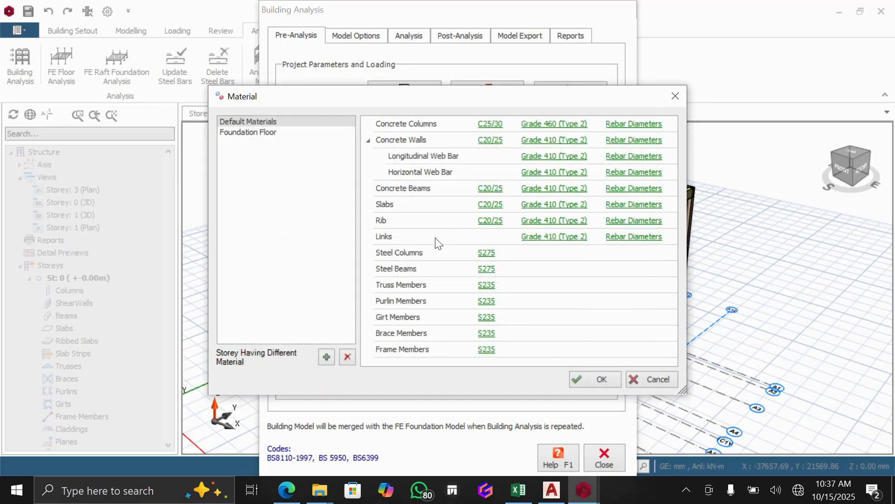
- Restrict the link rebar diameters to Y8 only and accept the edited default materials
click(619, 238)
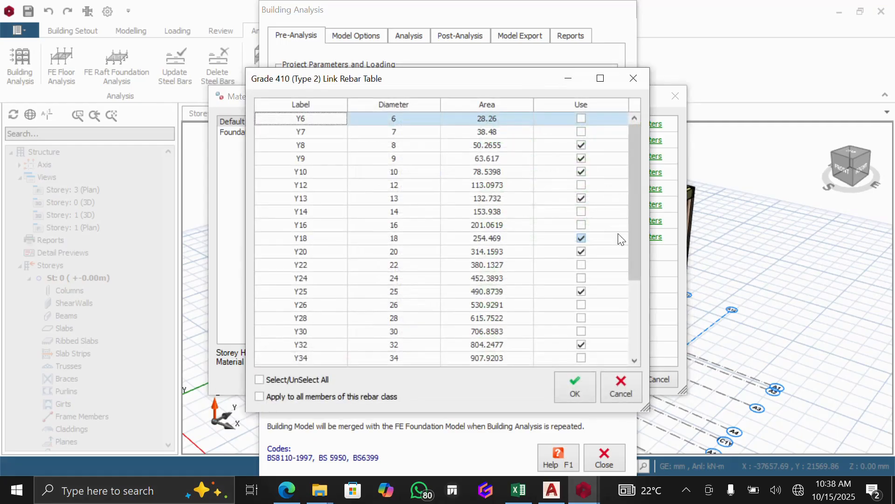
click(628, 82)
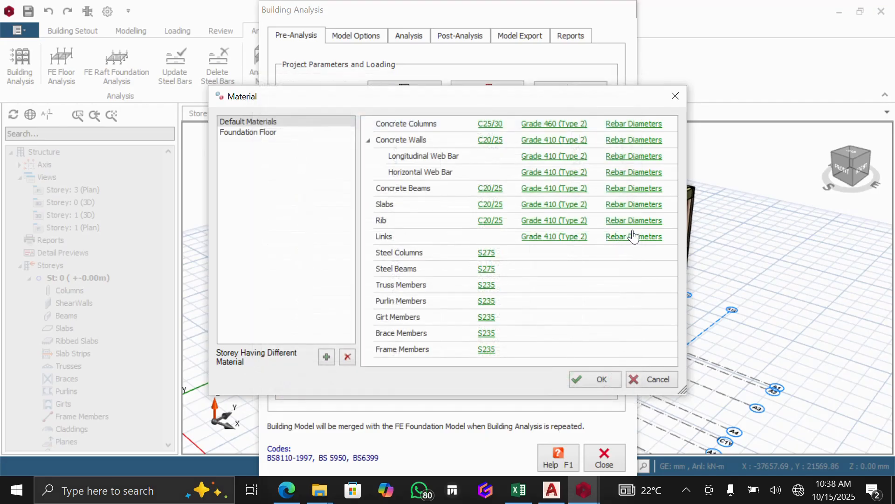
click(613, 238)
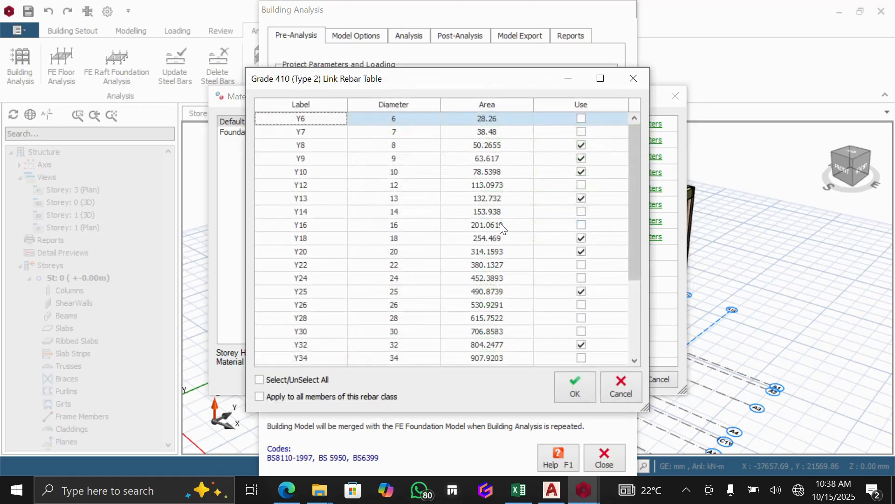
click(258, 379)
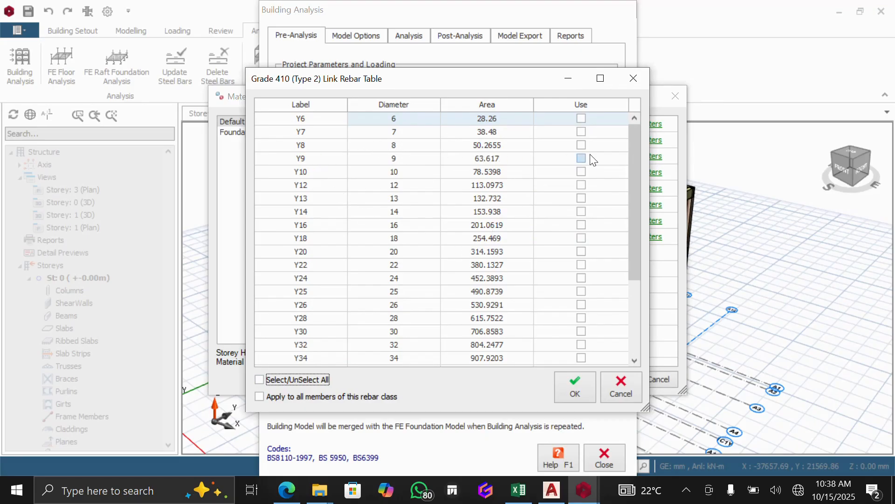
click(581, 146)
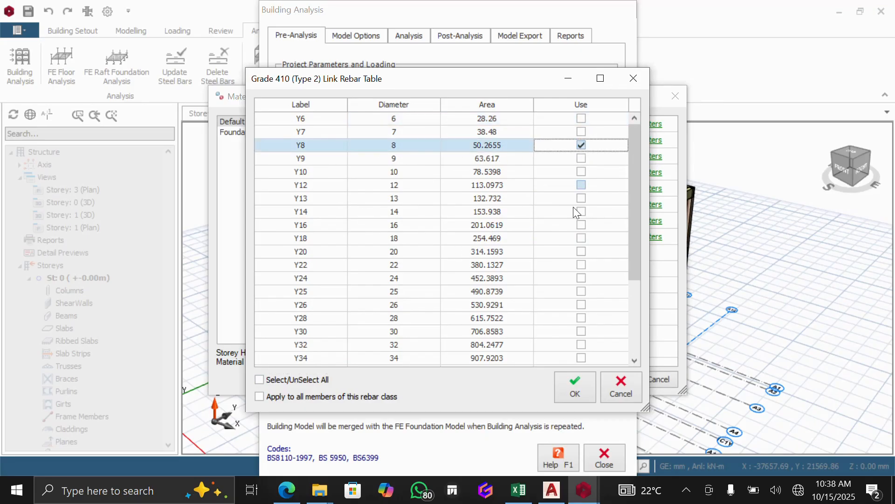
click(580, 390)
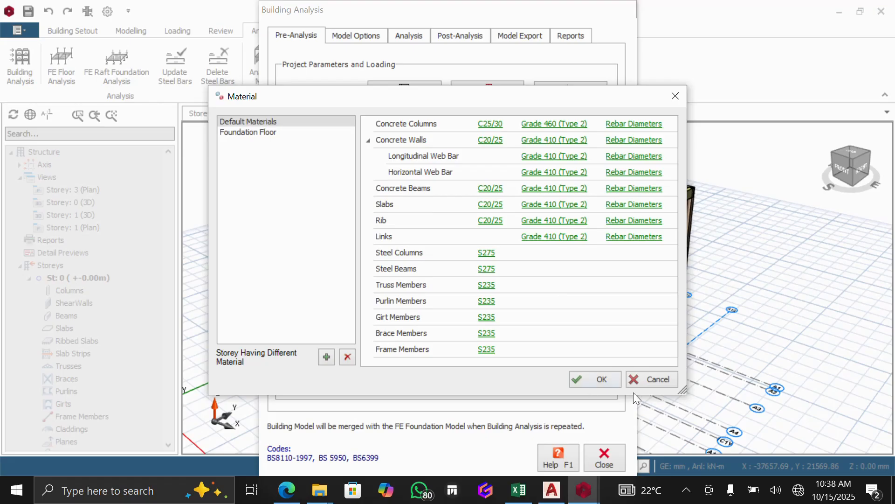
click(599, 378)
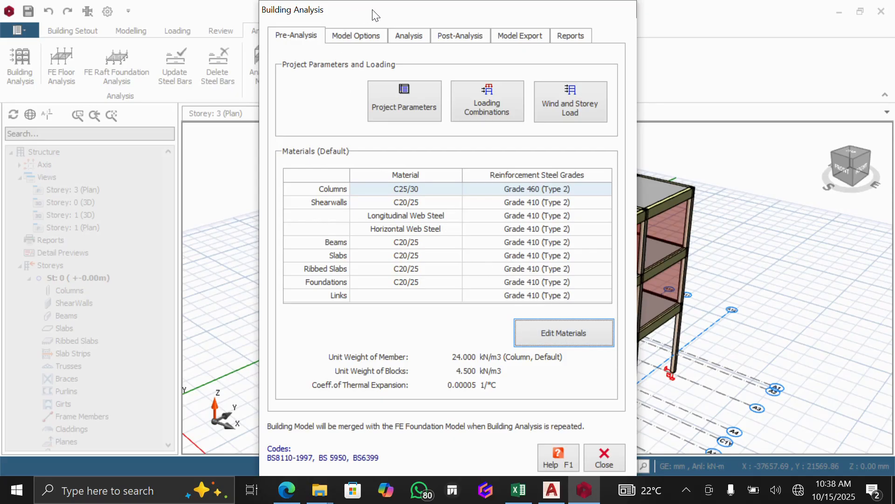
- Run the Building Model Check with all checks on all storeys, and close the check dialog
click(409, 40)
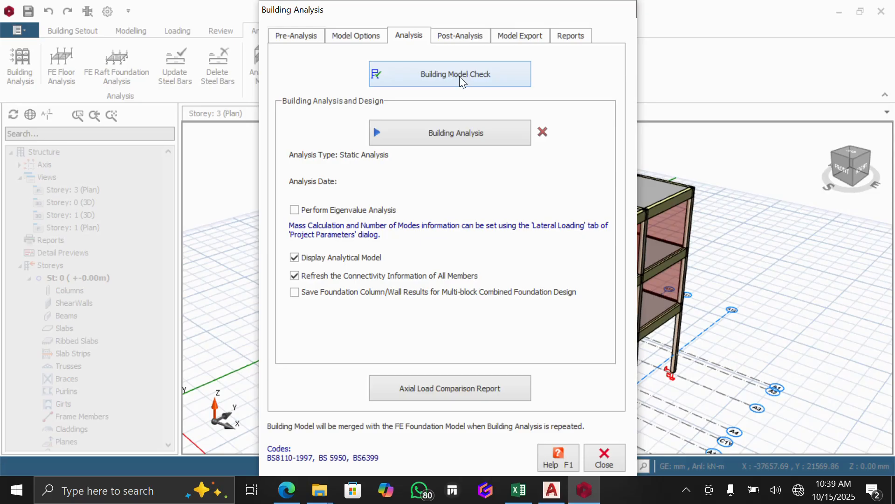
click(446, 80)
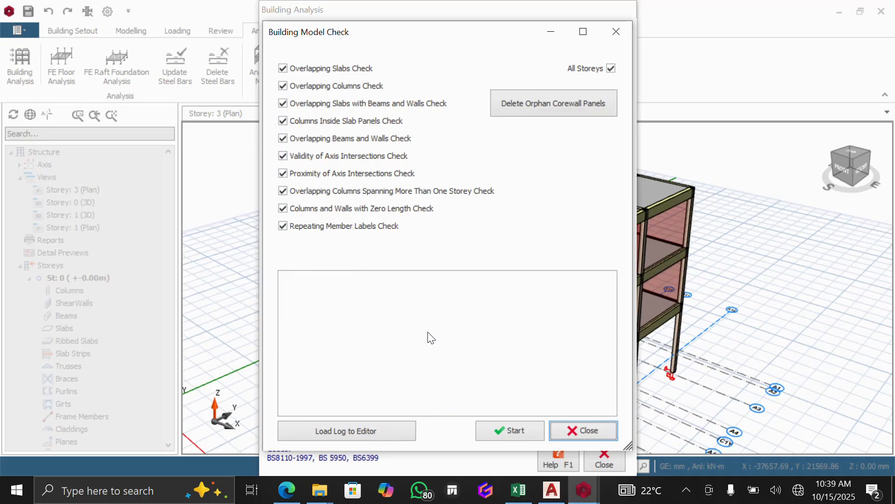
click(501, 427)
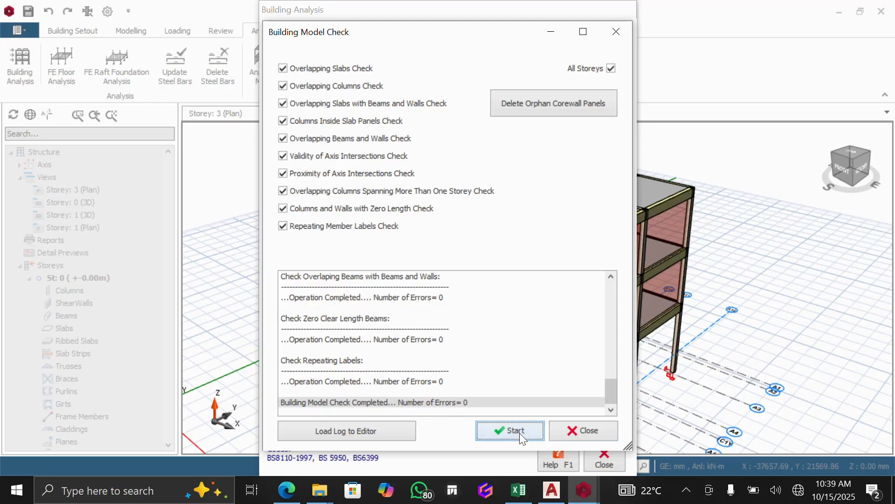
click(579, 430)
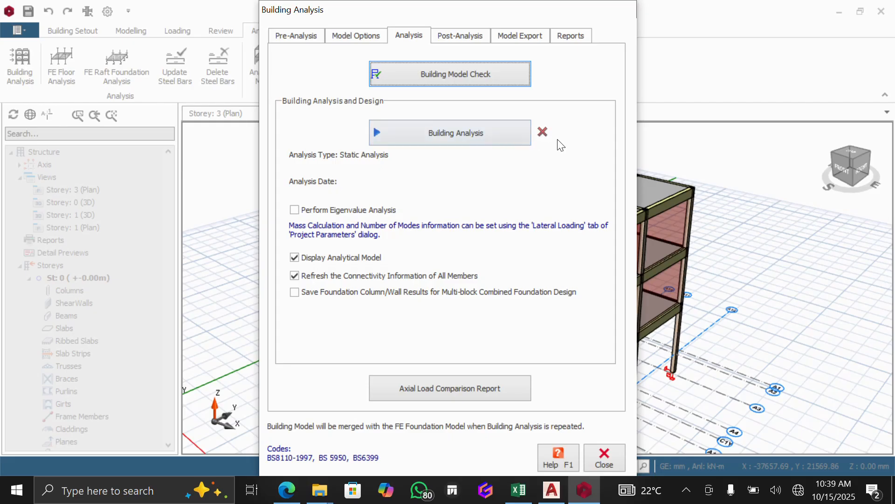
- Run the Building Analysis with column/wall and beam reinforcement design, steel member design check, and bar re-selection for columns/walls and beams
click(425, 133)
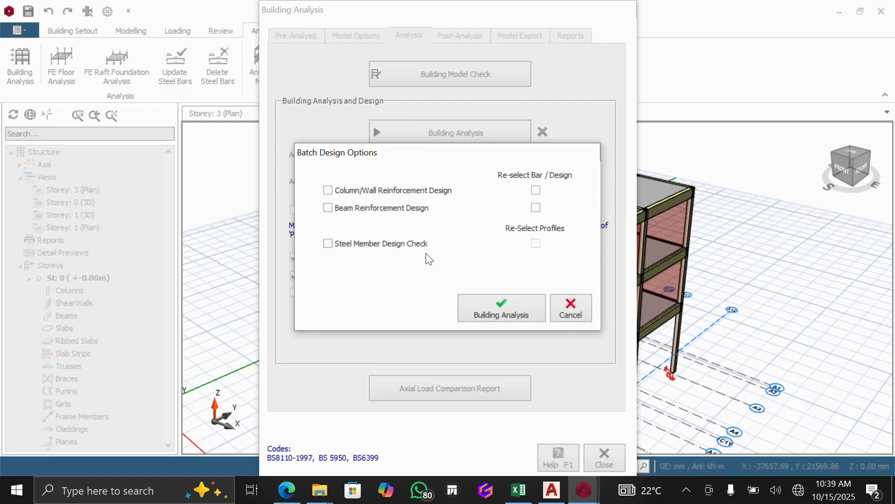
click(328, 191)
click(328, 208)
click(340, 244)
click(535, 191)
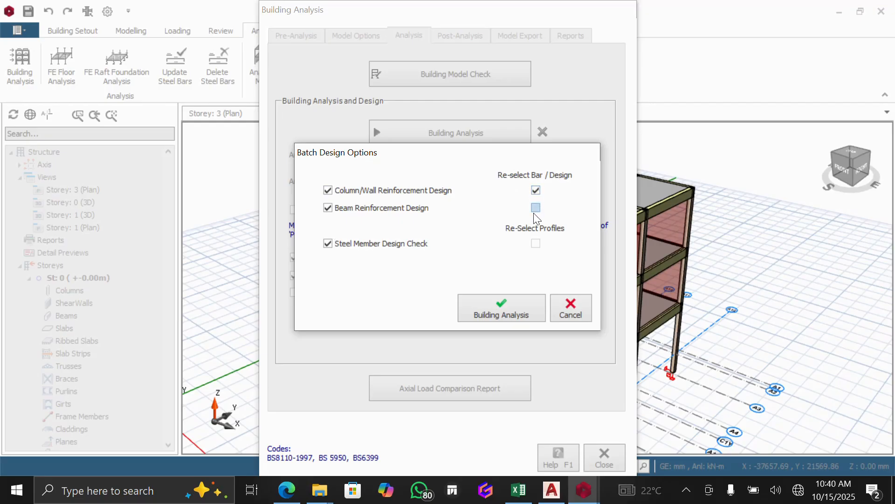
click(536, 209)
click(496, 304)
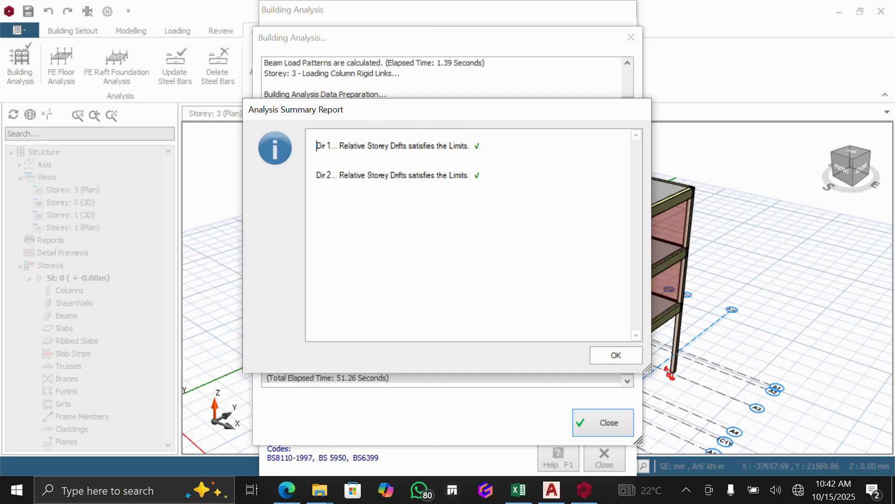
- Accept the analysis summary report, close the analysis log, and leave the Building Analysis dialog
click(598, 355)
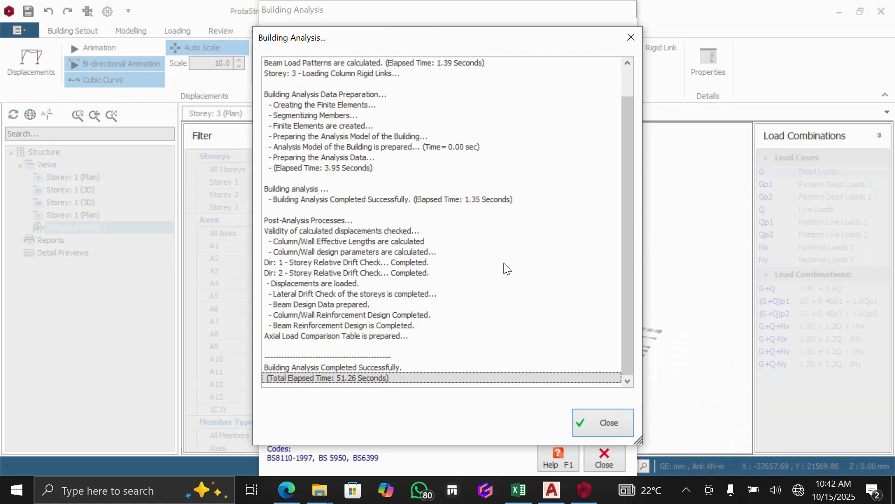
click(600, 420)
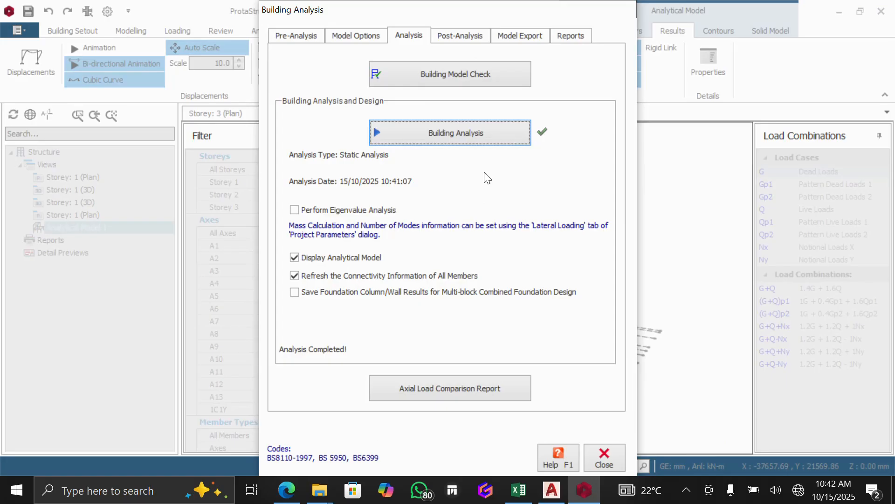
click(567, 35)
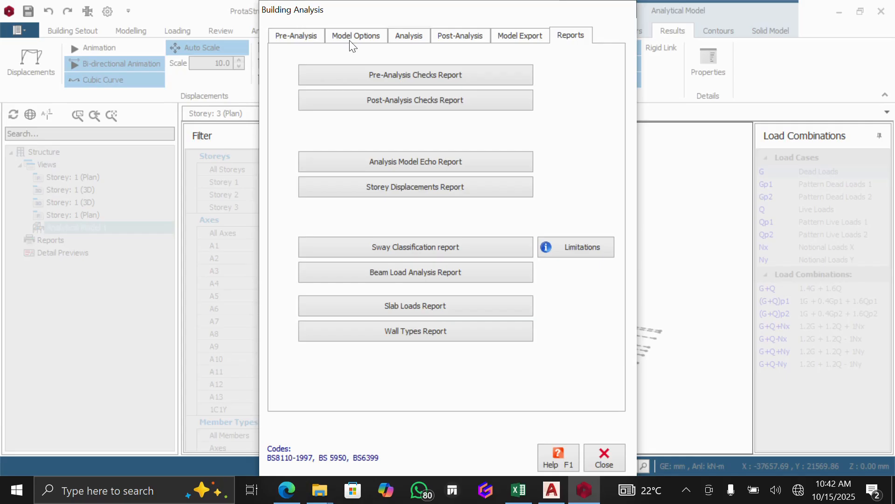
click(406, 42)
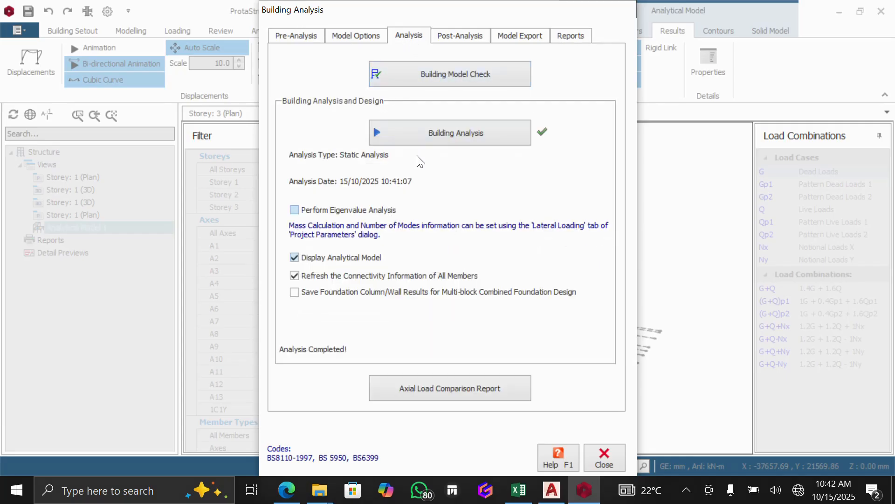
click(604, 456)
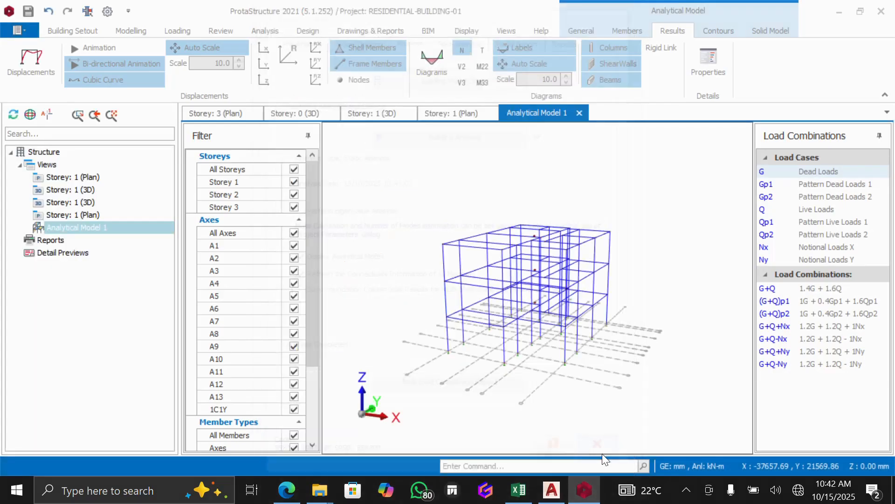
- Examine the analytical model, then the building in the Storey: 0 (3D) view from the front and at an angle
scroll(538, 250, up, 3)
scroll(535, 254, down, 2)
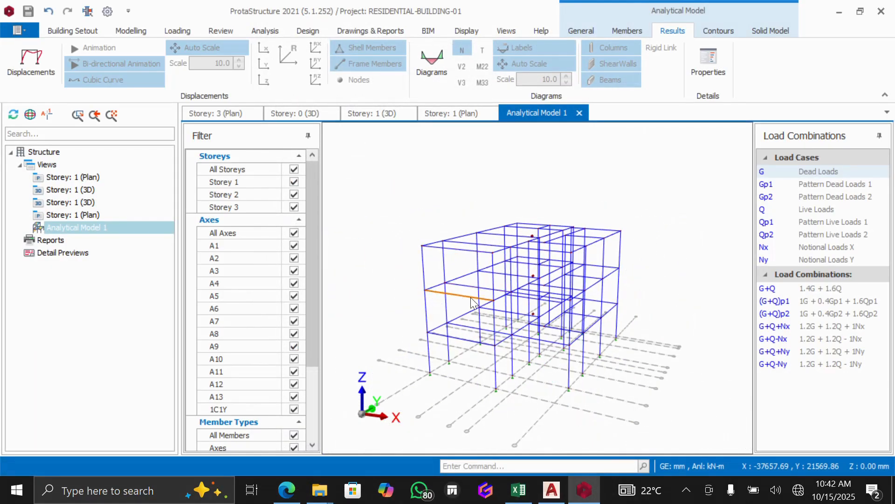
double_click(83, 191)
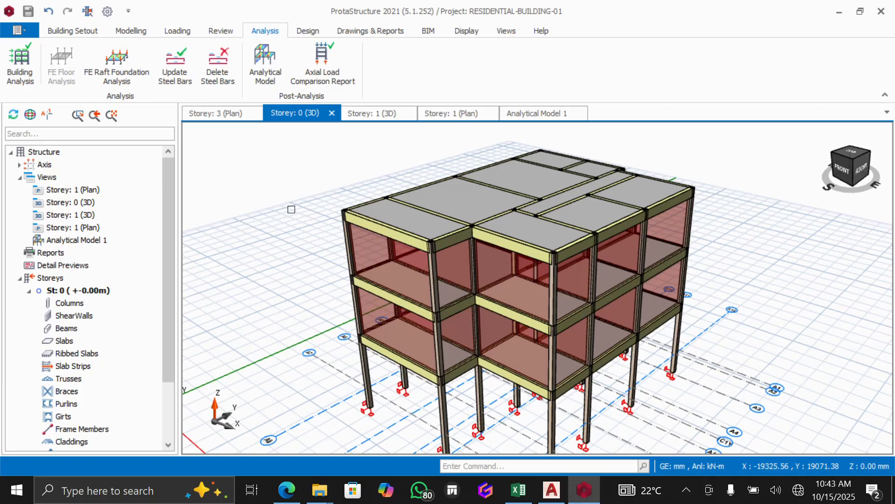
key(XF86AudioMute)
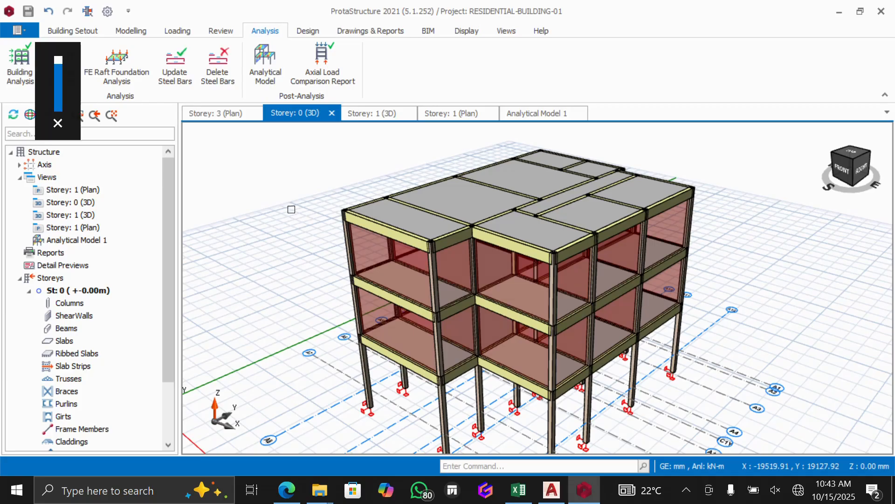
scroll(438, 282, down, 4)
scroll(422, 281, up, 3)
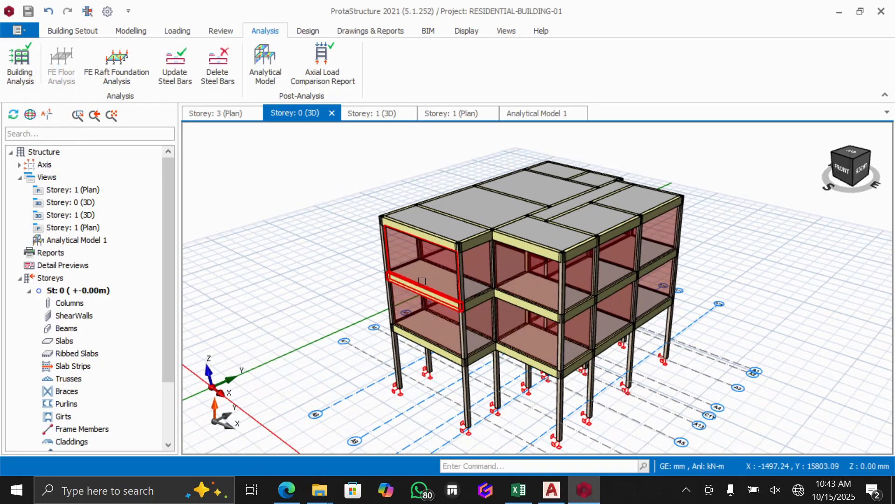
scroll(422, 281, down, 3)
scroll(422, 281, up, 3)
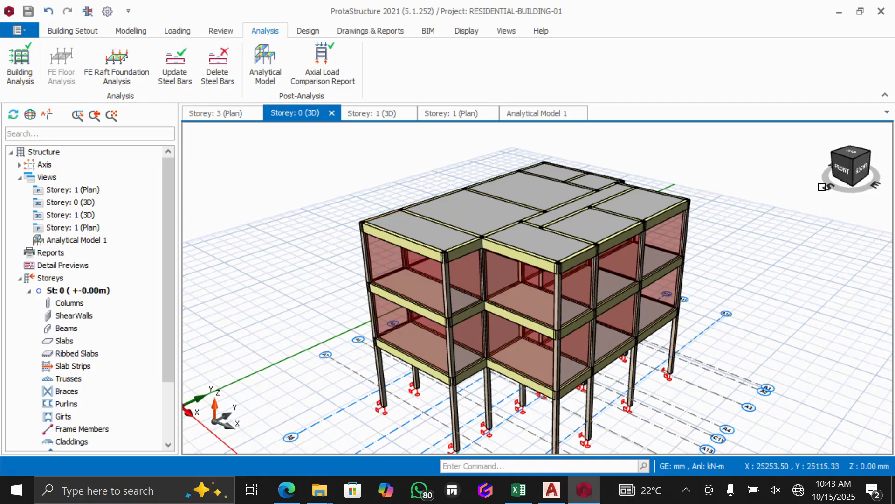
mouse_move(842, 170)
mouse_down()
mouse_move(840, 145)
mouse_move(858, 168)
mouse_move(847, 179)
mouse_up()
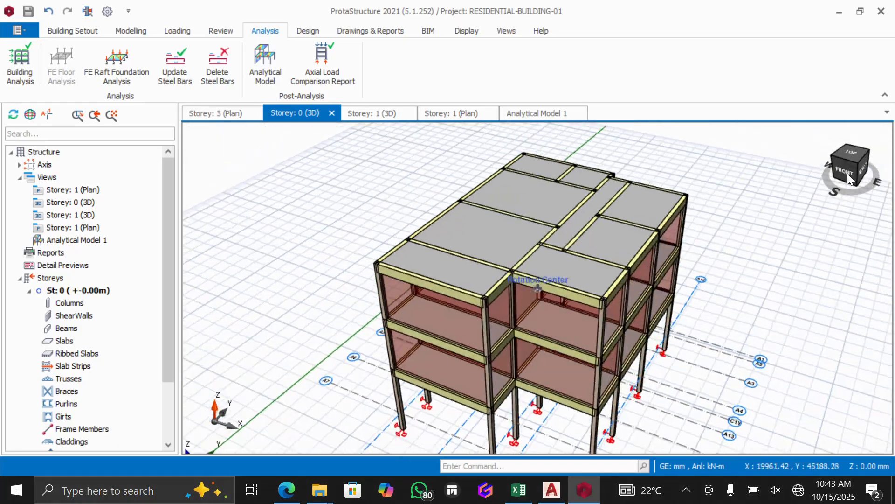
click(848, 177)
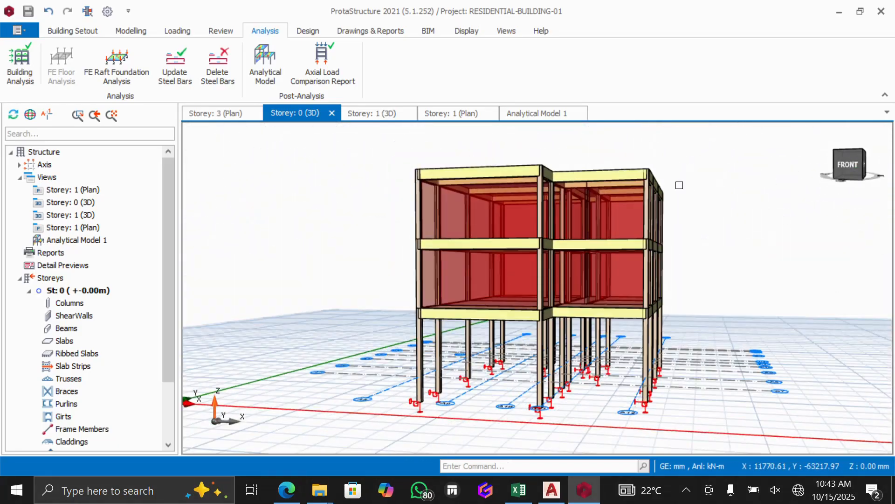
drag(837, 168, 828, 175)
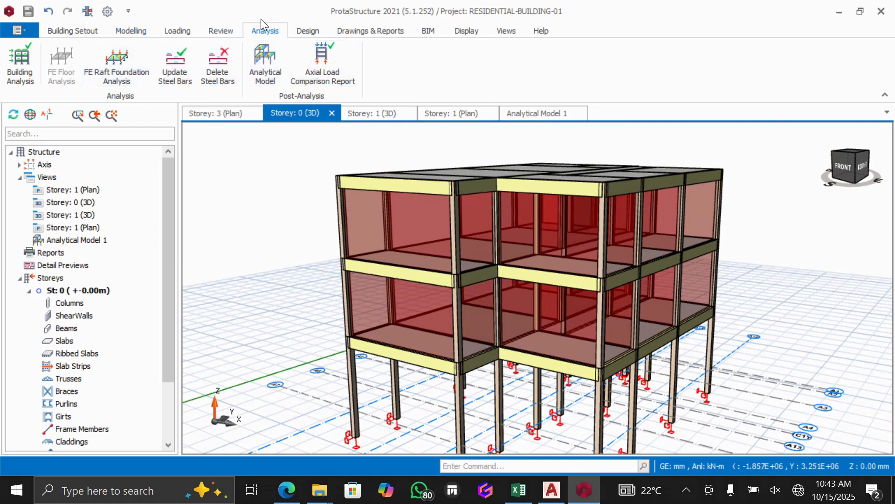
- Switch to ProtaDetails and start auto-generating details with the Detail Drawings Manager
click(374, 30)
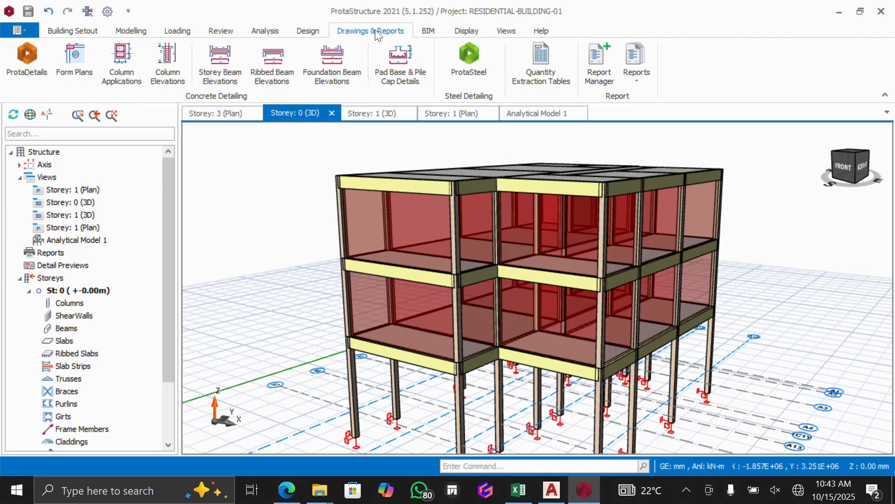
click(26, 55)
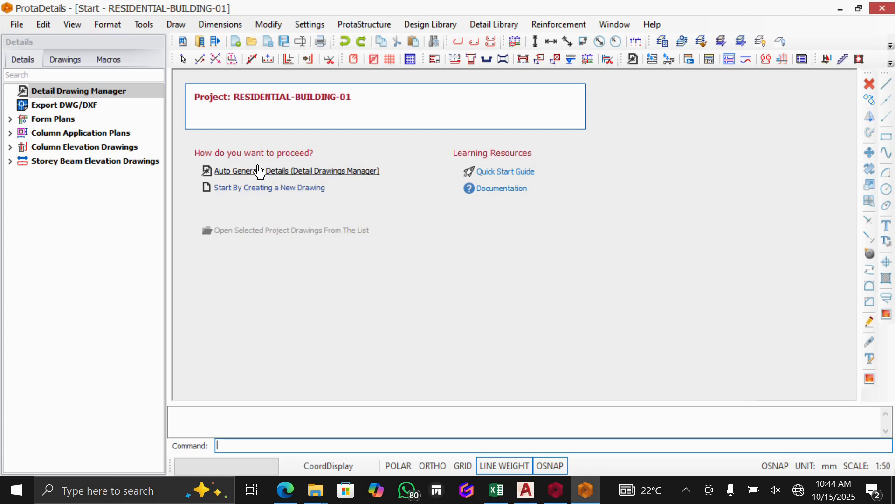
click(260, 171)
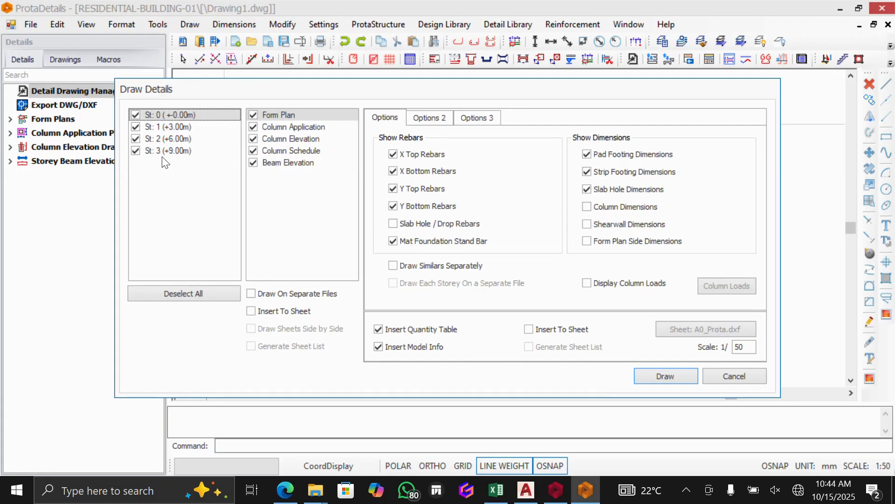
click(252, 162)
click(253, 162)
click(252, 164)
click(253, 163)
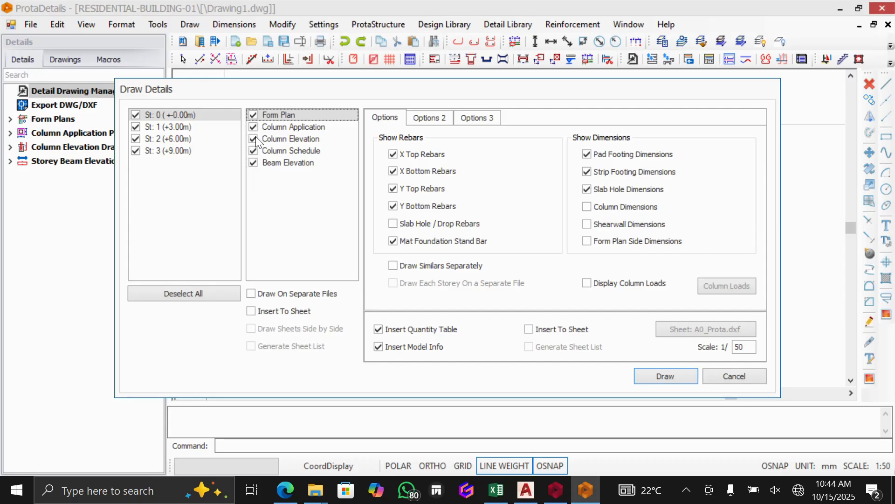
- Exclude column elevations, set the scale to 1/100, and draw the remaining details for all storeys at an insertion point in the empty drawing
click(253, 139)
double_click(740, 346)
text(100)
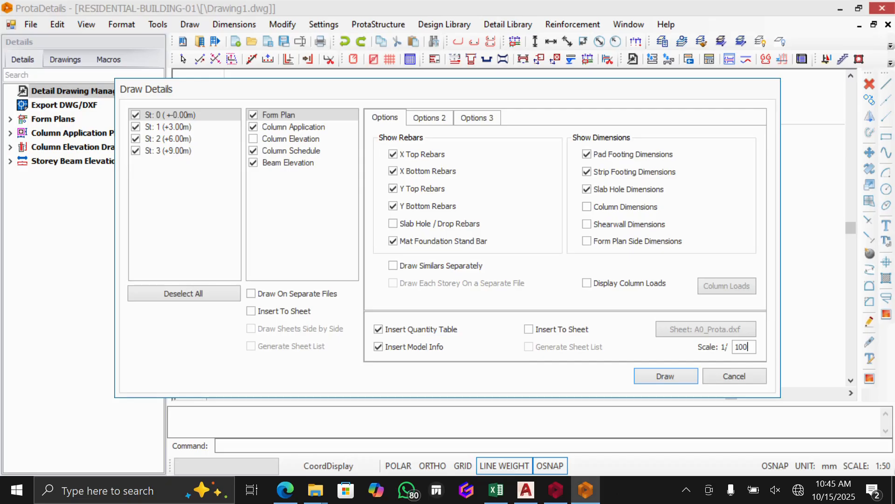
click(661, 373)
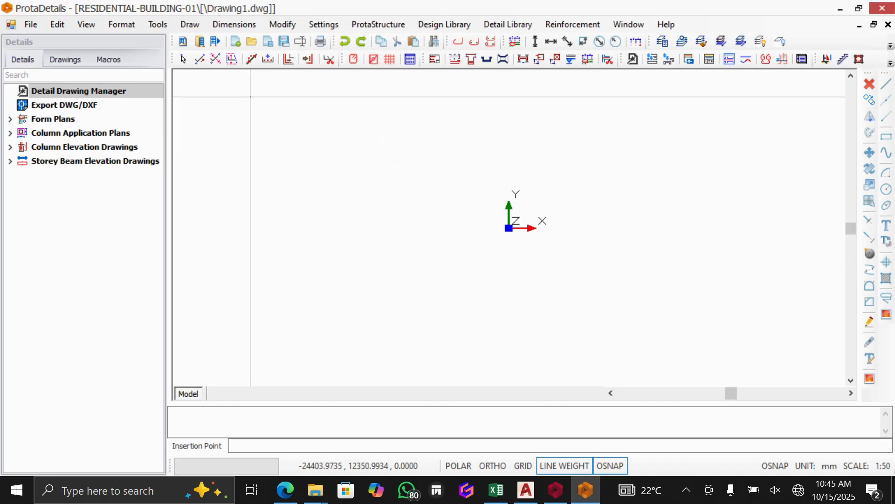
click(250, 96)
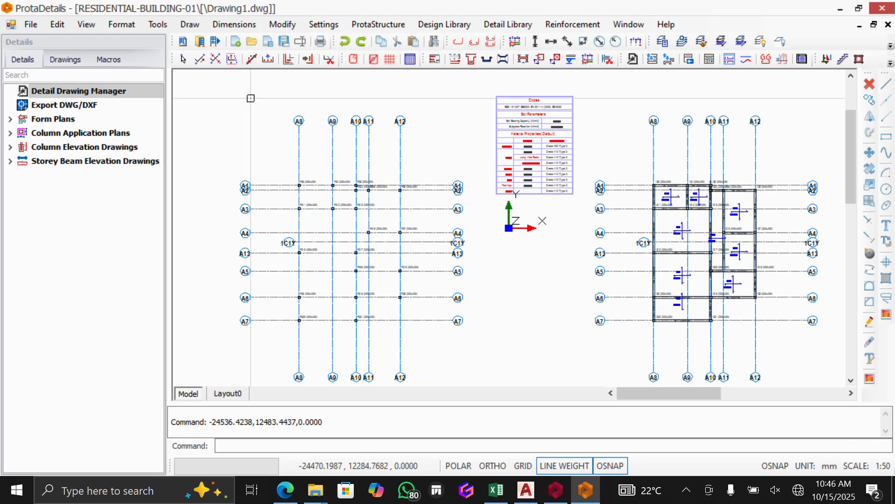
- Review the generated drawings and examine the Storey 1 form plan's columns, beams, slabs and title
scroll(250, 98, down, 5)
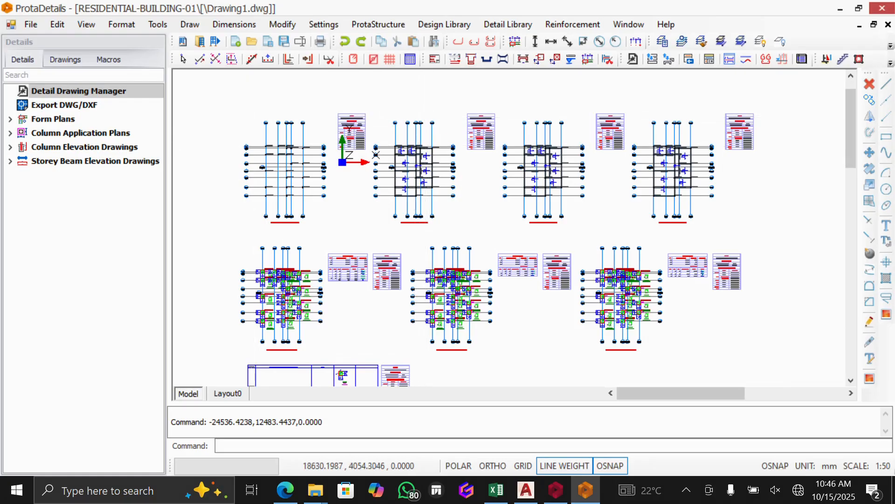
scroll(370, 136, up, 6)
scroll(370, 137, up, 5)
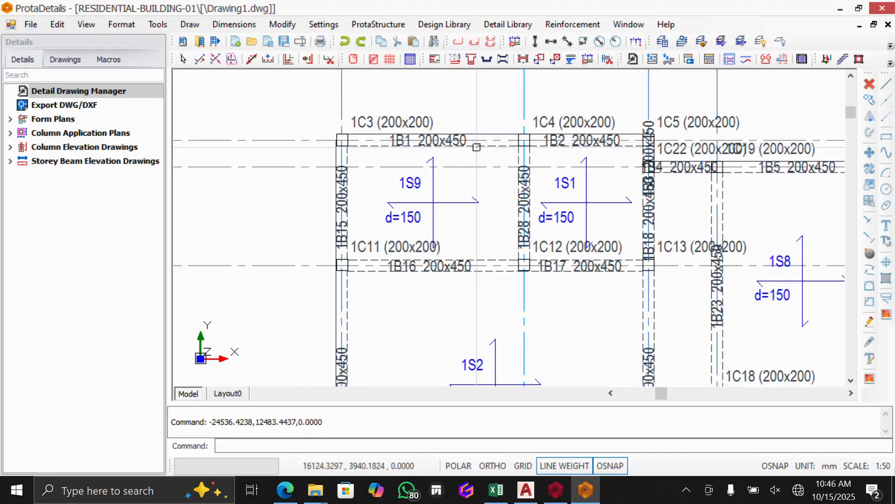
scroll(422, 139, down, 2)
scroll(382, 112, up, 2)
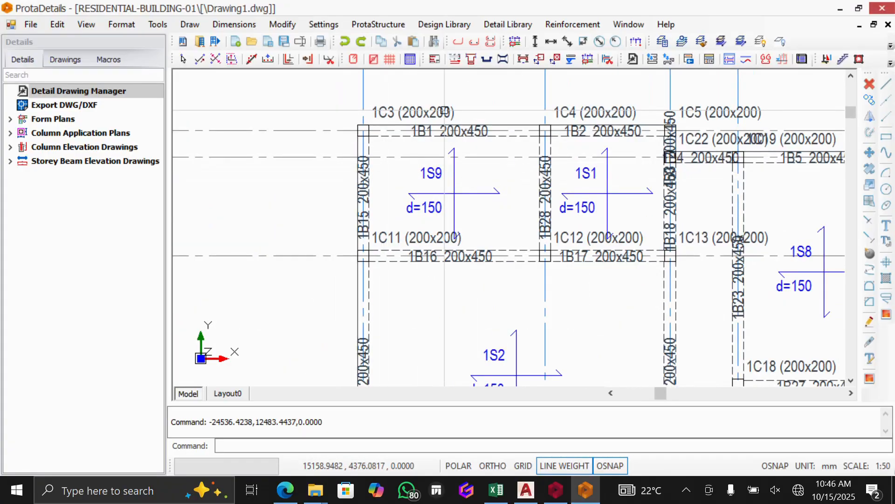
scroll(358, 125, down, 2)
scroll(393, 189, up, 2)
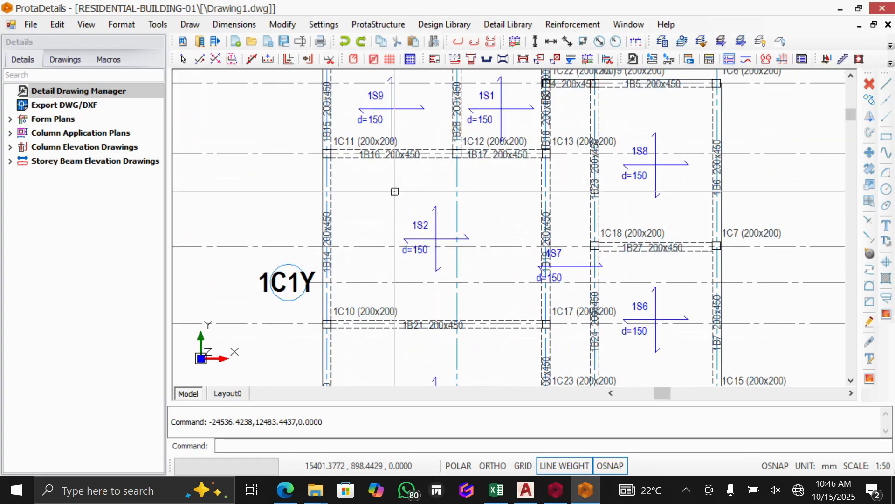
scroll(410, 219, down, 2)
scroll(401, 258, up, 5)
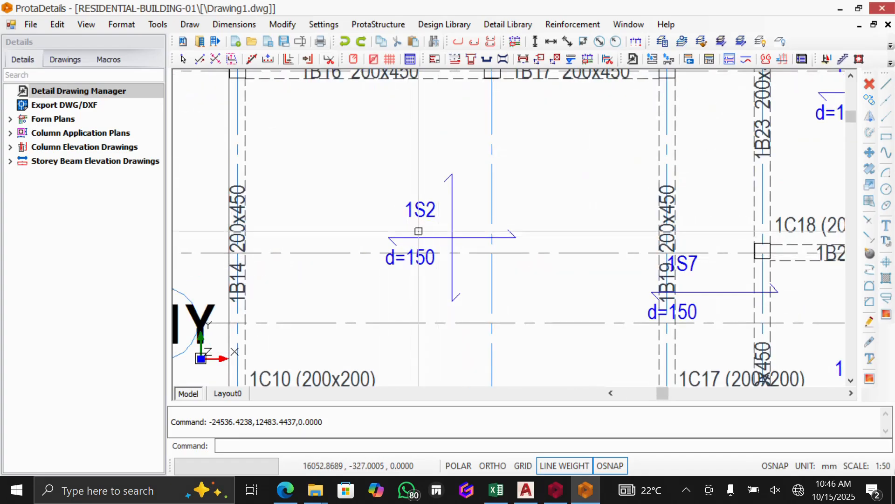
scroll(419, 231, down, 6)
scroll(388, 279, up, 4)
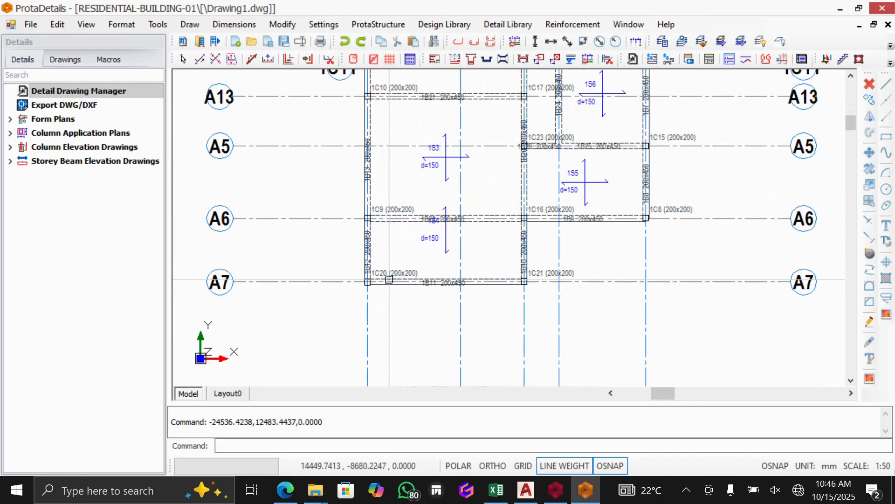
scroll(389, 279, down, 5)
scroll(384, 335, up, 4)
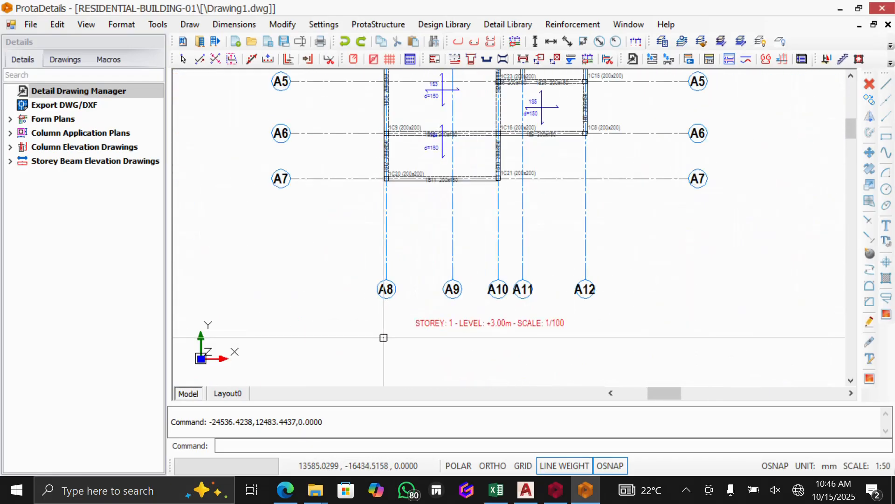
scroll(384, 337, up, 1)
scroll(568, 332, down, 6)
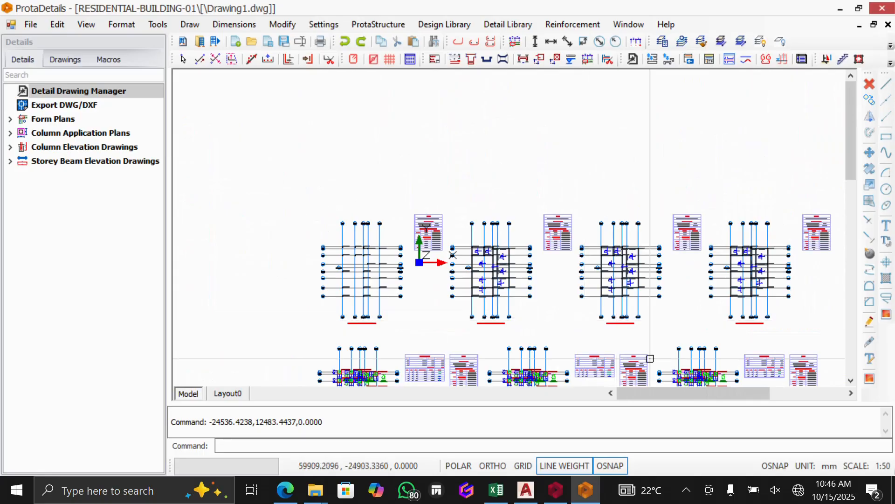
- Examine the Storey 2 and Storey 3 form plans and the foundation-level column layout
scroll(650, 358, up, 4)
scroll(578, 232, up, 3)
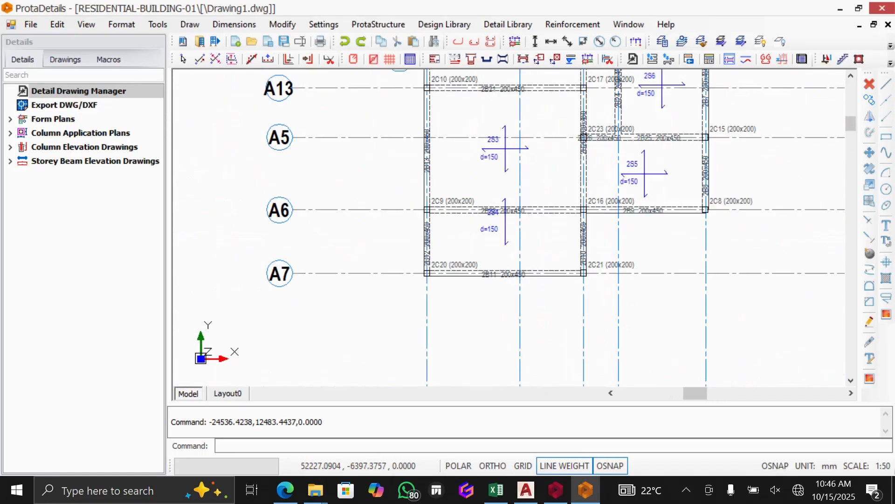
scroll(504, 232, down, 5)
scroll(695, 232, up, 3)
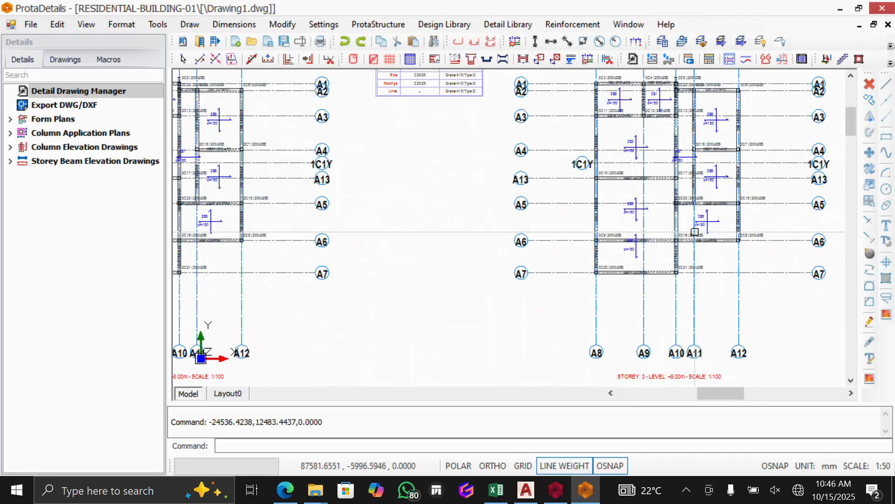
scroll(695, 231, up, 2)
scroll(695, 232, down, 6)
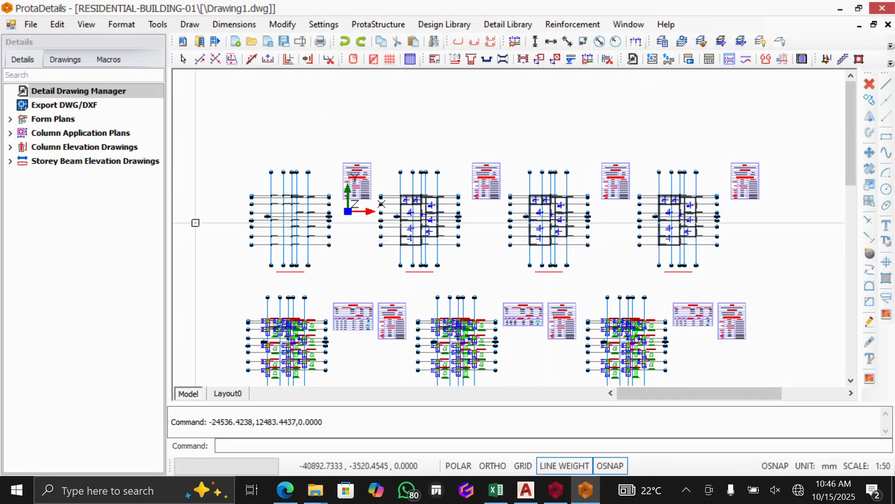
scroll(271, 224, up, 3)
scroll(293, 322, up, 1)
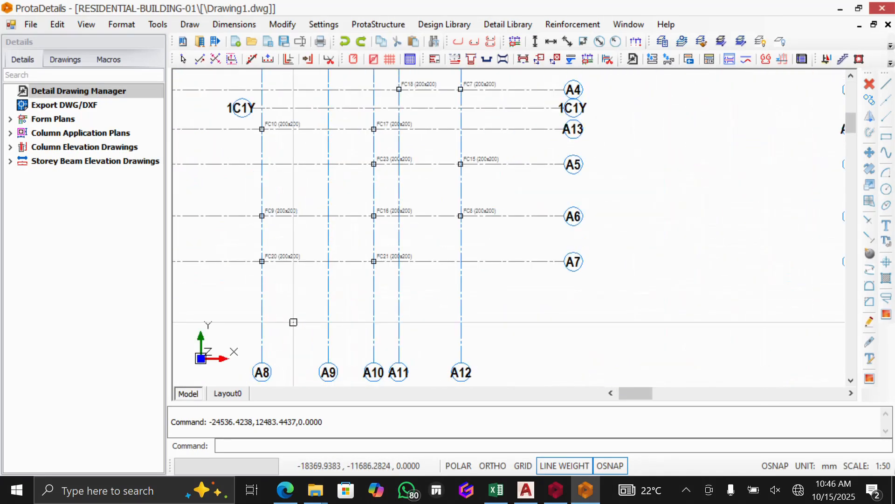
- Examine the foundation-level column layout, checking the column labels, sizes and grid axes from A1 to A7
scroll(264, 210, down, 3)
scroll(256, 153, up, 5)
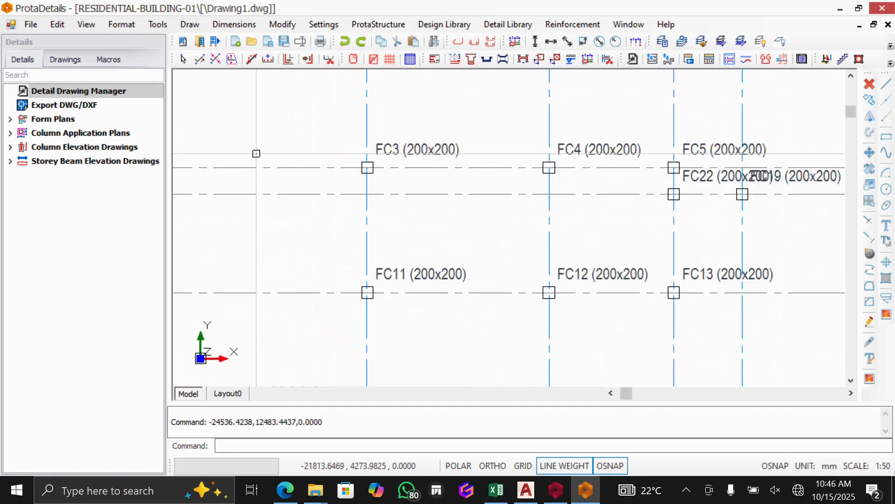
scroll(326, 140, down, 3)
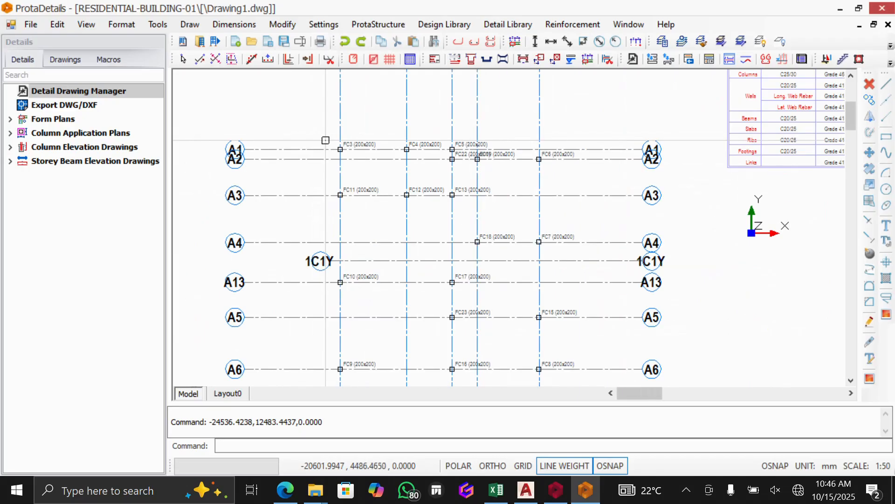
scroll(327, 140, down, 4)
scroll(321, 139, down, 1)
scroll(317, 135, up, 4)
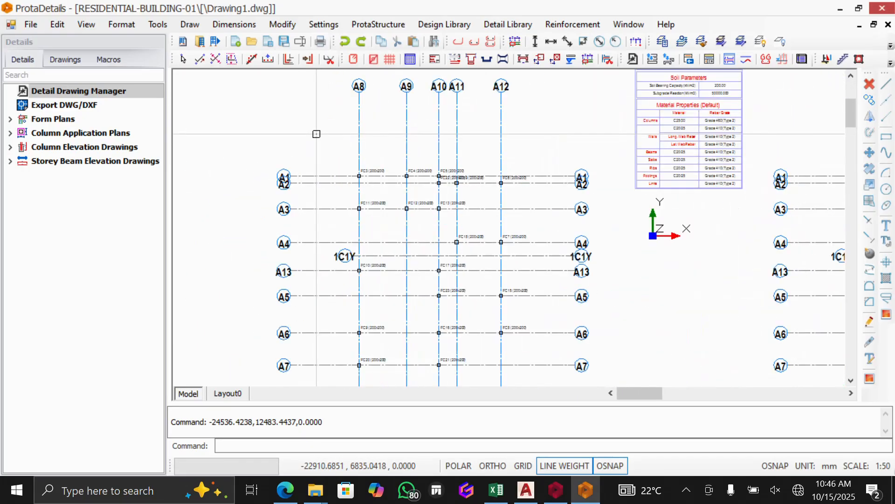
scroll(338, 136, up, 5)
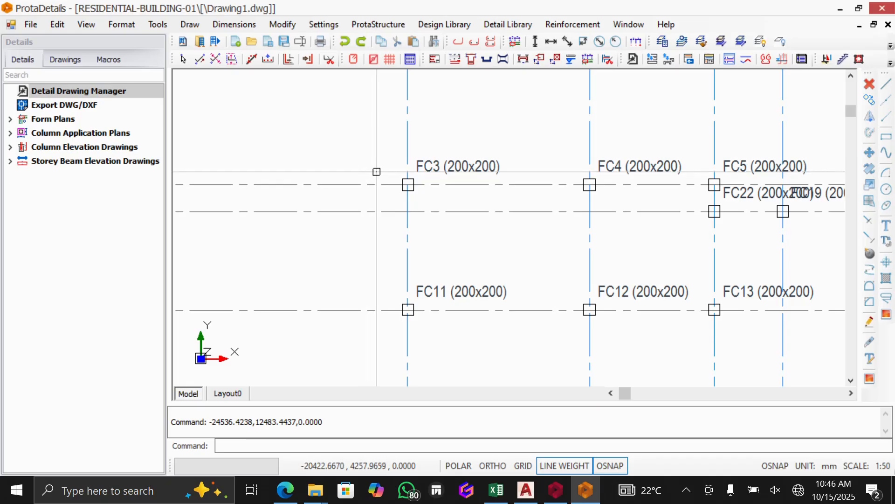
scroll(377, 173, down, 6)
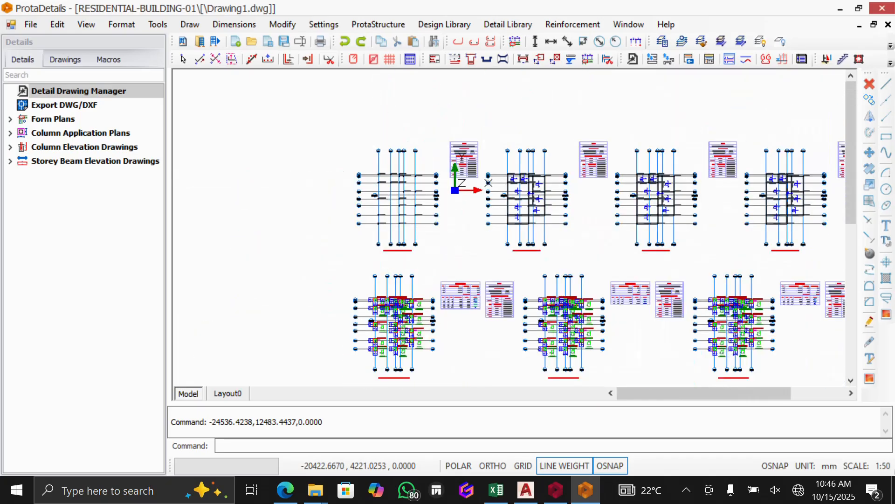
scroll(377, 174, down, 1)
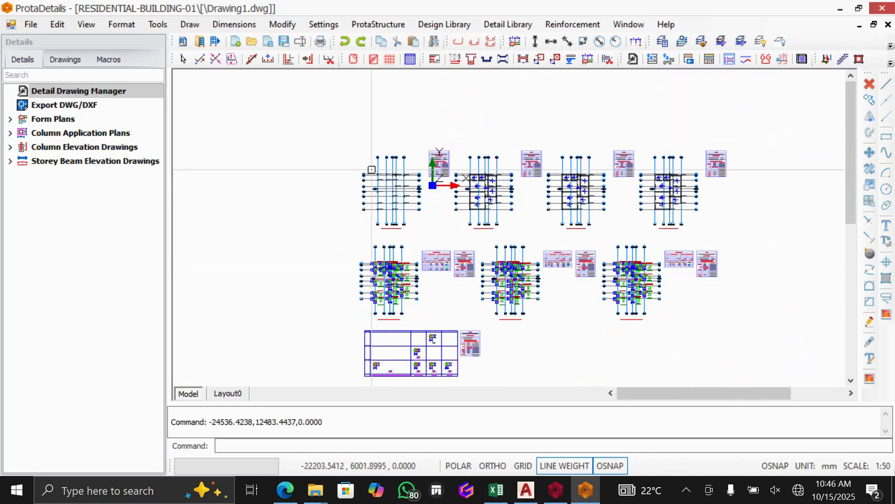
scroll(371, 169, up, 5)
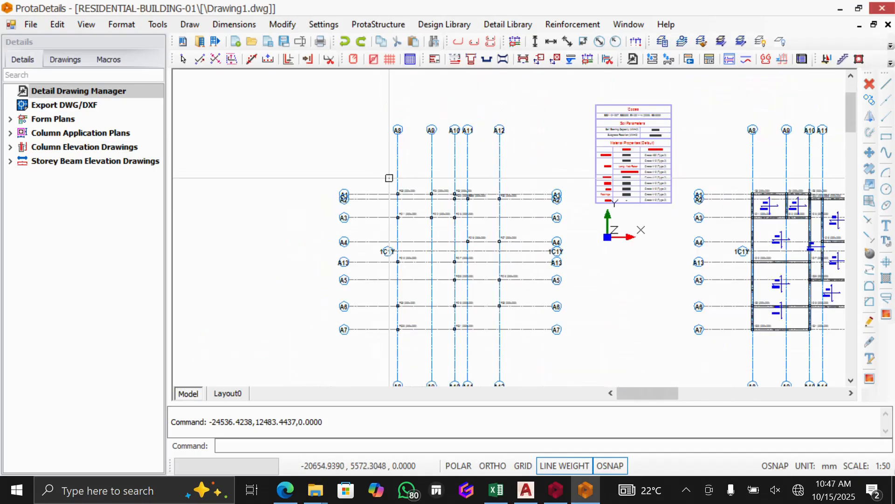
- Examine the cross-section of the column at axes A6 and A8 in the column schedule, including bar arrangement and dimensions
scroll(389, 178, down, 6)
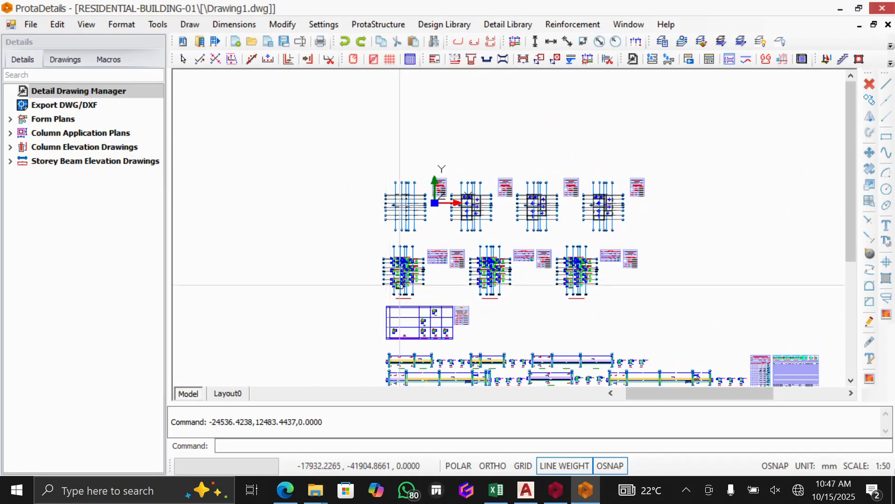
scroll(410, 273, up, 6)
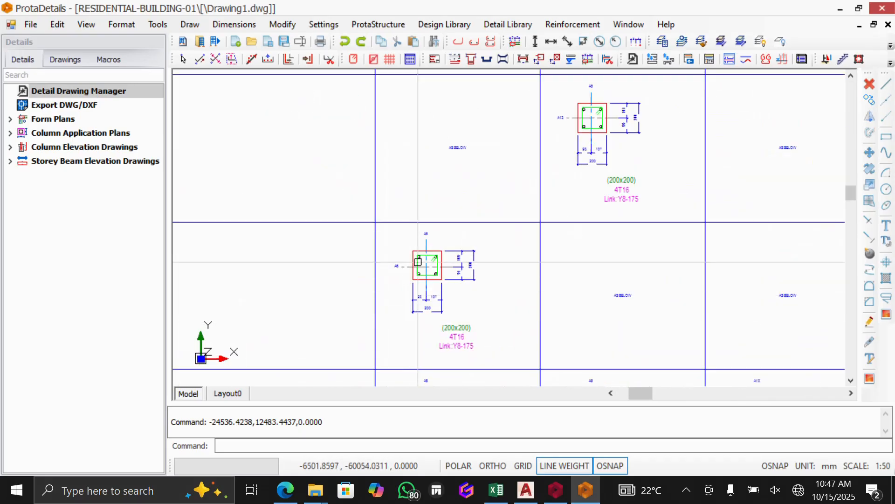
scroll(418, 262, up, 4)
scroll(517, 290, down, 2)
scroll(517, 290, up, 1)
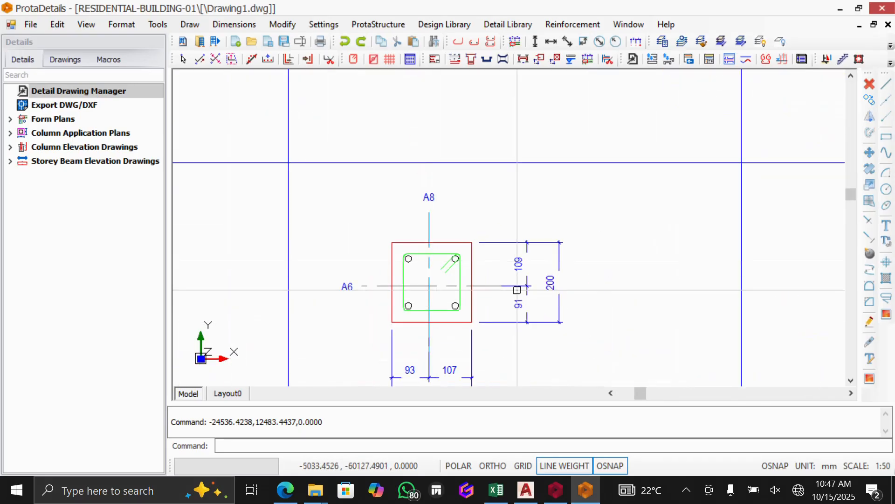
scroll(434, 322, down, 3)
scroll(436, 359, up, 4)
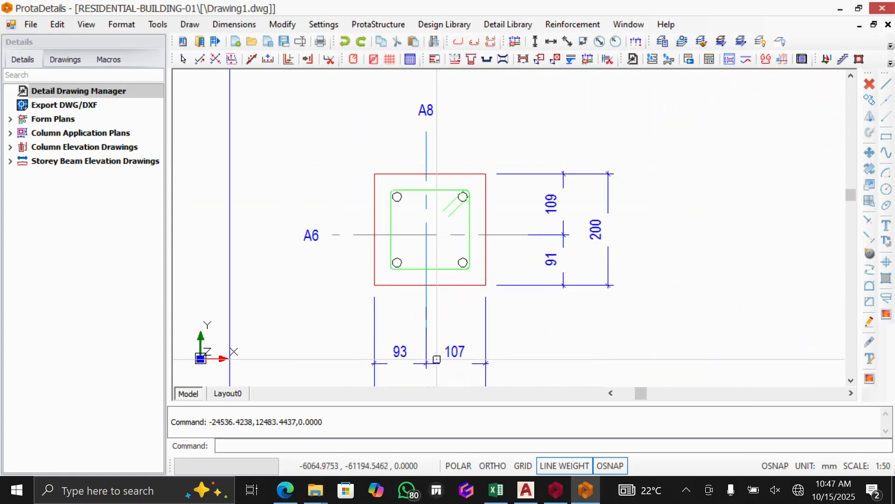
scroll(400, 235, down, 1)
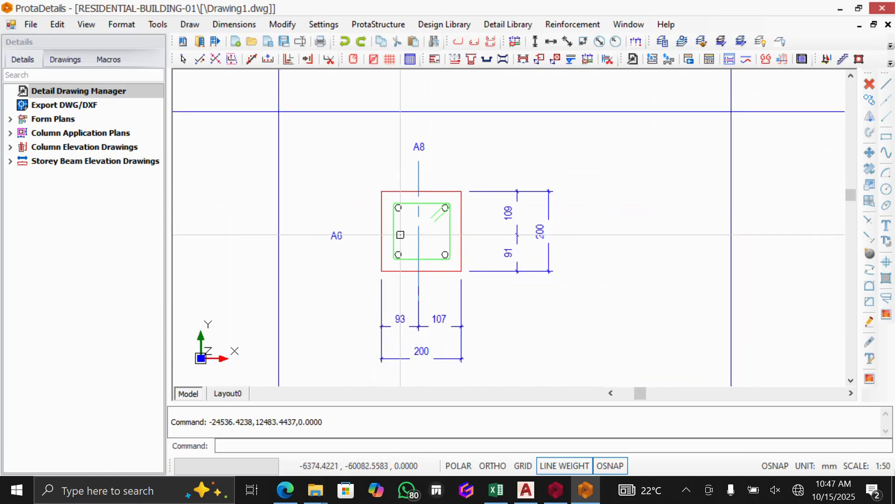
- Compare the main bar and link labels of the column sections across the storeys in the column schedule
scroll(401, 234, down, 4)
scroll(446, 289, up, 2)
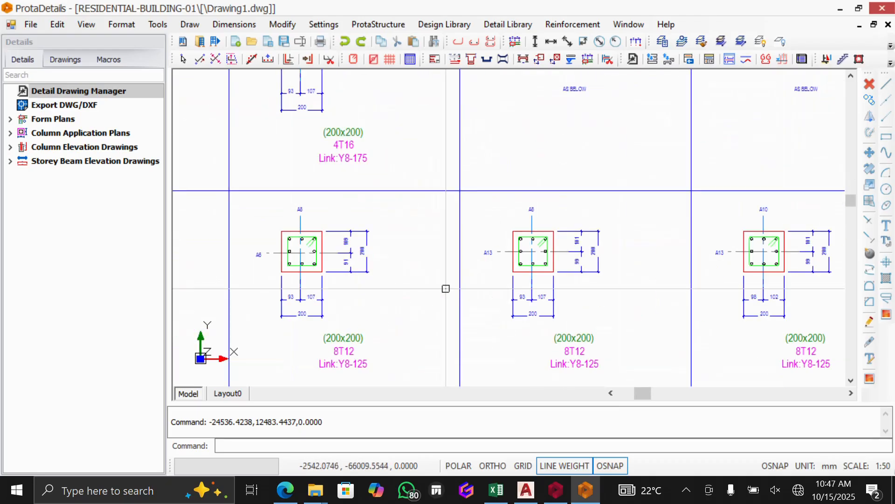
scroll(543, 281, up, 1)
scroll(487, 306, down, 2)
scroll(414, 341, up, 3)
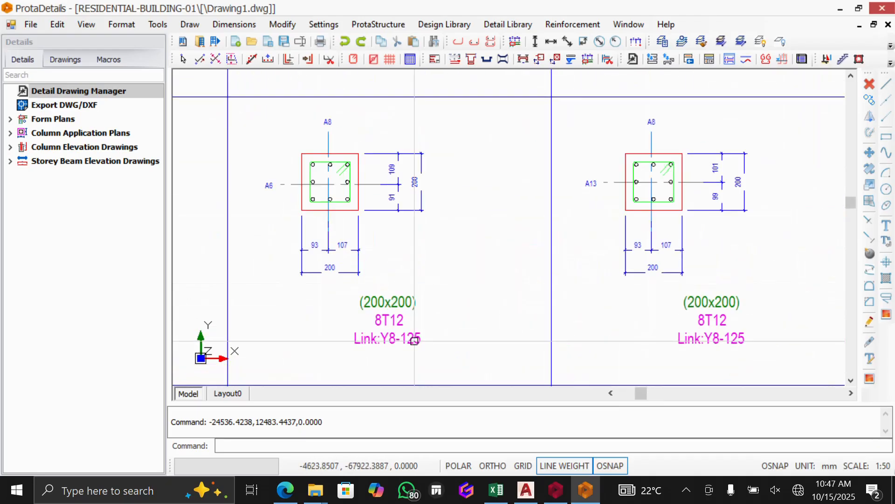
scroll(415, 340, down, 2)
scroll(410, 335, up, 4)
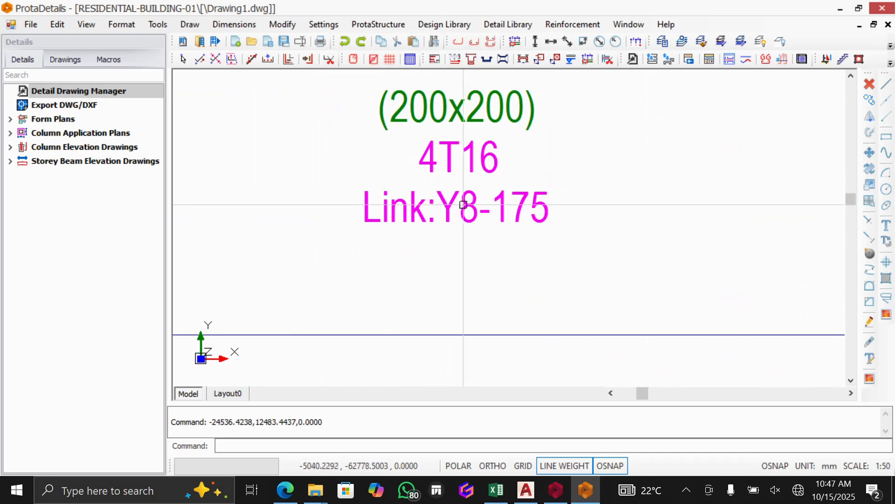
scroll(464, 124, down, 3)
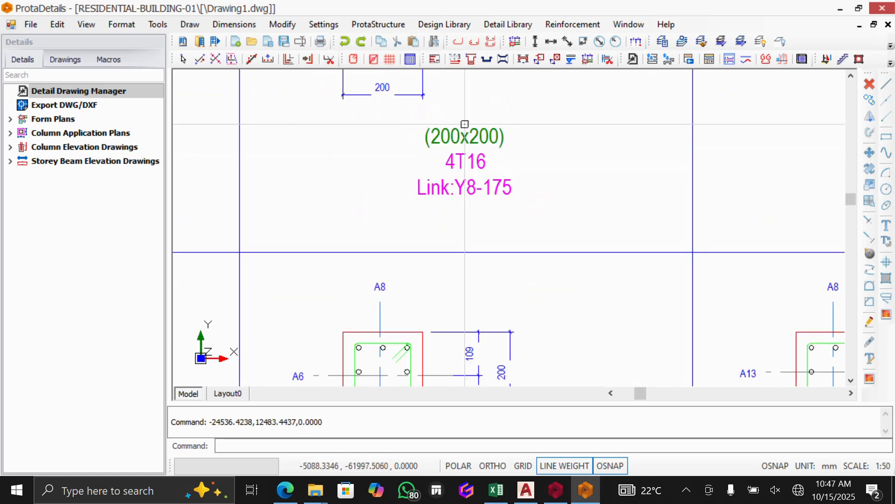
scroll(465, 124, down, 2)
scroll(464, 117, up, 2)
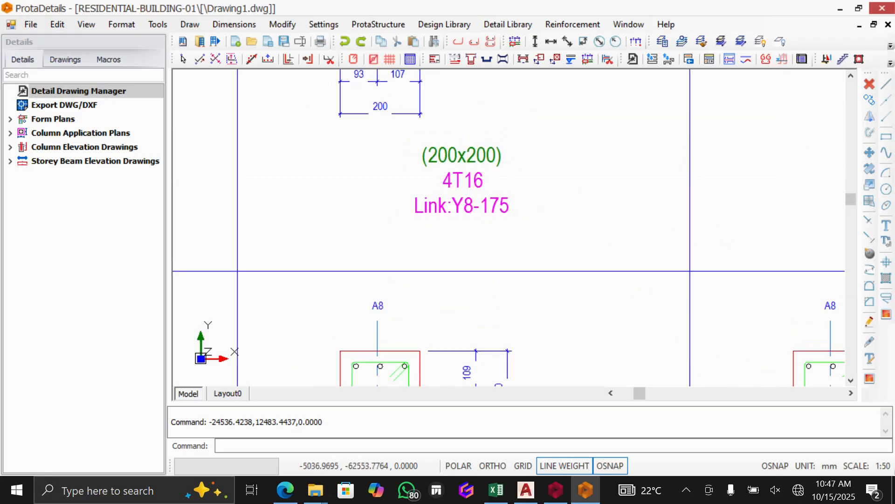
scroll(460, 124, down, 3)
scroll(461, 124, down, 2)
scroll(461, 124, up, 2)
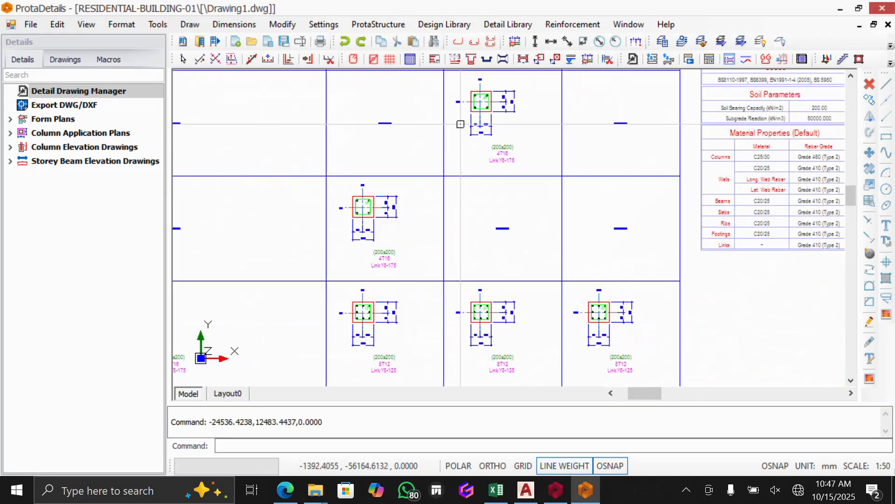
scroll(503, 172, up, 3)
scroll(509, 140, up, 2)
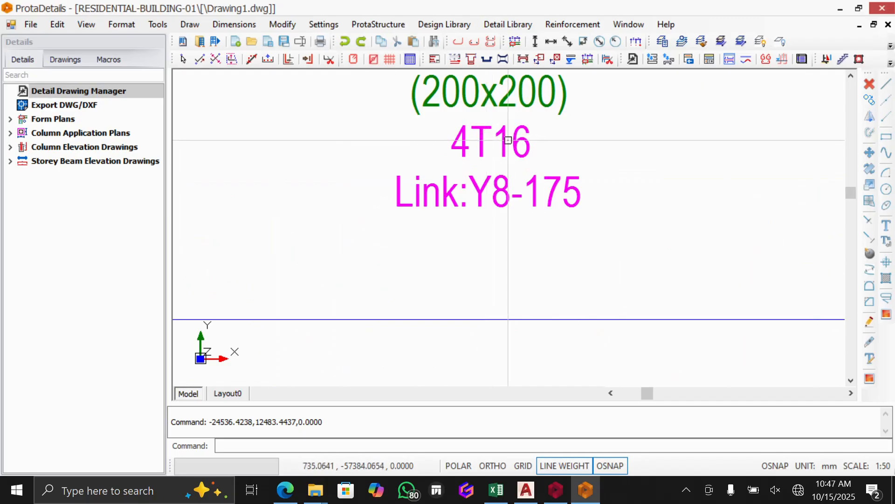
- Examine the elevations of beams 1B1 and 1B2 and their cross-sections, checking bottom bars, top bars and links
scroll(508, 139, down, 6)
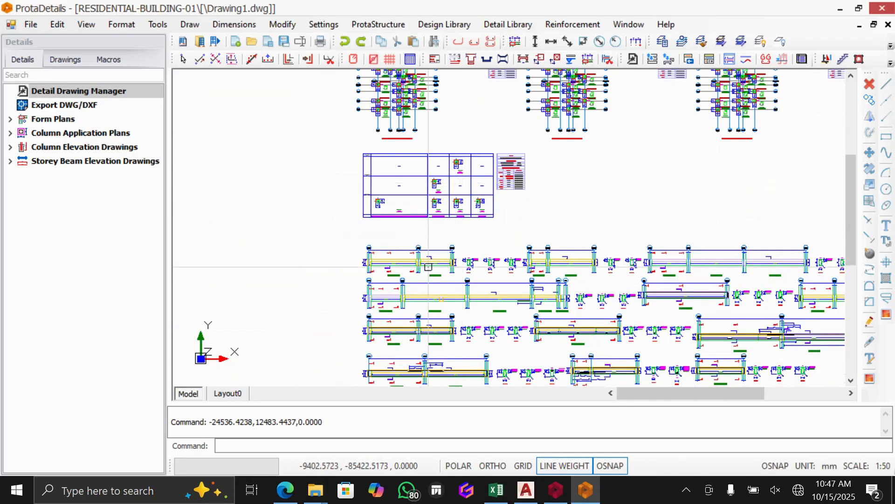
scroll(428, 266, up, 5)
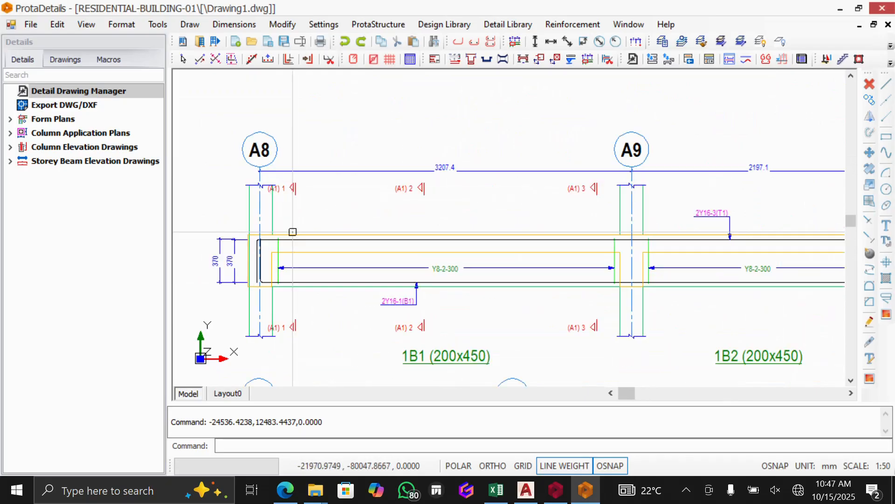
scroll(293, 232, up, 1)
scroll(292, 231, down, 1)
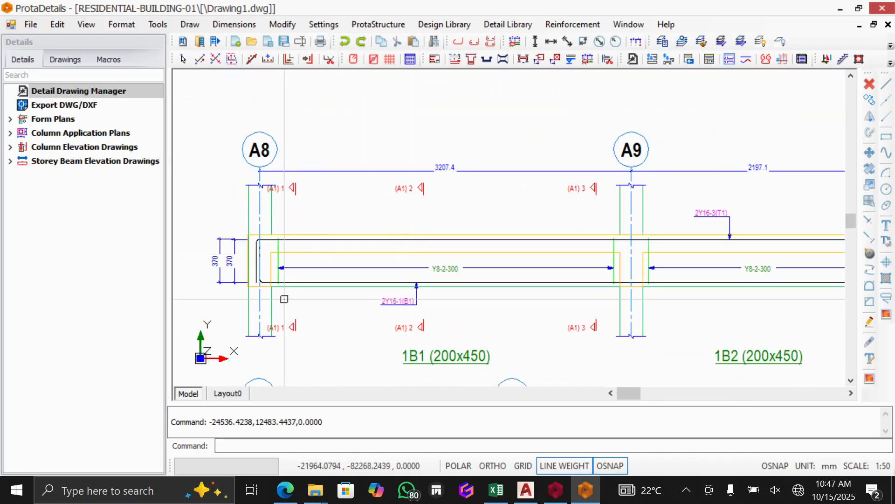
scroll(381, 305, up, 3)
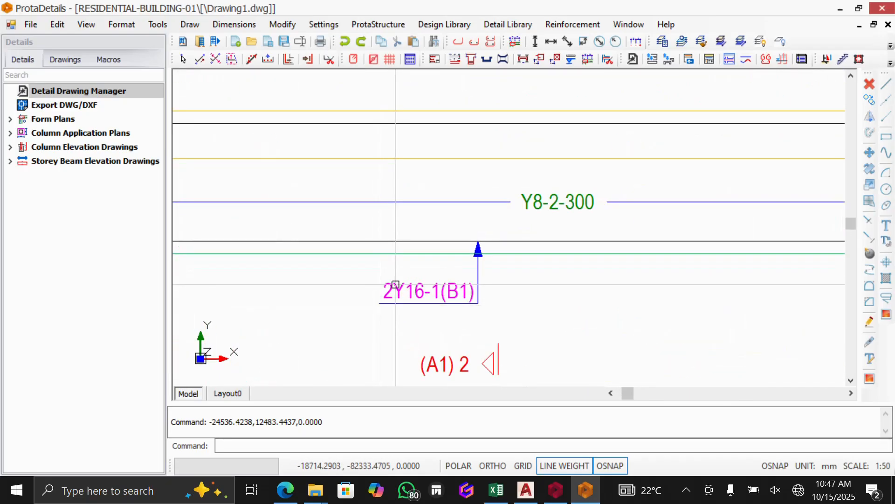
scroll(414, 295, down, 5)
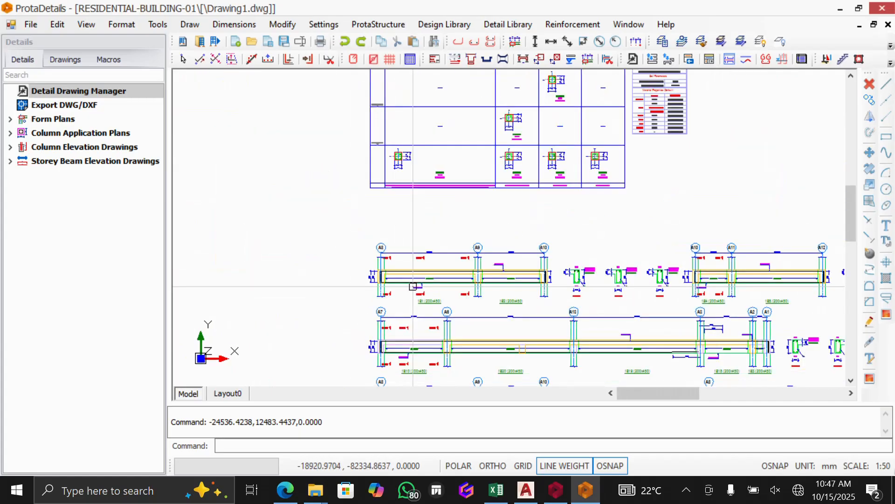
scroll(483, 249, up, 4)
scroll(403, 214, up, 2)
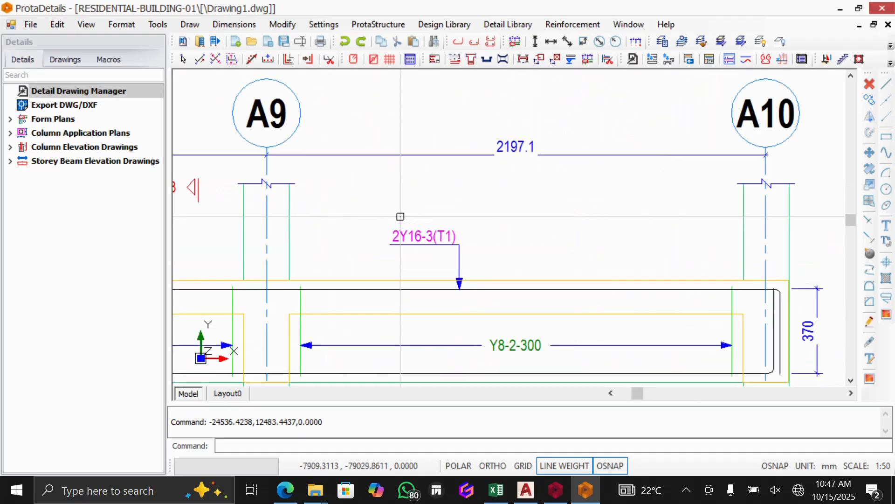
scroll(405, 219, down, 5)
scroll(505, 228, up, 4)
scroll(404, 222, down, 7)
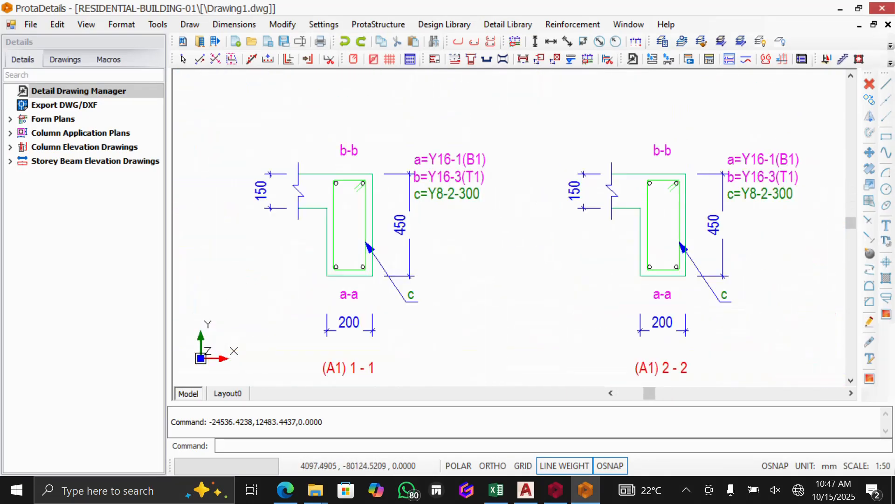
scroll(403, 222, up, 3)
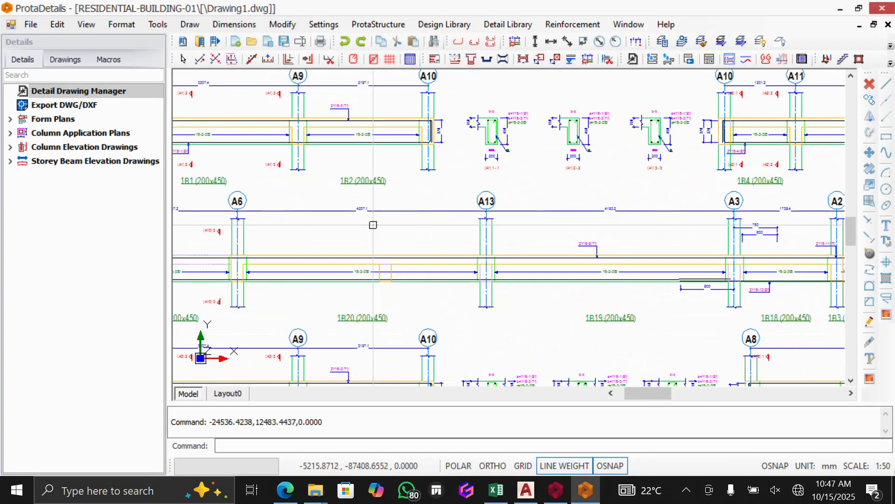
- Survey the full set of beam elevation drawings and inspect the column reinforcement in the second column application plan
scroll(388, 213, down, 8)
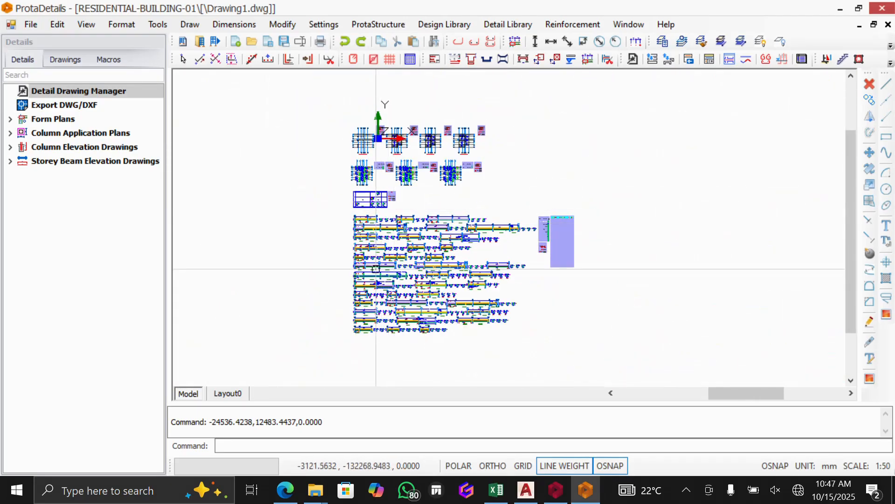
scroll(396, 234, up, 4)
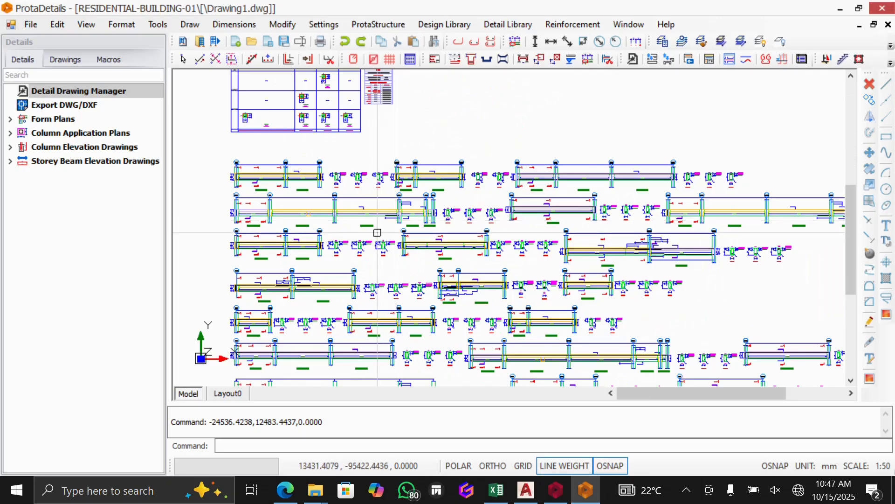
scroll(377, 232, down, 6)
scroll(368, 142, up, 4)
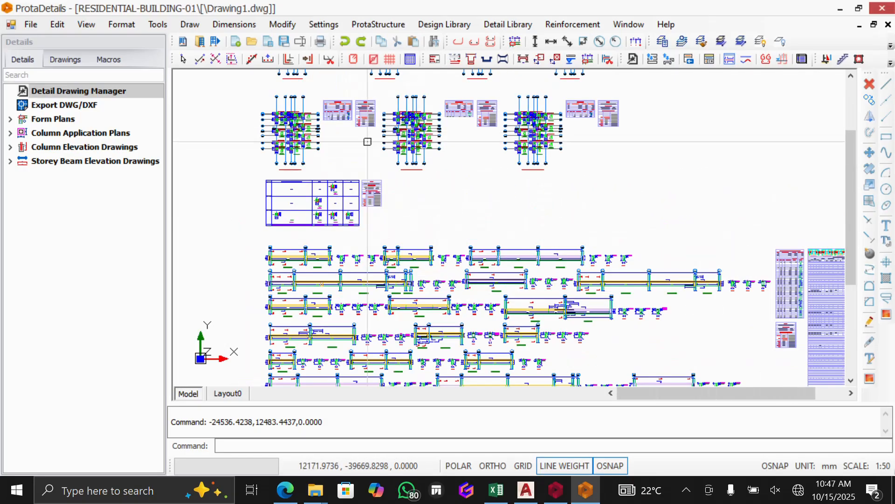
scroll(367, 141, up, 5)
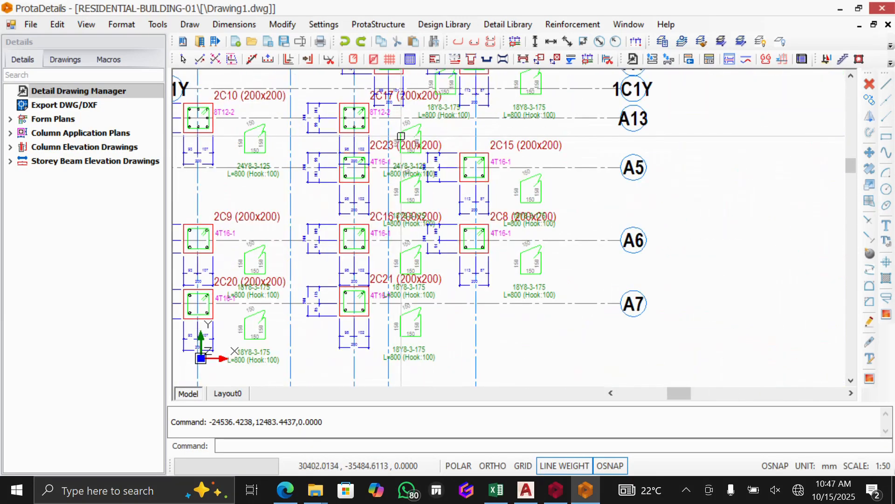
- Review the overall drawing set and look over the storey form plans again
scroll(401, 136, down, 6)
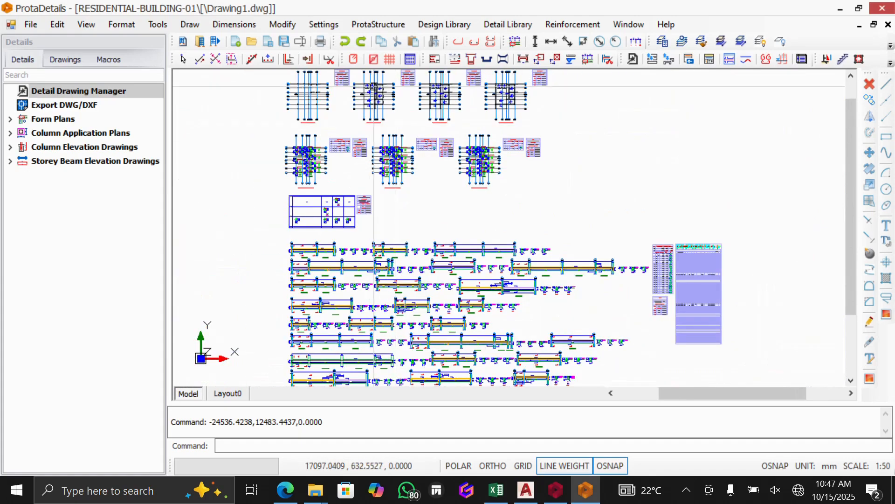
scroll(374, 87, up, 3)
scroll(380, 96, down, 3)
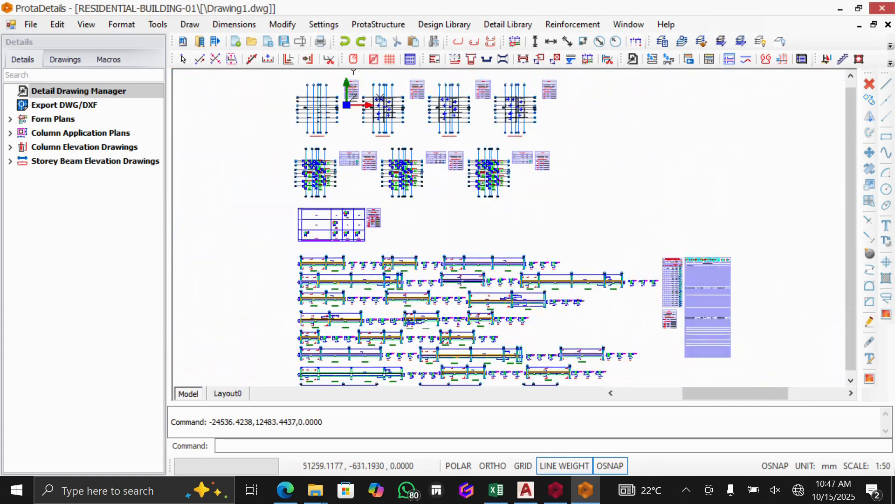
scroll(387, 95, down, 1)
scroll(443, 93, up, 5)
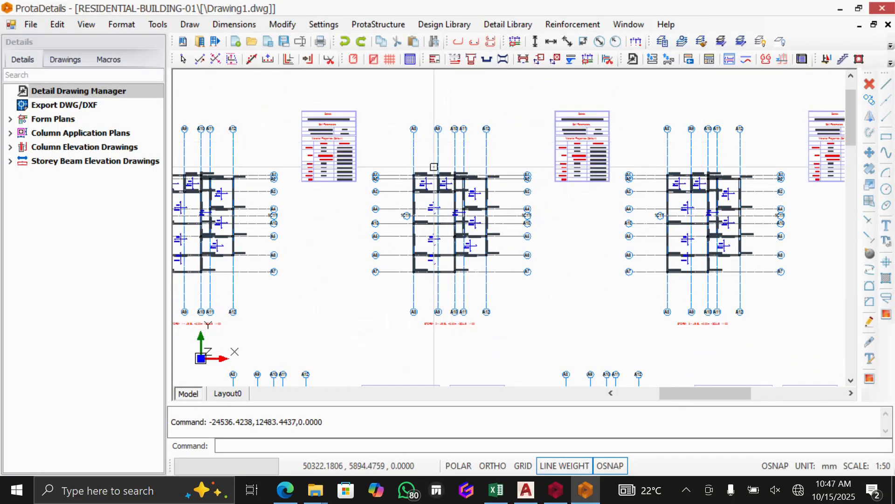
scroll(433, 167, up, 3)
scroll(434, 167, down, 5)
scroll(415, 291, up, 1)
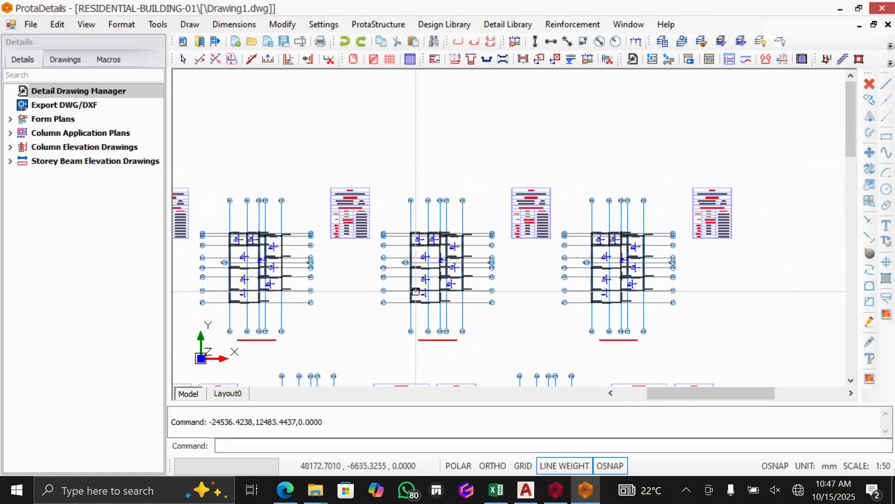
- Look over the form plans, column application plans, column schedule and beam elevation drawings as one complete set
scroll(415, 291, up, 2)
scroll(420, 303, down, 4)
scroll(429, 323, up, 2)
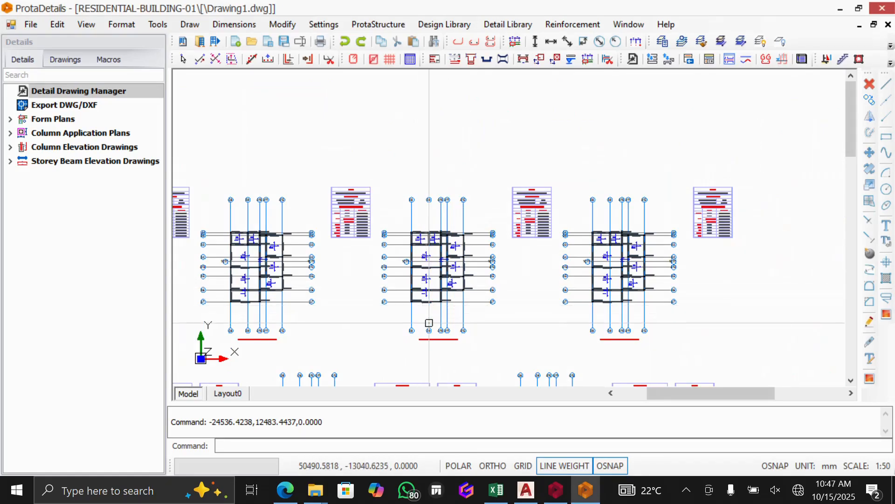
scroll(429, 323, up, 1)
scroll(429, 323, down, 5)
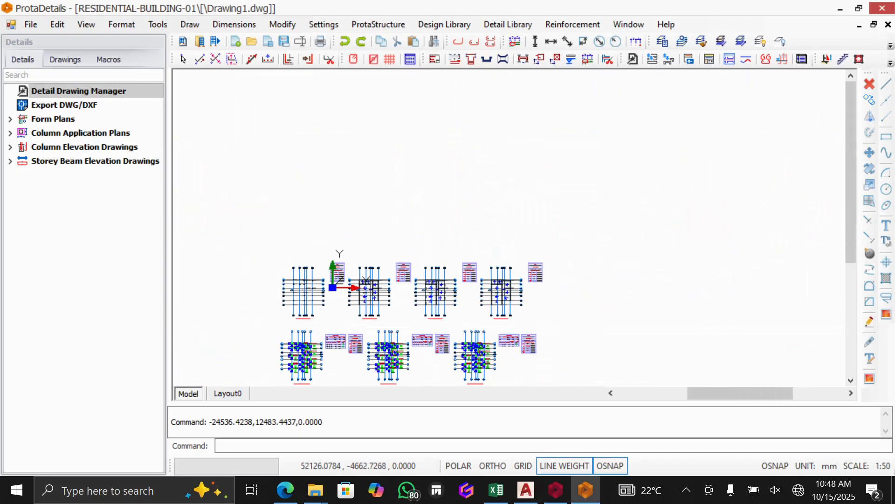
scroll(429, 295, down, 3)
scroll(431, 333, up, 2)
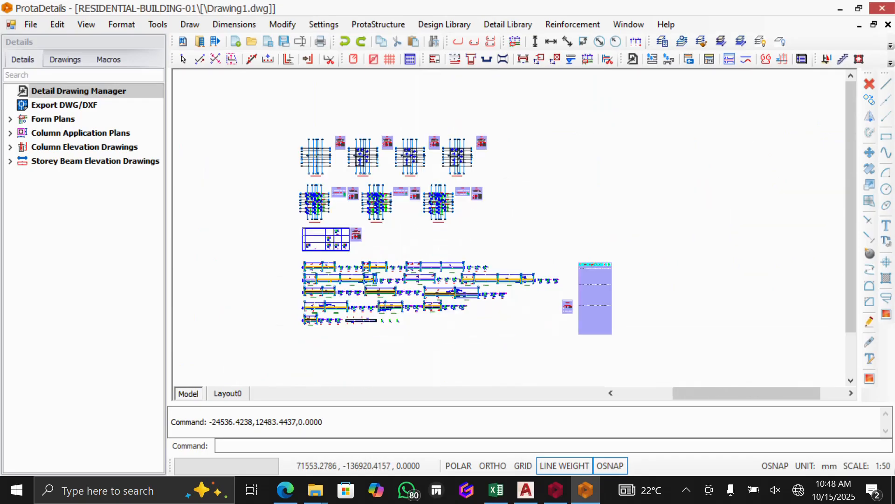
scroll(432, 334, up, 2)
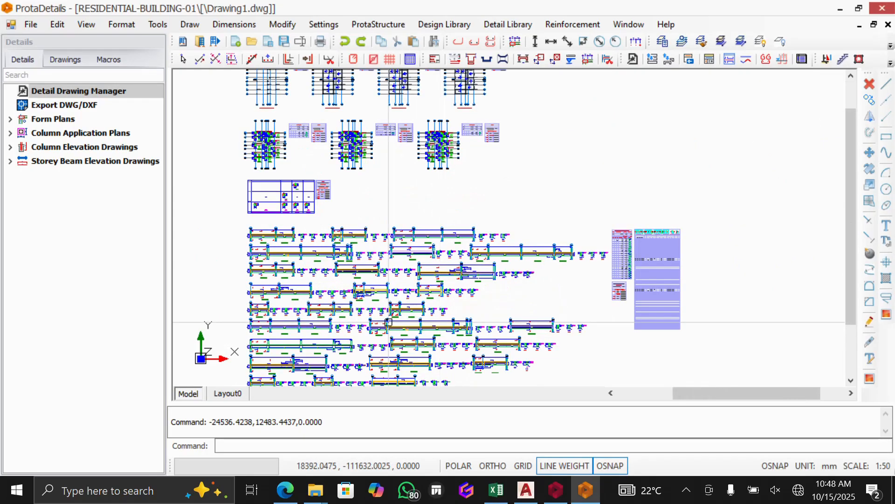
- Export Drawing1.dwg in DWG2010 version to the project's ExportedDrawings directory and show that folder
click(65, 105)
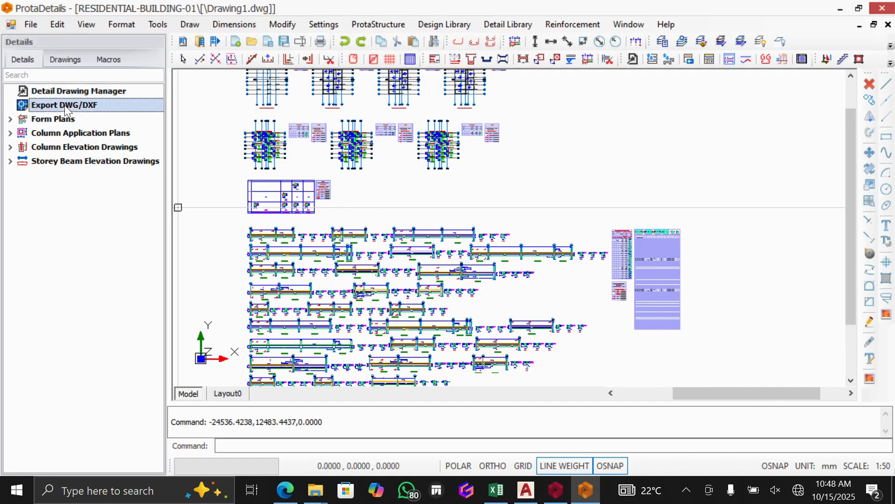
right_click(65, 105)
click(103, 114)
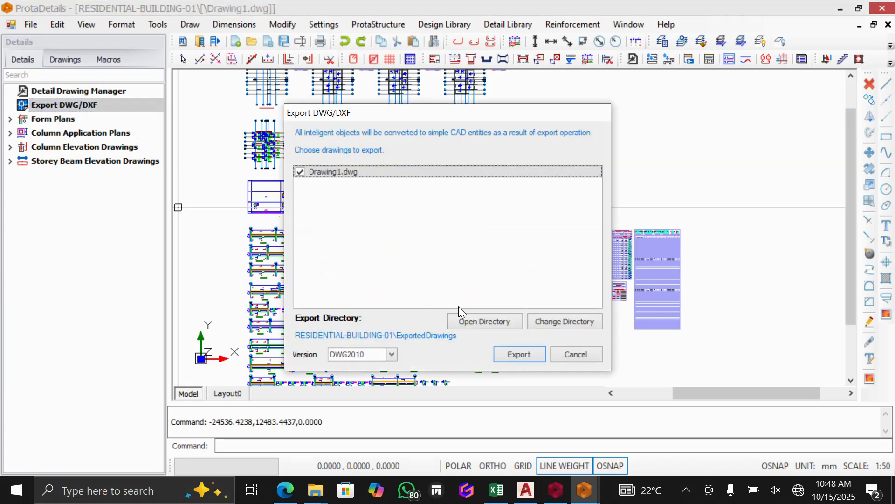
click(516, 355)
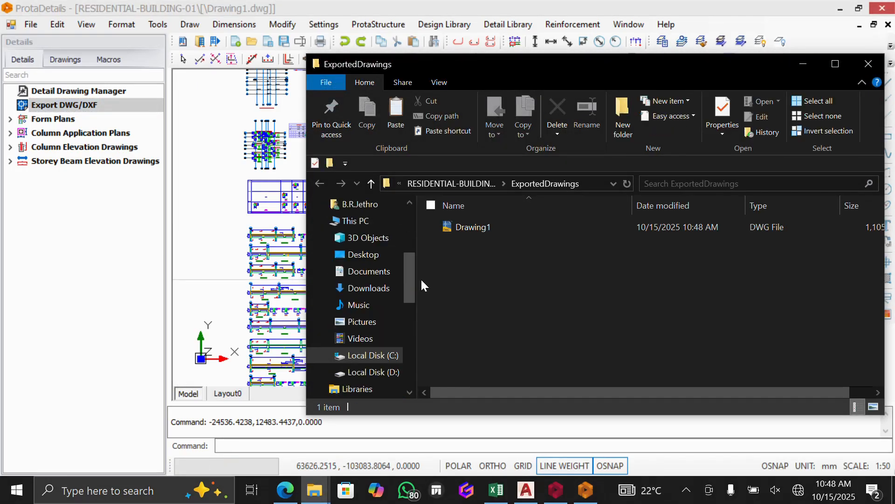
- Rename the exported drawing file as RESIDENTIAL BUILDING 01
right_click(491, 226)
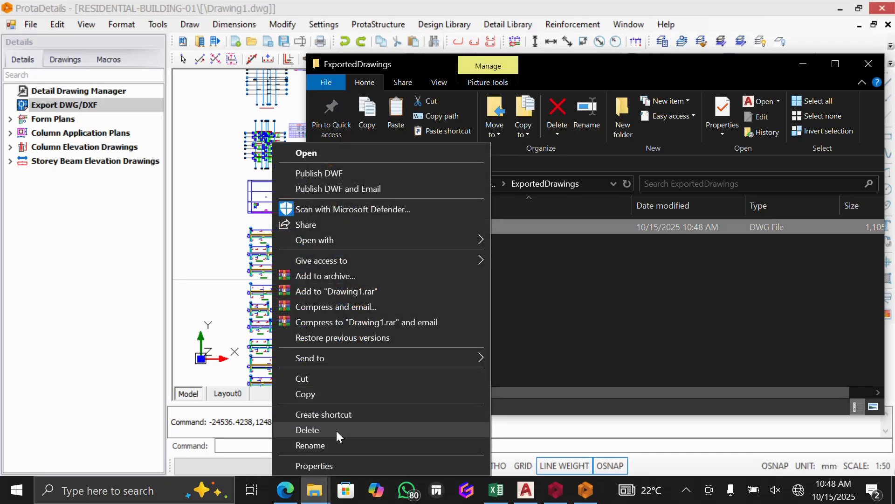
click(327, 444)
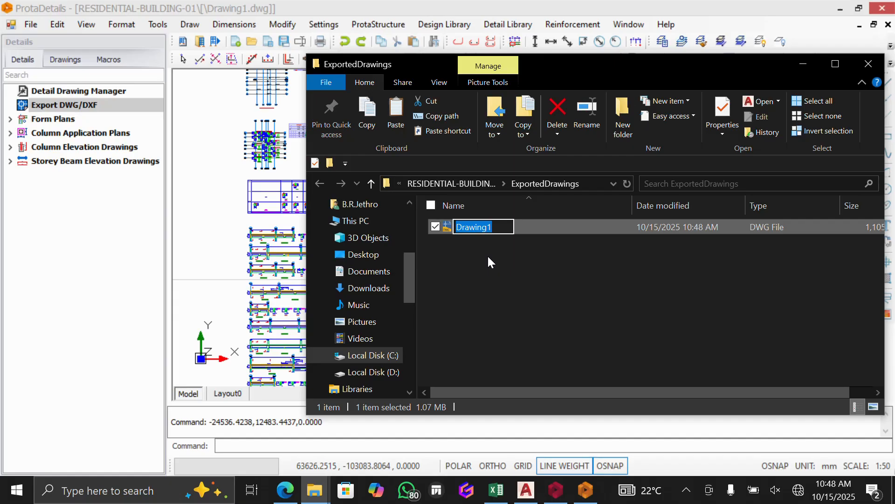
text(RE)
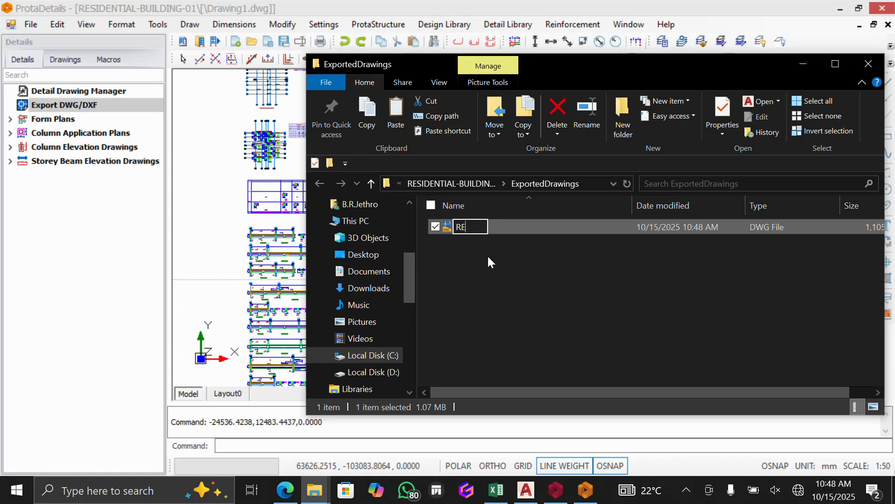
text(SIDENTI)
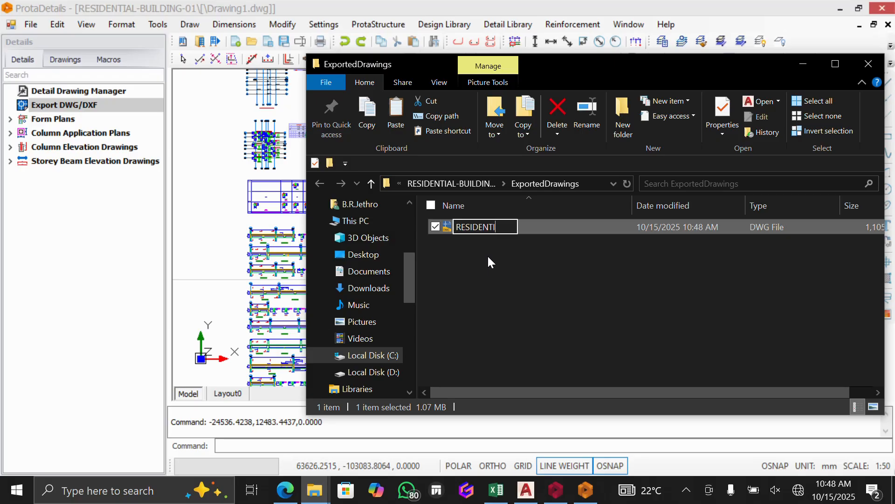
text(AL BUIL)
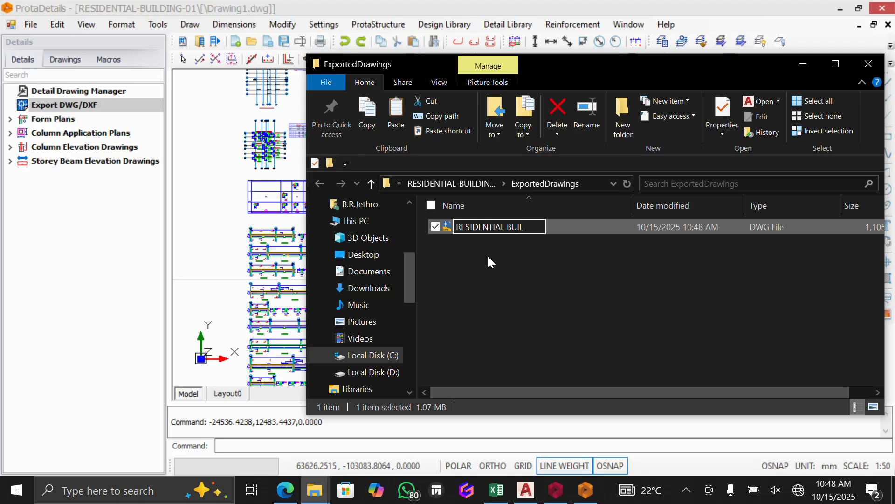
text(DING )
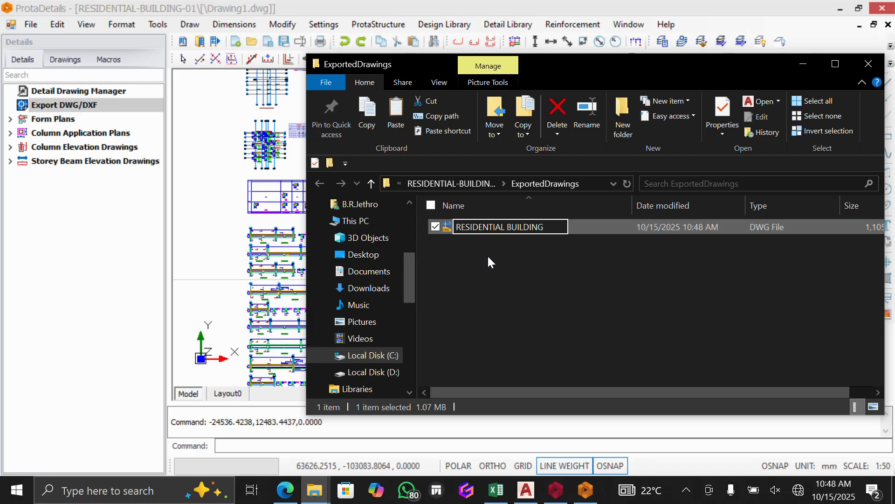
text(01)
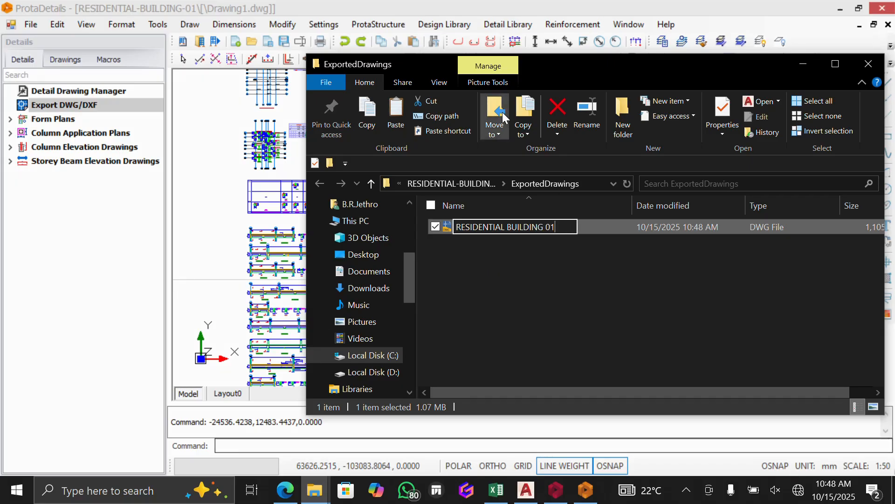
click(527, 267)
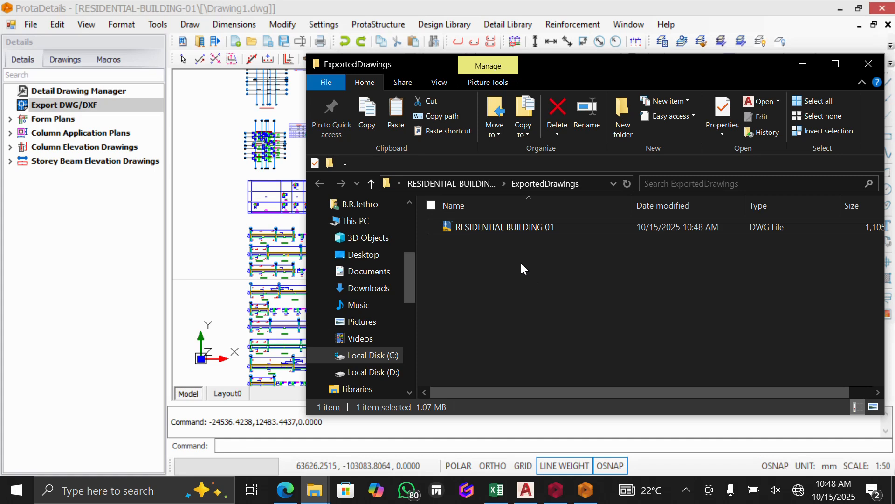
- Copy the RESIDENTIAL BUILDING 01 drawing into the TUTOTIAL INFO folder on the Desktop and close the file window
click(486, 226)
right_click(484, 225)
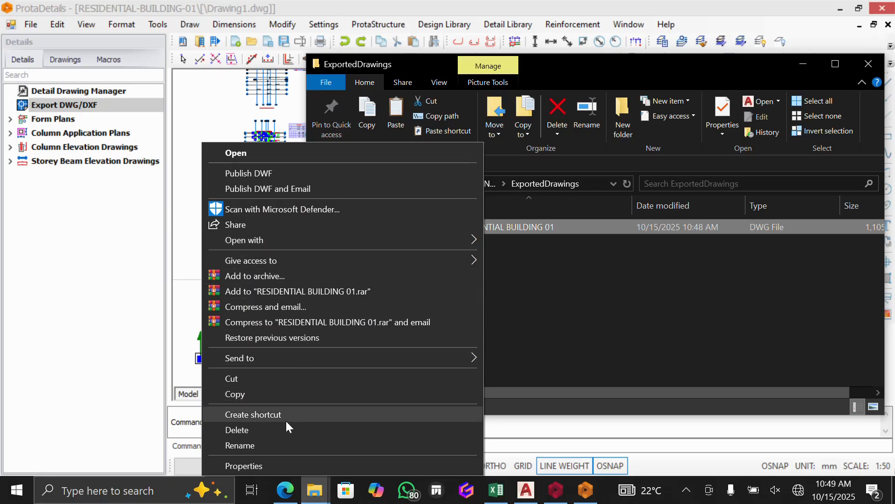
click(261, 394)
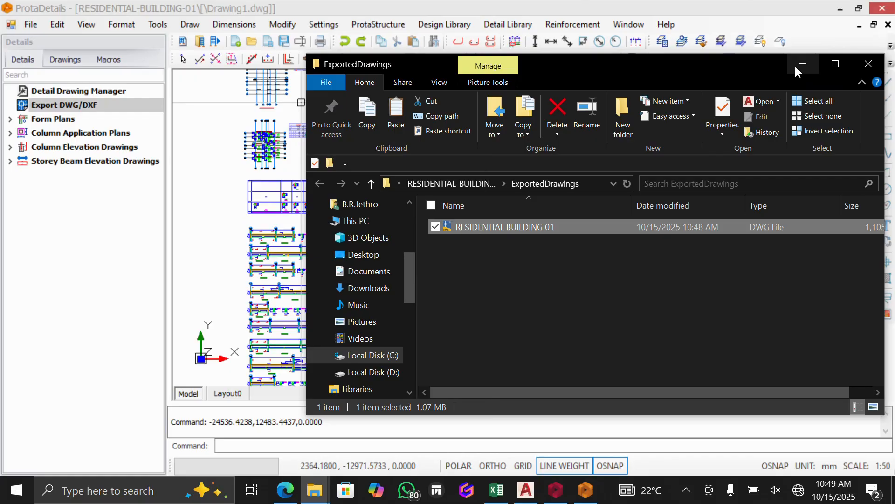
click(351, 254)
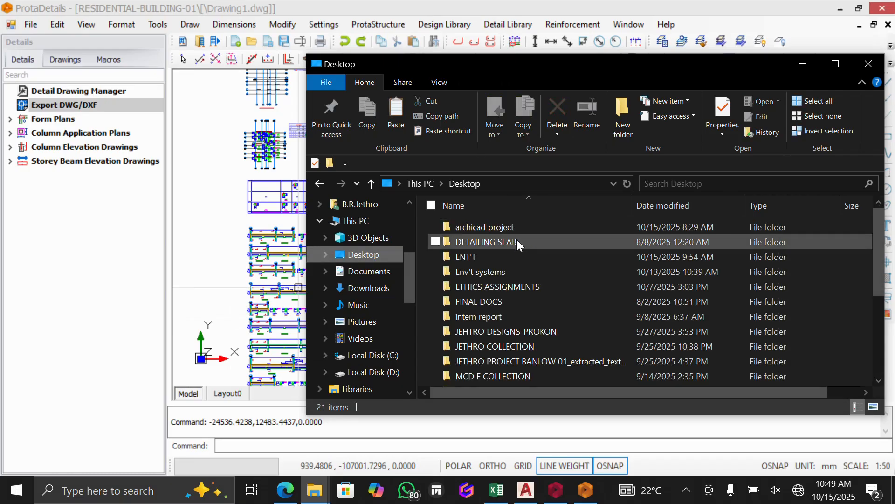
scroll(516, 240, down, 3)
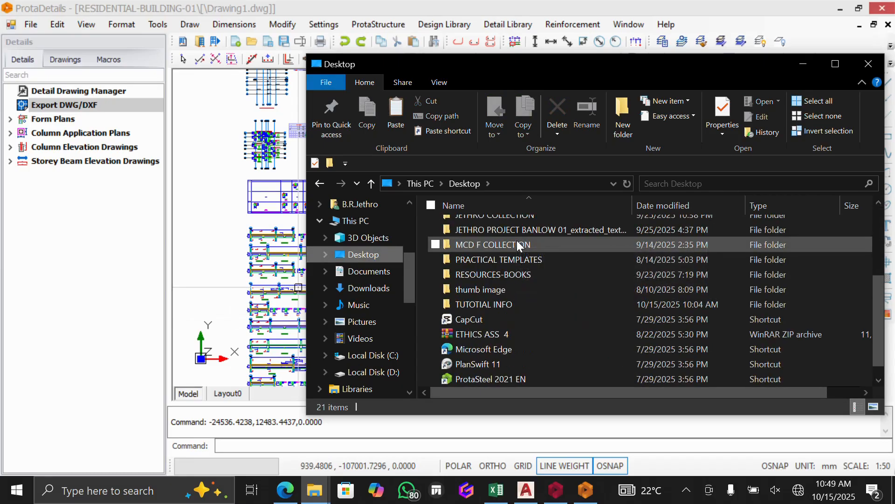
double_click(494, 301)
right_click(466, 278)
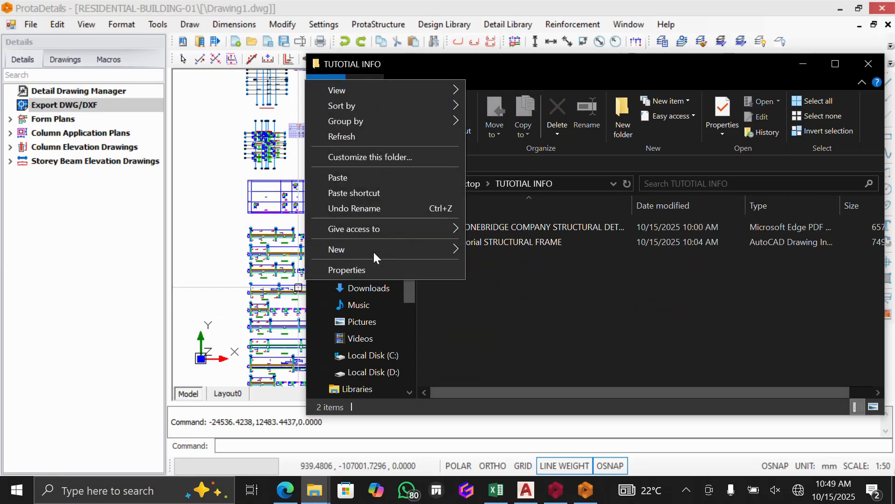
click(357, 176)
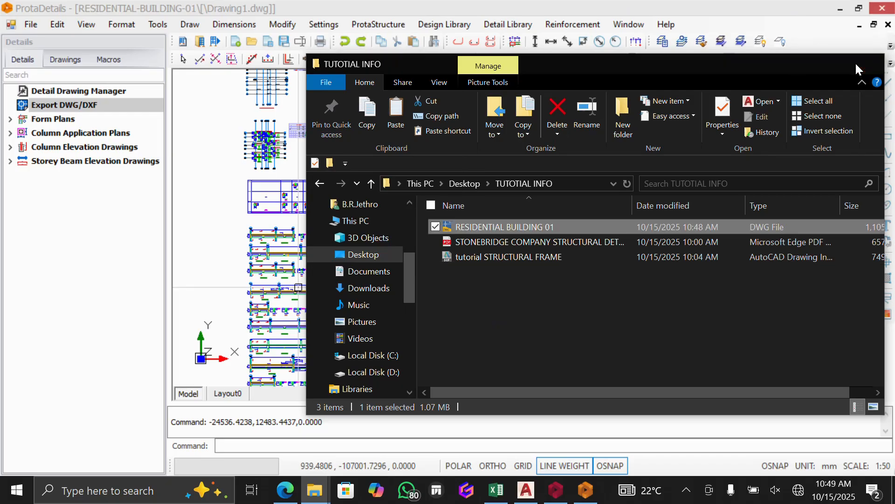
click(855, 65)
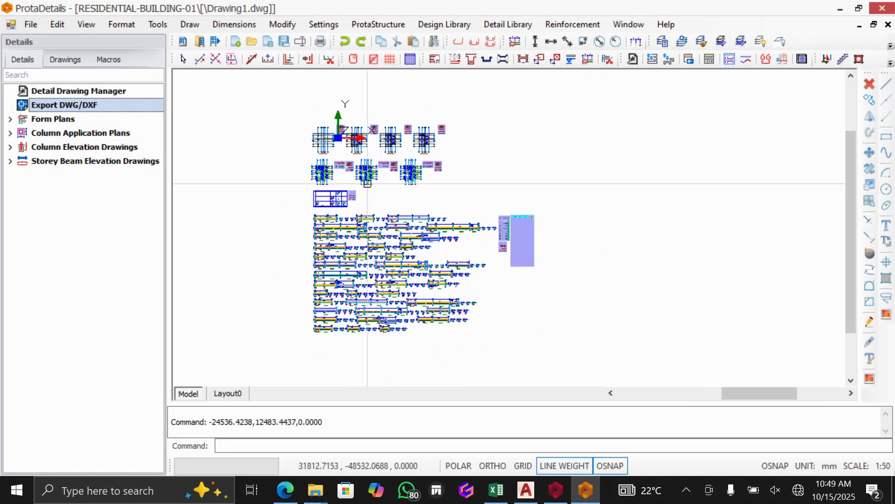
- Switch to Excel and view the StoneBridge detailing template catalogue in StoneBridge_Template2024_Release_6.1.392
scroll(340, 139, up, 2)
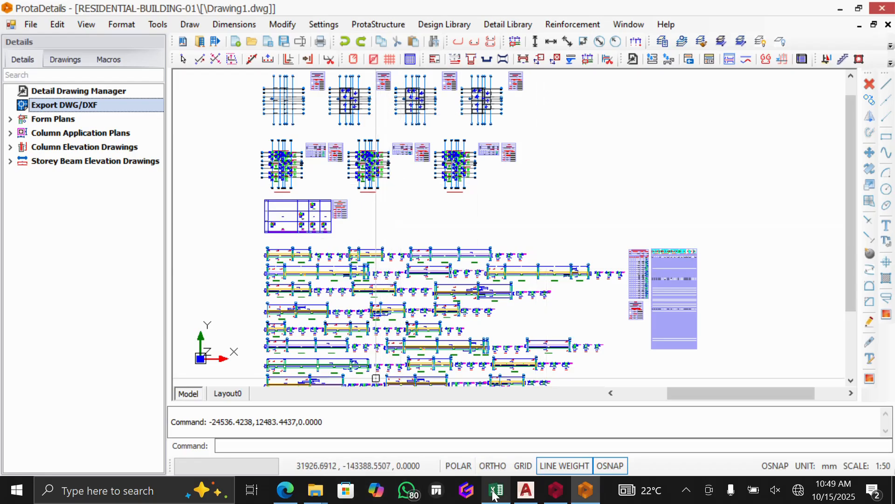
mouse_move(496, 490)
click(476, 444)
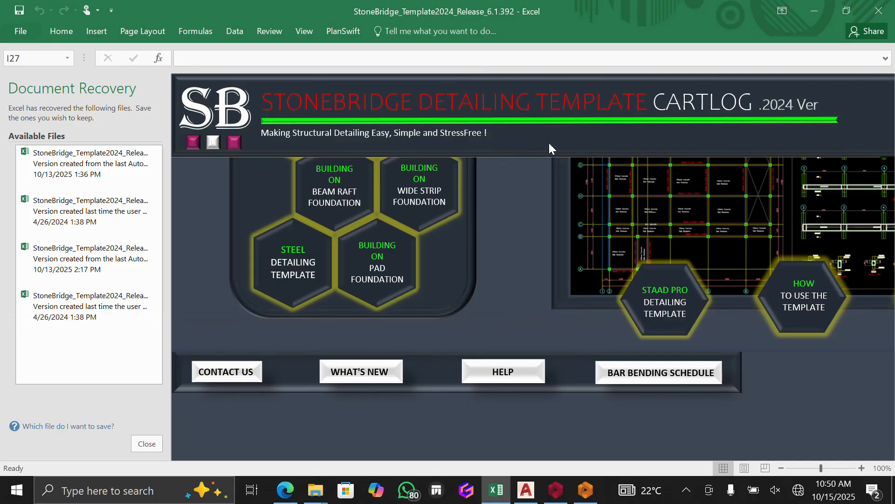
- Switch to Microsoft Edge and examine the StoneBridge PDF's foundation/ground floor layout, pad foundation section and title block
click(283, 491)
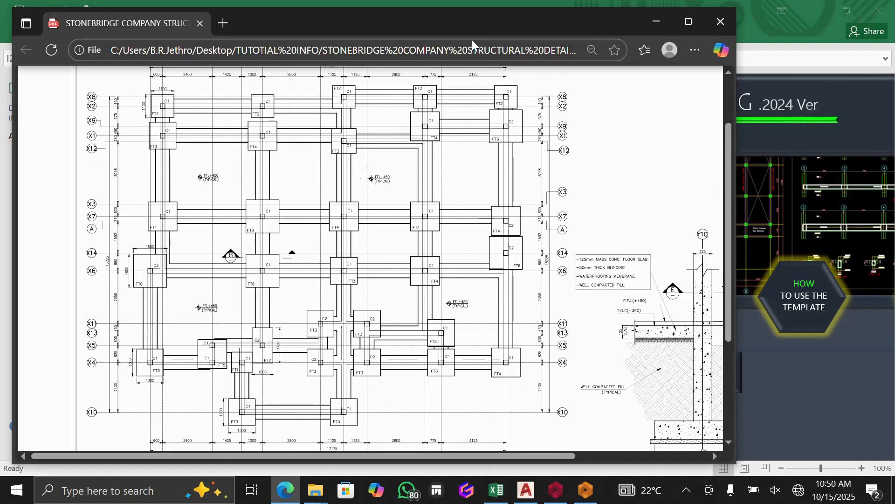
click(689, 20)
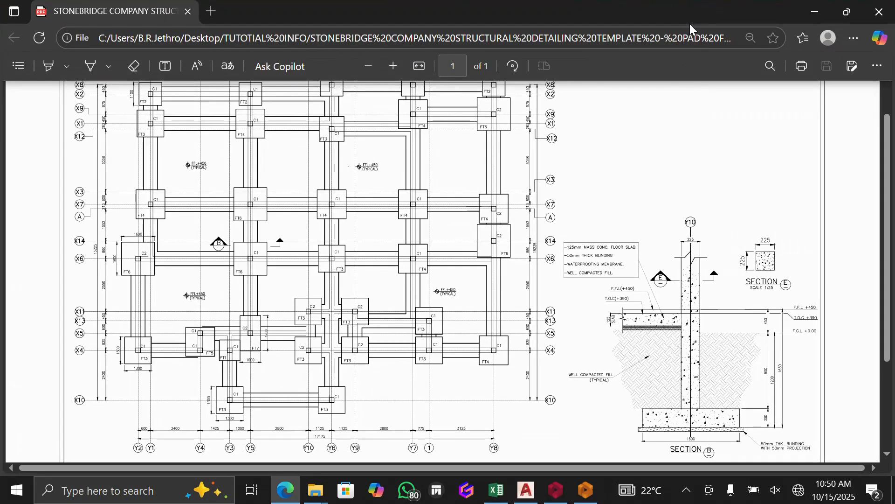
scroll(569, 196, up, 2)
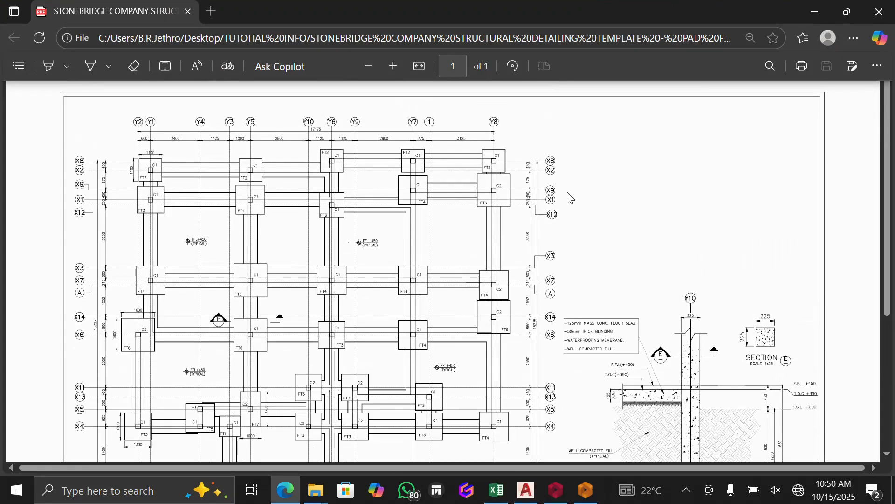
scroll(570, 196, down, 4)
scroll(569, 195, up, 3)
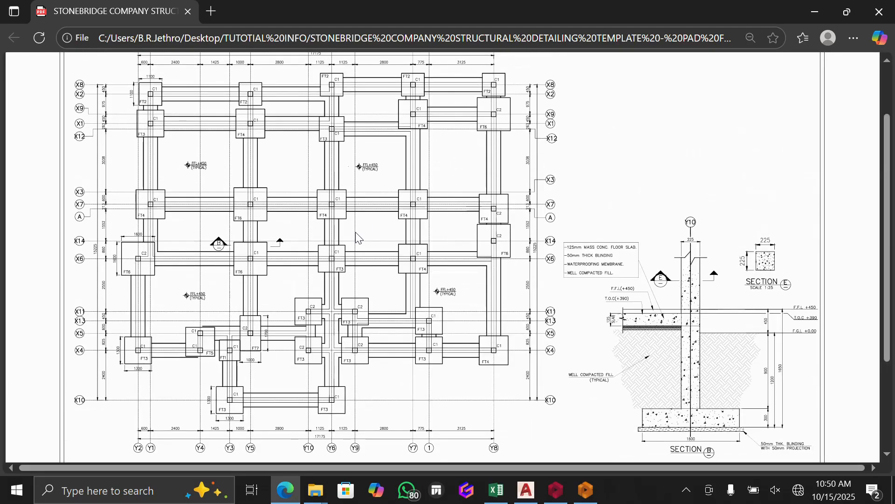
scroll(366, 228, down, 3)
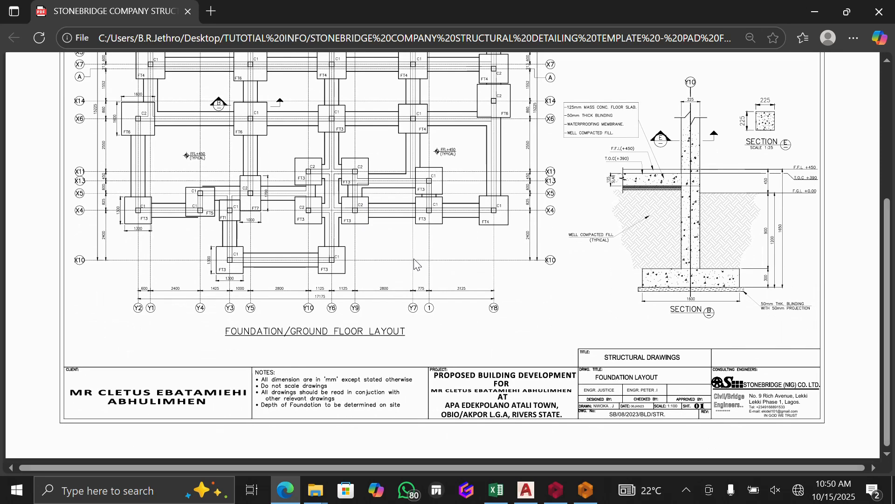
scroll(387, 255, up, 3)
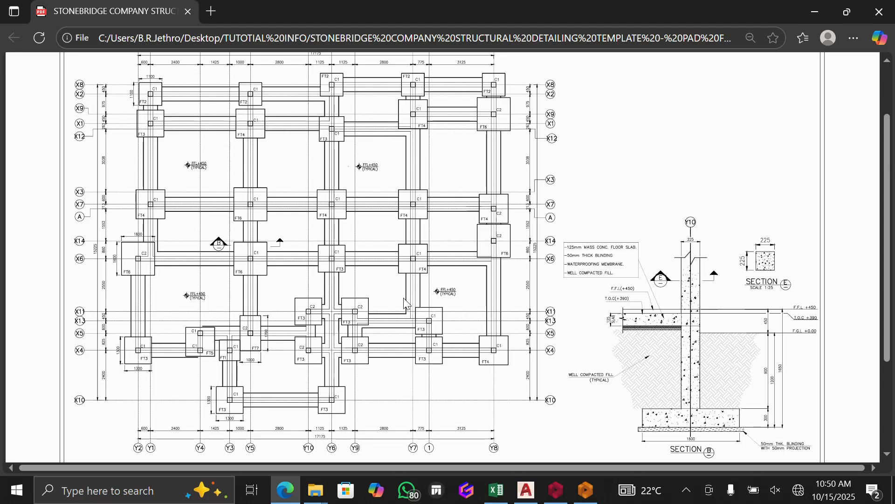
- Switch to ProtaStructure and inspect the building's 3D frame from the front and right sides, near and far
click(555, 490)
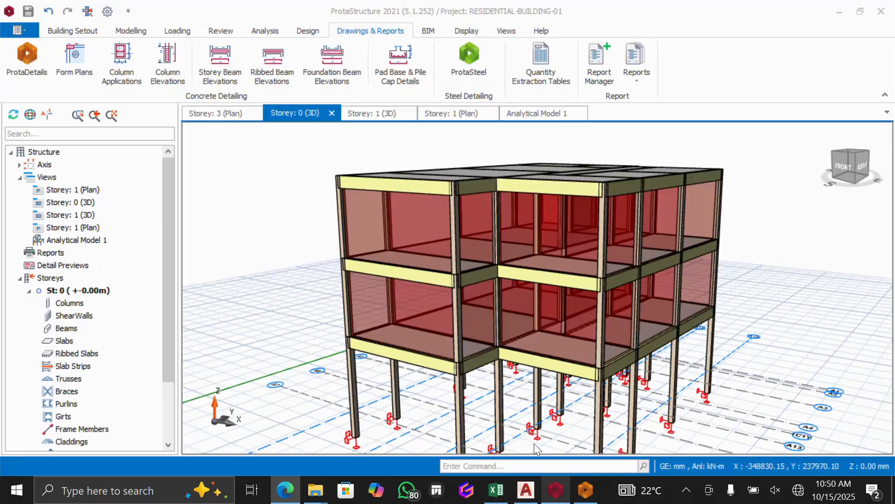
mouse_move(835, 166)
mouse_down()
mouse_move(848, 161)
mouse_move(828, 166)
mouse_move(837, 177)
mouse_move(851, 171)
mouse_move(843, 154)
mouse_move(835, 164)
mouse_up()
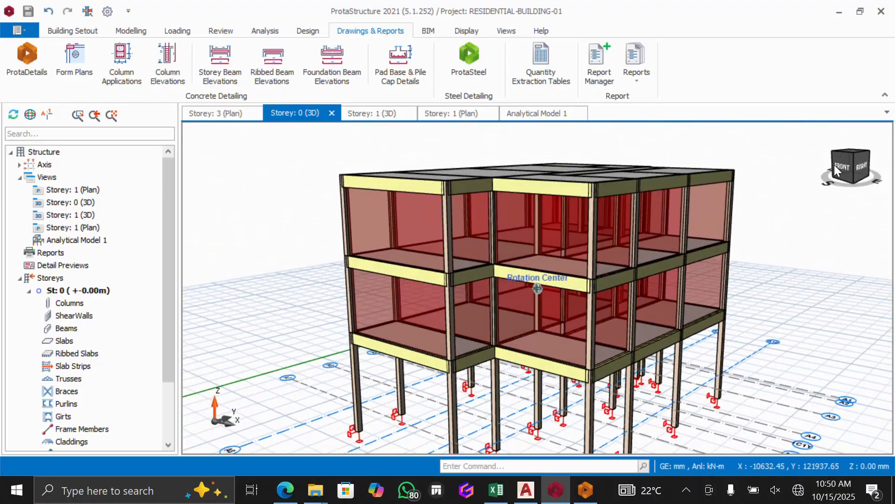
scroll(689, 224, up, 3)
scroll(700, 236, down, 2)
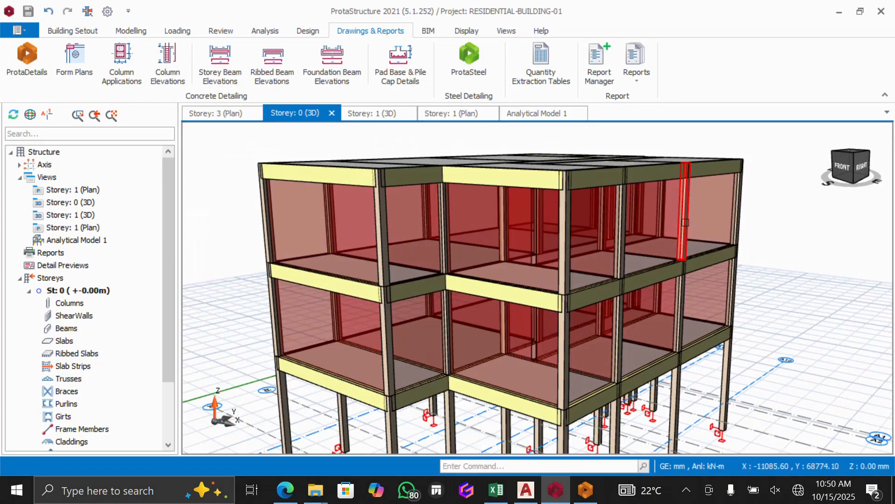
mouse_move(845, 172)
mouse_down()
mouse_move(859, 171)
mouse_move(838, 168)
mouse_move(843, 175)
mouse_move(854, 161)
mouse_move(834, 170)
mouse_move(847, 175)
mouse_move(832, 176)
mouse_move(849, 174)
mouse_move(841, 170)
mouse_up()
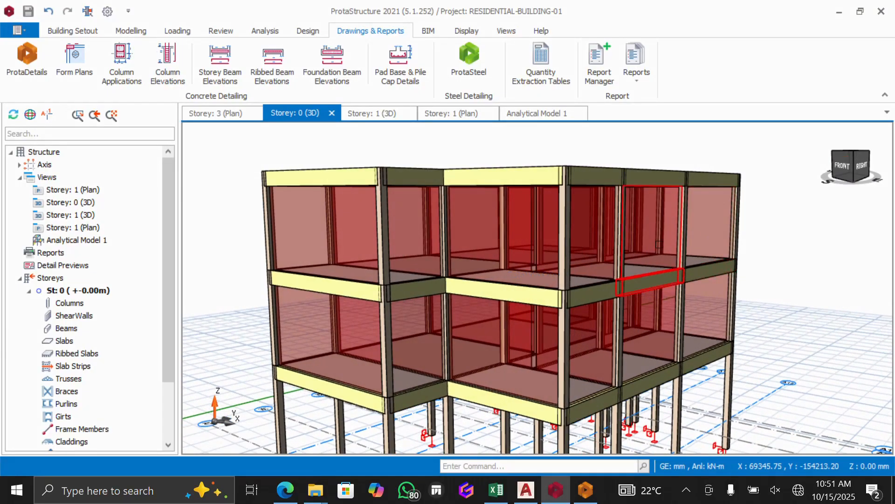
scroll(577, 254, up, 3)
scroll(577, 254, down, 6)
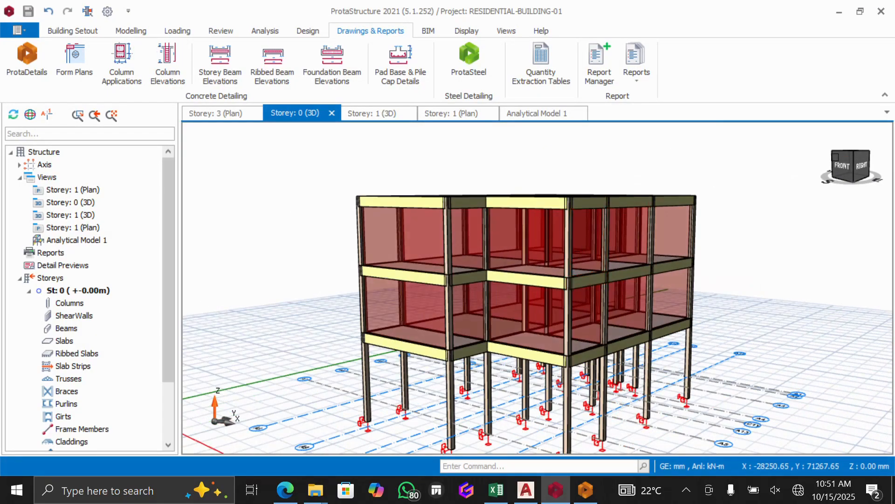
mouse_move(842, 171)
mouse_down()
mouse_move(843, 179)
mouse_move(836, 172)
mouse_up()
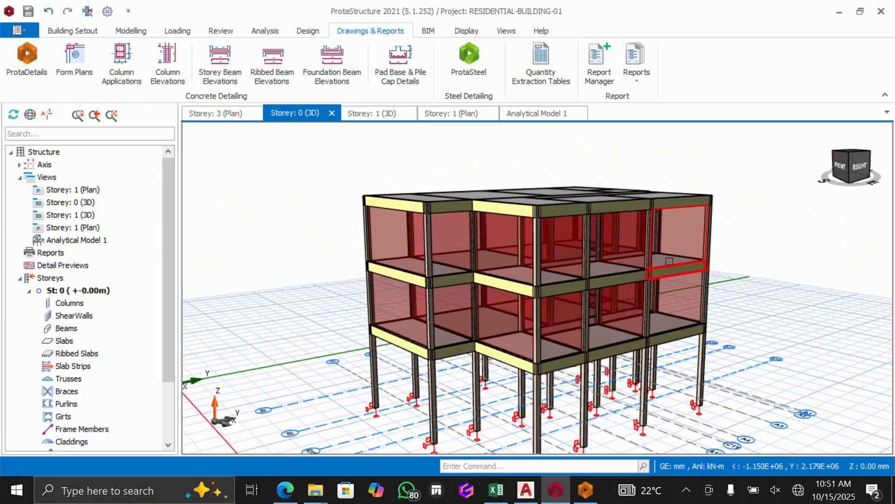
scroll(632, 226, up, 3)
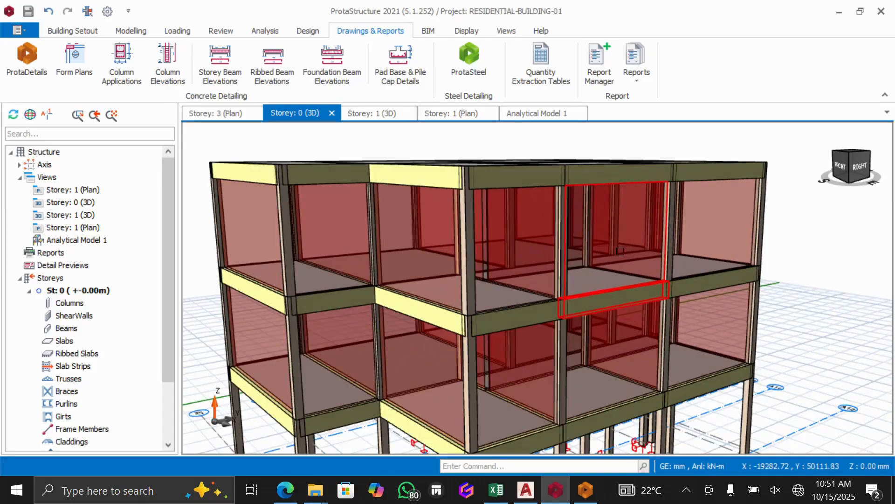
scroll(617, 250, down, 2)
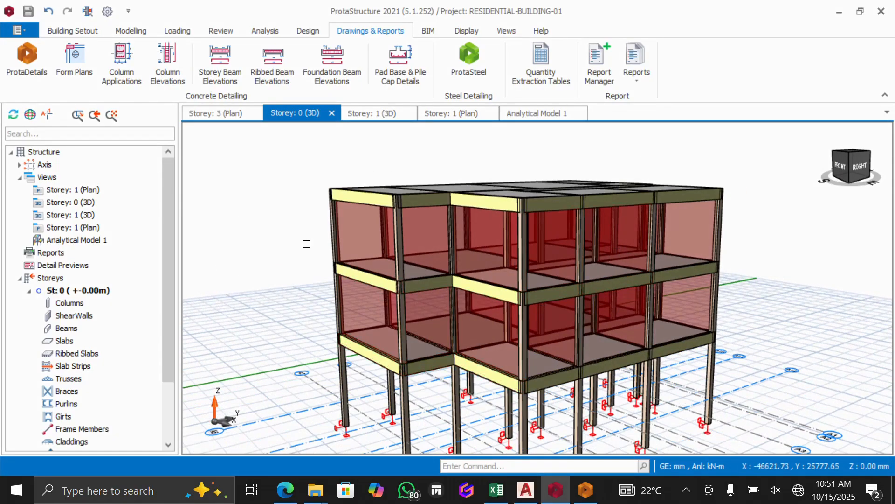